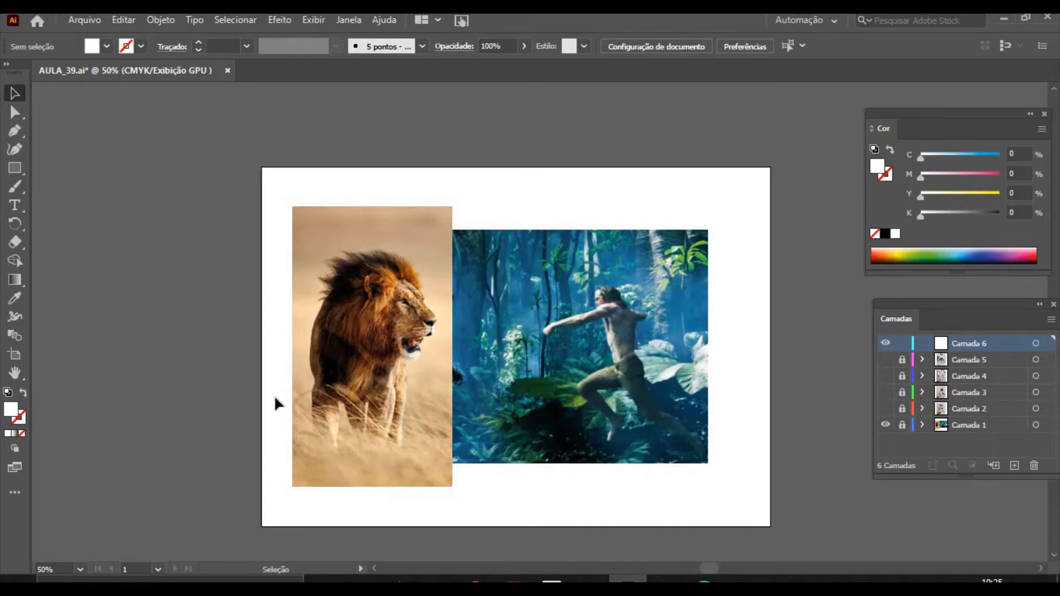
# Review the lion and jungle reference photos, hide Camada 1 and show the lion sketch on Camada 2.
pyautogui.press('z')
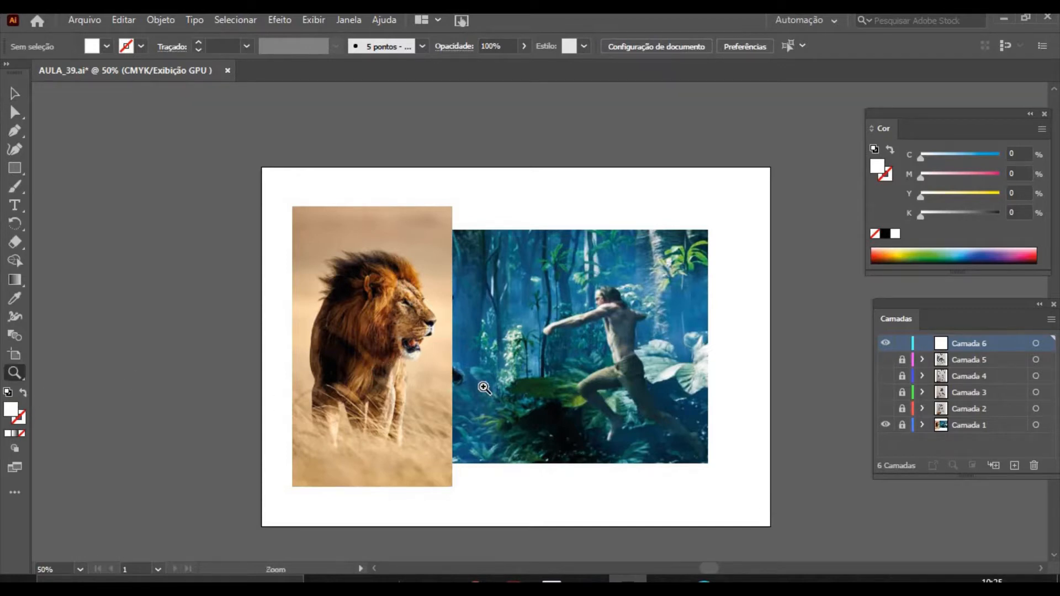
pyautogui.click(513, 396)
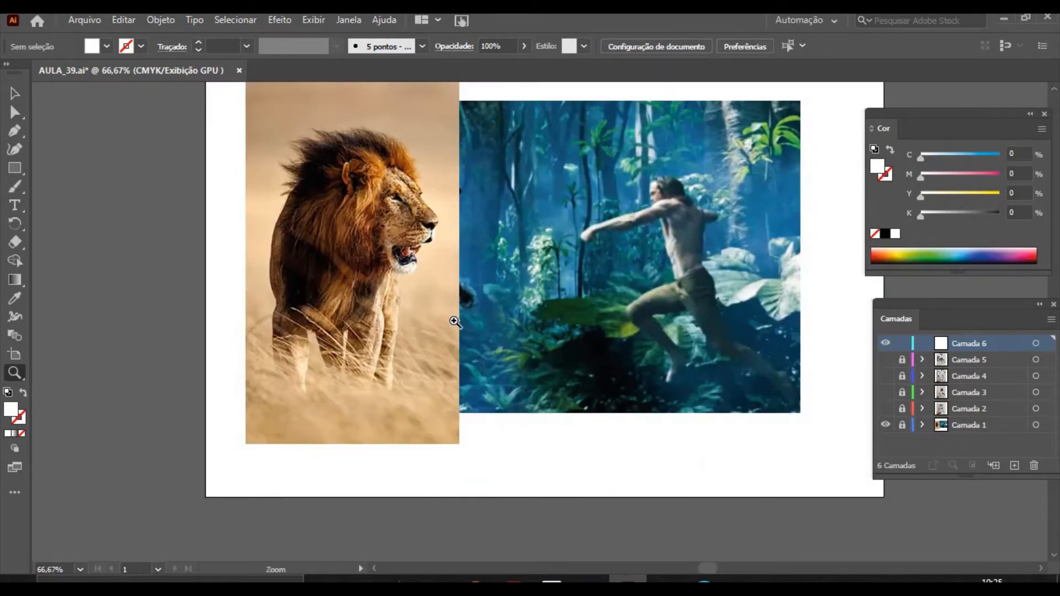
pyautogui.press('h')
pyautogui.moveTo(536, 272); pyautogui.dragTo(488, 324)
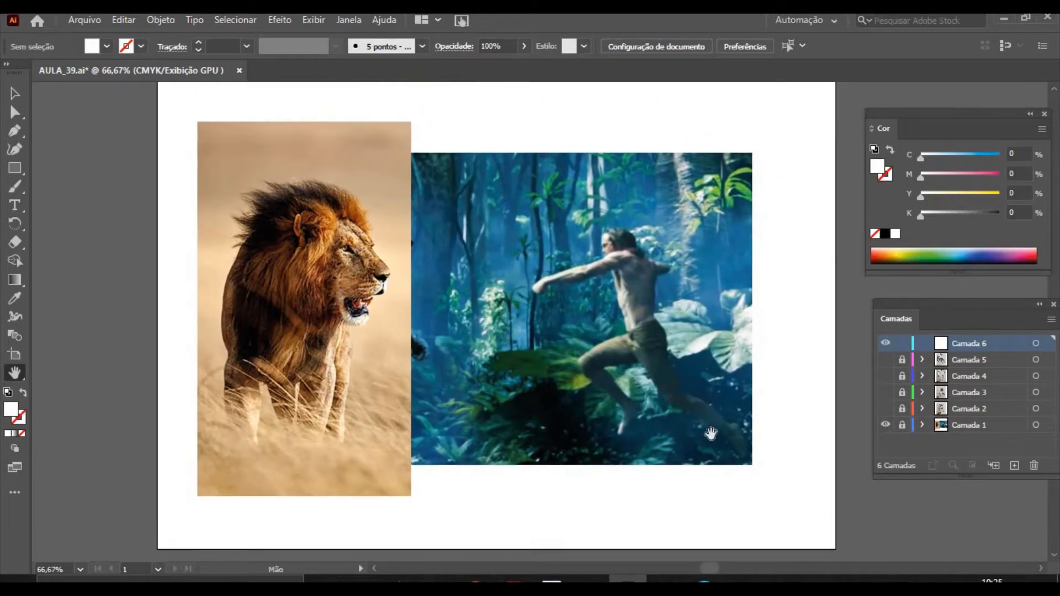
pyautogui.click(885, 425)
pyautogui.click(886, 413)
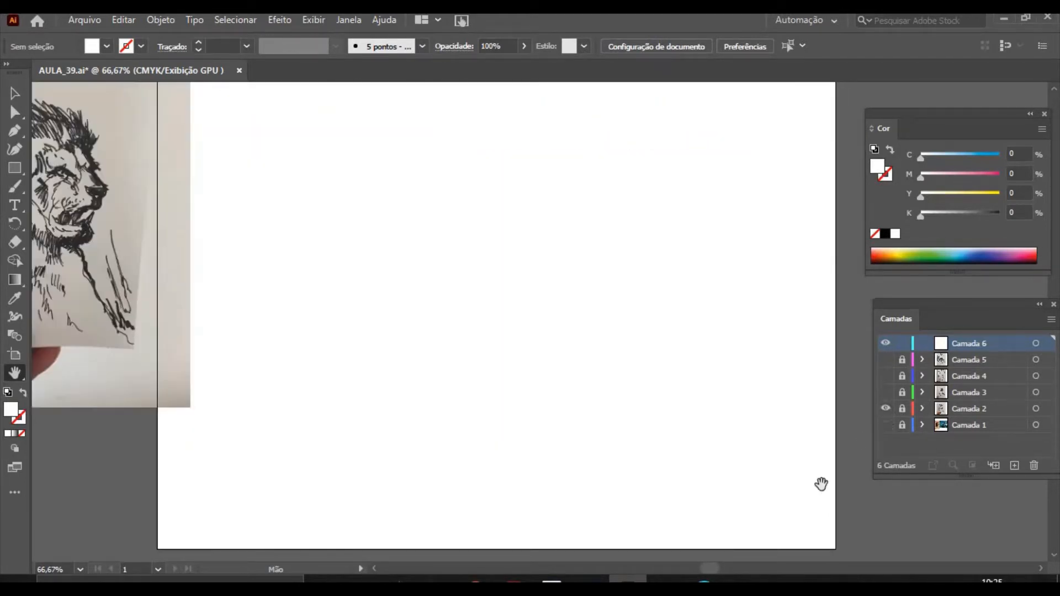
pyautogui.moveTo(397, 412); pyautogui.dragTo(504, 483)
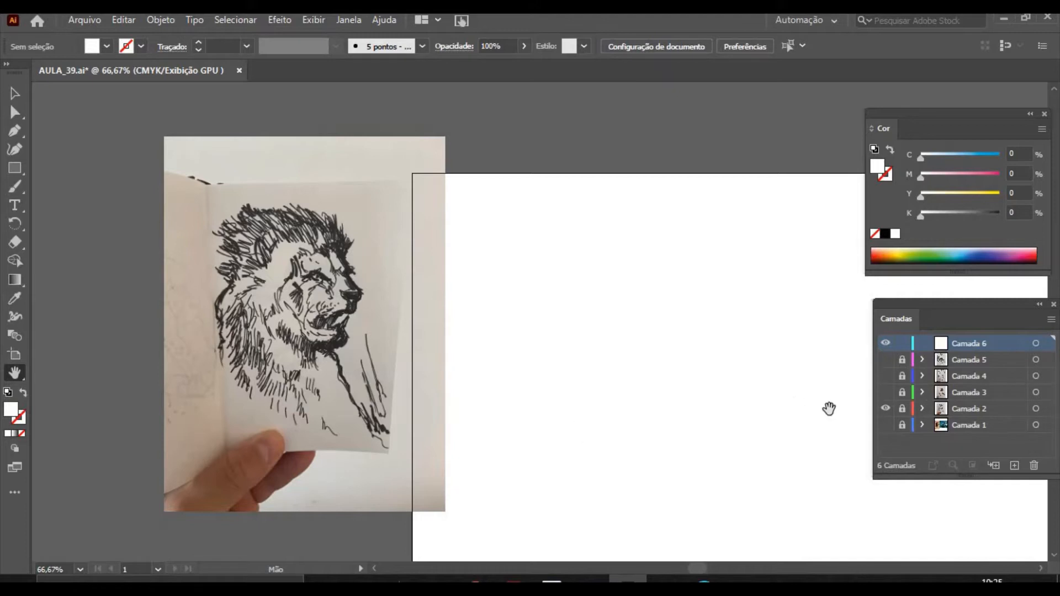
# Review the running man sketch on Camada 3 and the trees sketch on Camada 4, showing one layer at a time.
pyautogui.click(886, 408)
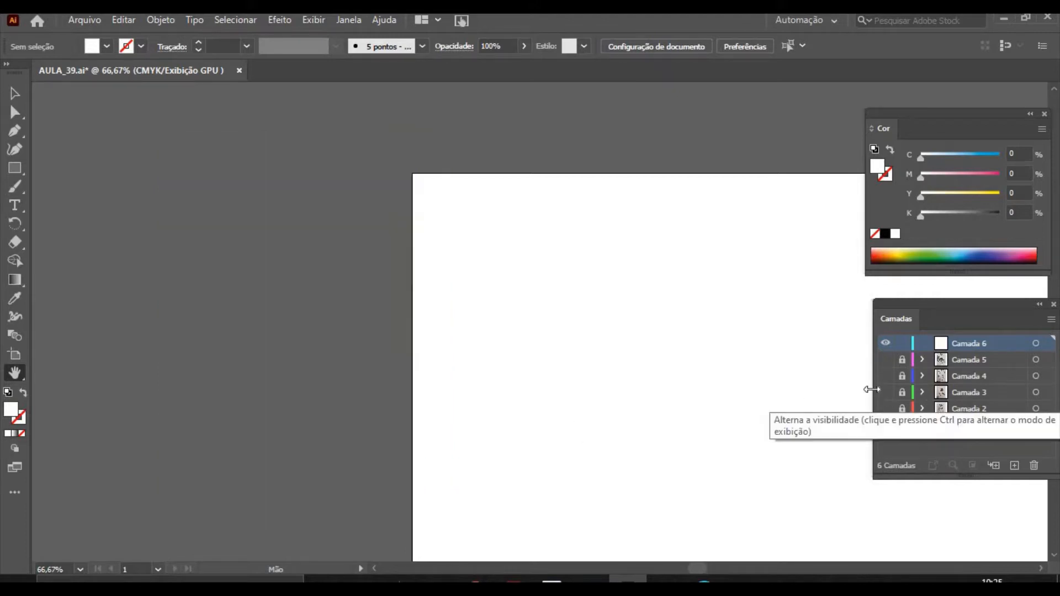
pyautogui.click(886, 393)
pyautogui.moveTo(551, 317)
pyautogui.mouseDown()
pyautogui.moveTo(346, 293)
pyautogui.moveTo(182, 332)
pyautogui.mouseUp()
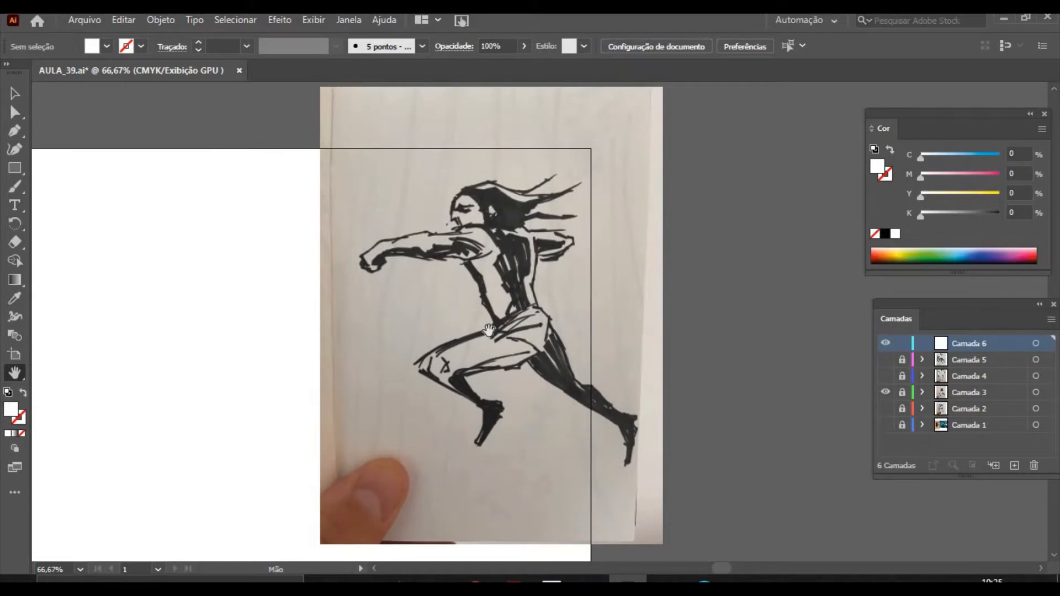
pyautogui.click(886, 392)
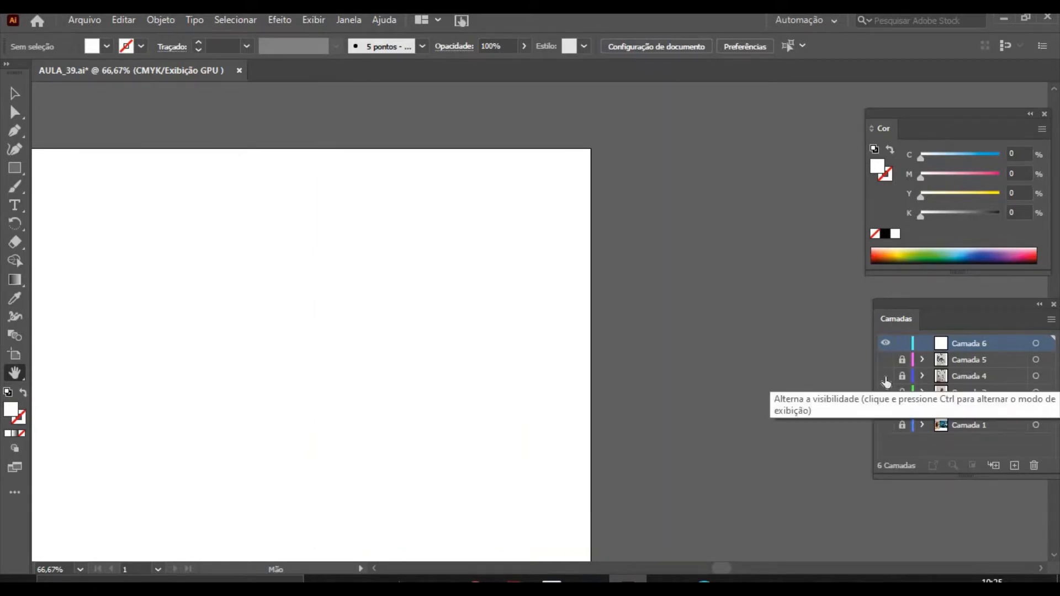
pyautogui.click(886, 376)
pyautogui.moveTo(412, 302)
pyautogui.mouseDown()
pyautogui.moveTo(685, 365)
pyautogui.moveTo(682, 317)
pyautogui.mouseUp()
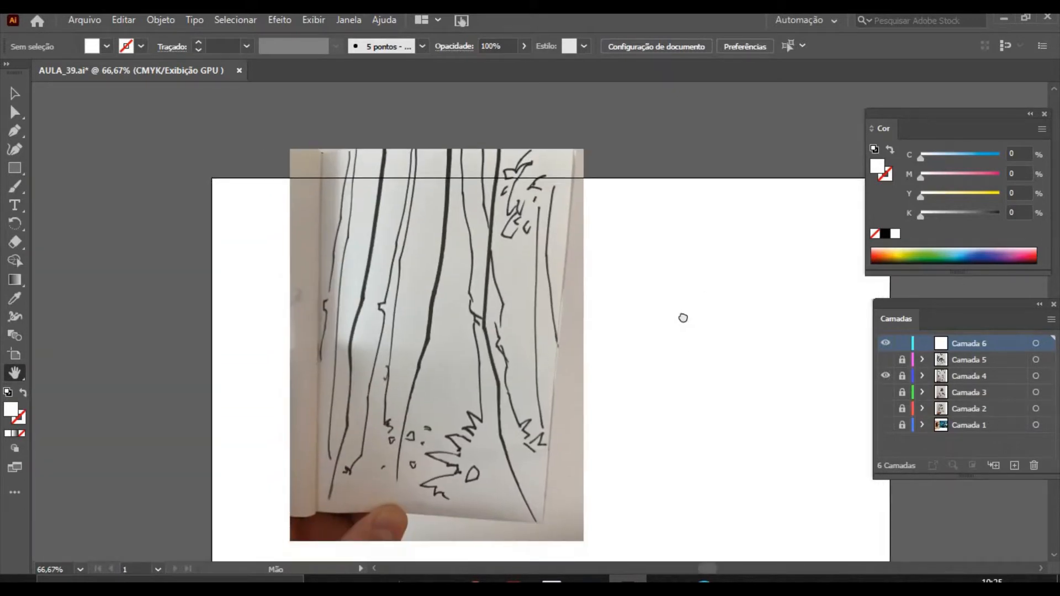
# Hide Camada 4 and show the combined lion and runner sketch on Camada 5.
pyautogui.click(886, 376)
pyautogui.click(886, 360)
pyautogui.moveTo(748, 403)
pyautogui.mouseDown()
pyautogui.moveTo(639, 283)
pyautogui.moveTo(689, 312)
pyautogui.mouseUp()
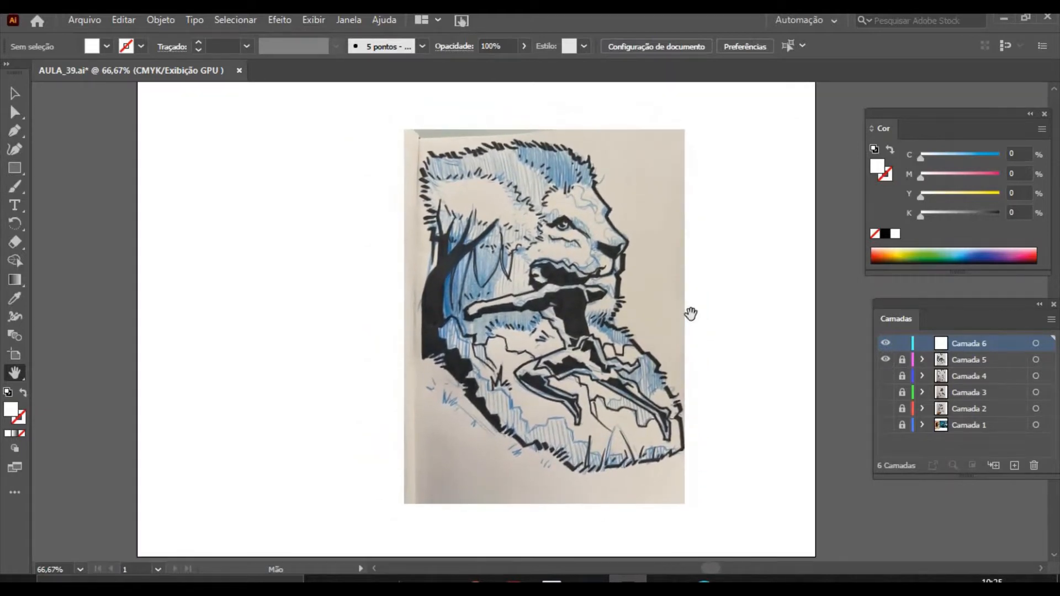
# Unlock Camada 5 and move its sketch image down and to the left on the artboard.
pyautogui.click(902, 359)
pyautogui.click(20, 95)
pyautogui.moveTo(525, 301)
pyautogui.mouseDown()
pyautogui.moveTo(467, 318)
pyautogui.moveTo(429, 347)
pyautogui.mouseUp()
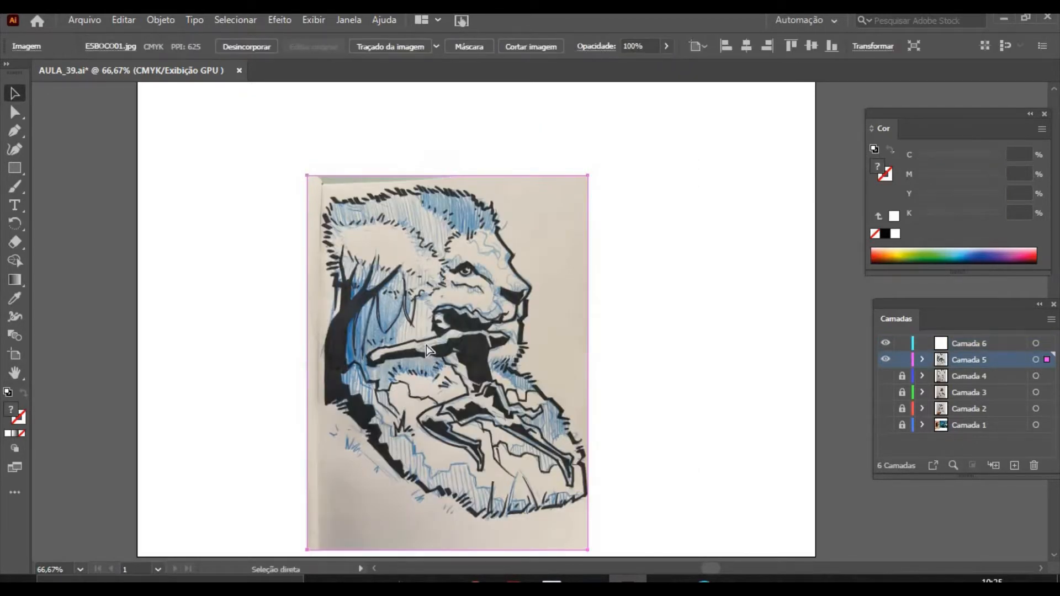
# Enlarge the sketch image proportionally from its upper right corner to about the height of the artboard.
pyautogui.hotkey('ctrl', '-')
pyautogui.hotkey('ctrl', 't')
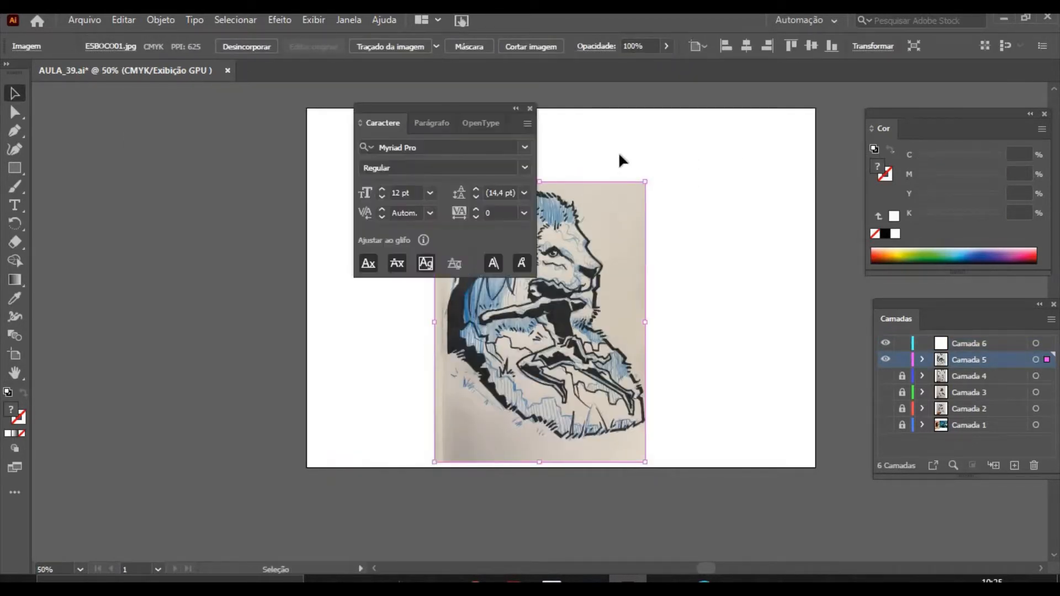
pyautogui.click(530, 109)
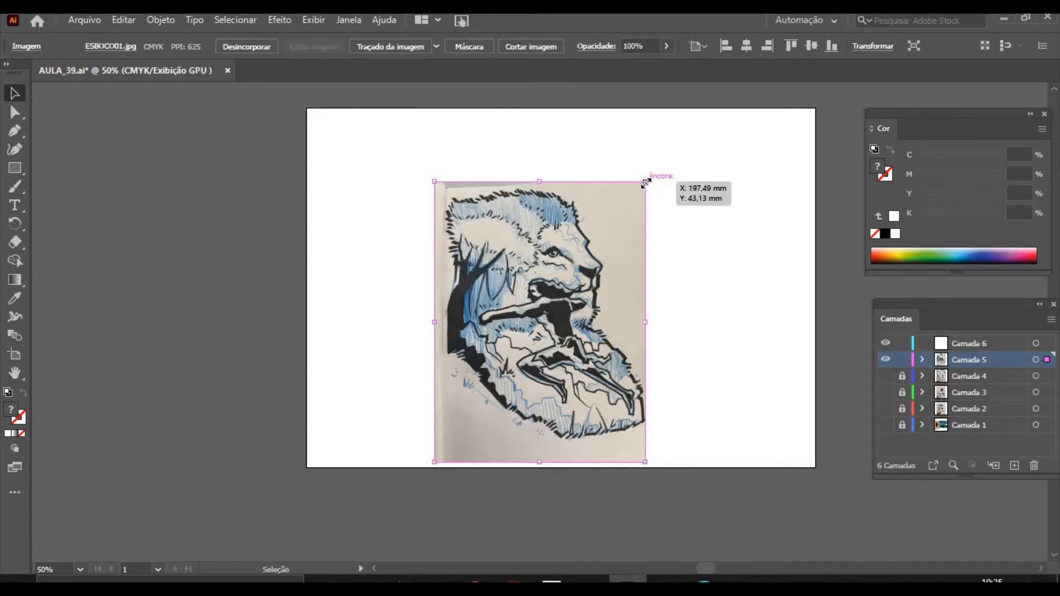
pyautogui.moveTo(646, 181); pyautogui.dragTo(700, 107)
# Shift the enlarged sketch vertically so it fits within the artboard, and lock Camada 5.
pyautogui.moveTo(643, 268); pyautogui.dragTo(643, 273)
pyautogui.press('Return')
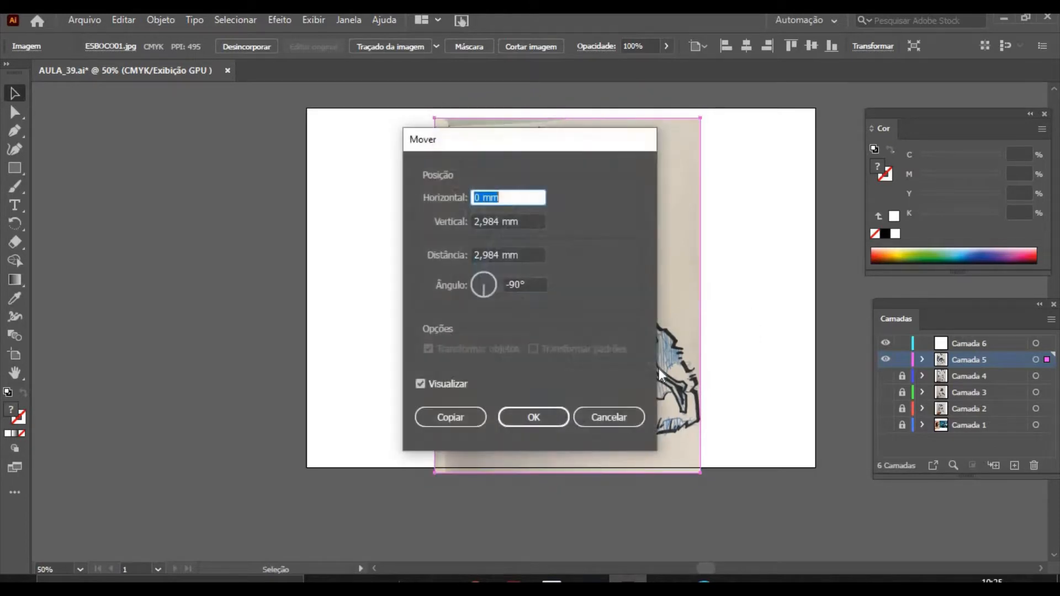
pyautogui.click(539, 422)
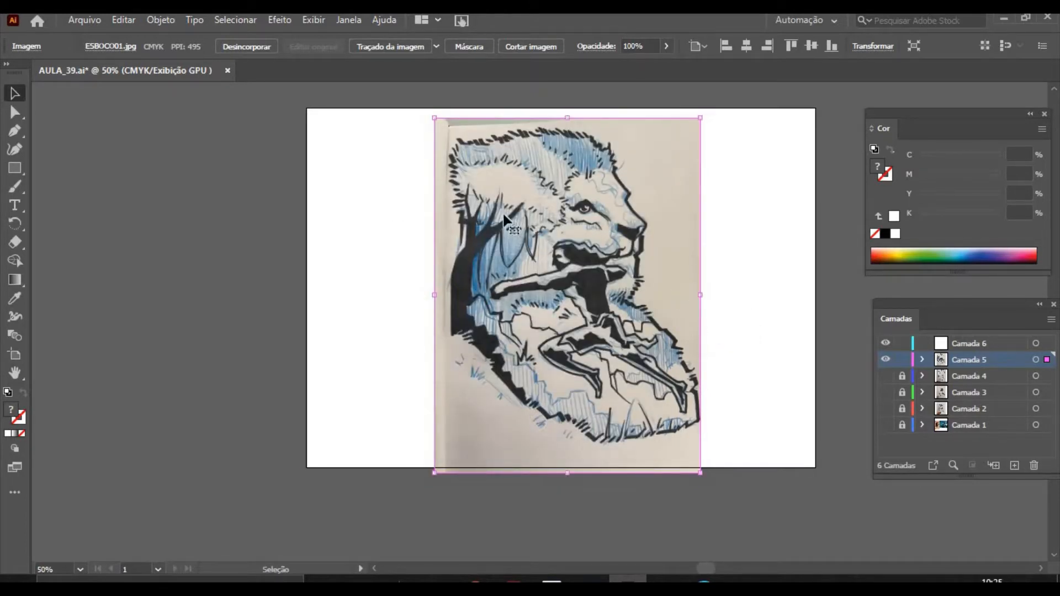
pyautogui.moveTo(465, 193); pyautogui.dragTo(466, 185)
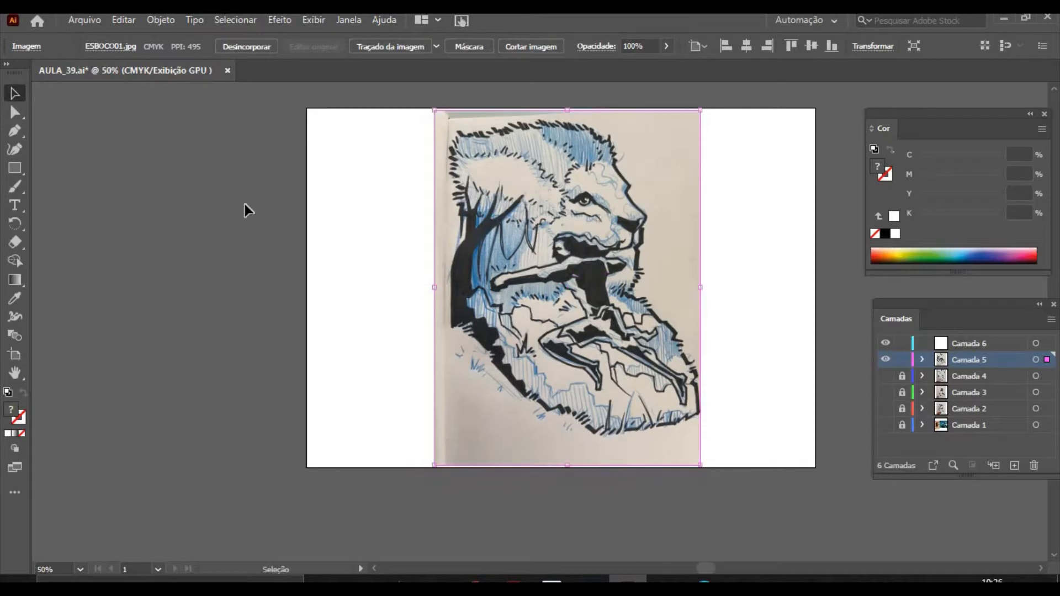
pyautogui.click(903, 360)
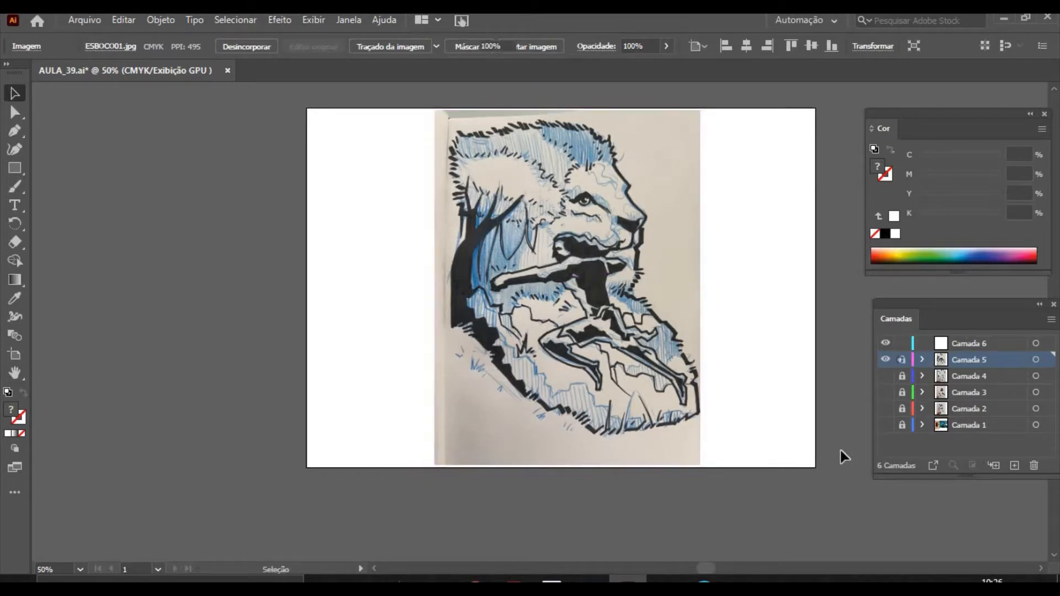
# Make Camada 6 the active layer and choose the Pen tool.
pyautogui.click(19, 374)
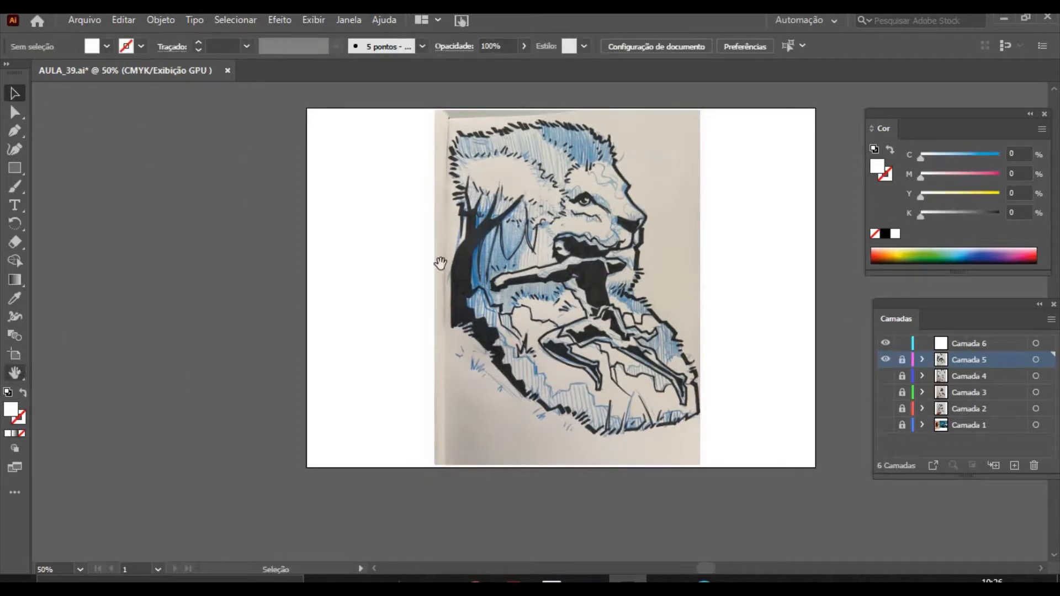
pyautogui.moveTo(440, 265); pyautogui.dragTo(379, 335)
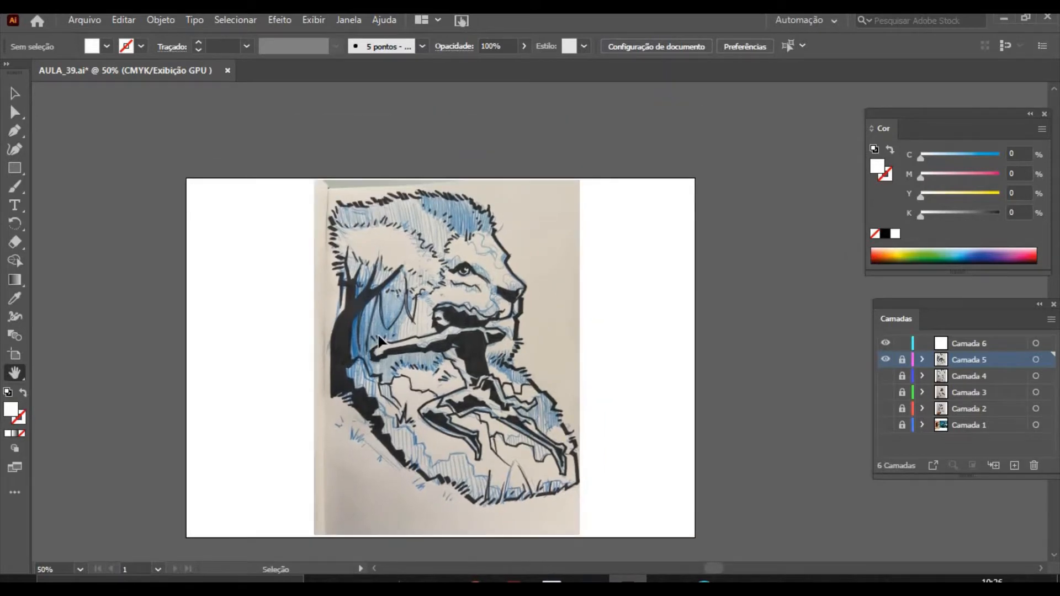
pyautogui.scroll(2, 379, 336)
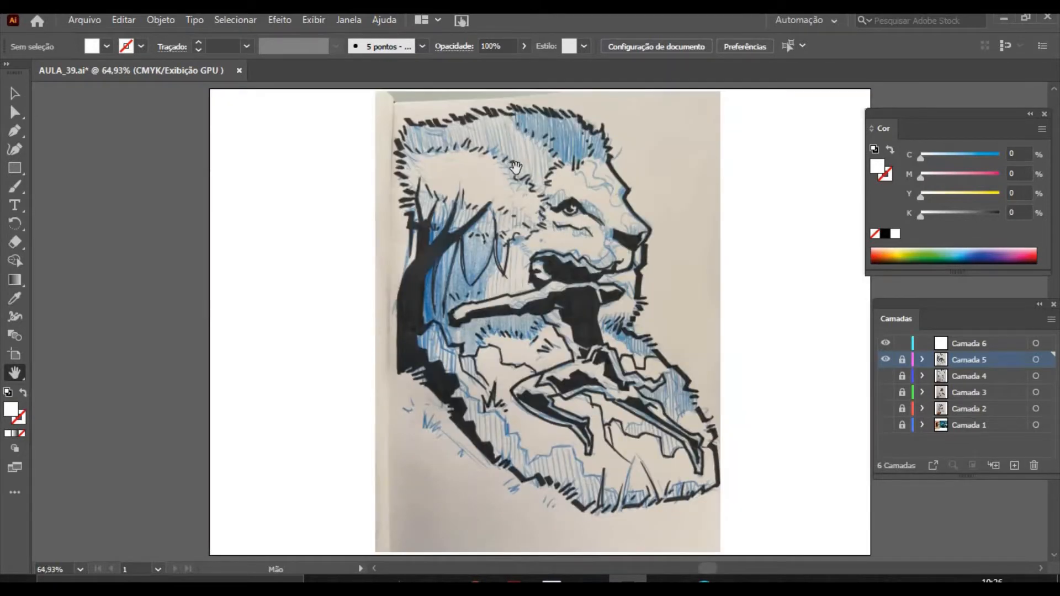
pyautogui.click(984, 343)
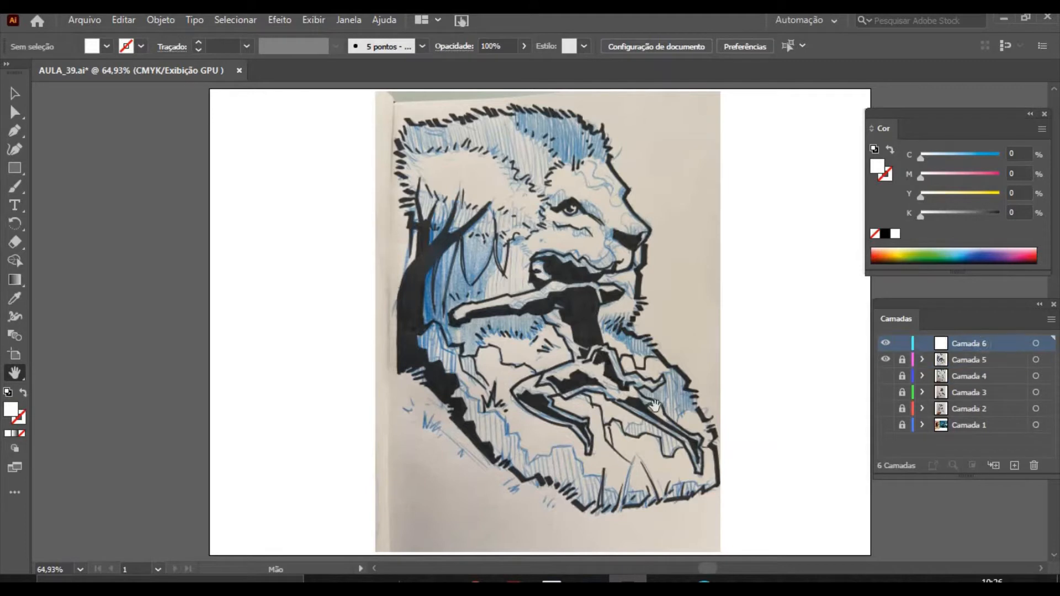
pyautogui.click(12, 132)
# Set the fill colour to an ochre yellow of C 0, M 20, Y 80, K 20.
pyautogui.moveTo(922, 197); pyautogui.dragTo(1036, 198)
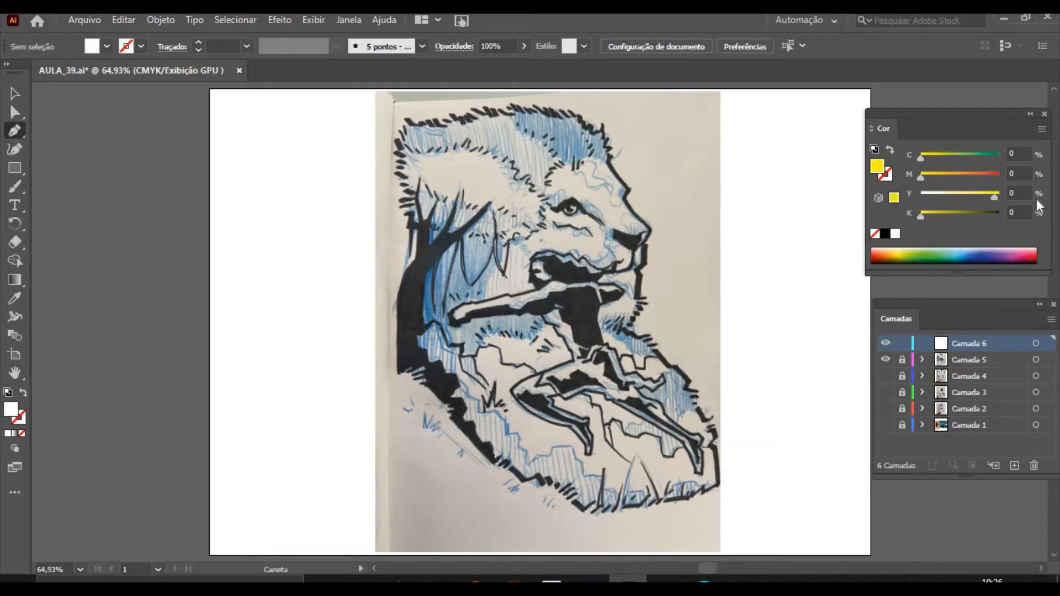
pyautogui.moveTo(955, 176); pyautogui.dragTo(947, 177)
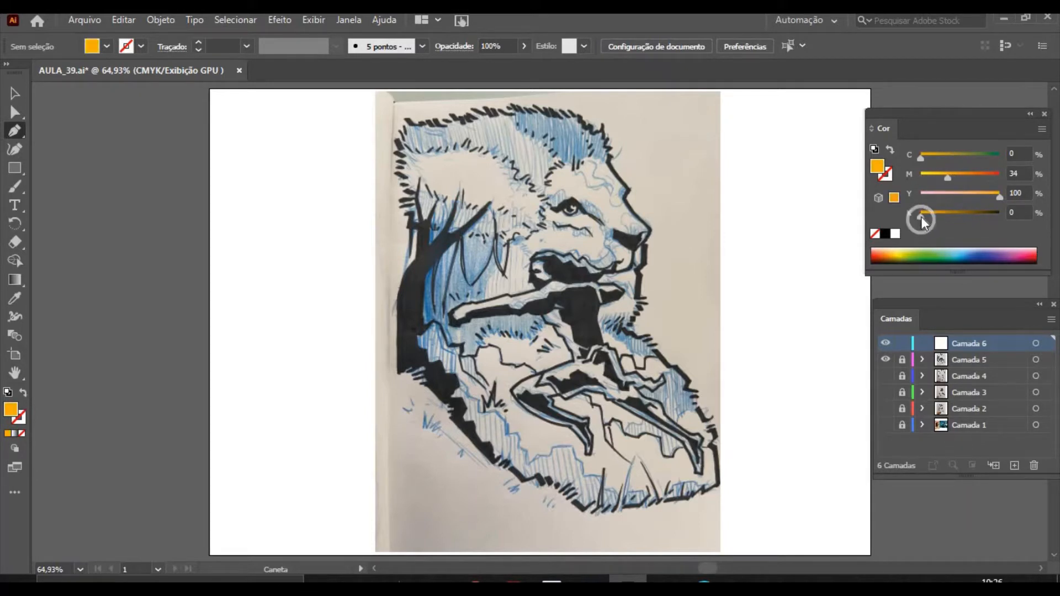
pyautogui.moveTo(922, 217); pyautogui.dragTo(941, 216)
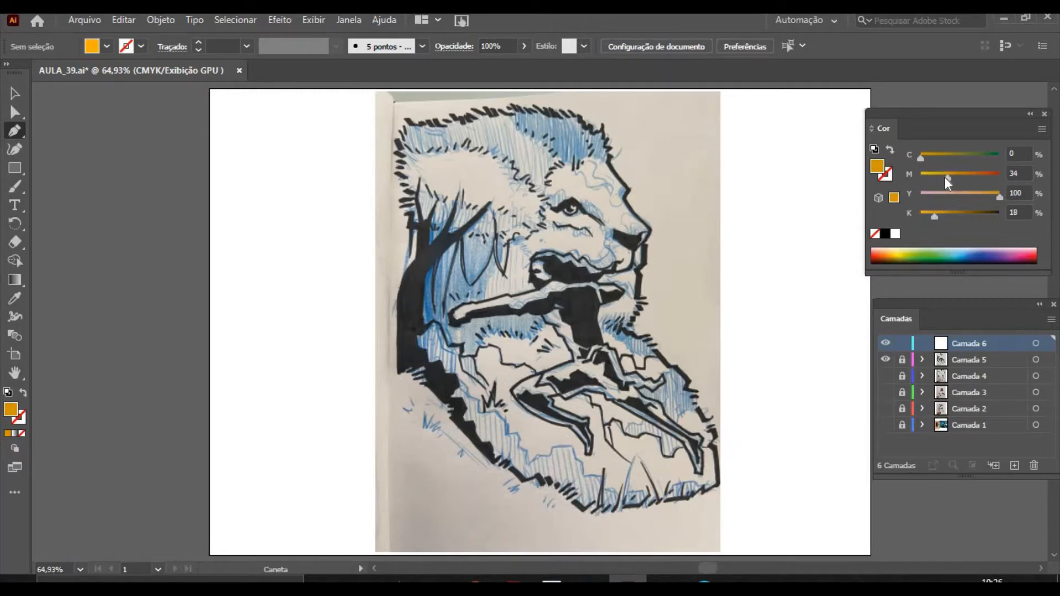
pyautogui.moveTo(946, 177); pyautogui.dragTo(975, 197)
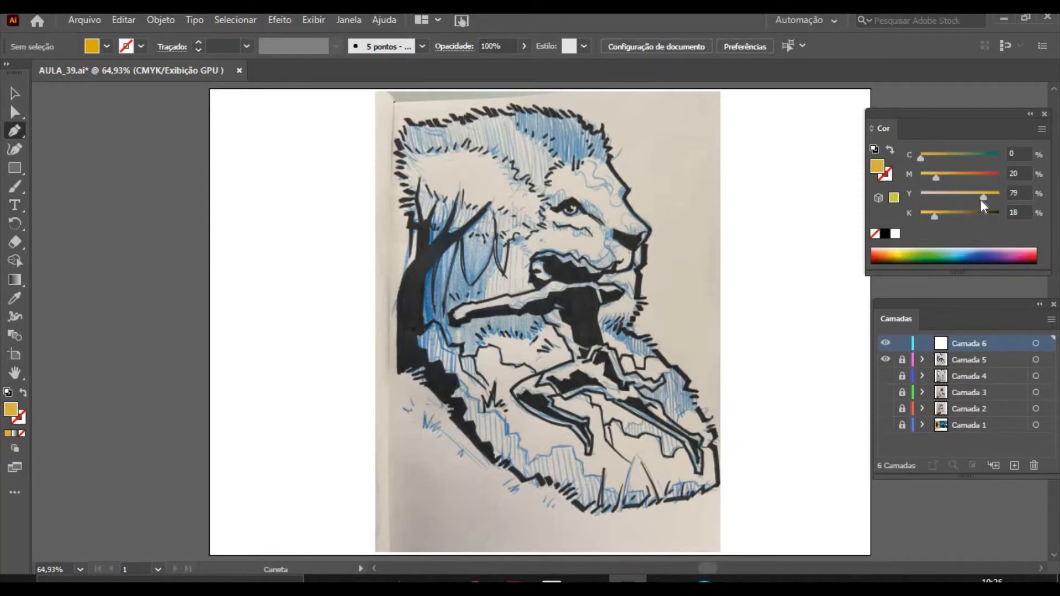
pyautogui.click(936, 227)
pyautogui.click(936, 227)
# Rename the layer Camada 6 as FUNDO.
pyautogui.doubleClick(972, 343)
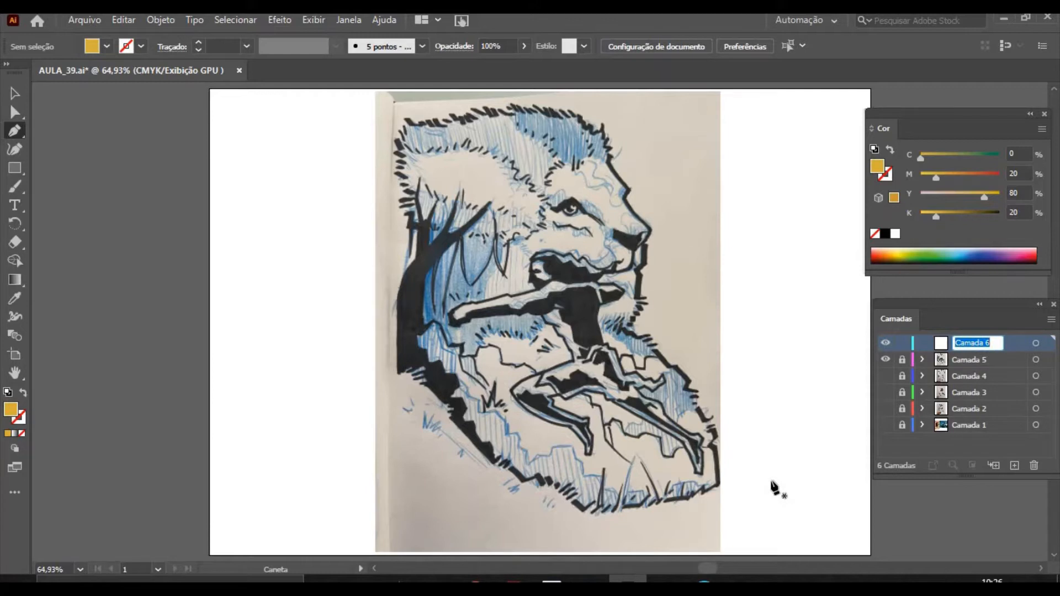
pyautogui.write('FUNDO')
pyautogui.press('Return')
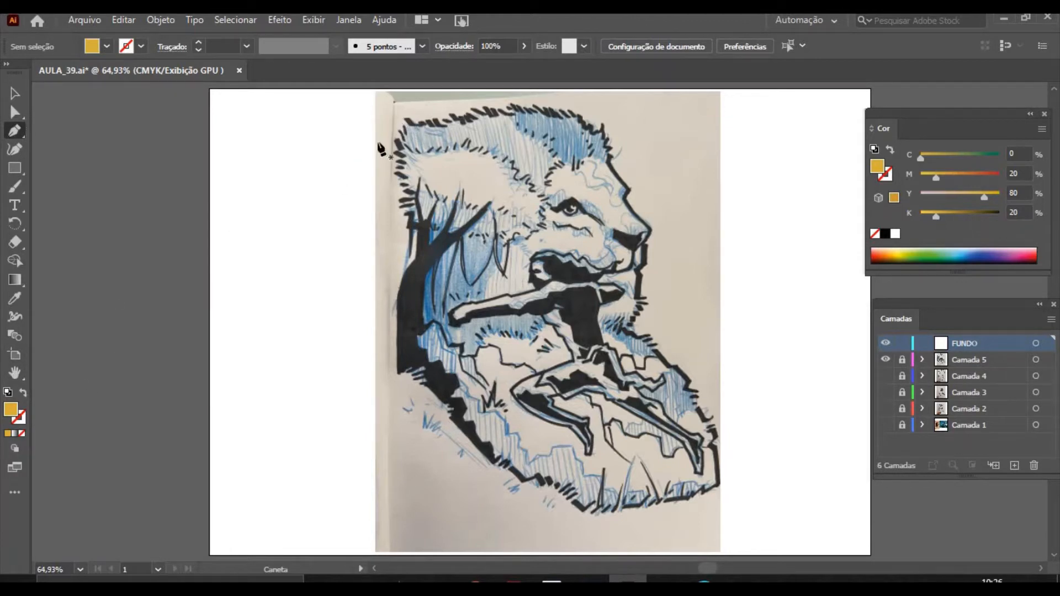
# Trace the jagged fur along the back half of the mane's upper edge with the Pencil tool.
pyautogui.press('z')
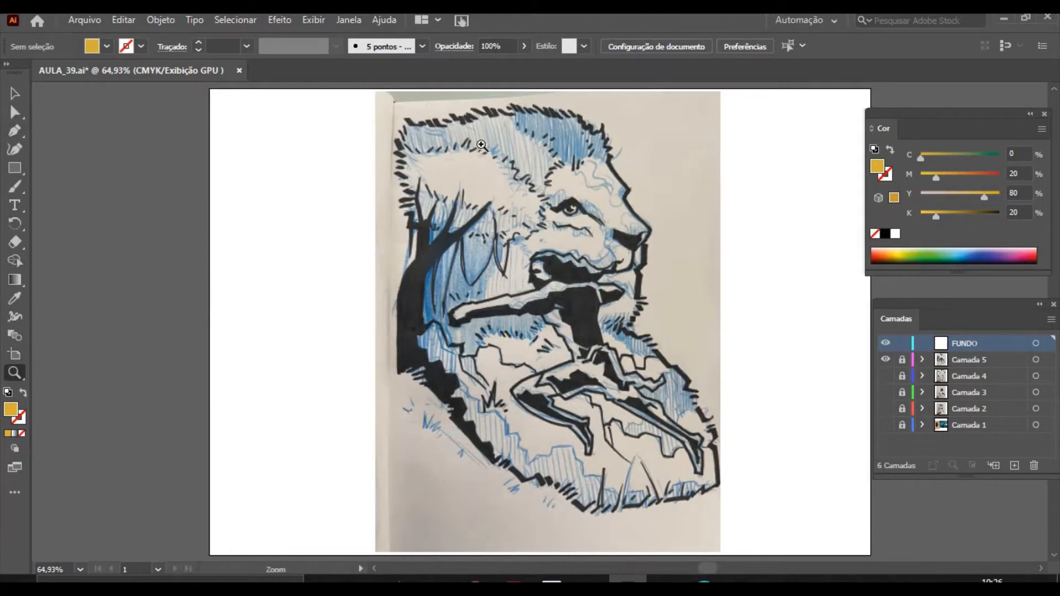
pyautogui.click(514, 100)
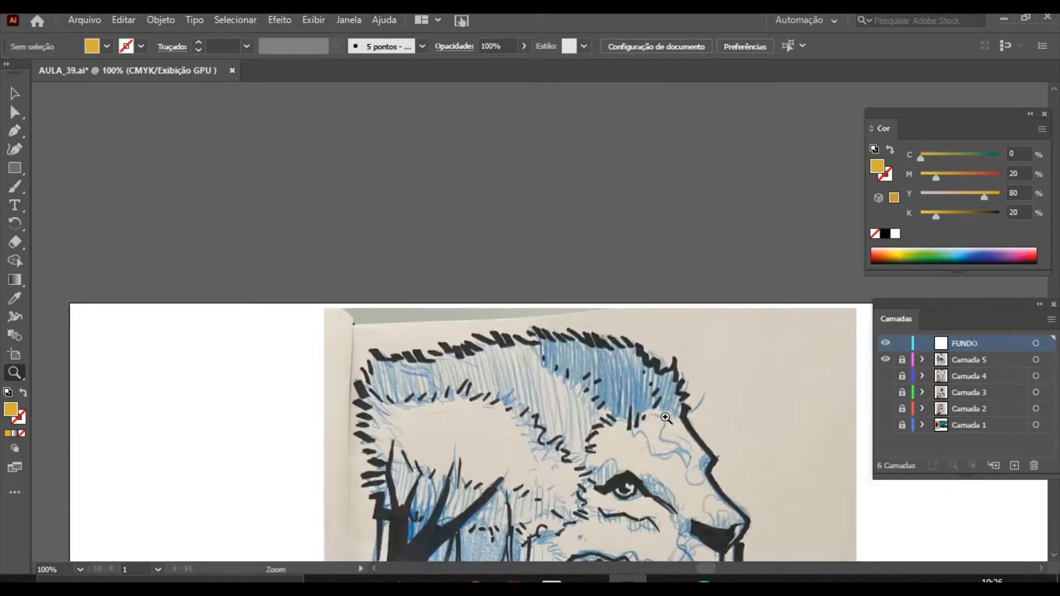
pyautogui.click(661, 410)
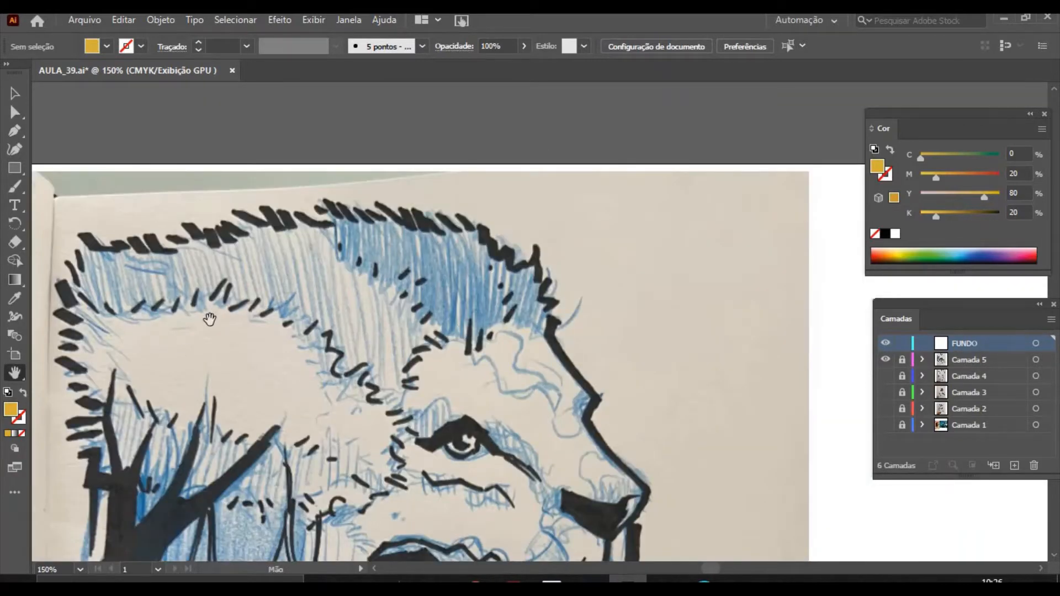
pyautogui.press('h')
pyautogui.moveTo(279, 317)
pyautogui.mouseDown()
pyautogui.moveTo(354, 284)
pyautogui.moveTo(343, 267)
pyautogui.mouseUp()
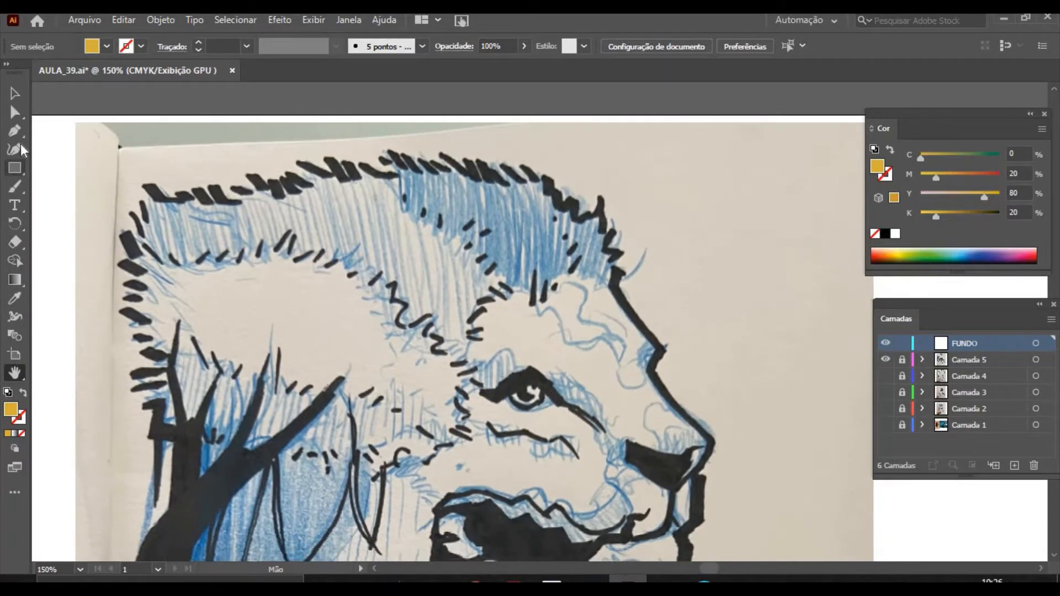
pyautogui.click(22, 190)
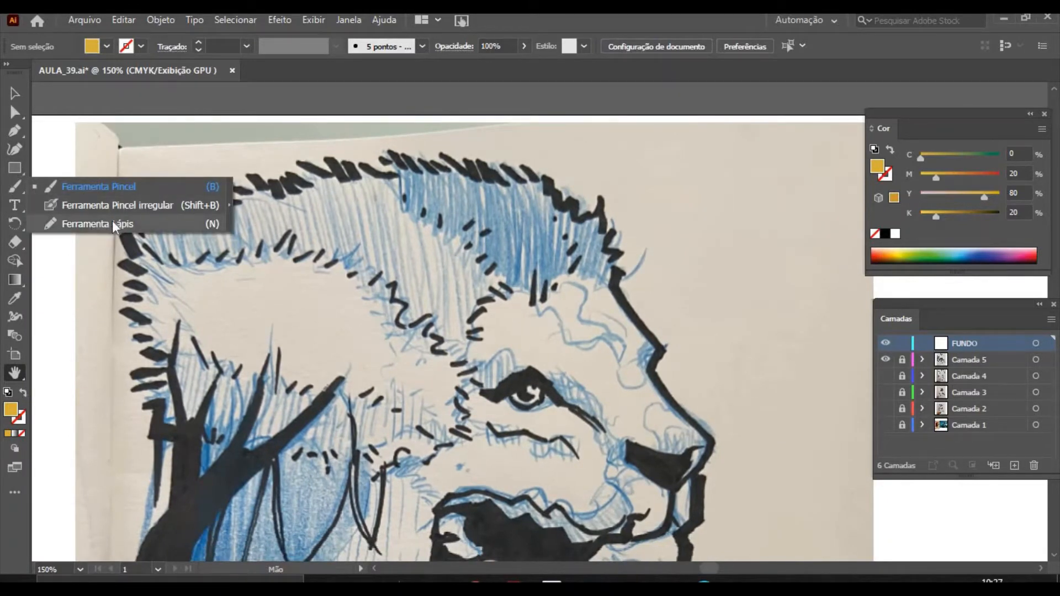
pyautogui.click(111, 225)
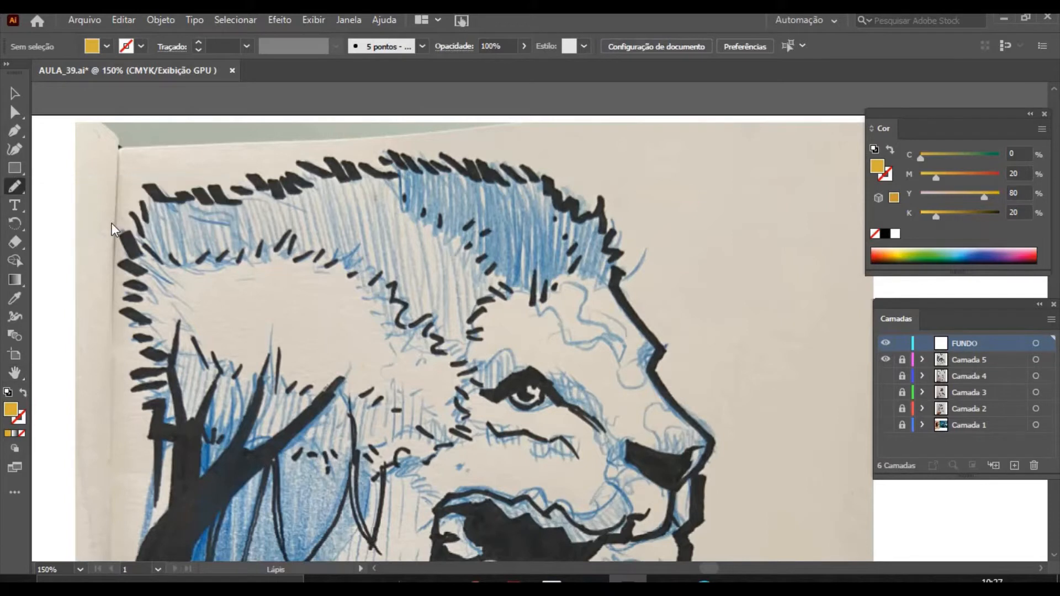
pyautogui.click(185, 194)
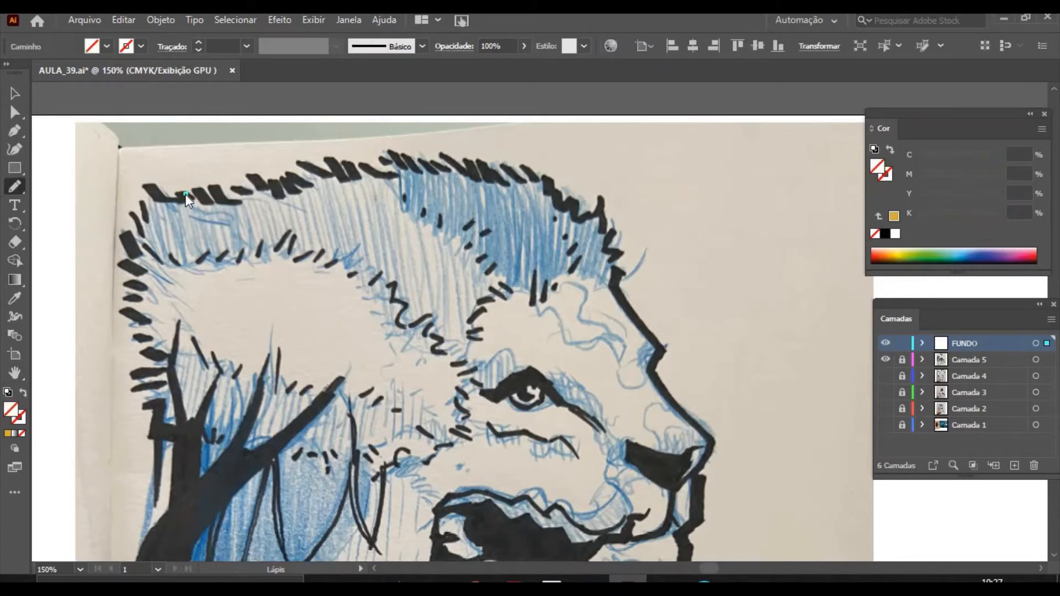
pyautogui.hotkey('ctrl', 'z')
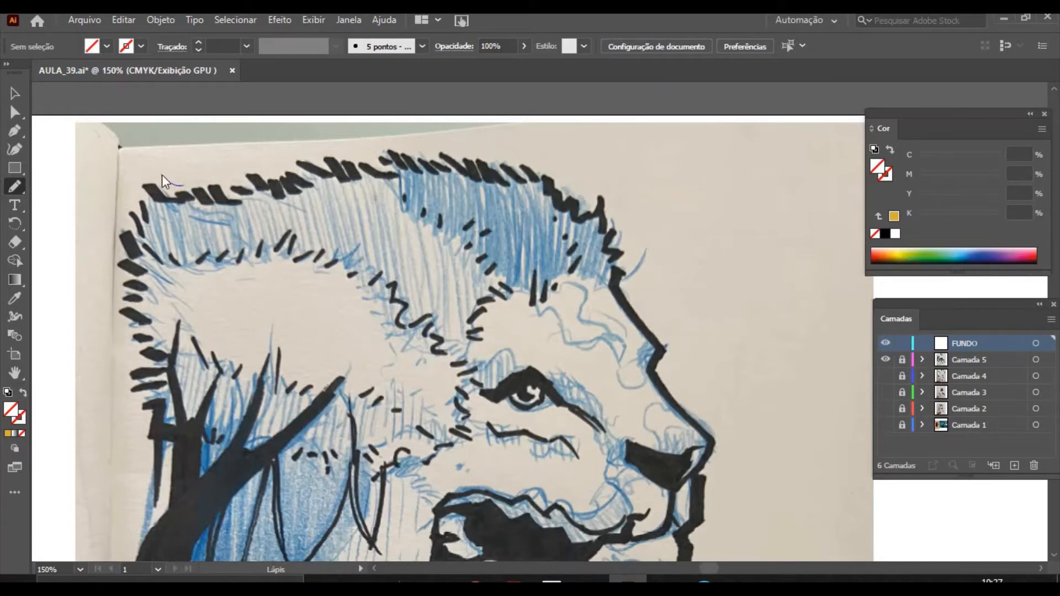
pyautogui.moveTo(194, 184)
pyautogui.mouseDown()
pyautogui.moveTo(281, 164)
pyautogui.moveTo(285, 173)
pyautogui.moveTo(337, 166)
pyautogui.moveTo(340, 155)
pyautogui.moveTo(384, 169)
pyautogui.moveTo(410, 156)
pyautogui.moveTo(442, 170)
pyautogui.mouseUp()
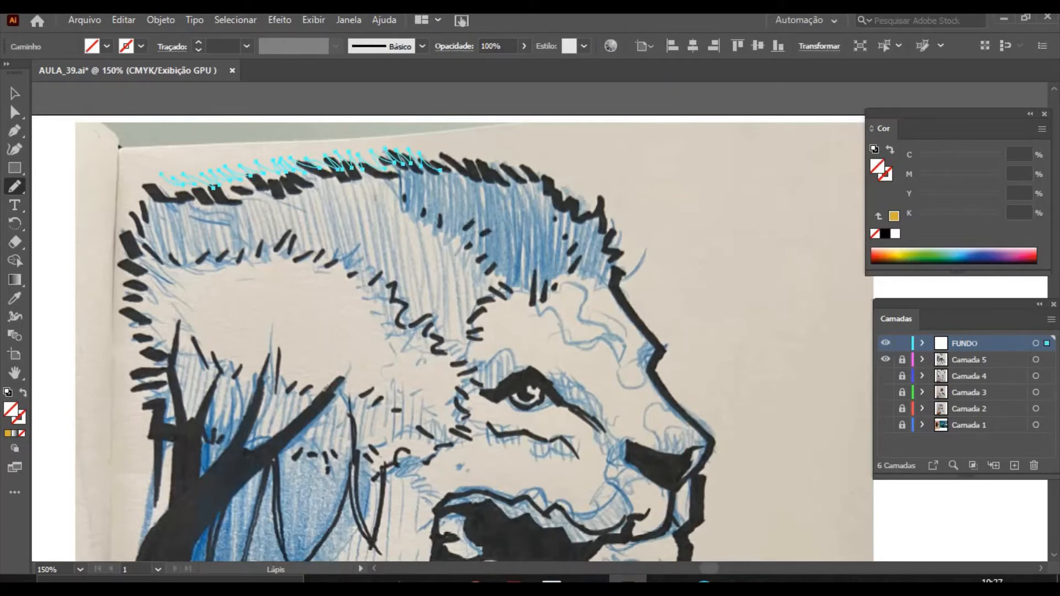
# Give the traced mane line an ochre stroke with no fill, and deselect it.
pyautogui.click(8, 434)
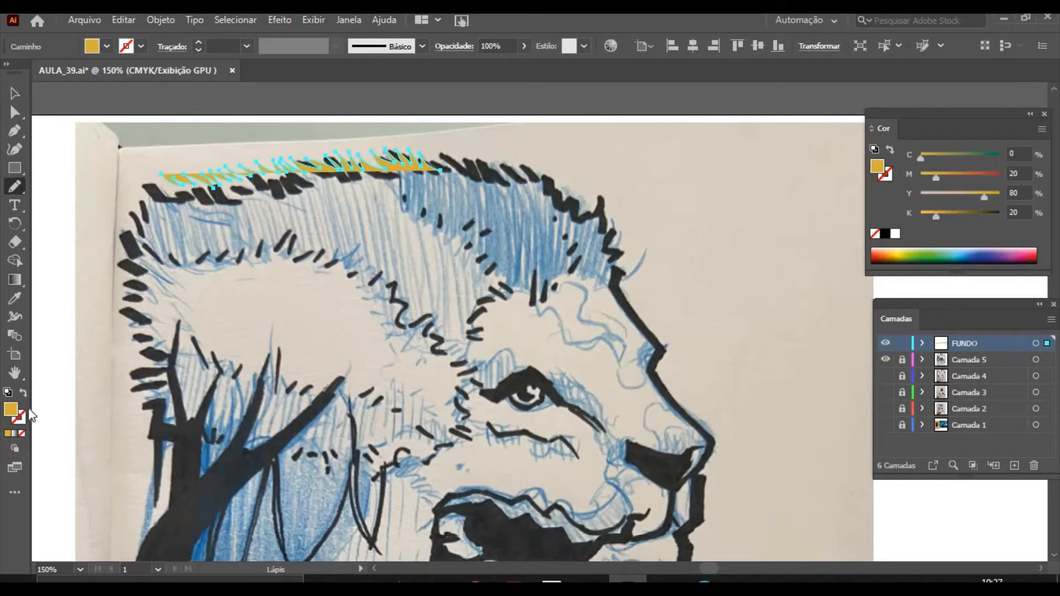
pyautogui.click(23, 393)
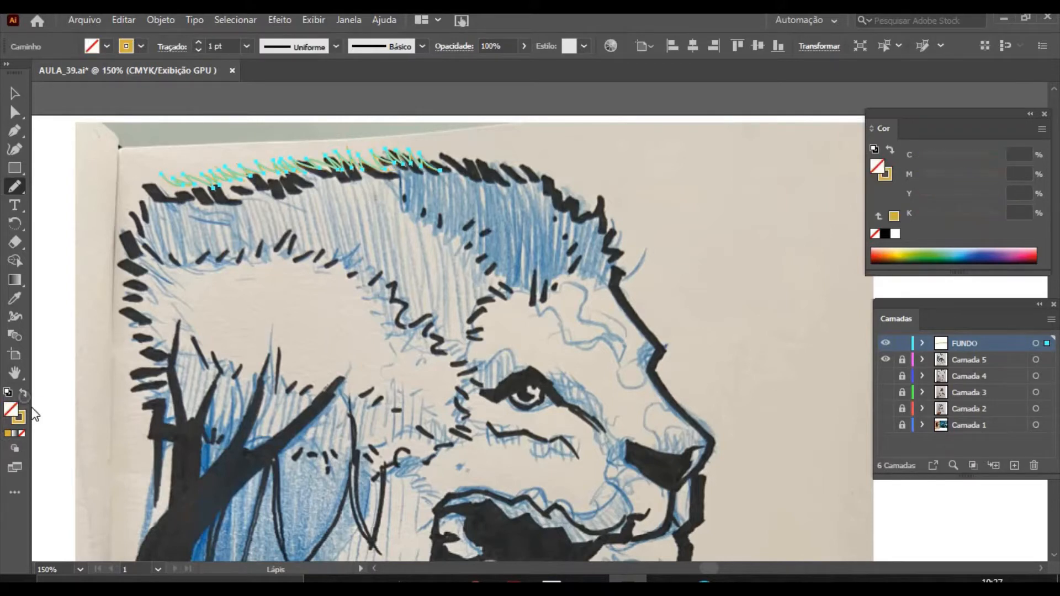
pyautogui.click(14, 94)
pyautogui.click(99, 203)
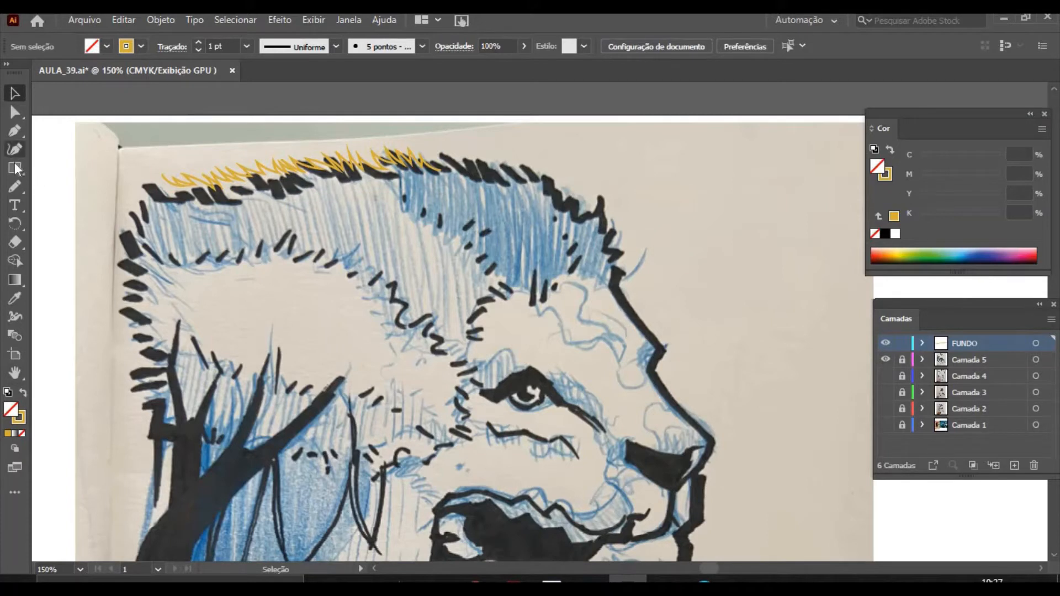
# Extend the mane line at both ends with jagged Pencil strokes, forward to the forehead and down the back of the mane to the tree.
pyautogui.click(15, 112)
pyautogui.click(440, 170)
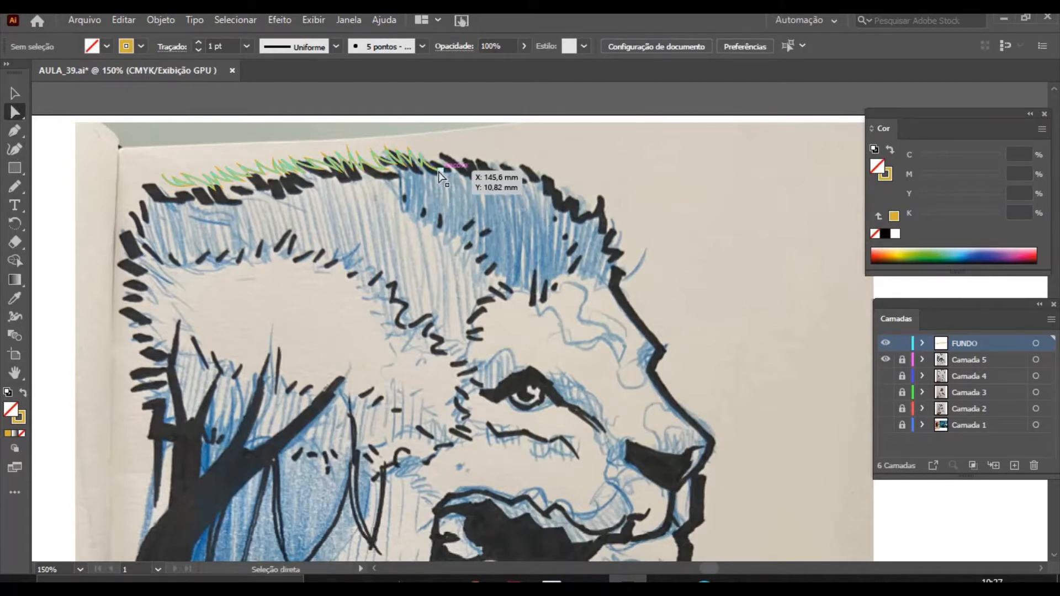
pyautogui.click(15, 188)
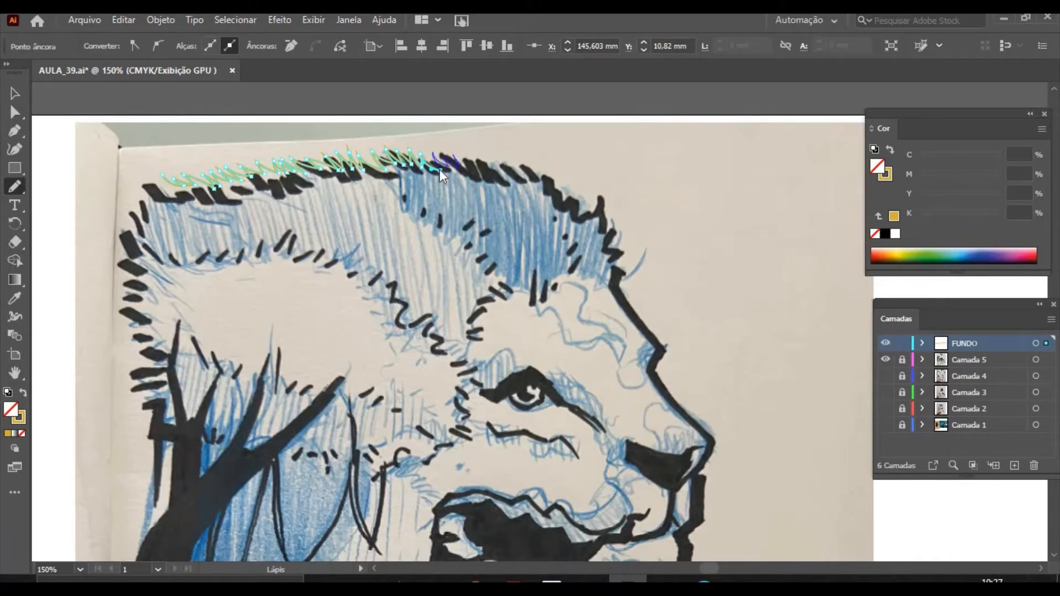
pyautogui.moveTo(487, 169)
pyautogui.mouseDown()
pyautogui.moveTo(612, 218)
pyautogui.moveTo(625, 295)
pyautogui.mouseUp()
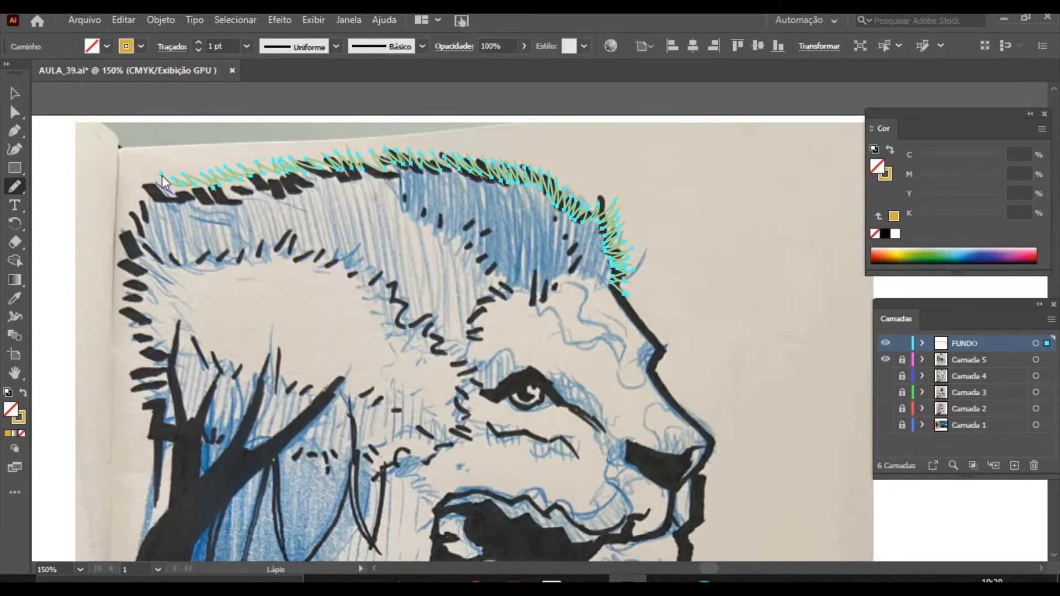
pyautogui.moveTo(168, 192)
pyautogui.mouseDown()
pyautogui.moveTo(141, 192)
pyautogui.moveTo(144, 219)
pyautogui.moveTo(119, 203)
pyautogui.moveTo(128, 236)
pyautogui.moveTo(115, 287)
pyautogui.moveTo(161, 176)
pyautogui.moveTo(124, 301)
pyautogui.mouseUp()
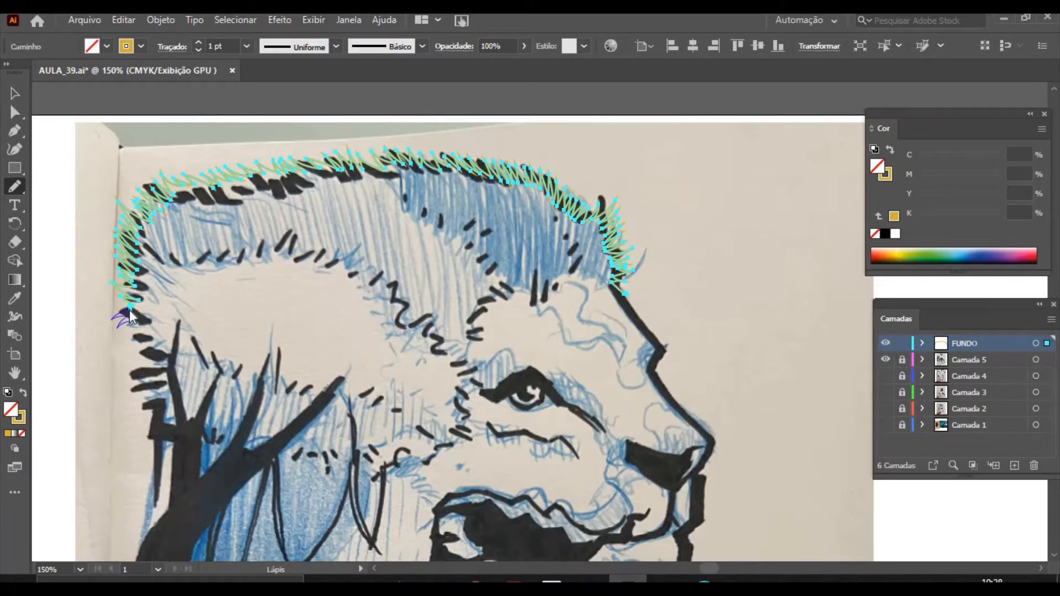
pyautogui.moveTo(125, 347)
pyautogui.mouseDown()
pyautogui.moveTo(138, 366)
pyautogui.moveTo(122, 375)
pyautogui.moveTo(133, 381)
pyautogui.moveTo(133, 413)
pyautogui.moveTo(145, 423)
pyautogui.moveTo(153, 414)
pyautogui.moveTo(150, 452)
pyautogui.moveTo(166, 446)
pyautogui.moveTo(166, 458)
pyautogui.mouseUp()
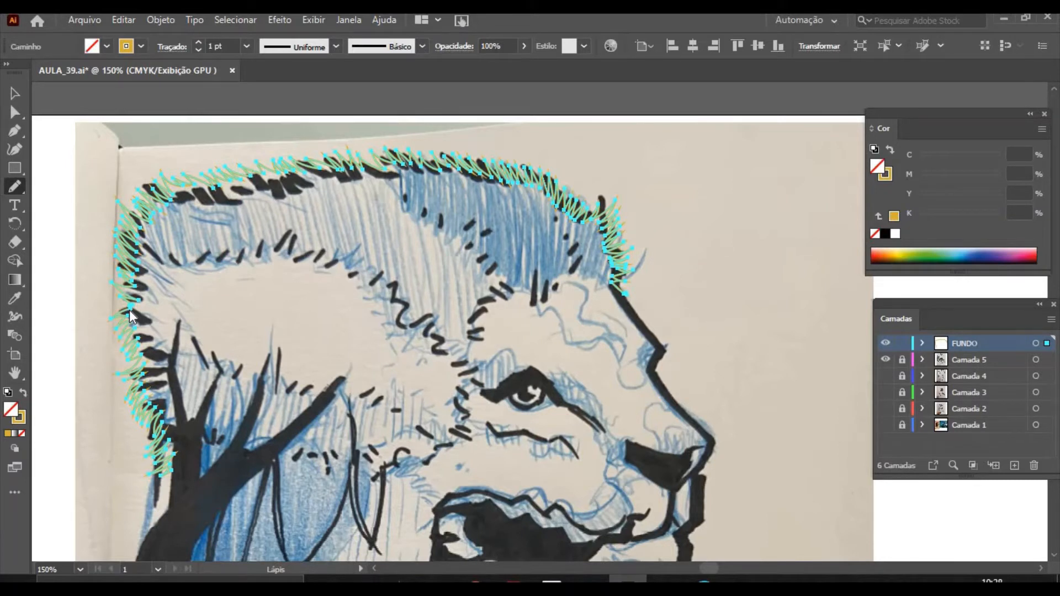
# Preview the mane outline with an ochre fill, and swap the colour back to the stroke.
pyautogui.press('space')
pyautogui.moveTo(329, 317); pyautogui.dragTo(340, 242)
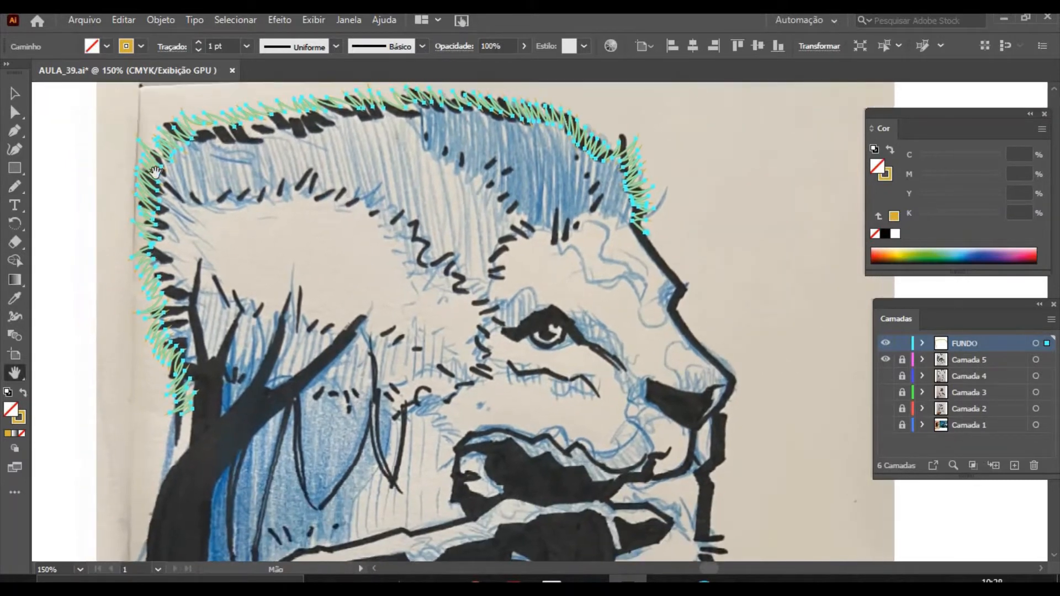
pyautogui.hotkey('shift', 'x')
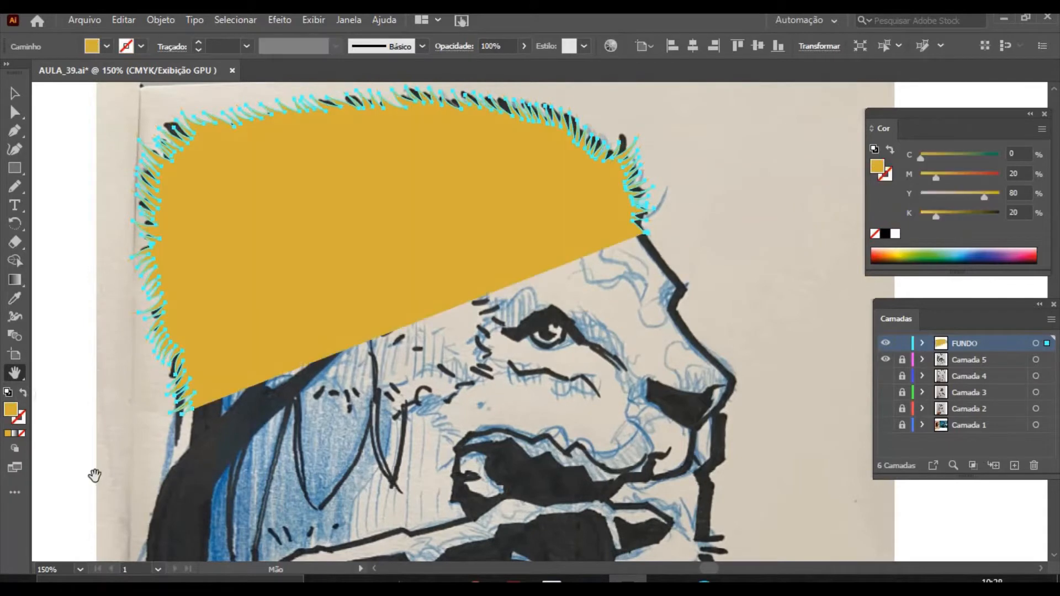
pyautogui.click(22, 393)
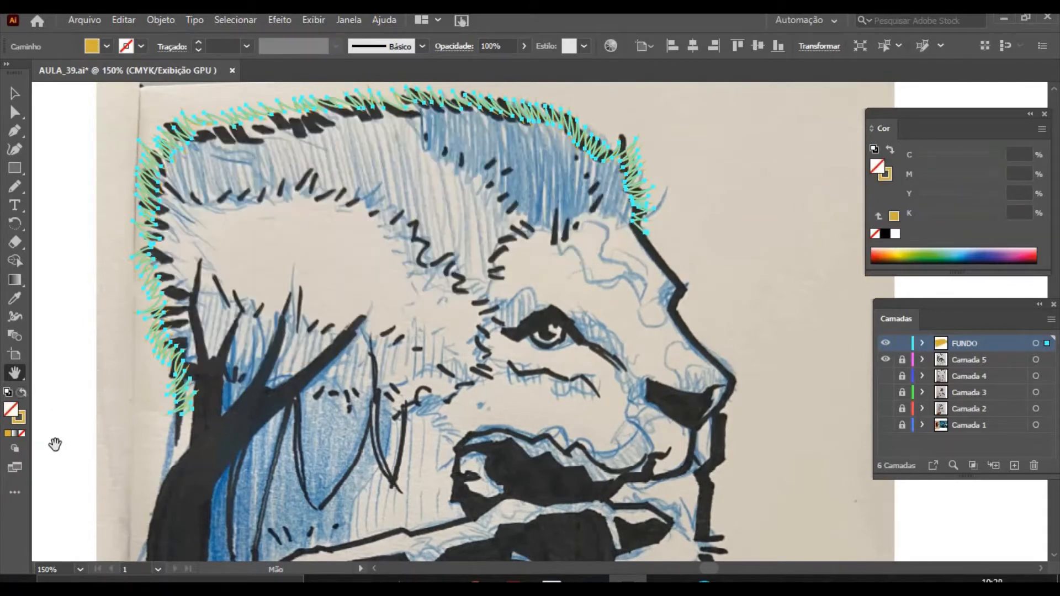
# Continue the outline with the Pen tool along the tree trunk's outer edge to its base, ending the curve in a corner point.
pyautogui.click(14, 132)
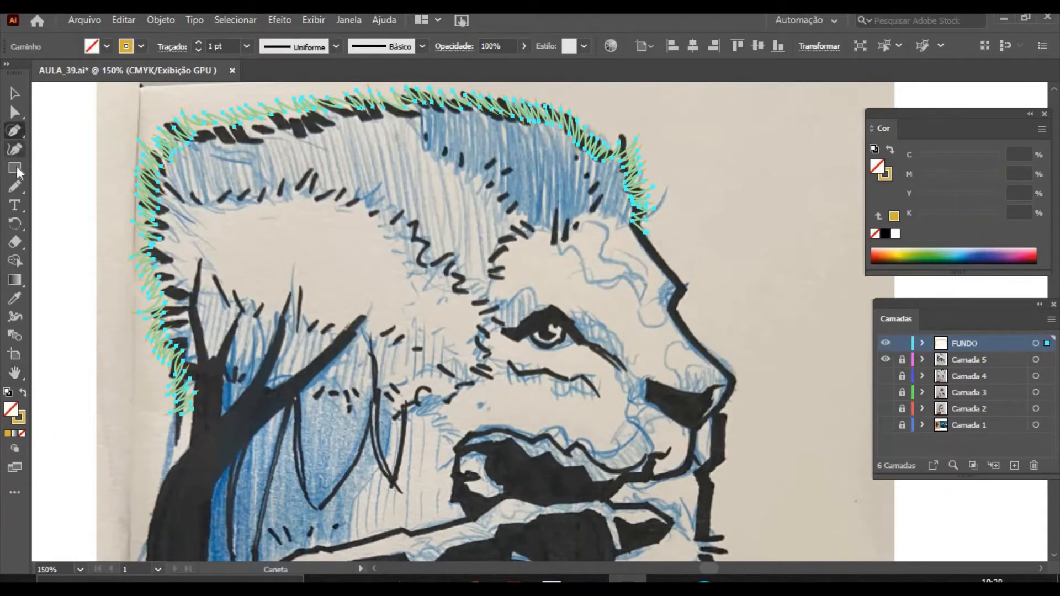
pyautogui.click(191, 409)
pyautogui.moveTo(191, 447); pyautogui.dragTo(174, 472)
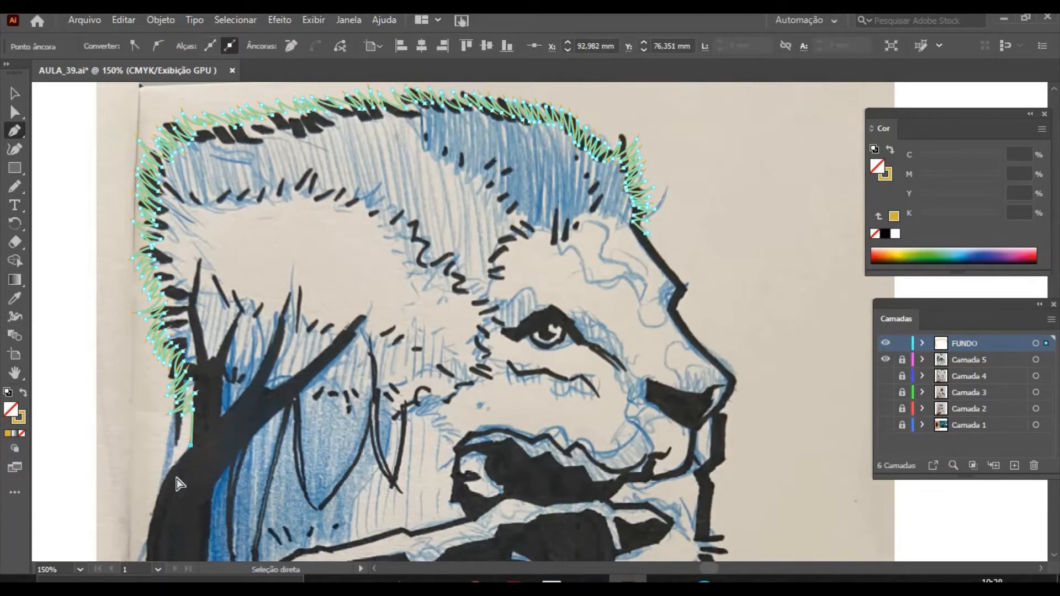
pyautogui.hotkey('ctrl', '-')
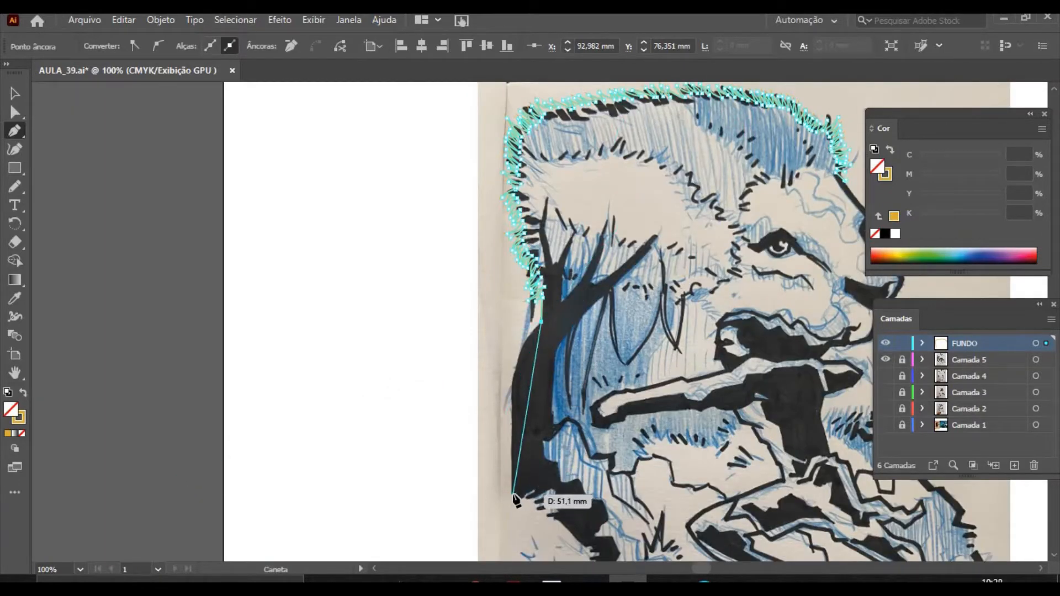
pyautogui.hotkey('ctrl', '-')
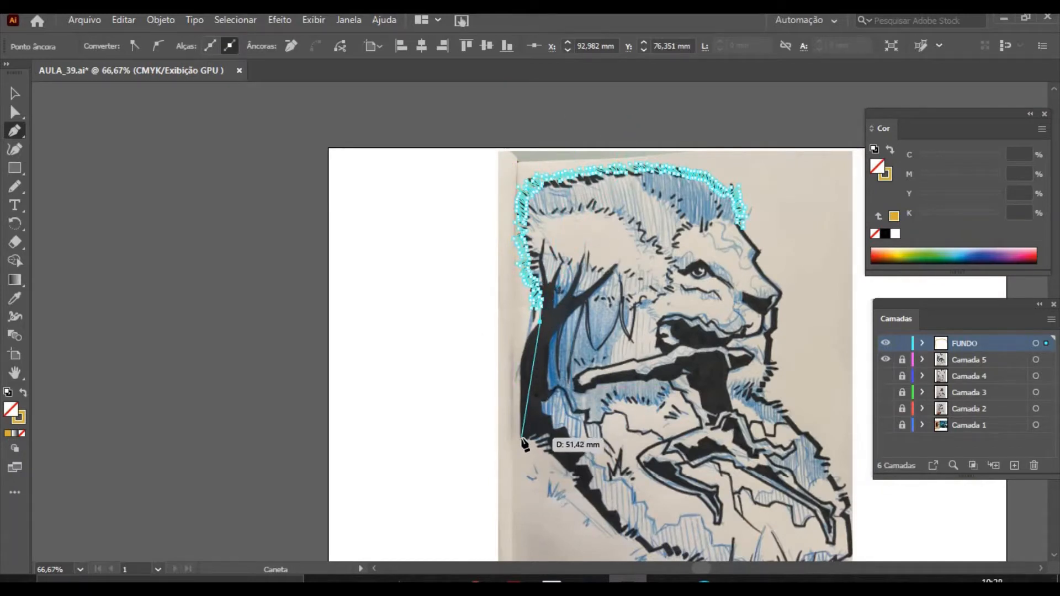
pyautogui.moveTo(522, 440); pyautogui.dragTo(536, 468)
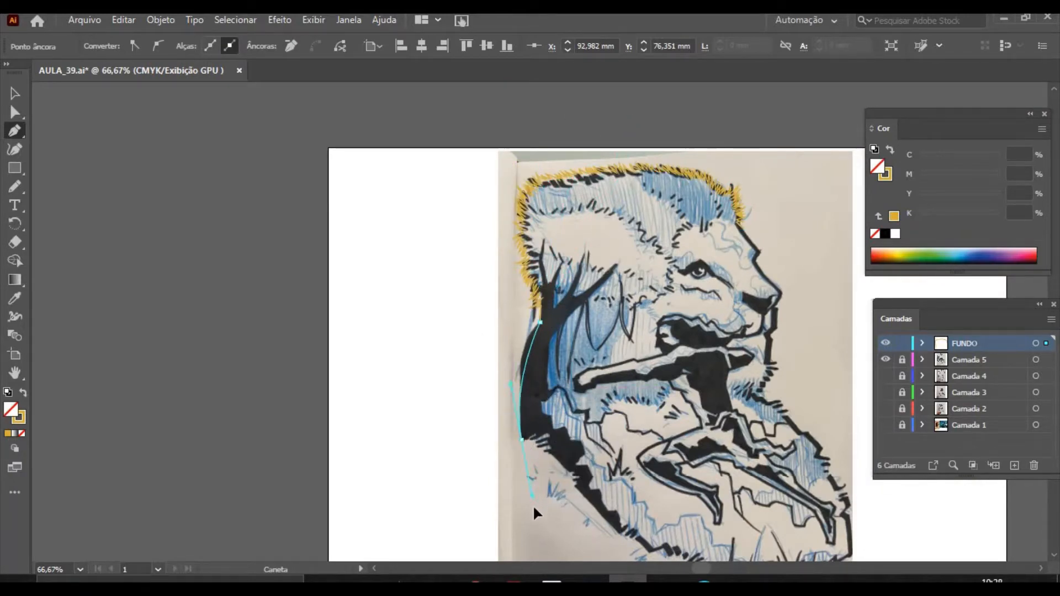
pyautogui.moveTo(533, 507); pyautogui.dragTo(535, 520)
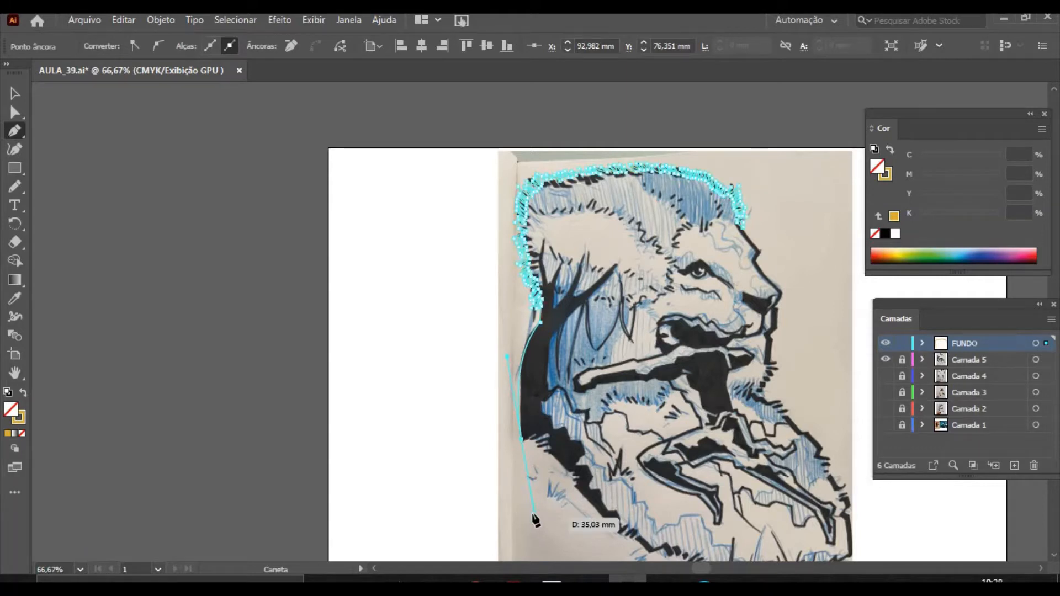
pyautogui.click(522, 440)
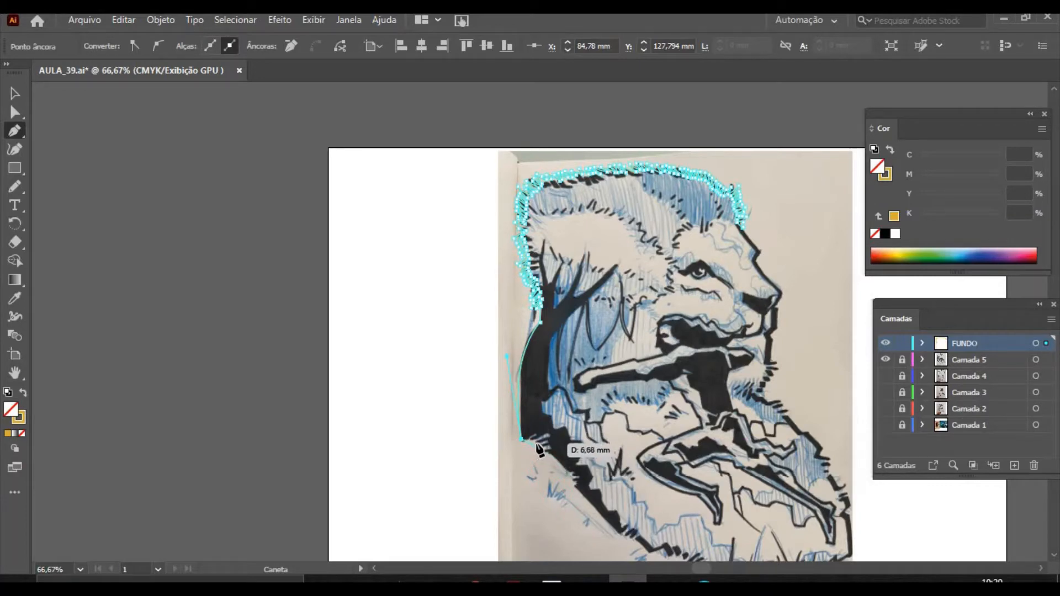
# Continue the outline in zigzag Pen segments around the grass tufts at the tree's base and on the dark slope just below.
pyautogui.hotkey('ctrl', '+')
pyautogui.hotkey('ctrl', '+')
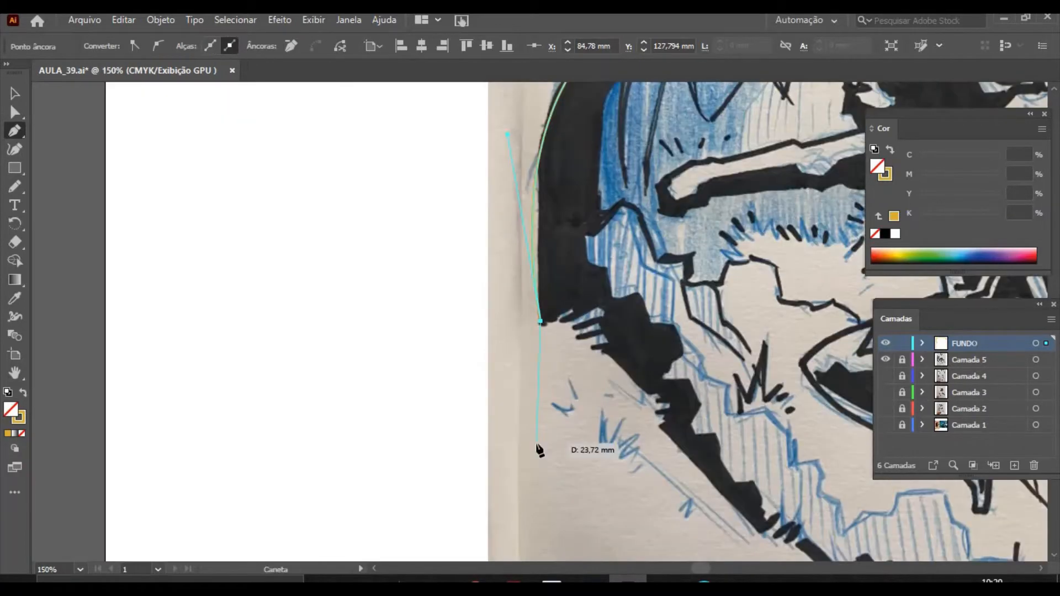
pyautogui.click(577, 303)
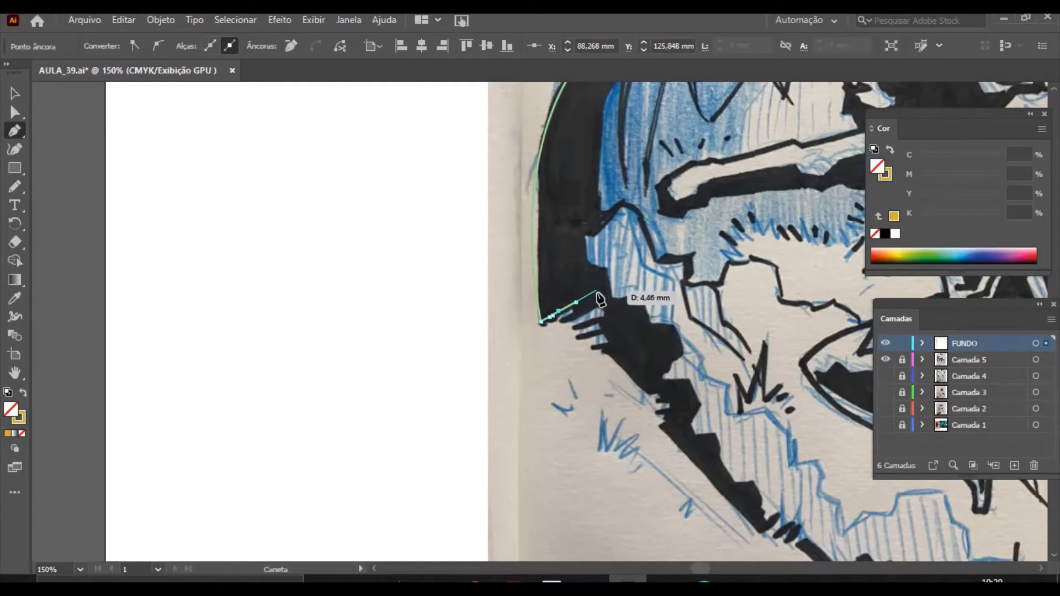
pyautogui.click(602, 292)
pyautogui.moveTo(592, 313)
pyautogui.mouseDown()
pyautogui.moveTo(612, 307)
pyautogui.moveTo(626, 331)
pyautogui.moveTo(615, 348)
pyautogui.moveTo(634, 347)
pyautogui.mouseUp()
pyautogui.moveTo(645, 395); pyautogui.dragTo(683, 424)
pyautogui.click(658, 428)
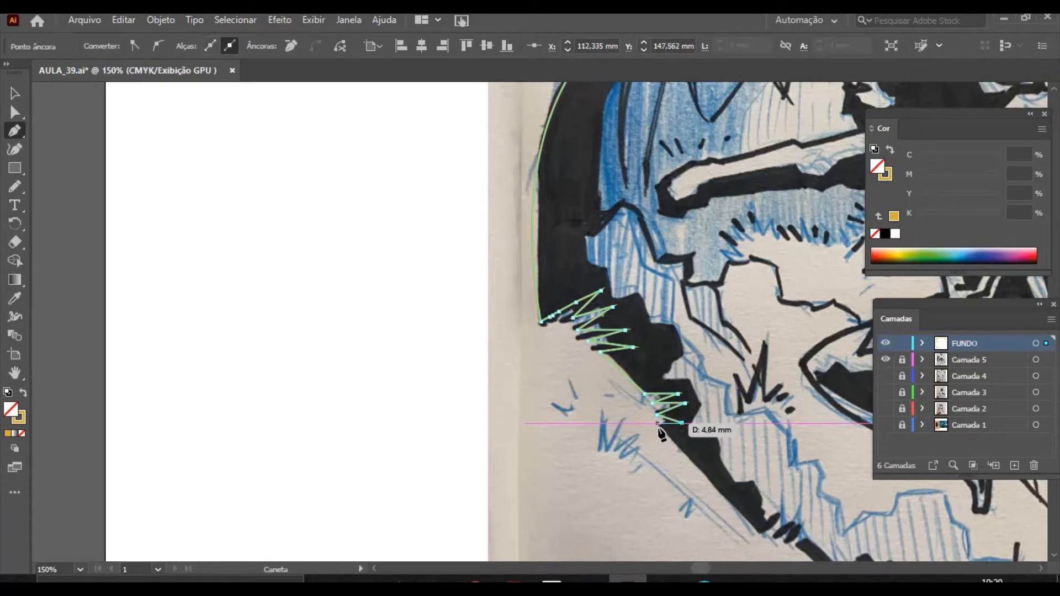
# Run the outline straight down the dark slope and zigzag it around the next grass tuft.
pyautogui.click(763, 535)
pyautogui.click(793, 512)
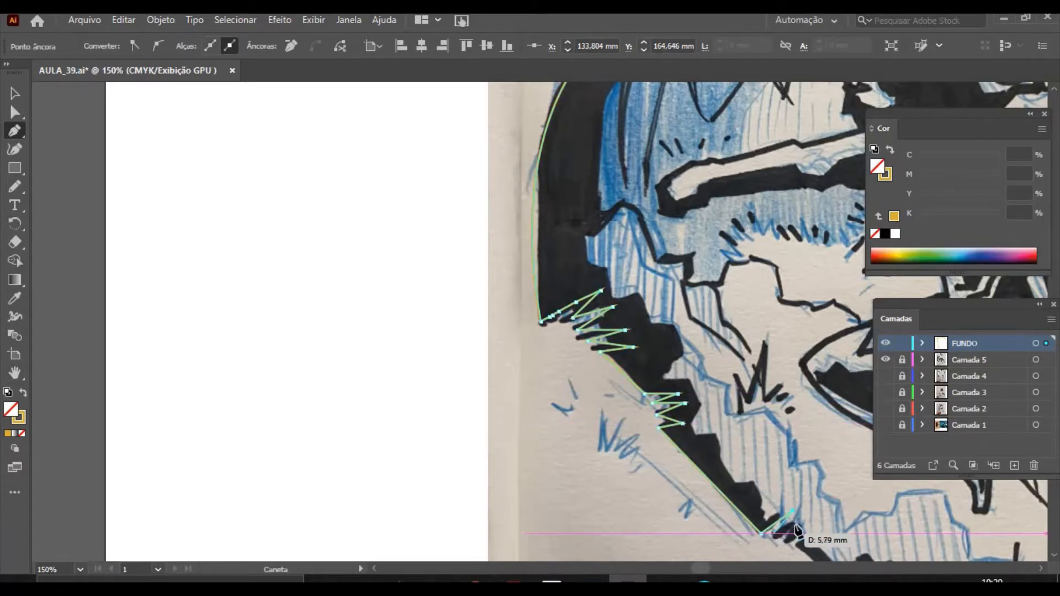
pyautogui.click(774, 543)
pyautogui.click(811, 520)
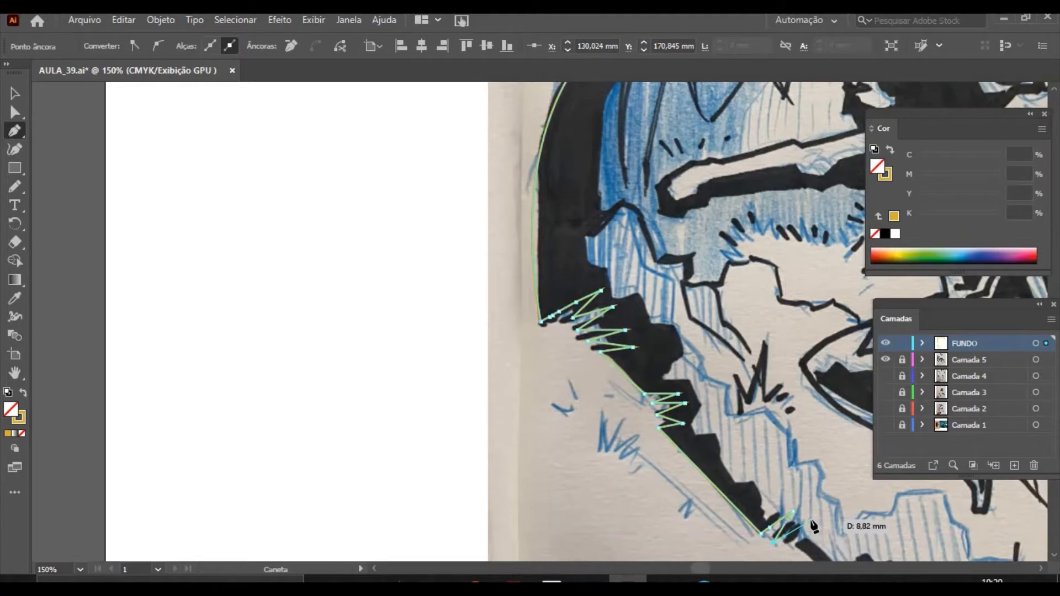
pyautogui.click(792, 546)
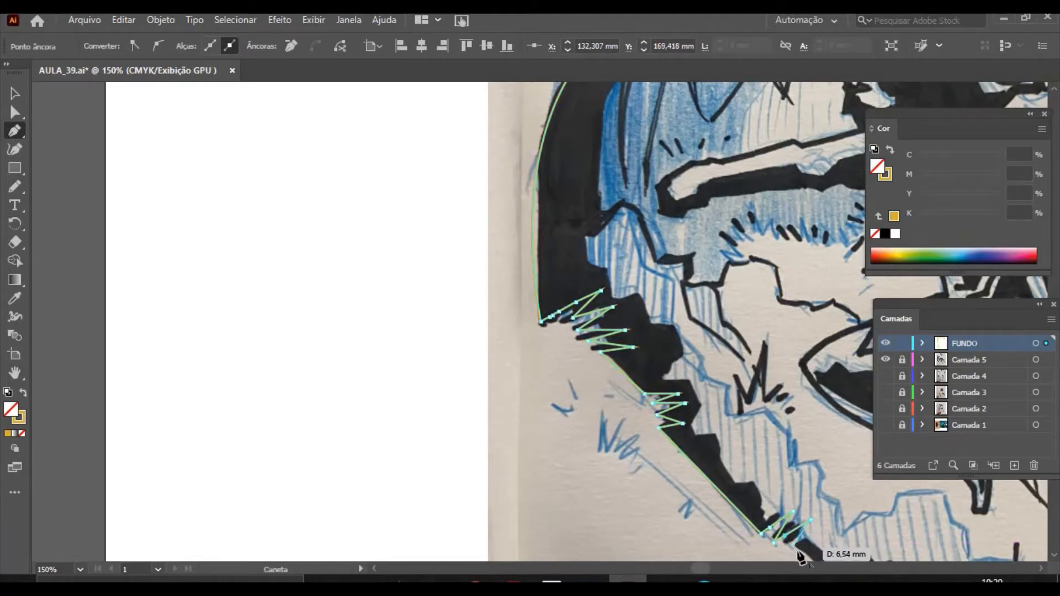
pyautogui.click(810, 536)
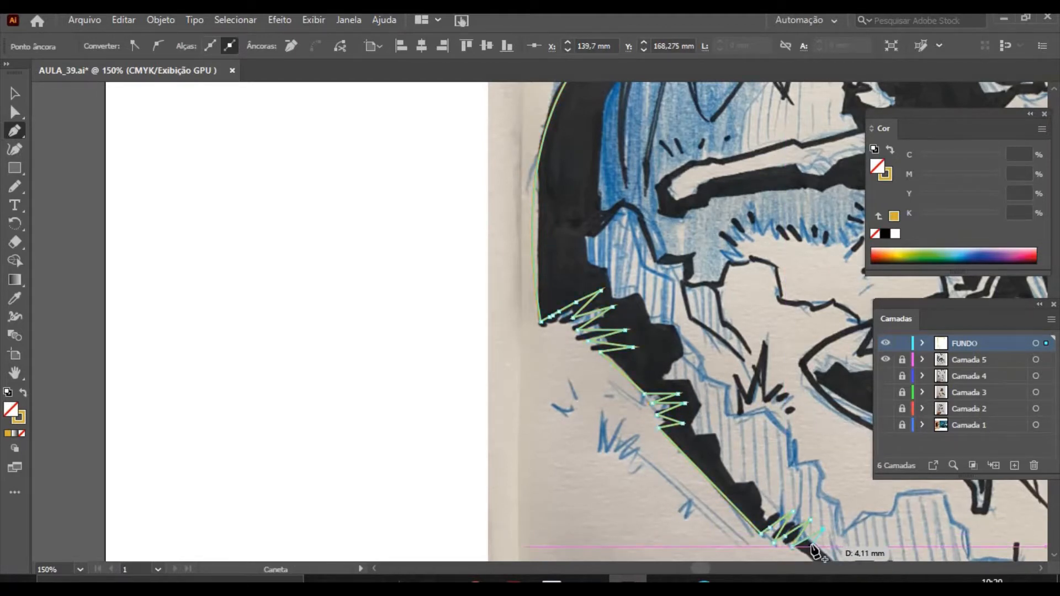
pyautogui.hotkey('ctrl', '-')
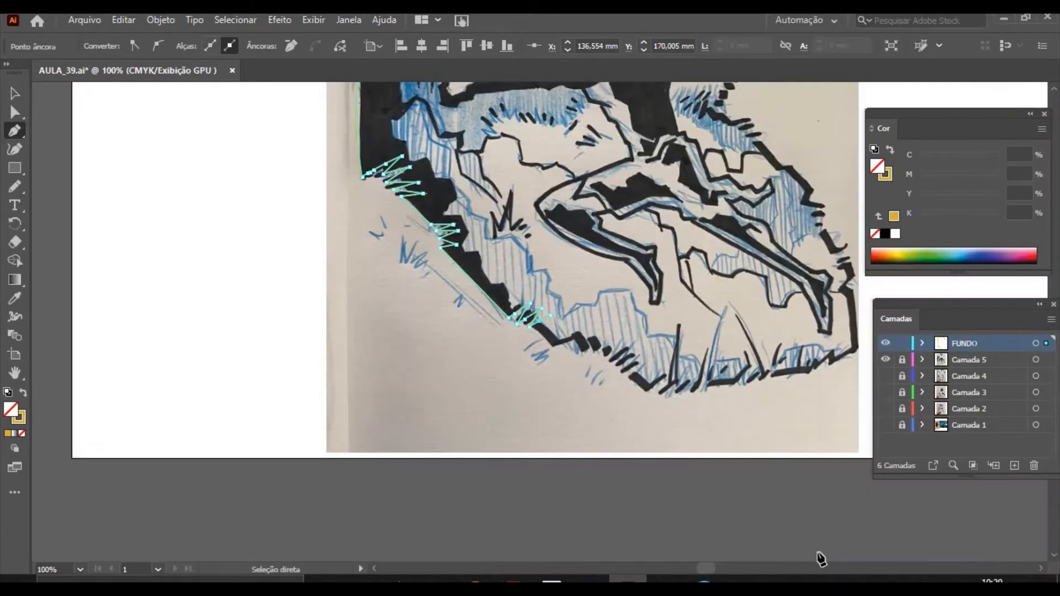
# Continue the Pen outline to the foot of the dark slope and zigzag it over the small dark tufts just beyond.
pyautogui.click(542, 332)
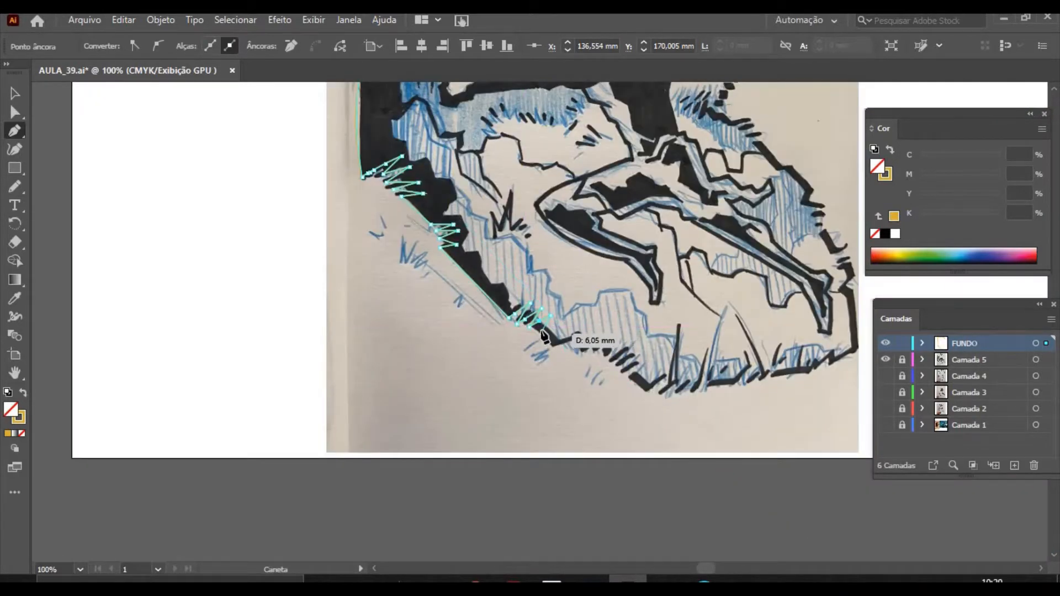
pyautogui.click(549, 342)
pyautogui.click(554, 347)
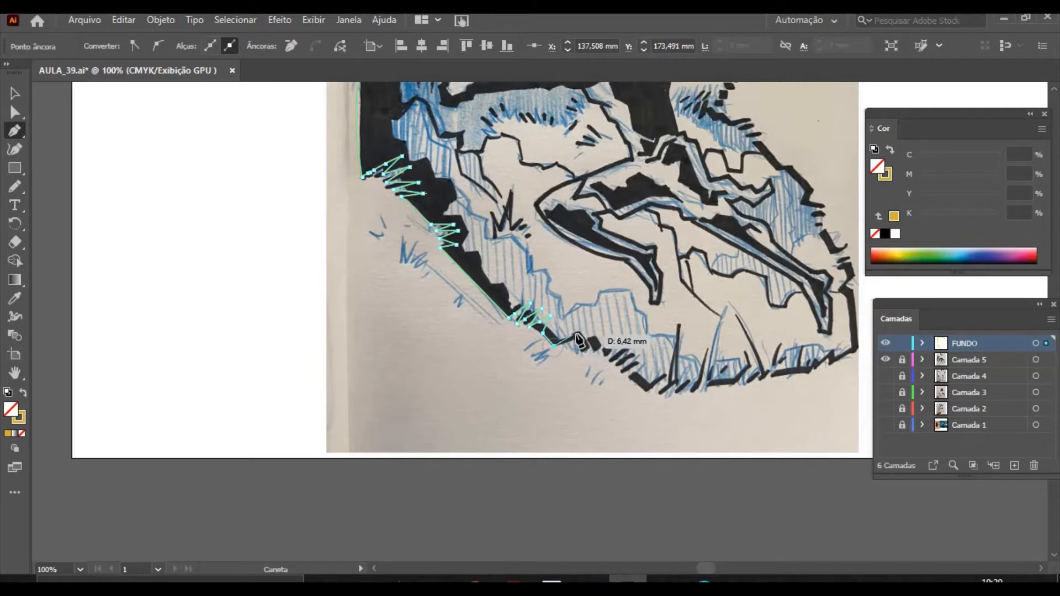
pyautogui.click(580, 335)
pyautogui.click(592, 357)
pyautogui.click(594, 334)
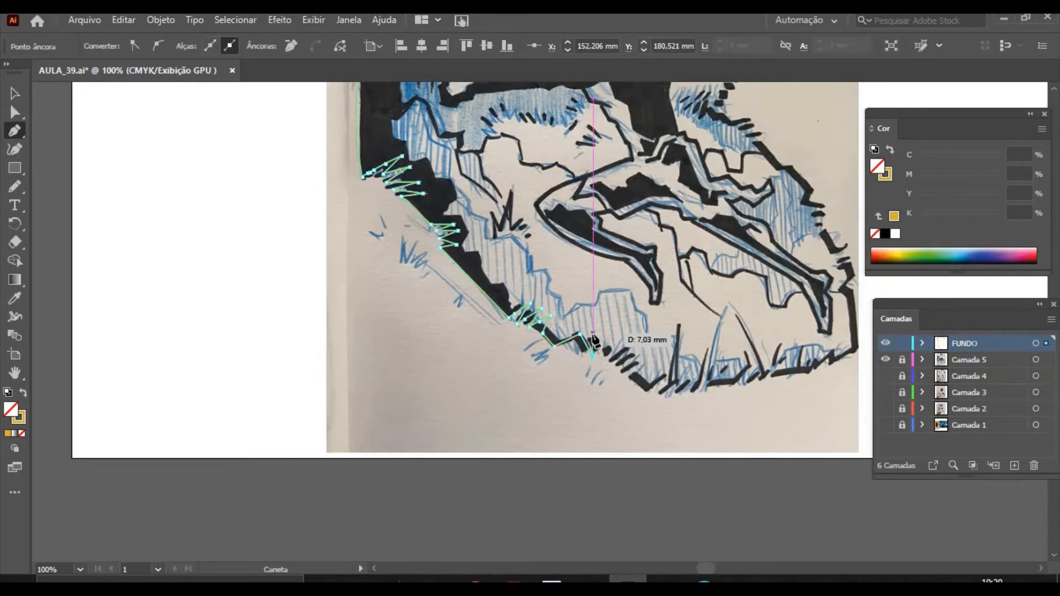
pyautogui.click(604, 355)
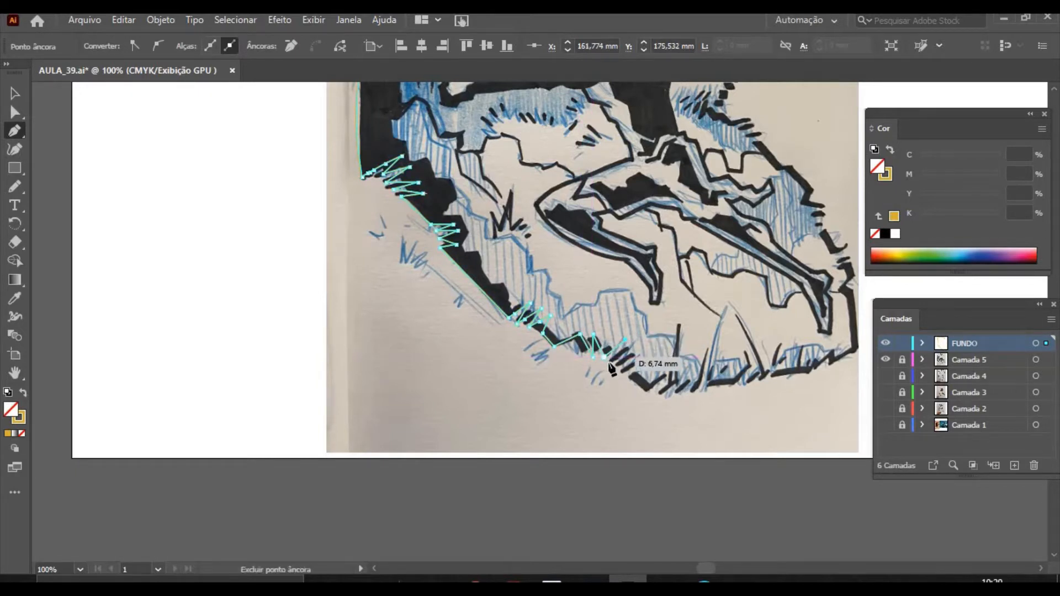
# Zigzag the outline around the slanted grass blades down to the lowest corner of the ground.
pyautogui.click(625, 339)
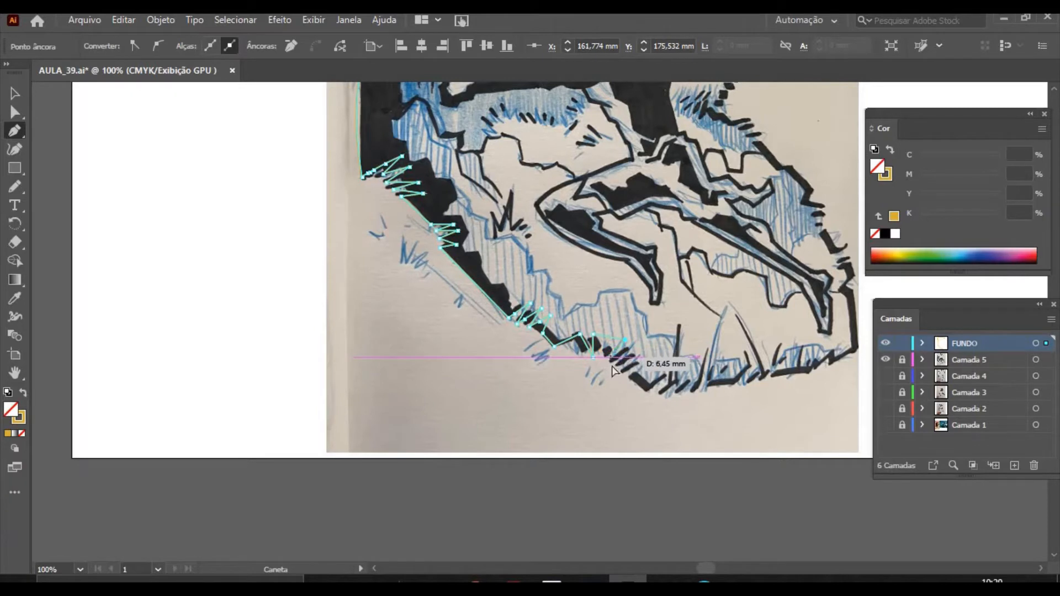
pyautogui.press('Escape')
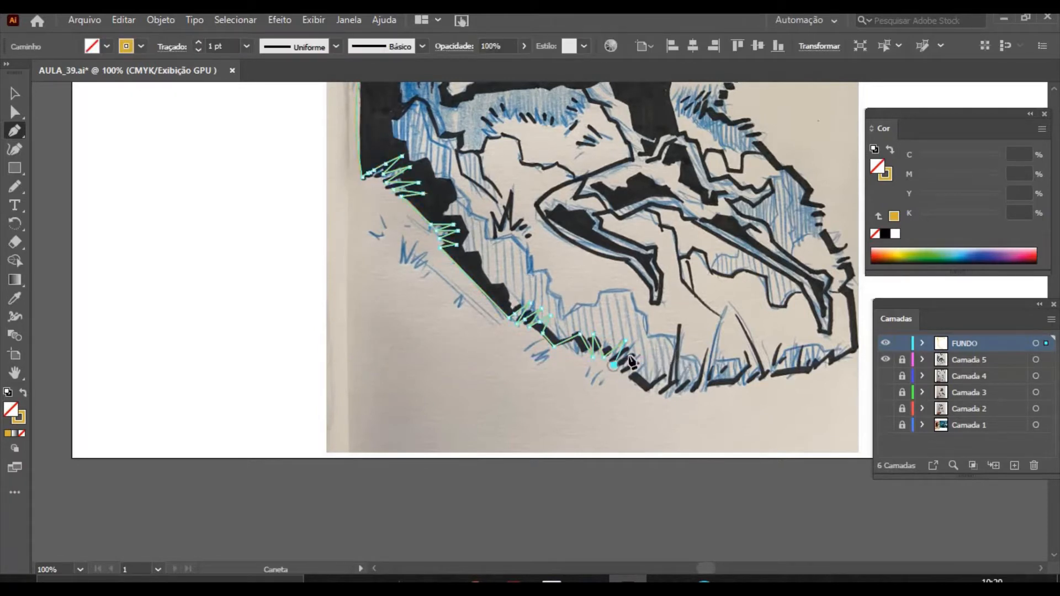
pyautogui.click(639, 349)
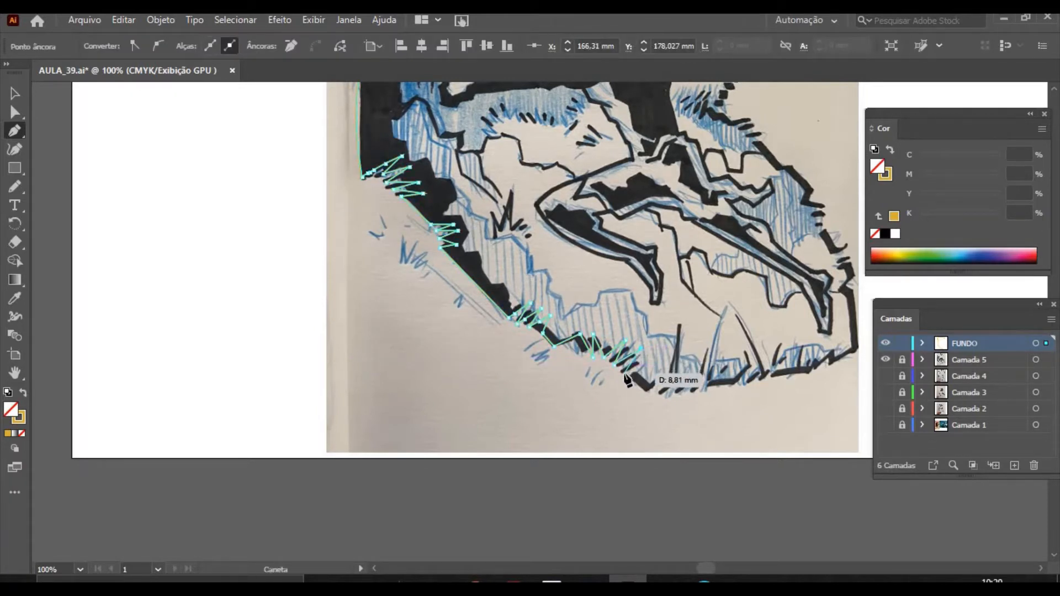
pyautogui.click(651, 363)
pyautogui.click(636, 383)
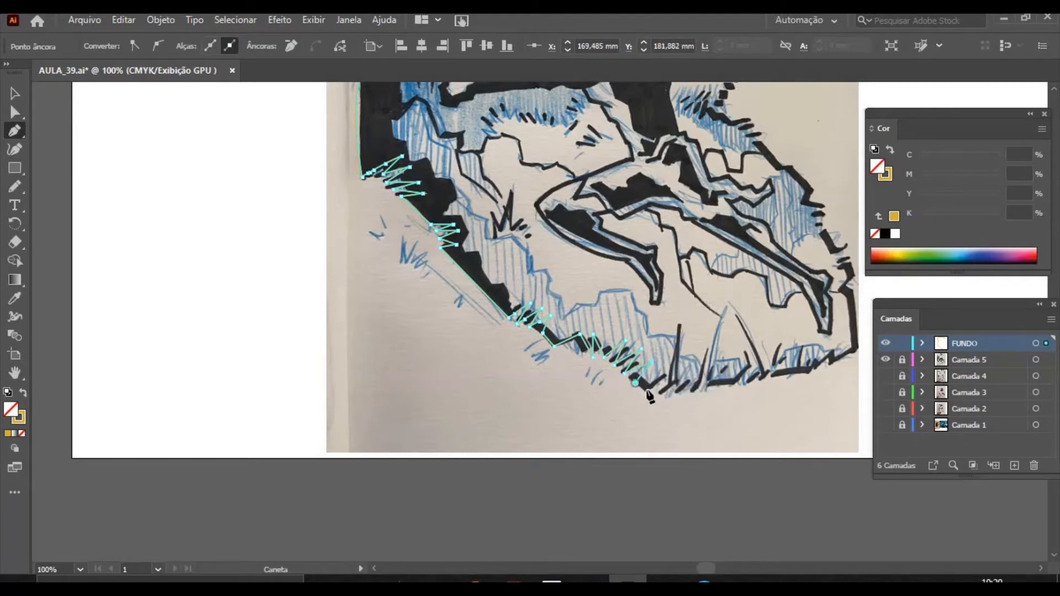
pyautogui.click(647, 390)
# Trace the tall and short grass blades along the ground's bottom edge with pointed zigzag Pen segments.
pyautogui.click(668, 379)
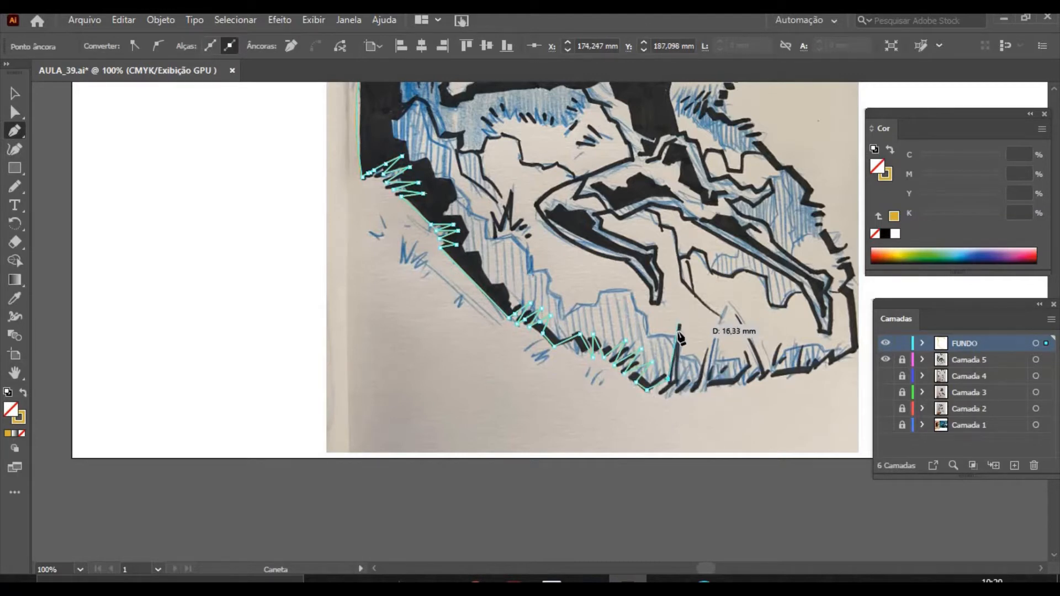
pyautogui.click(679, 335)
pyautogui.click(680, 382)
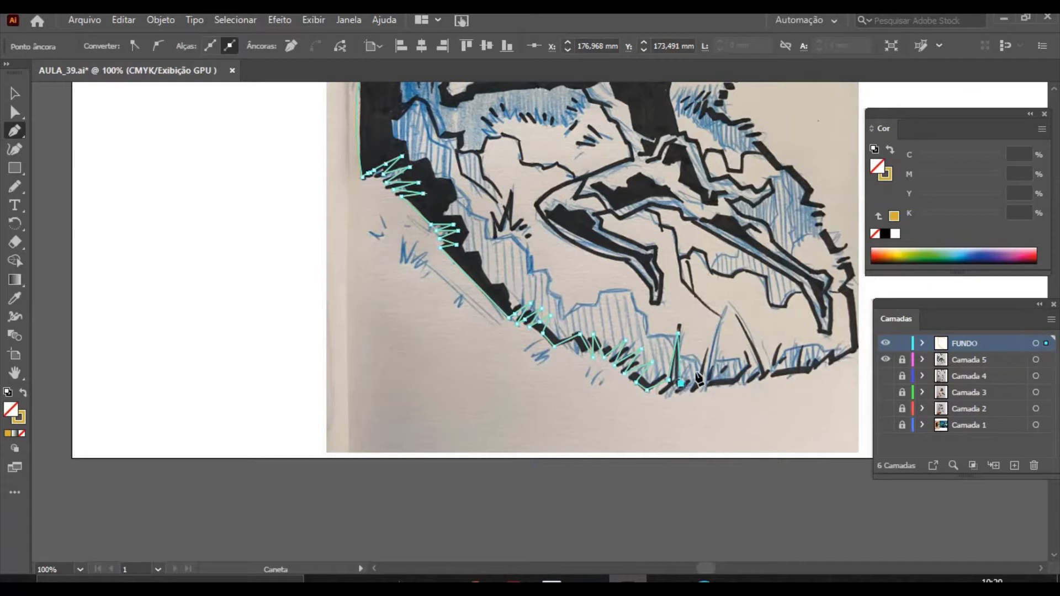
pyautogui.click(694, 367)
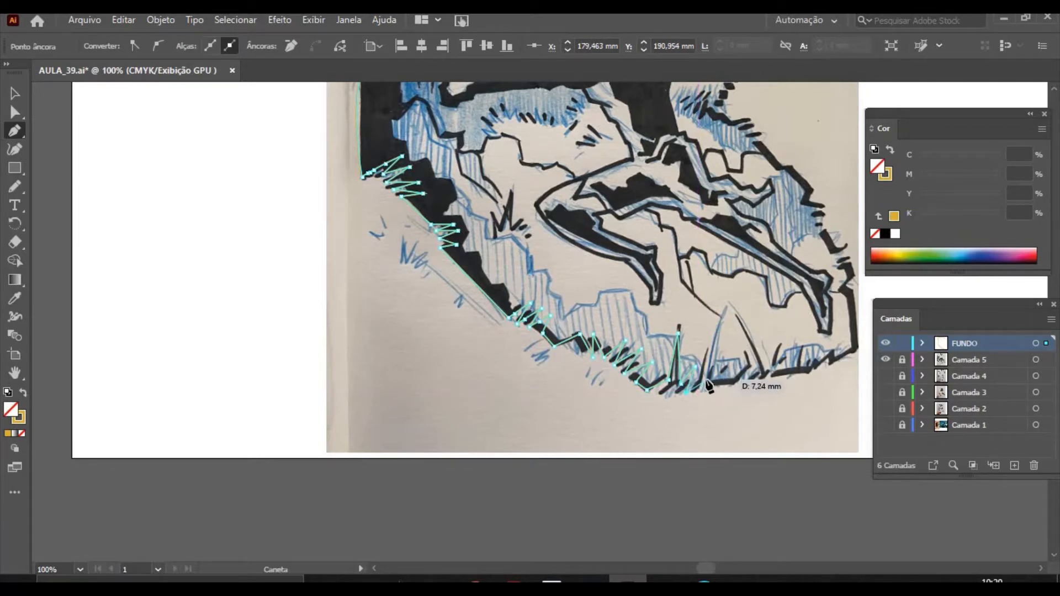
pyautogui.click(707, 383)
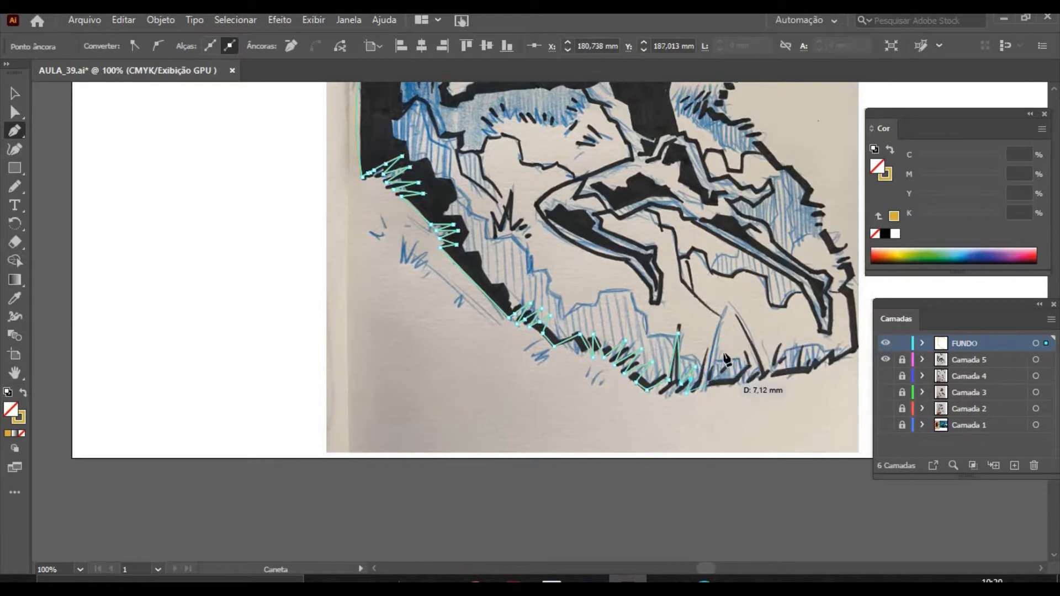
pyautogui.click(729, 343)
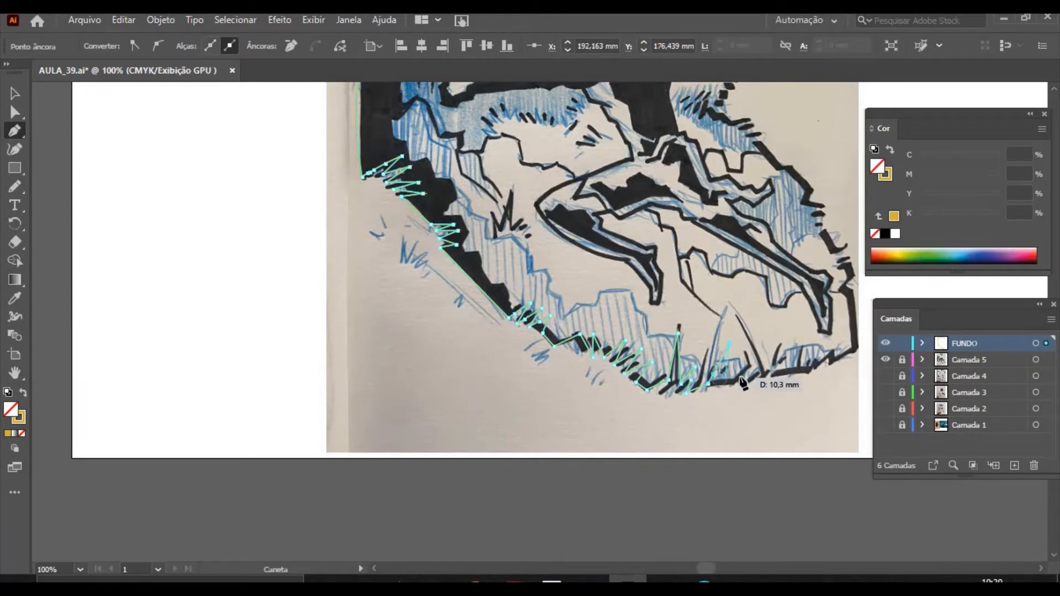
pyautogui.click(720, 386)
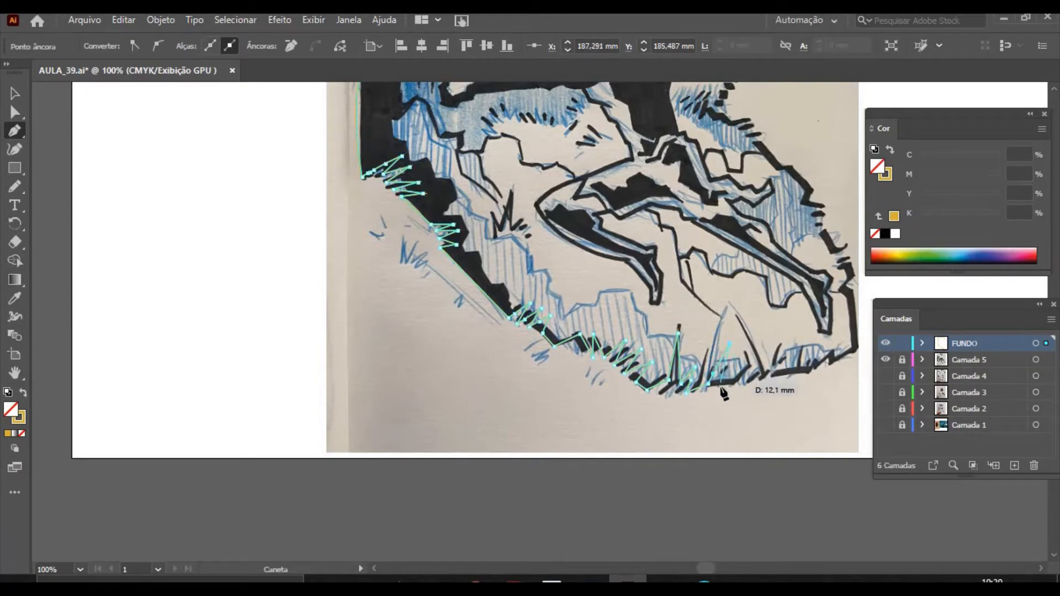
pyautogui.click(748, 367)
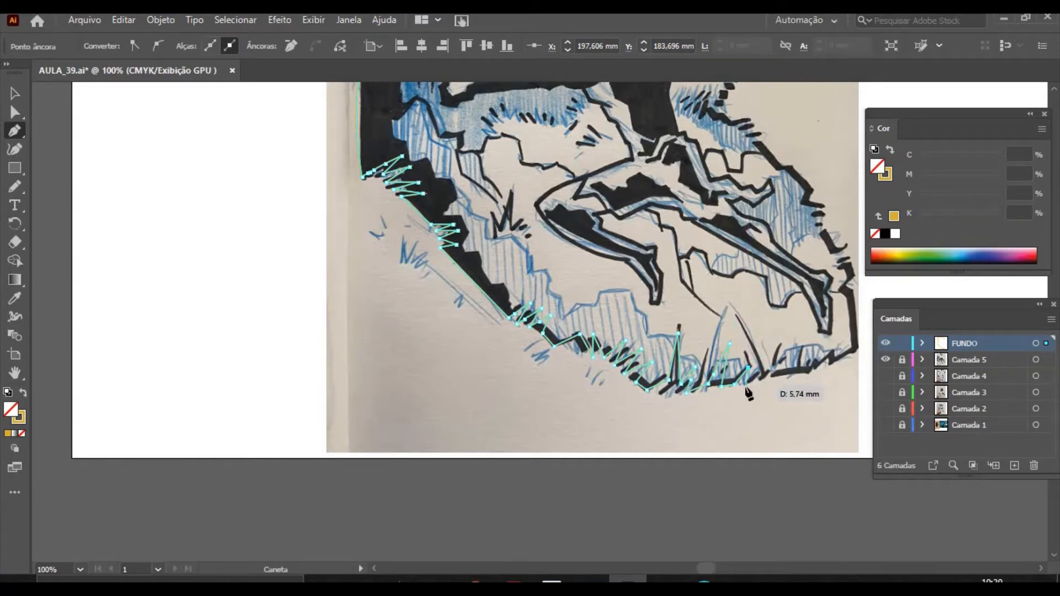
pyautogui.click(740, 381)
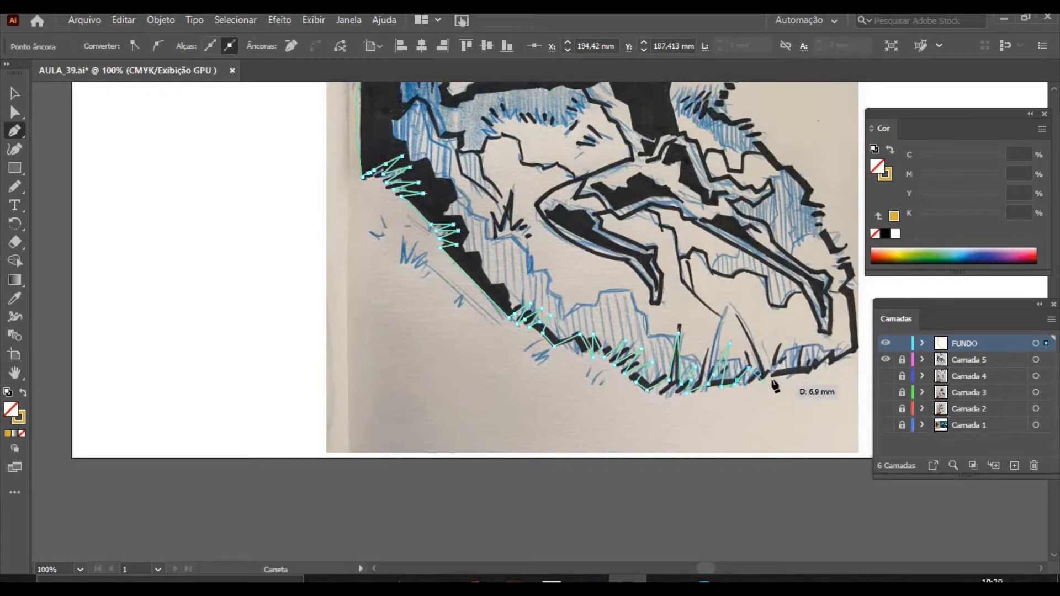
# Extend the outline along the rest of the ground's bottom edge, adding downward grass spikes, to its lower-right corner.
pyautogui.click(739, 402)
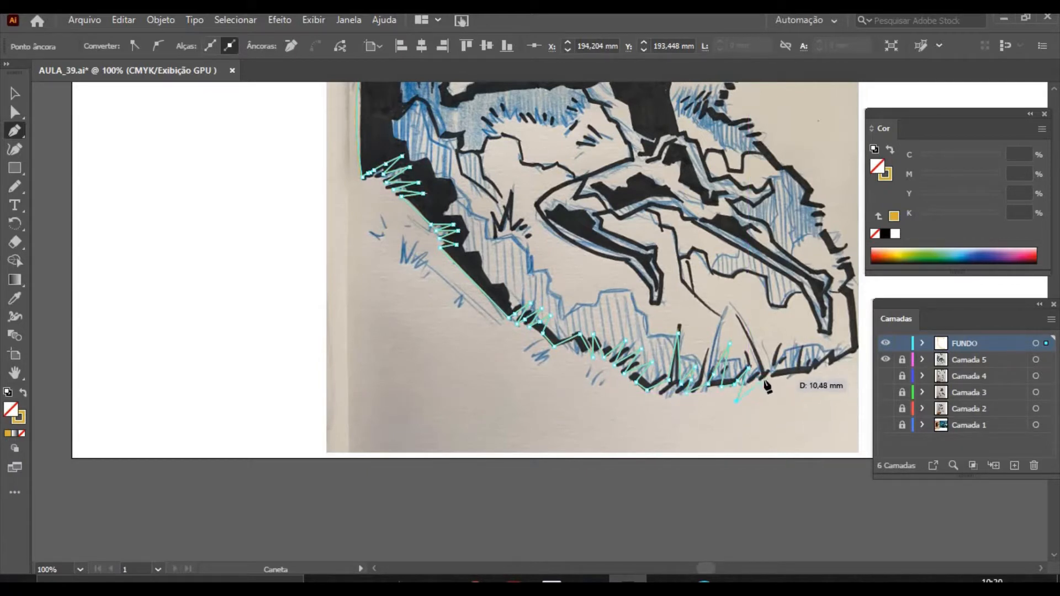
pyautogui.click(766, 380)
pyautogui.click(798, 378)
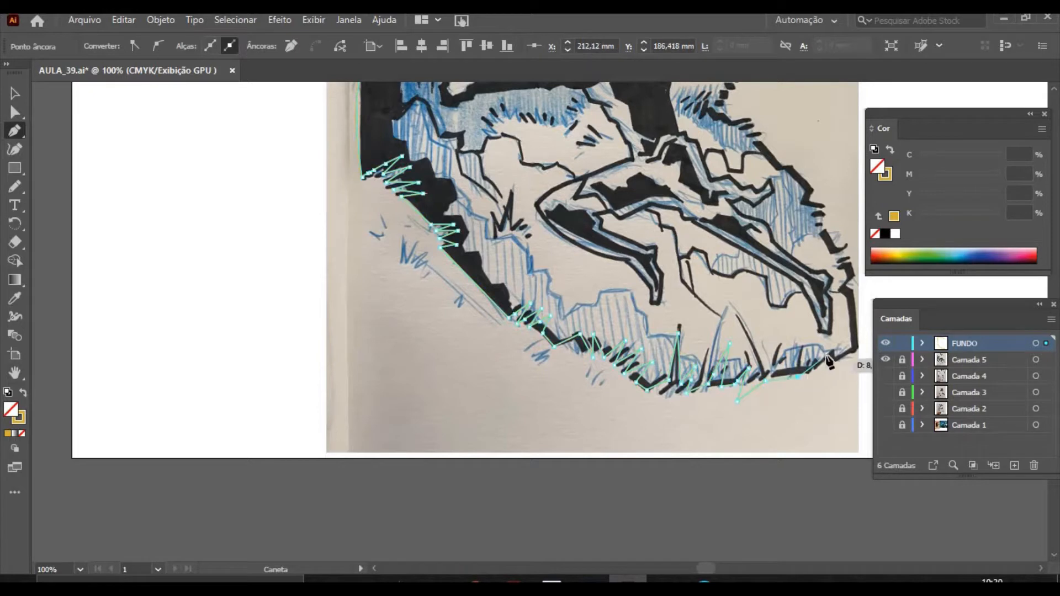
pyautogui.click(808, 371)
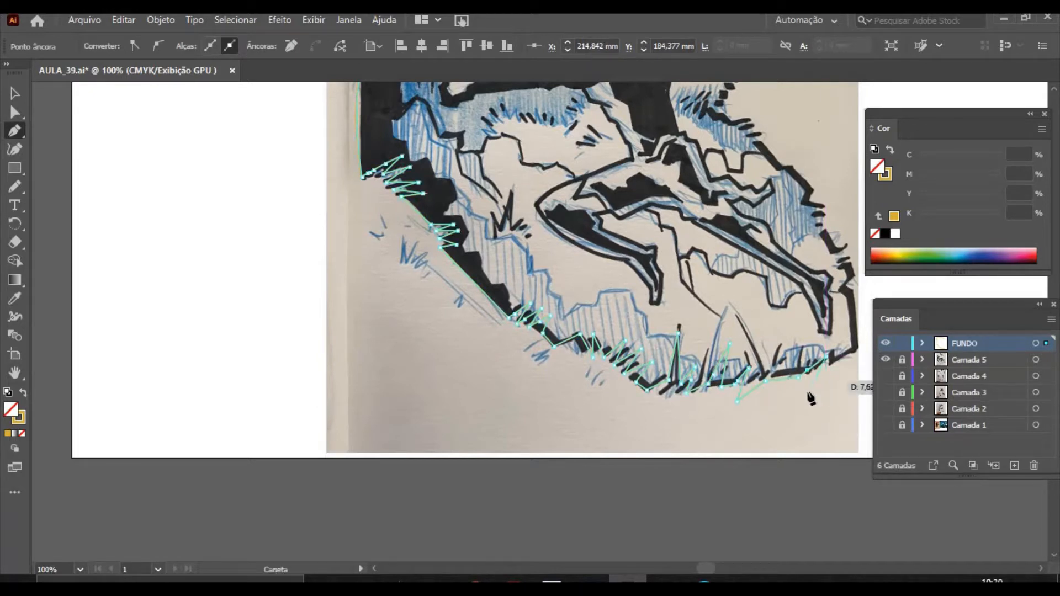
pyautogui.click(807, 390)
pyautogui.click(830, 381)
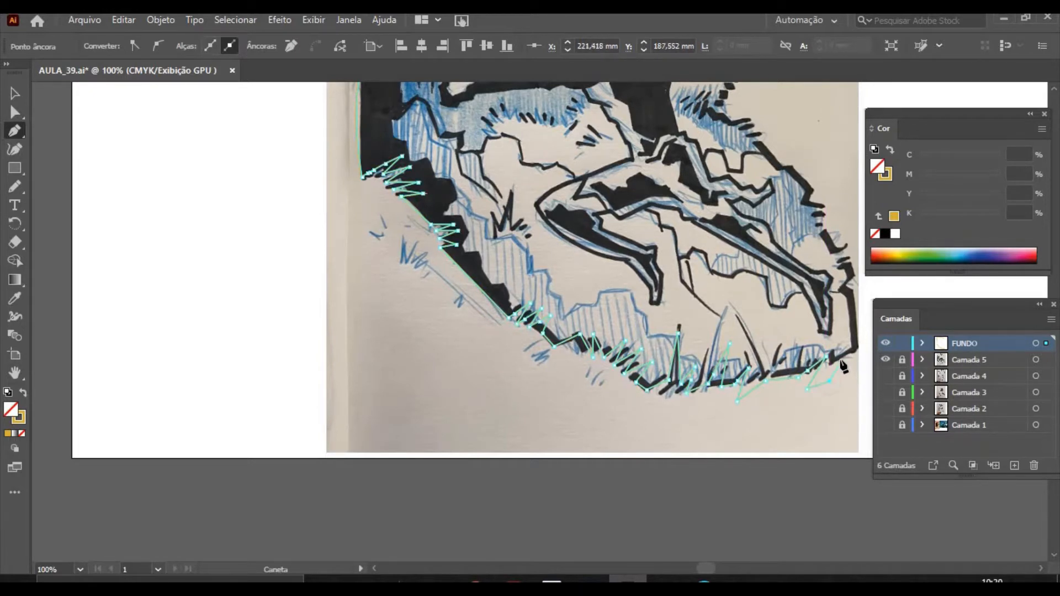
pyautogui.click(859, 358)
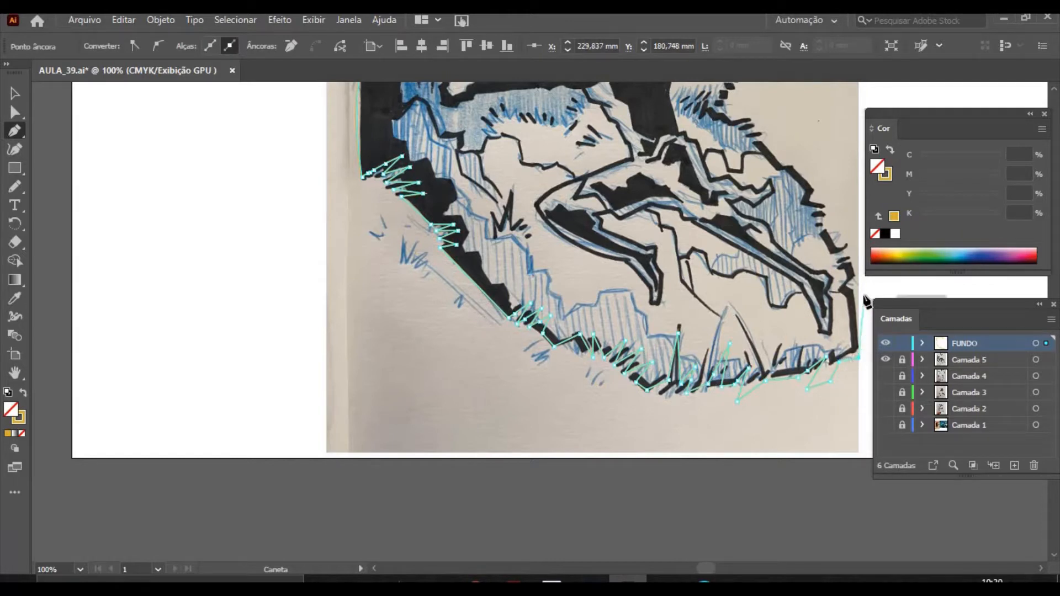
# Run the outline up the ground's right edge beside the man's foot, zigzagging around the grass strokes there.
pyautogui.click(862, 296)
pyautogui.click(844, 291)
pyautogui.click(852, 274)
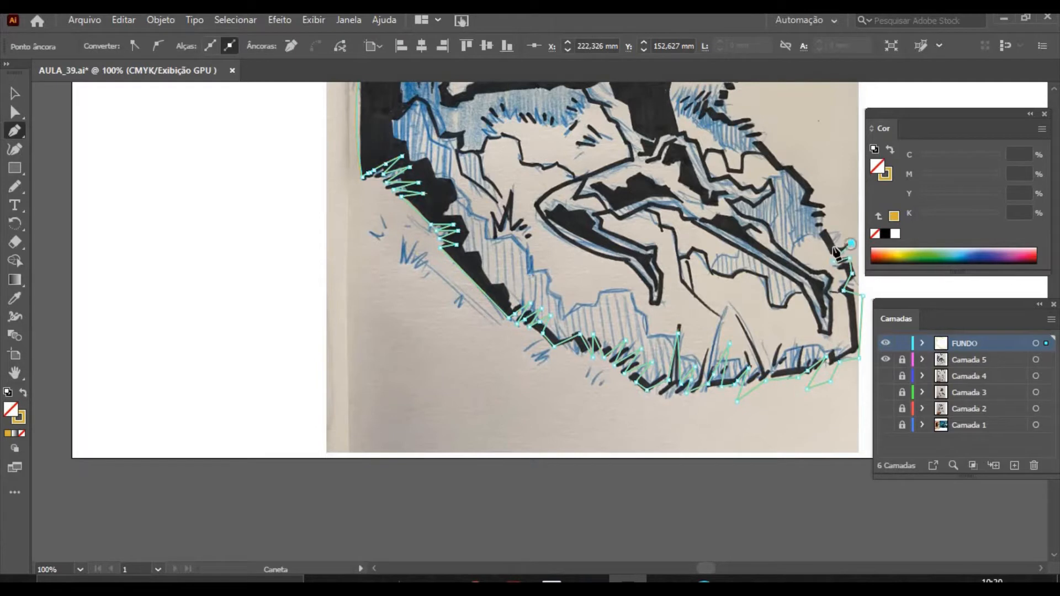
pyautogui.click(826, 226)
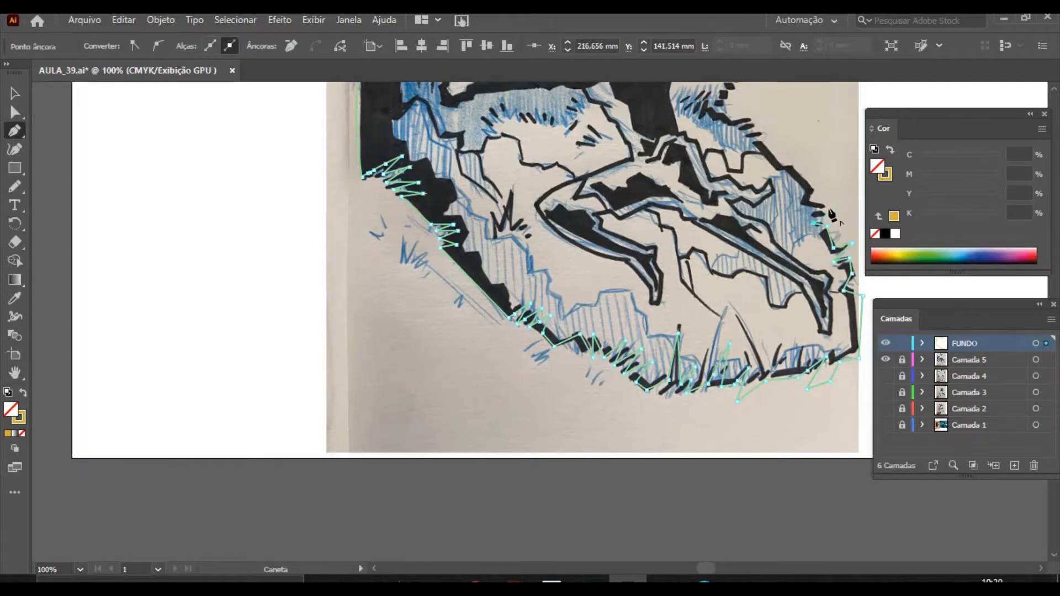
pyautogui.click(816, 215)
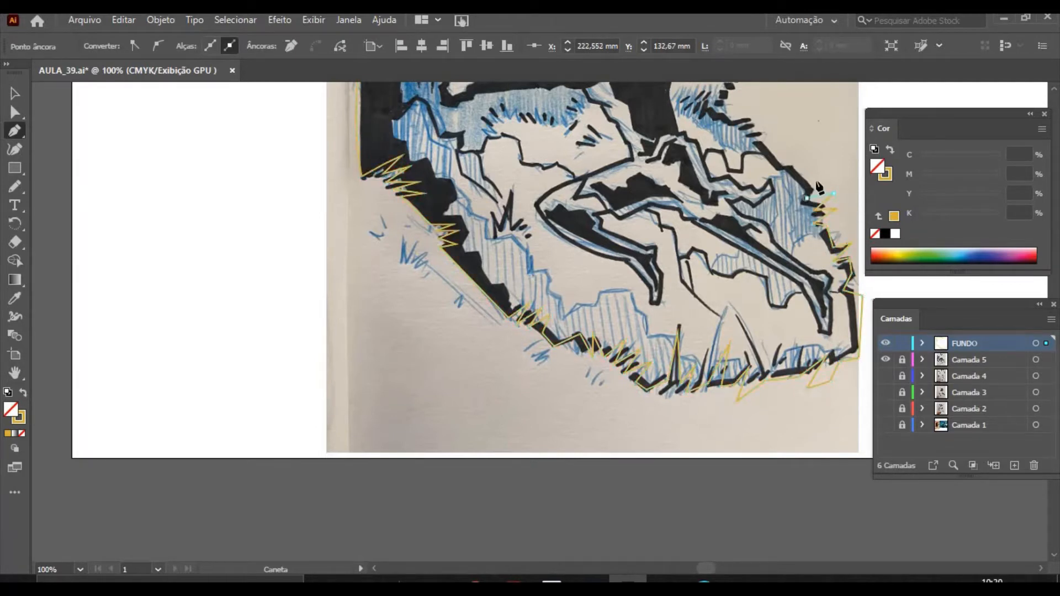
# Continue the outline up the rocky right-hand slope to the grass behind the running man's legs.
pyautogui.click(814, 180)
pyautogui.click(792, 159)
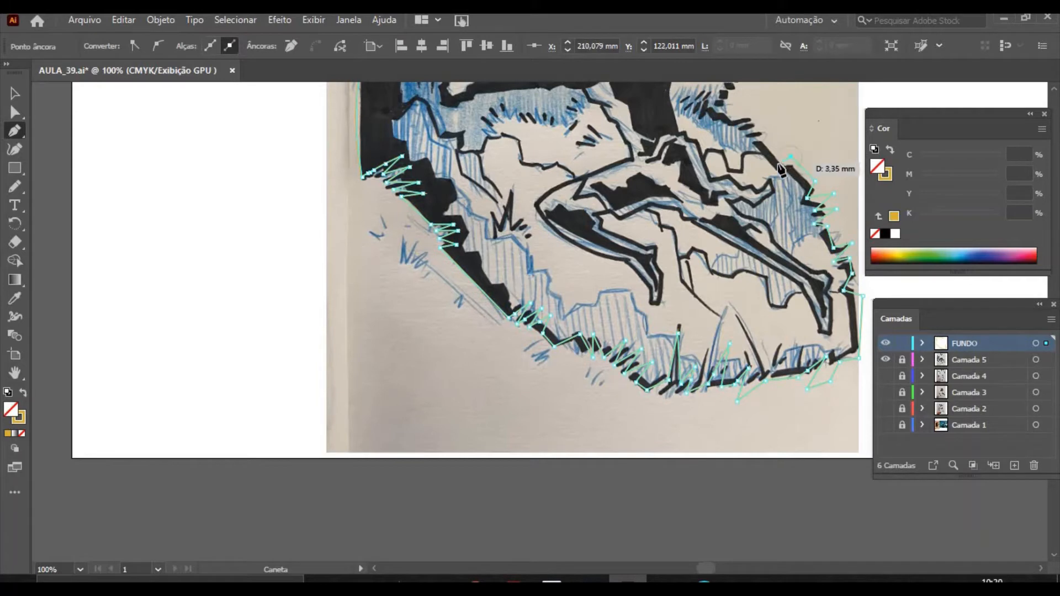
pyautogui.click(779, 164)
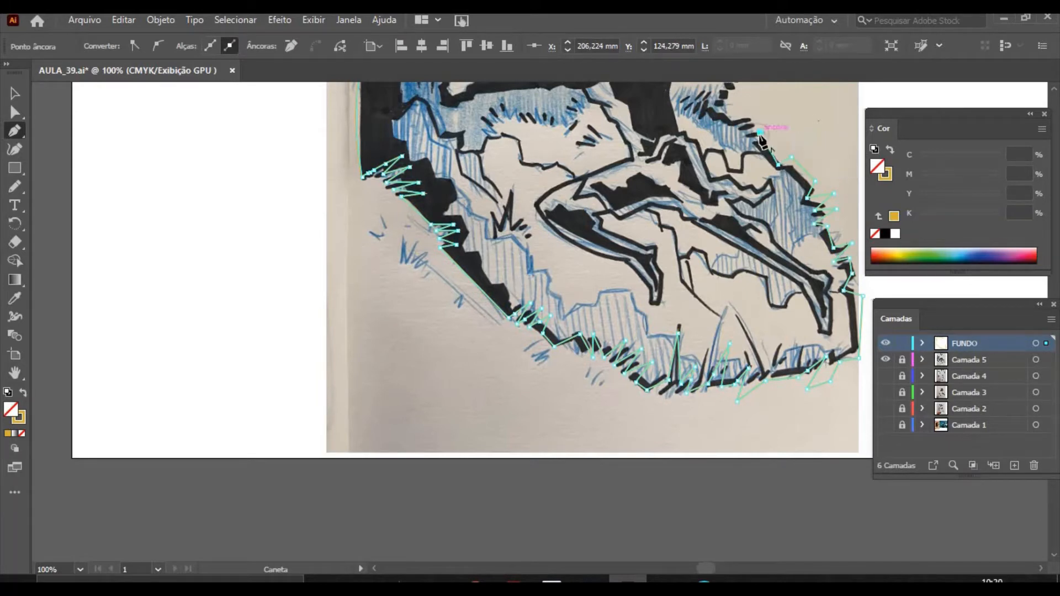
pyautogui.click(761, 133)
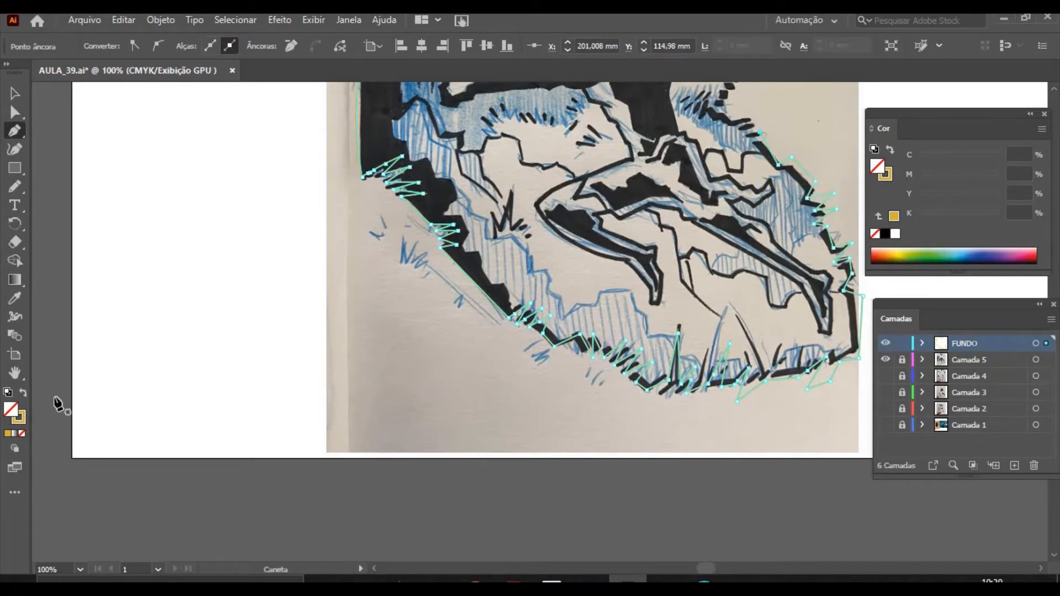
# Extend the outline with a freehand Pencil zigzag around the grass and fur tufts up to the base of the lion's chin.
pyautogui.press('z')
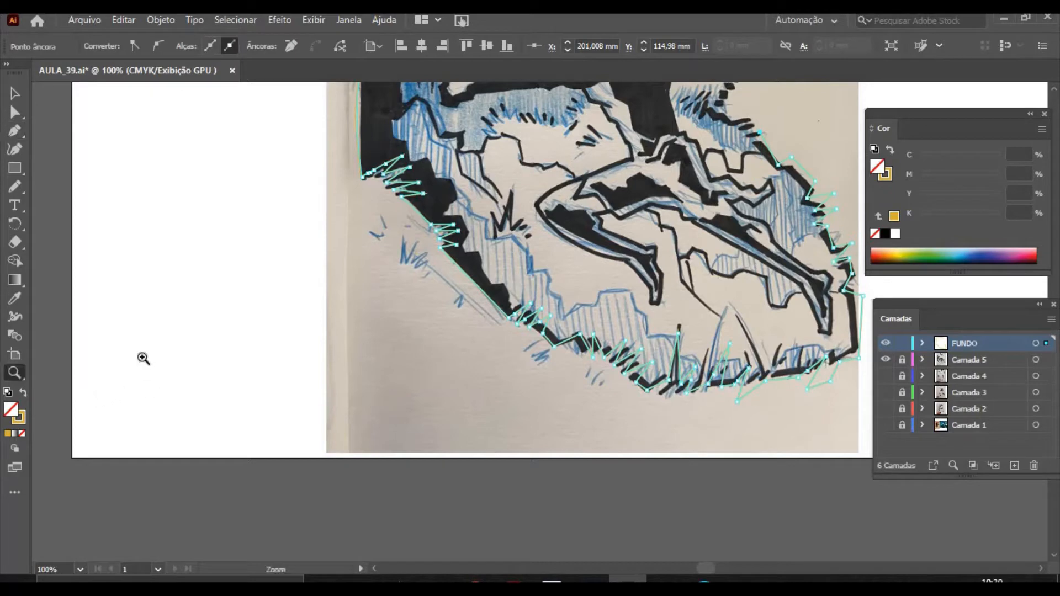
pyautogui.click(820, 140)
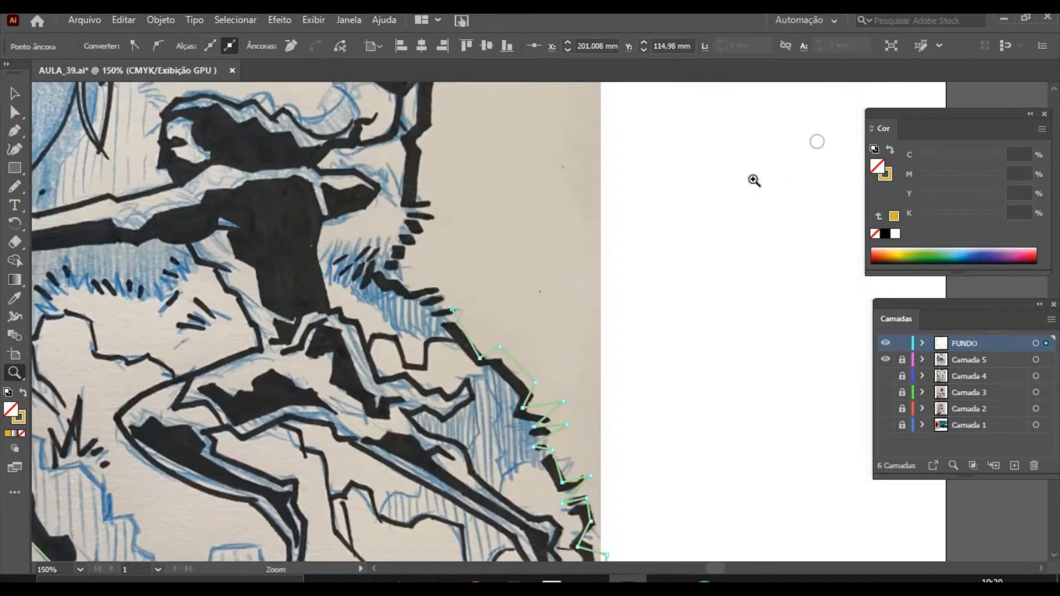
pyautogui.click(487, 233)
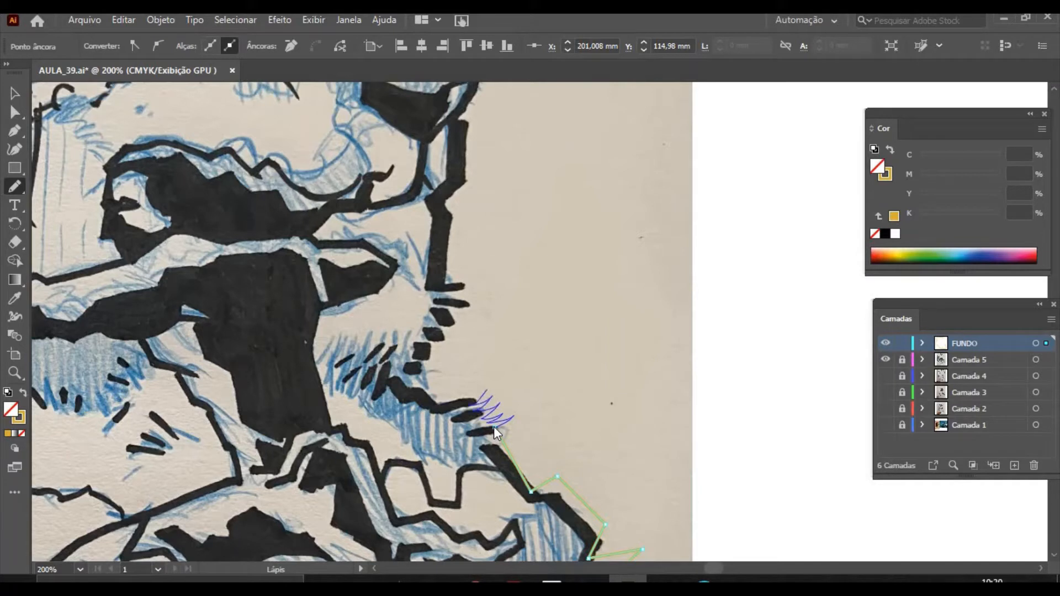
pyautogui.moveTo(476, 389)
pyautogui.mouseDown()
pyautogui.moveTo(425, 381)
pyautogui.moveTo(463, 334)
pyautogui.moveTo(458, 307)
pyautogui.moveTo(480, 289)
pyautogui.moveTo(472, 276)
pyautogui.moveTo(444, 276)
pyautogui.moveTo(447, 256)
pyautogui.mouseUp()
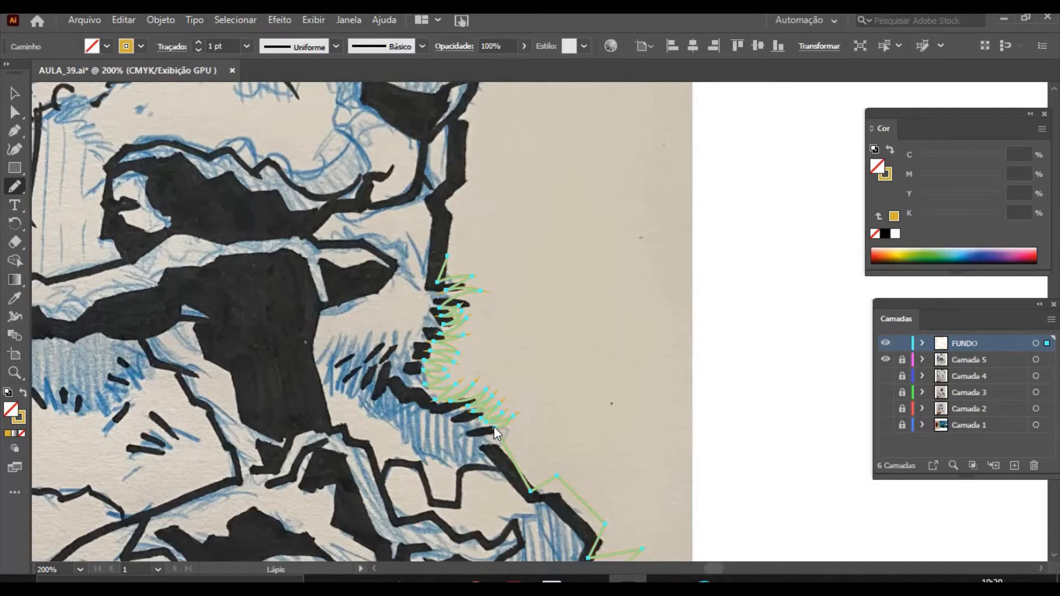
# Continue the outline with straight Pen segments up the lion's chin and lower jaw to just below the nose.
pyautogui.press('space')
pyautogui.moveTo(587, 298)
pyautogui.mouseDown()
pyautogui.moveTo(571, 376)
pyautogui.moveTo(646, 424)
pyautogui.mouseUp()
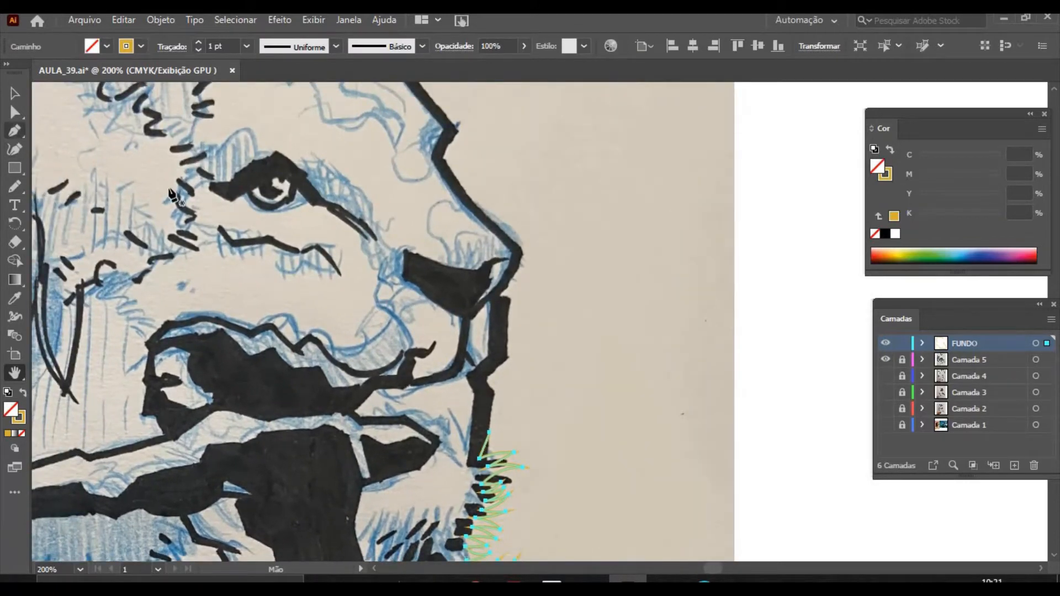
pyautogui.click(15, 131)
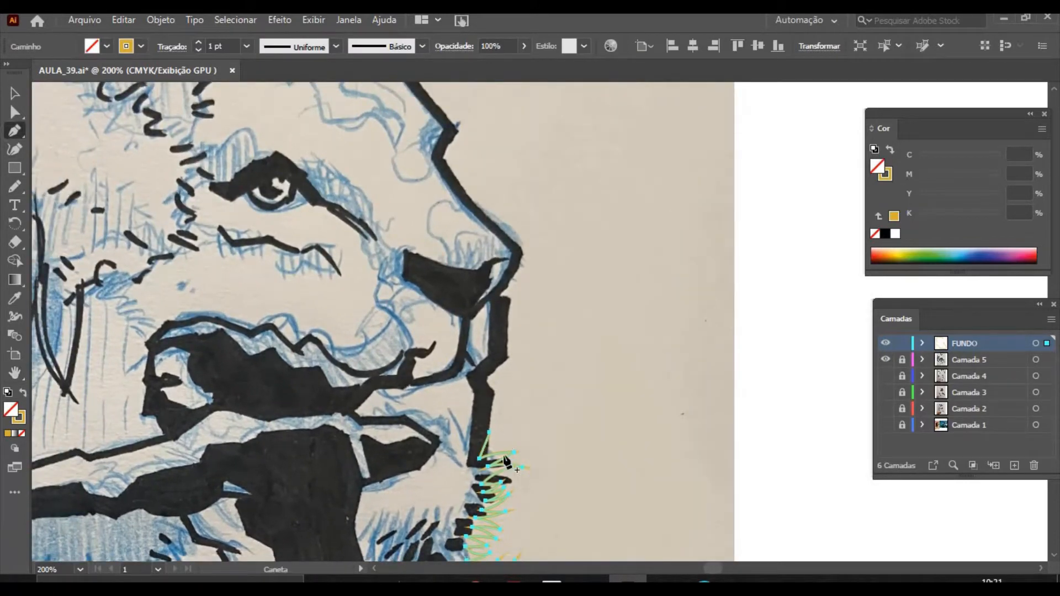
pyautogui.click(495, 393)
pyautogui.click(486, 376)
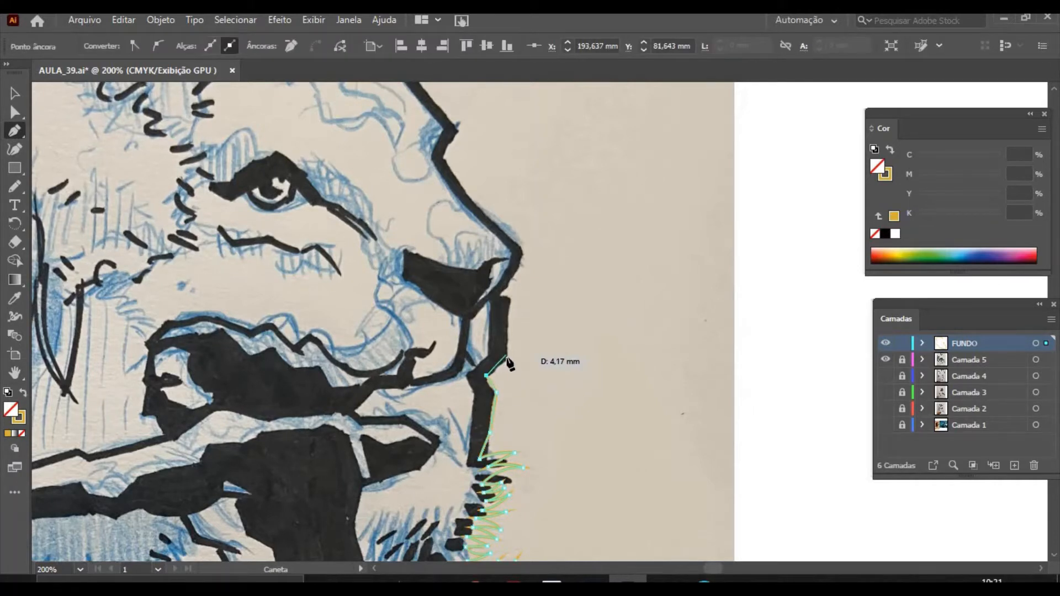
pyautogui.click(507, 358)
pyautogui.click(498, 295)
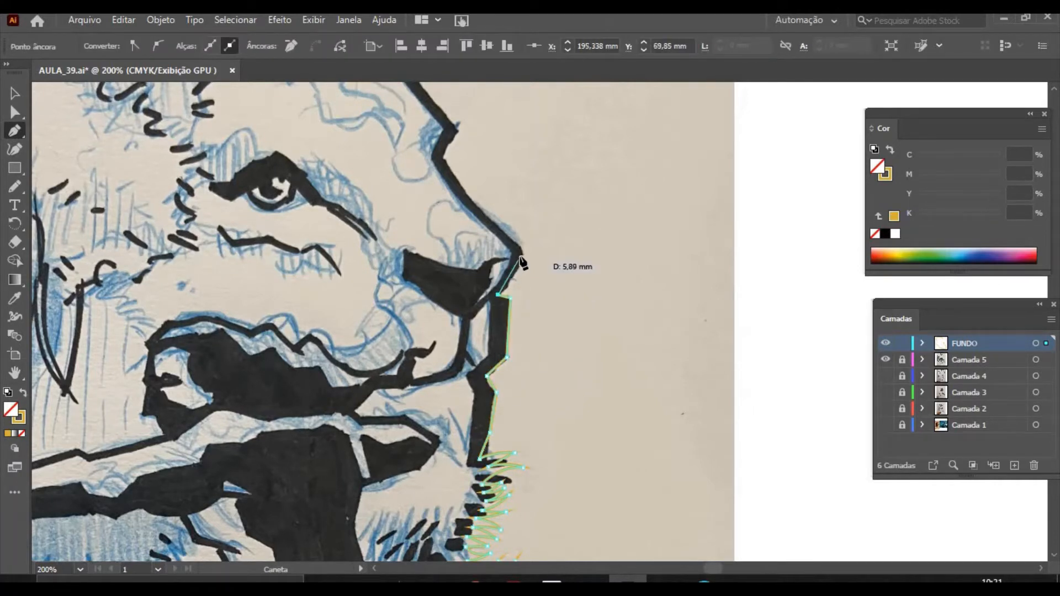
# Finish the outline with Pen segments over the lion's nose tip and up the snout and forehead to the mane's front tuft, and deselect it.
pyautogui.moveTo(521, 256); pyautogui.dragTo(524, 226)
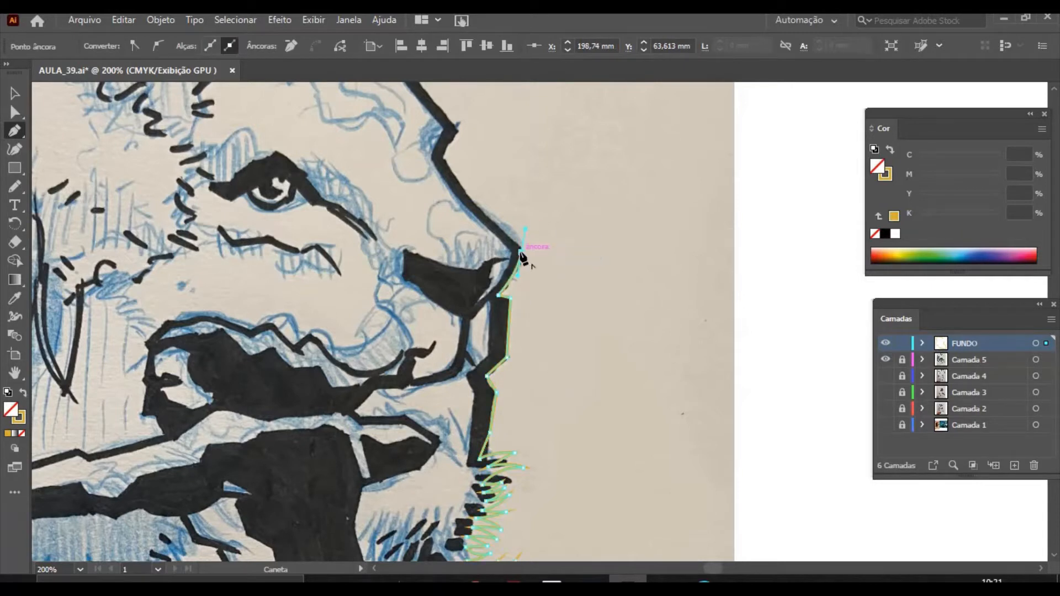
pyautogui.moveTo(444, 161); pyautogui.dragTo(497, 268)
pyautogui.hotkey('ctrl', '-')
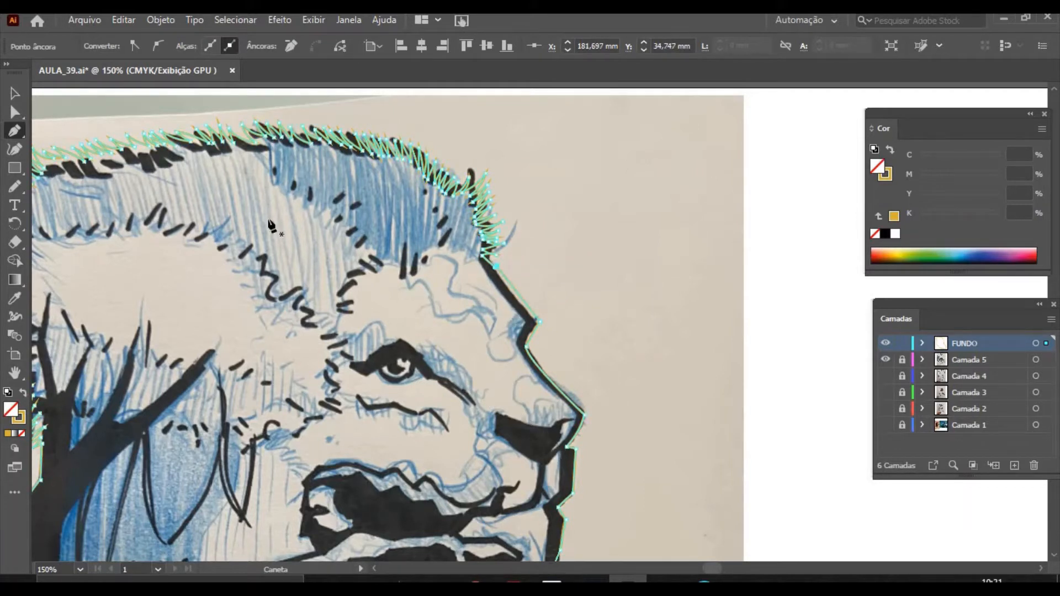
pyautogui.press('v')
pyautogui.click(623, 415)
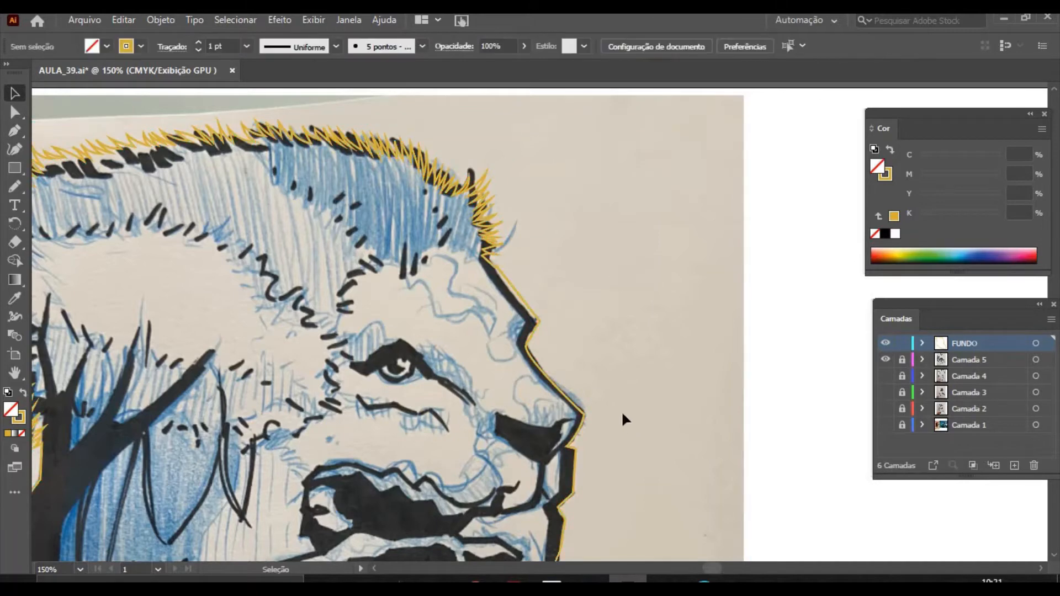
# Remove the extra anchor points that kink the outline where the forehead line meets the lowest front mane tuft.
pyautogui.click(14, 372)
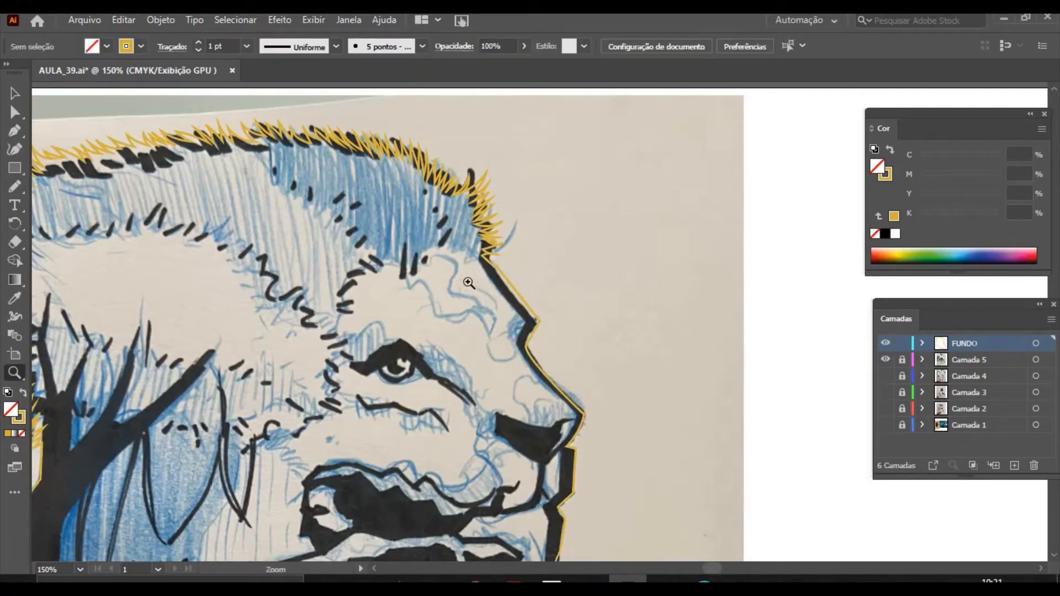
pyautogui.moveTo(469, 244); pyautogui.dragTo(821, 398)
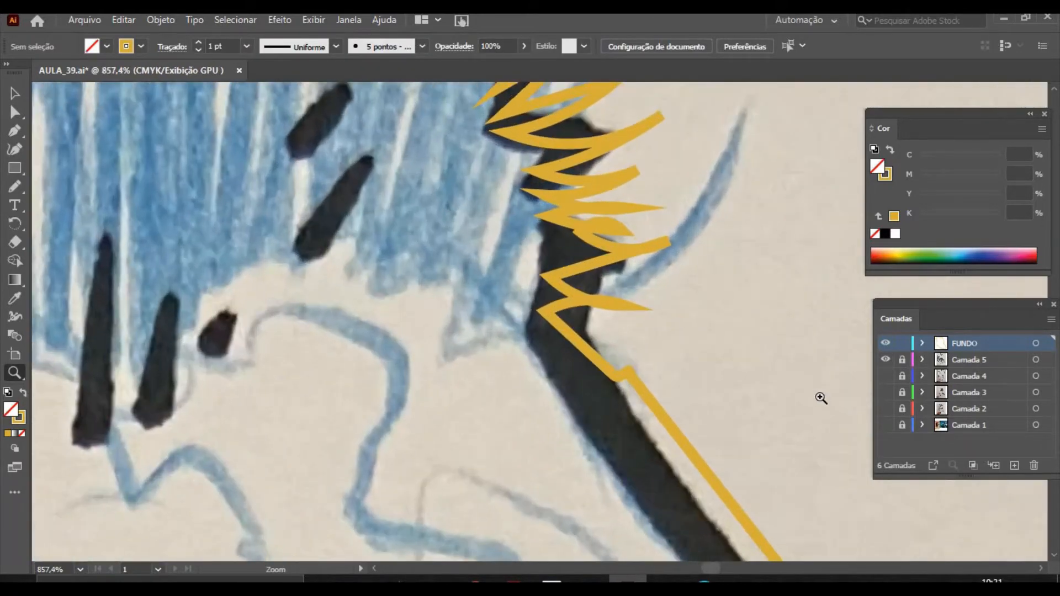
pyautogui.click(15, 112)
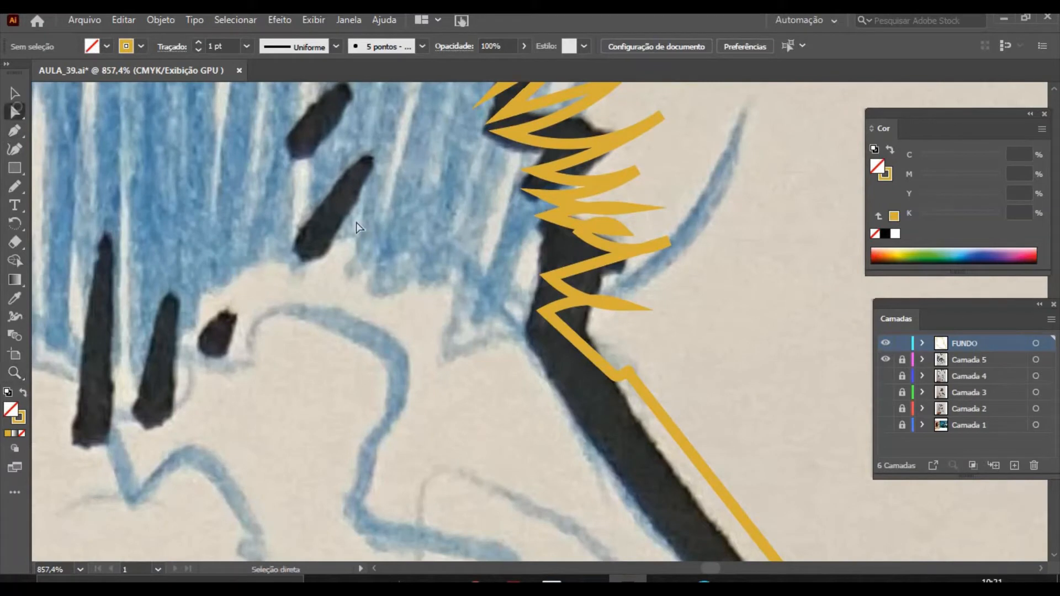
pyautogui.click(615, 378)
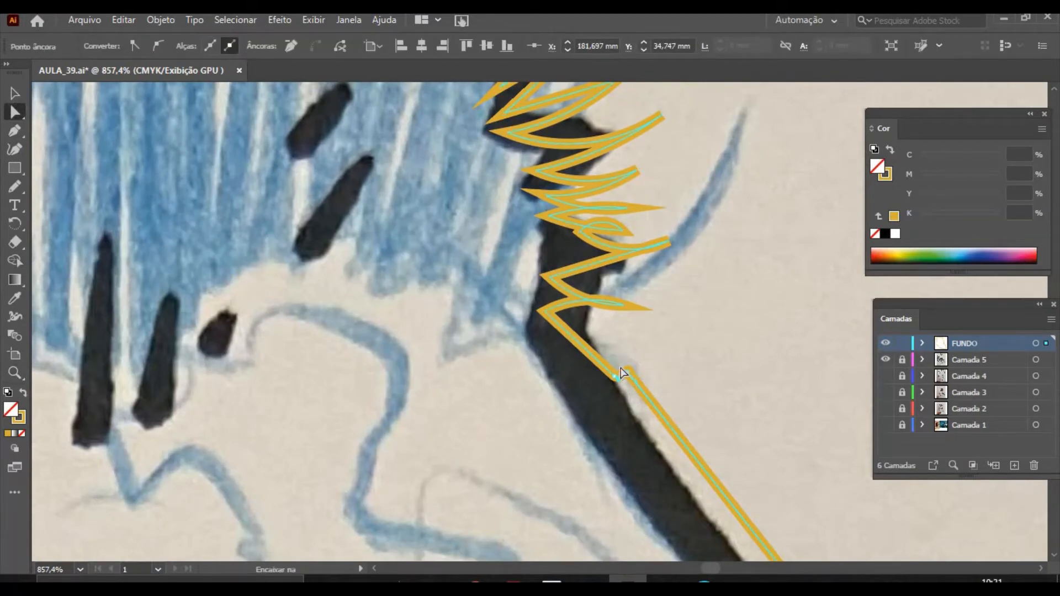
pyautogui.click(628, 381)
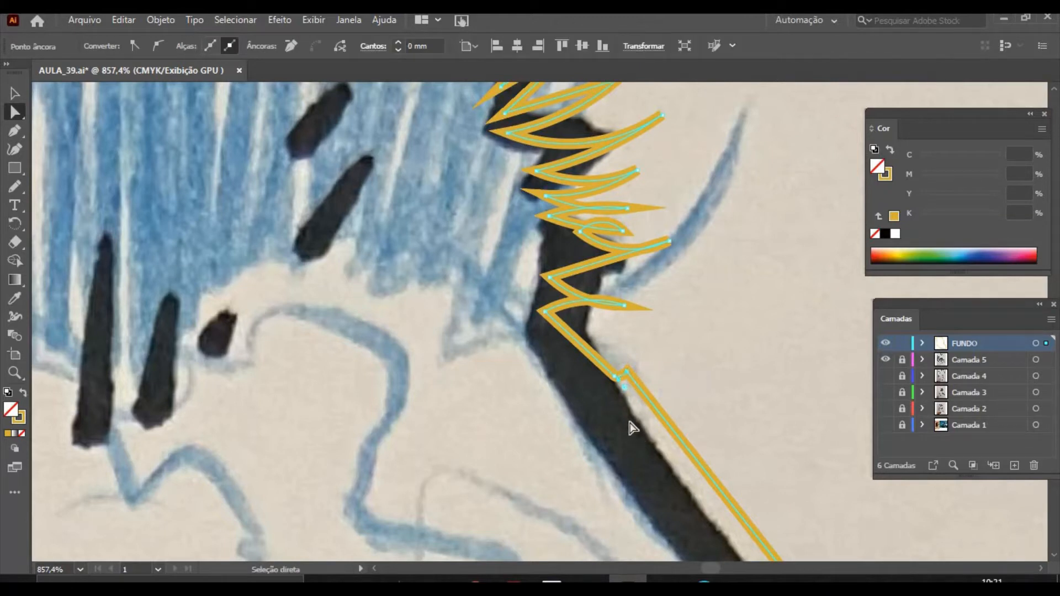
pyautogui.click(622, 389)
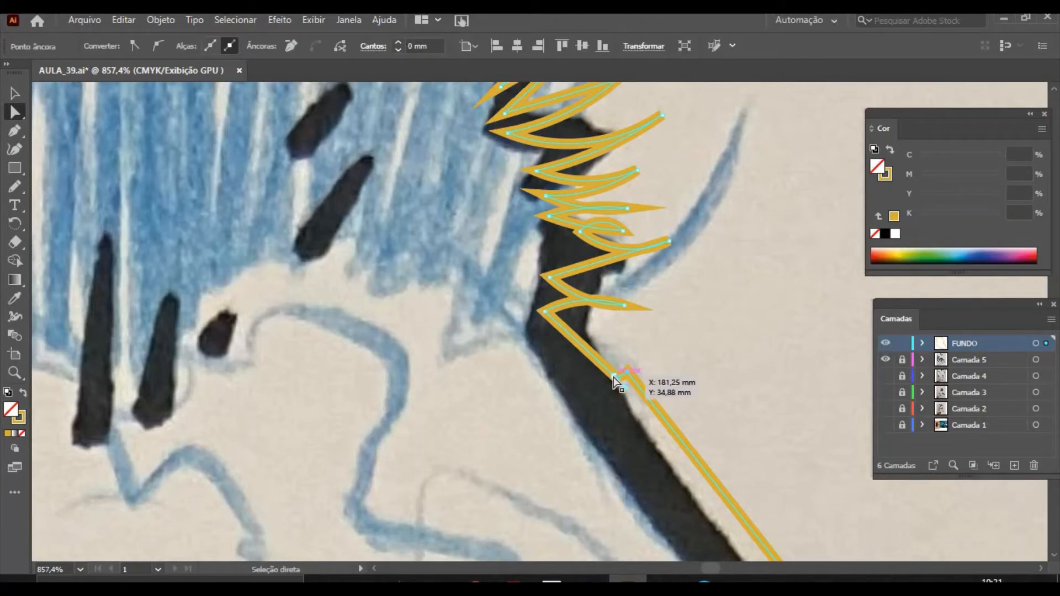
pyautogui.click(14, 150)
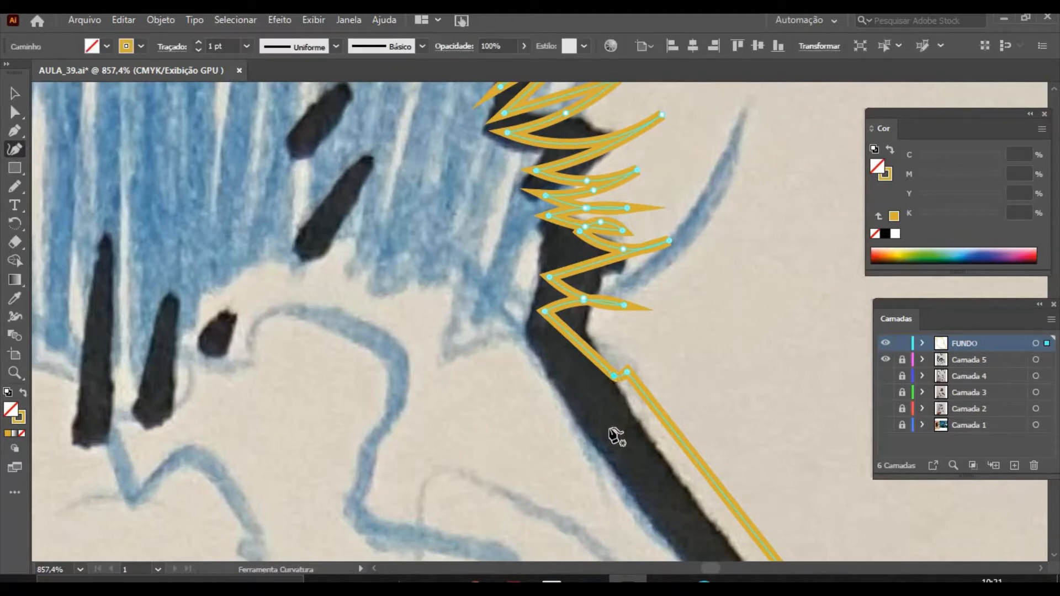
pyautogui.press('Escape')
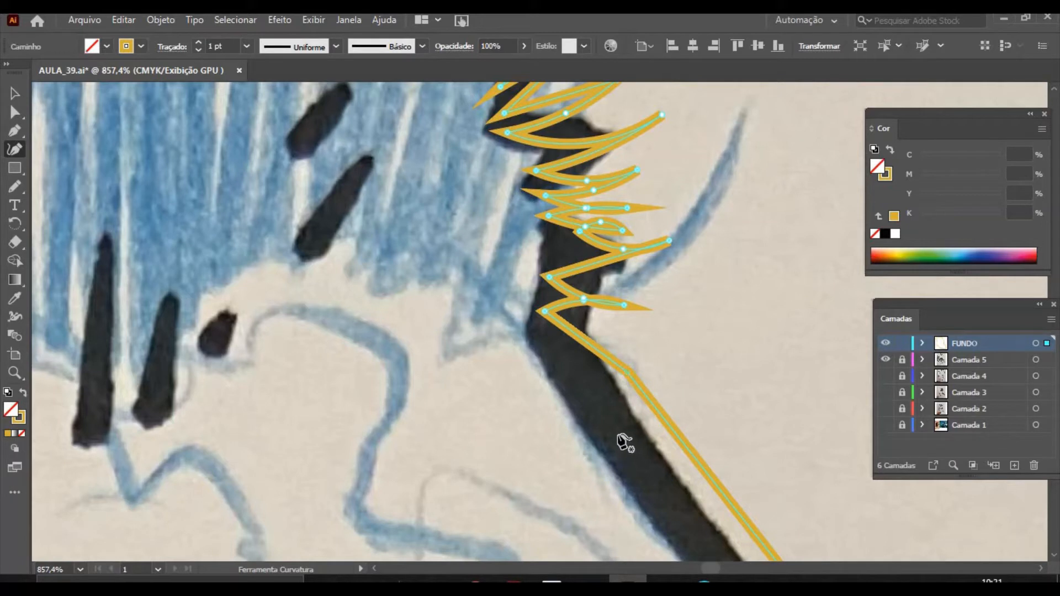
pyautogui.hotkey('ctrl', 'z')
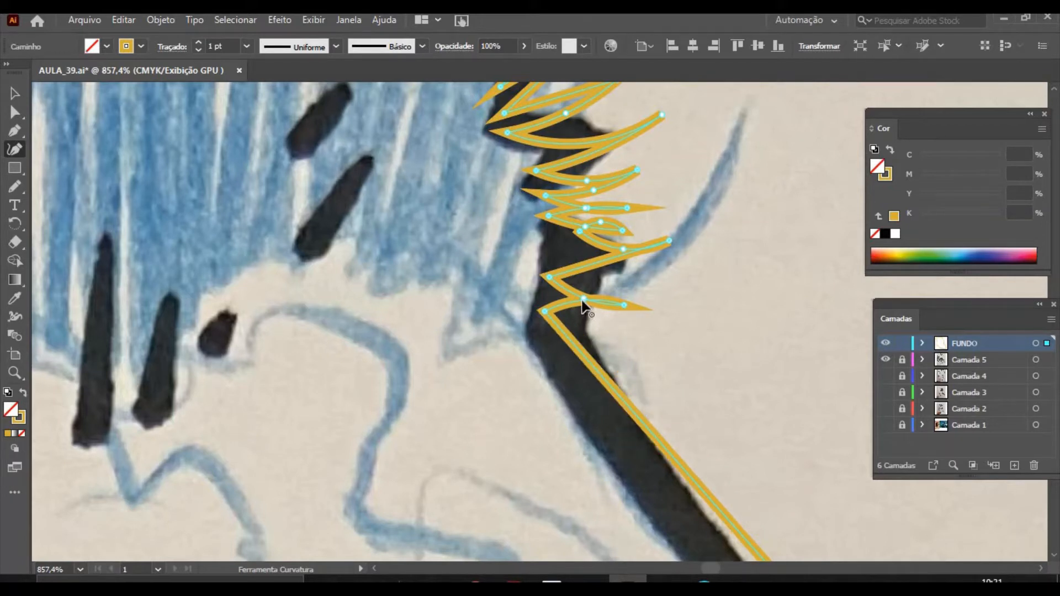
# Reshape the lowest front mane tufts with the Curvature tool, opening the small loop into clean, separate zigzag spikes.
pyautogui.click(593, 287)
pyautogui.click(629, 241)
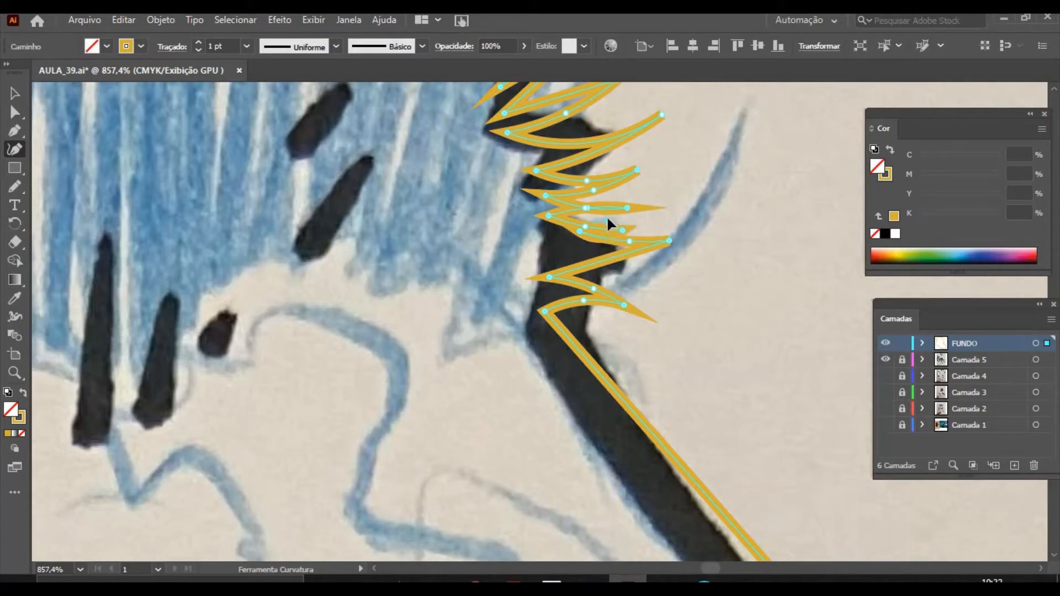
pyautogui.click(605, 237)
pyautogui.moveTo(579, 232)
pyautogui.mouseDown()
pyautogui.moveTo(552, 241)
pyautogui.moveTo(593, 249)
pyautogui.mouseUp()
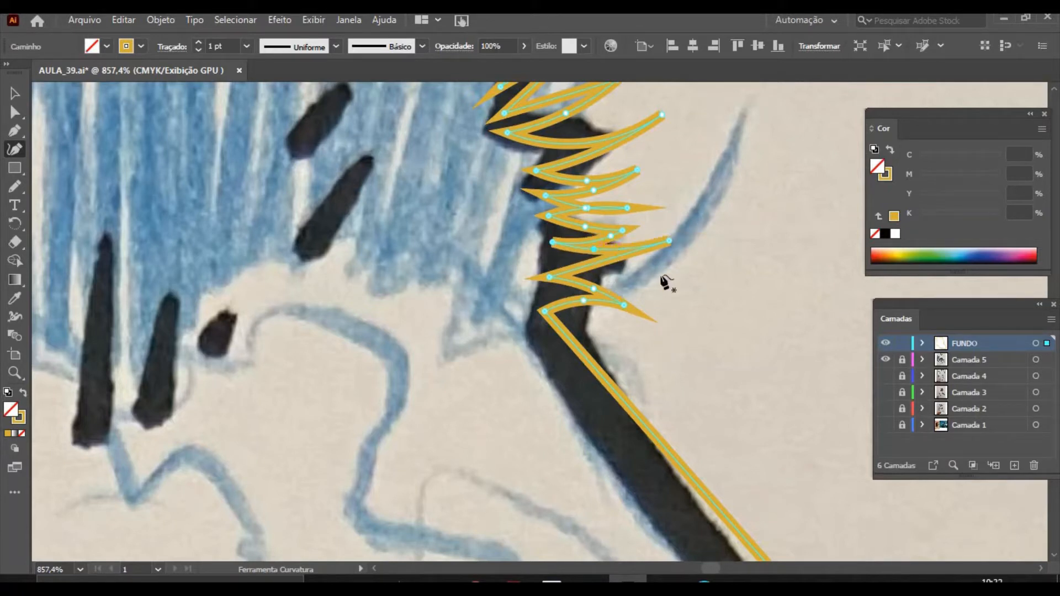
pyautogui.click(592, 200)
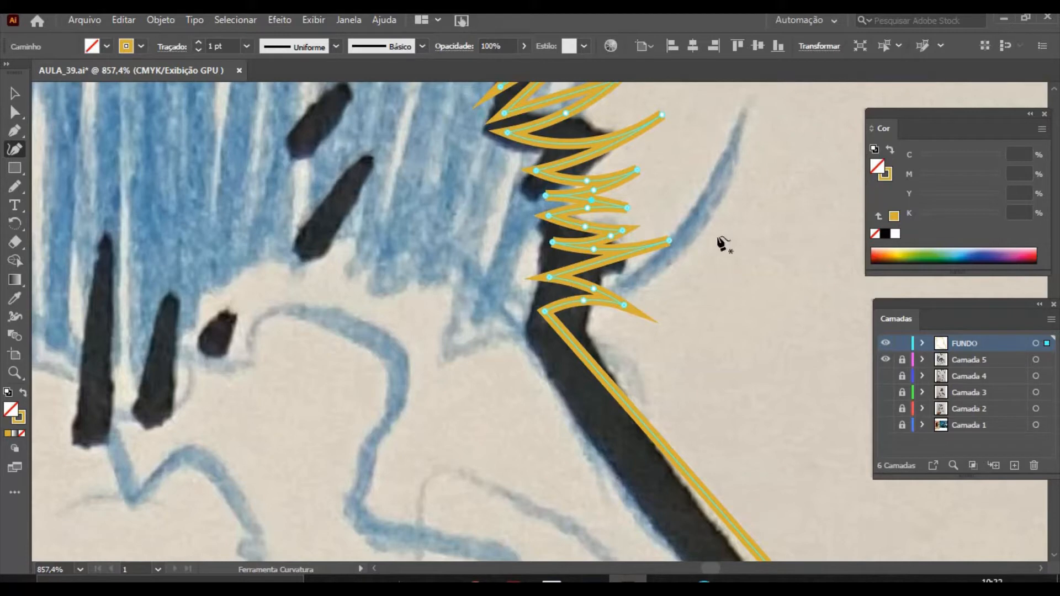
# Inspect the zigzag fur outline along the top of the mane and down its rear edge for stray loops and kinks.
pyautogui.press('space')
pyautogui.scroll(6, 653, 267)
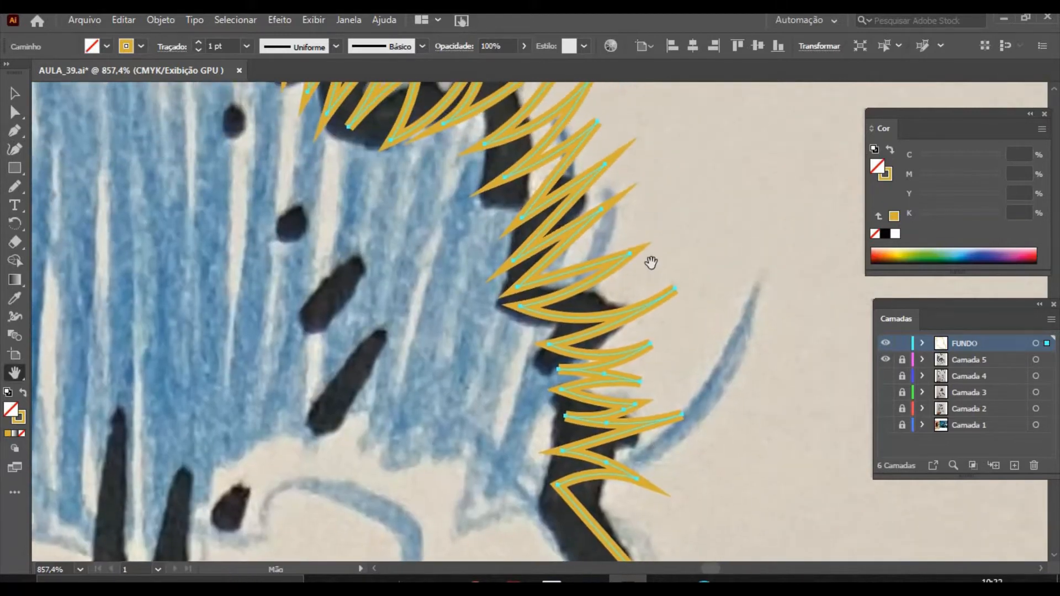
pyautogui.scroll(2, 687, 350)
pyautogui.scroll(4, 665, 366)
pyautogui.hscroll(-4, 665, 367)
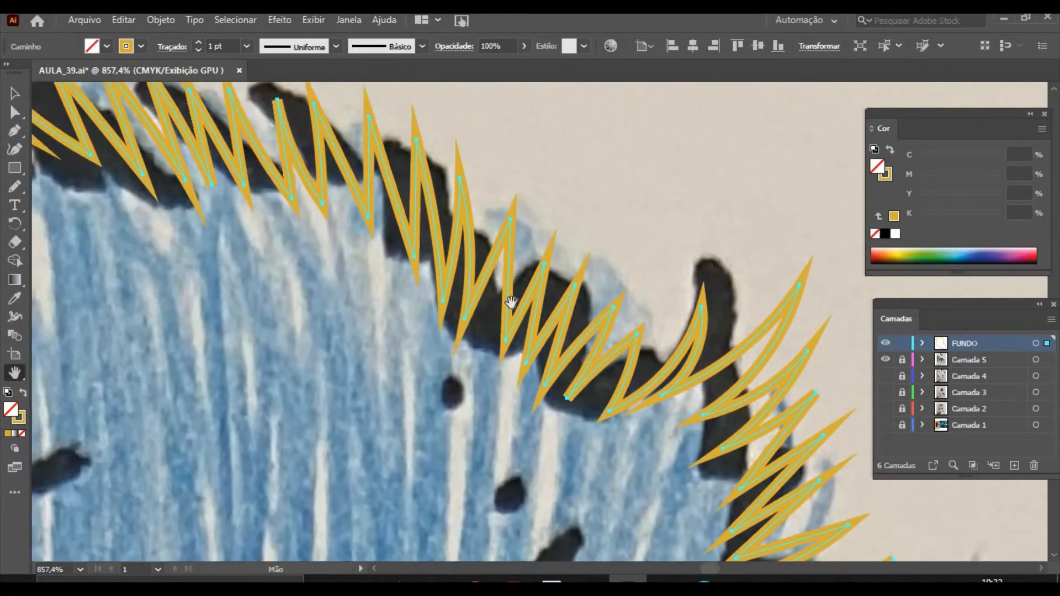
pyautogui.scroll(5, 489, 311)
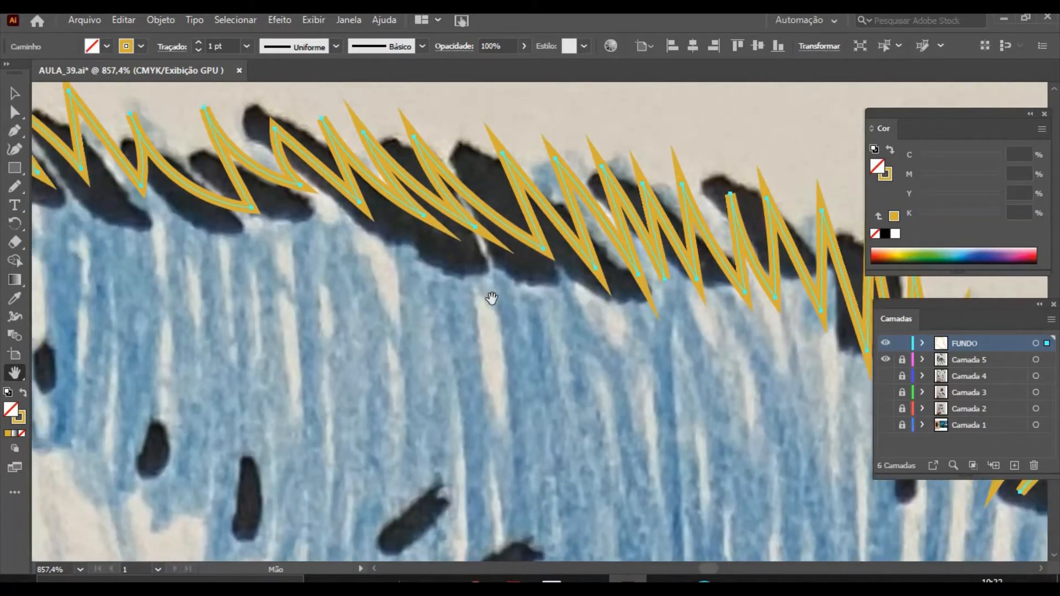
pyautogui.hscroll(-3, 611, 362)
pyautogui.hscroll(-10, 631, 285)
pyautogui.scroll(-1, 632, 285)
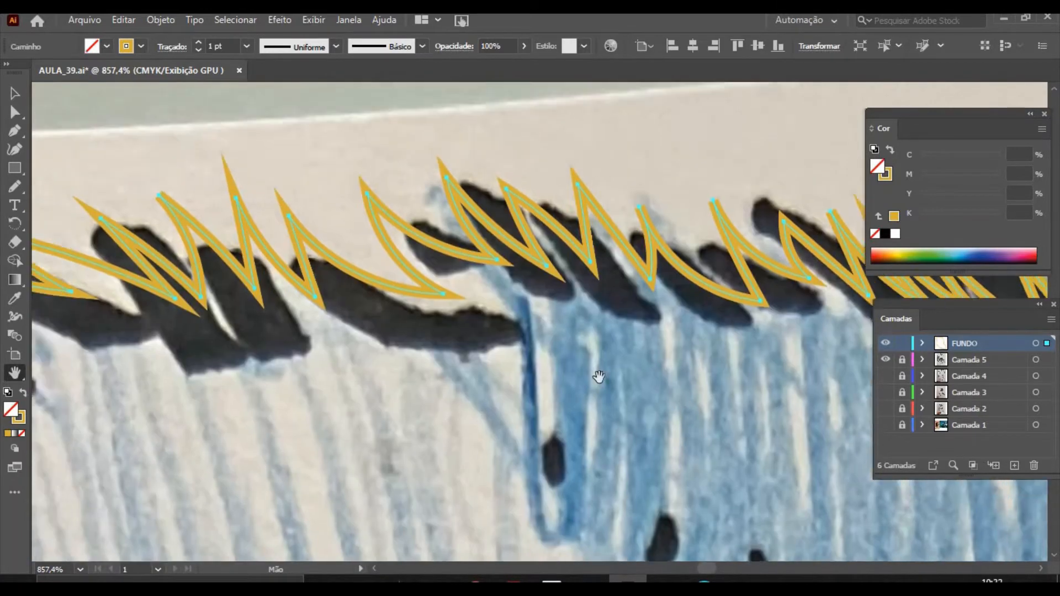
pyautogui.scroll(5, 454, 339)
pyautogui.hscroll(-3, 454, 339)
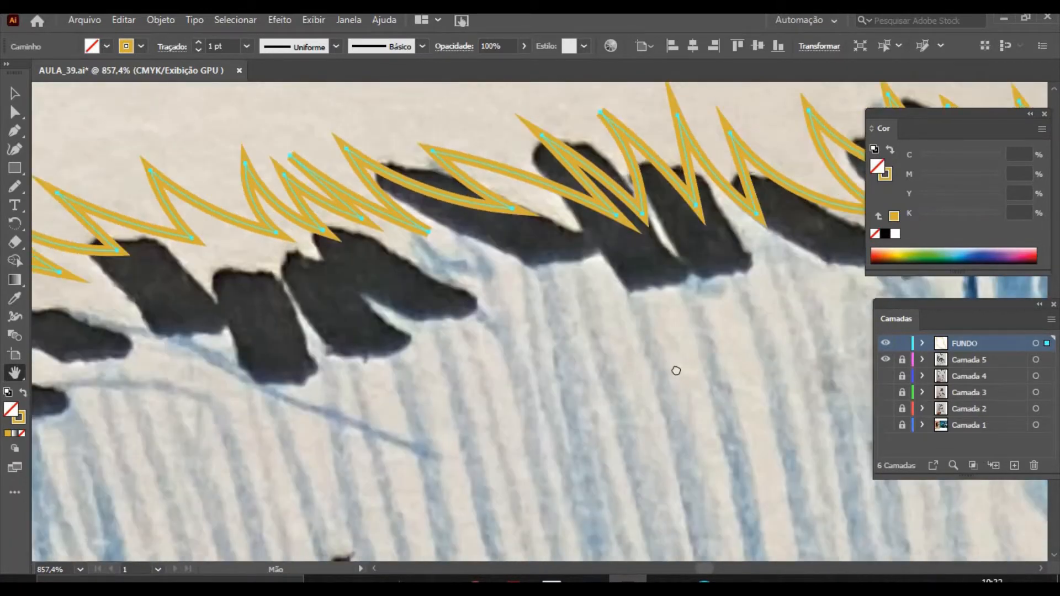
pyautogui.scroll(-5, 486, 313)
pyautogui.hscroll(-6, 486, 313)
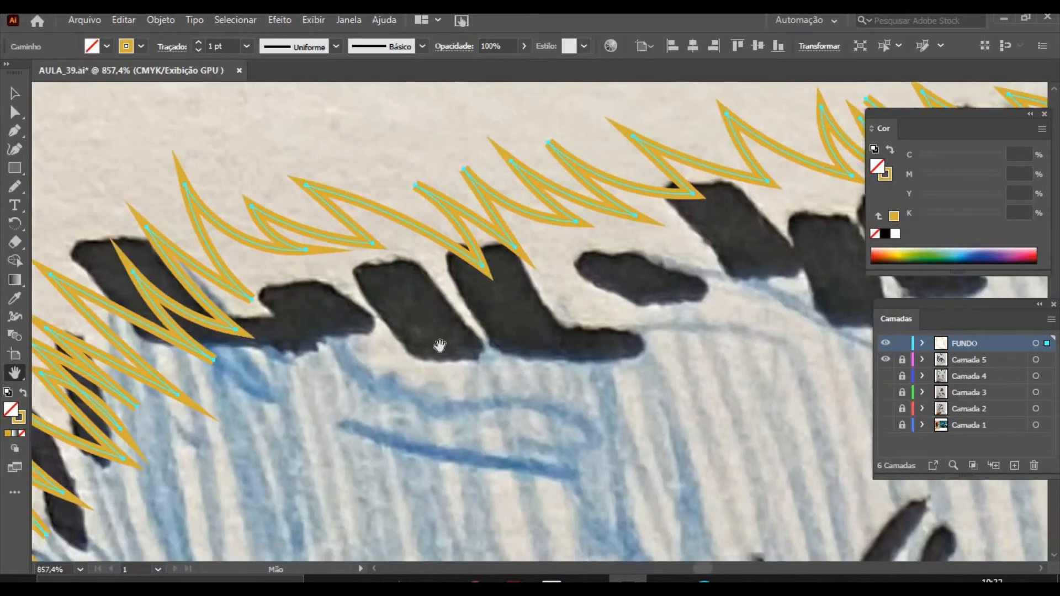
pyautogui.scroll(-10, 573, 218)
pyautogui.hscroll(-2, 572, 218)
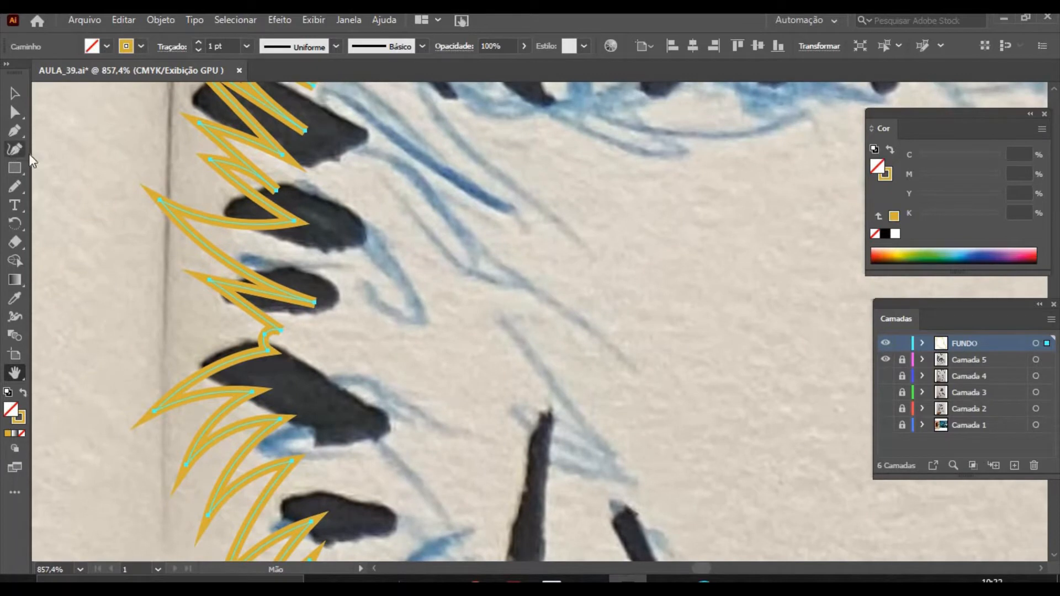
# Smooth the kink on the mane's rear edge by moving its stray anchor inward over the dark stroke and deleting the neighbouring anchor.
pyautogui.click(15, 149)
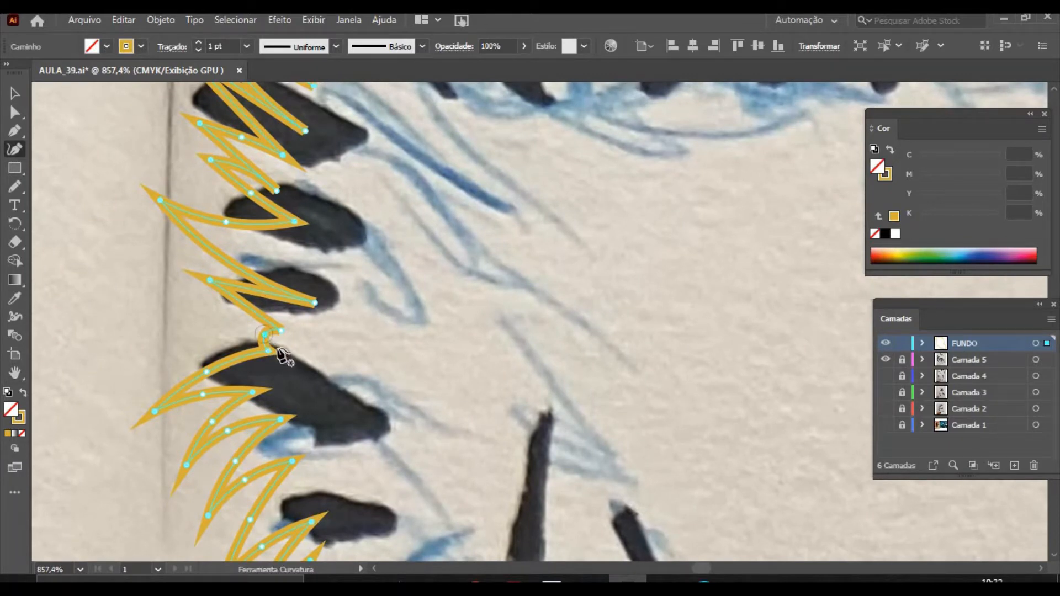
pyautogui.press('Delete')
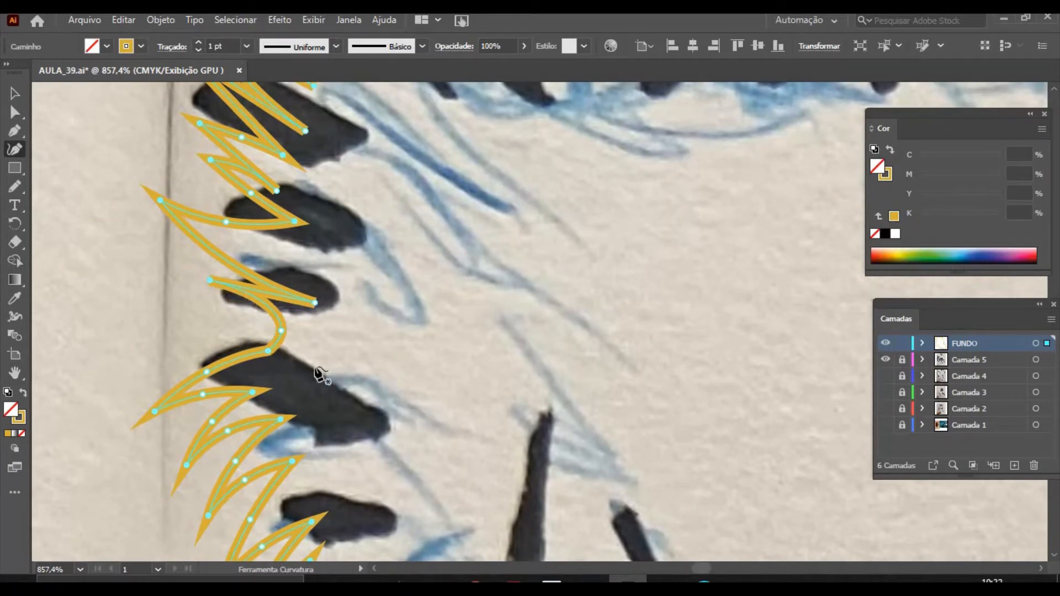
pyautogui.hotkey('ctrl', 'z')
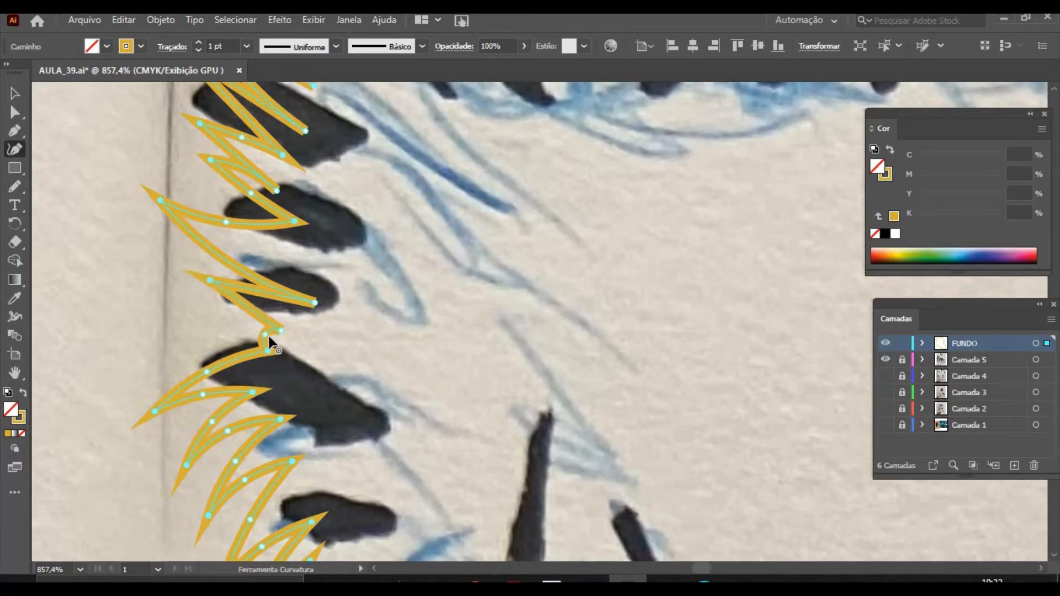
pyautogui.moveTo(268, 333); pyautogui.dragTo(301, 355)
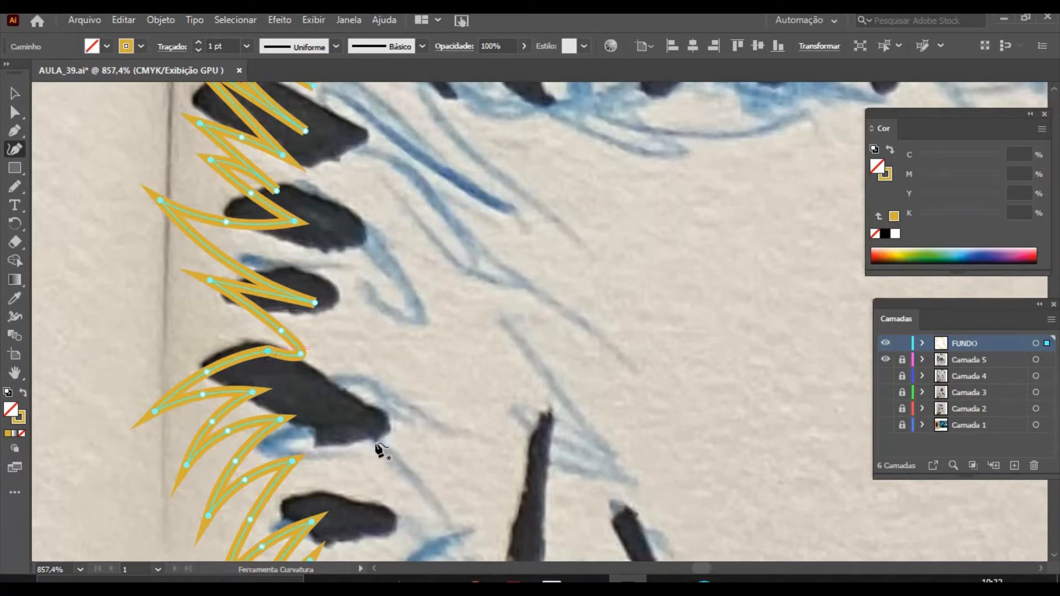
pyautogui.press('Delete')
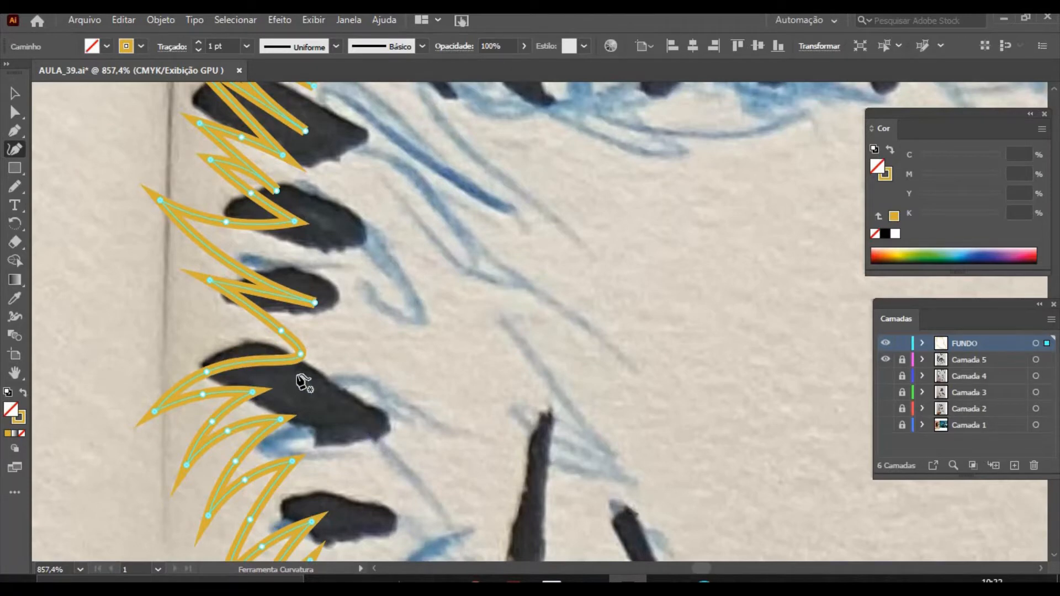
# Move the anchor of the crossing zigzag beside the thick black branches outward to separate the overlapping spikes, and deselect the outline.
pyautogui.click(12, 374)
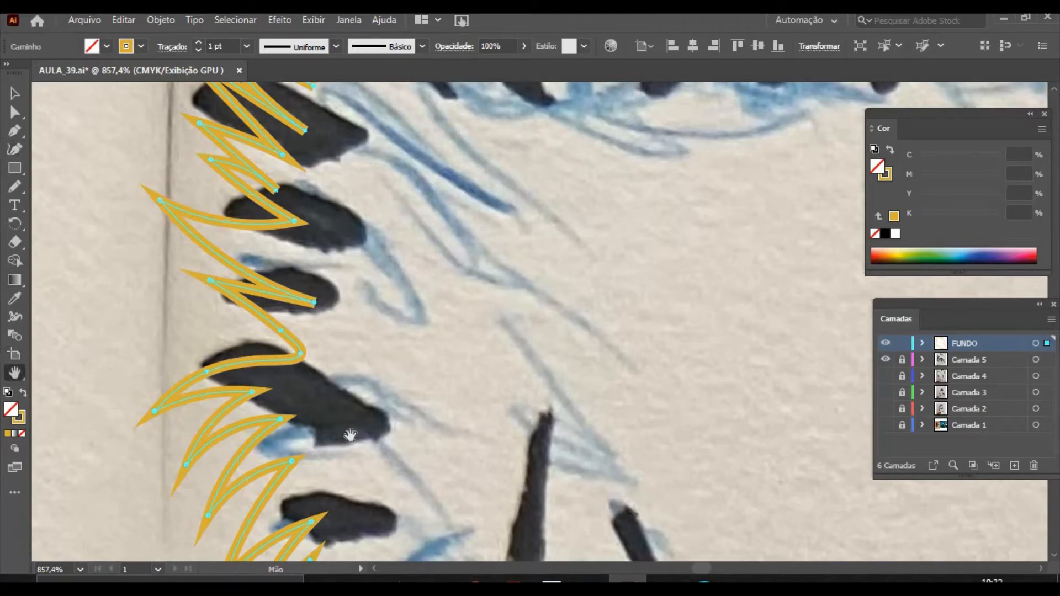
pyautogui.moveTo(350, 435)
pyautogui.mouseDown()
pyautogui.moveTo(331, 273)
pyautogui.moveTo(361, 419)
pyautogui.mouseUp()
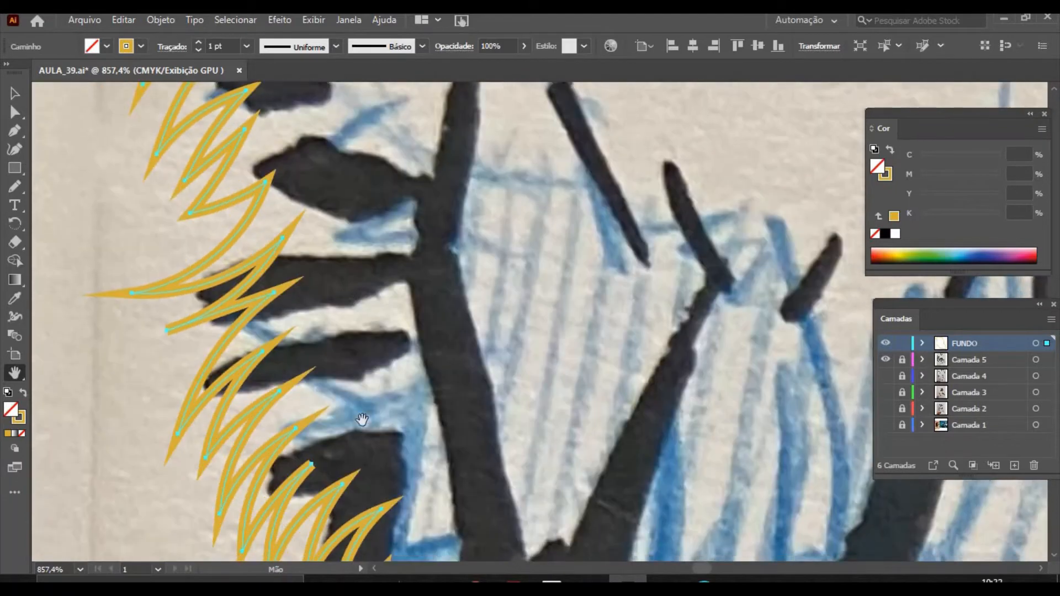
pyautogui.moveTo(333, 279); pyautogui.dragTo(368, 420)
pyautogui.moveTo(362, 362)
pyautogui.mouseDown()
pyautogui.moveTo(354, 381)
pyautogui.moveTo(345, 329)
pyautogui.mouseUp()
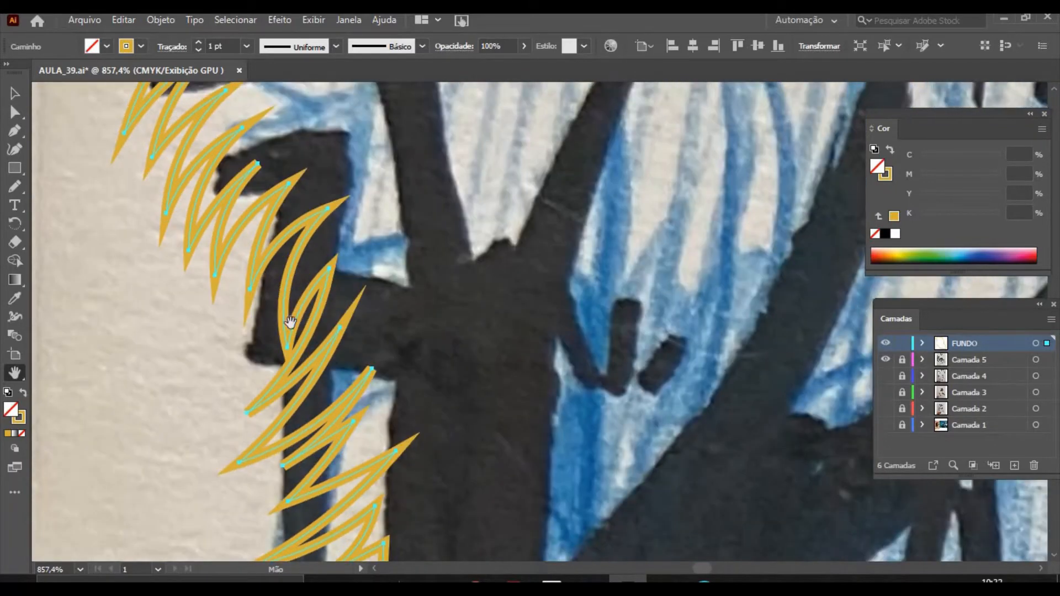
pyautogui.click(15, 112)
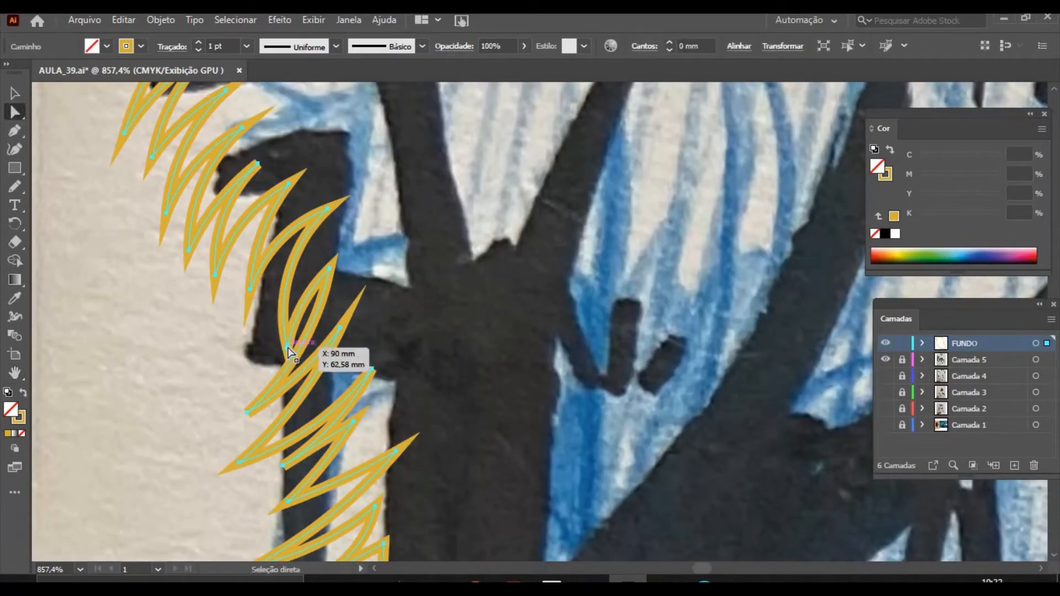
pyautogui.moveTo(288, 352); pyautogui.dragTo(271, 349)
pyautogui.hotkey('ctrl', 'z')
pyautogui.click(408, 356)
pyautogui.click(434, 334)
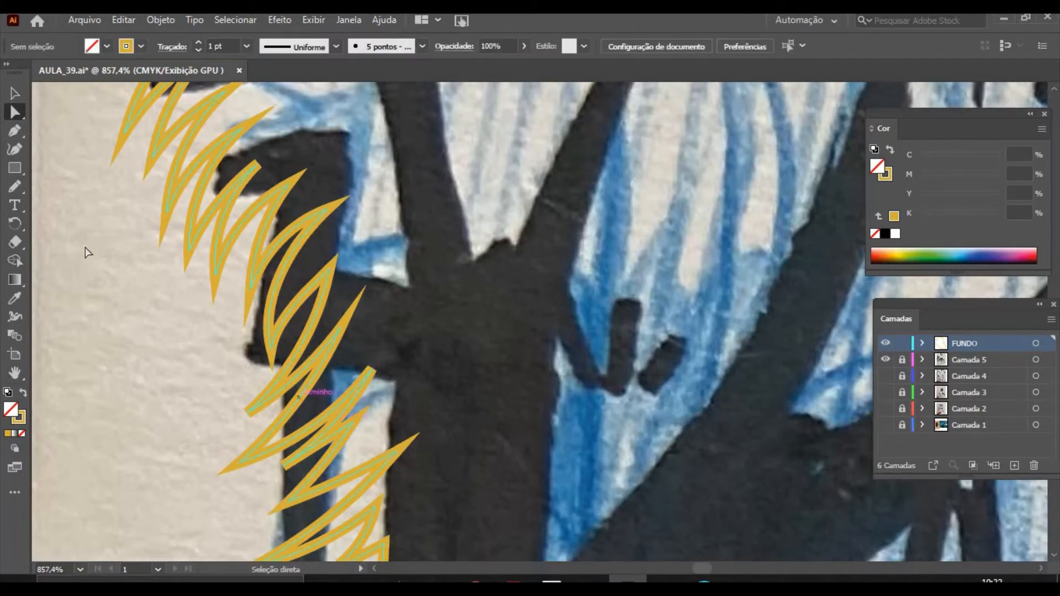
# Inspect the rest of the ochre outline along the tree trunk and the lower fur and grass spikes, finishing with the whole artboard.
pyautogui.press('space')
pyautogui.moveTo(413, 559); pyautogui.dragTo(370, 77)
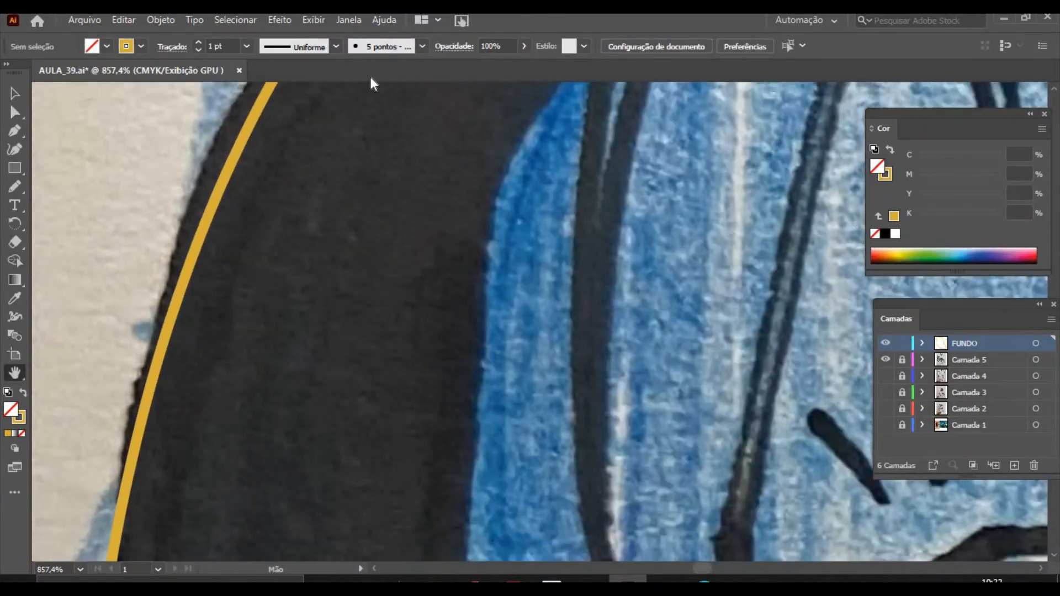
pyautogui.scroll(-10, 372, 131)
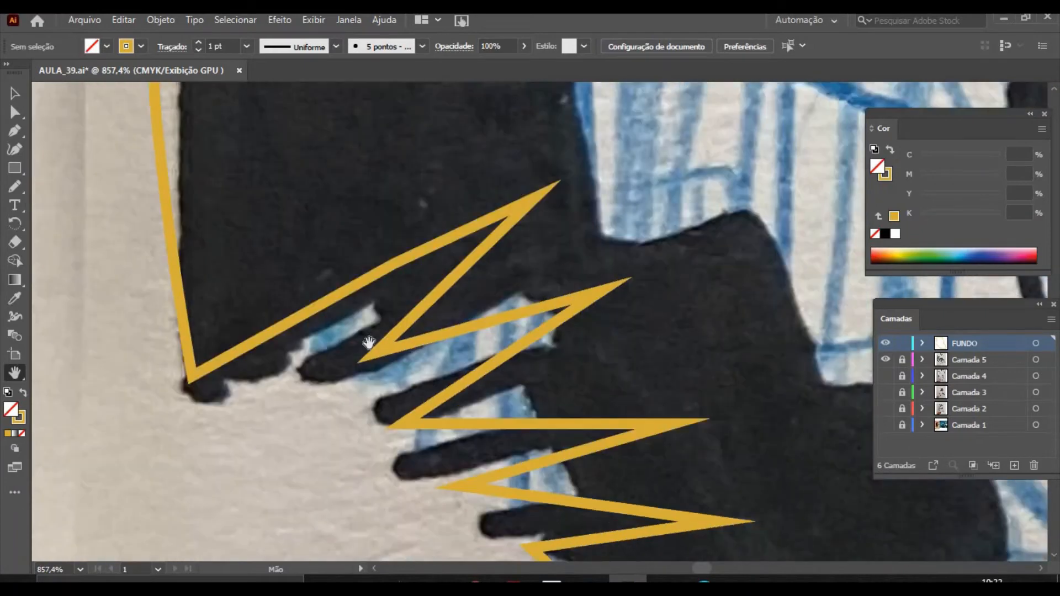
pyautogui.scroll(-10, 369, 343)
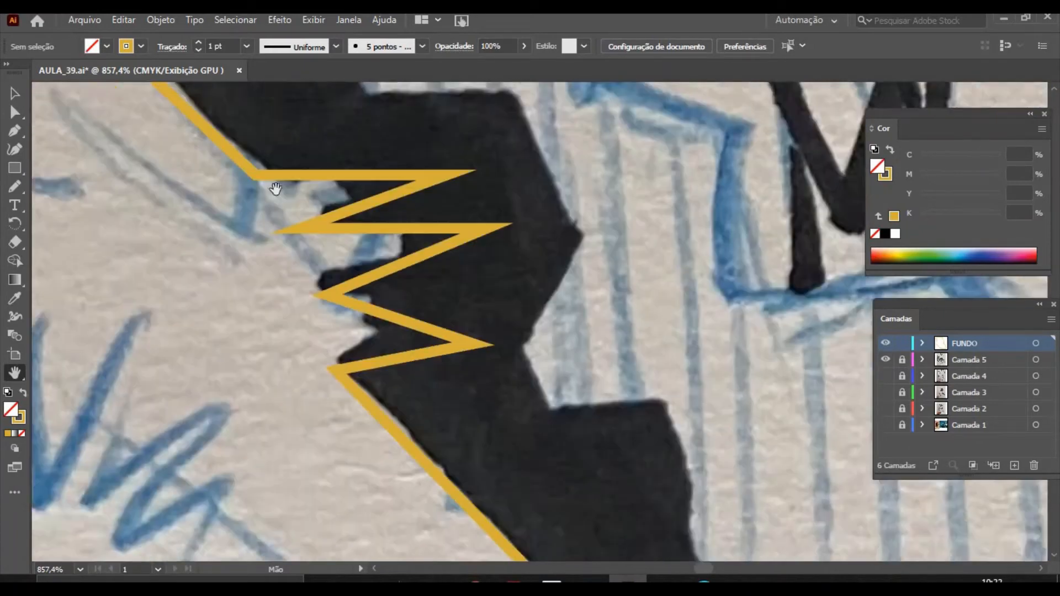
pyautogui.scroll(-15, 275, 189)
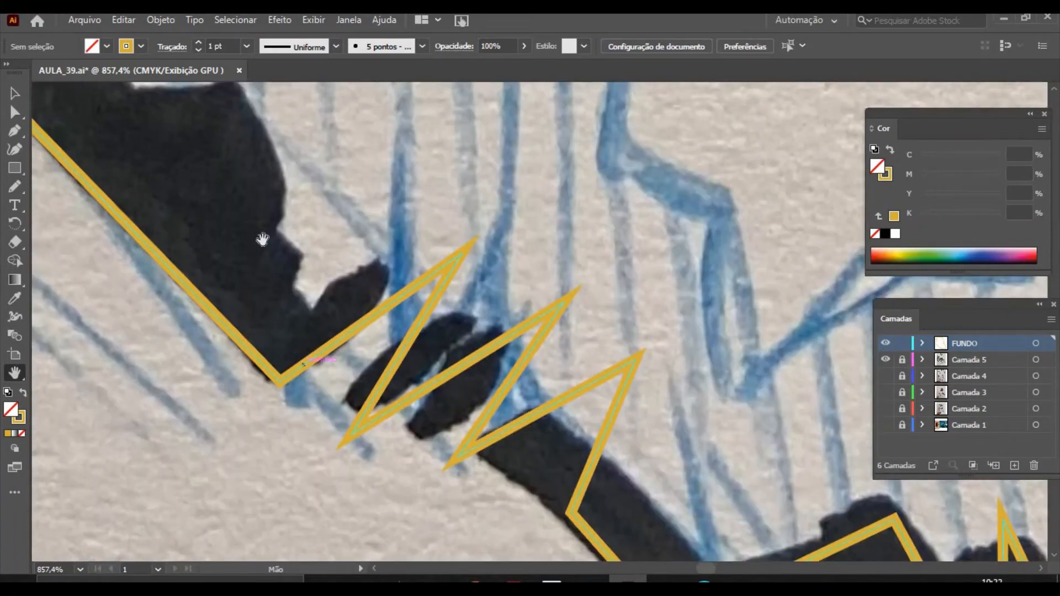
pyautogui.hotkey('ctrl', '0')
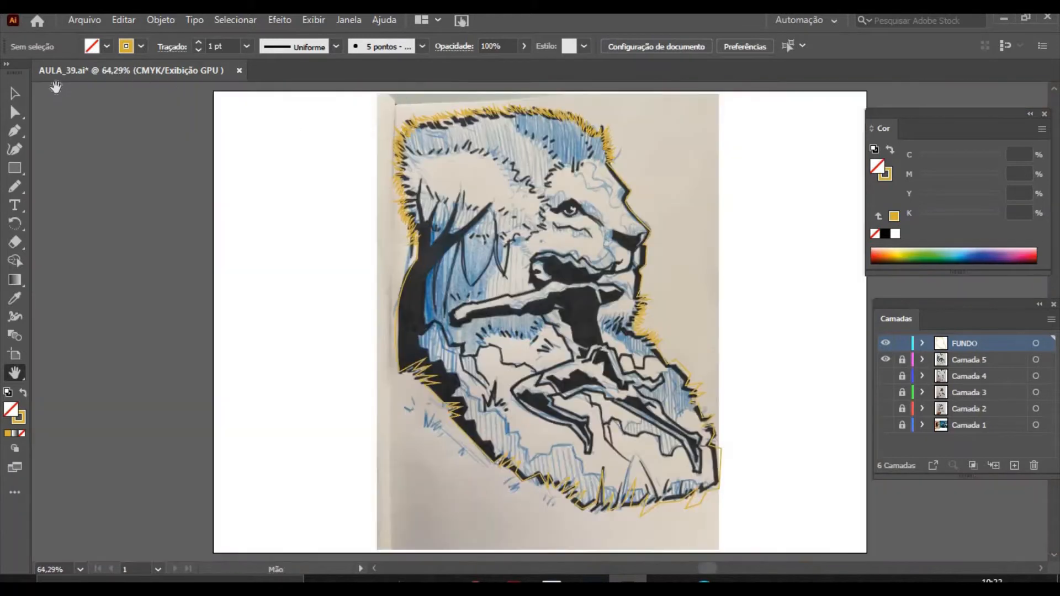
# Swap the silhouette outline's stroke and fill to make it solid ochre without stroke, and preview it with layer Camada 5 temporarily hidden.
pyautogui.click(13, 94)
pyautogui.click(650, 230)
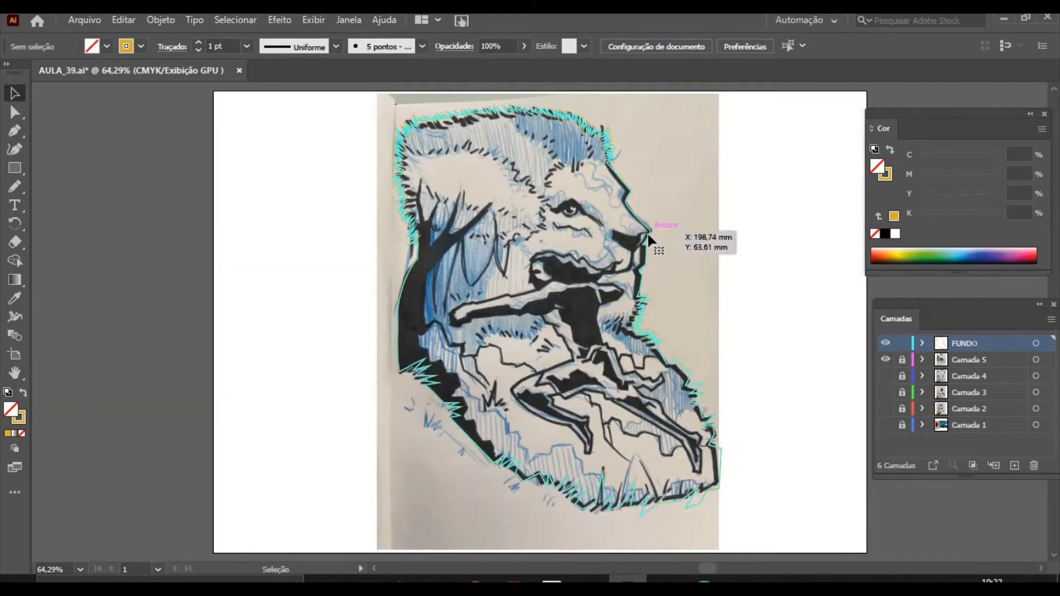
pyautogui.click(23, 395)
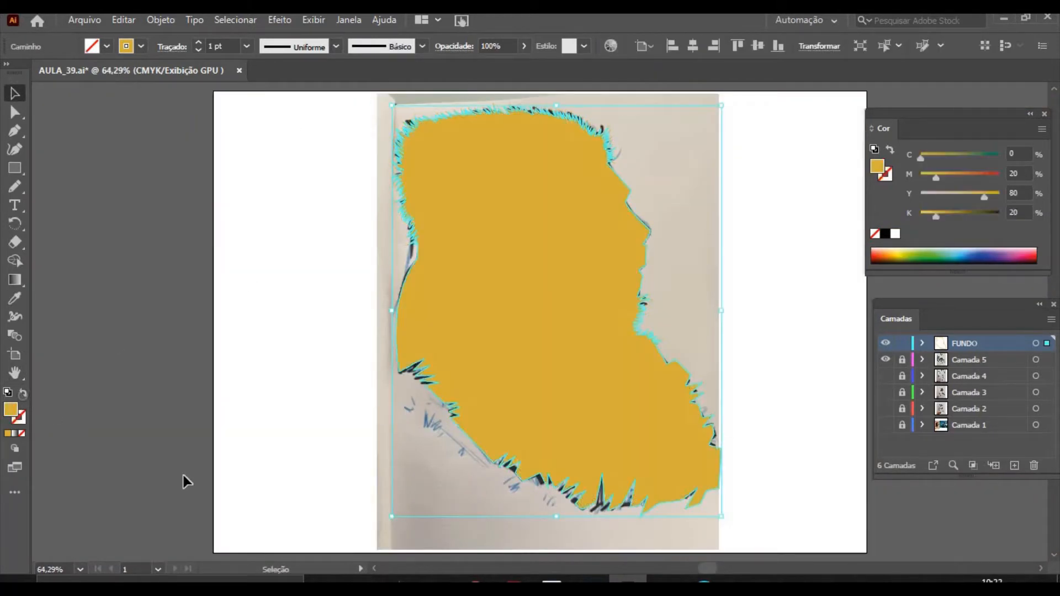
pyautogui.click(221, 410)
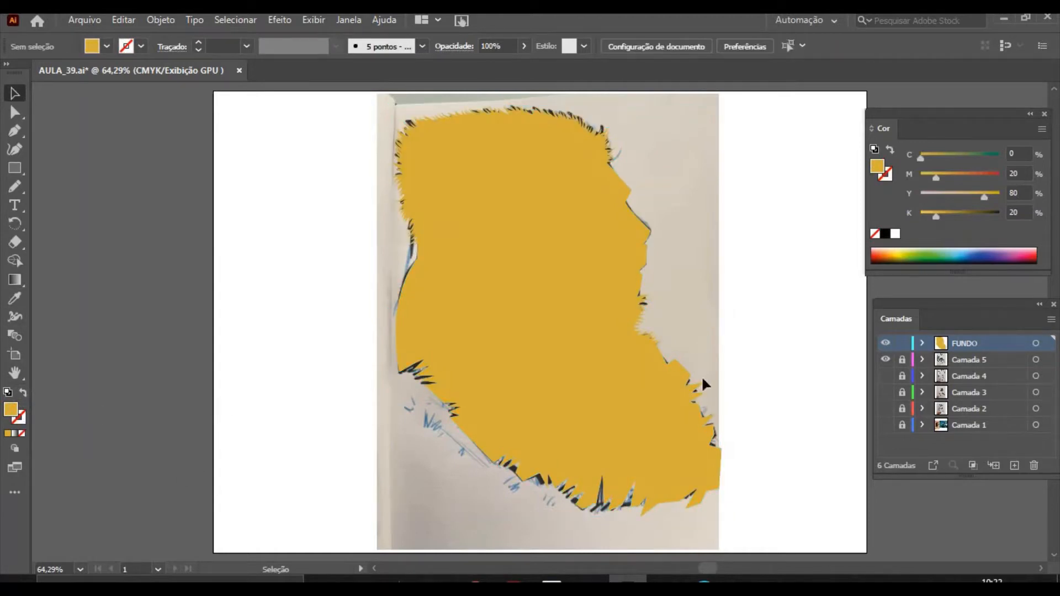
pyautogui.click(886, 360)
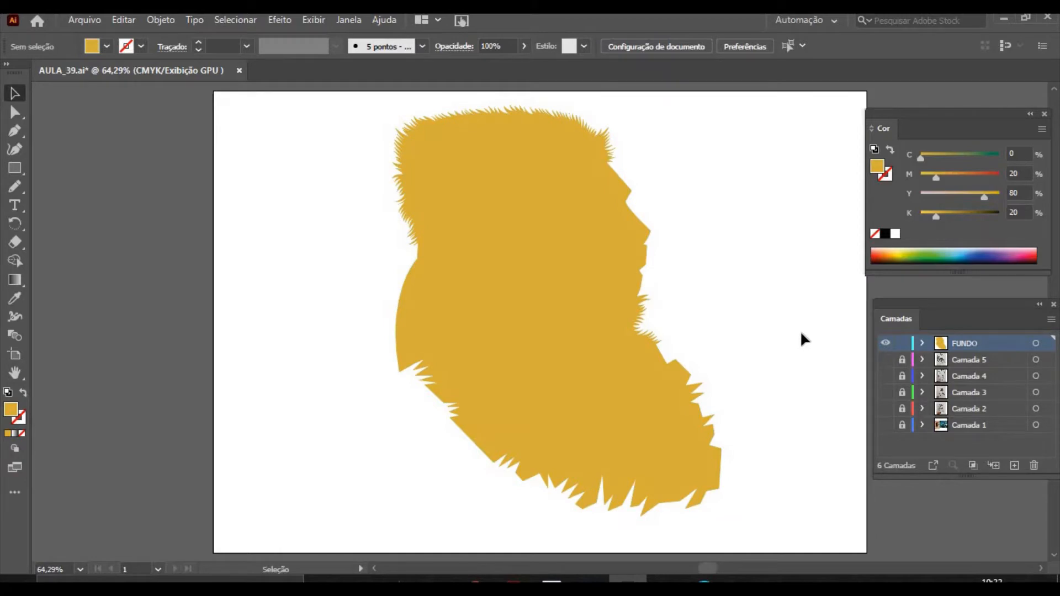
pyautogui.click(885, 360)
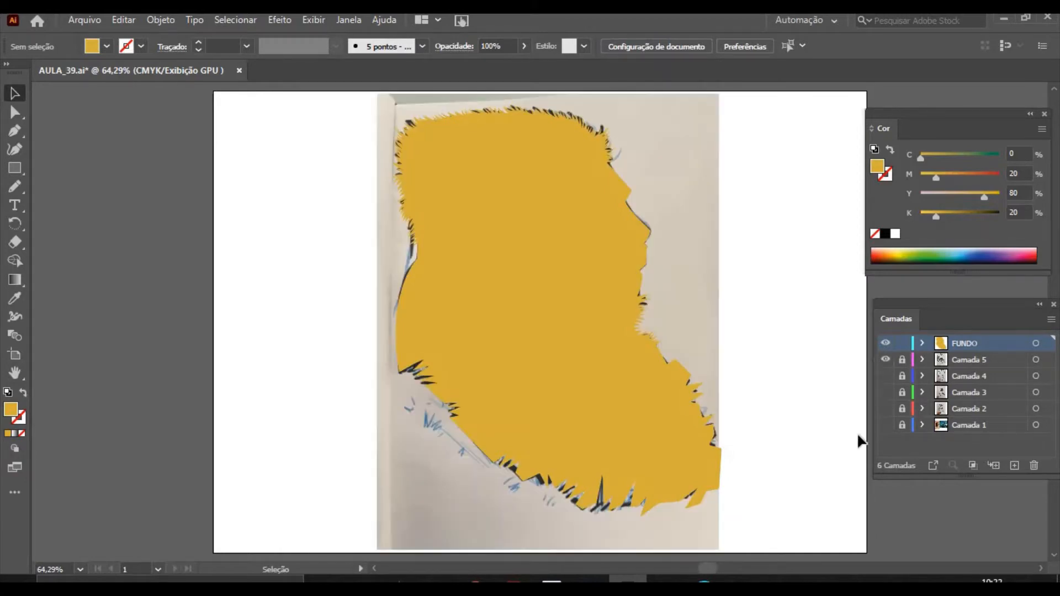
# Lock the FUNDO layer, create a new layer named AMBIENTE above it, and hide FUNDO to expose the sketch.
pyautogui.click(903, 343)
pyautogui.click(1014, 465)
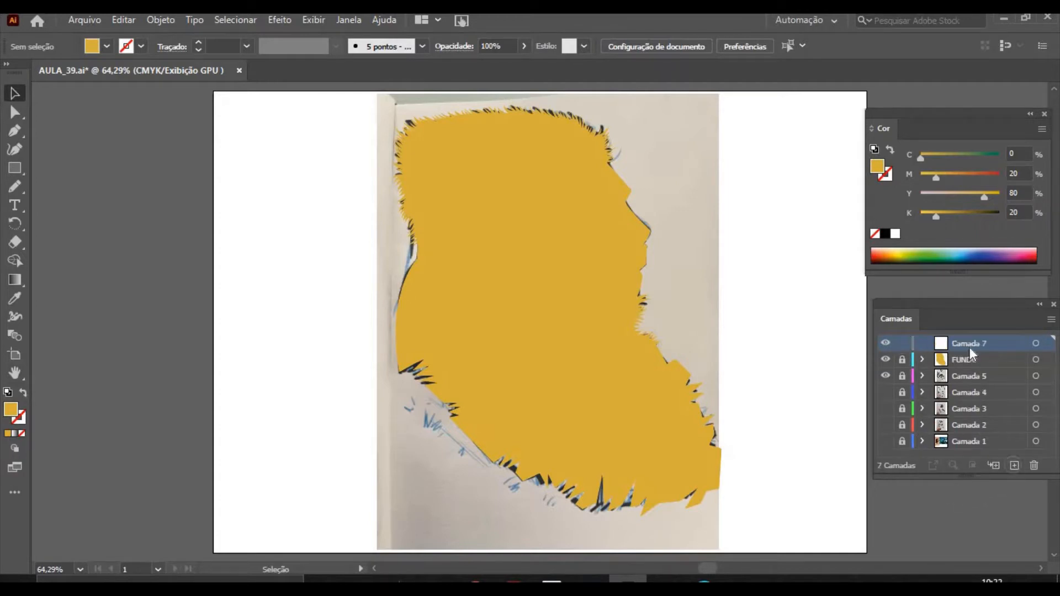
pyautogui.doubleClick(972, 344)
pyautogui.write('AMBIENTE')
pyautogui.press('Return')
pyautogui.click(886, 360)
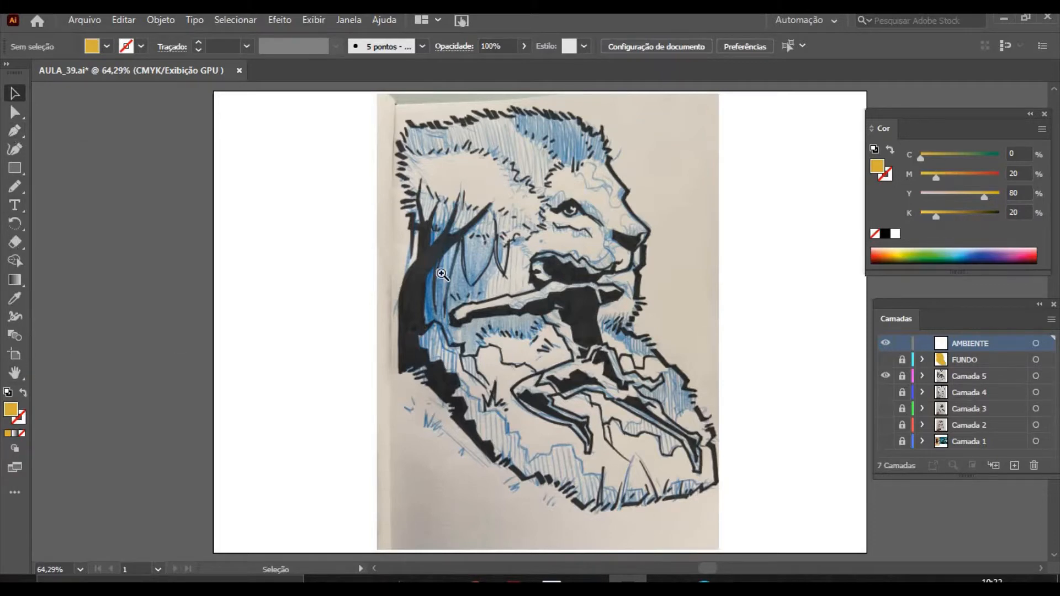
# Draw a zigzag fur line with the Pencil tool along the lower edge of the dark blue front mane patch, from mane top to forehead.
pyautogui.press('z')
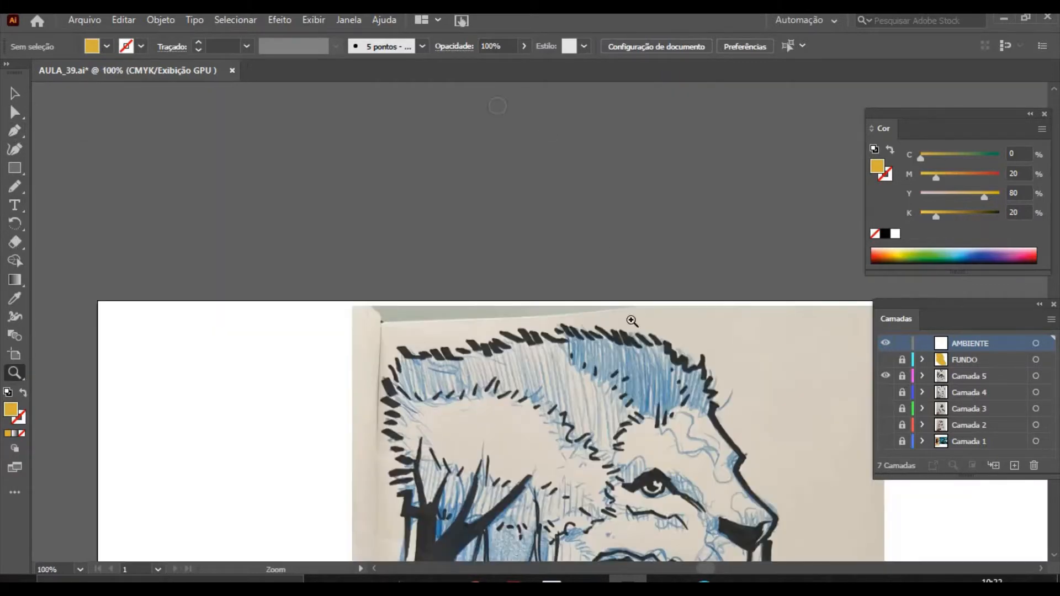
pyautogui.click(500, 108)
pyautogui.click(694, 446)
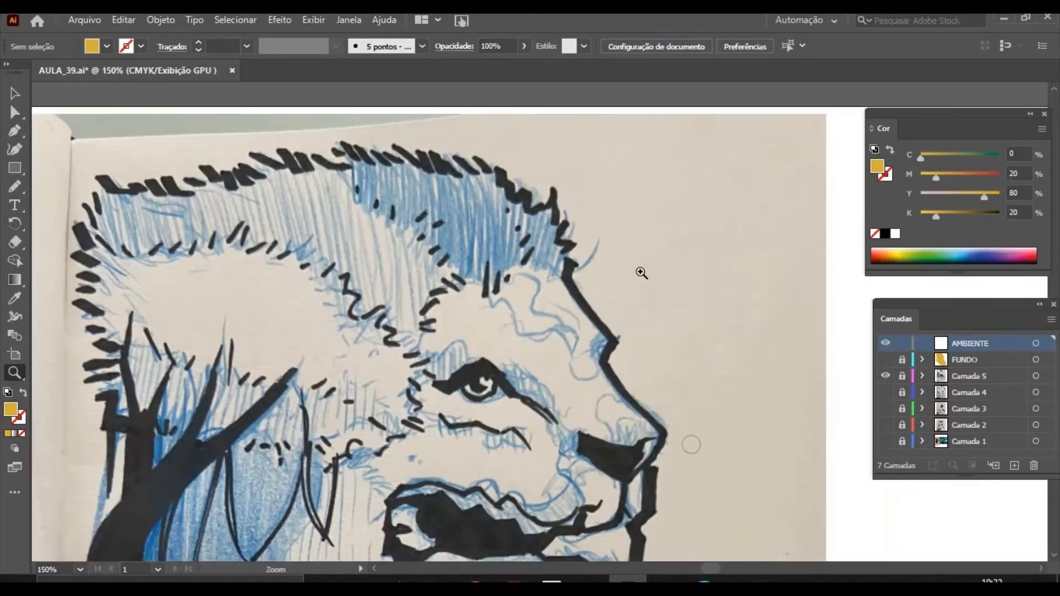
pyautogui.click(14, 189)
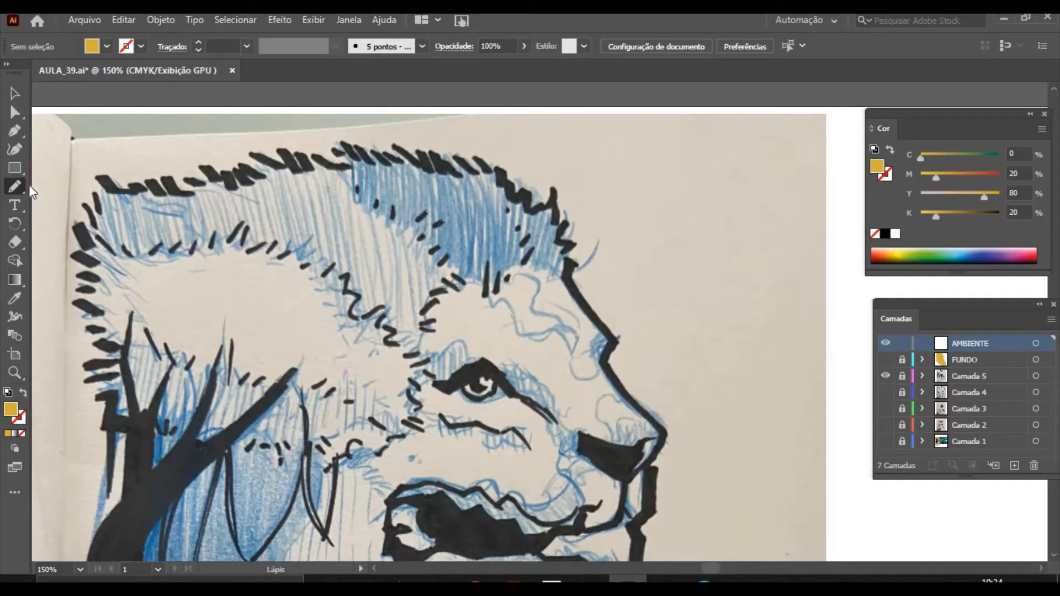
pyautogui.moveTo(338, 166)
pyautogui.mouseDown()
pyautogui.moveTo(356, 213)
pyautogui.moveTo(388, 206)
pyautogui.moveTo(398, 226)
pyautogui.moveTo(413, 219)
pyautogui.moveTo(439, 250)
pyautogui.moveTo(469, 261)
pyautogui.mouseUp()
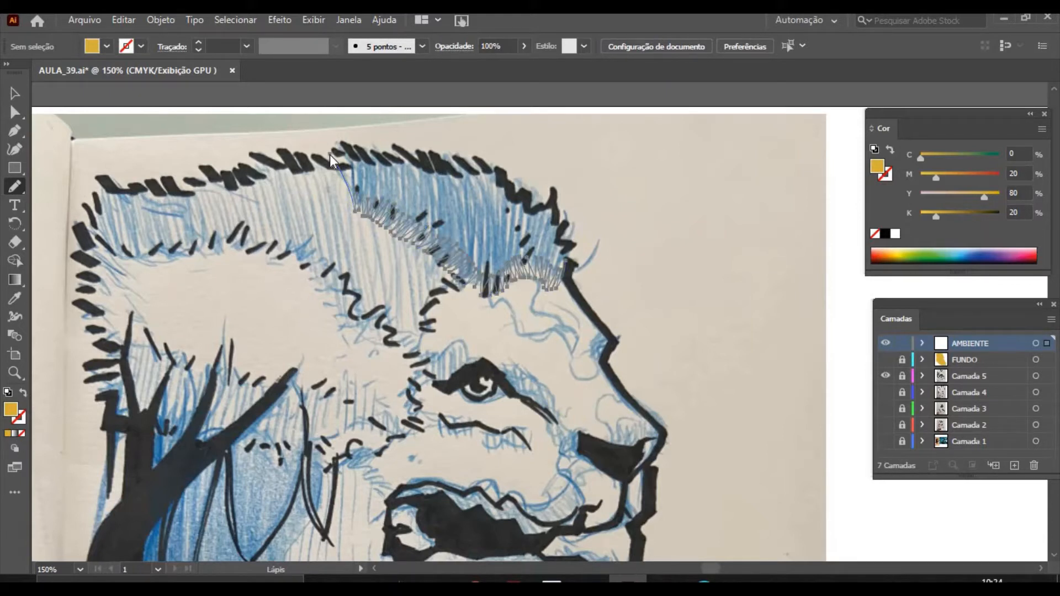
# Give the fur line an ochre stroke without fill, and continue its zigzag along the top of the mane to close the shape.
pyautogui.click(7, 433)
pyautogui.hotkey('shift', 'x')
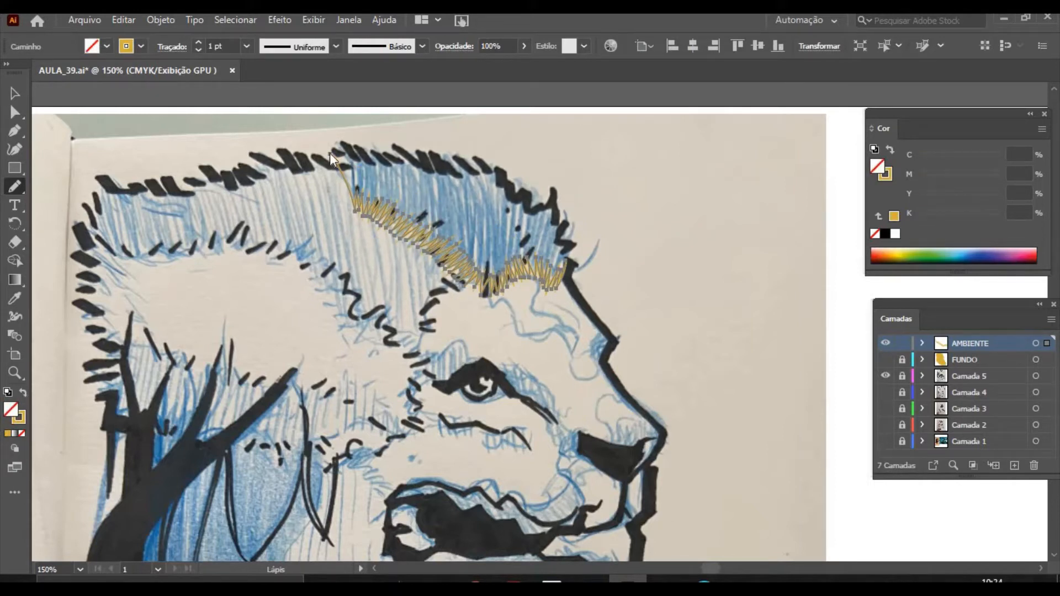
pyautogui.moveTo(354, 149); pyautogui.dragTo(367, 167)
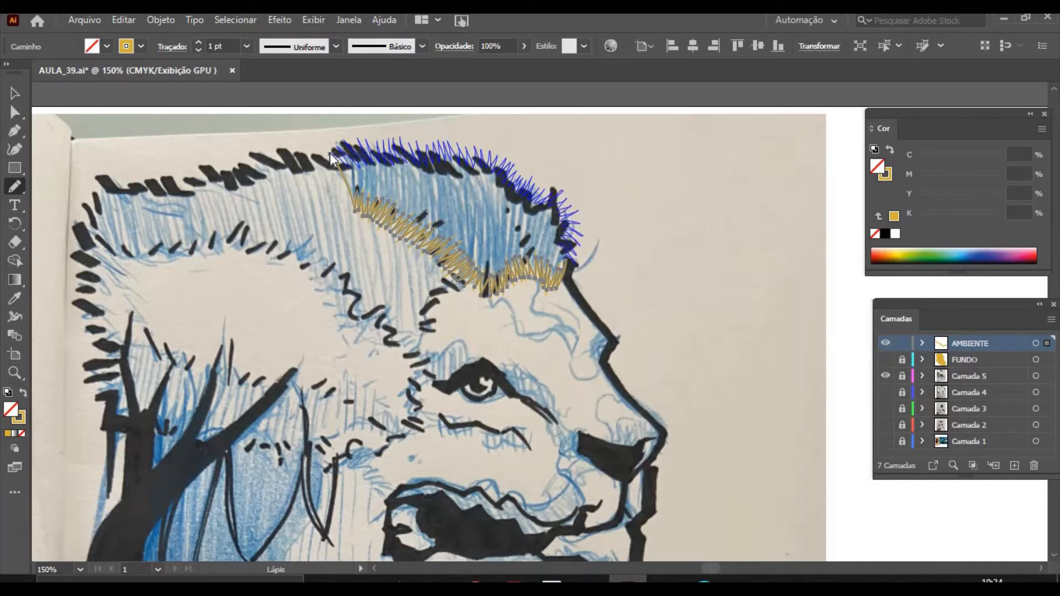
pyautogui.moveTo(330, 156); pyautogui.dragTo(330, 156)
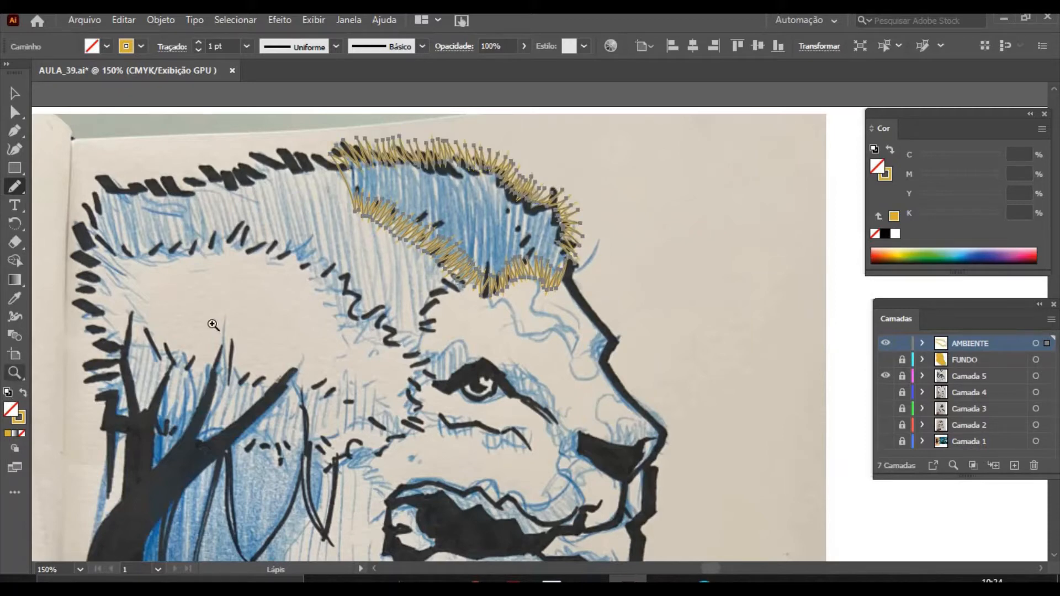
# Reshape the mane patch's corner at the forehead with the Curvature tool, lowering the curve's crest and moving the adjacent spike tip outward.
pyautogui.click(14, 373)
pyautogui.moveTo(530, 236)
pyautogui.mouseDown()
pyautogui.moveTo(661, 348)
pyautogui.moveTo(568, 267)
pyautogui.moveTo(715, 412)
pyautogui.moveTo(489, 308)
pyautogui.mouseUp()
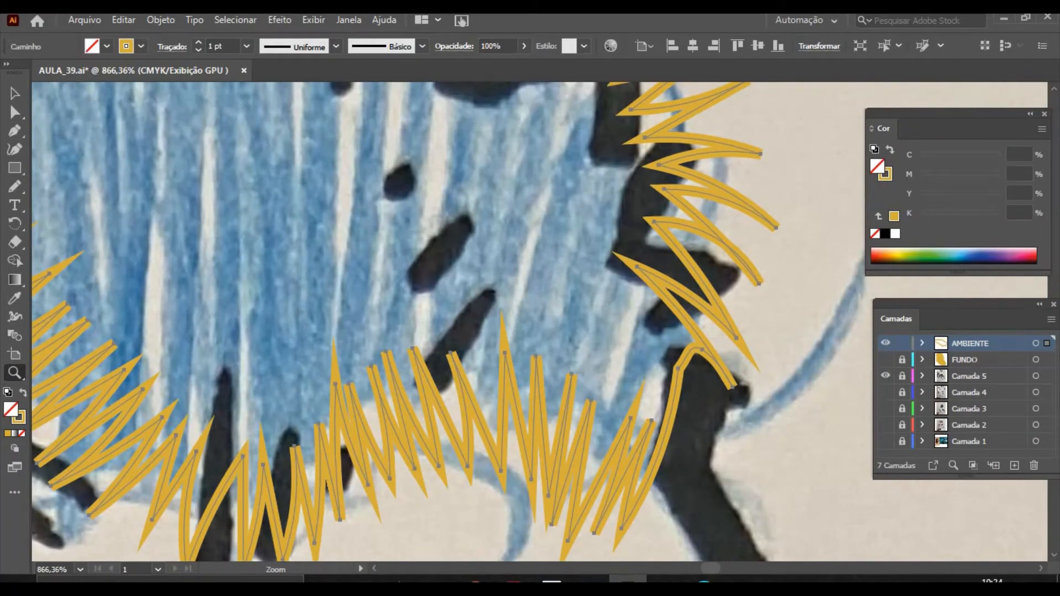
pyautogui.click(15, 149)
pyautogui.press('Delete')
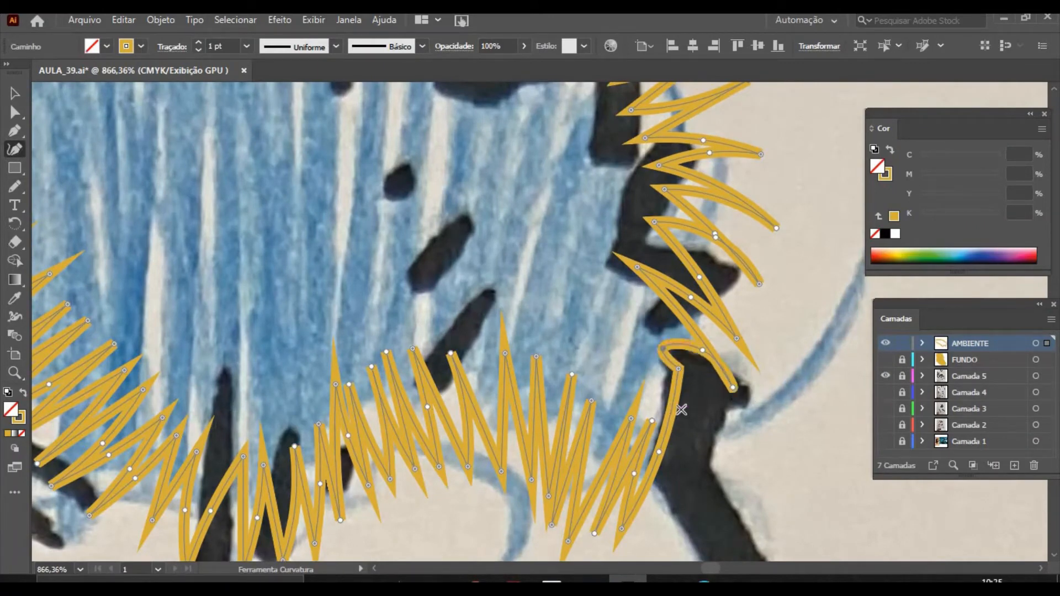
pyautogui.moveTo(677, 374); pyautogui.dragTo(678, 369)
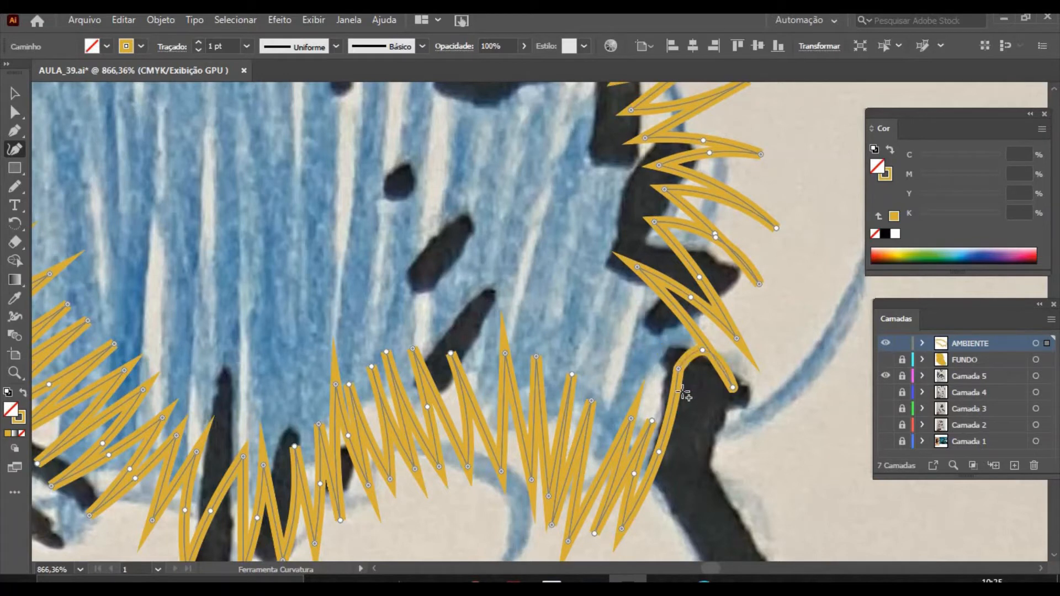
pyautogui.click(692, 362)
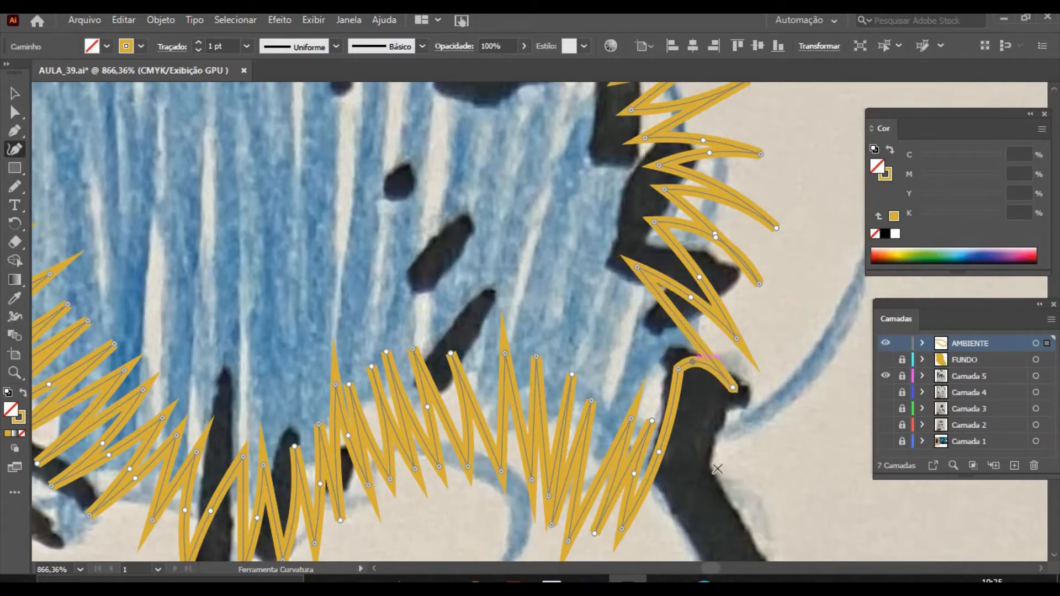
pyautogui.moveTo(746, 375); pyautogui.dragTo(746, 375)
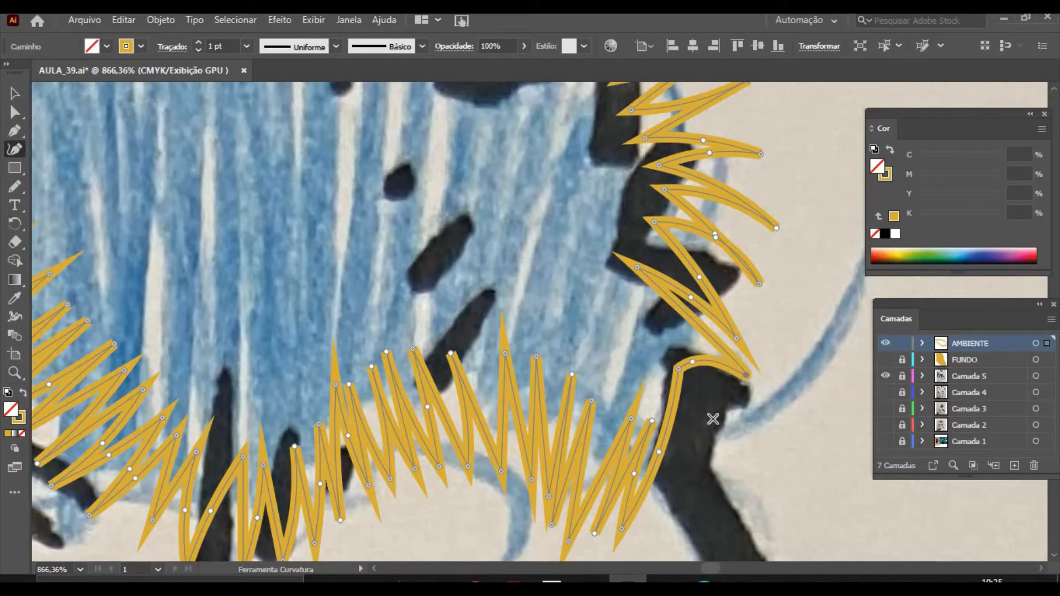
# Turn the mane patch's ochre stroke into a fill without stroke, darken it to K 50%, and deselect the shape.
pyautogui.click(14, 95)
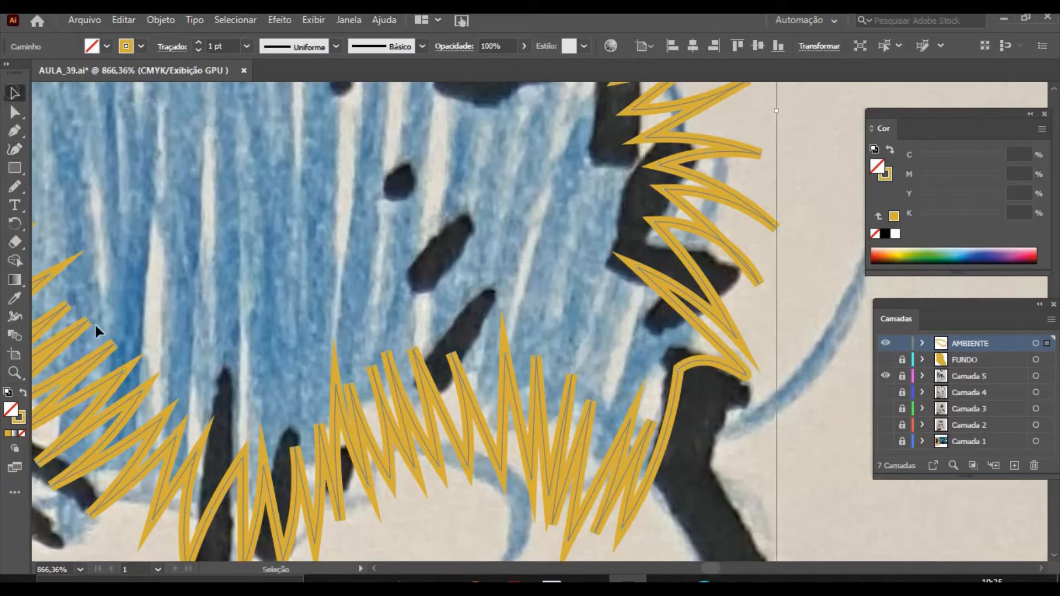
pyautogui.click(22, 393)
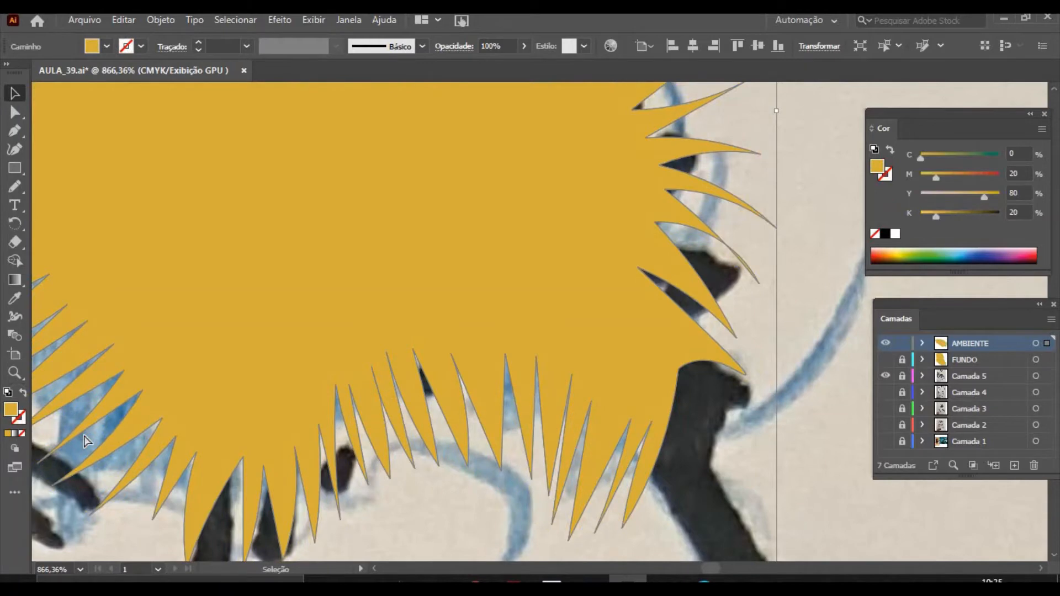
pyautogui.press('a')
pyautogui.hotkey('ctrl', '+')
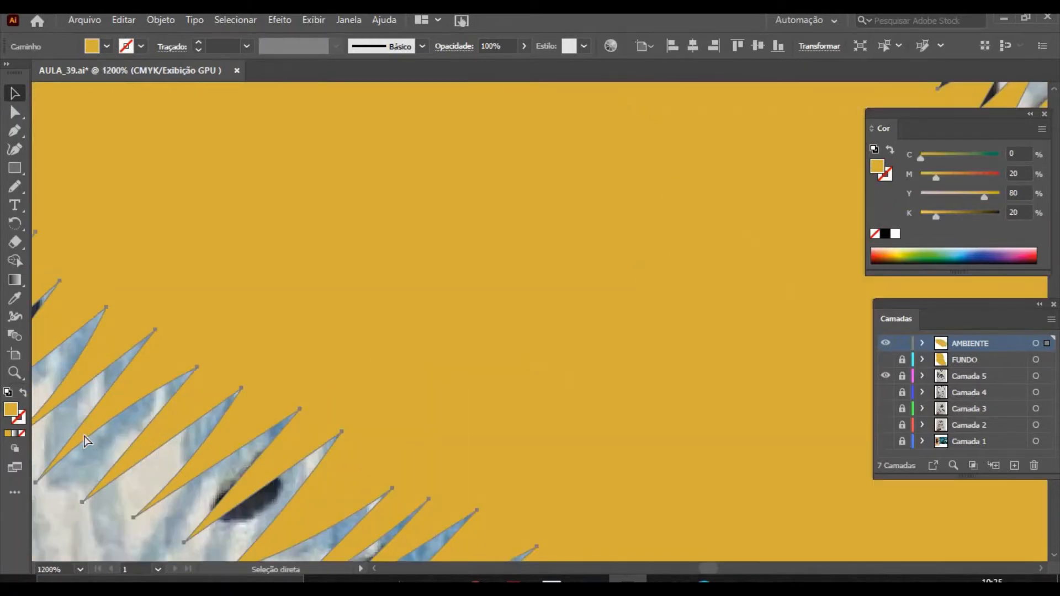
pyautogui.hotkey('ctrl', '-')
pyautogui.hotkey('ctrl', '-')
pyautogui.hotkey('ctrl', '-')
pyautogui.press('v')
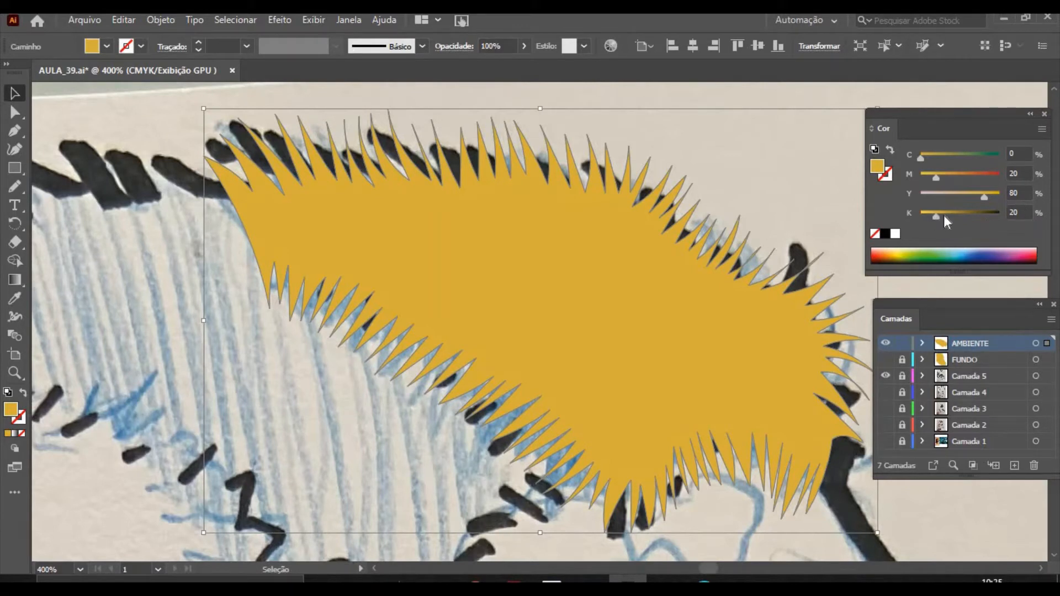
pyautogui.moveTo(945, 216); pyautogui.dragTo(956, 220)
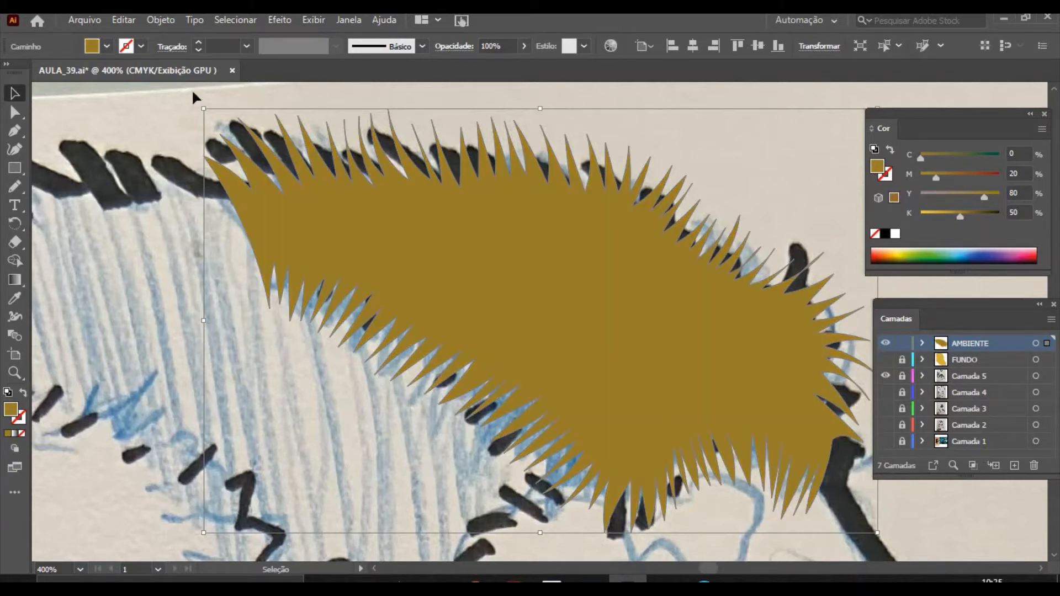
pyautogui.click(104, 128)
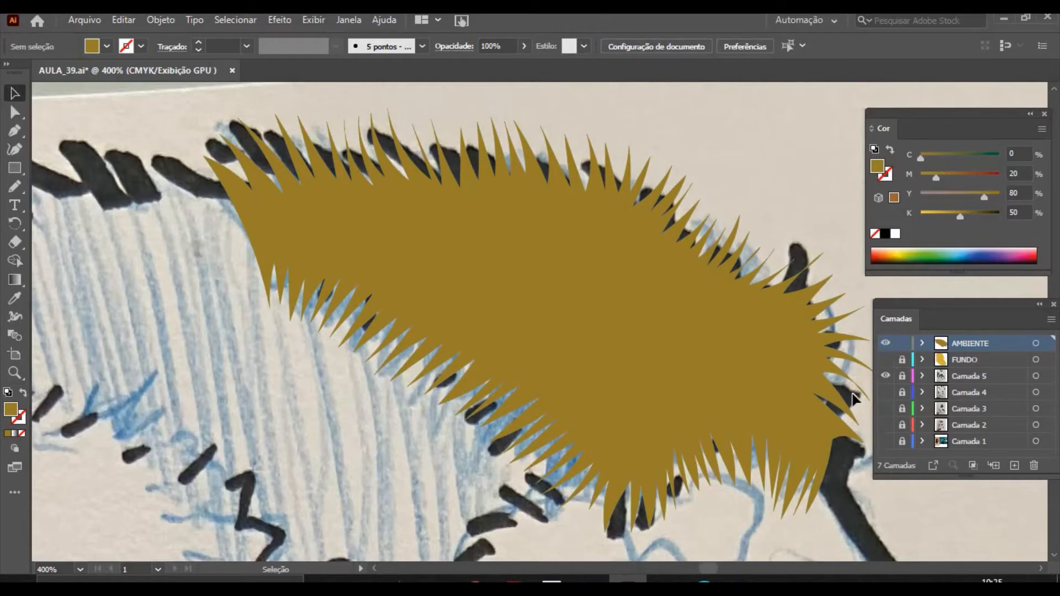
# Show the FUNDO layer again and review the dark mane patch against the ochre silhouette, both overall and close up.
pyautogui.click(886, 360)
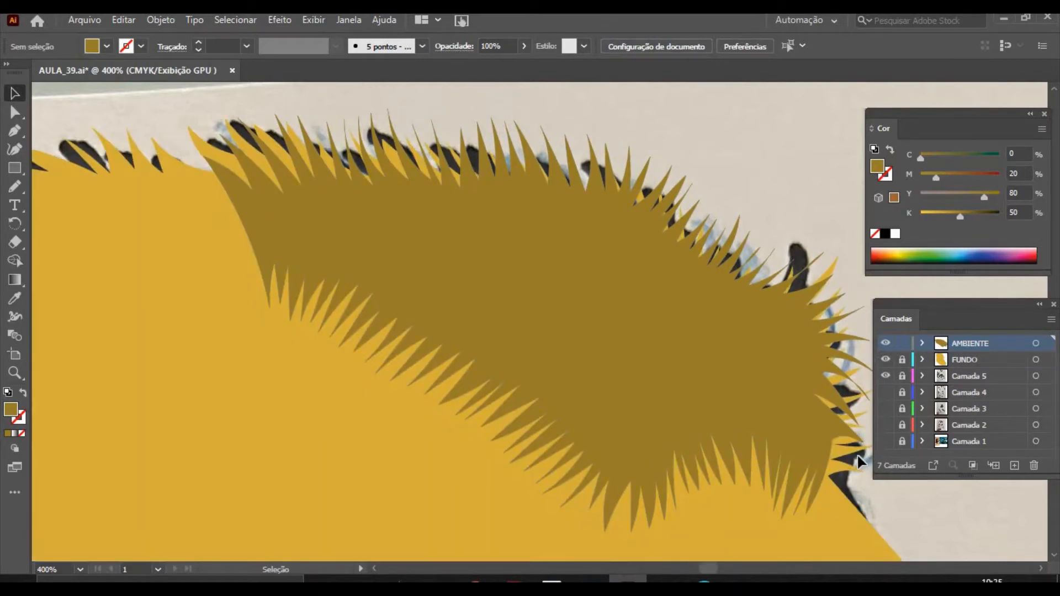
pyautogui.hotkey('ctrl', '-')
pyautogui.hotkey('ctrl', '-')
pyautogui.hotkey('ctrl', '-')
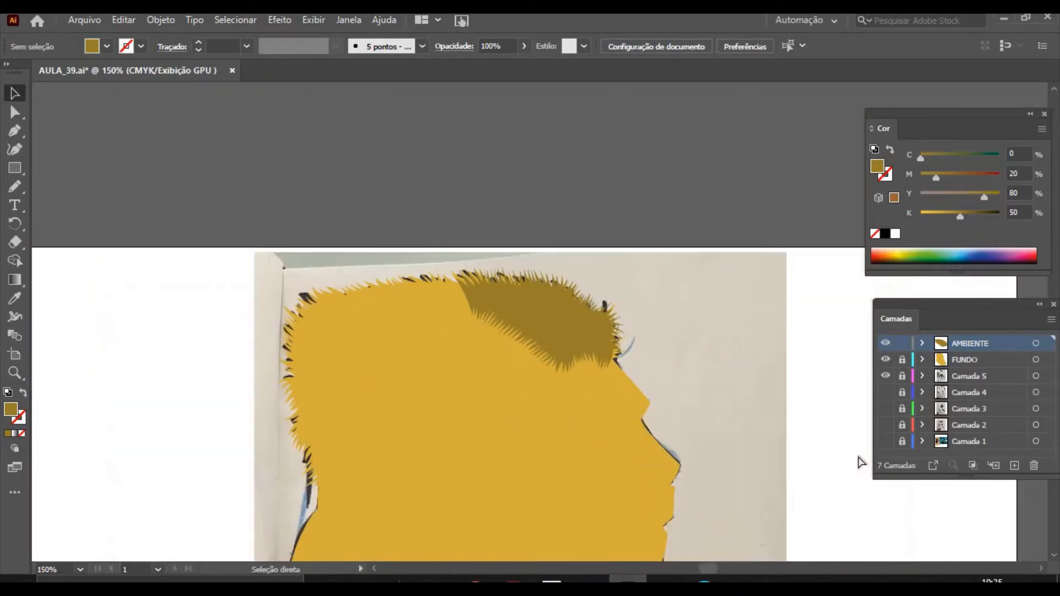
pyautogui.hotkey('ctrl', '-')
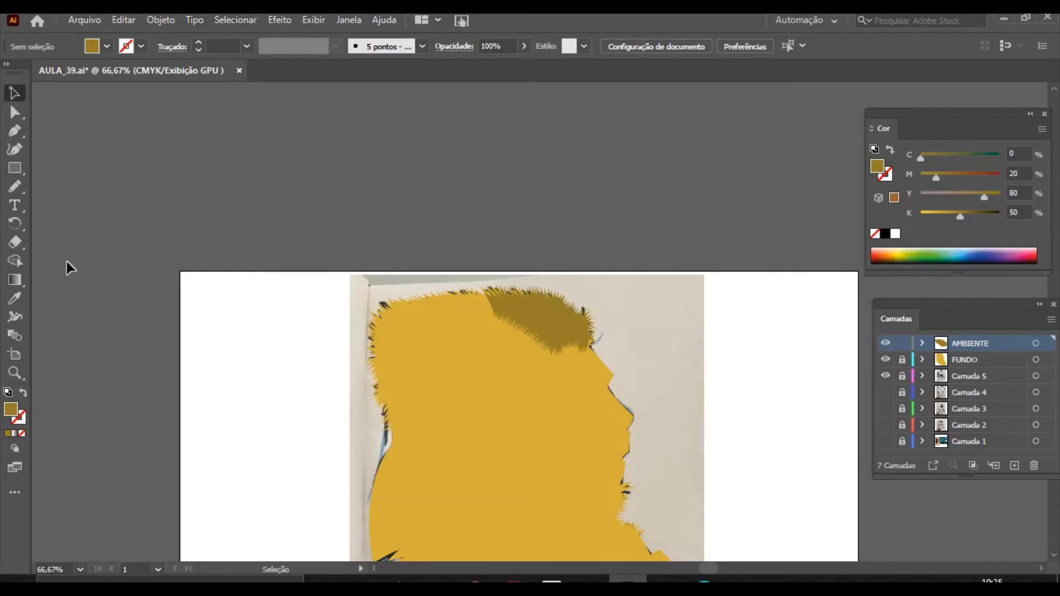
pyautogui.click(14, 372)
pyautogui.moveTo(631, 403); pyautogui.dragTo(660, 429)
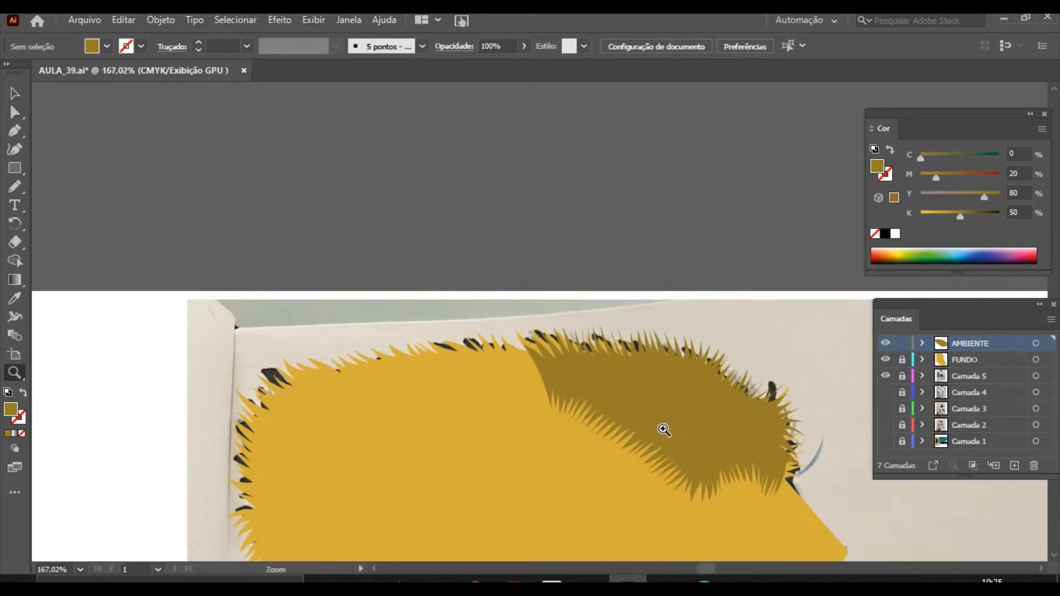
pyautogui.click(21, 101)
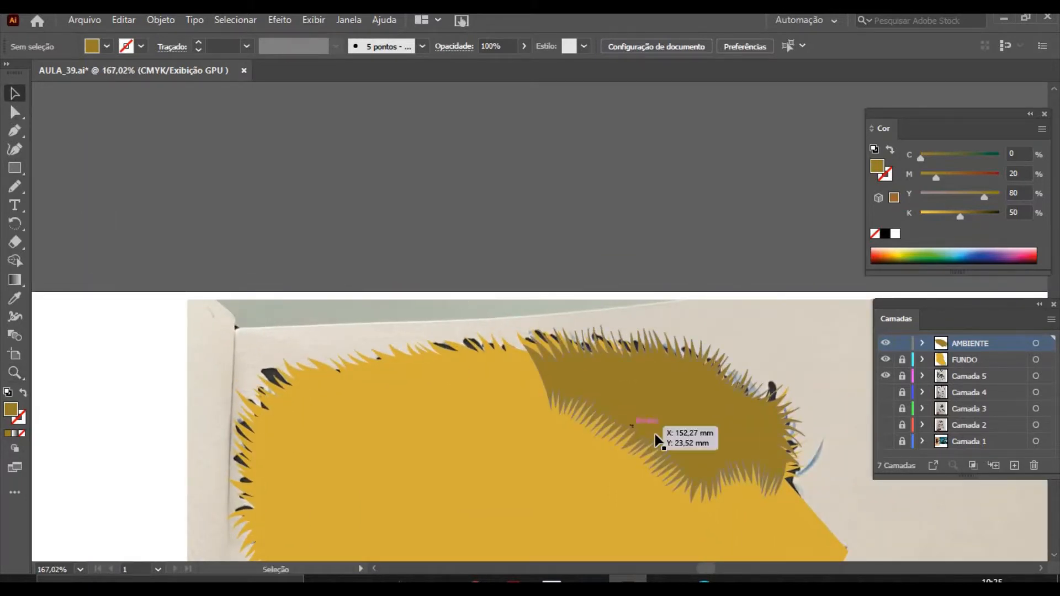
# Try to enlarge the dark mane patch outward from its two upper corners, extending it past the ochre silhouette's edge.
pyautogui.click(636, 414)
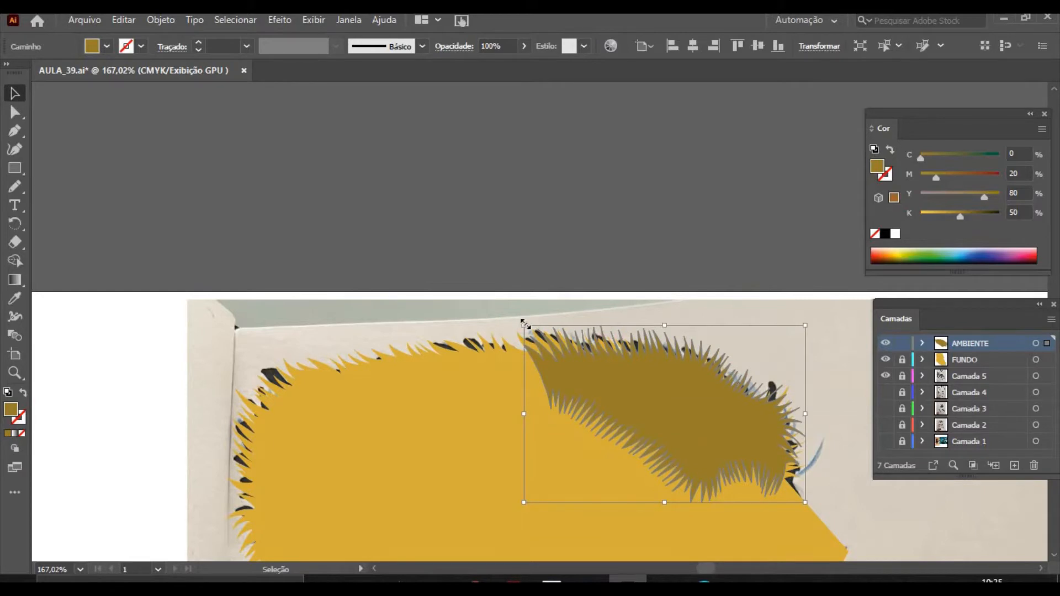
pyautogui.moveTo(524, 325)
pyautogui.mouseDown()
pyautogui.moveTo(505, 305)
pyautogui.moveTo(508, 316)
pyautogui.mouseUp()
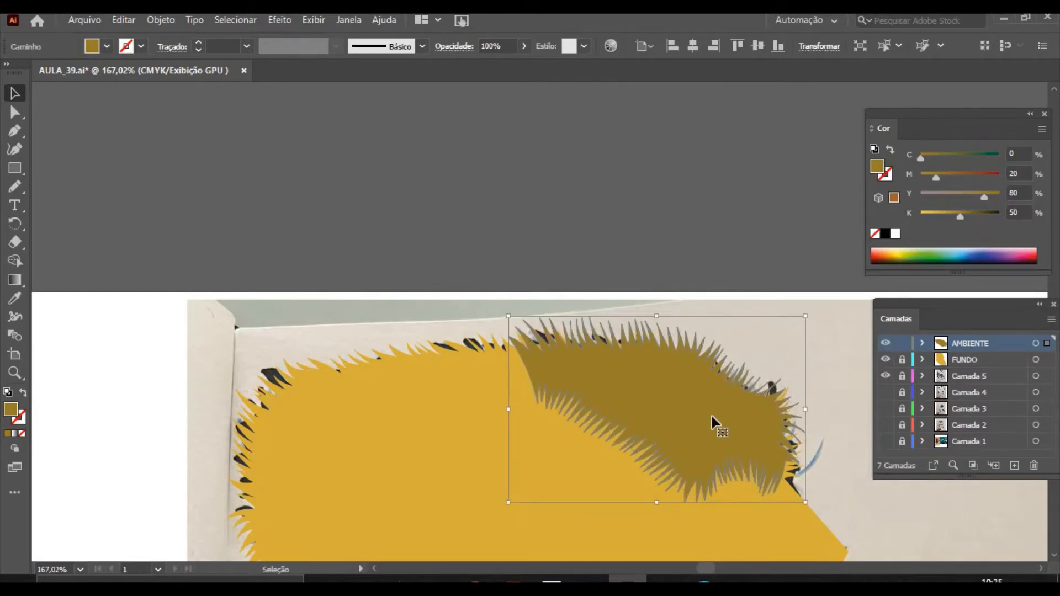
pyautogui.moveTo(805, 316); pyautogui.dragTo(817, 309)
pyautogui.click(810, 474)
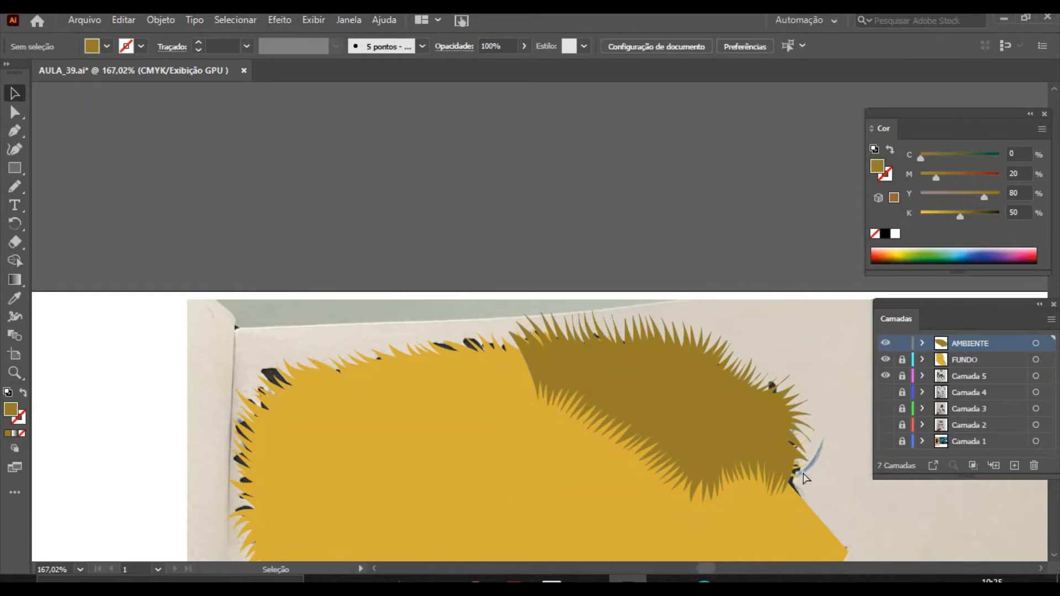
# Undo the enlargement of the dark mane patch and restore the visibility of the FUNDO layer.
pyautogui.keyDown('ctrl'); pyautogui.click(794, 471); pyautogui.keyUp('ctrl')
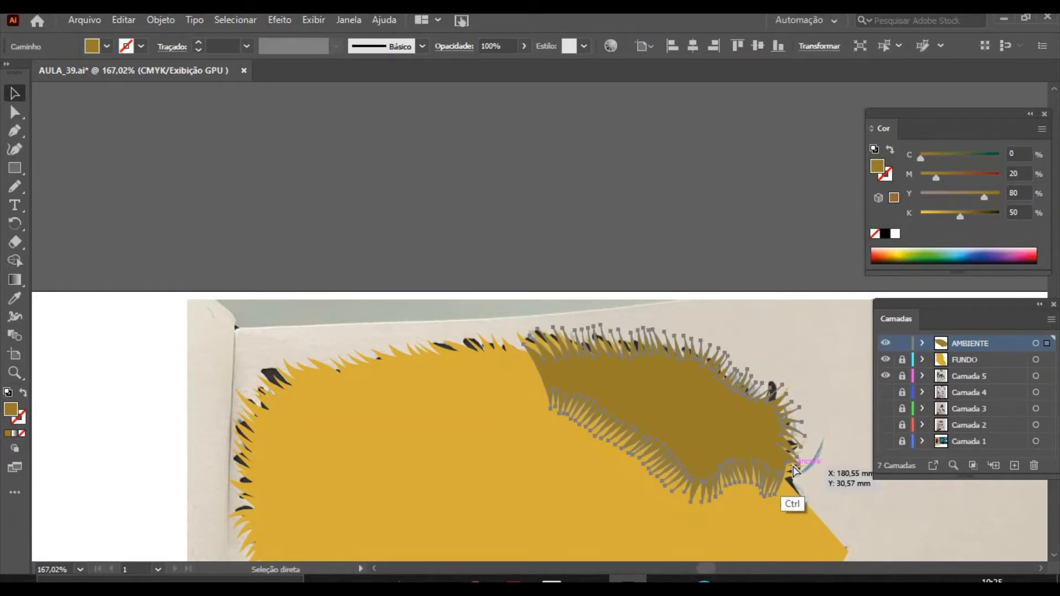
pyautogui.hotkey('ctrl', 'shift', 'a')
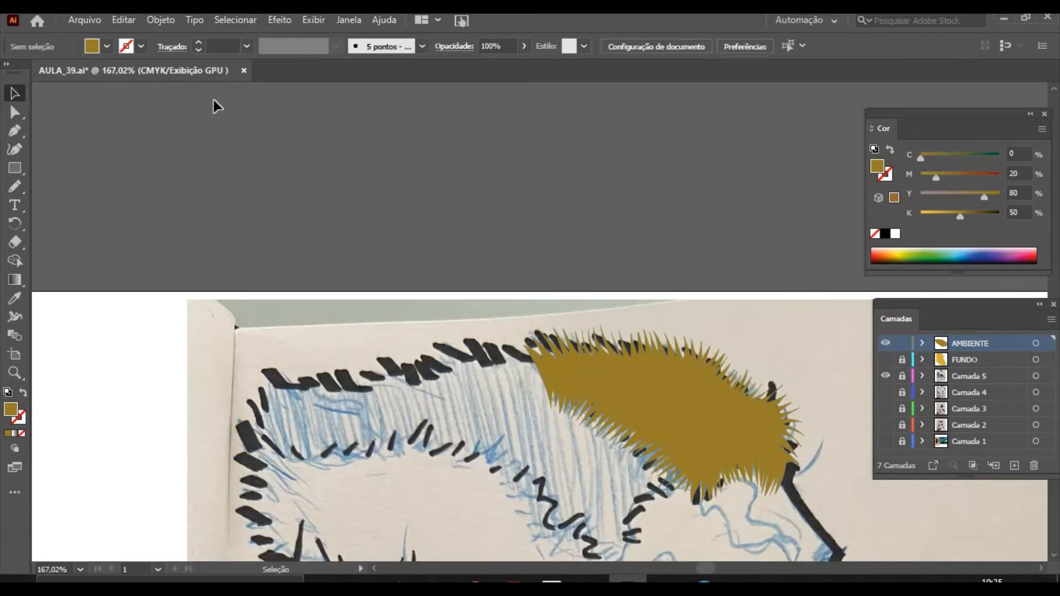
pyautogui.click(125, 21)
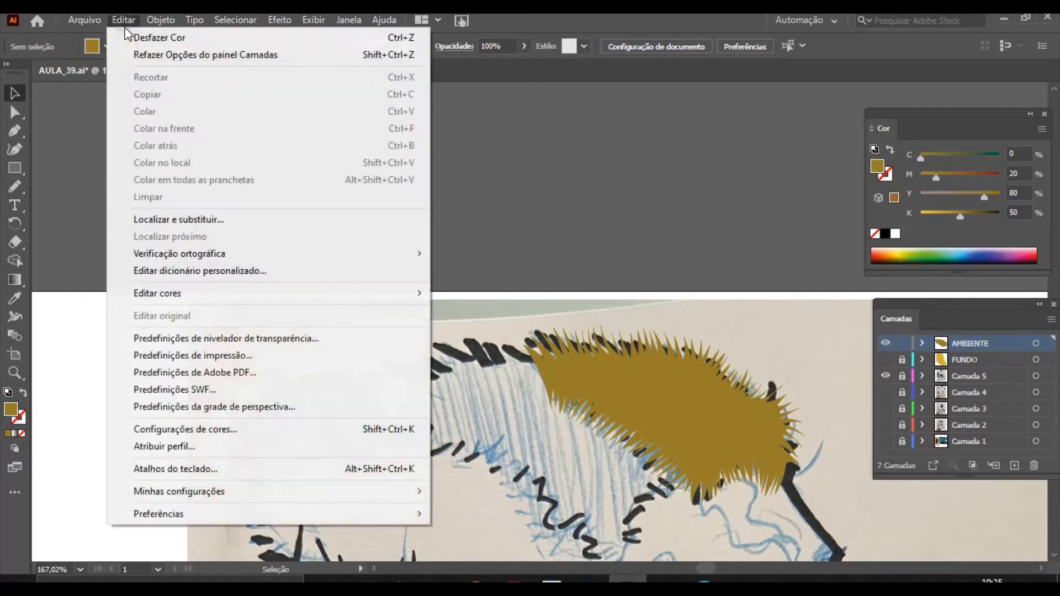
pyautogui.click(147, 56)
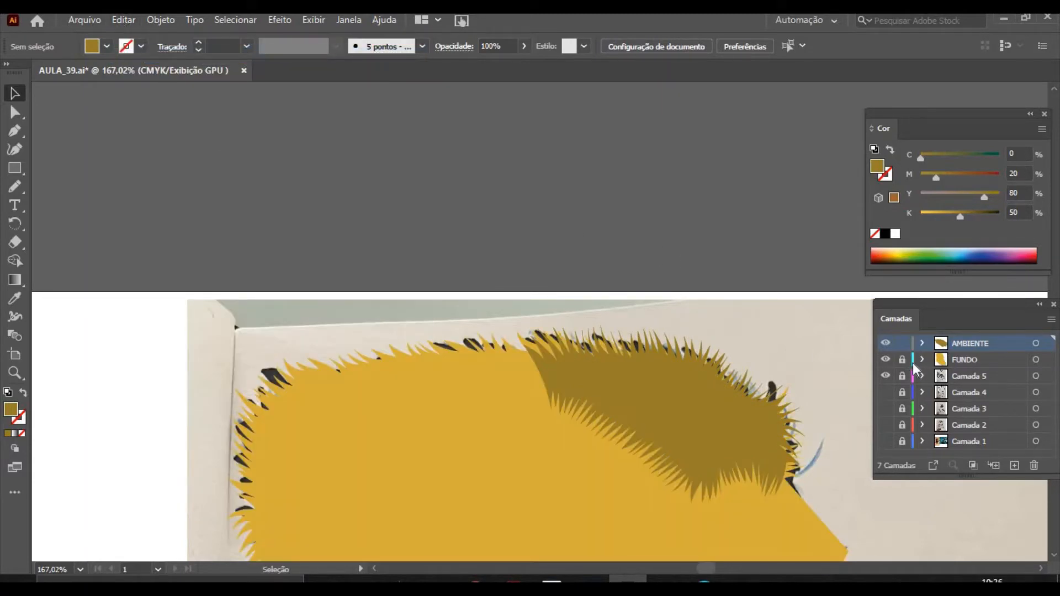
# Hide the FUNDO layer and draw a zigzag fur line with the Pencil along the upper edge of the unshaded mane area.
pyautogui.click(886, 360)
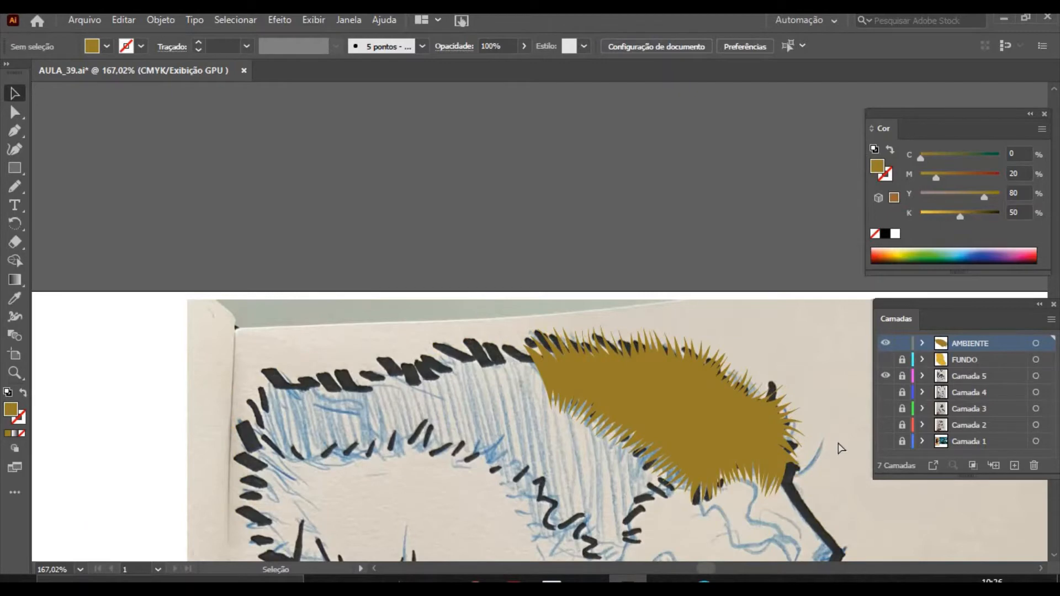
pyautogui.hotkey('ctrl', '-')
pyautogui.hotkey('ctrl', '-')
pyautogui.hotkey('ctrl', '-')
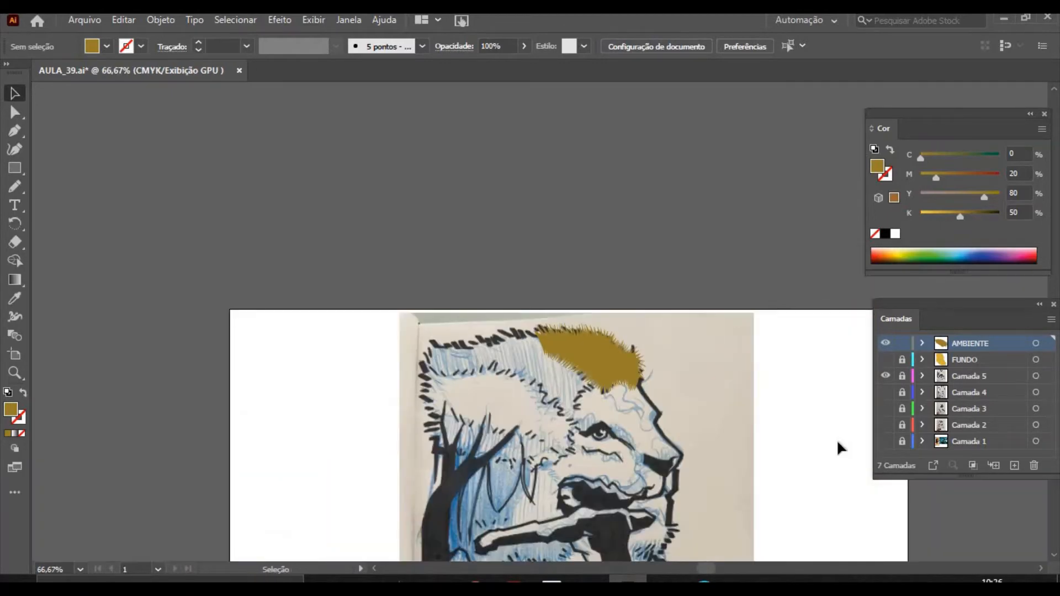
pyautogui.click(15, 373)
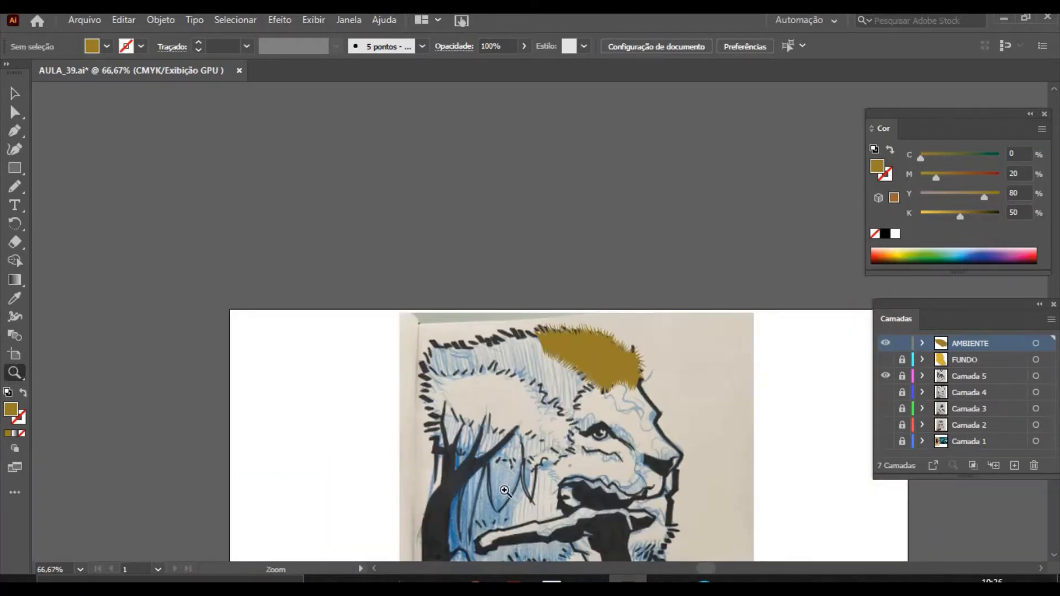
pyautogui.click(480, 471)
pyautogui.click(607, 252)
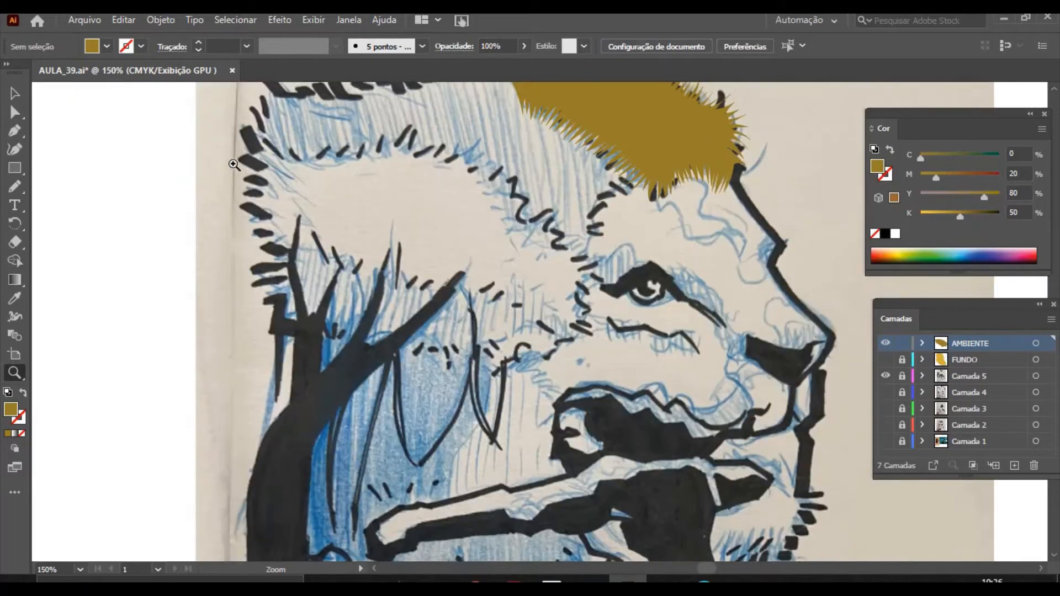
pyautogui.click(16, 186)
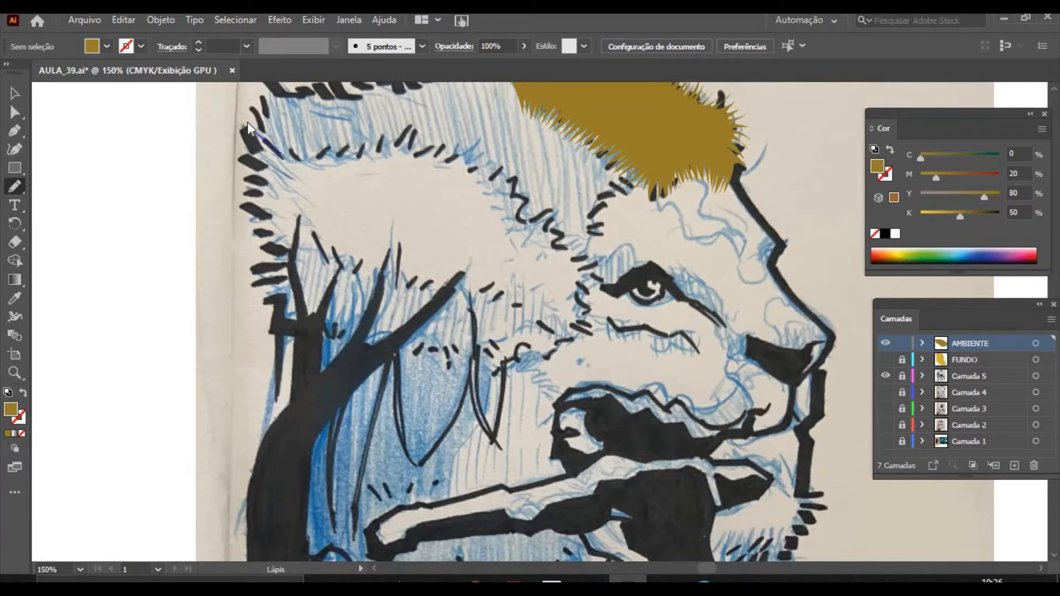
pyautogui.moveTo(280, 141)
pyautogui.mouseDown()
pyautogui.moveTo(290, 157)
pyautogui.moveTo(312, 159)
pyautogui.moveTo(339, 140)
pyautogui.moveTo(359, 148)
pyautogui.moveTo(409, 127)
pyautogui.moveTo(483, 134)
pyautogui.moveTo(491, 148)
pyautogui.mouseUp()
pyautogui.moveTo(486, 166); pyautogui.dragTo(497, 151)
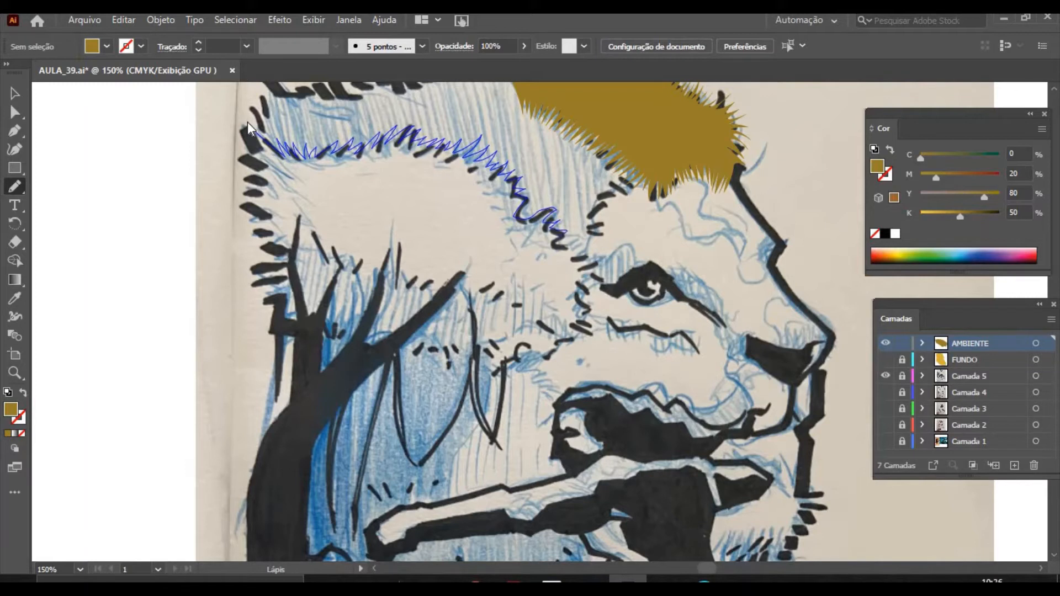
pyautogui.moveTo(557, 229); pyautogui.dragTo(564, 241)
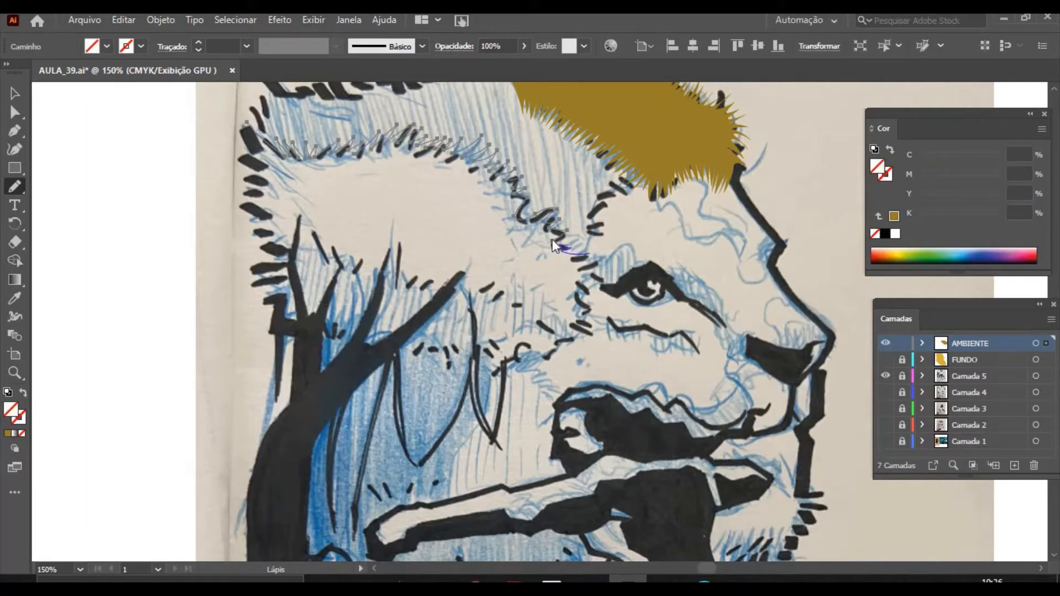
# Continue the zigzag fur line down the cheek, back across the tree branches and up the back of the mane to close the shape.
pyautogui.moveTo(588, 254)
pyautogui.mouseDown()
pyautogui.moveTo(576, 271)
pyautogui.moveTo(600, 264)
pyautogui.moveTo(588, 310)
pyautogui.moveTo(575, 310)
pyautogui.moveTo(572, 339)
pyautogui.mouseUp()
pyautogui.moveTo(572, 339)
pyautogui.mouseDown()
pyautogui.moveTo(510, 380)
pyautogui.moveTo(487, 369)
pyautogui.moveTo(478, 348)
pyautogui.moveTo(423, 350)
pyautogui.moveTo(372, 332)
pyautogui.mouseUp()
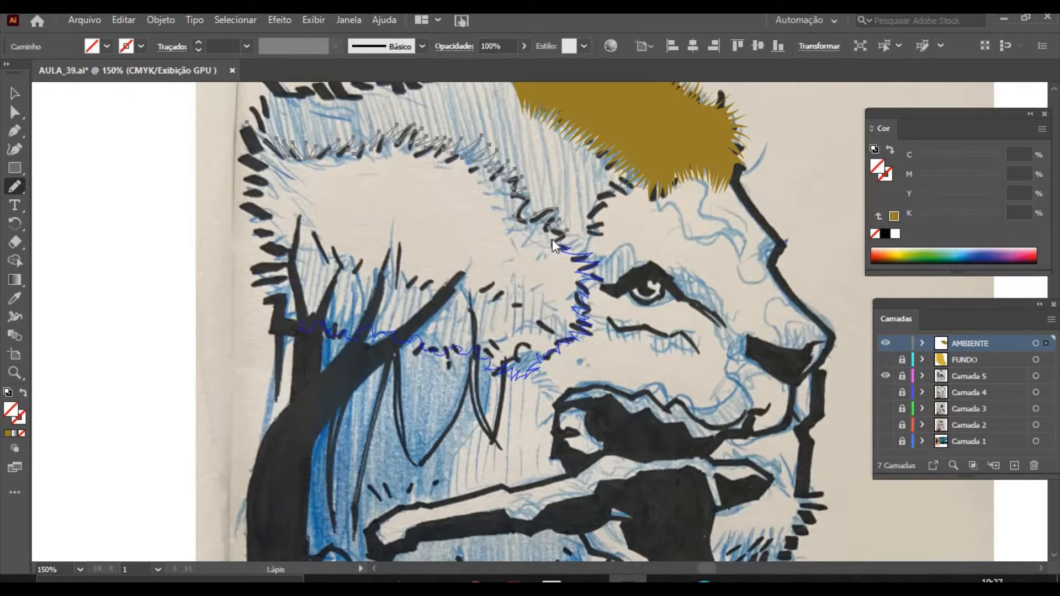
pyautogui.moveTo(260, 300); pyautogui.dragTo(285, 288)
pyautogui.moveTo(265, 247)
pyautogui.mouseDown()
pyautogui.moveTo(275, 234)
pyautogui.moveTo(252, 215)
pyautogui.mouseUp()
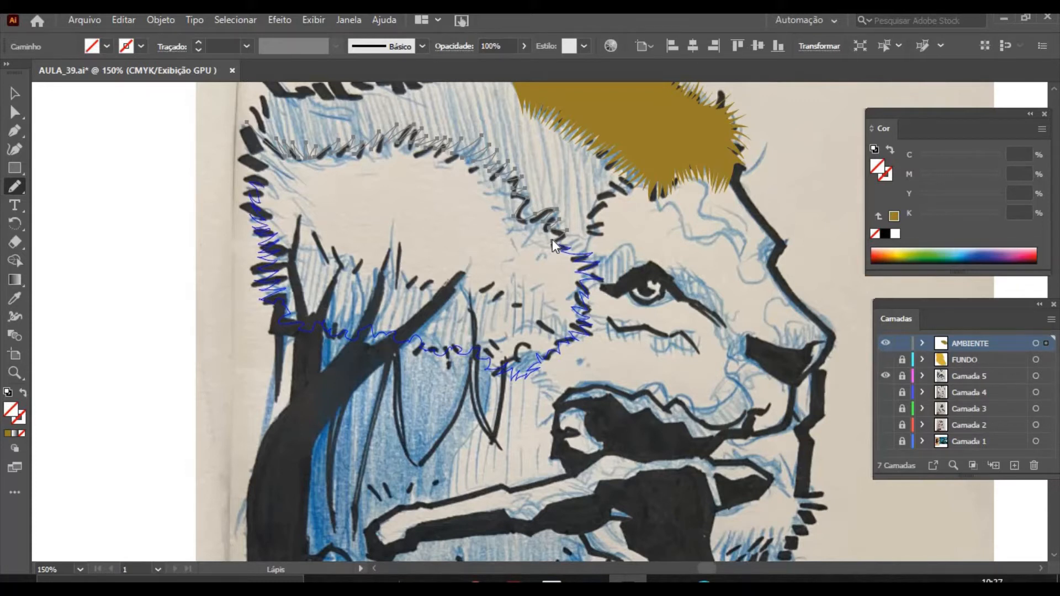
pyautogui.moveTo(251, 185); pyautogui.dragTo(250, 182)
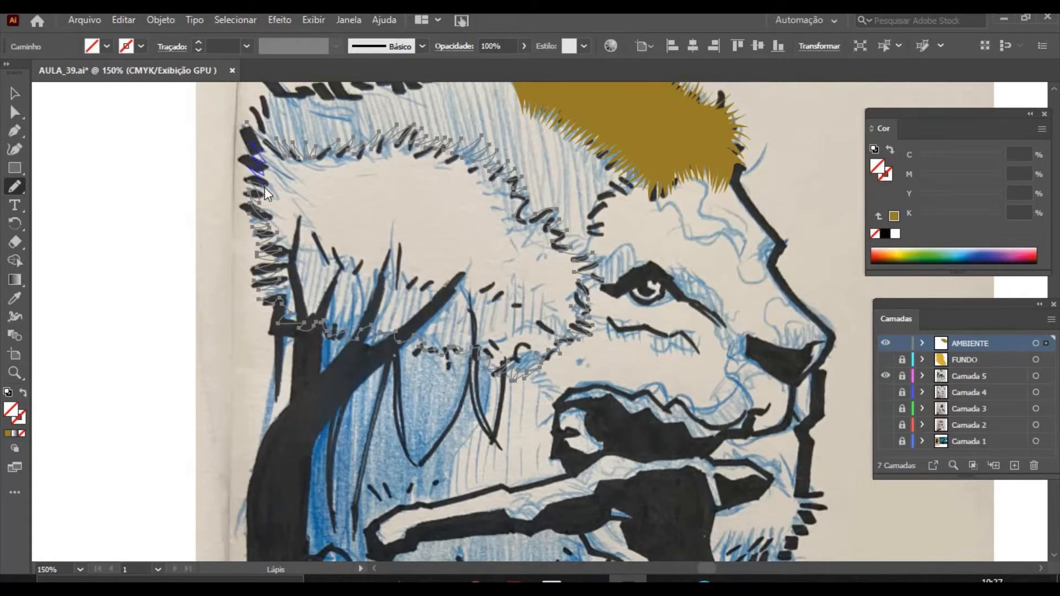
pyautogui.moveTo(264, 188); pyautogui.dragTo(264, 188)
# Copy the dark mane patch's fill to the new fur shape with the Eyedropper, lighten it to K 0%, and deselect it.
pyautogui.click(14, 299)
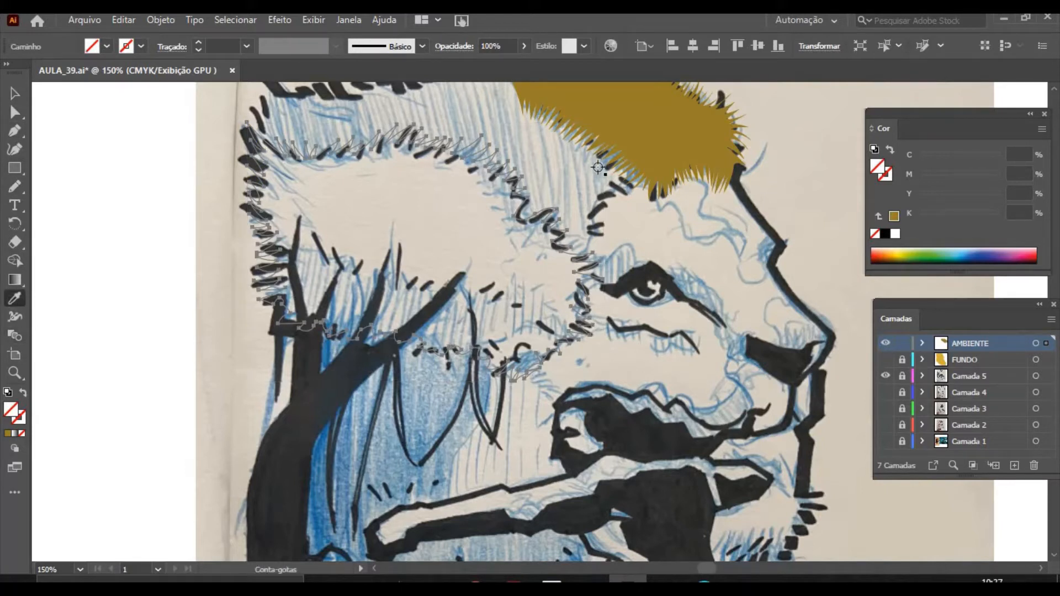
pyautogui.click(674, 154)
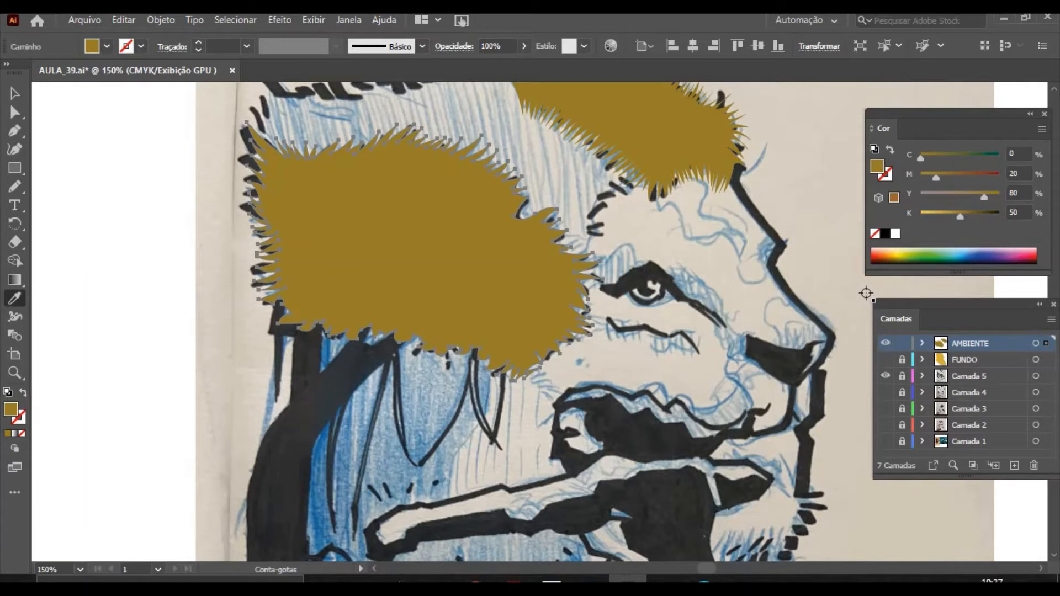
pyautogui.moveTo(960, 217); pyautogui.dragTo(917, 216)
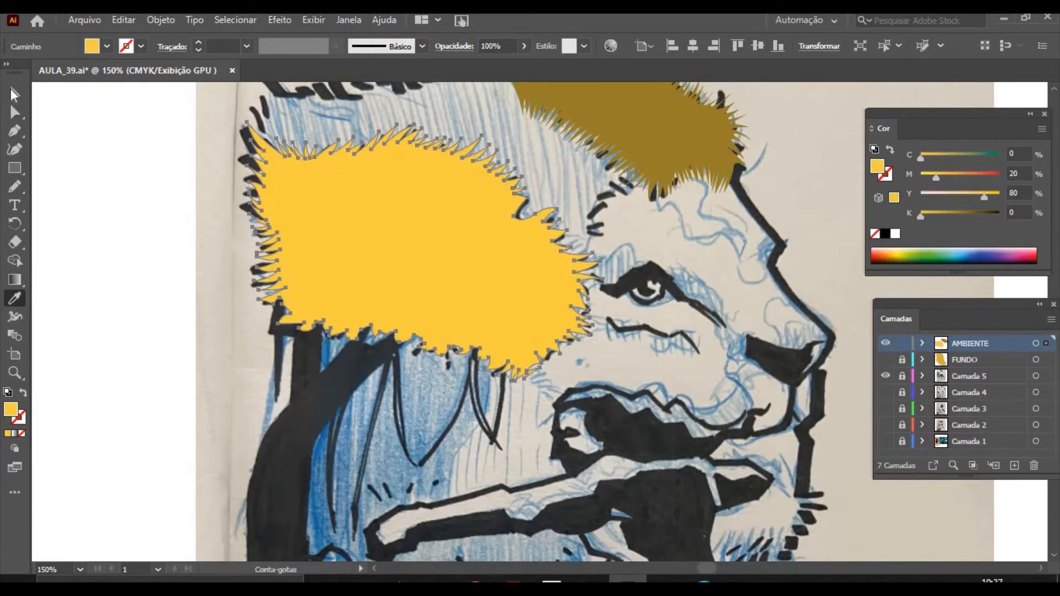
pyautogui.press('v')
pyautogui.click(95, 176)
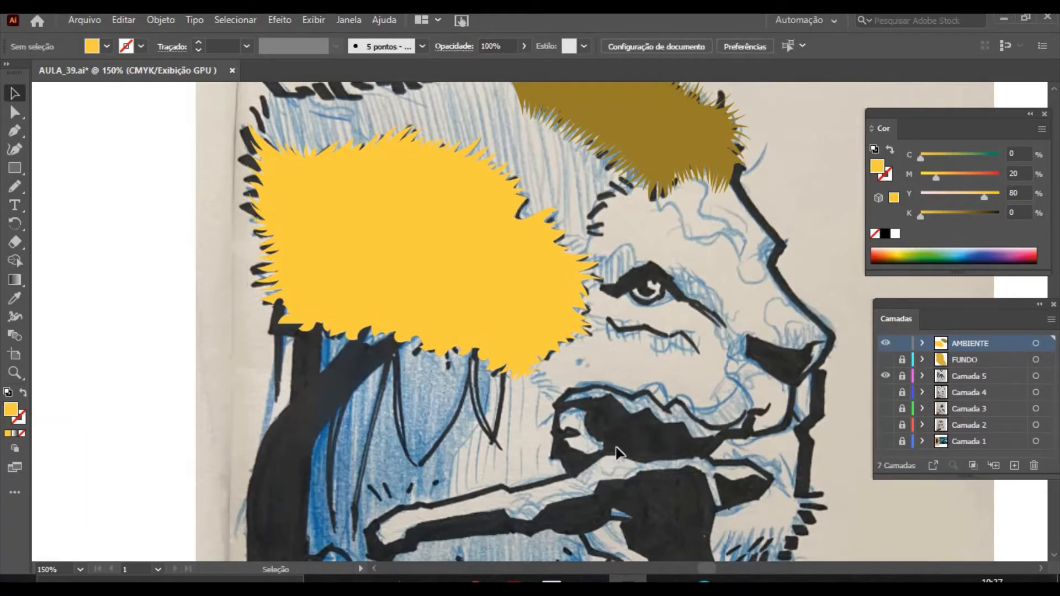
# Check the light mane patch against the FUNDO silhouette, then hide the FUNDO and AMBIENTE layers and examine the whole sketch.
pyautogui.hotkey('ctrl', '-')
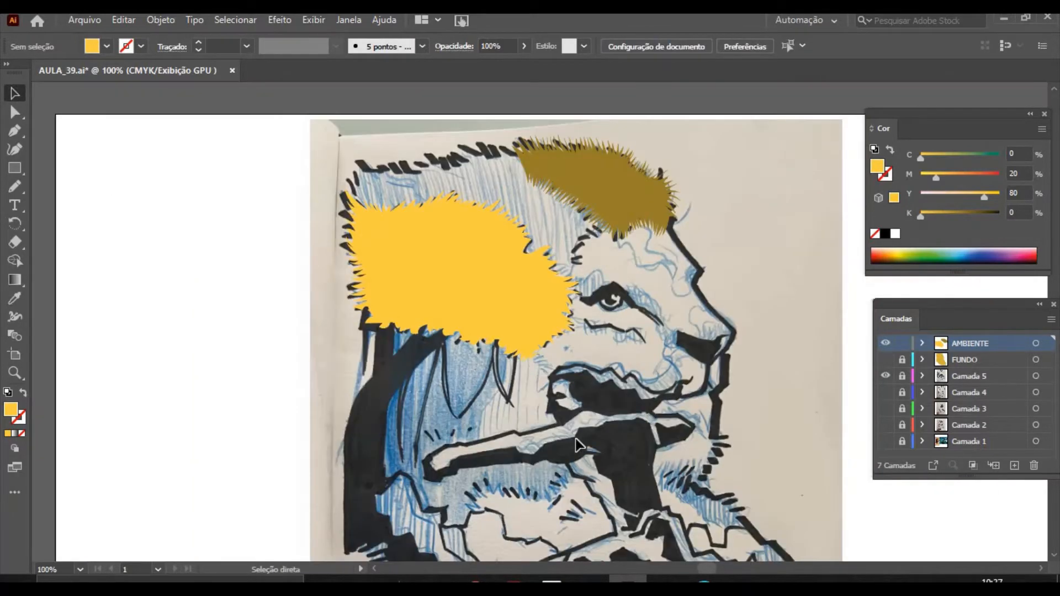
pyautogui.click(885, 360)
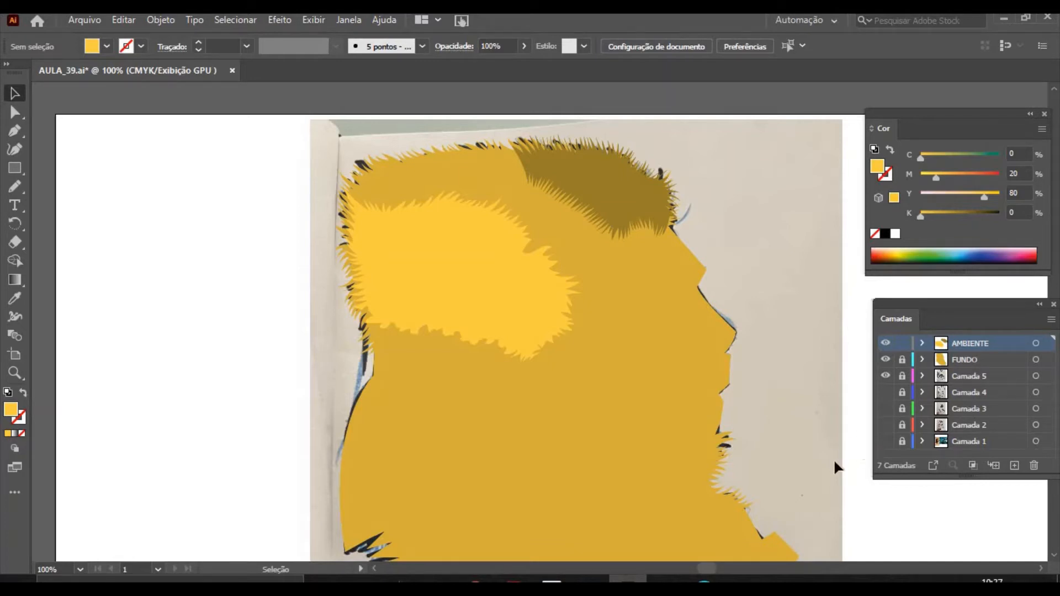
pyautogui.click(886, 359)
pyautogui.click(885, 343)
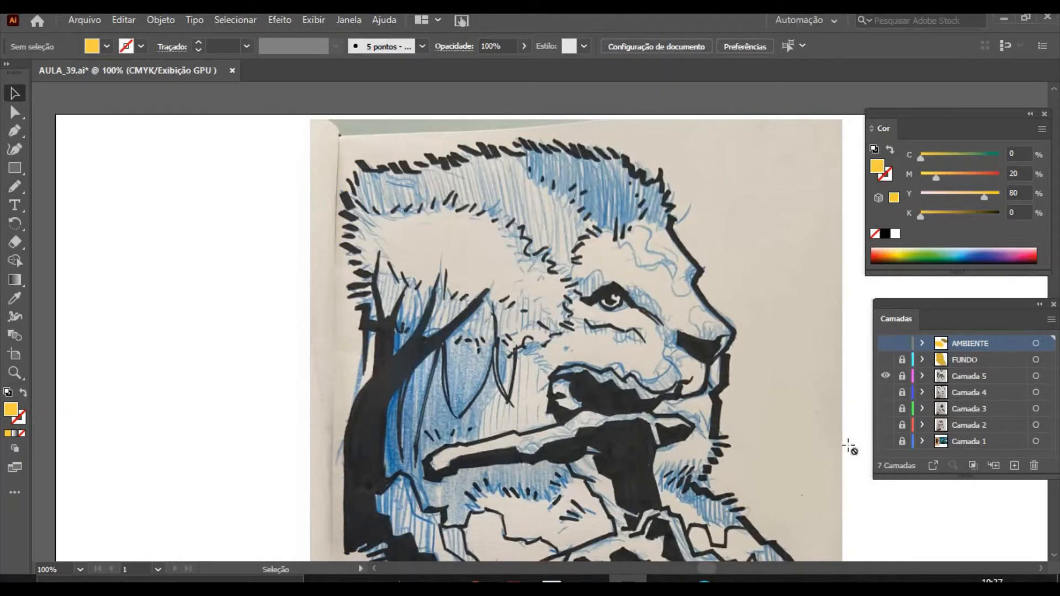
pyautogui.click(15, 372)
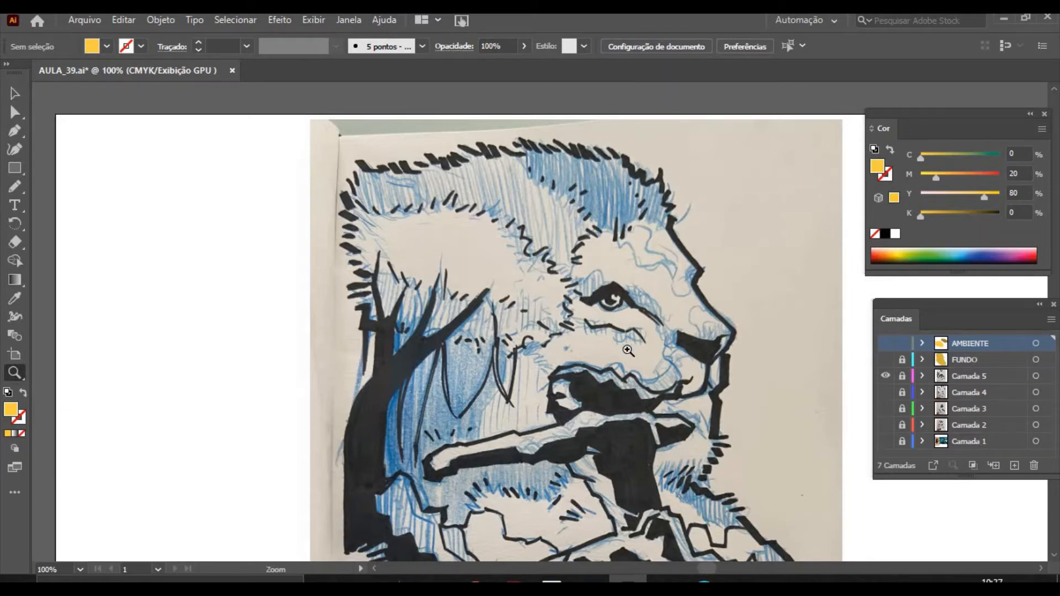
pyautogui.hotkey('ctrl', '-')
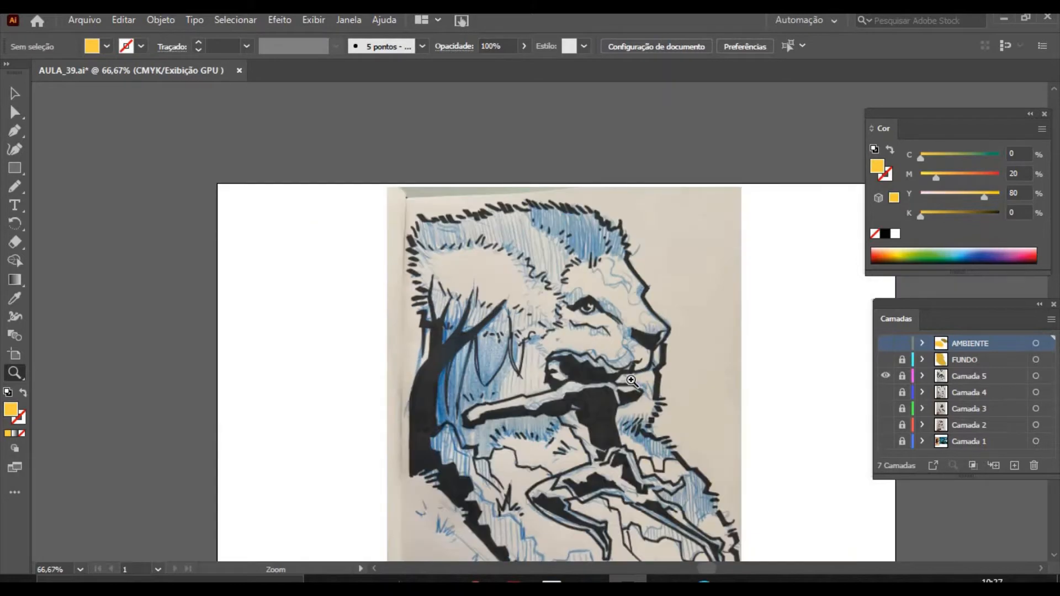
pyautogui.hotkey('ctrl', '-')
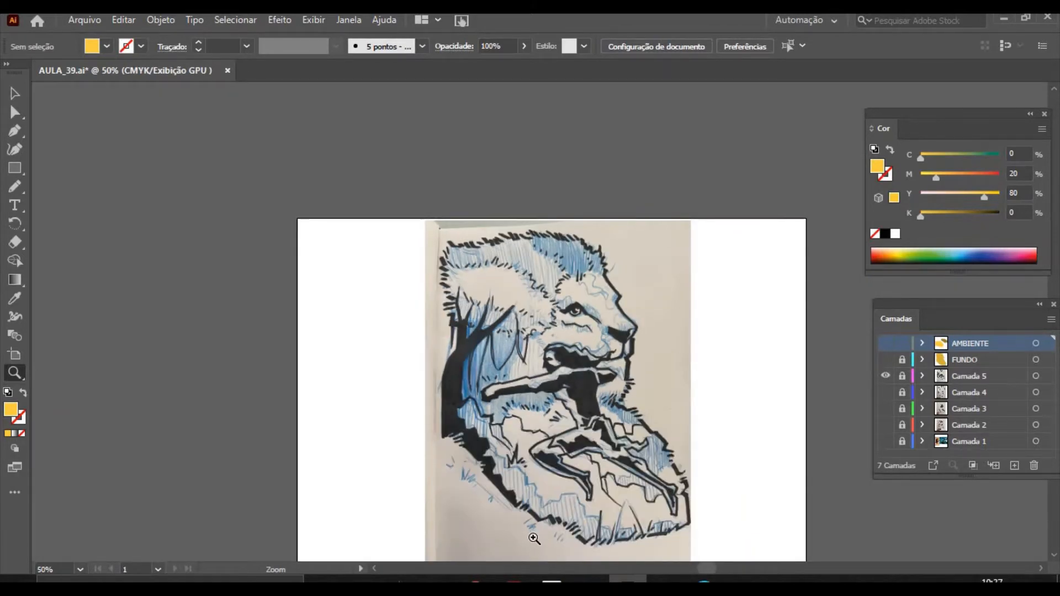
# Show the AMBIENTE layer and start a yellow Pen shape at the tree trunk's outer edge, tracing over the first rock hump beside it.
pyautogui.click(536, 538)
pyautogui.click(696, 224)
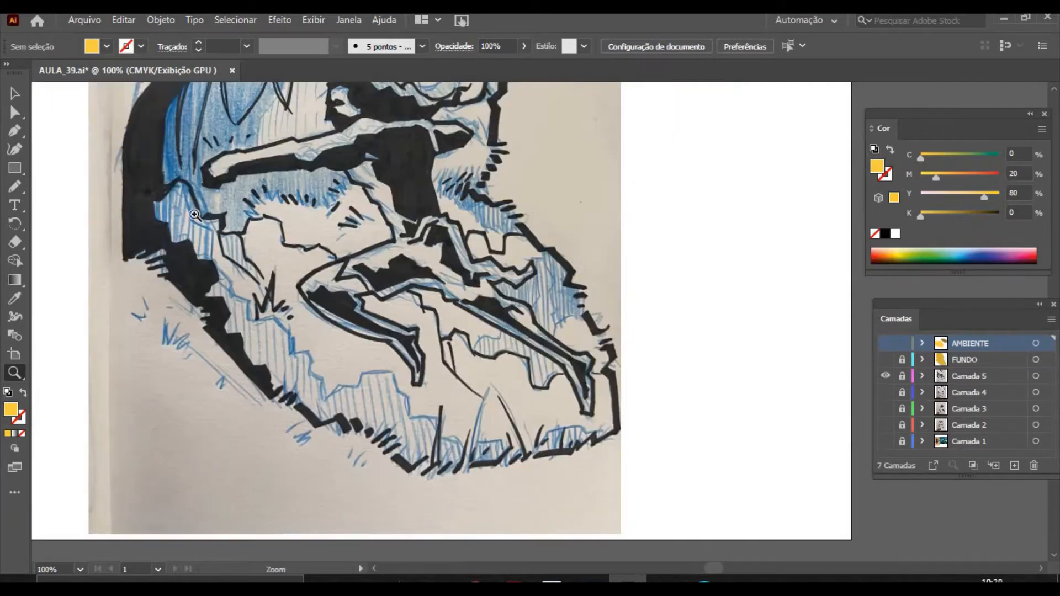
pyautogui.click(15, 132)
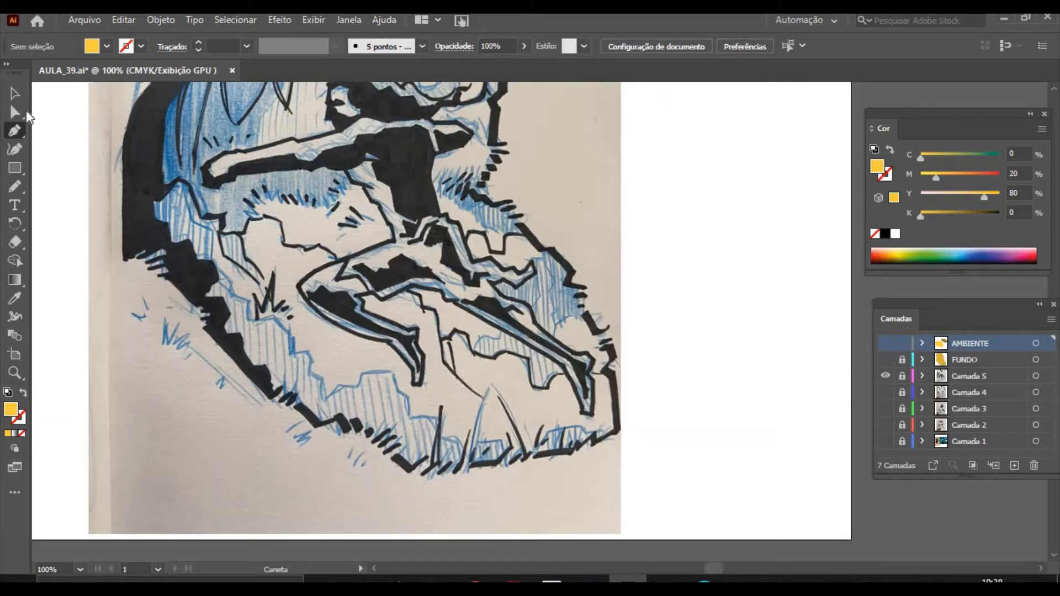
pyautogui.click(15, 131)
pyautogui.click(892, 343)
pyautogui.click(120, 195)
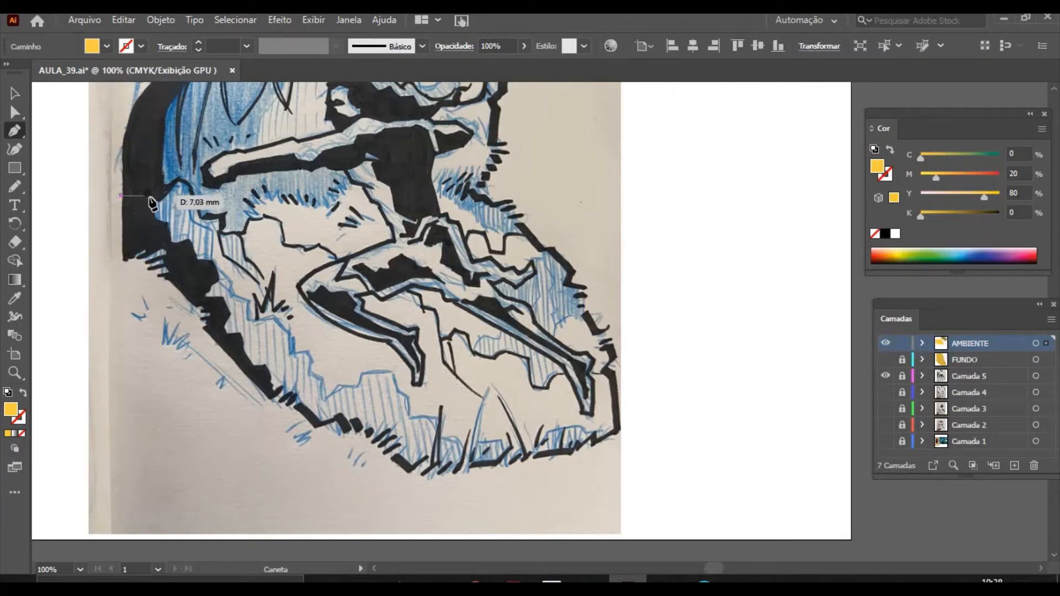
pyautogui.click(158, 200)
pyautogui.click(175, 181)
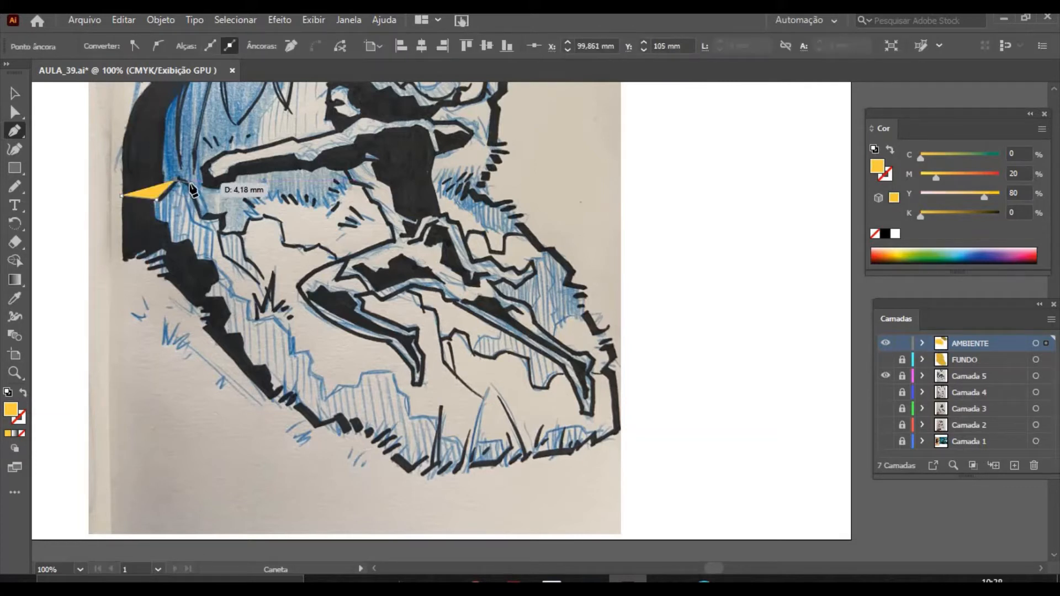
pyautogui.click(188, 183)
pyautogui.click(200, 213)
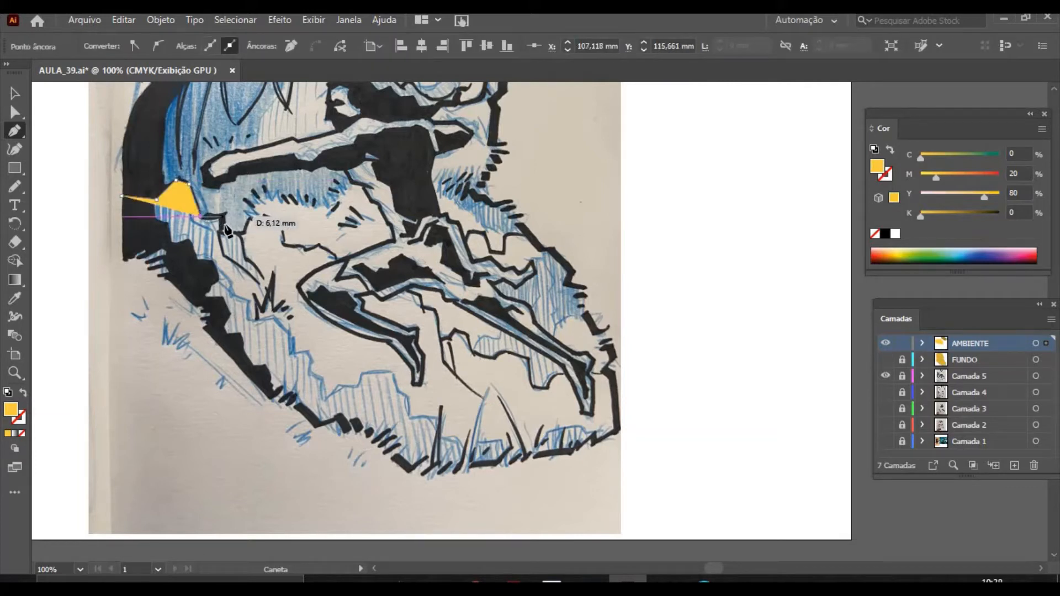
# Continue the yellow rock shape with the Pen along the stepped rock ledges up to the running man's front knee.
pyautogui.click(221, 214)
pyautogui.click(223, 231)
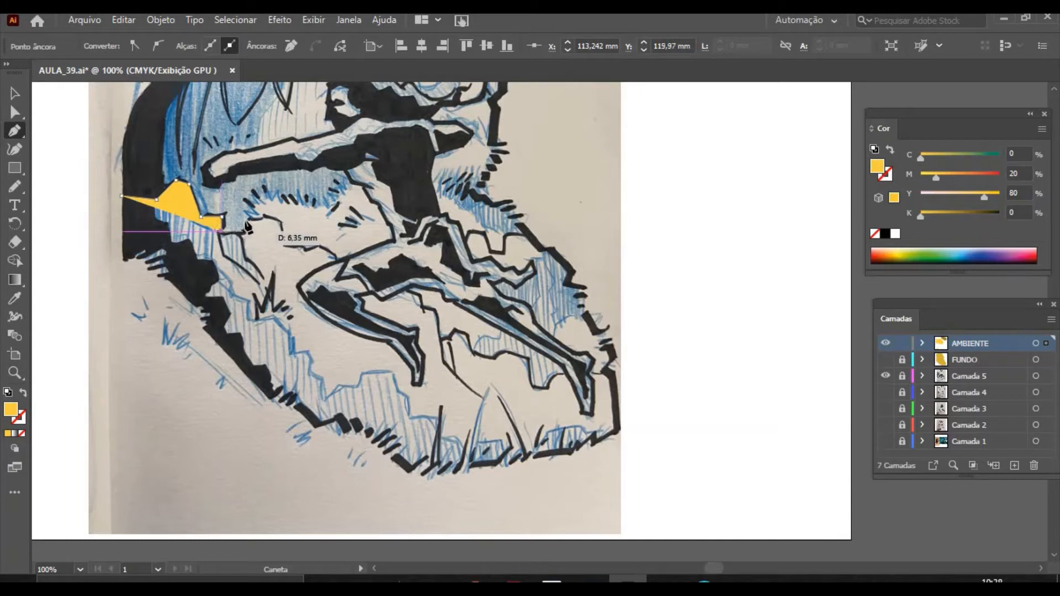
pyautogui.click(243, 232)
pyautogui.click(248, 221)
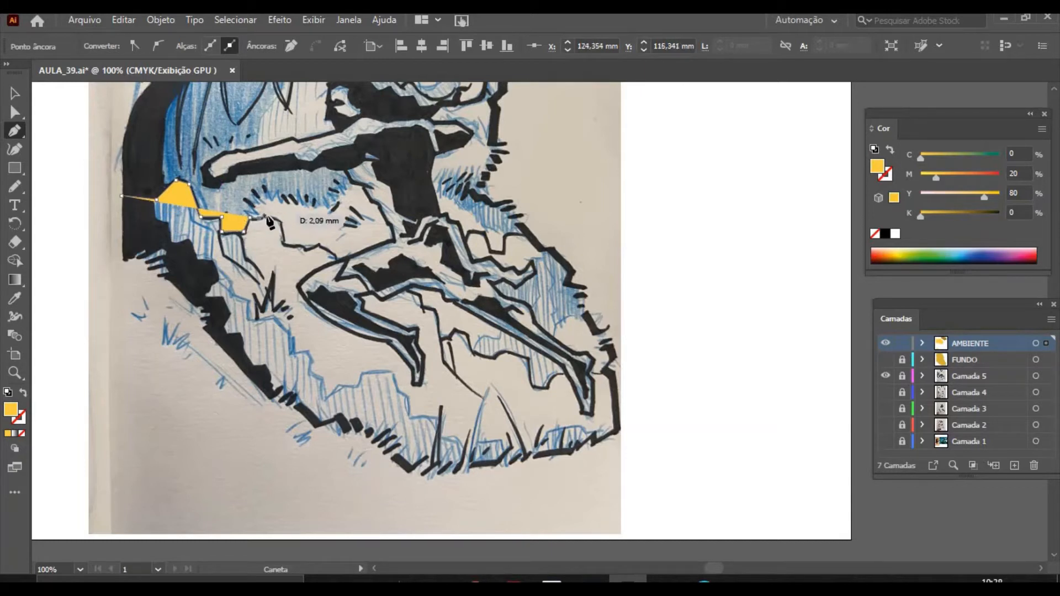
pyautogui.click(281, 221)
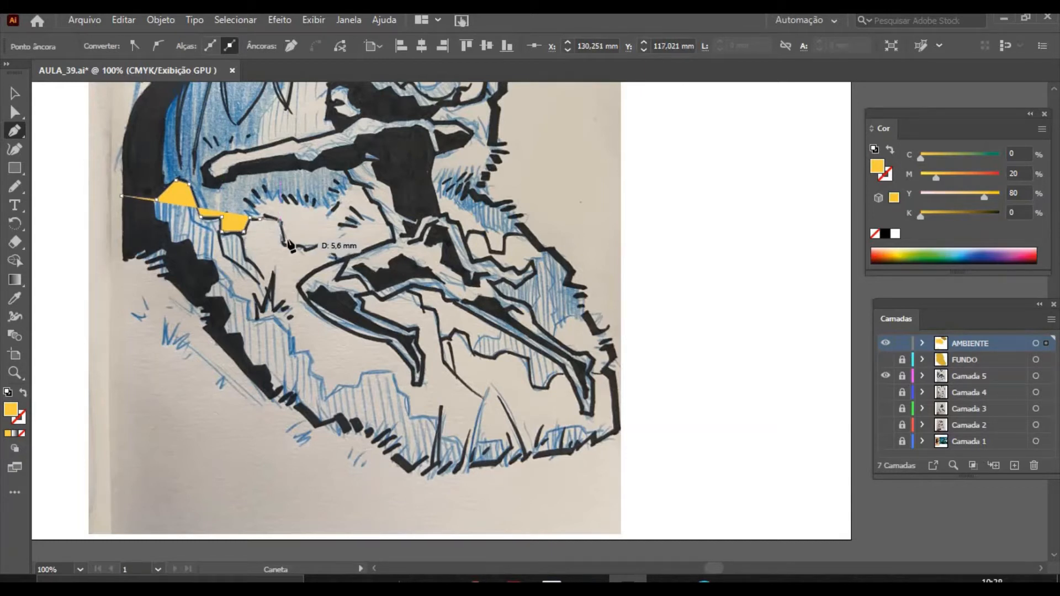
pyautogui.click(285, 236)
pyautogui.click(303, 249)
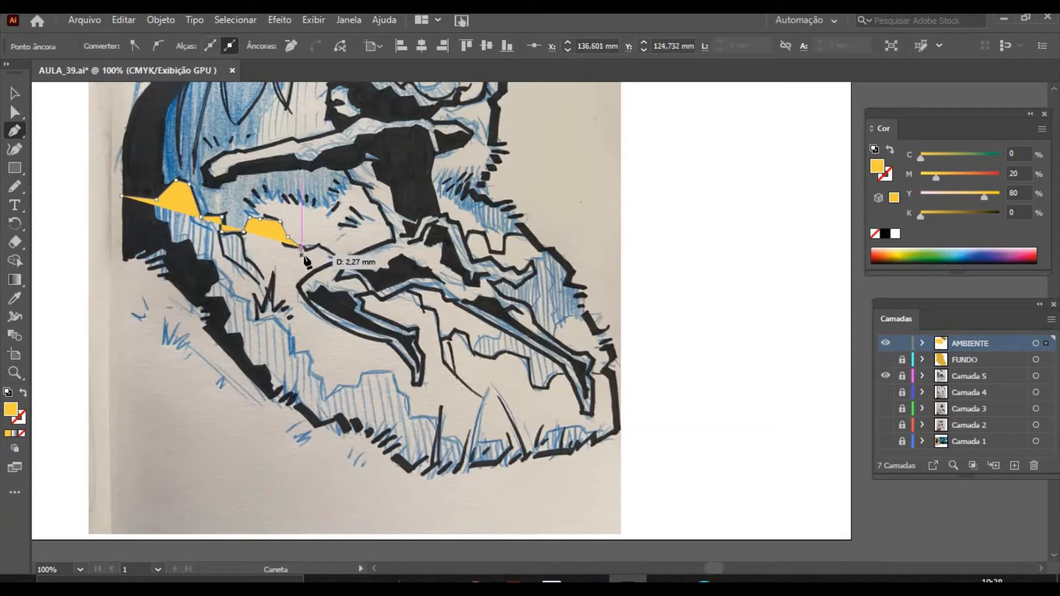
pyautogui.click(320, 247)
pyautogui.click(343, 259)
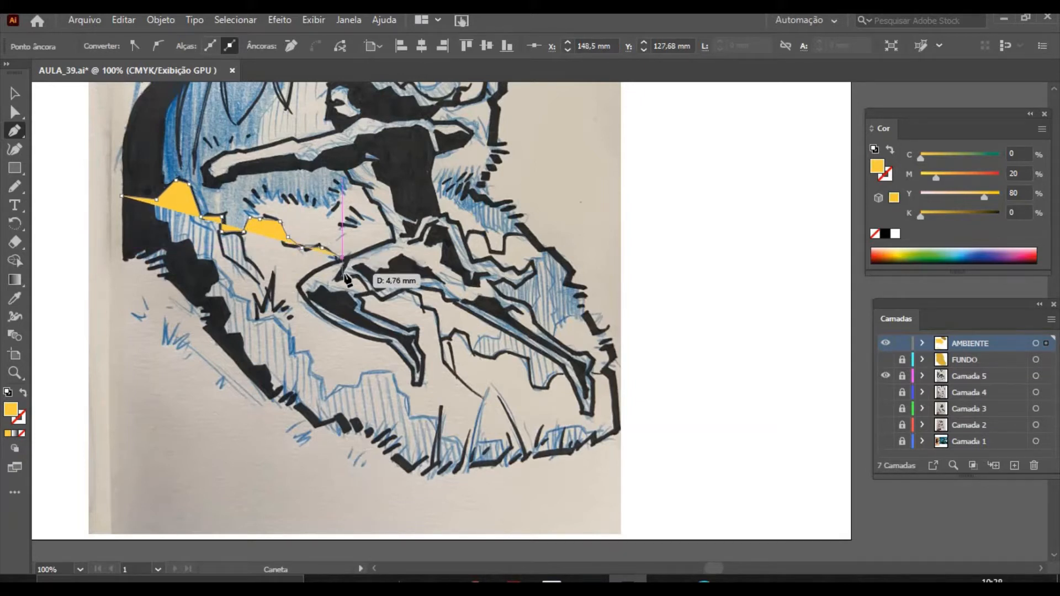
# Continue the yellow shape's edge beneath the man's thigh and down the rock ledge between his legs.
pyautogui.click(343, 274)
pyautogui.click(375, 283)
pyautogui.click(390, 276)
pyautogui.click(420, 291)
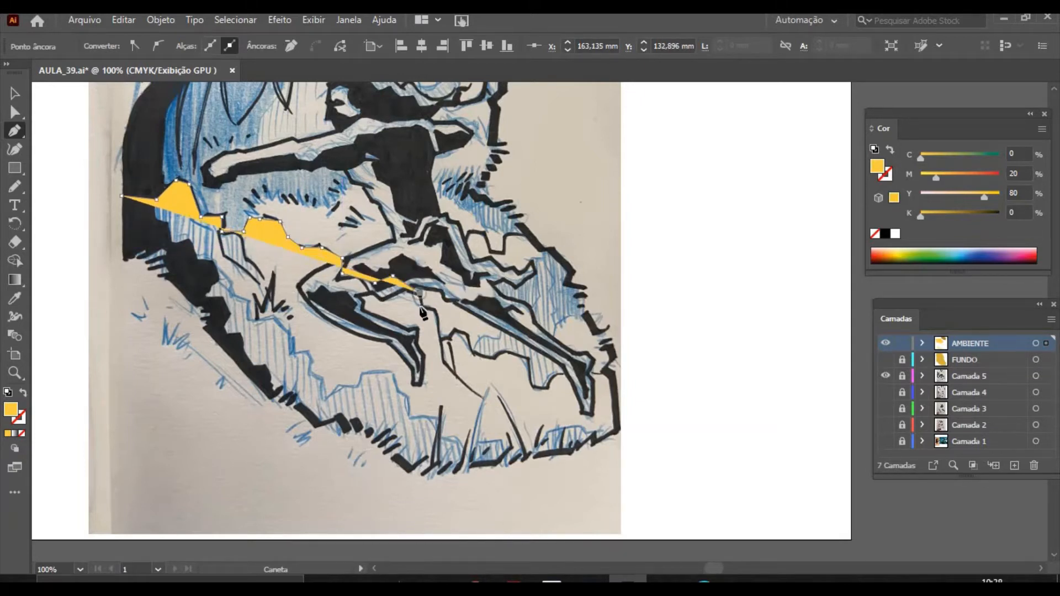
pyautogui.click(421, 307)
pyautogui.click(436, 312)
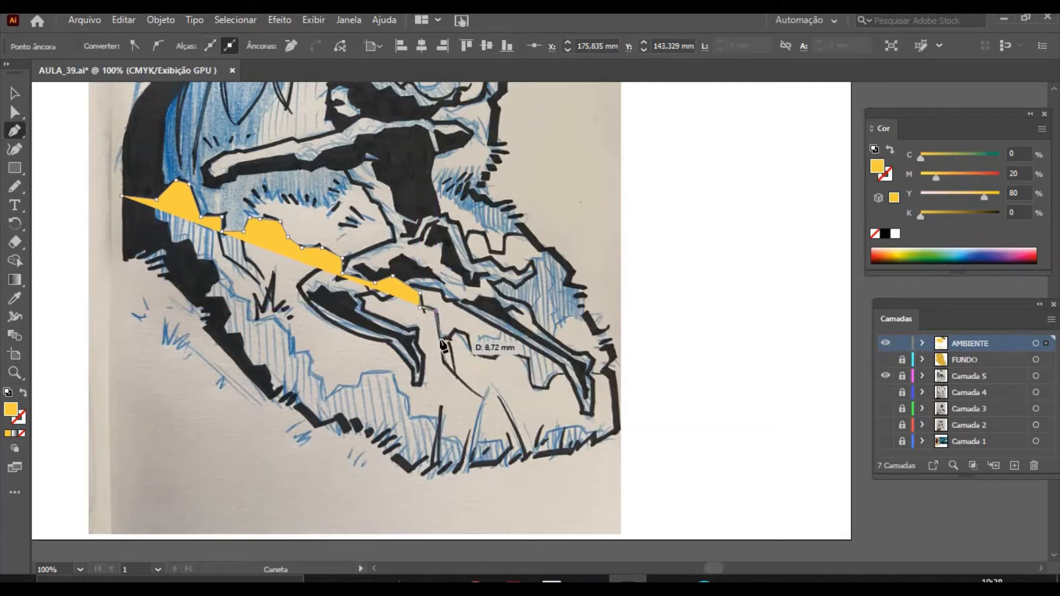
pyautogui.click(439, 338)
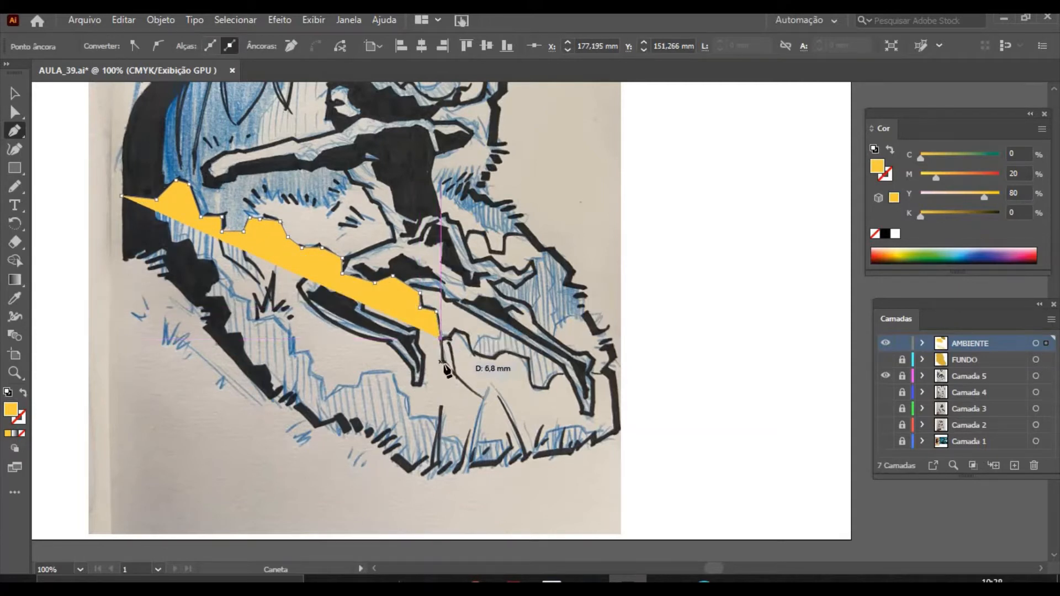
pyautogui.click(445, 365)
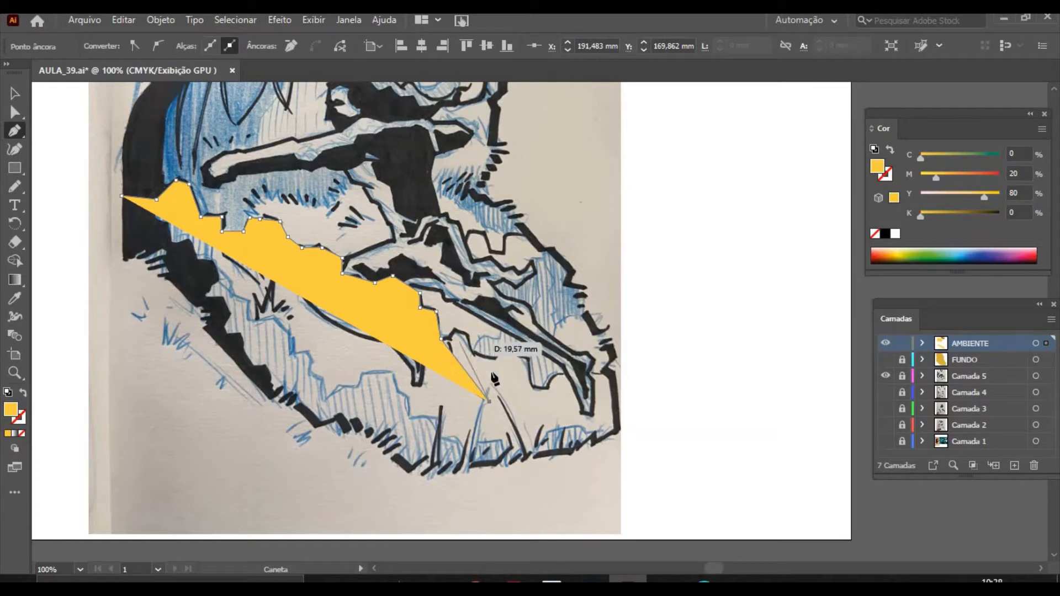
pyautogui.press('ctrl')
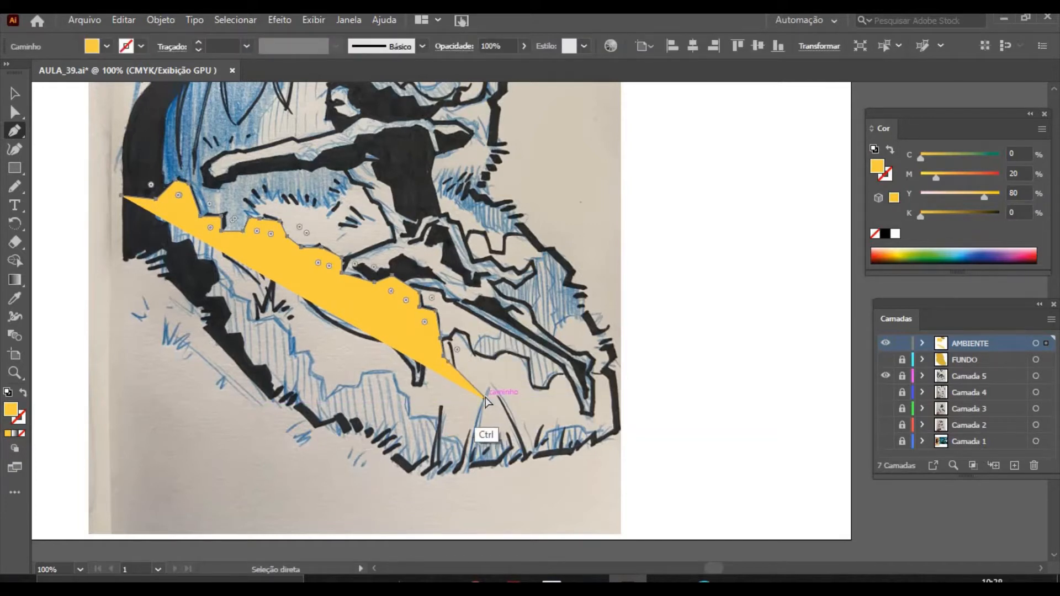
pyautogui.moveTo(488, 398); pyautogui.dragTo(485, 398)
pyautogui.hotkey('ctrl', 'z')
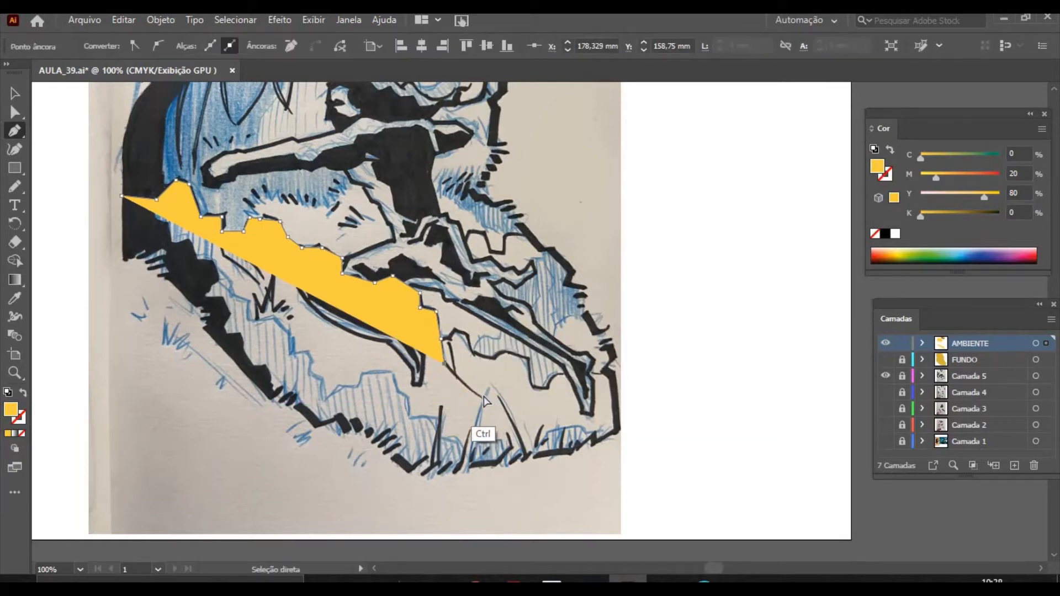
pyautogui.hotkey('ctrl', 'z')
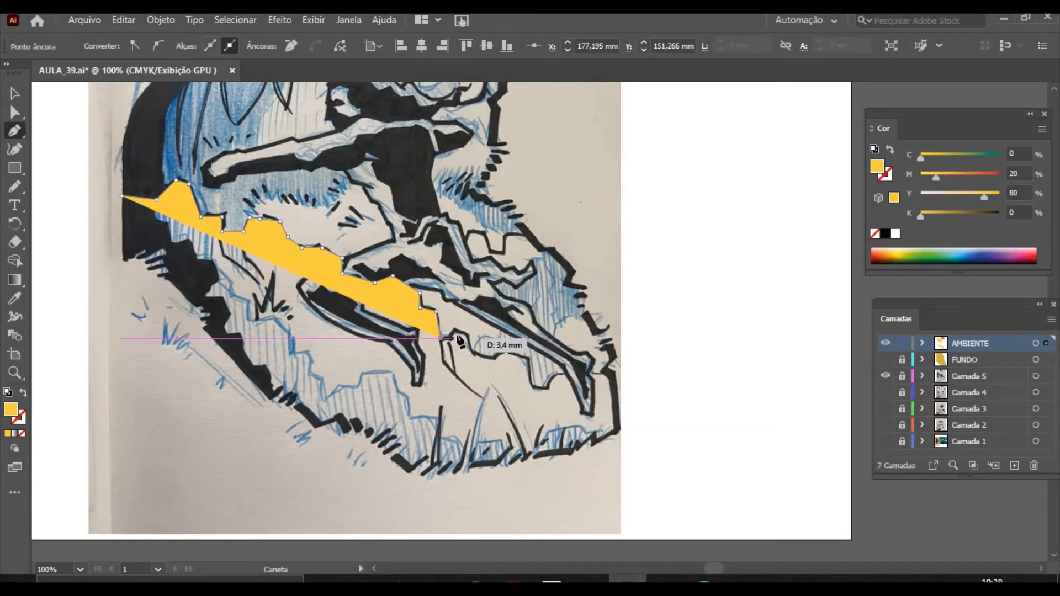
# Trace the yellow shape along the stepped rock ledges beneath the man's rear leg.
pyautogui.click(452, 339)
pyautogui.click(457, 330)
pyautogui.click(468, 335)
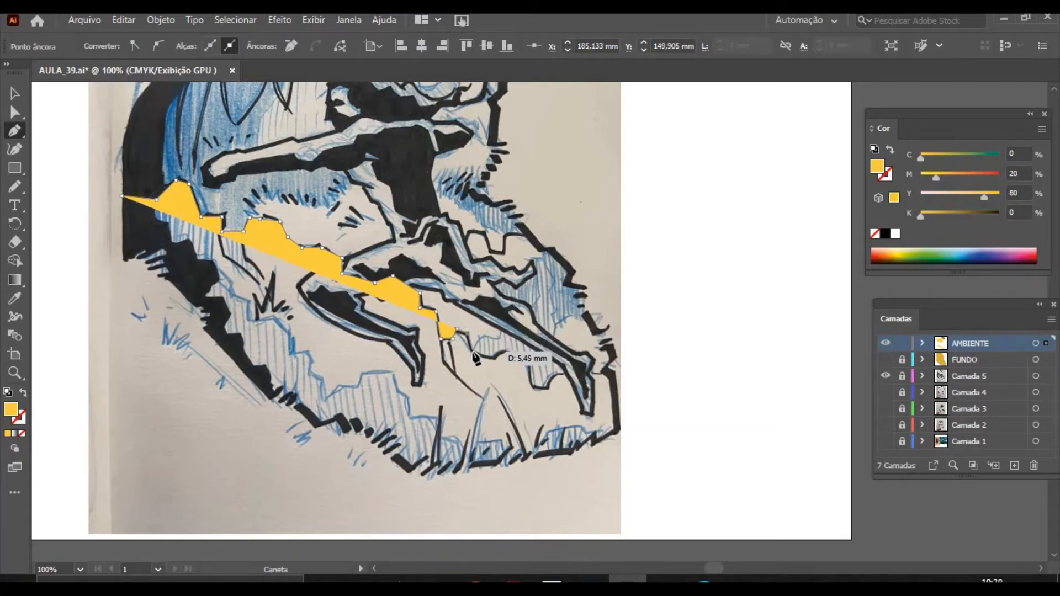
pyautogui.click(474, 353)
pyautogui.click(495, 357)
pyautogui.click(504, 352)
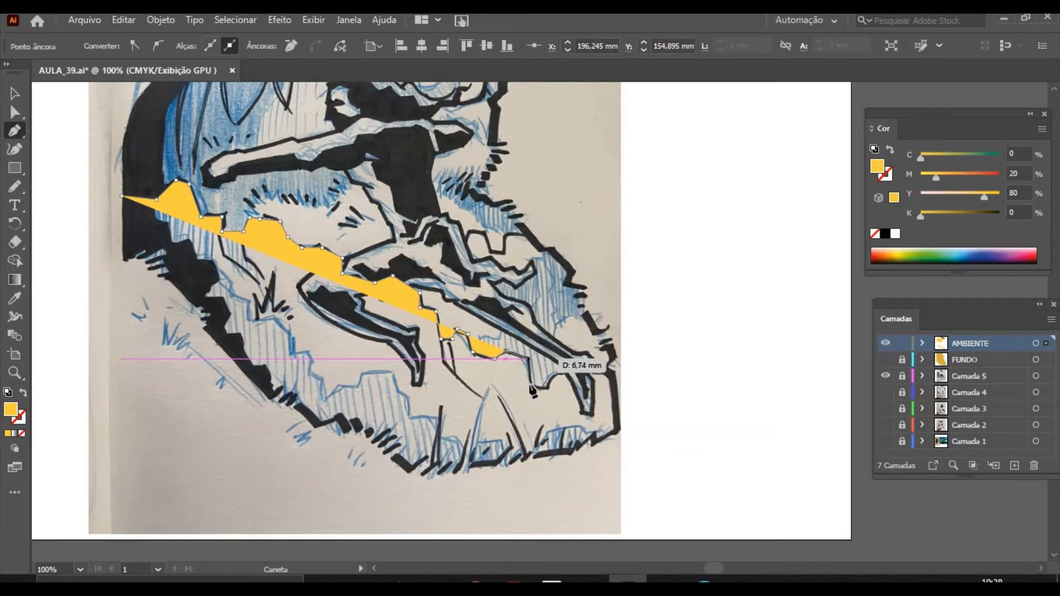
pyautogui.click(529, 360)
pyautogui.click(529, 386)
pyautogui.click(548, 387)
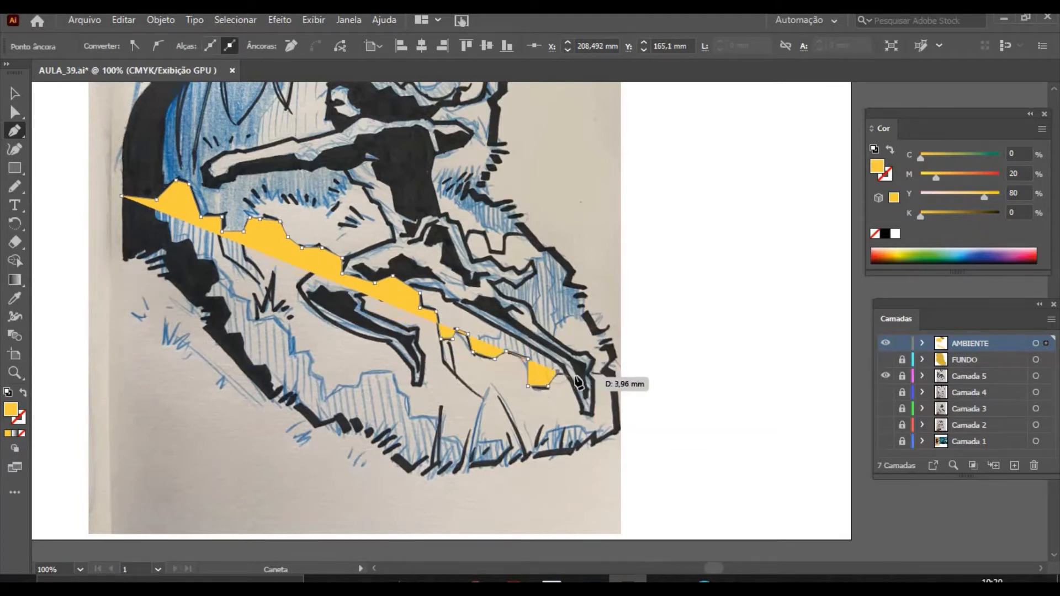
# Carry the yellow shape's outline around the rear foot and down the sketch's outer edge beyond it.
pyautogui.click(560, 374)
pyautogui.click(576, 334)
pyautogui.click(598, 330)
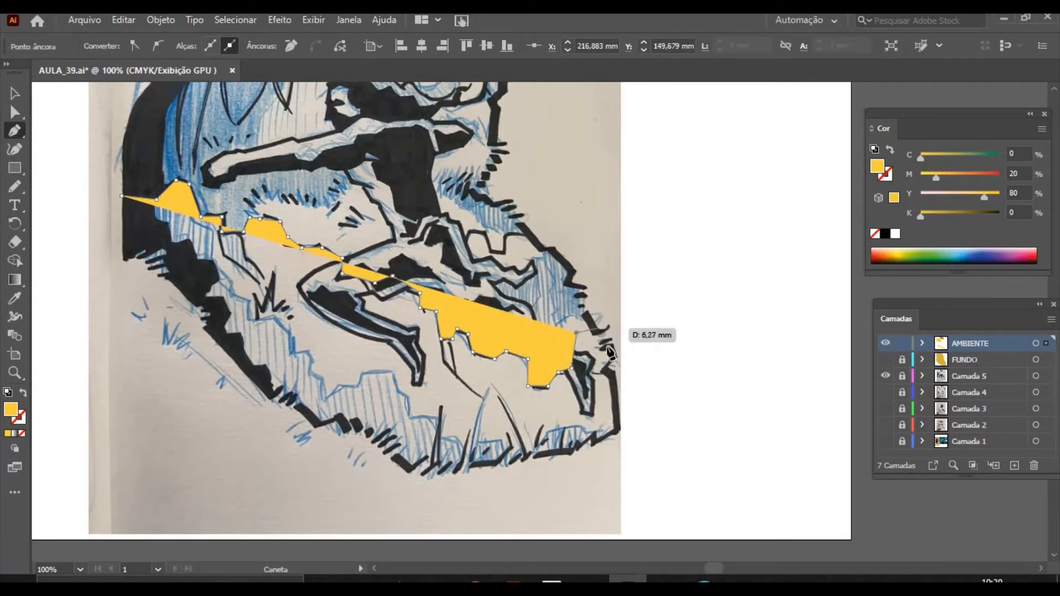
pyautogui.click(610, 351)
pyautogui.click(605, 373)
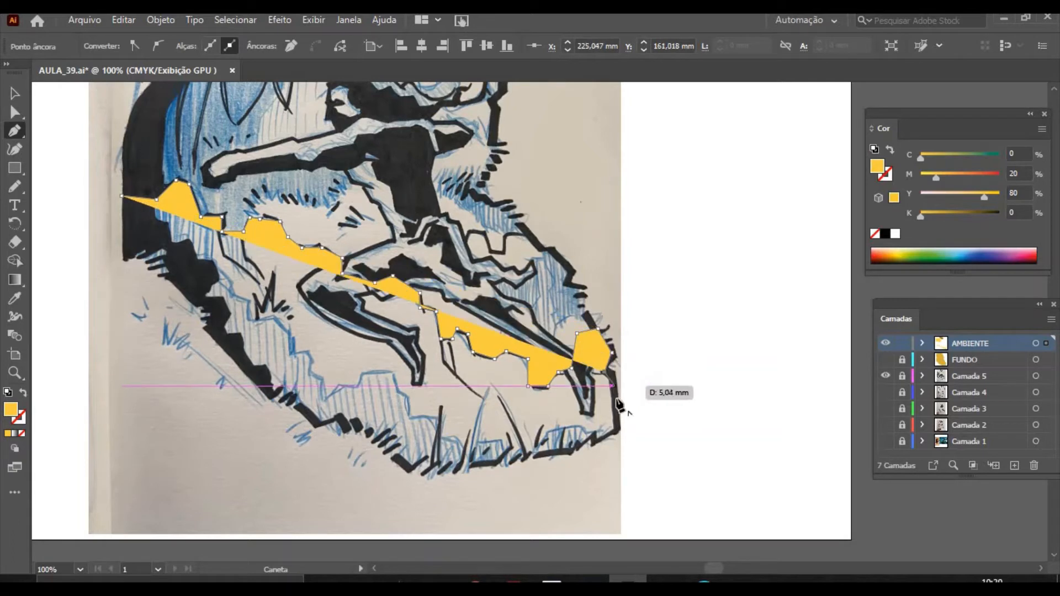
pyautogui.click(615, 386)
pyautogui.click(615, 424)
# Trace the yellow shape's lower edge along the grass line at the base of the rocks.
pyautogui.click(592, 443)
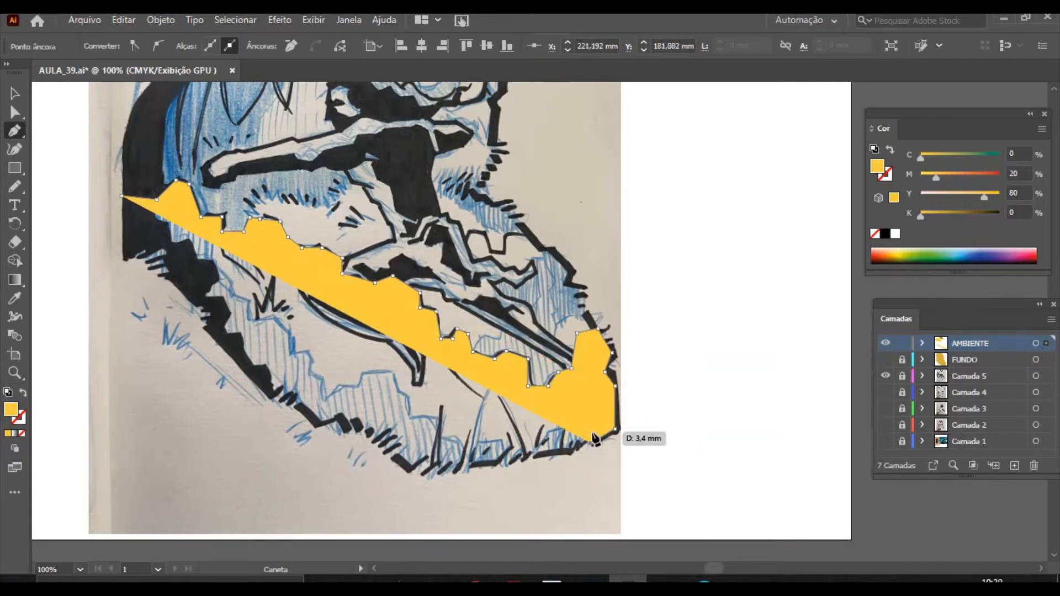
pyautogui.click(521, 459)
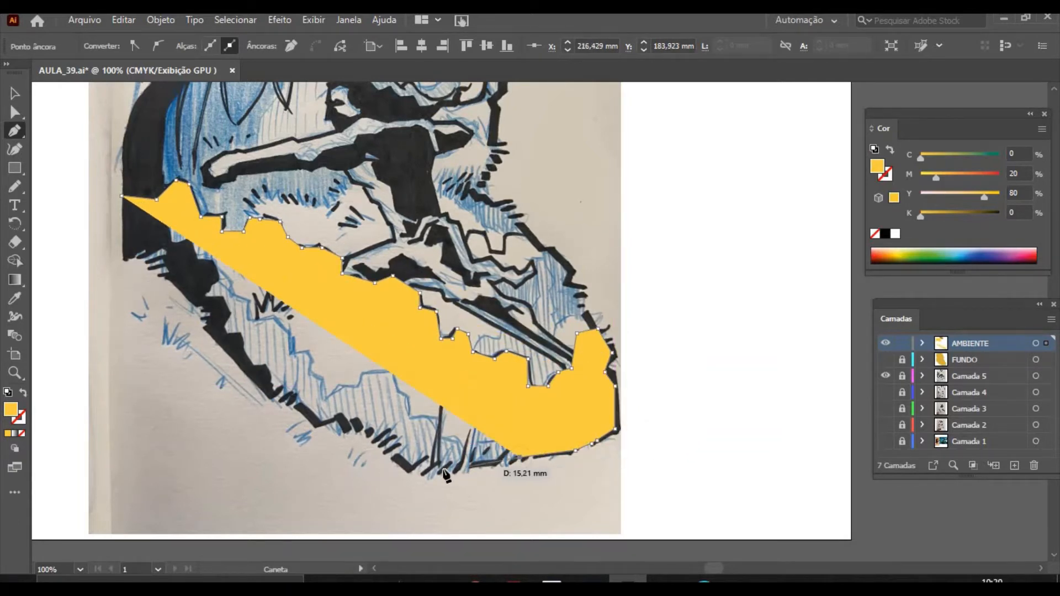
pyautogui.click(434, 472)
pyautogui.click(397, 460)
pyautogui.click(368, 430)
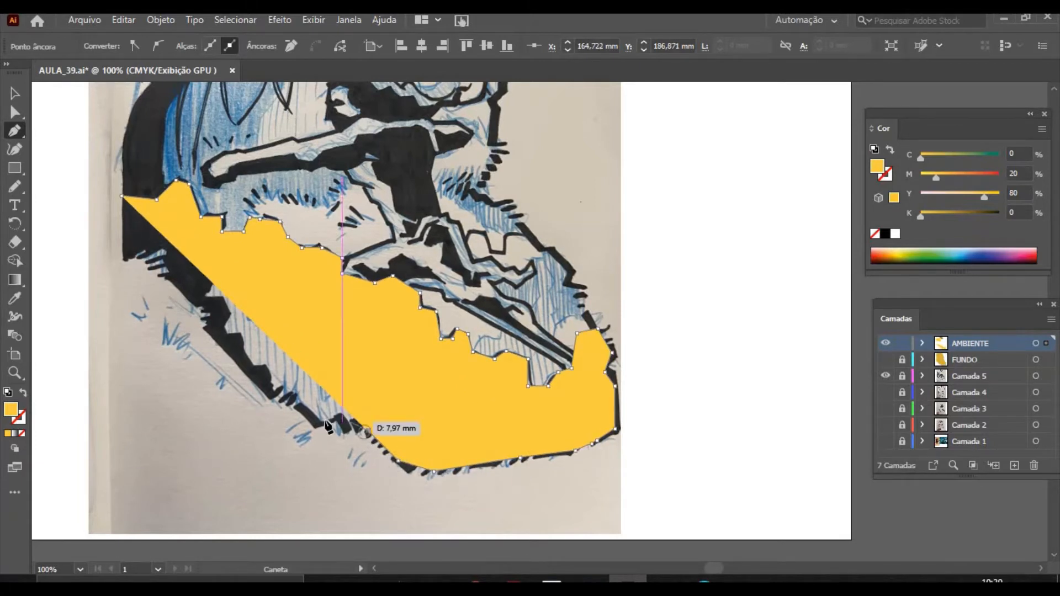
# Trace the lower slope back up to the base of the tree trunk and close the yellow rock shape.
pyautogui.click(328, 421)
pyautogui.click(291, 399)
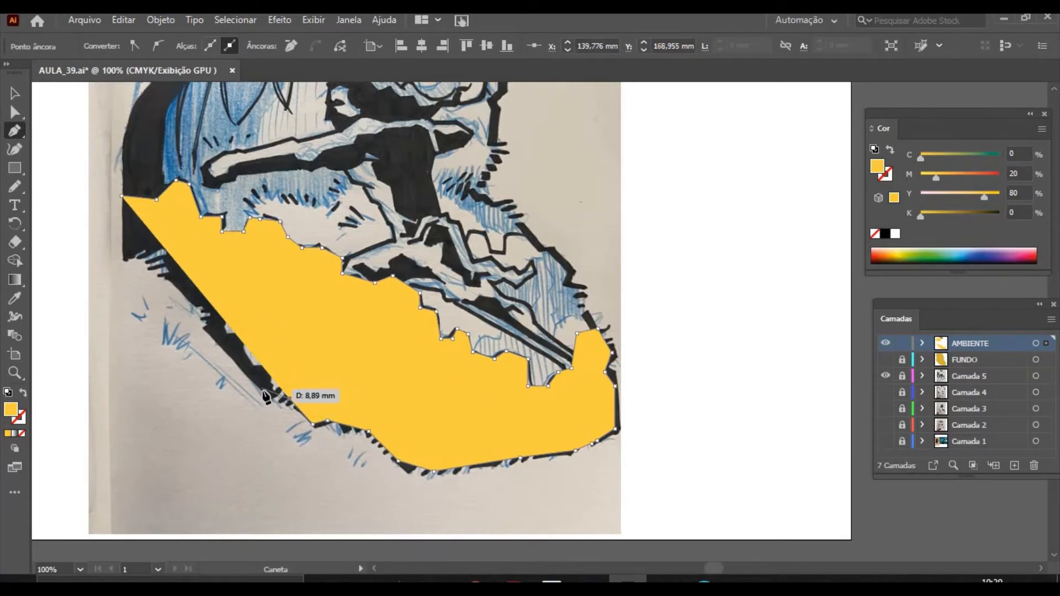
pyautogui.click(262, 391)
pyautogui.click(206, 330)
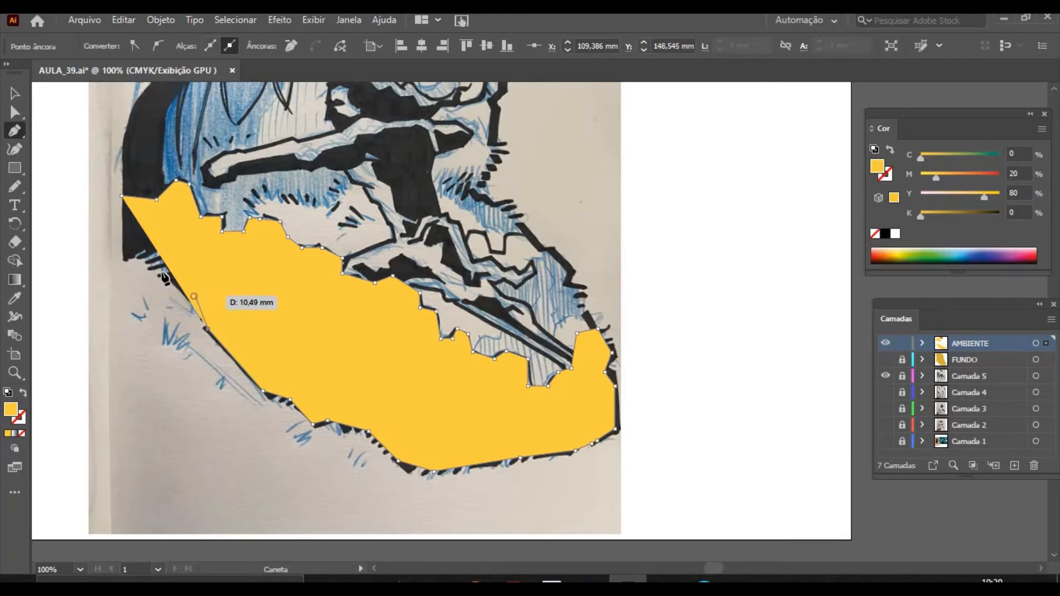
pyautogui.click(195, 297)
pyautogui.click(161, 272)
pyautogui.click(123, 261)
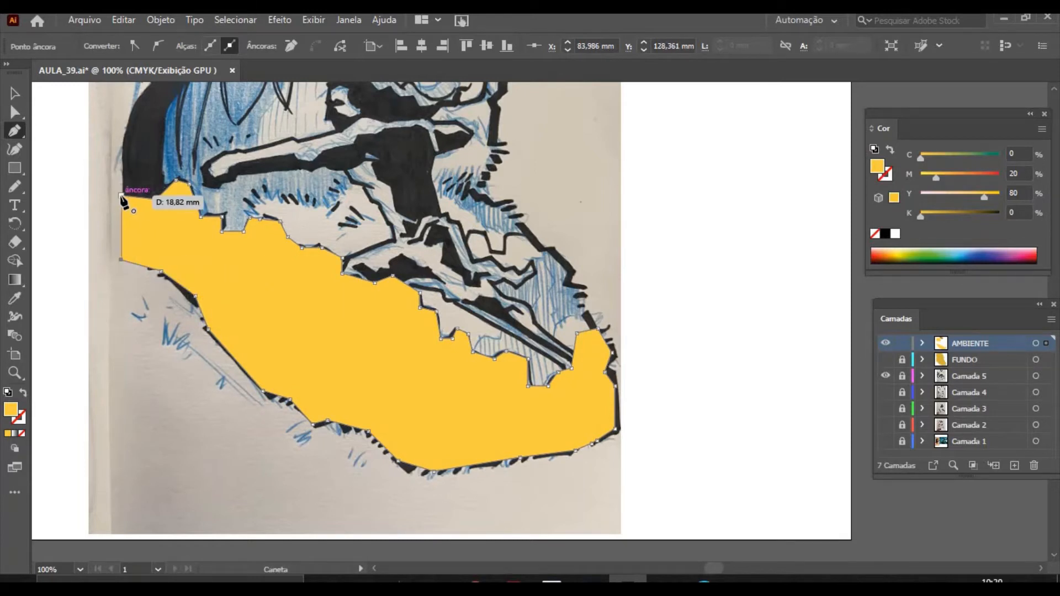
pyautogui.click(122, 196)
# Show the FUNDO layer, check the new rock shape against the whole silhouette, and deselect it.
pyautogui.click(13, 94)
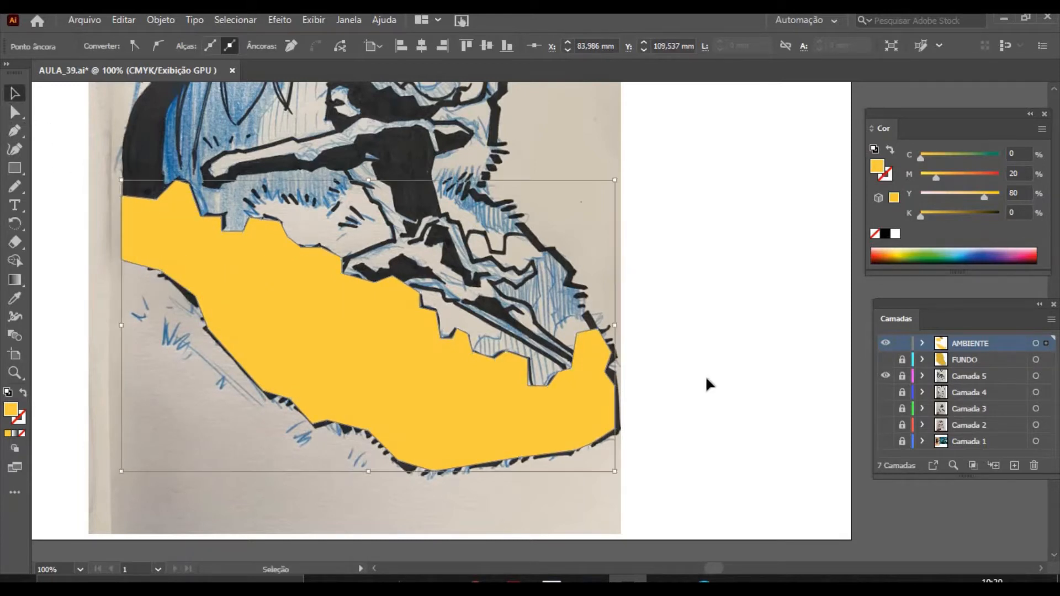
pyautogui.click(886, 360)
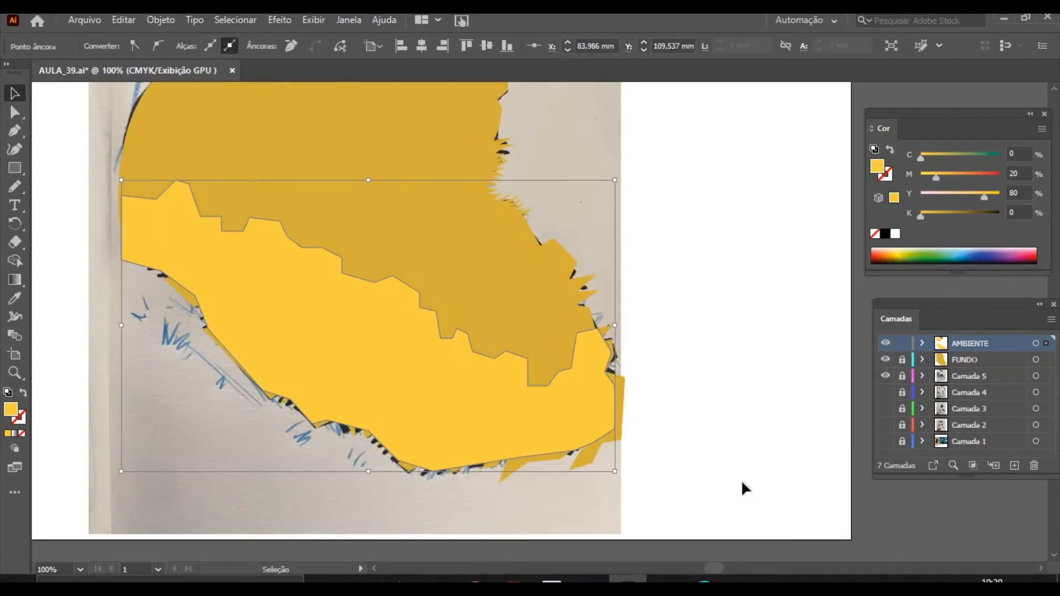
pyautogui.hotkey('ctrl', '-')
pyautogui.press('a')
pyautogui.hotkey('ctrl', '-')
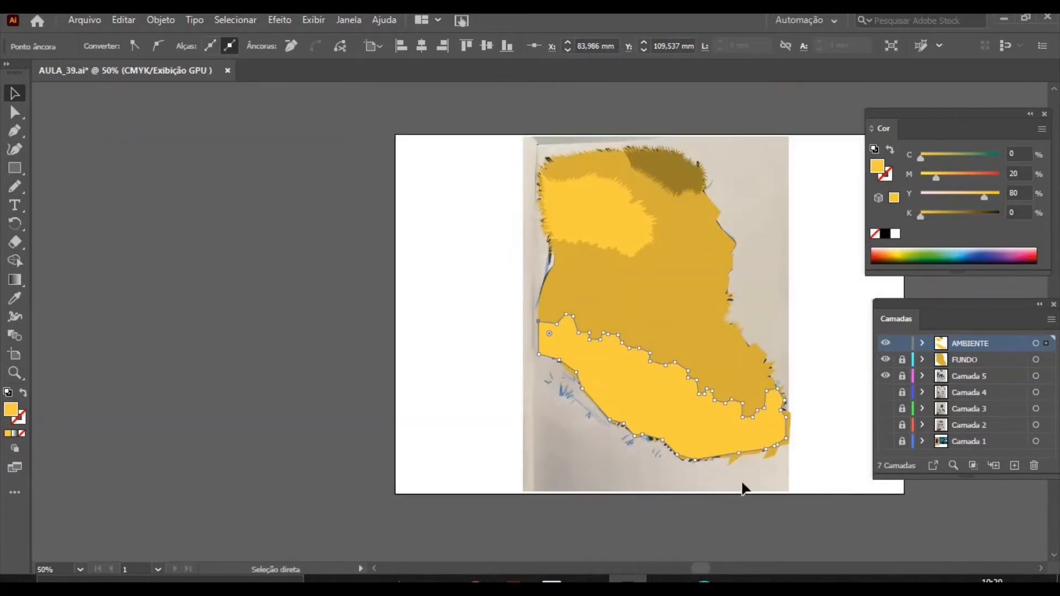
pyautogui.press('v')
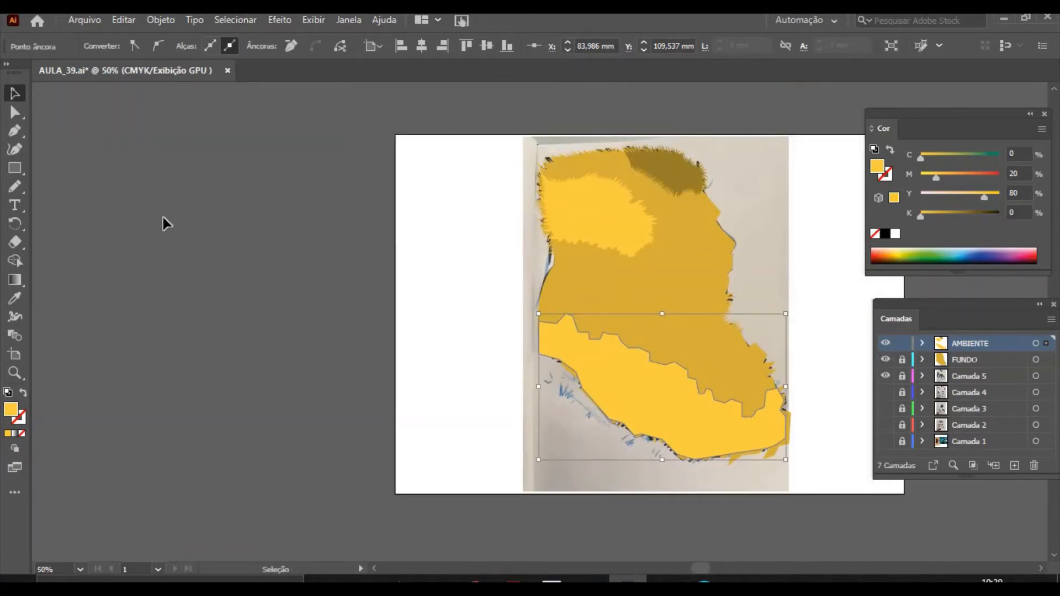
pyautogui.click(303, 412)
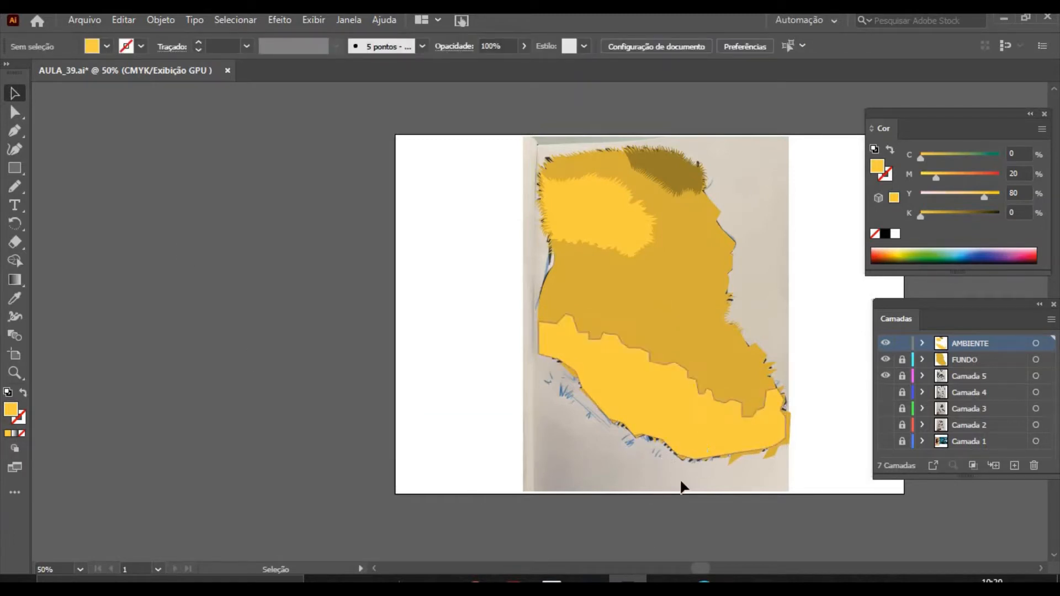
pyautogui.click(694, 439)
pyautogui.click(15, 374)
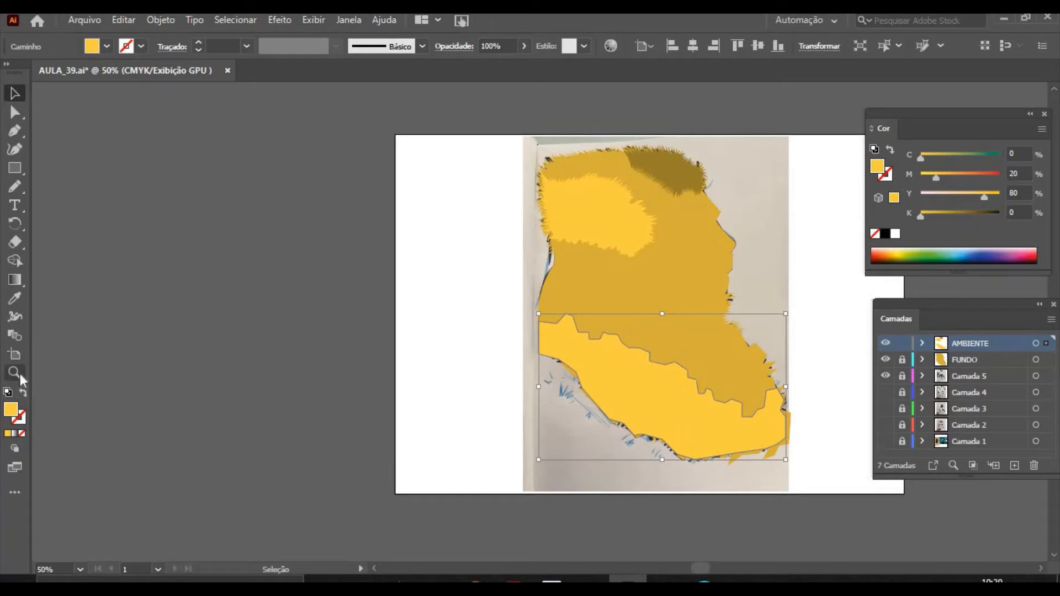
pyautogui.click(768, 501)
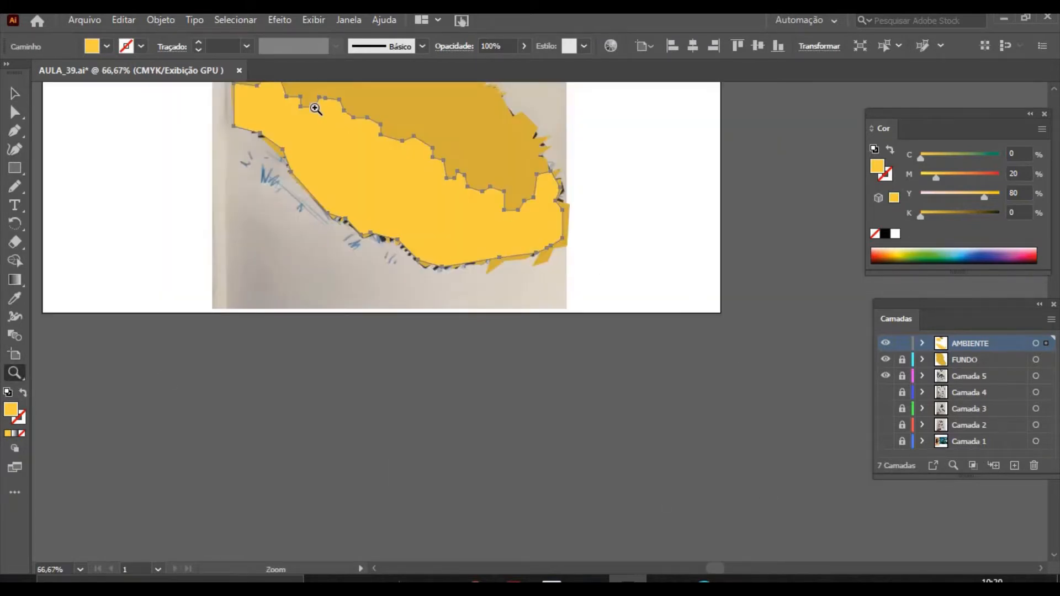
pyautogui.click(191, 130)
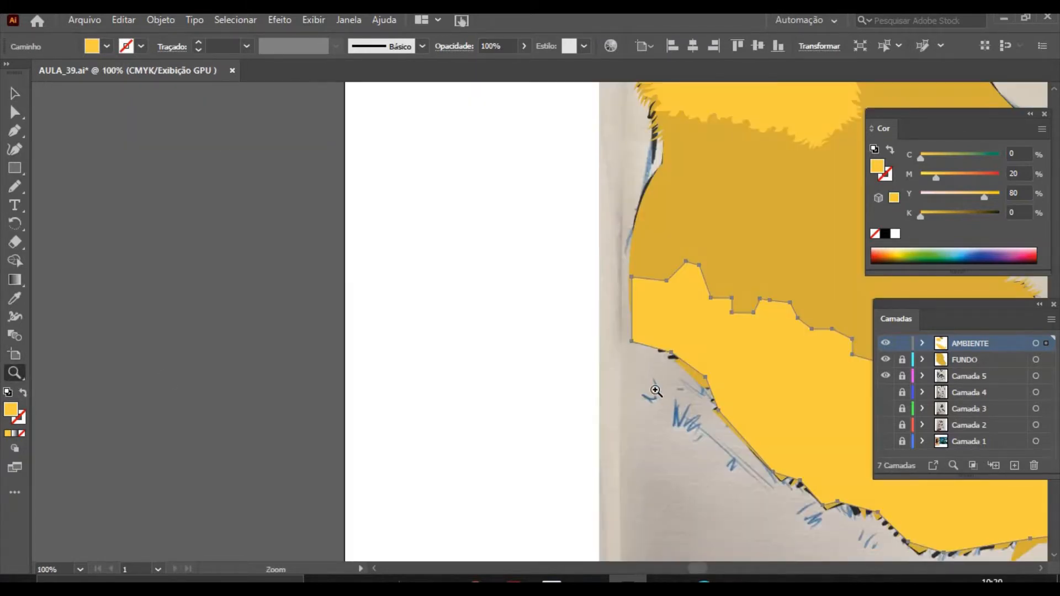
pyautogui.keyDown('alt'); pyautogui.click(656, 391); pyautogui.keyUp('alt')
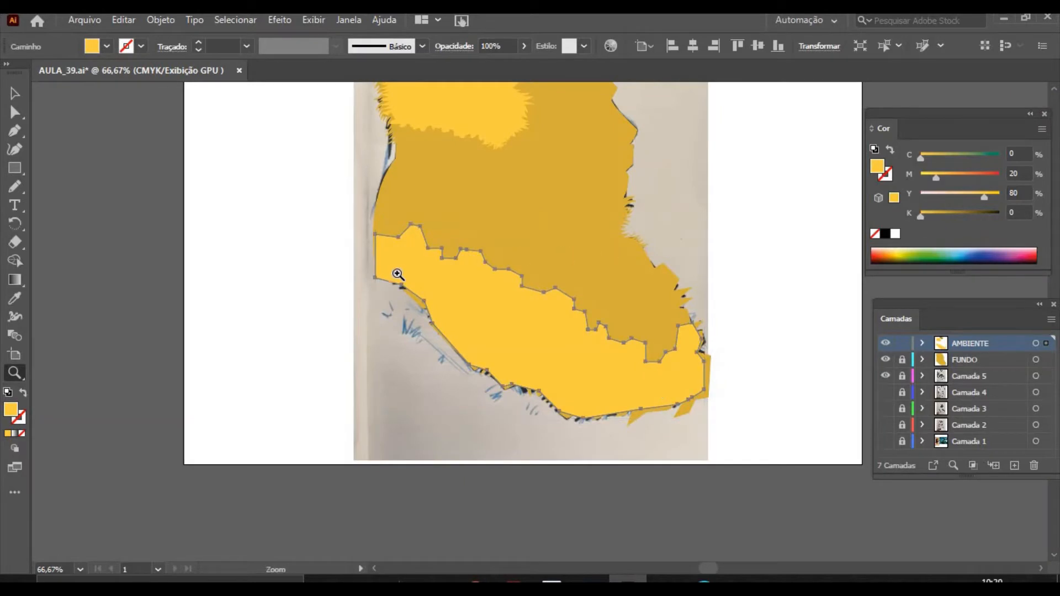
pyautogui.click(15, 169)
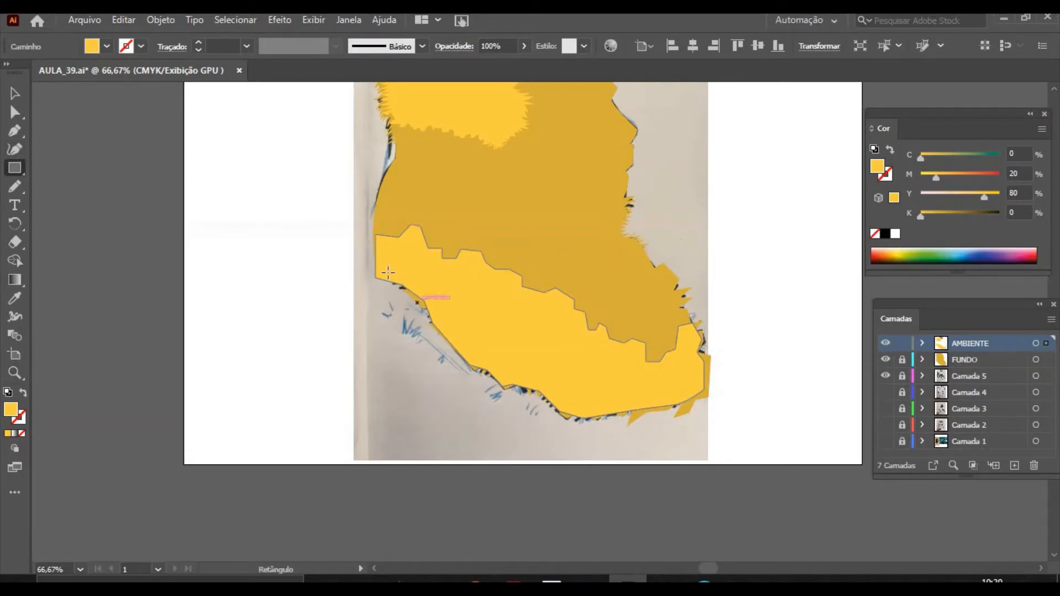
pyautogui.moveTo(370, 264); pyautogui.dragTo(474, 393)
pyautogui.hotkey('ctrl', 'z')
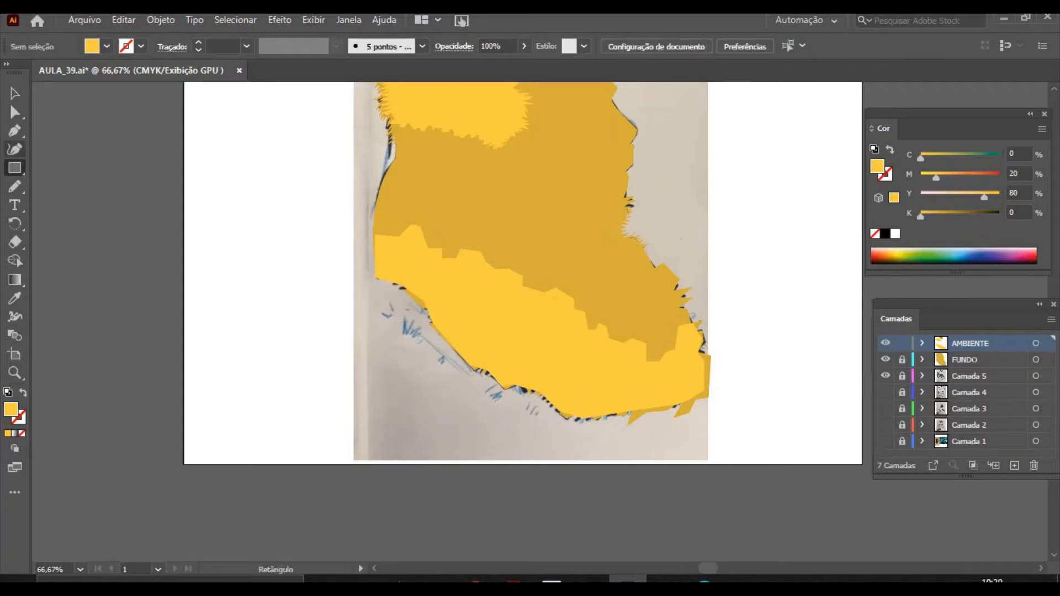
# Start a Pen outline at the yellow rock shape's edge near the tree trunk and run it loosely outside the lower slope.
pyautogui.press('p')
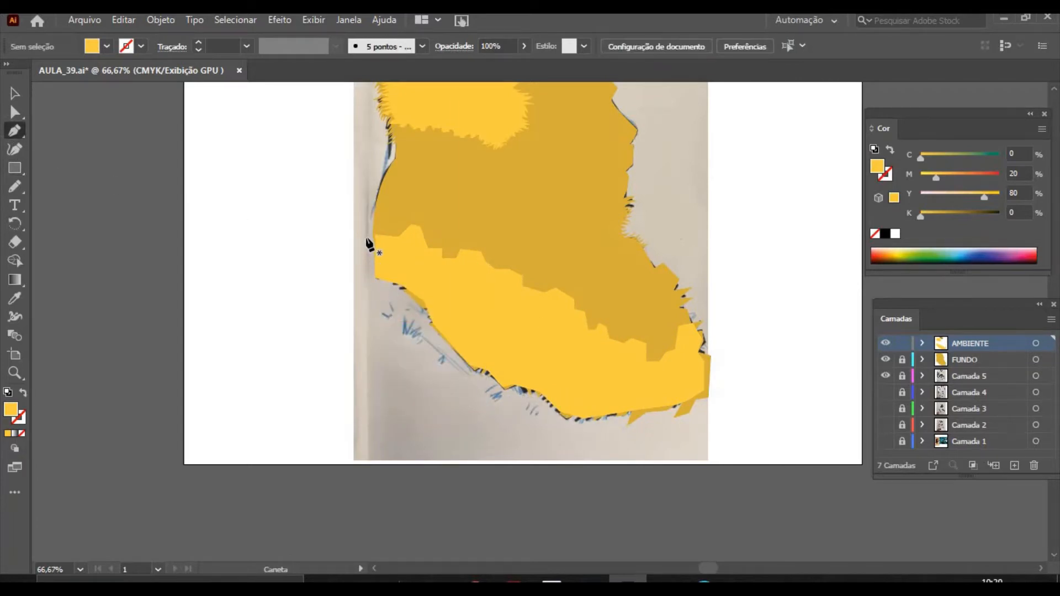
pyautogui.click(399, 237)
pyautogui.click(362, 233)
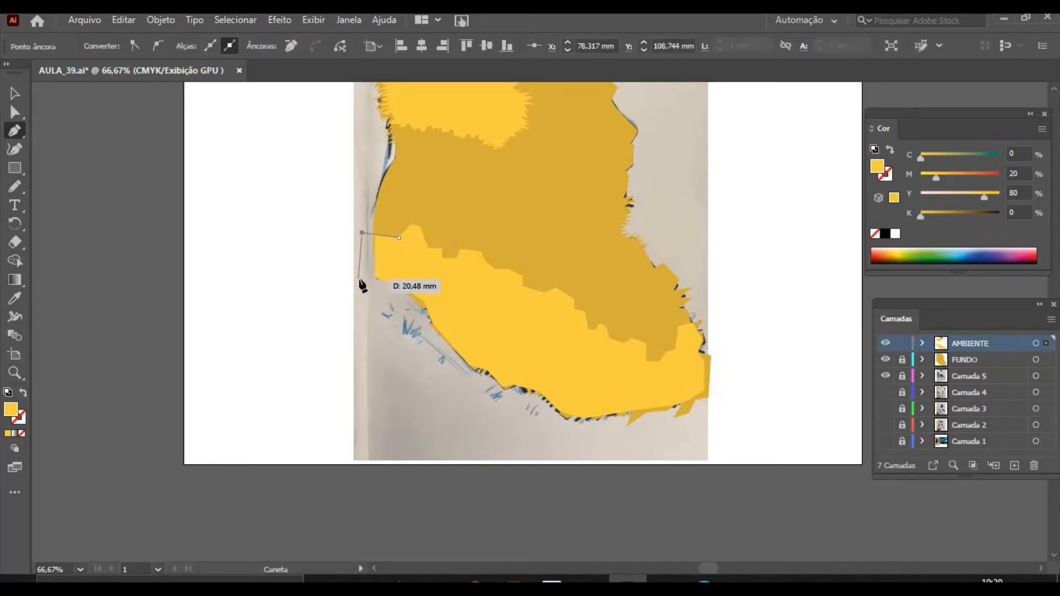
pyautogui.click(360, 279)
pyautogui.click(407, 322)
pyautogui.click(429, 381)
pyautogui.click(516, 418)
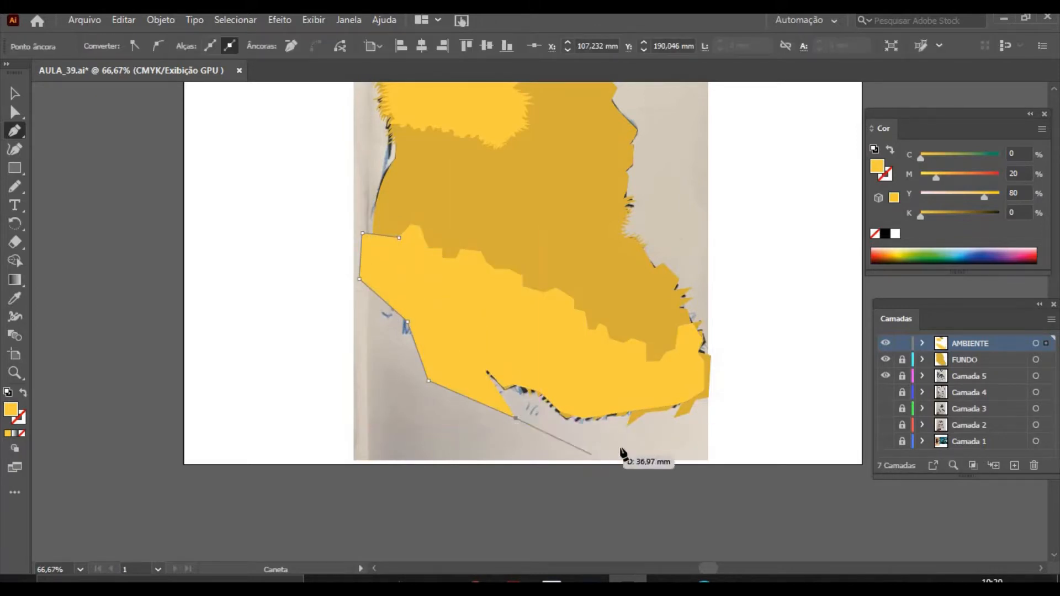
# Carry the loose outline beneath the rocks' base, around the far end of the grass line and back inside the yellow shape.
pyautogui.click(594, 455)
pyautogui.click(667, 438)
pyautogui.click(715, 419)
pyautogui.click(726, 363)
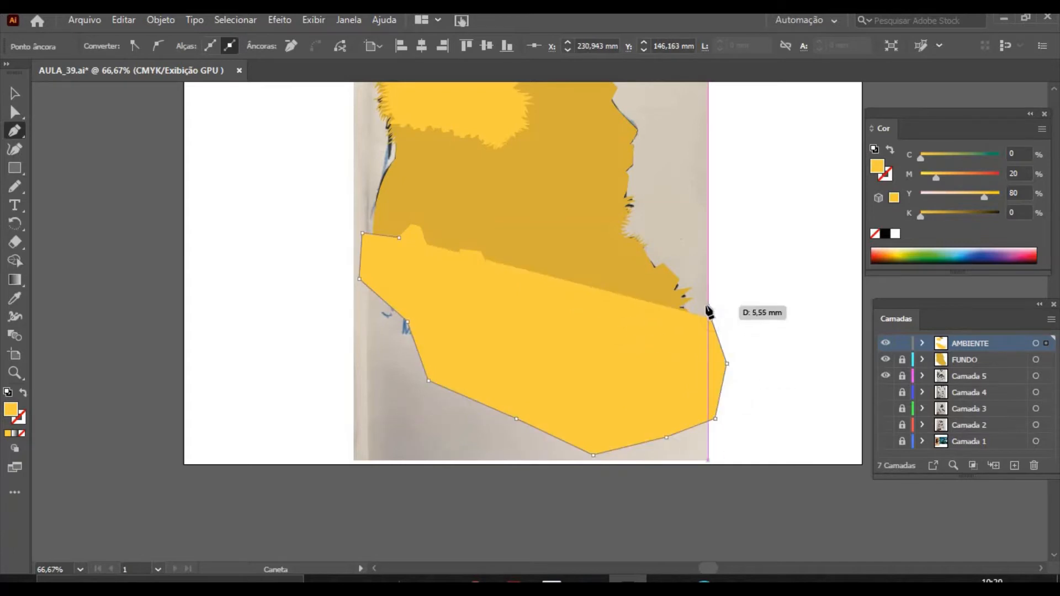
pyautogui.moveTo(707, 307); pyautogui.dragTo(692, 334)
pyautogui.click(687, 332)
pyautogui.click(681, 379)
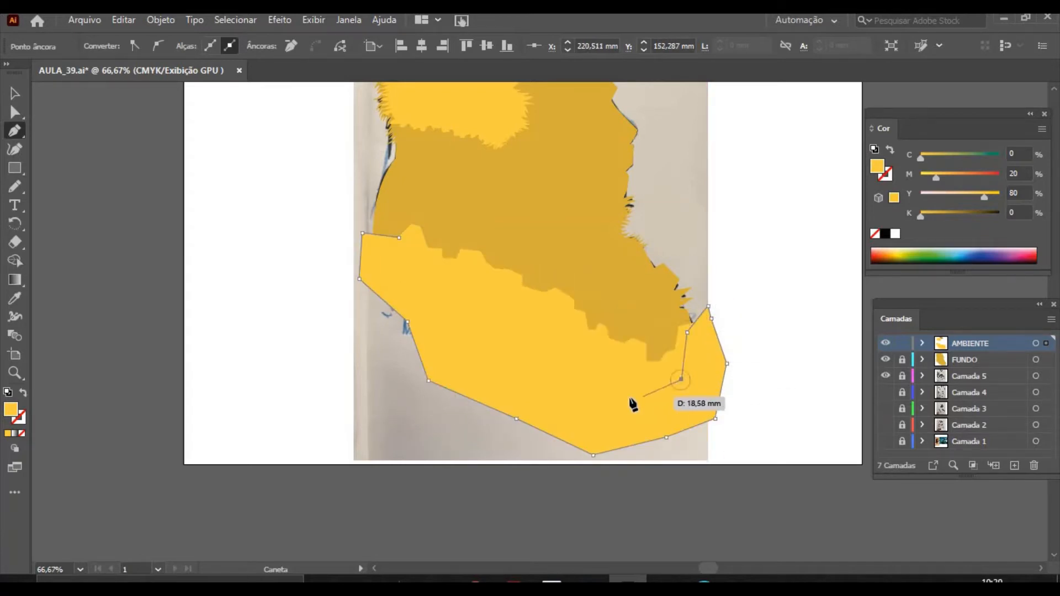
# Bring the outline back through the inside of the yellow rock shape and close it at its starting point.
pyautogui.click(629, 398)
pyautogui.click(565, 368)
pyautogui.click(498, 336)
pyautogui.click(456, 276)
pyautogui.click(418, 272)
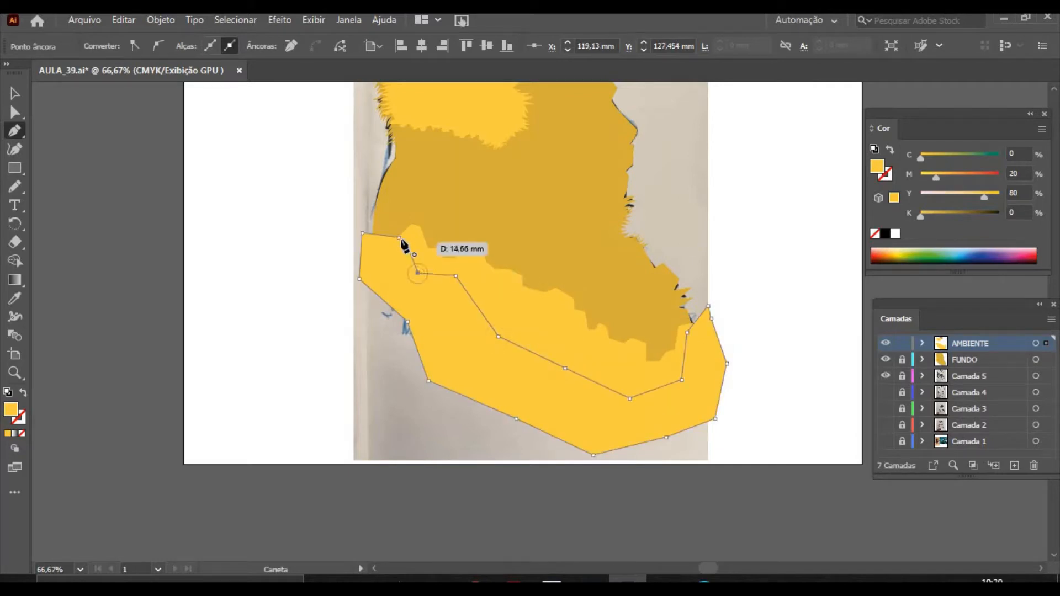
pyautogui.click(400, 238)
# Recolour the new outer shape orange with 43% magenta and unite it with the yellow rock shape using Pathfinder.
pyautogui.click(15, 93)
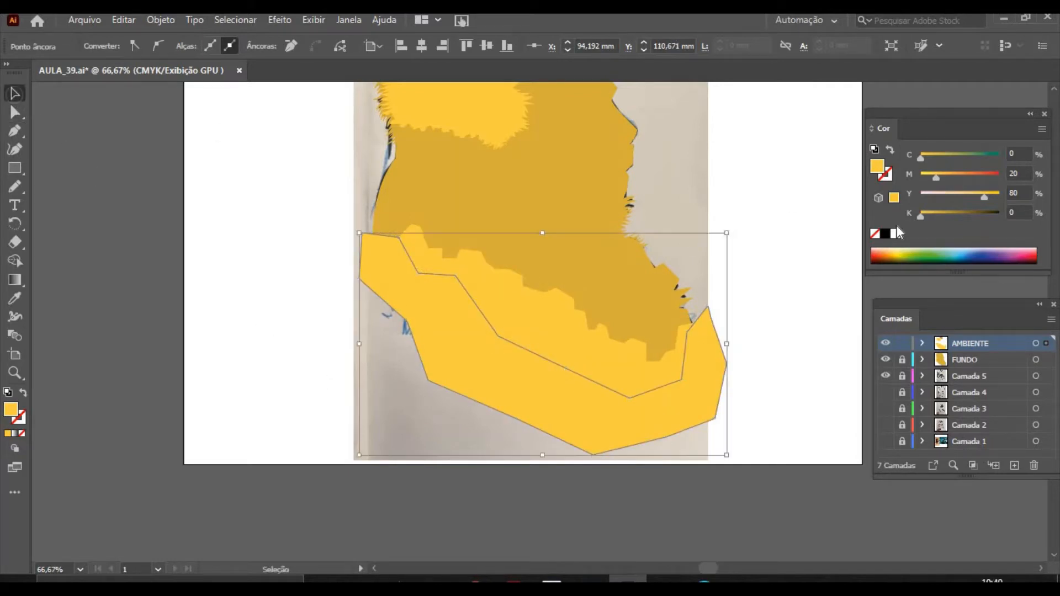
pyautogui.moveTo(941, 177); pyautogui.dragTo(956, 178)
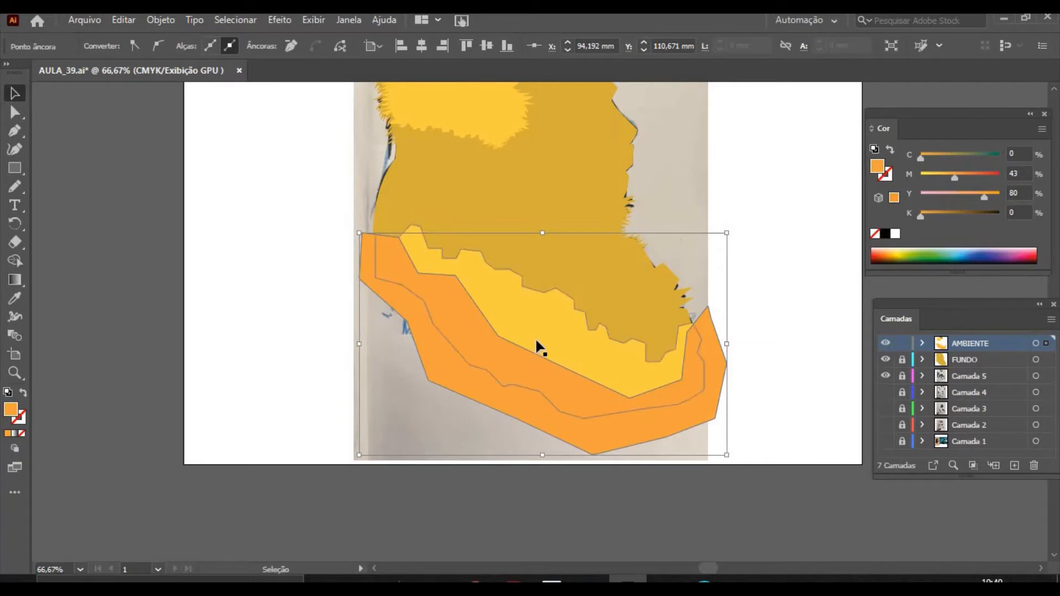
pyautogui.keyDown('shift'); pyautogui.click(561, 355); pyautogui.keyUp('shift')
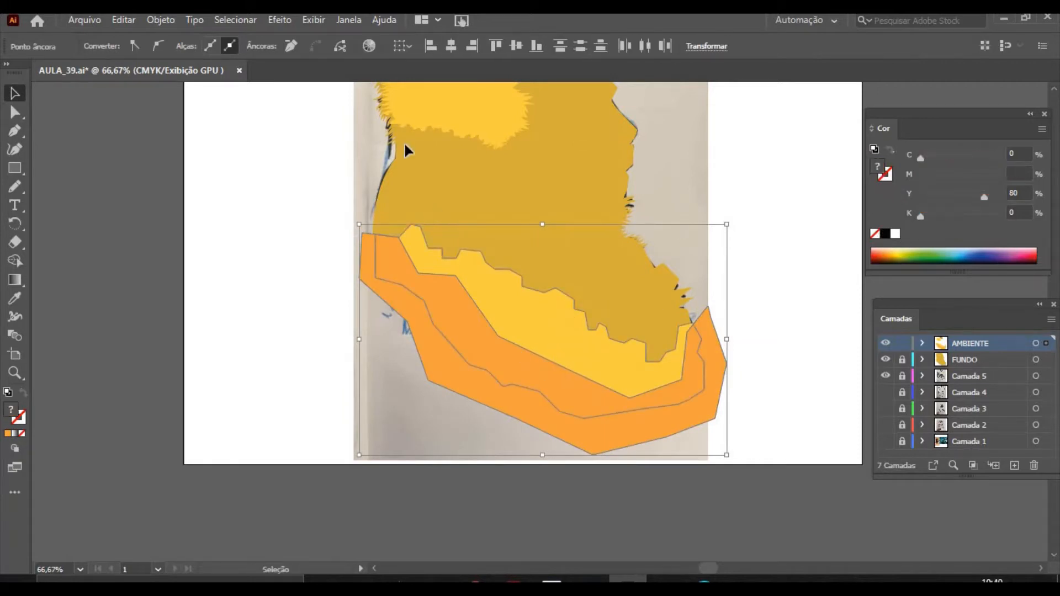
pyautogui.click(350, 21)
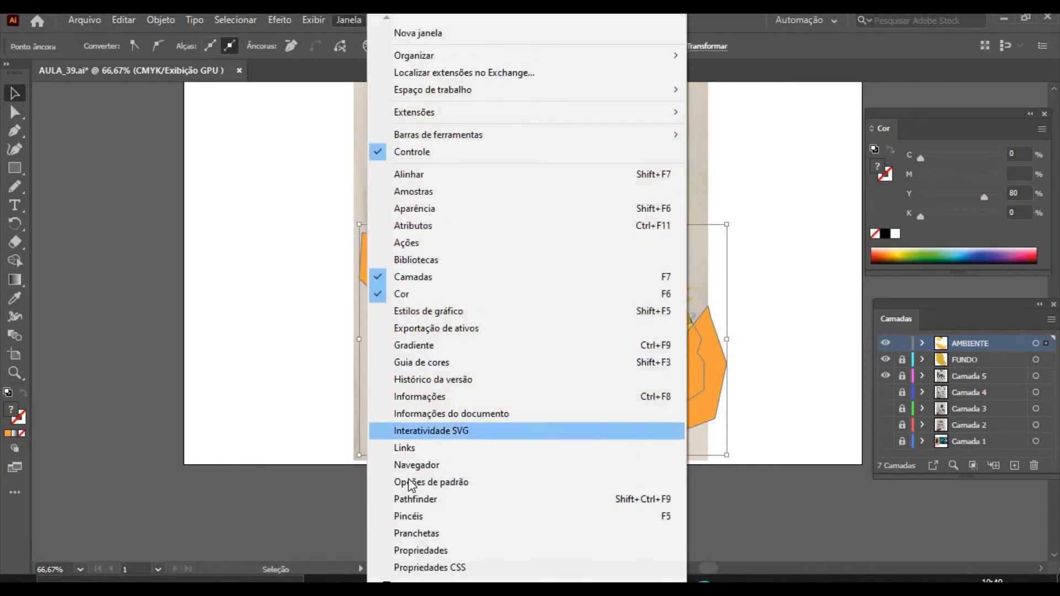
pyautogui.click(419, 500)
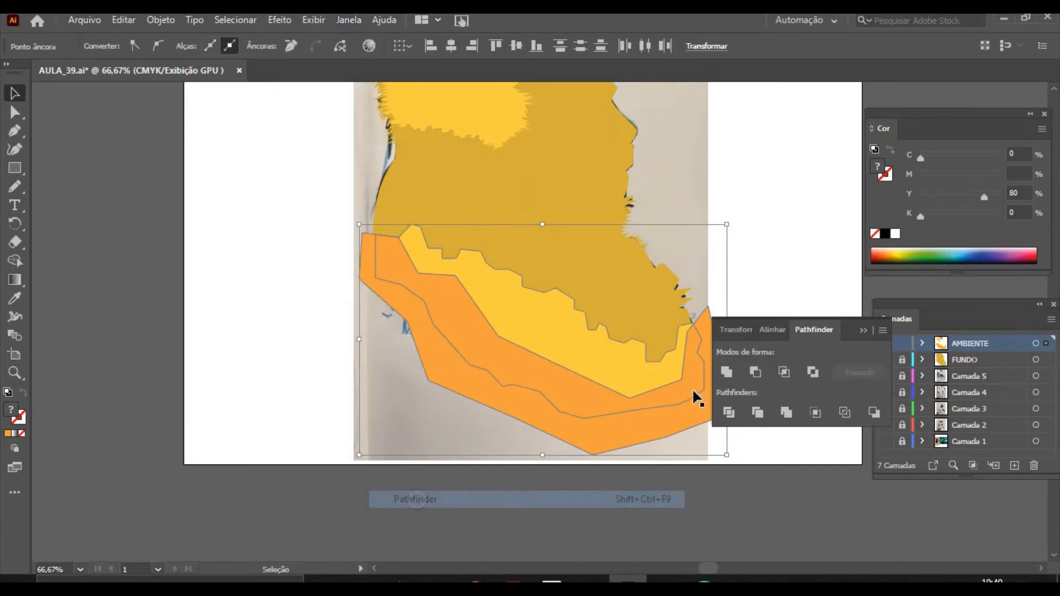
pyautogui.click(729, 373)
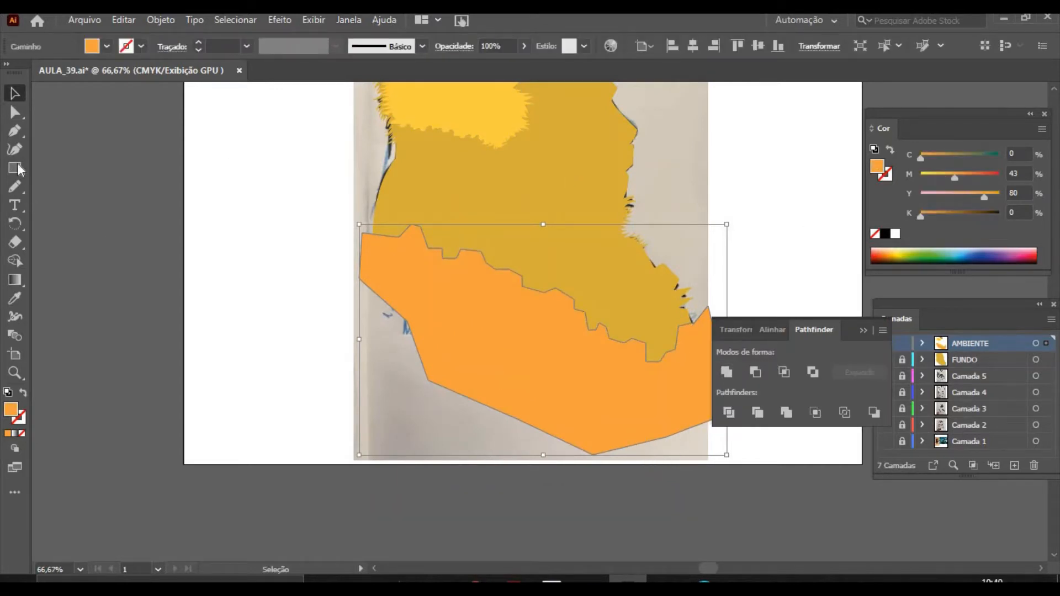
# Fill the united rock shape with the mane patch's yellow, darken it to 60% black, and deselect it.
pyautogui.click(15, 298)
pyautogui.click(469, 113)
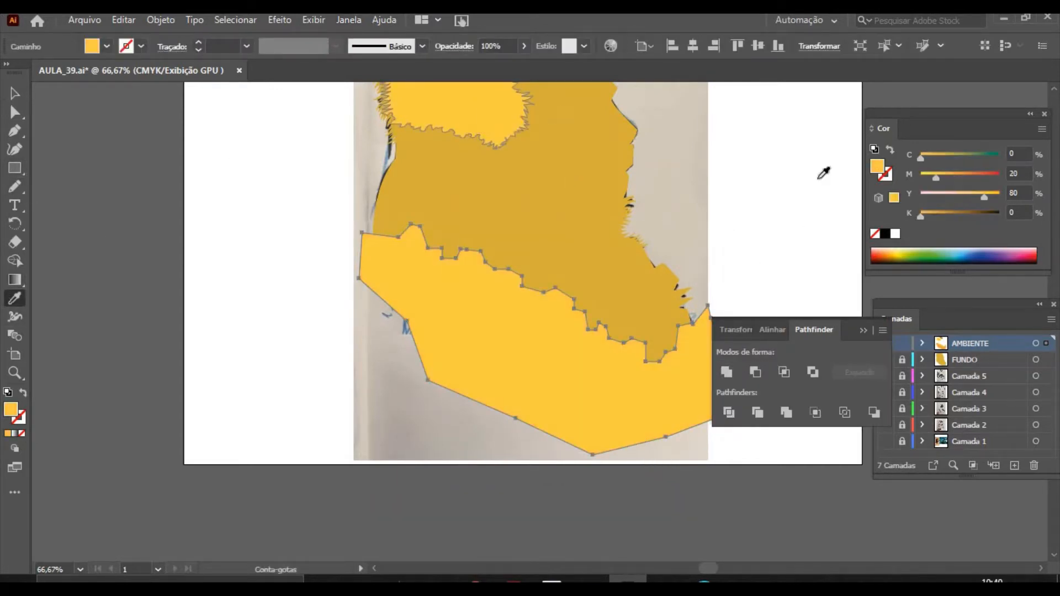
pyautogui.moveTo(937, 220); pyautogui.dragTo(972, 225)
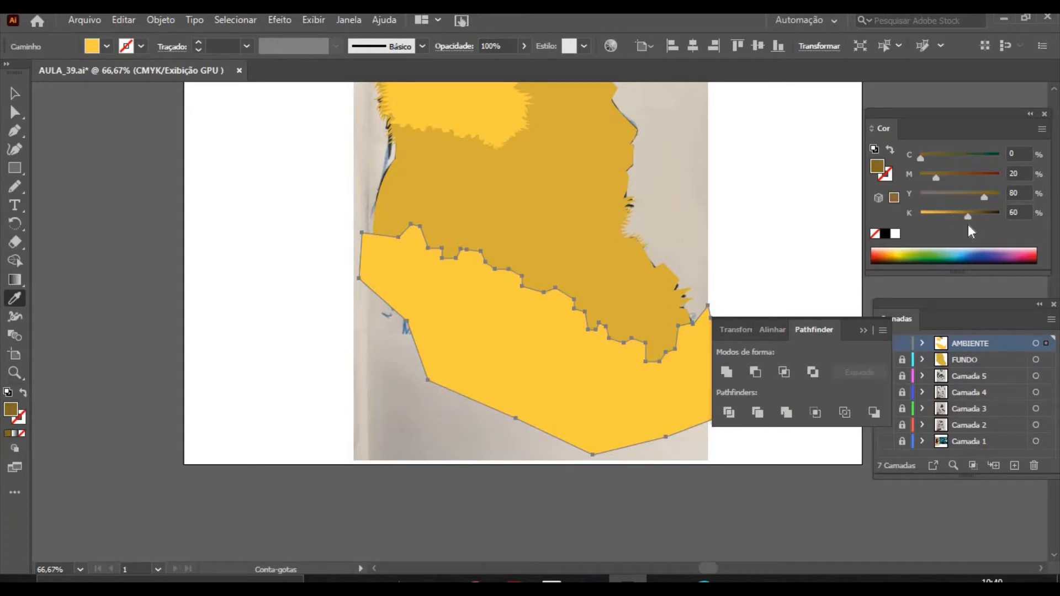
pyautogui.click(14, 94)
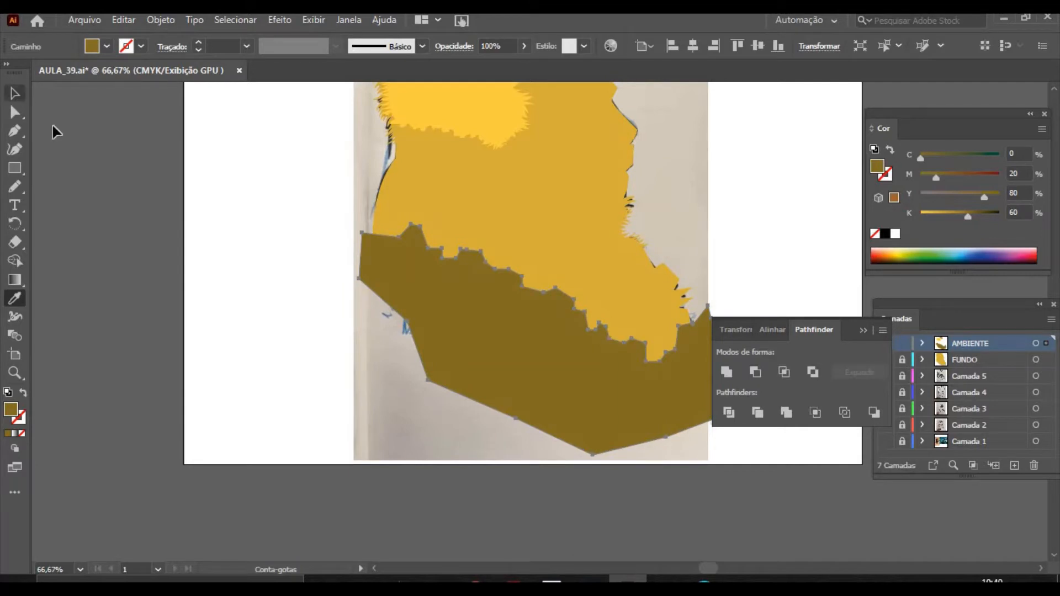
pyautogui.click(606, 296)
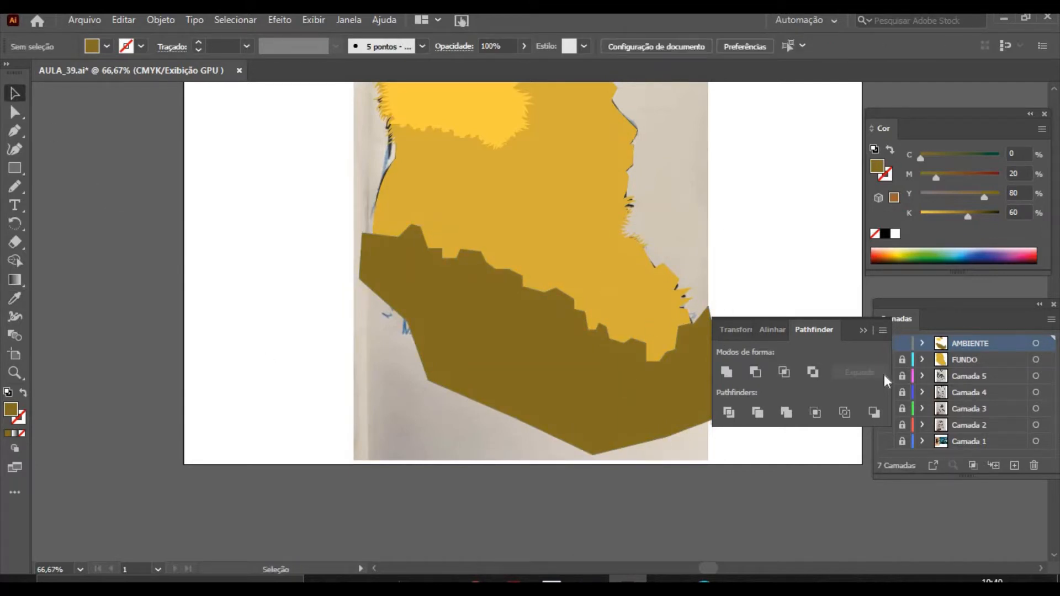
# Copy the whole silhouette from the FUNDO layer, relock that layer, and paste the copy in front on the AMBIENTE layer.
pyautogui.click(902, 361)
pyautogui.click(964, 365)
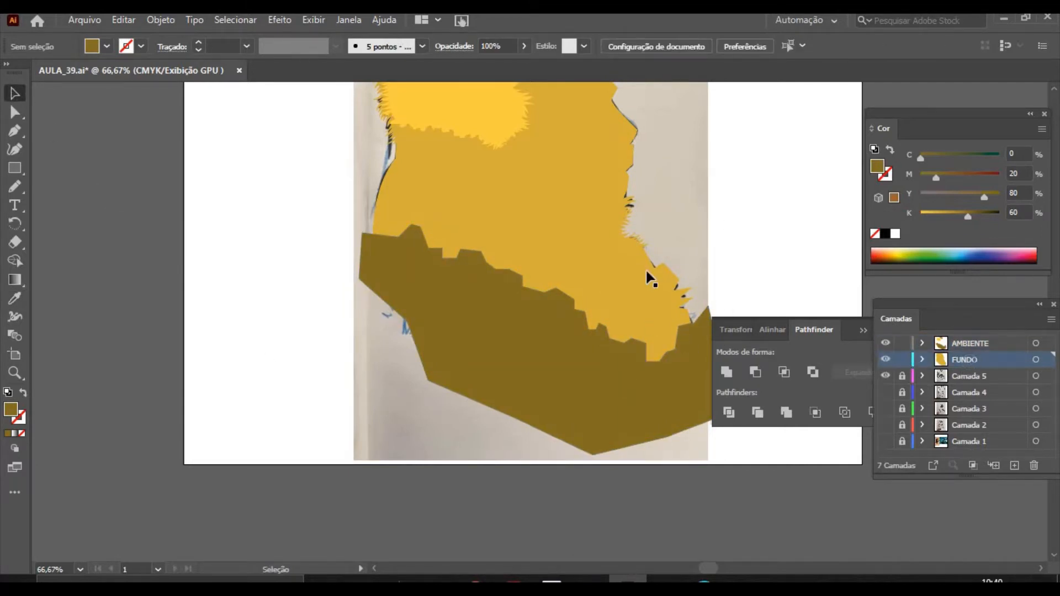
pyautogui.click(642, 279)
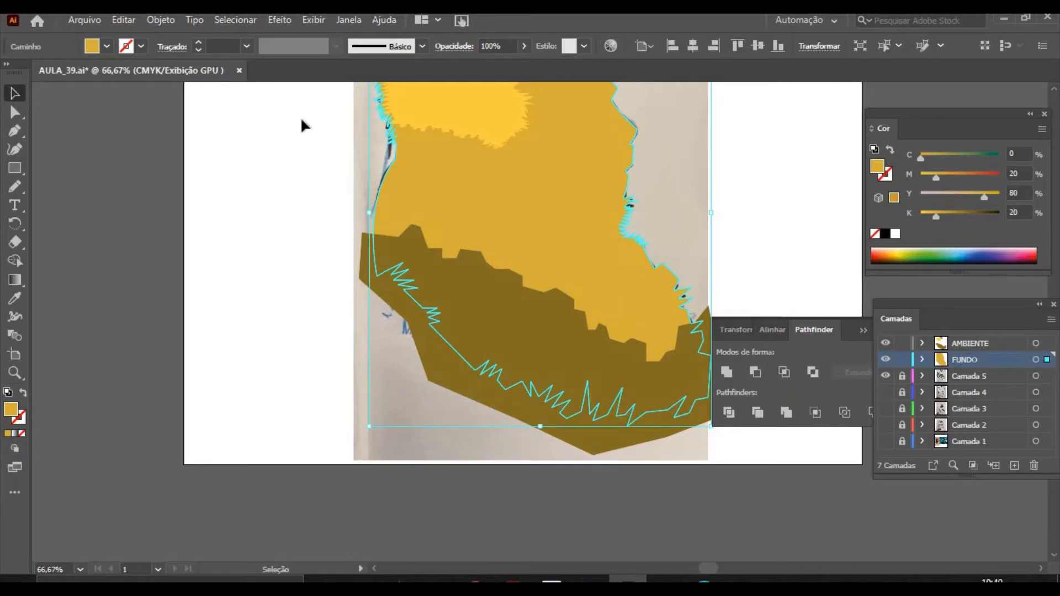
pyautogui.click(123, 21)
pyautogui.click(157, 92)
pyautogui.click(903, 359)
pyautogui.click(971, 344)
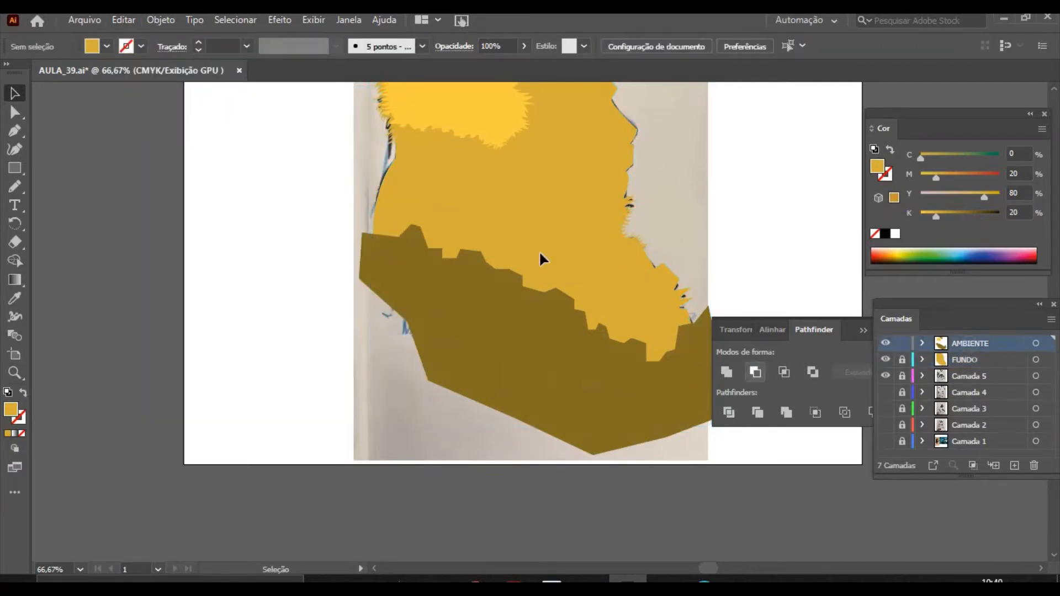
pyautogui.click(125, 21)
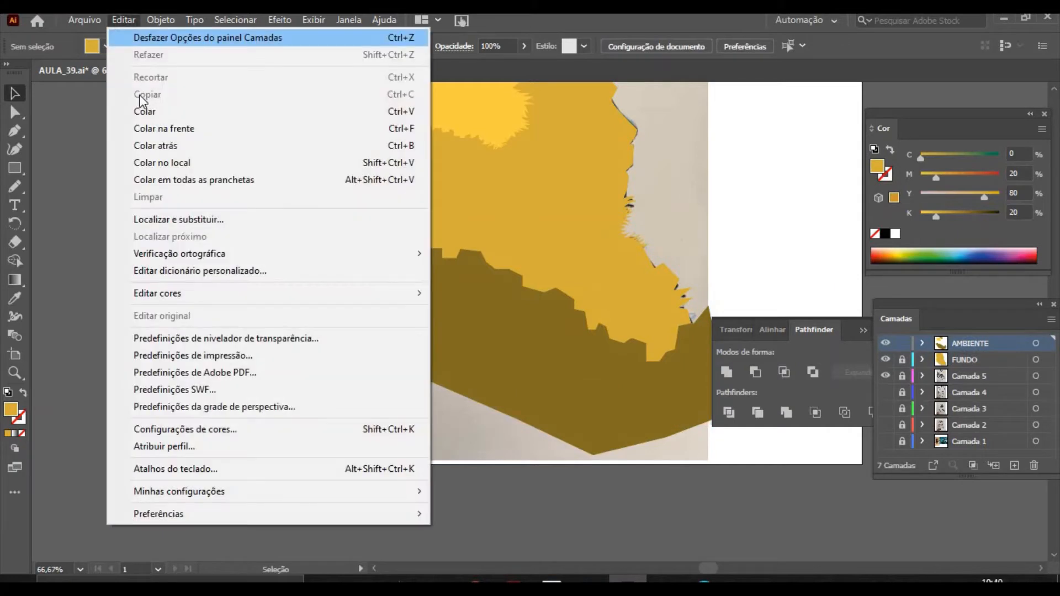
pyautogui.click(155, 125)
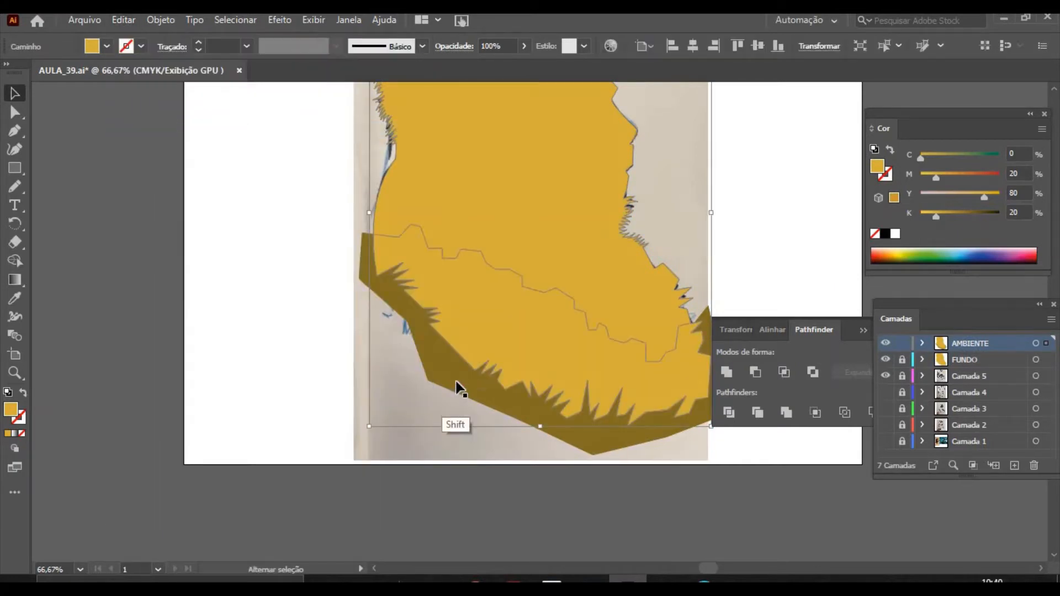
# Try to subtract the pasted silhouette from the dark rock shape with Minus Front.
pyautogui.keyDown('shift'); pyautogui.click(455, 401); pyautogui.keyUp('shift')
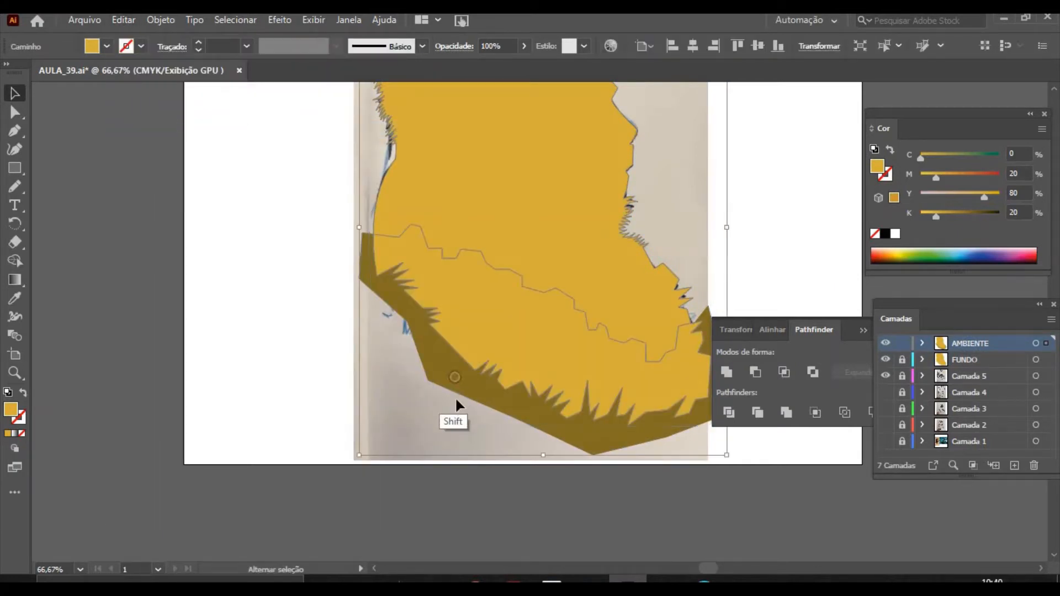
pyautogui.click(756, 372)
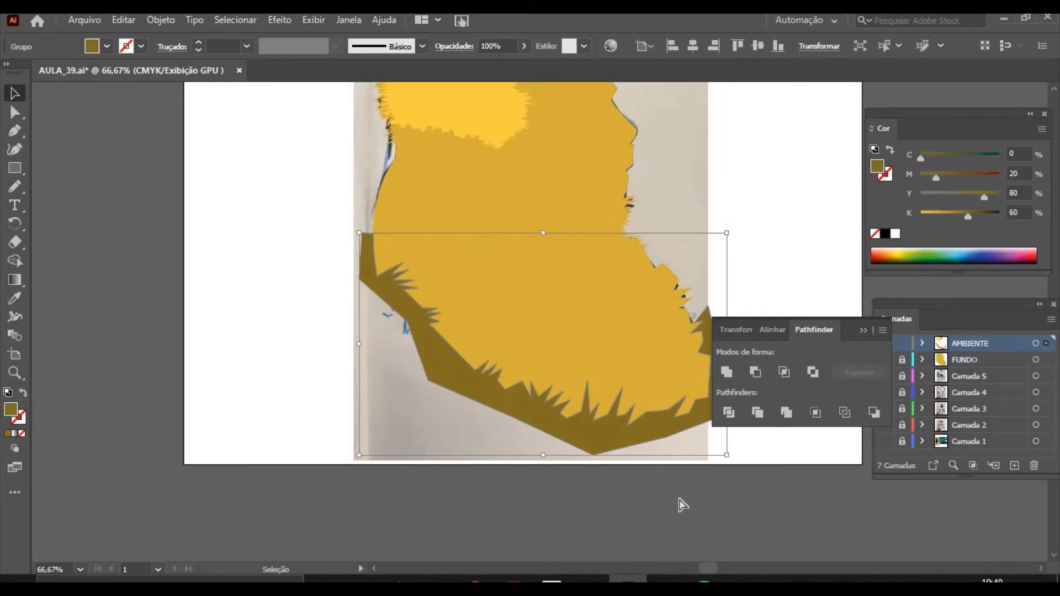
pyautogui.hotkey('ctrl', 'z')
pyautogui.click(296, 379)
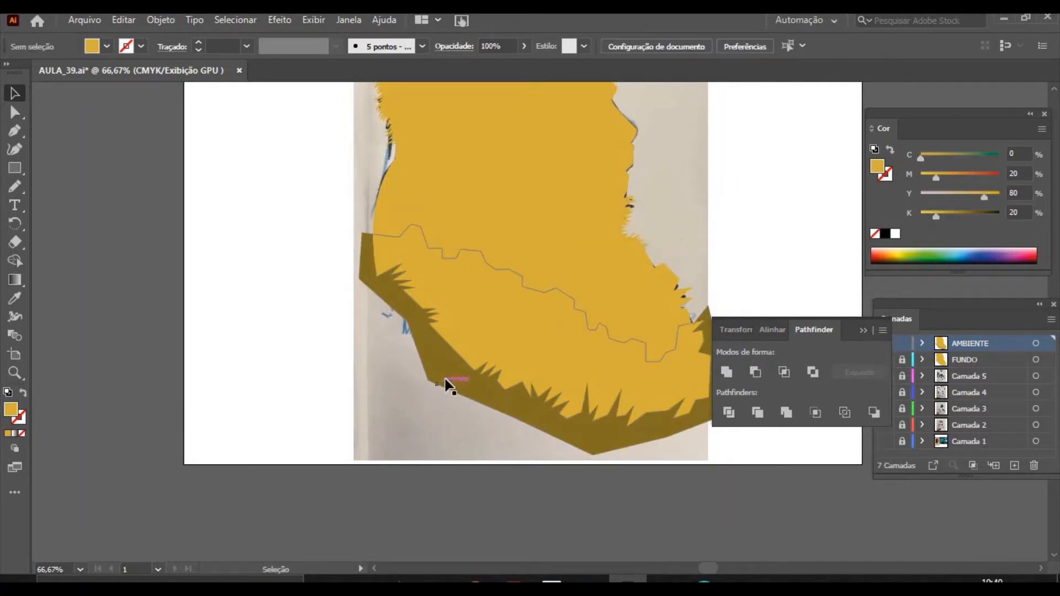
# Intersect the dark rock shape with the pasted silhouette so it is trimmed to the grassy lower edge.
pyautogui.click(435, 380)
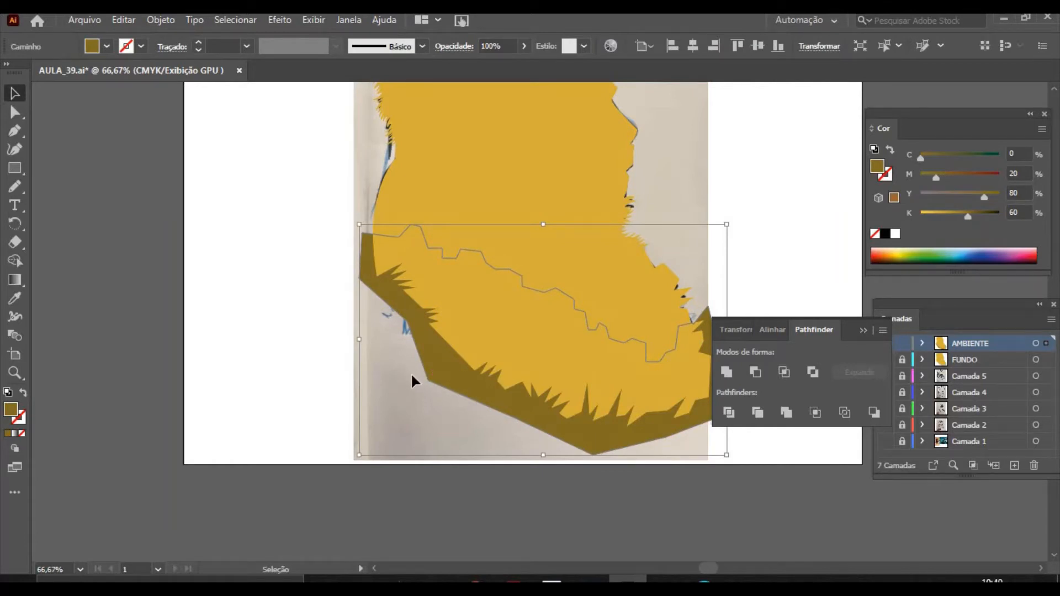
pyautogui.keyDown('shift'); pyautogui.click(684, 333); pyautogui.keyUp('shift')
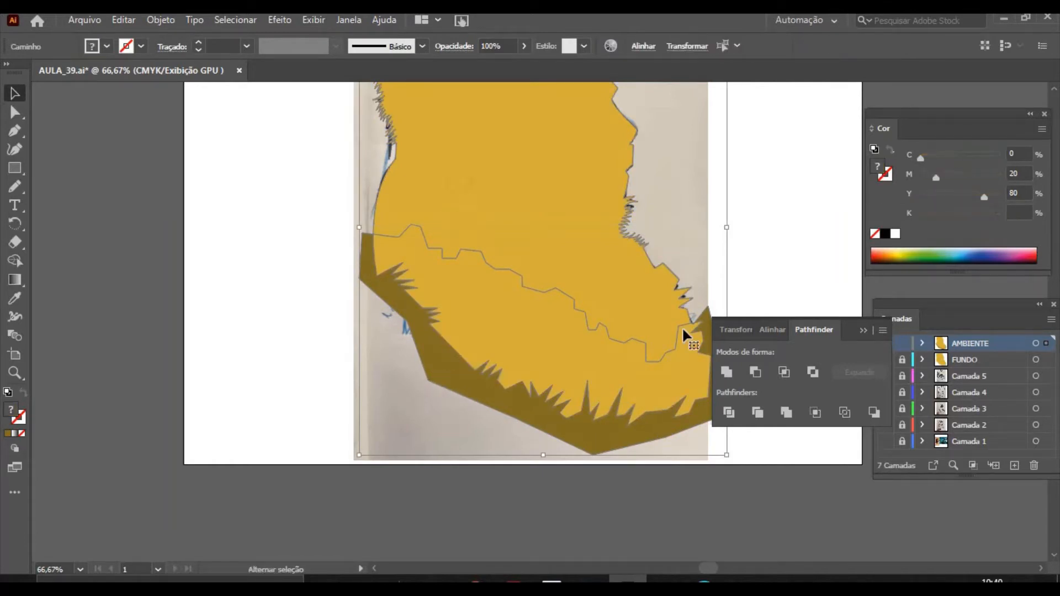
pyautogui.click(784, 373)
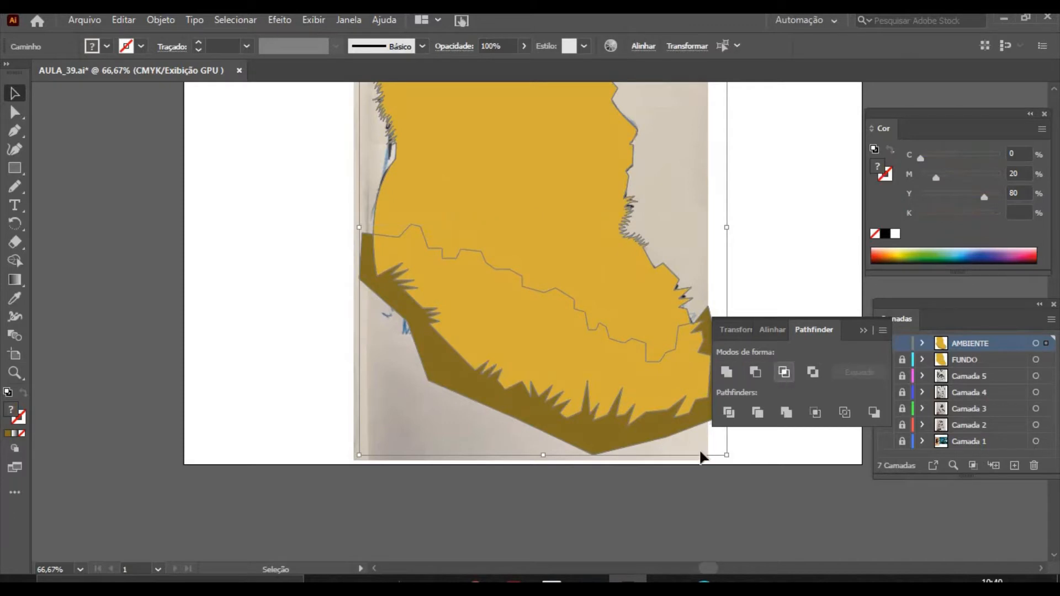
pyautogui.click(632, 503)
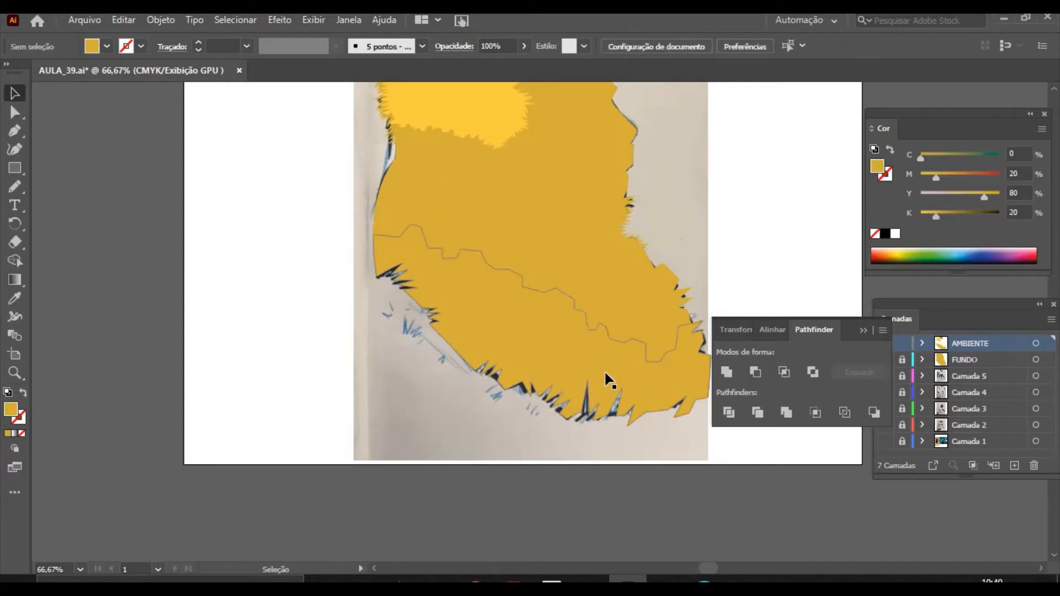
# Darken the trimmed rock shape's fill to 70% black and deselect it.
pyautogui.hotkey('ctrl', 'z')
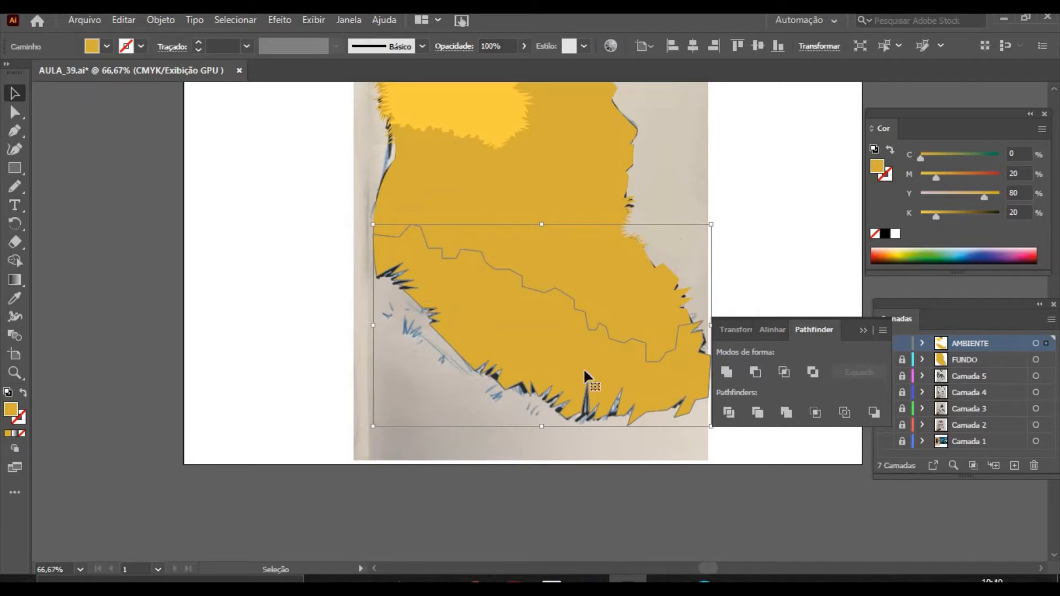
pyautogui.moveTo(936, 214); pyautogui.dragTo(975, 221)
pyautogui.click(668, 511)
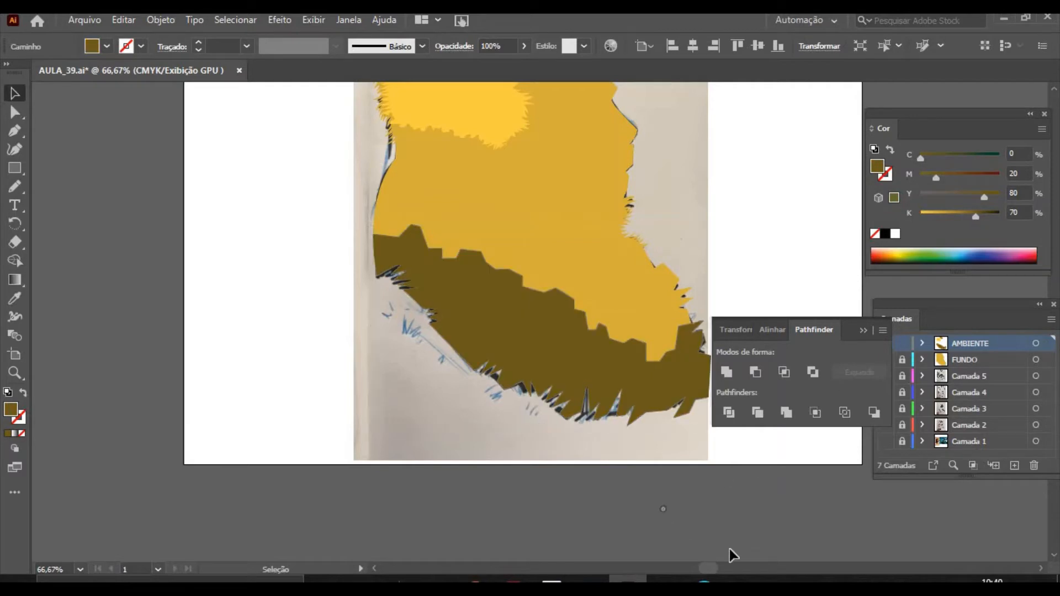
# Check the rock shape within the whole drawing and hide the FUNDO layer to expose the sketch around the lion's head.
pyautogui.hotkey('ctrl', '-')
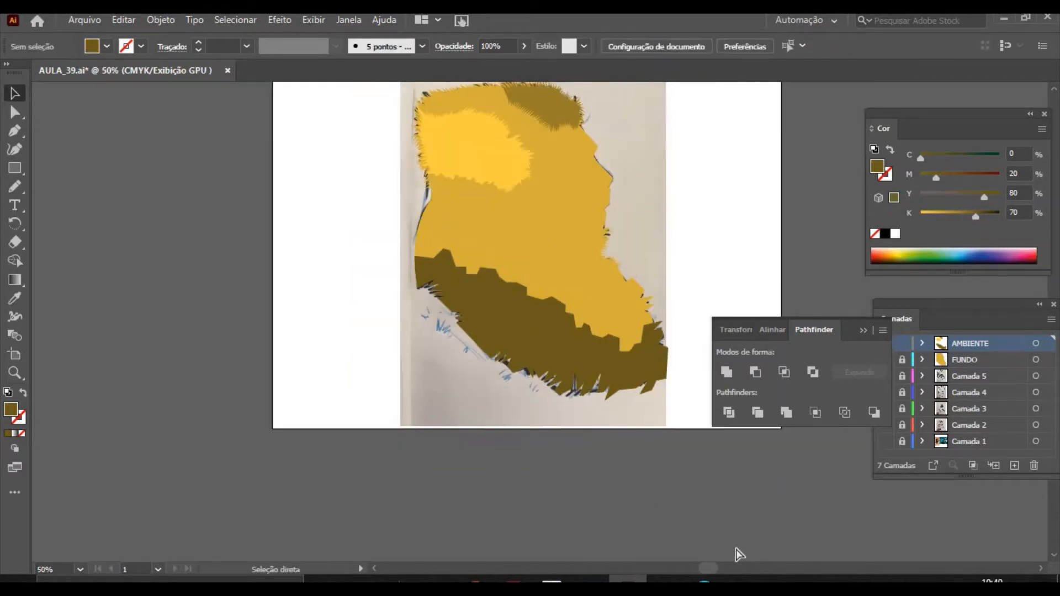
pyautogui.hotkey('ctrl', '-')
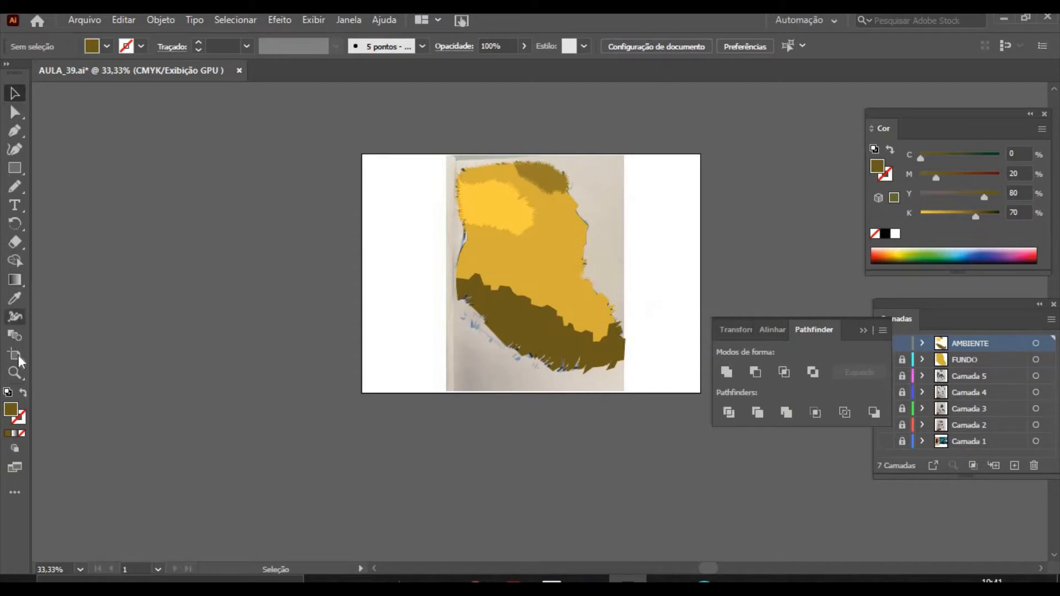
pyautogui.click(15, 373)
pyautogui.moveTo(427, 149); pyautogui.dragTo(518, 235)
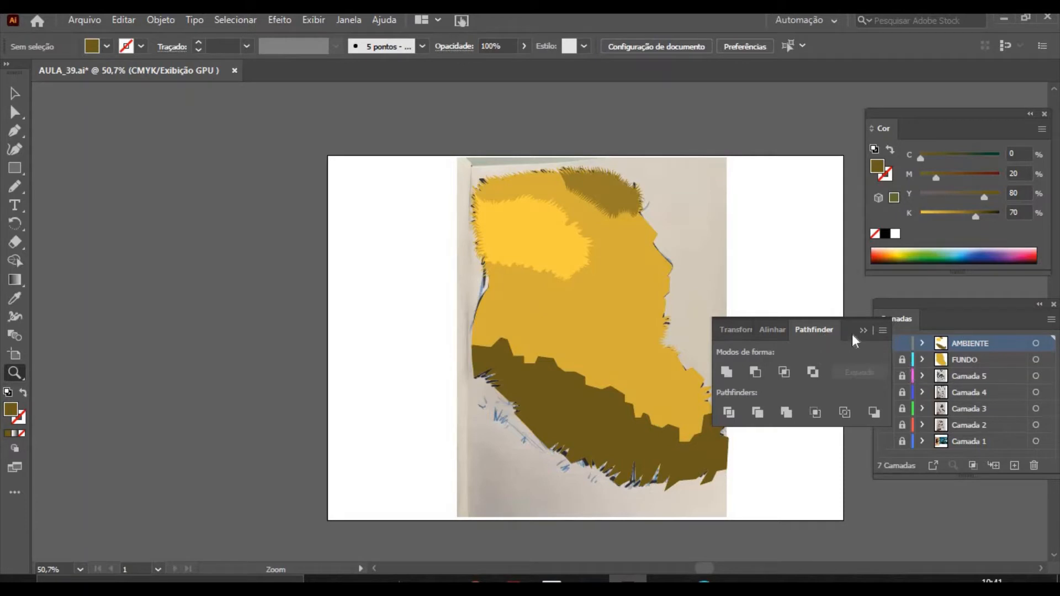
pyautogui.click(885, 360)
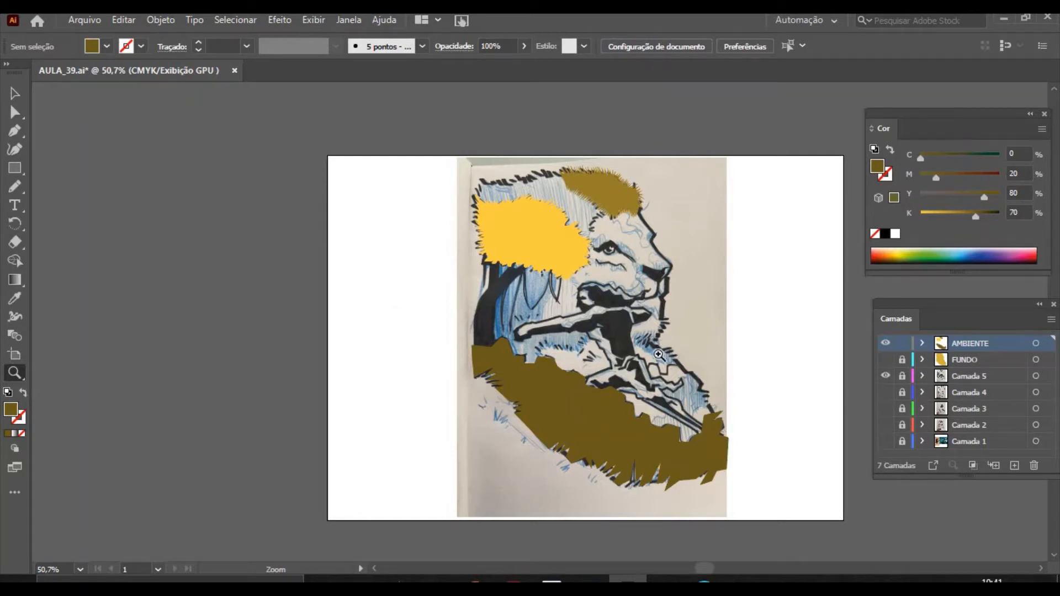
pyautogui.click(681, 369)
pyautogui.click(468, 101)
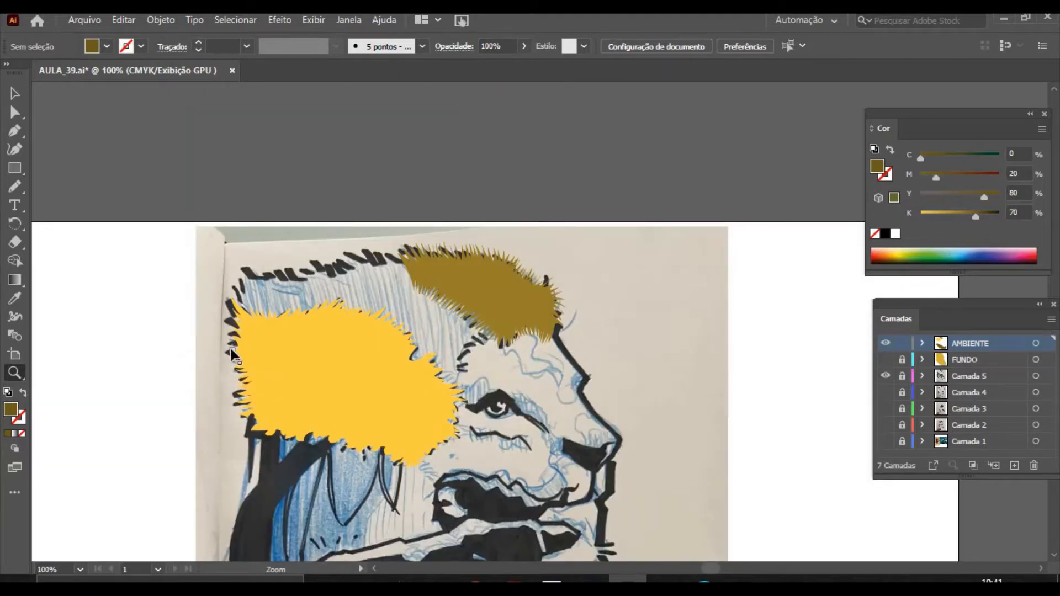
# Show the FUNDO layer and recolour its silhouette to a tan fill of 20% magenta, 44% yellow and 20% black.
pyautogui.hotkey('ctrl', '-')
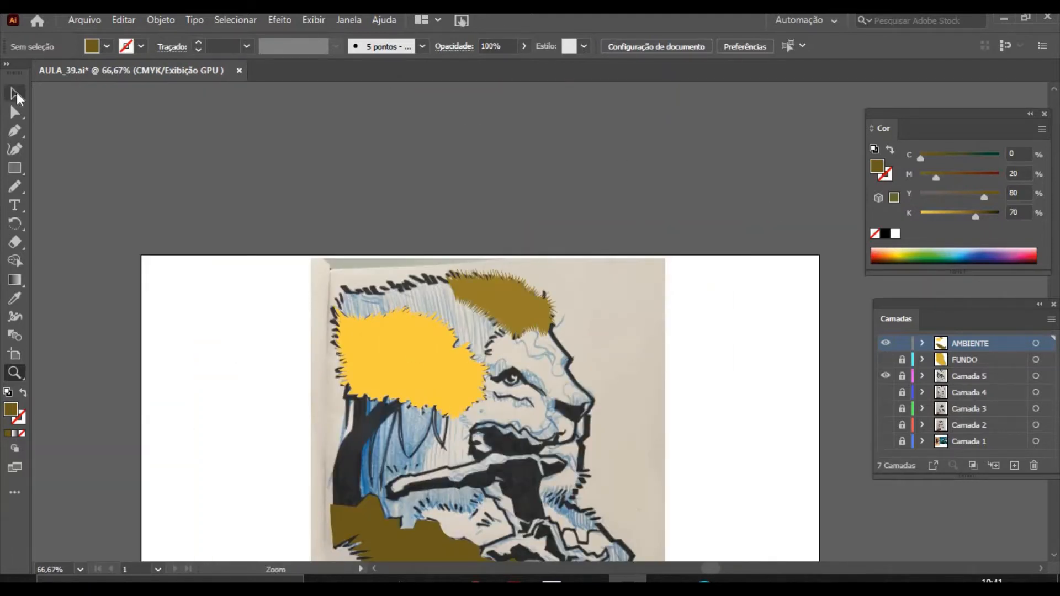
pyautogui.click(16, 94)
pyautogui.click(886, 361)
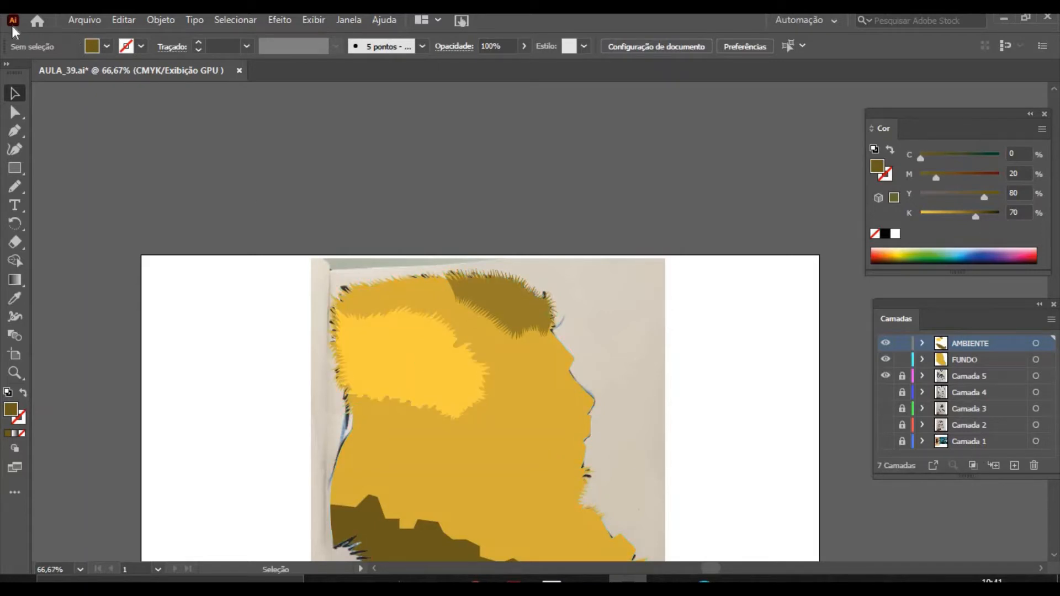
pyautogui.click(506, 463)
pyautogui.moveTo(938, 216); pyautogui.dragTo(827, 369)
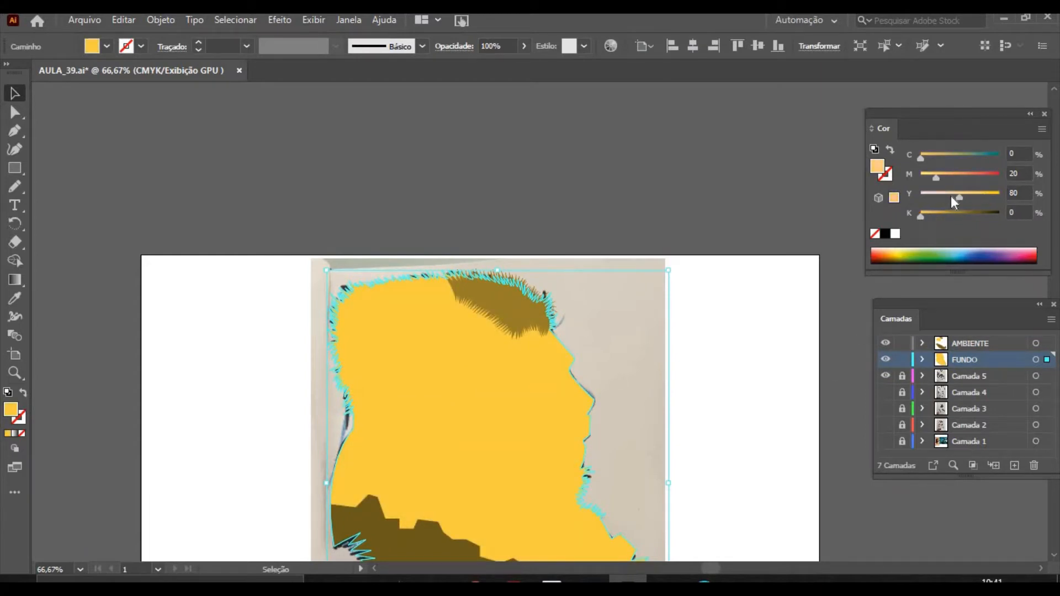
pyautogui.moveTo(954, 196); pyautogui.dragTo(937, 218)
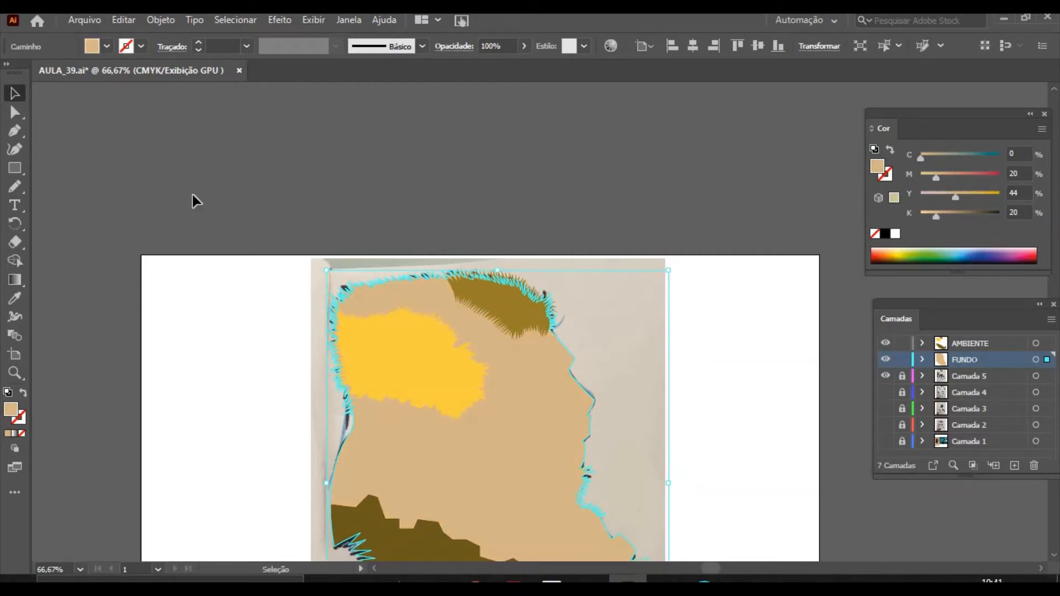
pyautogui.click(138, 166)
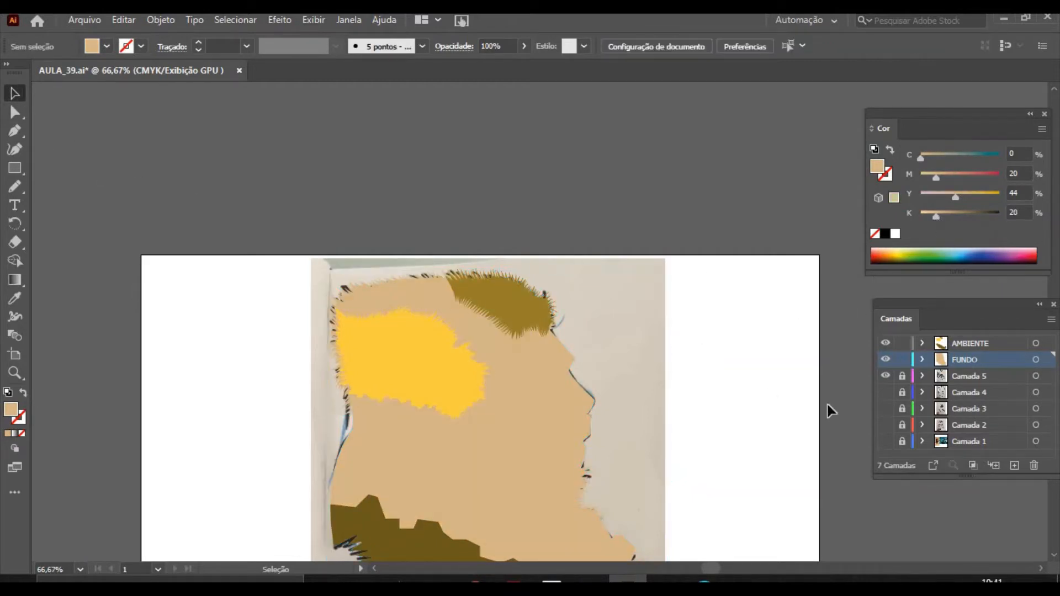
# Hide the FUNDO layer, lock and hide AMBIENTE, and add a new empty layer.
pyautogui.click(886, 359)
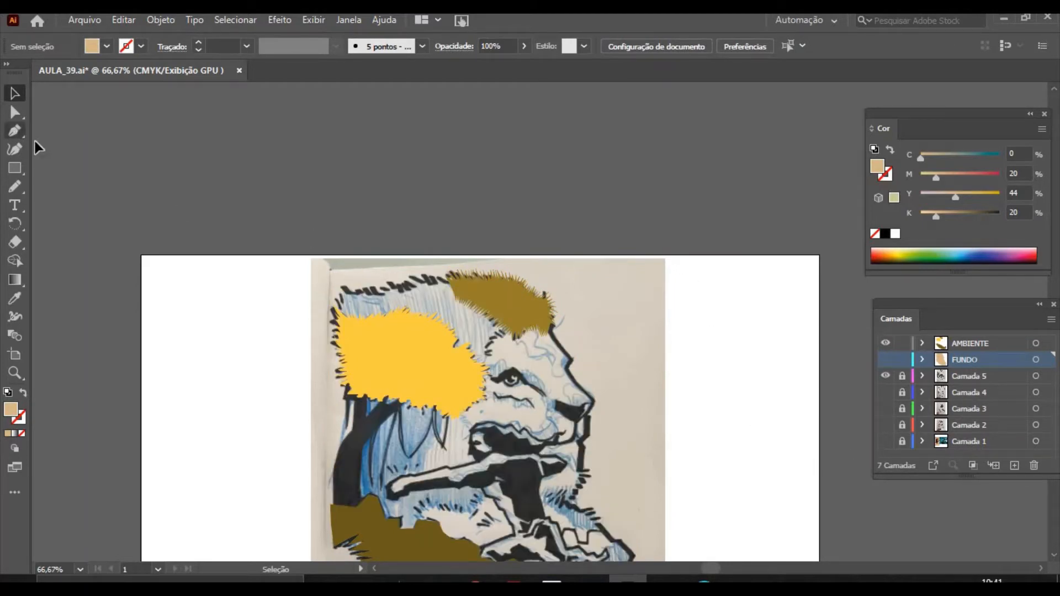
pyautogui.click(886, 360)
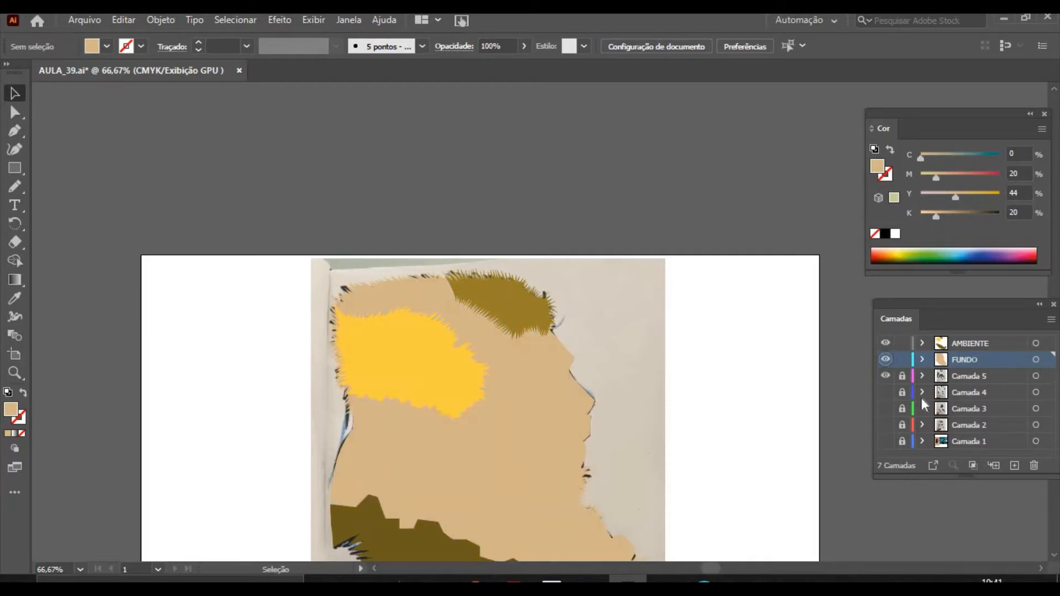
pyautogui.click(886, 359)
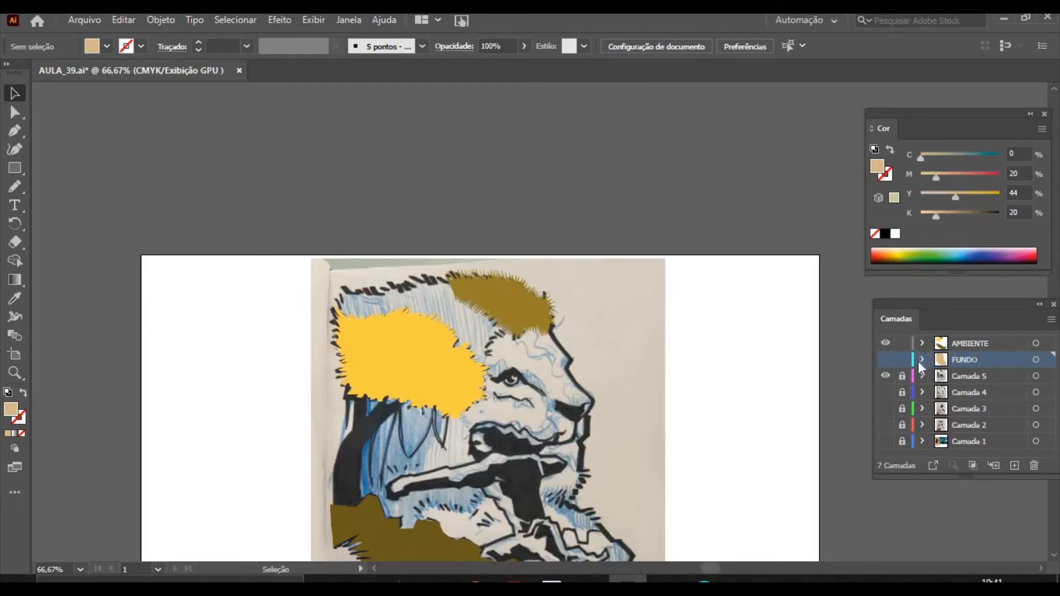
pyautogui.click(902, 343)
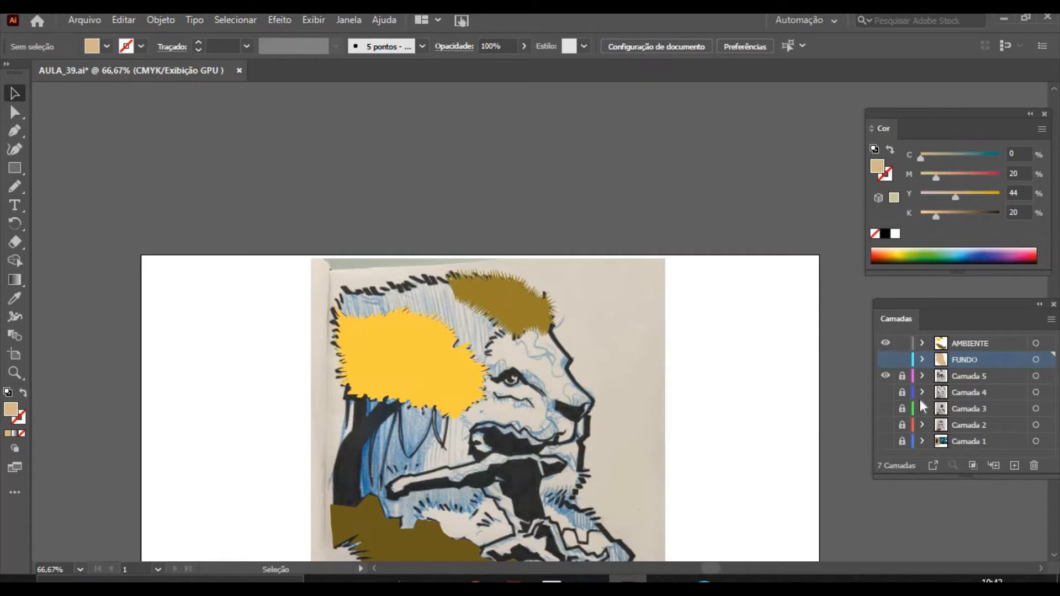
pyautogui.click(1015, 466)
pyautogui.click(886, 343)
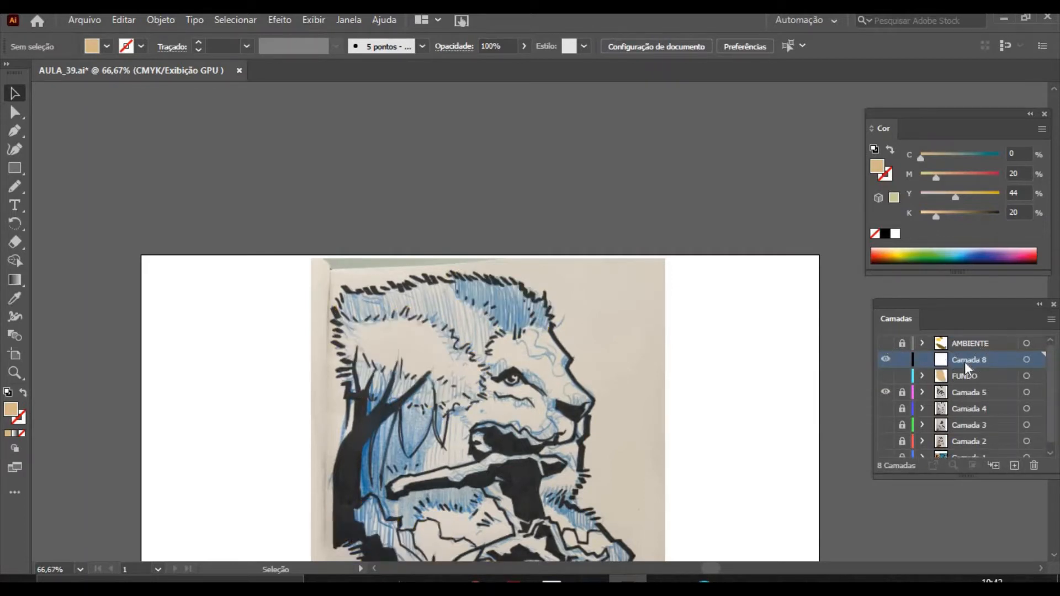
# Move the new layer above AMBIENTE and rename it AMBIENTE02.
pyautogui.moveTo(966, 362); pyautogui.dragTo(967, 338)
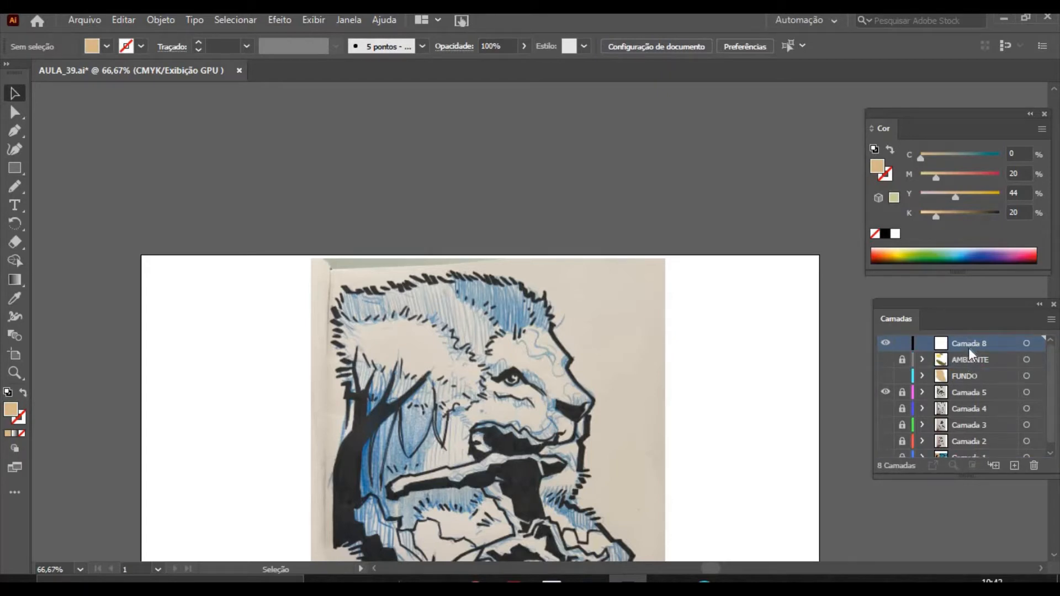
pyautogui.doubleClick(970, 347)
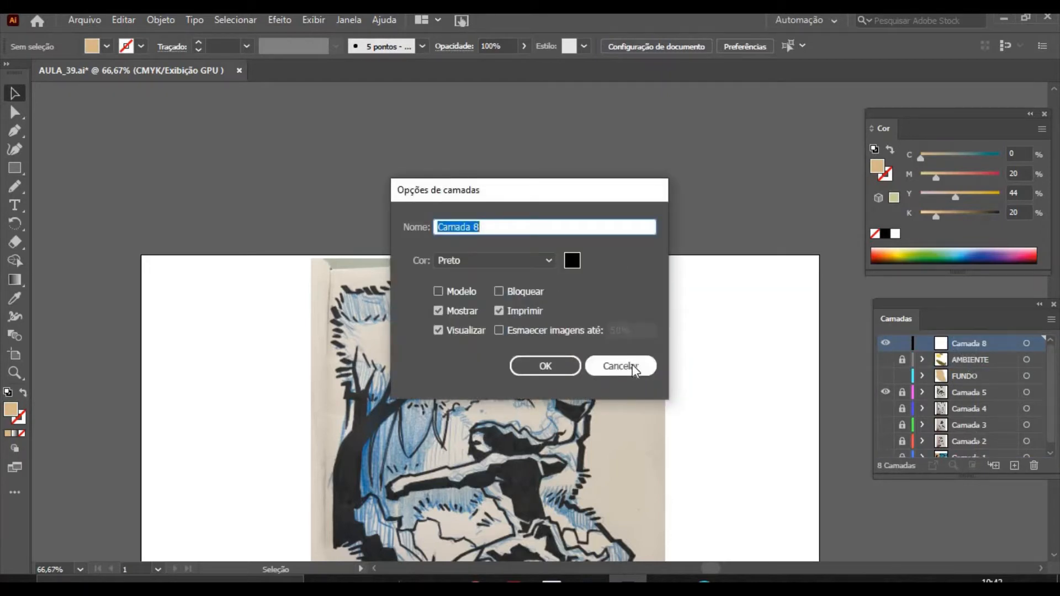
pyautogui.click(634, 368)
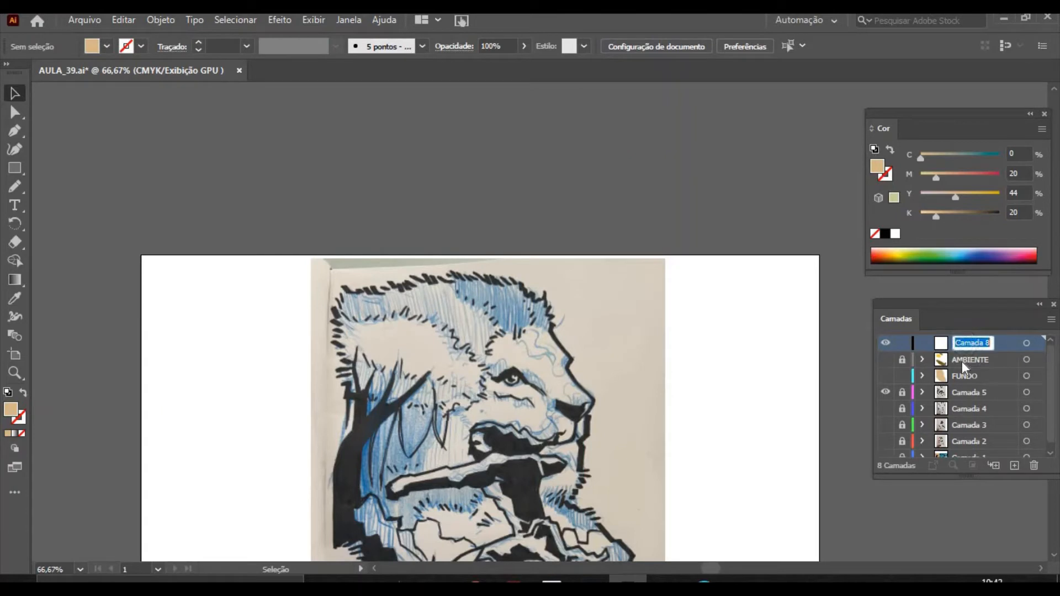
pyautogui.write('AMBIEN')
pyautogui.write('TE')
pyautogui.write('02')
# Trace the mid-tone mane and tree area as a closed furry Pencil shape and fill it with 20% magenta, 79% yellow and 20% black.
pyautogui.hotkey('ctrl', '-')
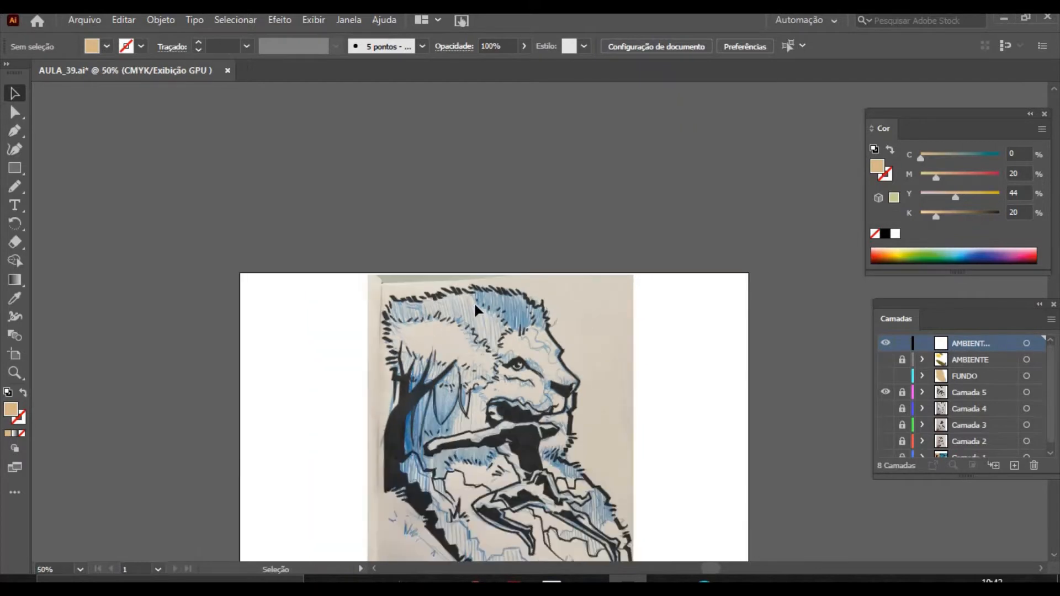
pyautogui.click(14, 373)
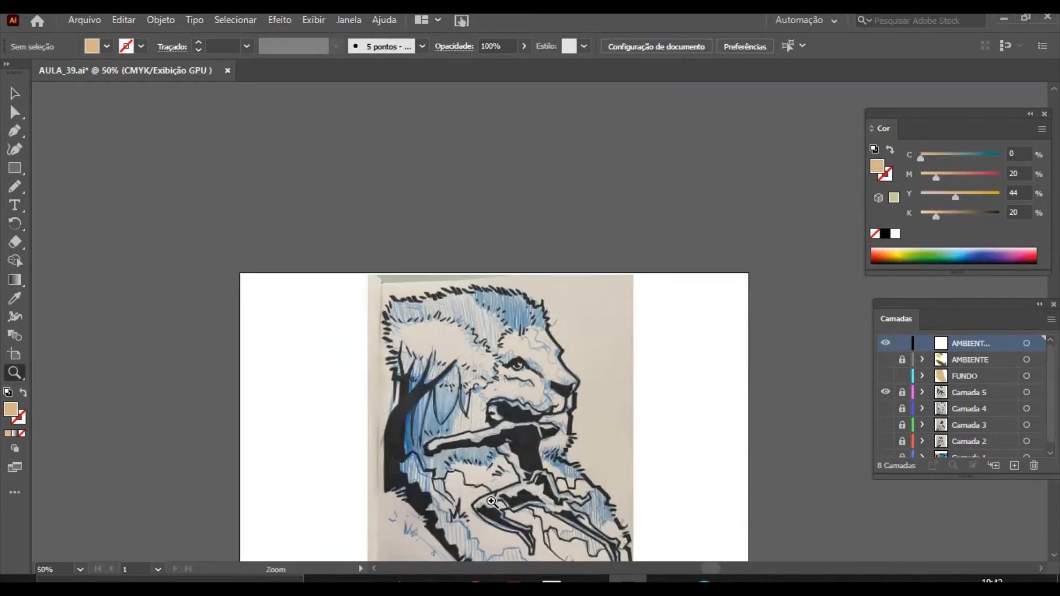
pyautogui.click(493, 500)
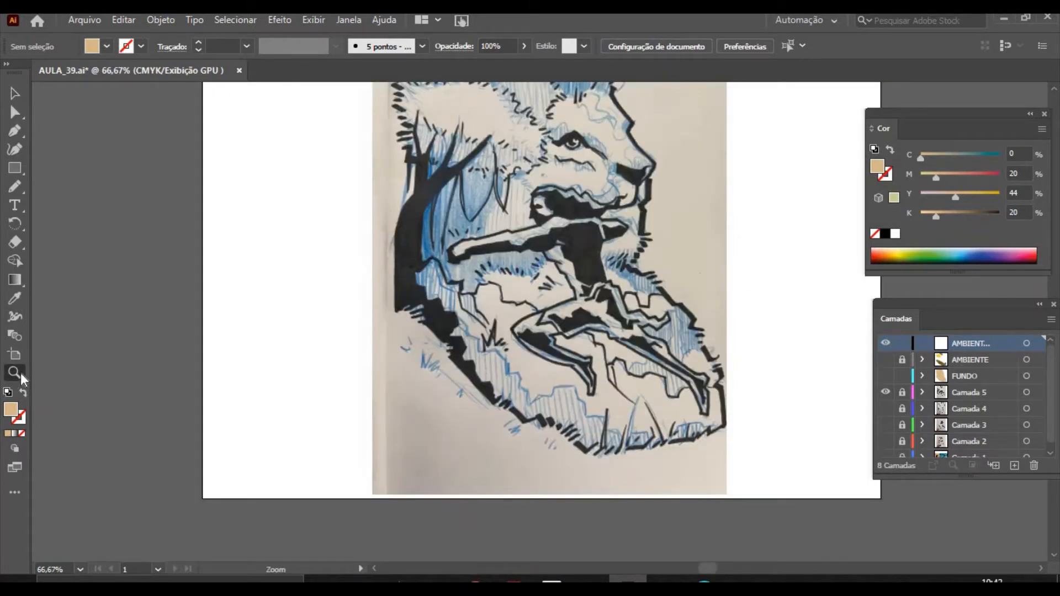
pyautogui.press('h')
pyautogui.moveTo(550, 278); pyautogui.dragTo(502, 324)
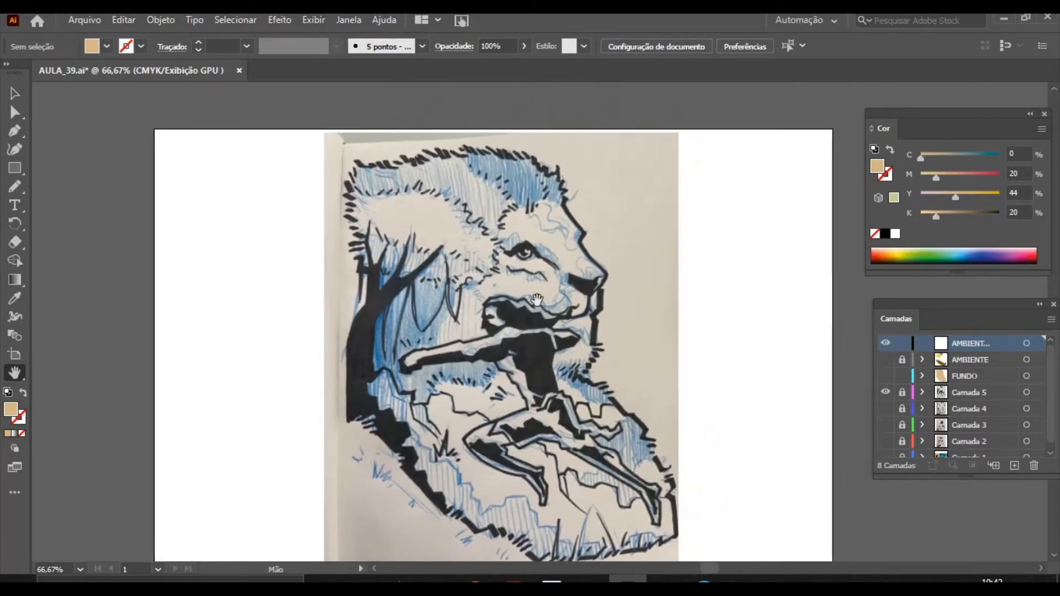
pyautogui.click(14, 187)
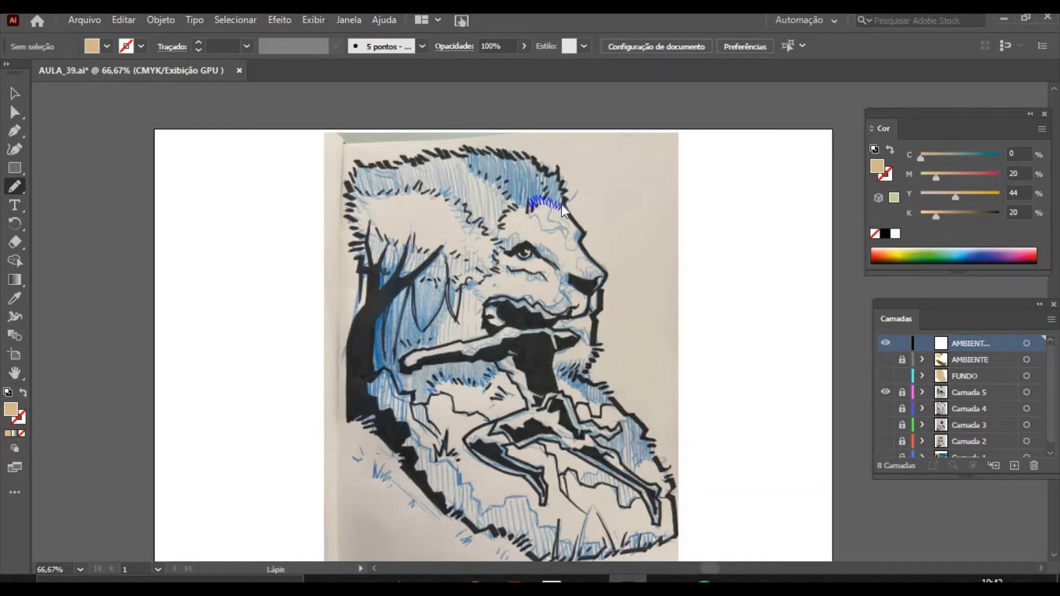
pyautogui.moveTo(528, 208)
pyautogui.mouseDown()
pyautogui.moveTo(497, 221)
pyautogui.moveTo(504, 237)
pyautogui.moveTo(525, 241)
pyautogui.moveTo(503, 249)
pyautogui.moveTo(504, 279)
pyautogui.moveTo(520, 299)
pyautogui.mouseUp()
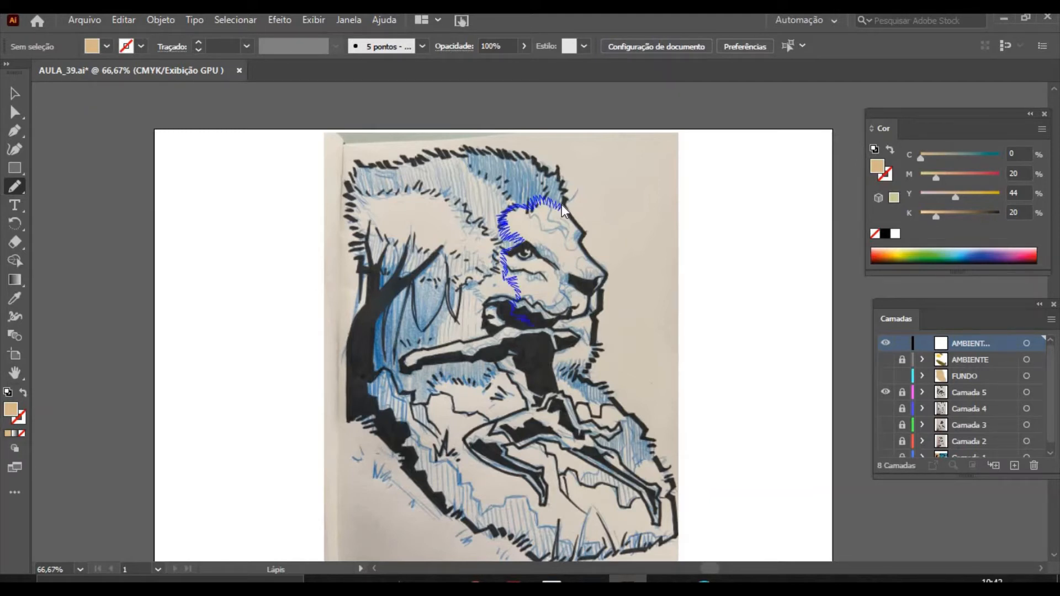
pyautogui.moveTo(529, 325); pyautogui.dragTo(535, 333)
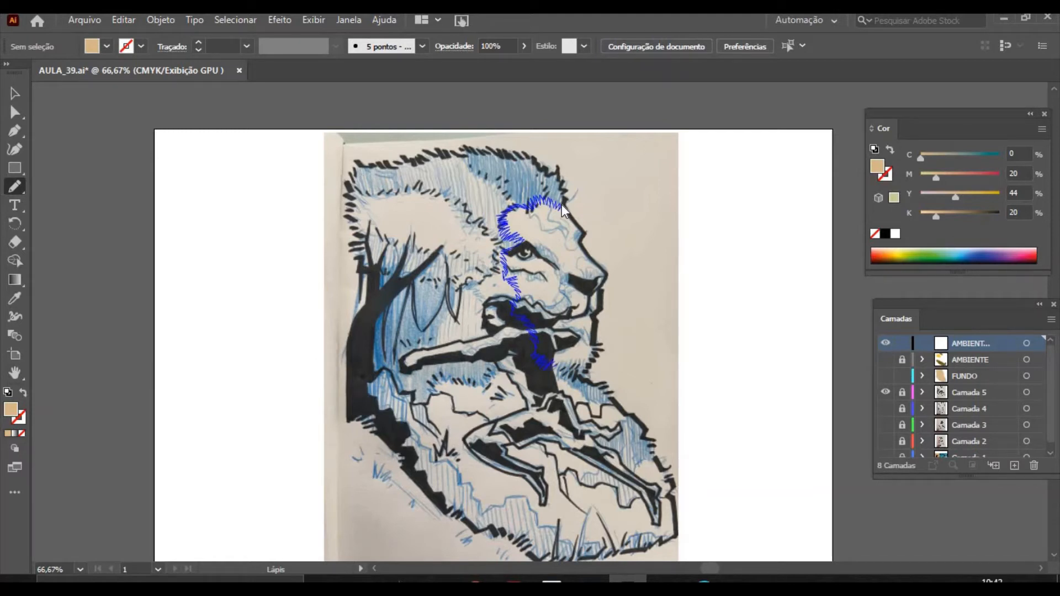
pyautogui.moveTo(548, 364)
pyautogui.mouseDown()
pyautogui.moveTo(557, 378)
pyautogui.moveTo(521, 382)
pyautogui.moveTo(485, 369)
pyautogui.moveTo(470, 384)
pyautogui.moveTo(435, 383)
pyautogui.moveTo(423, 409)
pyautogui.moveTo(367, 384)
pyautogui.mouseUp()
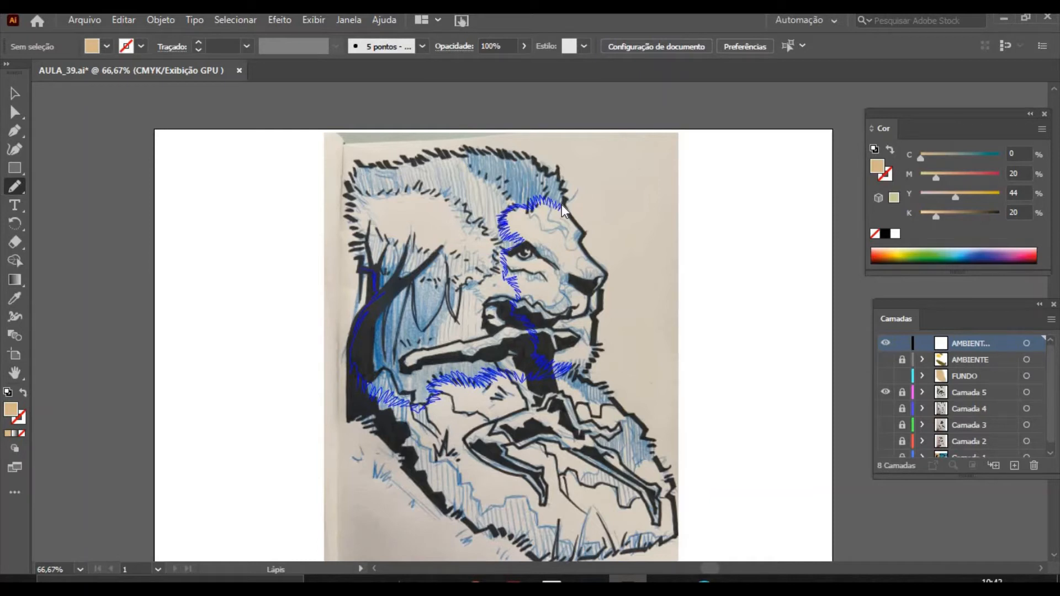
pyautogui.moveTo(362, 261)
pyautogui.mouseDown()
pyautogui.moveTo(378, 226)
pyautogui.moveTo(396, 244)
pyautogui.moveTo(484, 266)
pyautogui.moveTo(436, 194)
pyautogui.moveTo(369, 191)
pyautogui.moveTo(361, 170)
pyautogui.moveTo(487, 157)
pyautogui.moveTo(535, 172)
pyautogui.mouseUp()
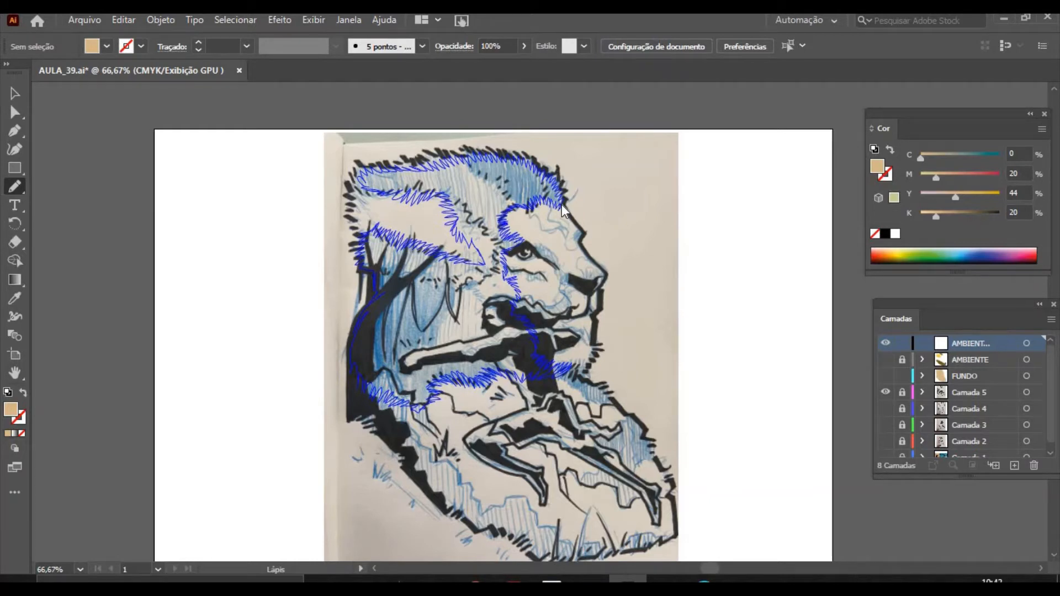
pyautogui.moveTo(562, 205); pyautogui.dragTo(561, 205)
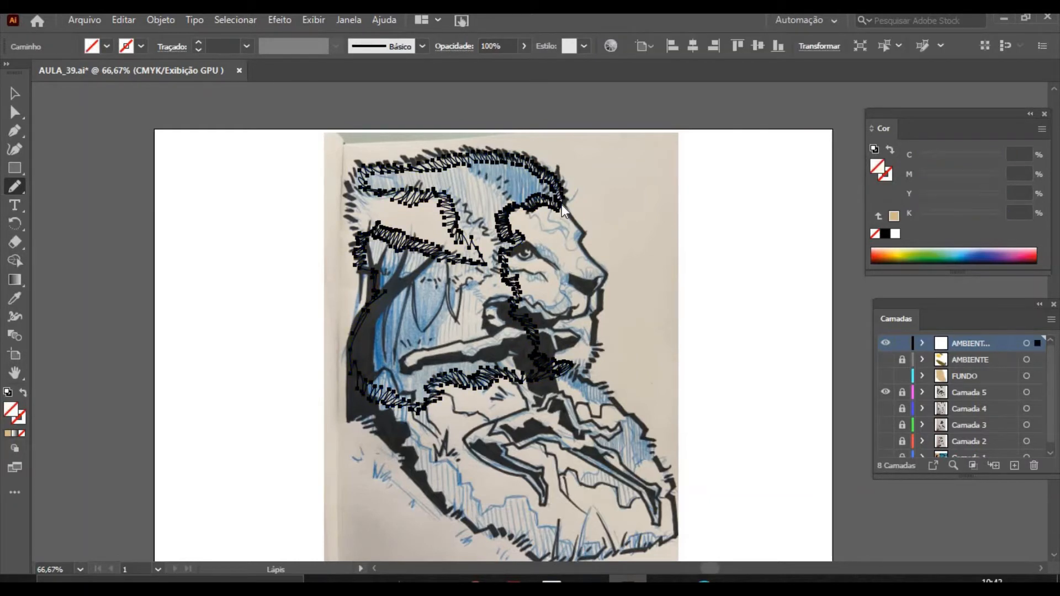
pyautogui.click(9, 434)
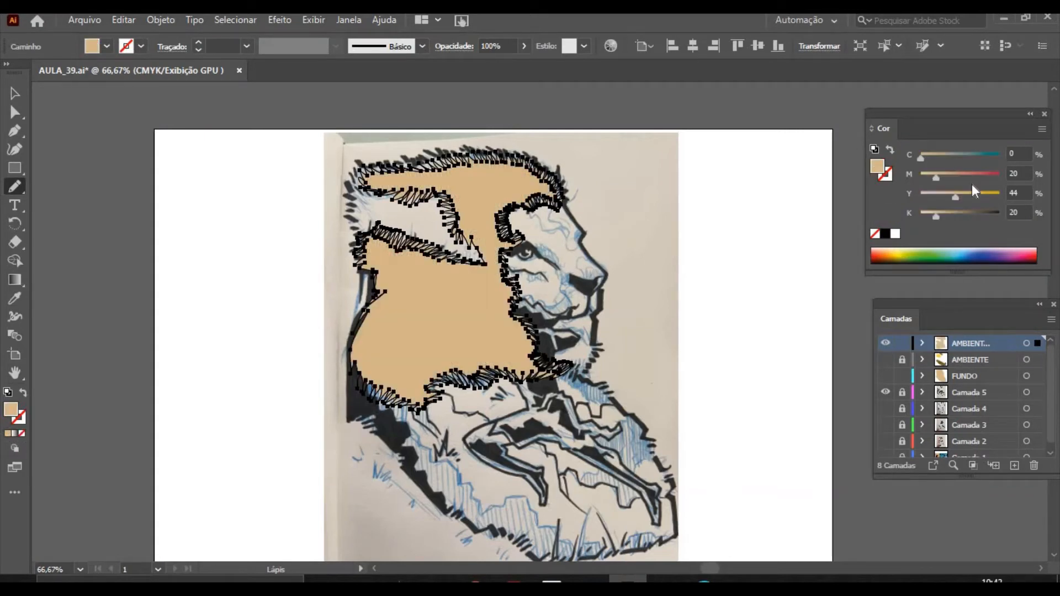
pyautogui.moveTo(955, 197); pyautogui.dragTo(984, 201)
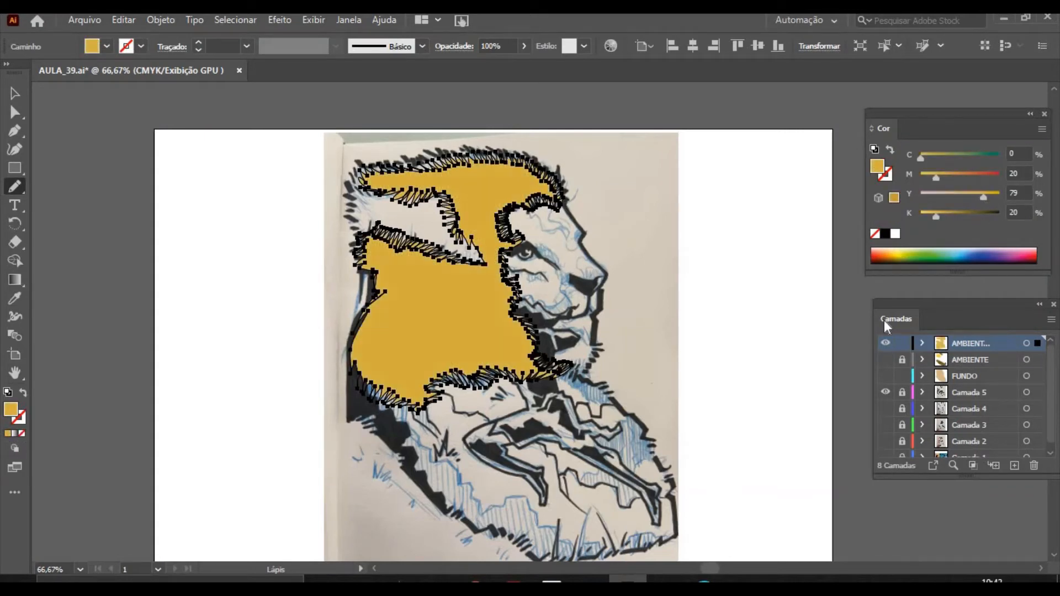
# Show the AMBIENTE and FUNDO layers, place AMBIENTE above AMBIENTE02, and deselect the mid-tone mane shape.
pyautogui.click(886, 359)
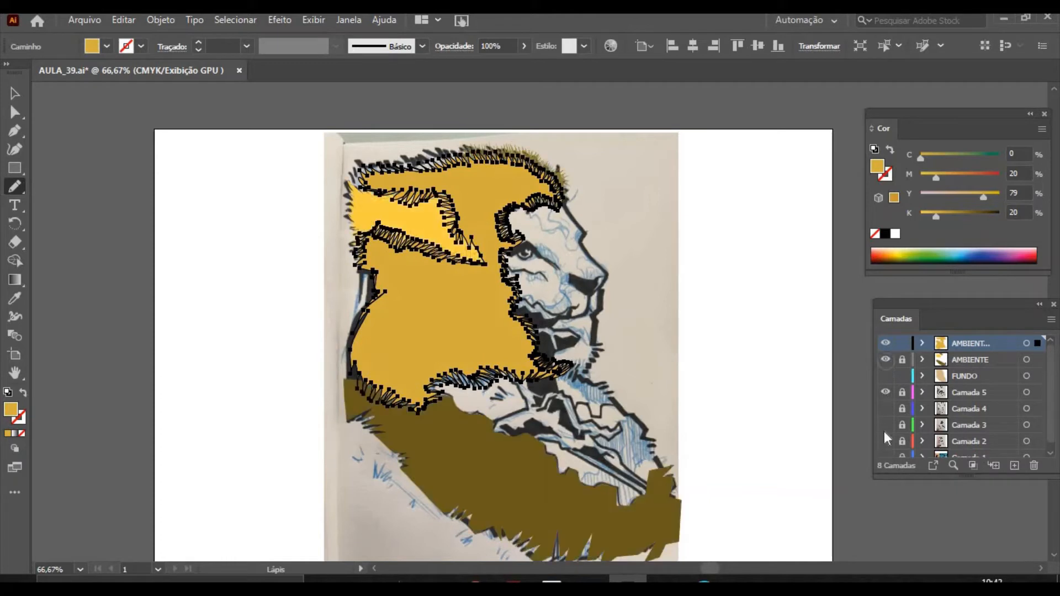
pyautogui.click(973, 359)
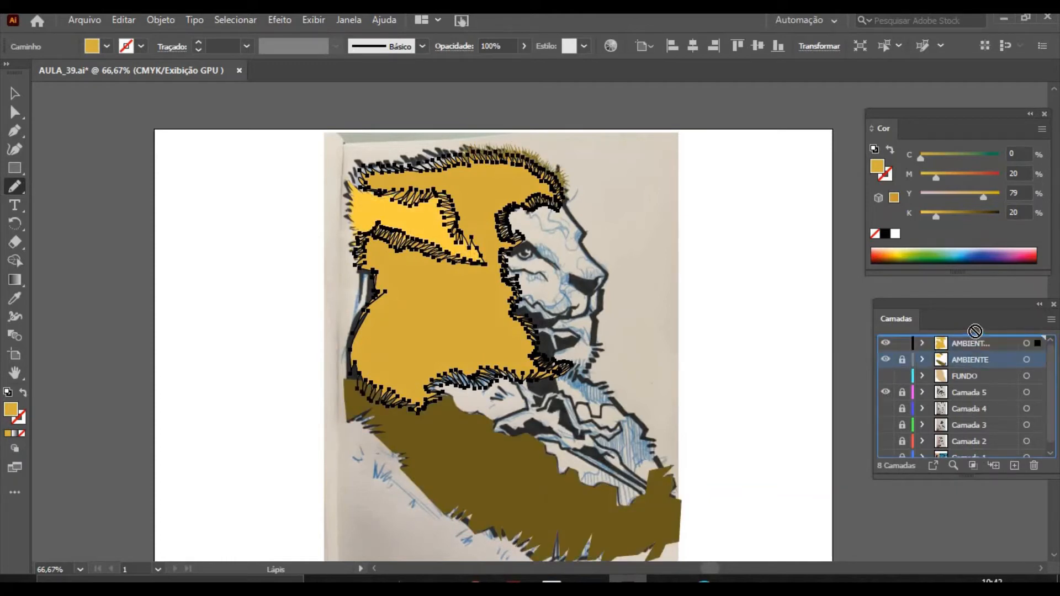
pyautogui.moveTo(944, 405); pyautogui.dragTo(961, 338)
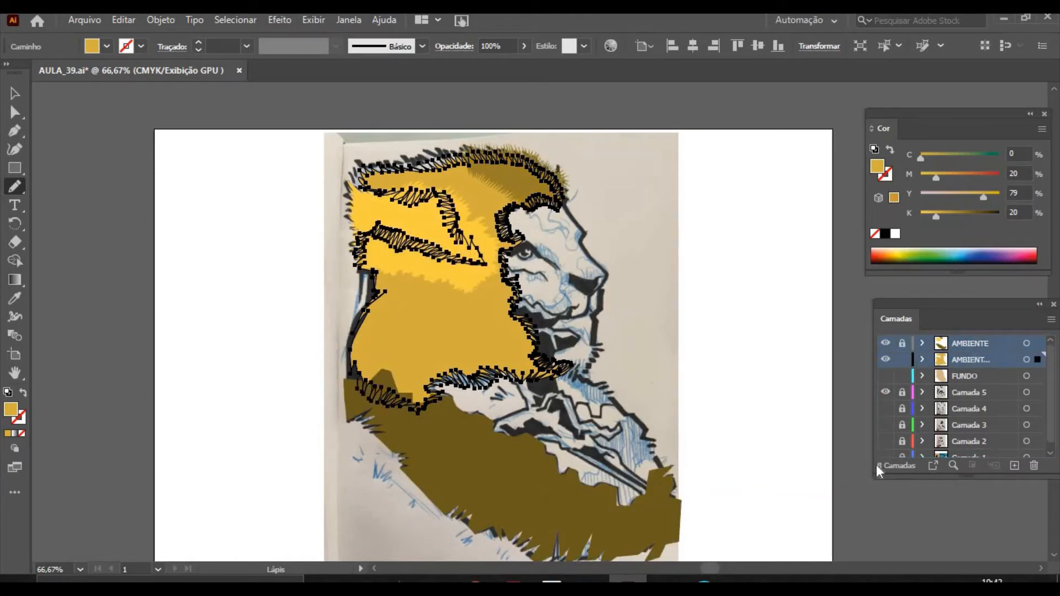
pyautogui.click(886, 376)
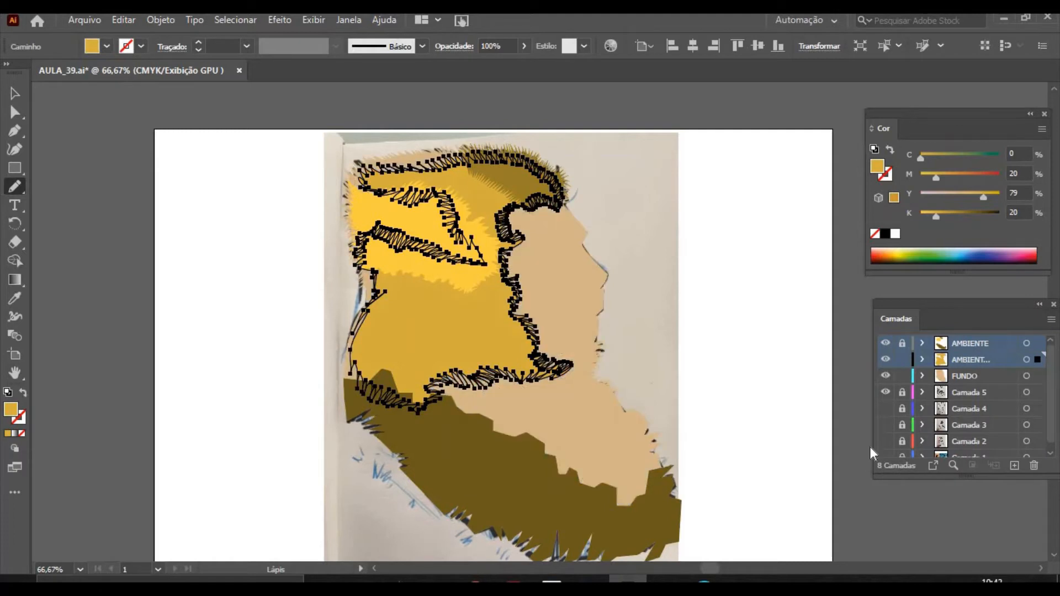
pyautogui.click(15, 94)
pyautogui.click(81, 141)
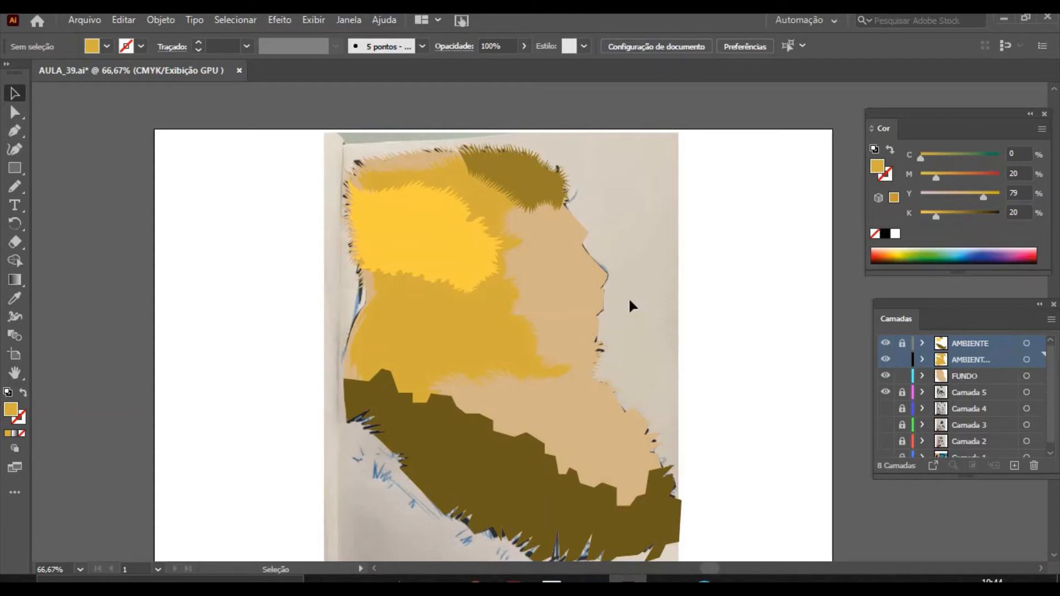
# Set the yellow of the FUNDO silhouette's fill to 61% and deselect it.
pyautogui.click(594, 284)
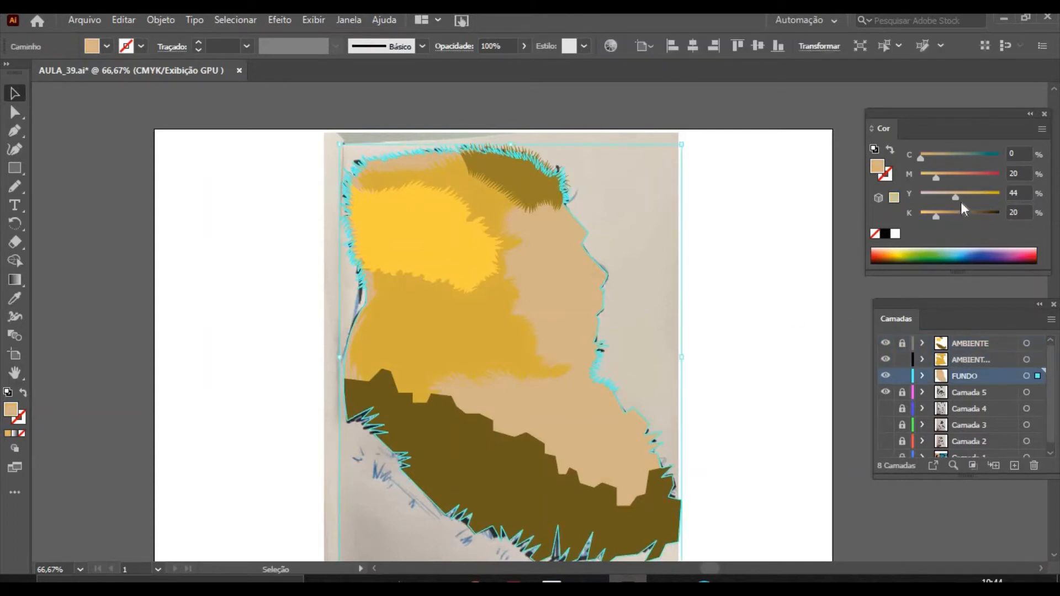
pyautogui.moveTo(956, 196); pyautogui.dragTo(968, 198)
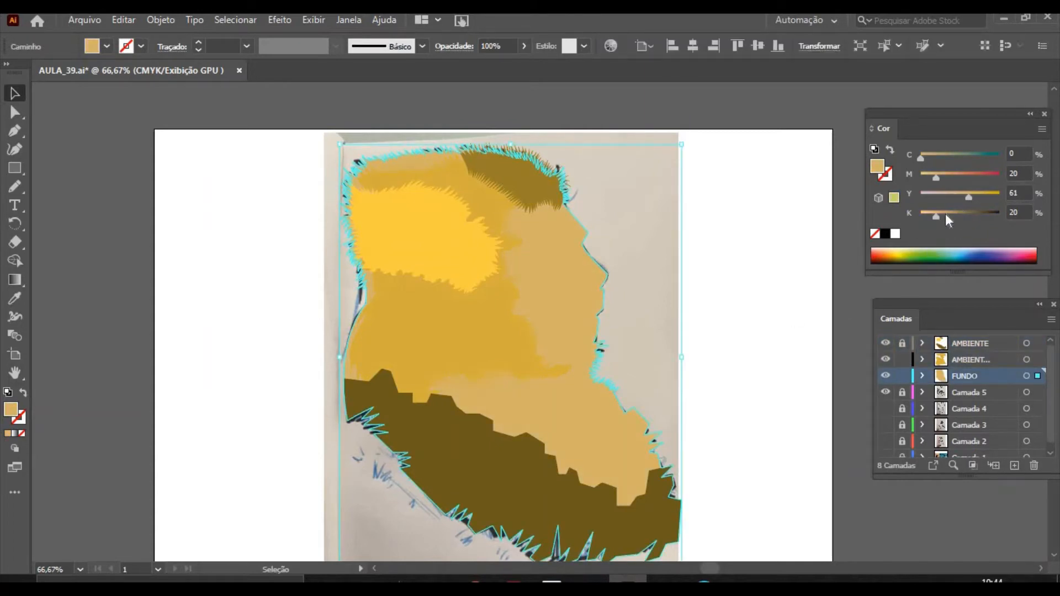
pyautogui.click(89, 148)
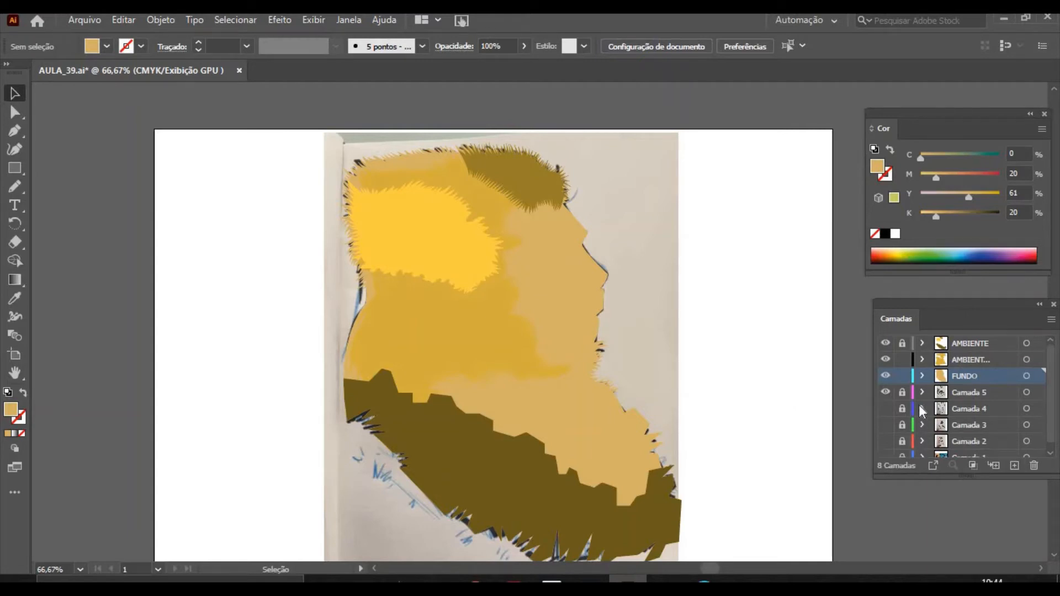
# Lock the AMBIENTE02 and FUNDO layers and hide all three colour layers to expose the sketch.
pyautogui.click(903, 360)
pyautogui.click(886, 376)
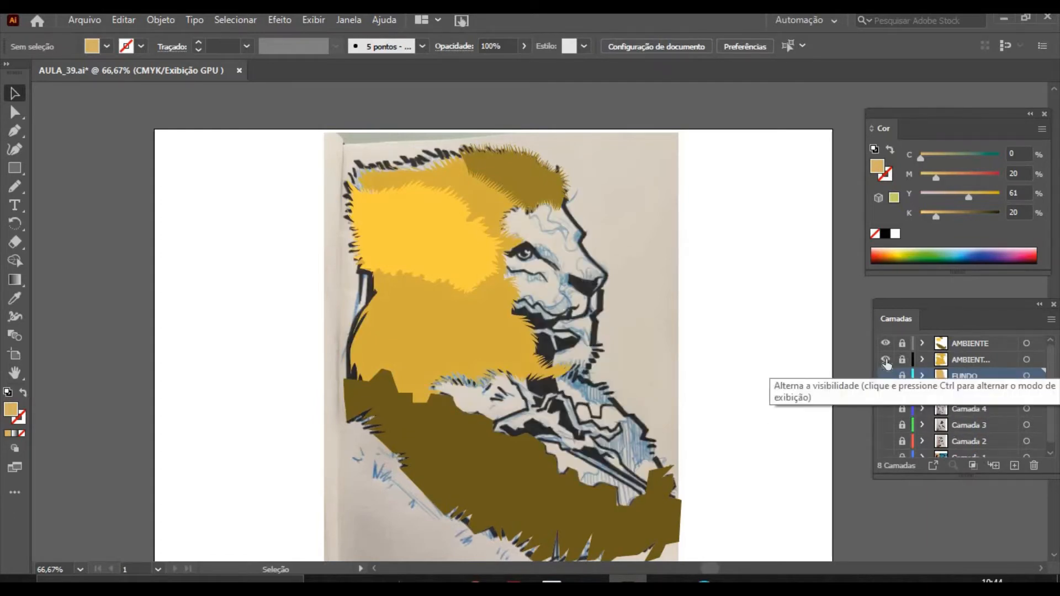
pyautogui.click(886, 361)
pyautogui.click(886, 343)
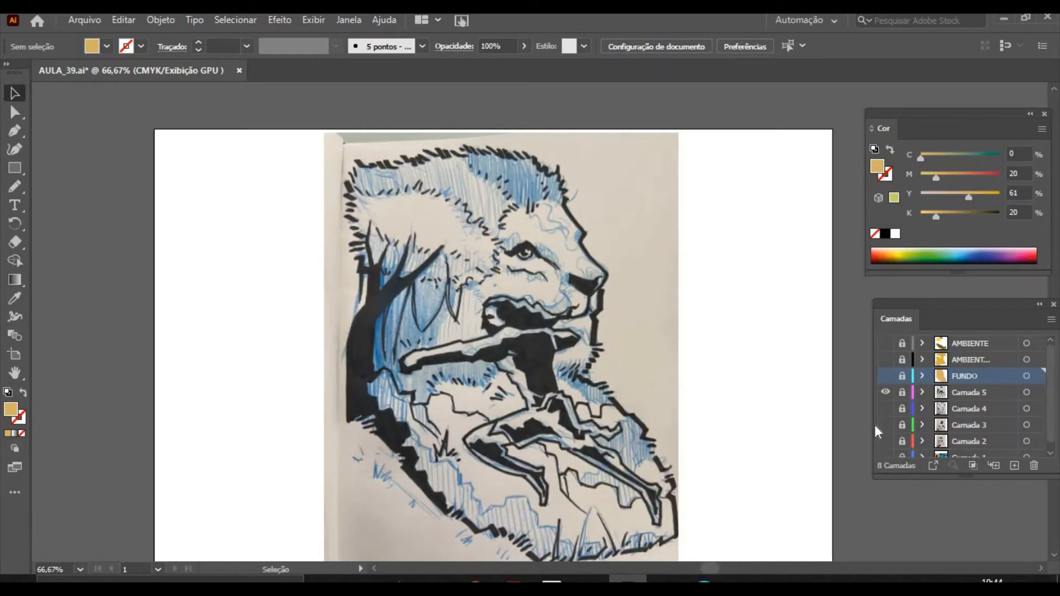
# Compare the colour layers against the sketch, leaving AMBIENTE and Camada 5 shown with AMBIENTE02 and FUNDO hidden.
pyautogui.click(885, 395)
pyautogui.click(885, 392)
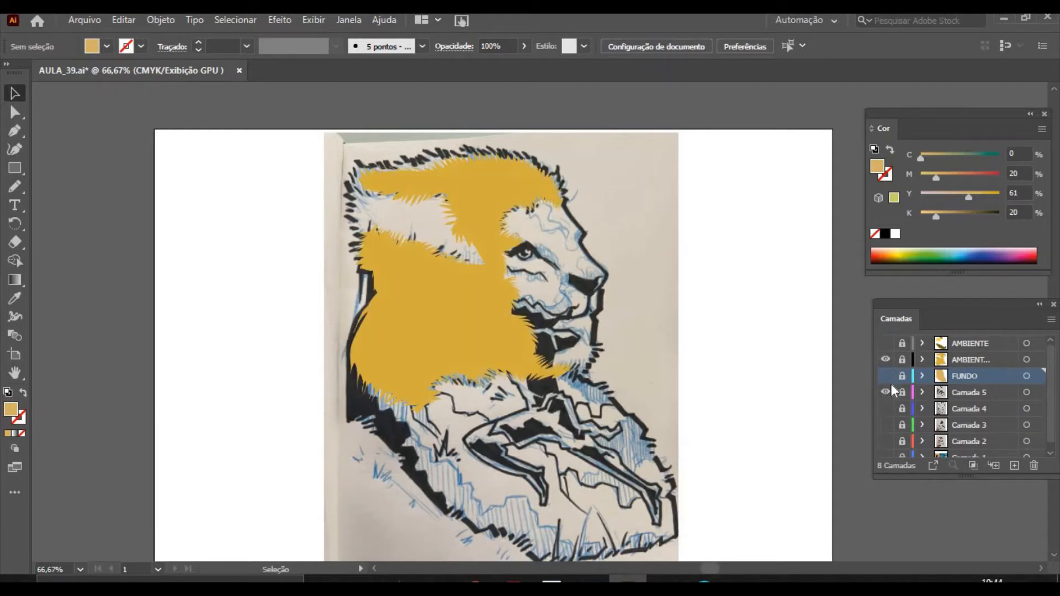
pyautogui.click(885, 376)
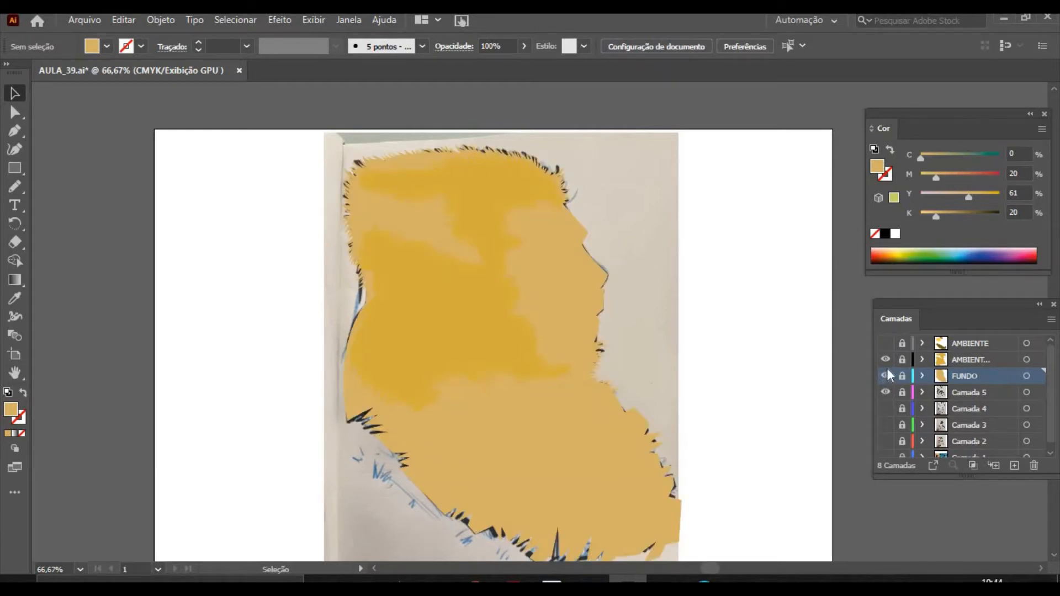
pyautogui.click(886, 343)
pyautogui.click(886, 359)
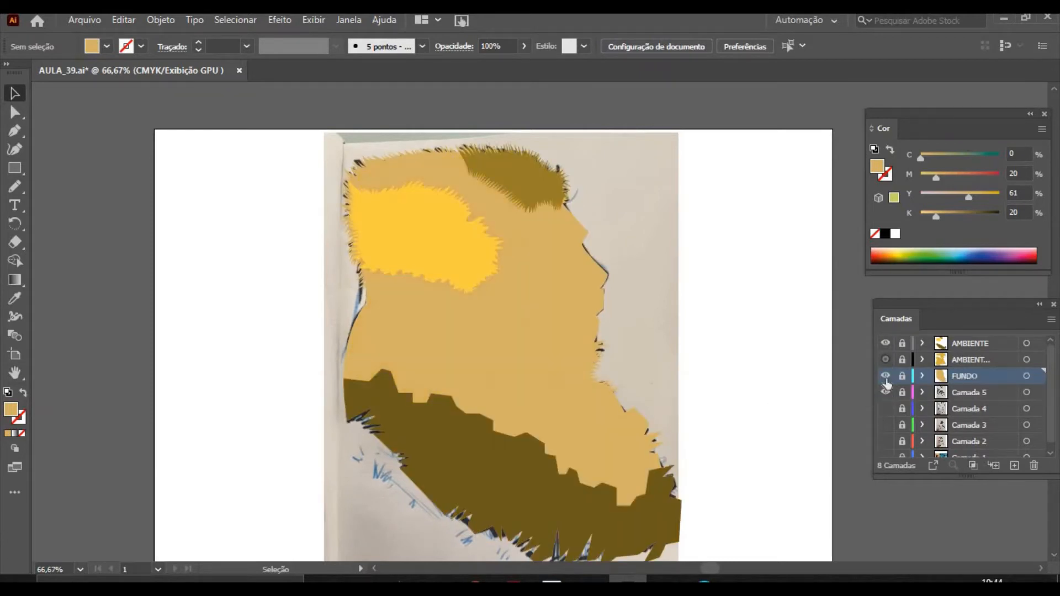
pyautogui.click(886, 376)
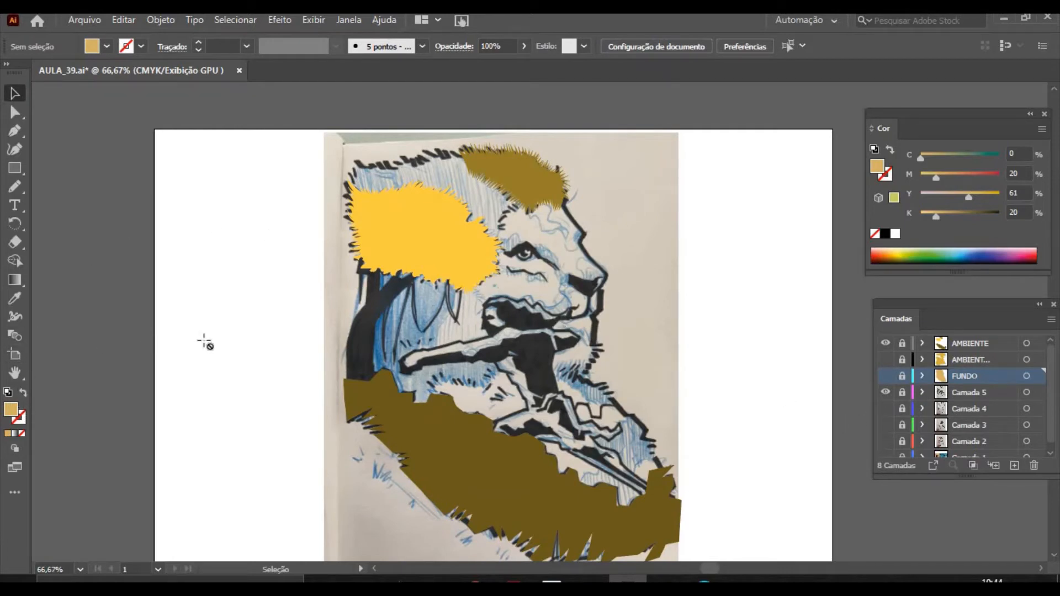
# Activate the Pen tool for tracing at the tree trunk, between the light mane shape and the dark rock shape.
pyautogui.hotkey('ctrl', 'space')
pyautogui.press('z')
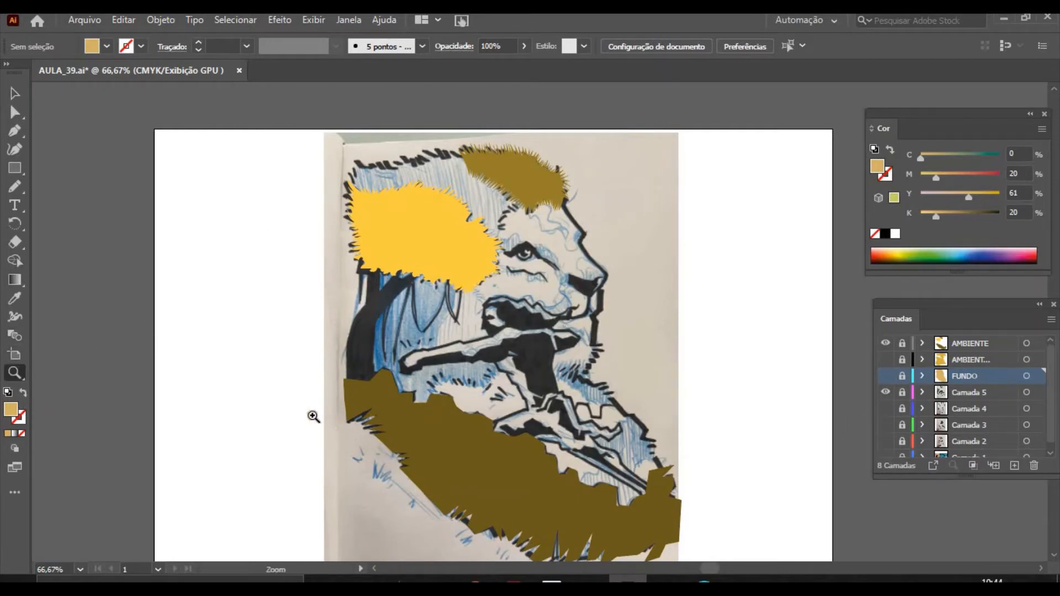
pyautogui.click(312, 417)
pyautogui.click(718, 142)
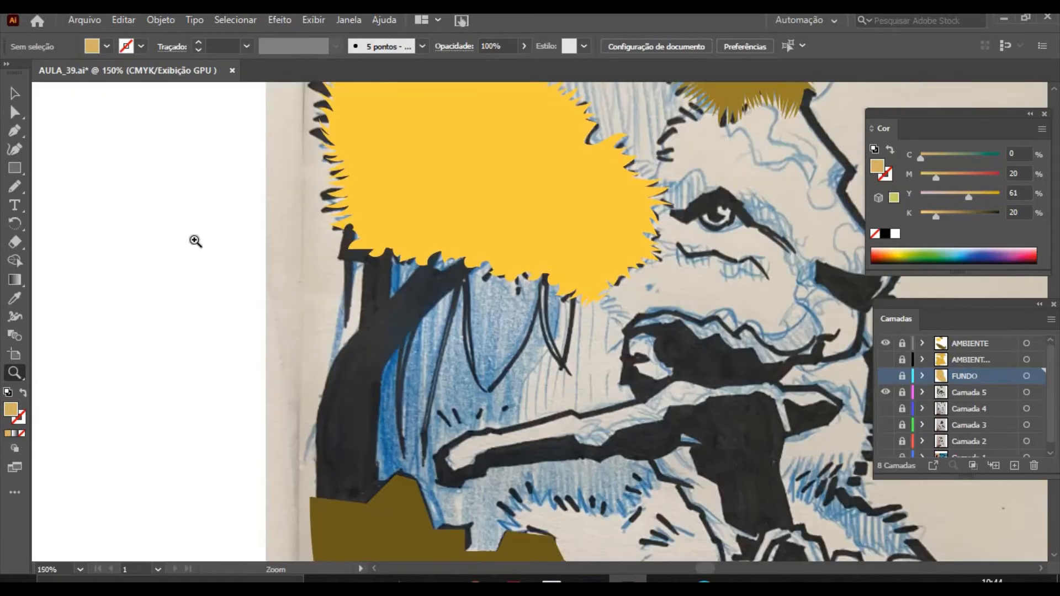
pyautogui.click(14, 130)
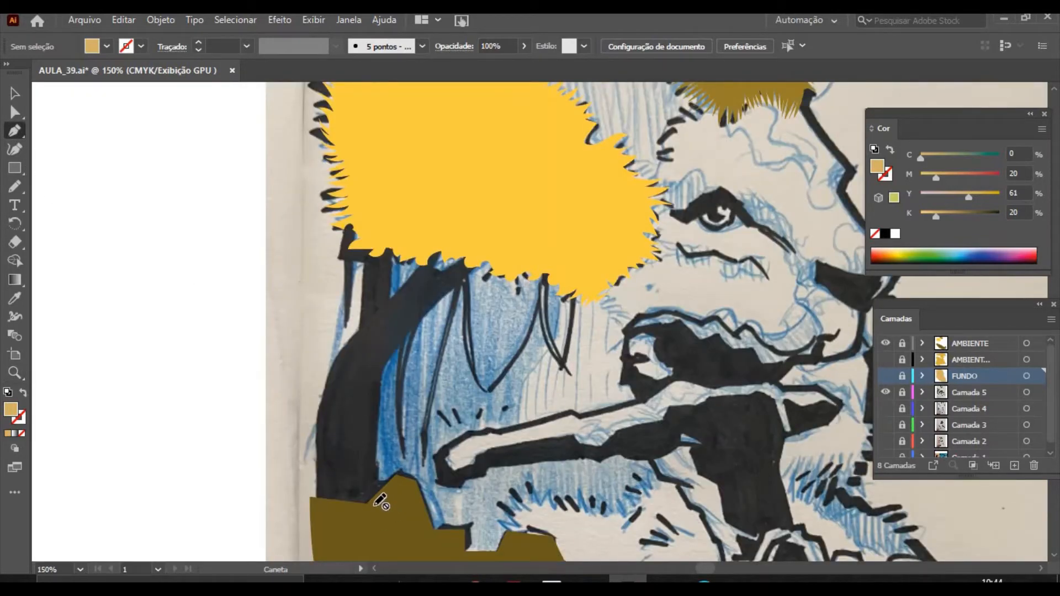
# Unlock the AMBIENTE layer and trace the tree trunk's right edge with the Pen tool, from the ground up into the yellow foliage.
pyautogui.click(961, 347)
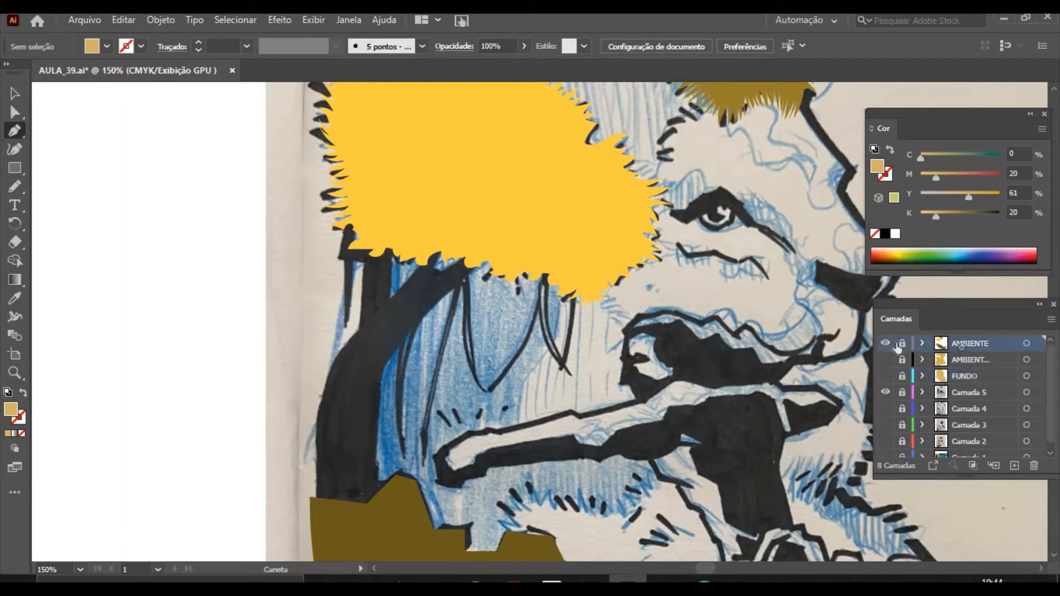
pyautogui.click(903, 343)
pyautogui.click(390, 504)
pyautogui.click(376, 471)
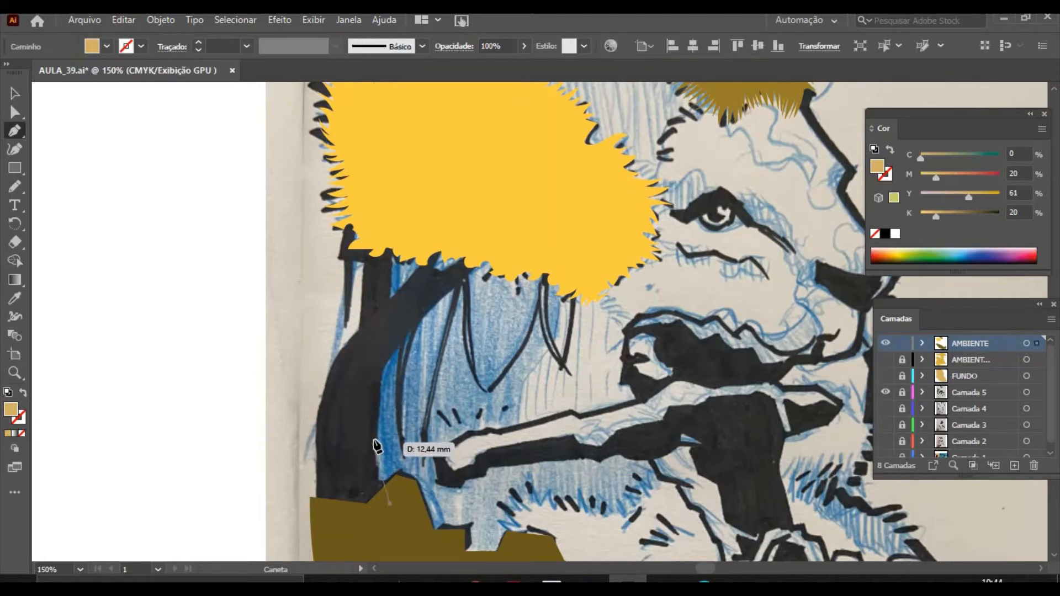
pyautogui.click(376, 438)
pyautogui.click(375, 406)
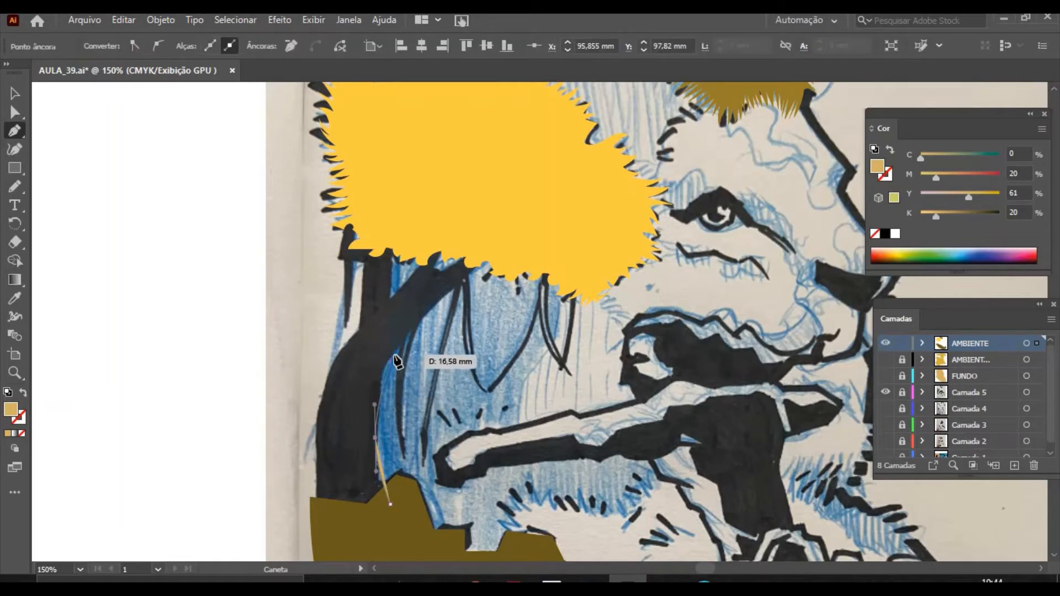
pyautogui.click(395, 355)
pyautogui.click(406, 338)
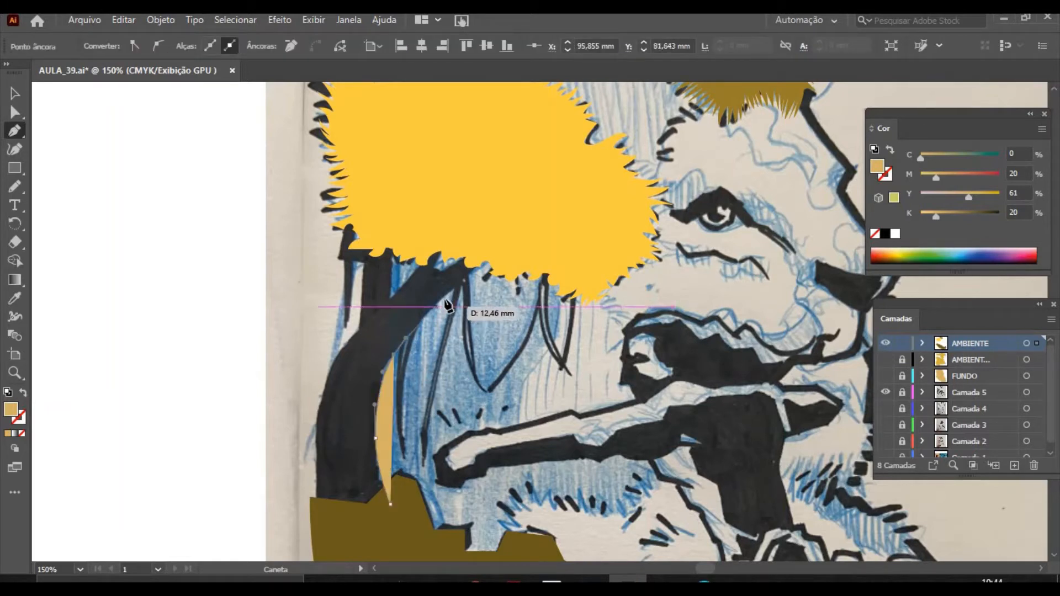
pyautogui.click(495, 252)
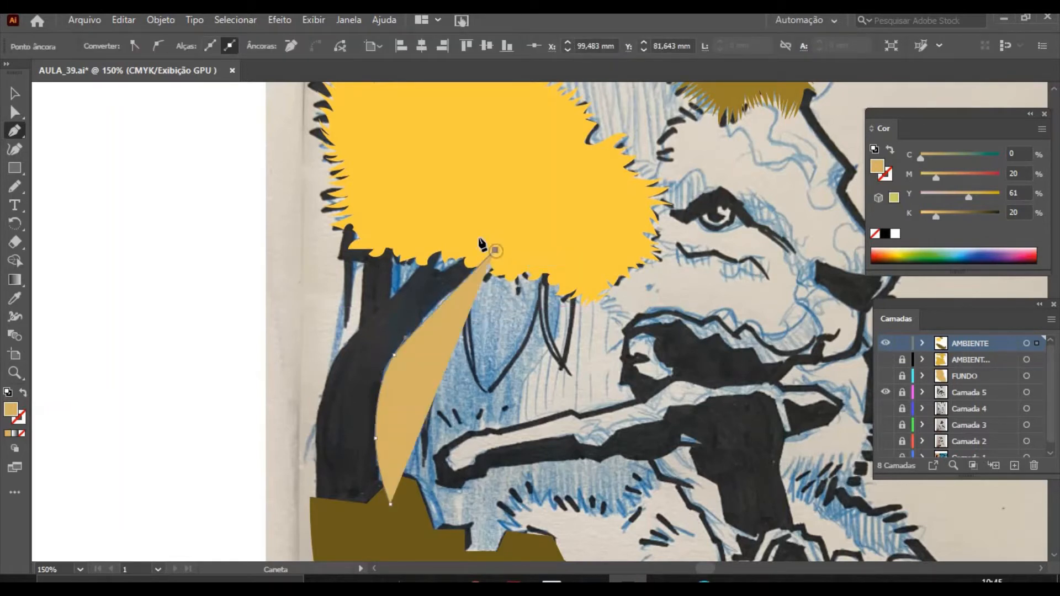
# Continue the trunk path around both branch tips and the narrow fork between them beneath the foliage.
pyautogui.click(478, 250)
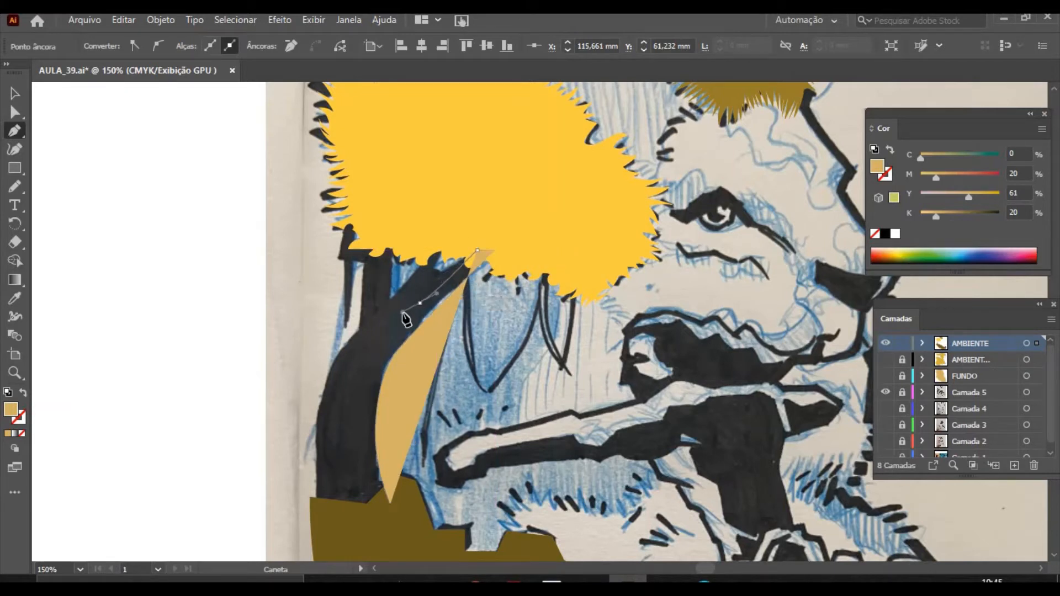
pyautogui.moveTo(419, 302); pyautogui.dragTo(402, 311)
pyautogui.moveTo(393, 327); pyautogui.dragTo(486, 232)
pyautogui.click(459, 251)
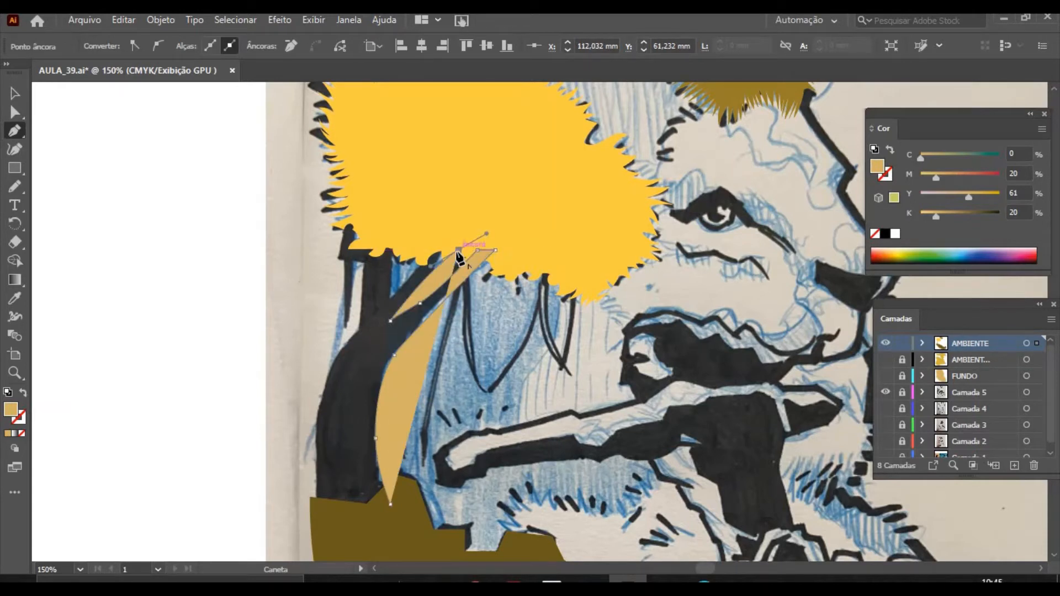
pyautogui.click(440, 240)
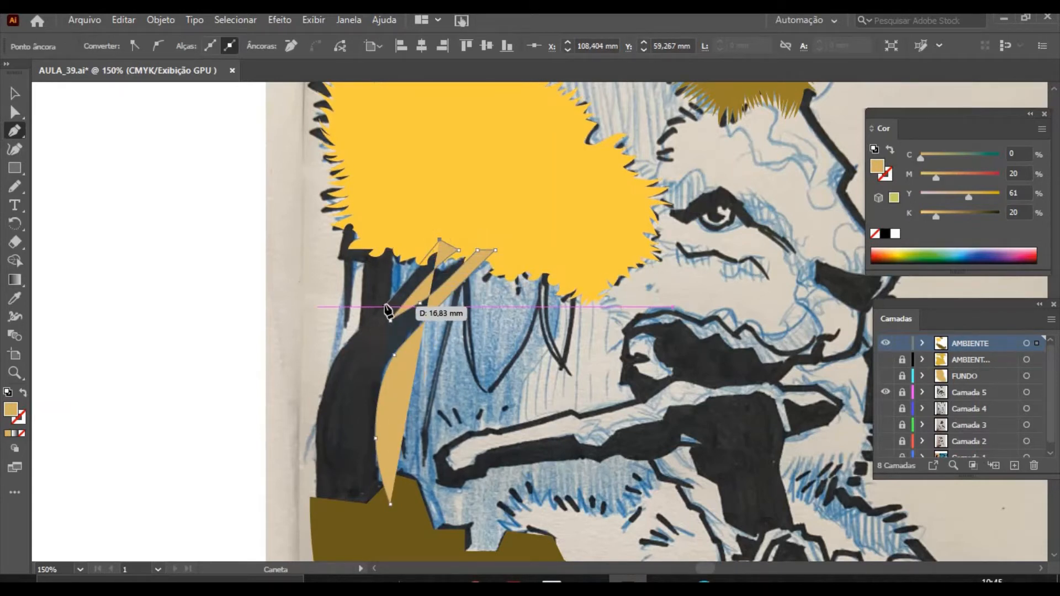
# Trace the trunk's left edge down to the ground and close the path over the brown ground shape.
pyautogui.click(370, 322)
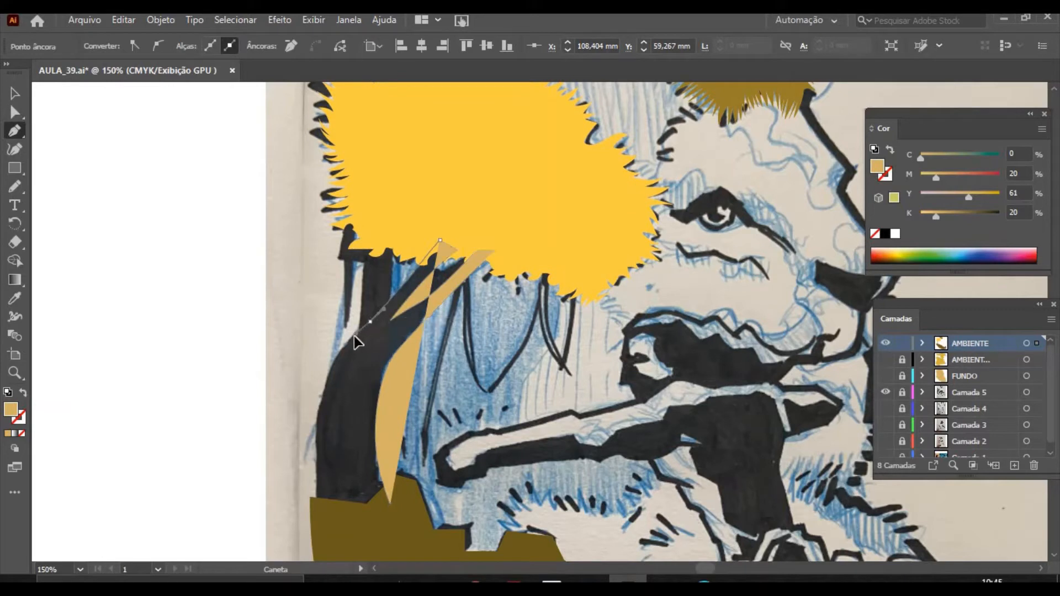
pyautogui.moveTo(317, 396); pyautogui.dragTo(308, 425)
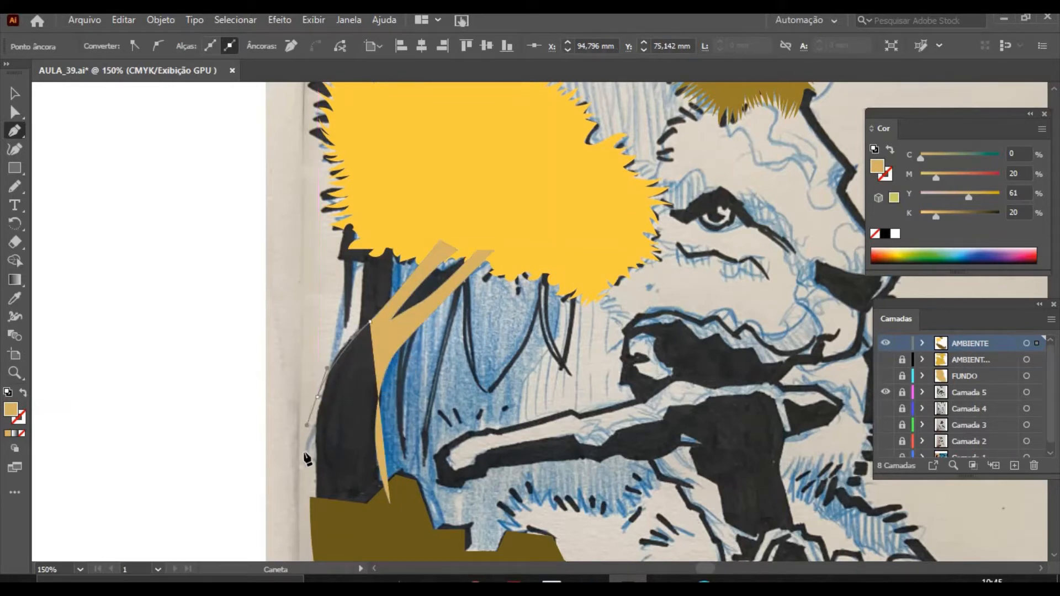
pyautogui.click(311, 516)
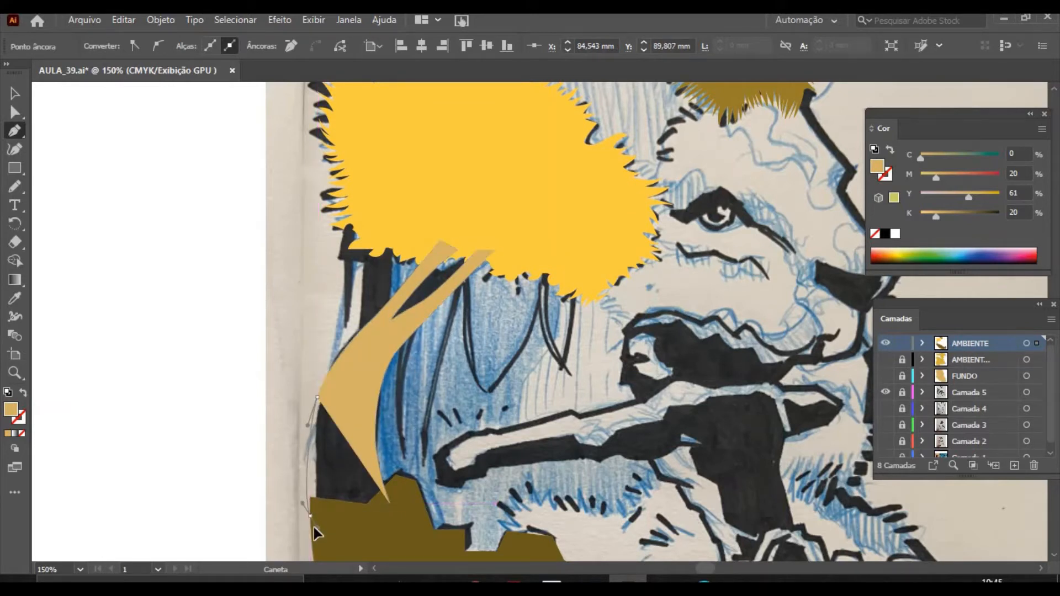
pyautogui.click(360, 550)
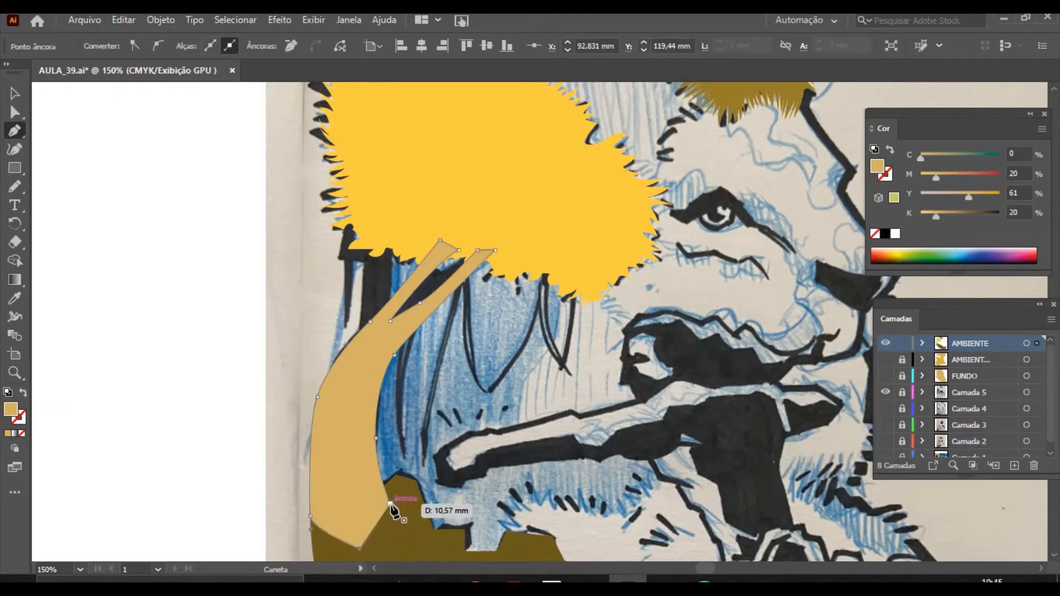
pyautogui.click(390, 504)
# Unite the trunk with the ground shape using Pathfinder and set the merged shape's black (K) value to 60%.
pyautogui.click(15, 94)
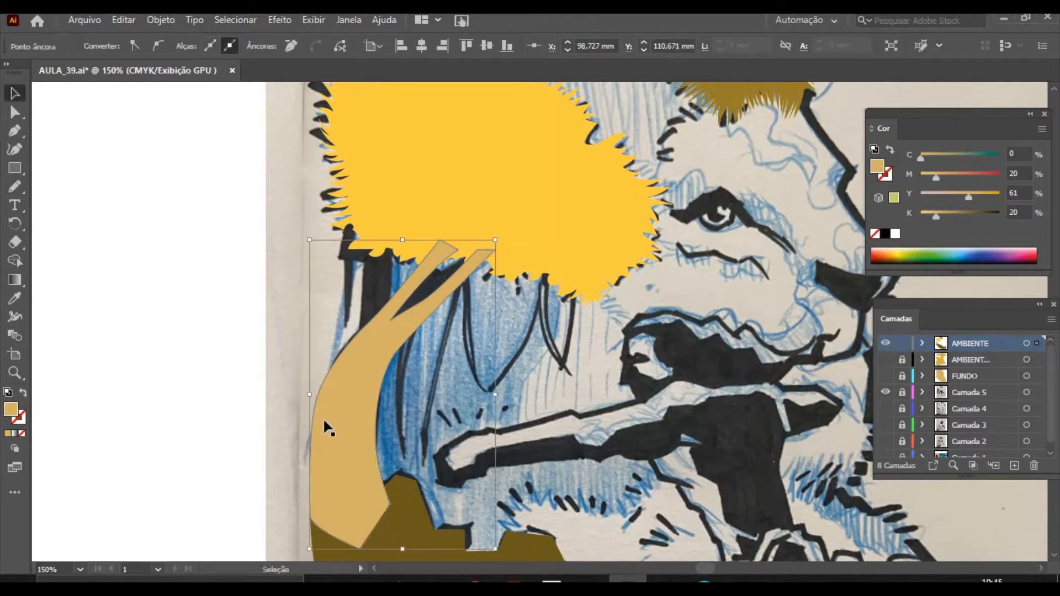
pyautogui.keyDown('shift'); pyautogui.click(541, 557); pyautogui.keyUp('shift')
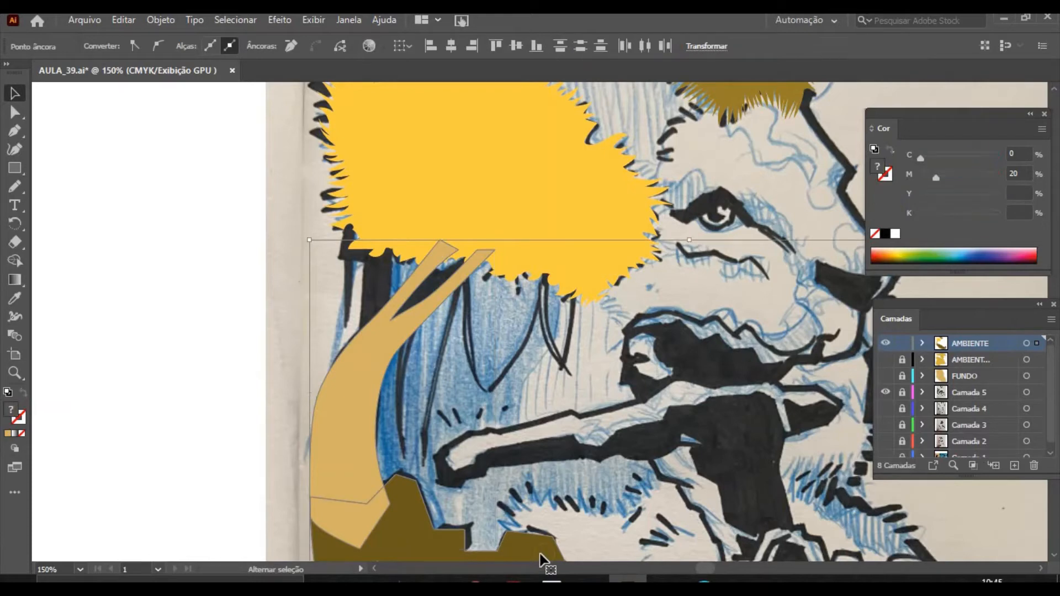
pyautogui.click(351, 18)
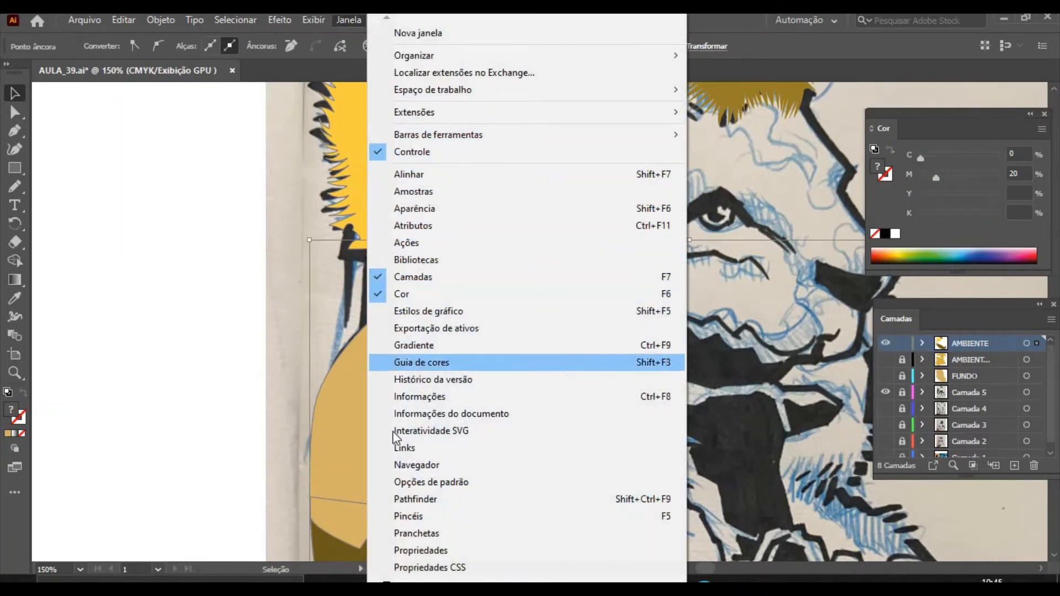
pyautogui.click(418, 504)
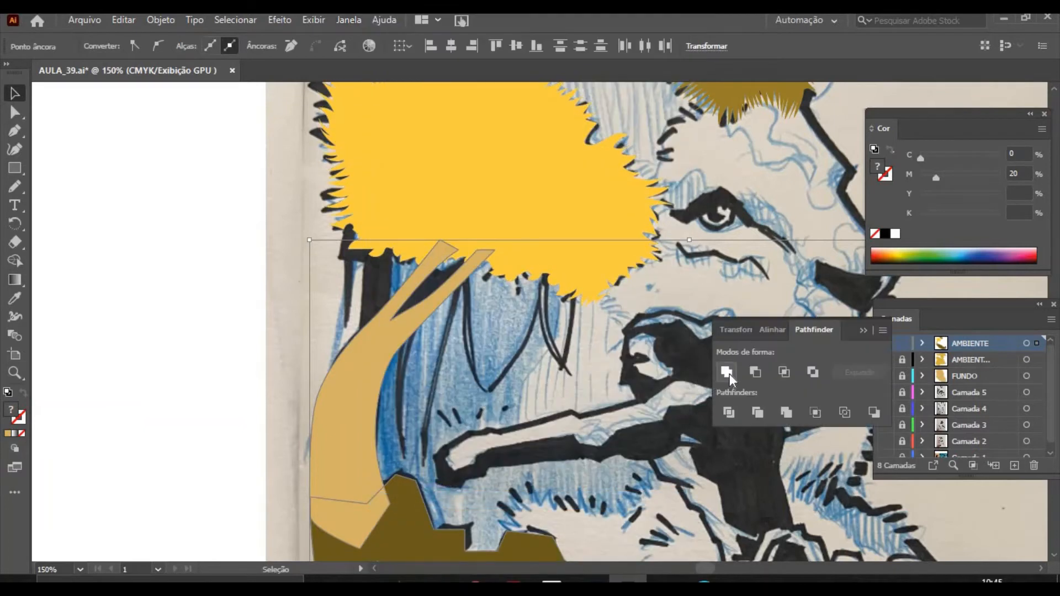
pyautogui.click(729, 372)
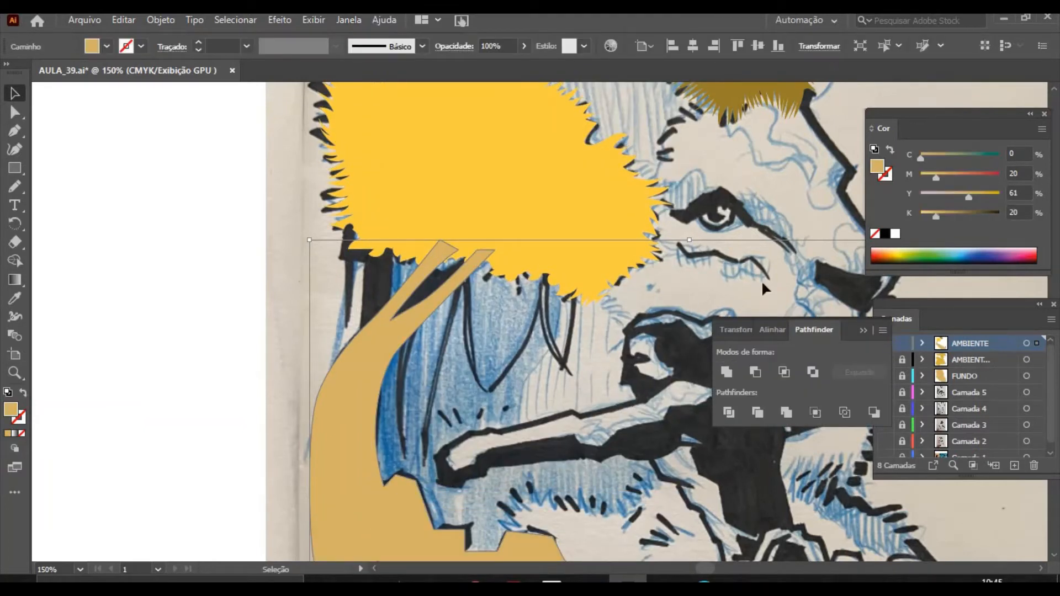
pyautogui.moveTo(936, 217); pyautogui.dragTo(969, 221)
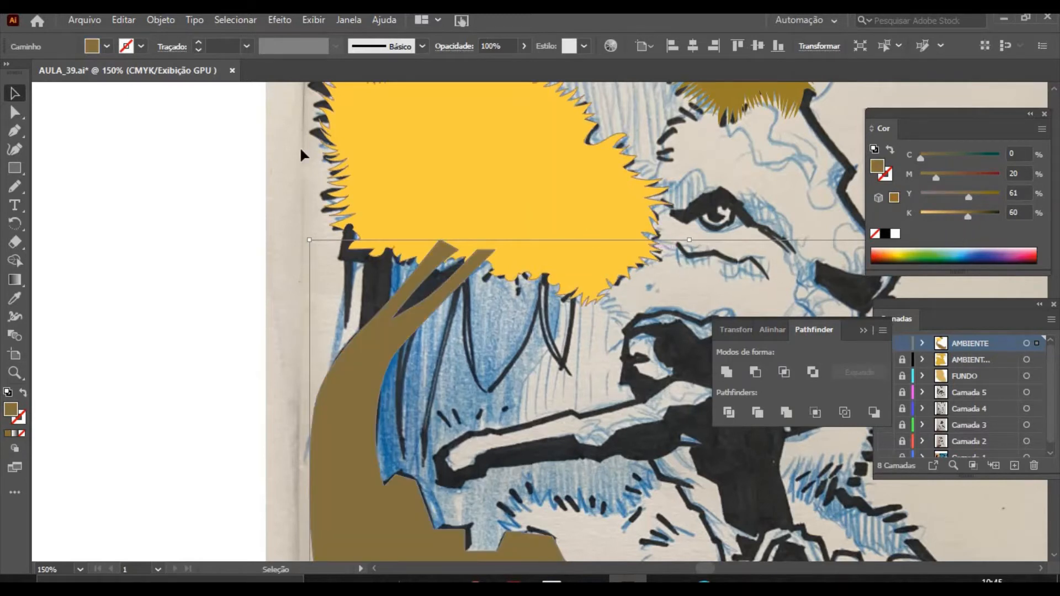
pyautogui.click(109, 221)
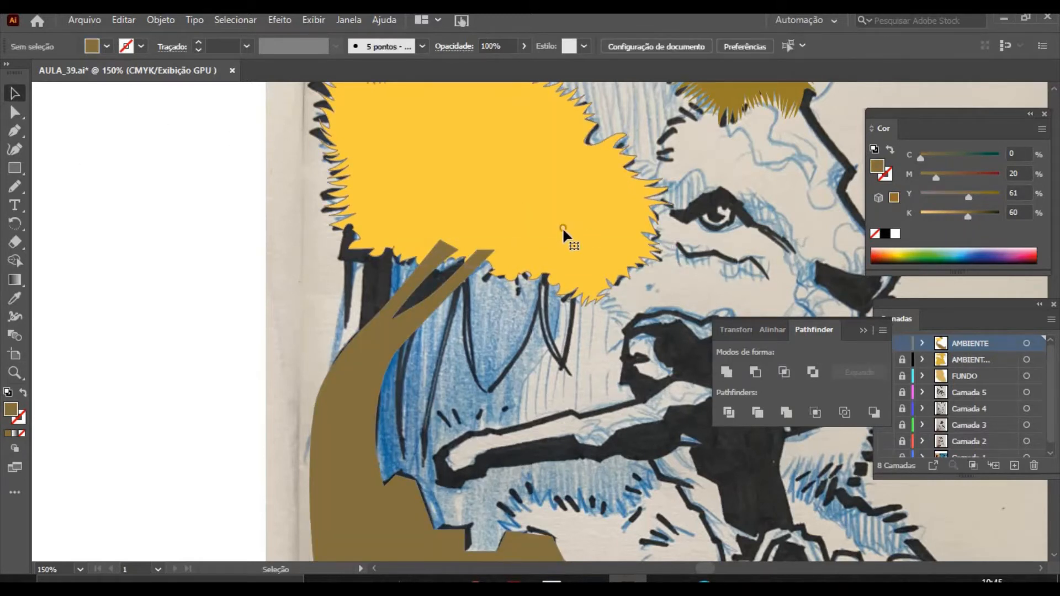
# Arrange the yellow foliage shape in front of the trunk so it covers the branch tips.
pyautogui.click(563, 232)
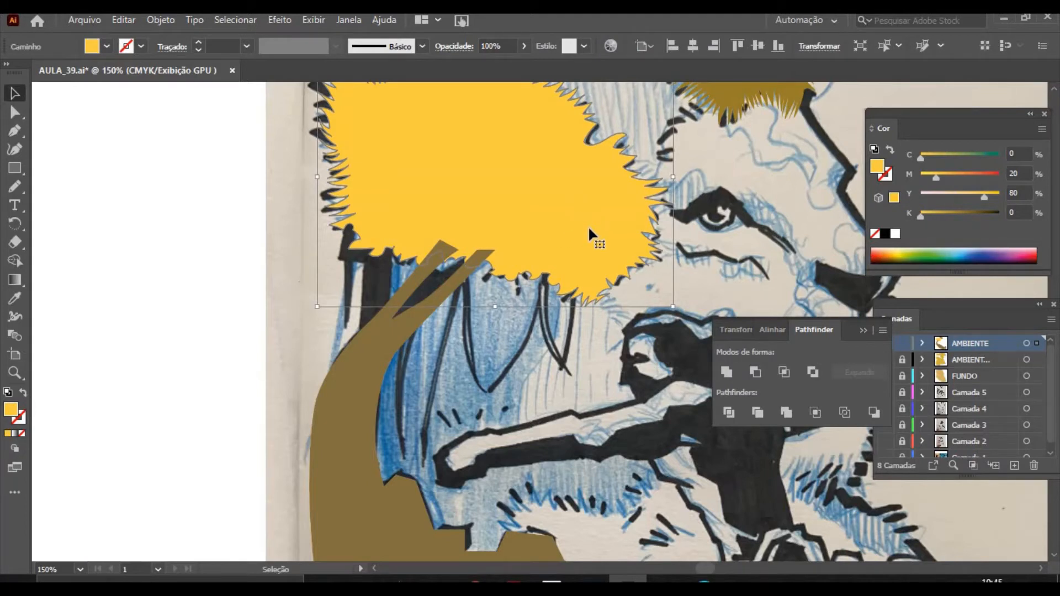
pyautogui.moveTo(589, 230)
pyautogui.mouseDown()
pyautogui.moveTo(604, 257)
pyautogui.moveTo(629, 263)
pyautogui.moveTo(602, 237)
pyautogui.moveTo(603, 221)
pyautogui.mouseUp()
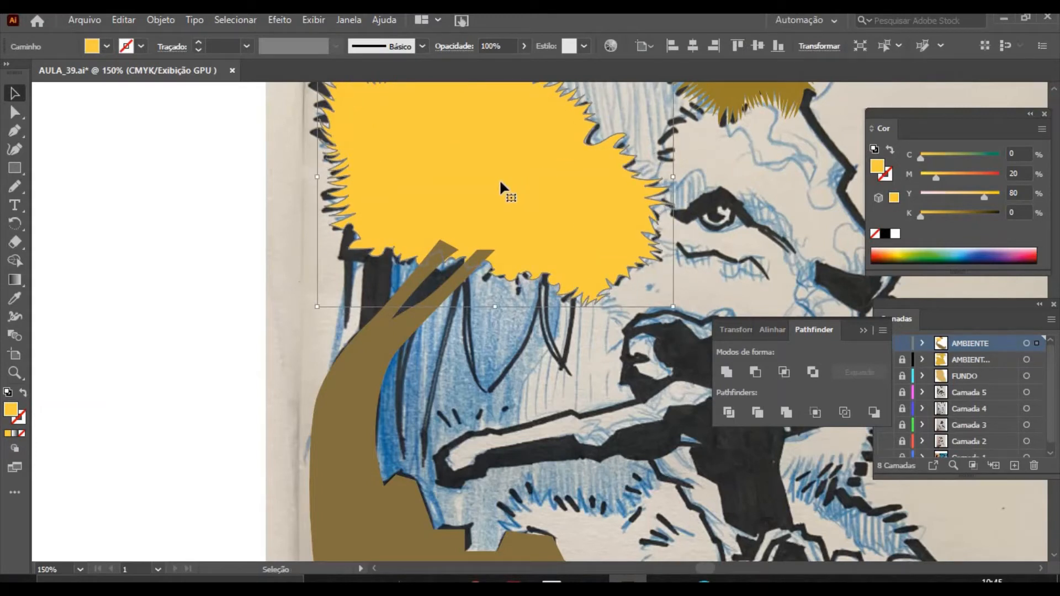
pyautogui.rightClick(559, 174)
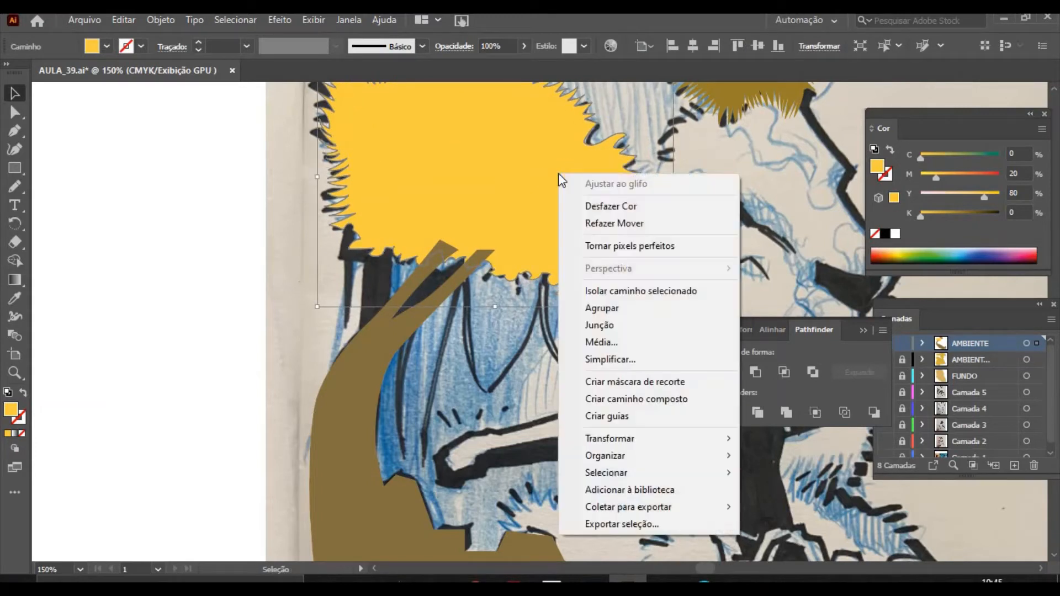
pyautogui.moveTo(625, 463)
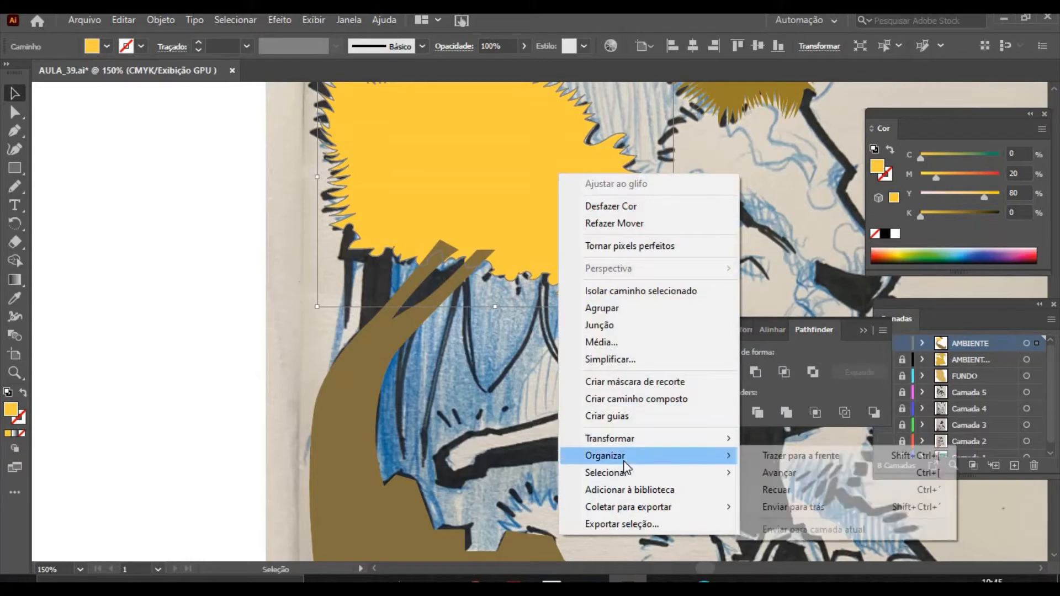
pyautogui.click(772, 465)
pyautogui.click(65, 432)
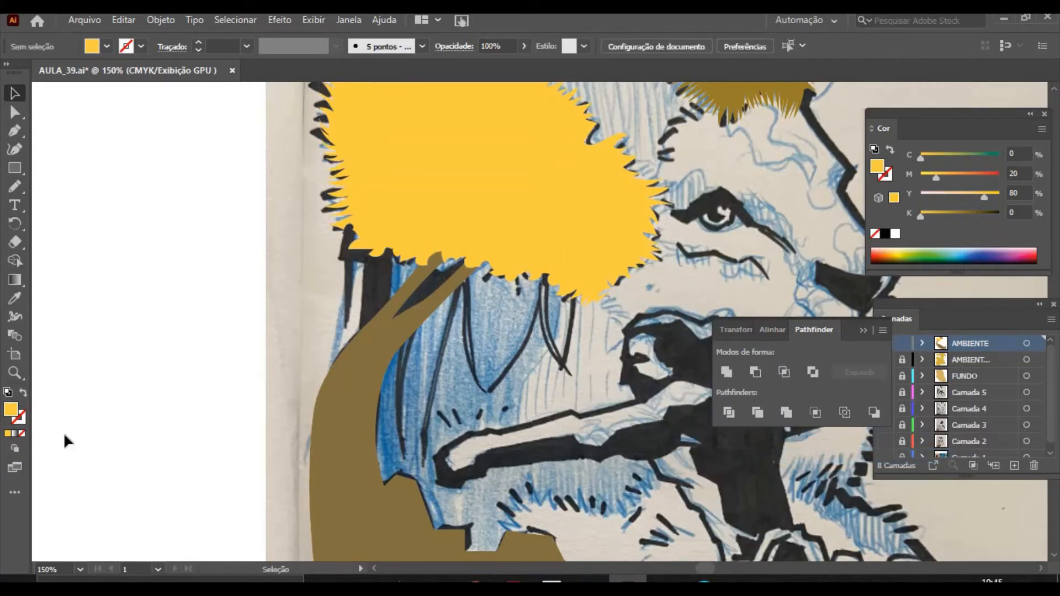
# Show the AMBIENT... and FUNDO layers and hide the Camada 5 sketch to examine the combined colour shapes on the whole artboard.
pyautogui.press('a')
pyautogui.hotkey('ctrl', '-')
pyautogui.hotkey('ctrl', '-')
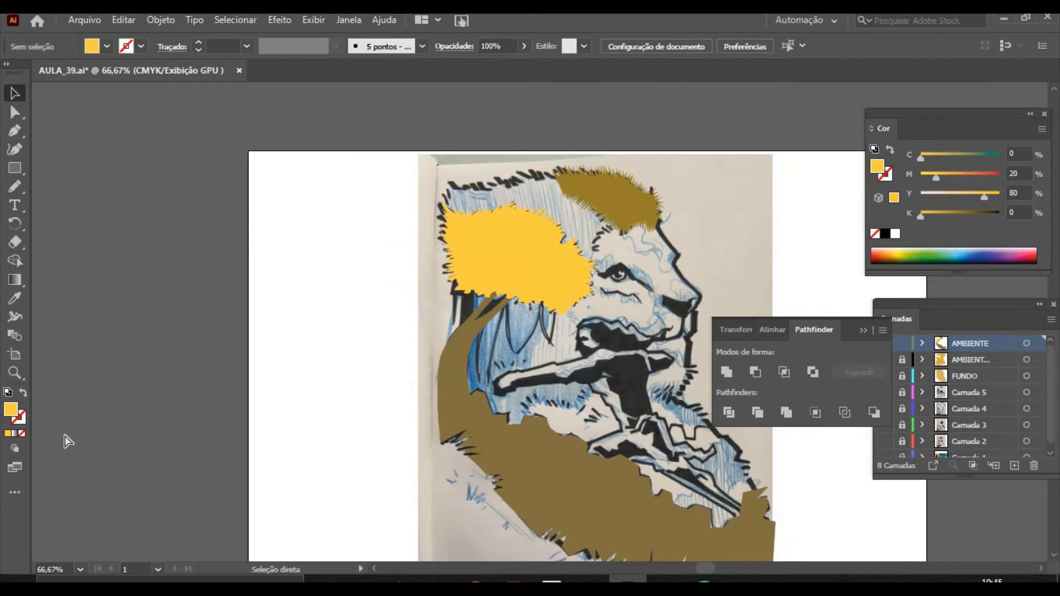
pyautogui.hotkey('ctrl', '-')
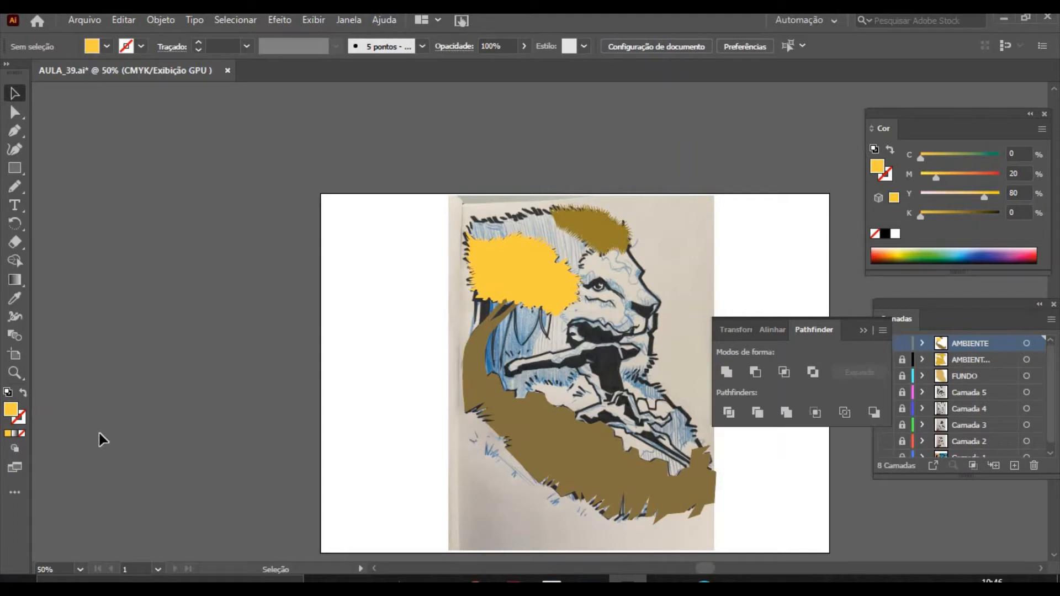
pyautogui.click(862, 330)
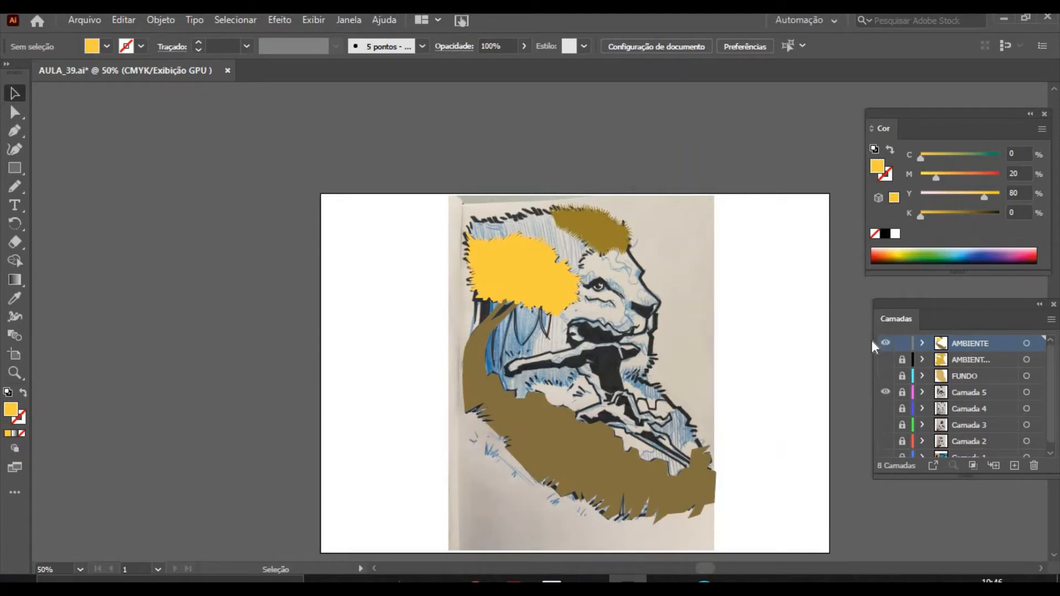
pyautogui.click(886, 360)
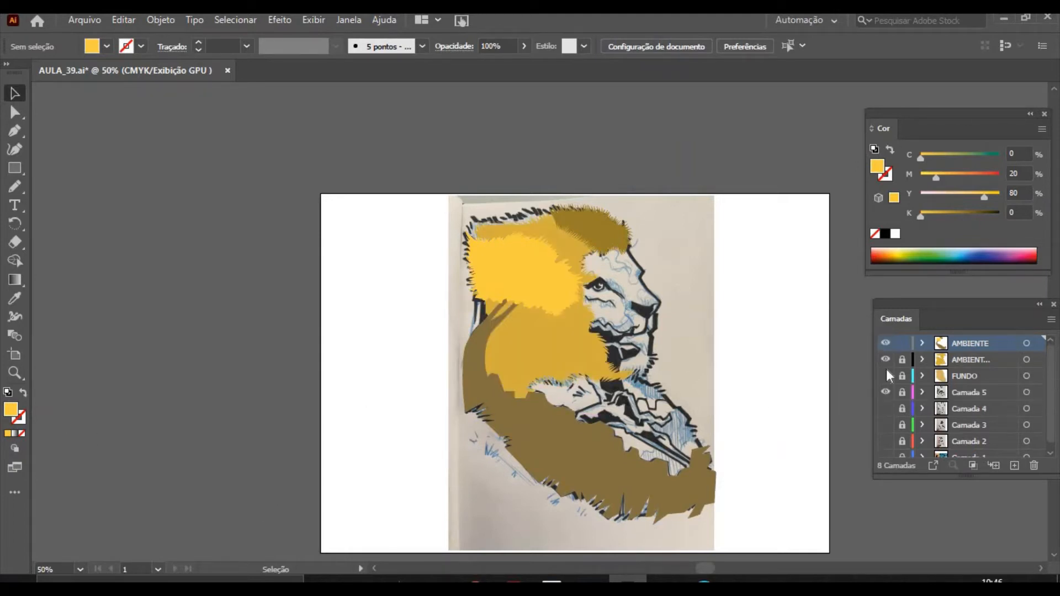
pyautogui.click(885, 376)
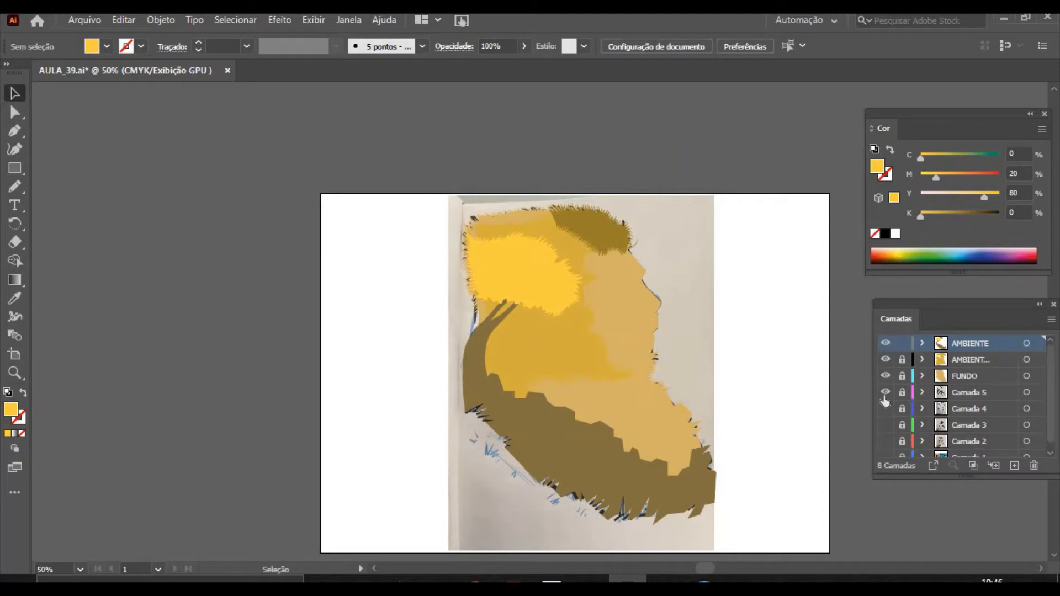
pyautogui.click(885, 397)
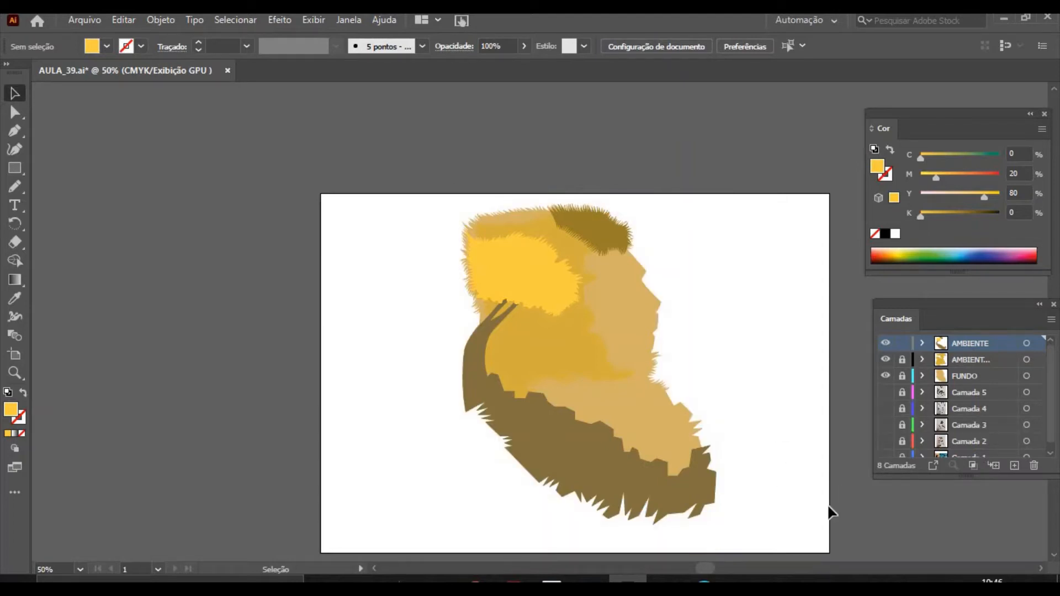
# Hide the FUNDO, AMBIENT... and AMBIENTE layers and show only the Camada 5 sketch.
pyautogui.click(886, 376)
pyautogui.click(885, 360)
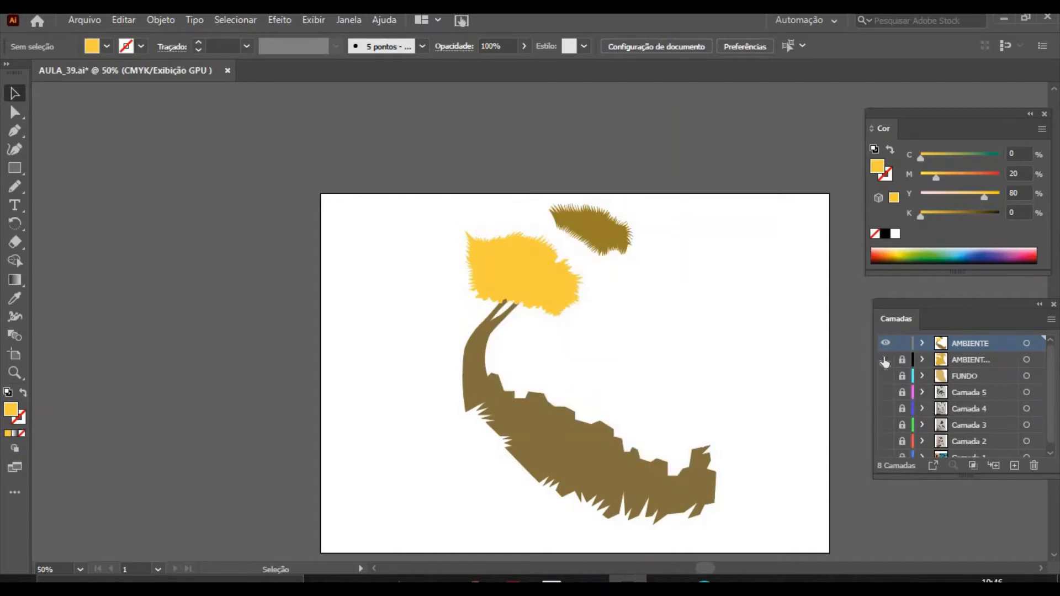
pyautogui.click(885, 343)
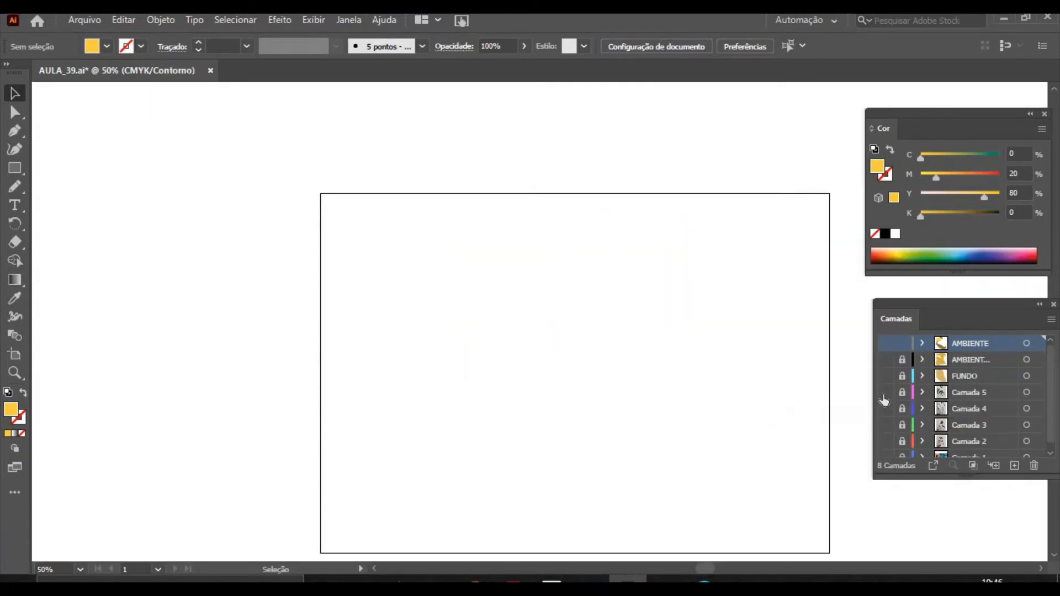
pyautogui.click(886, 392)
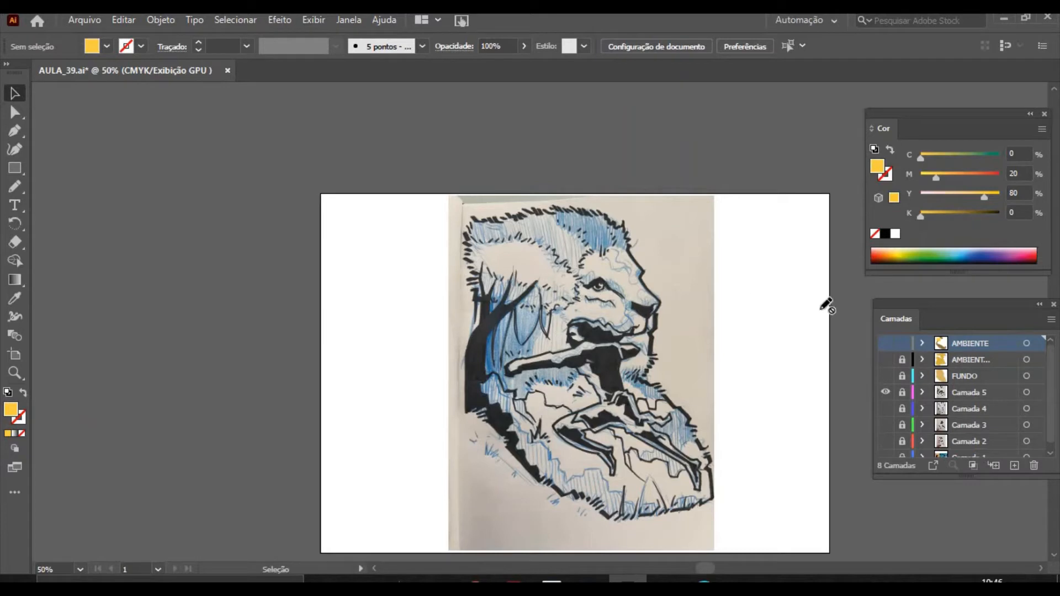
pyautogui.click(885, 343)
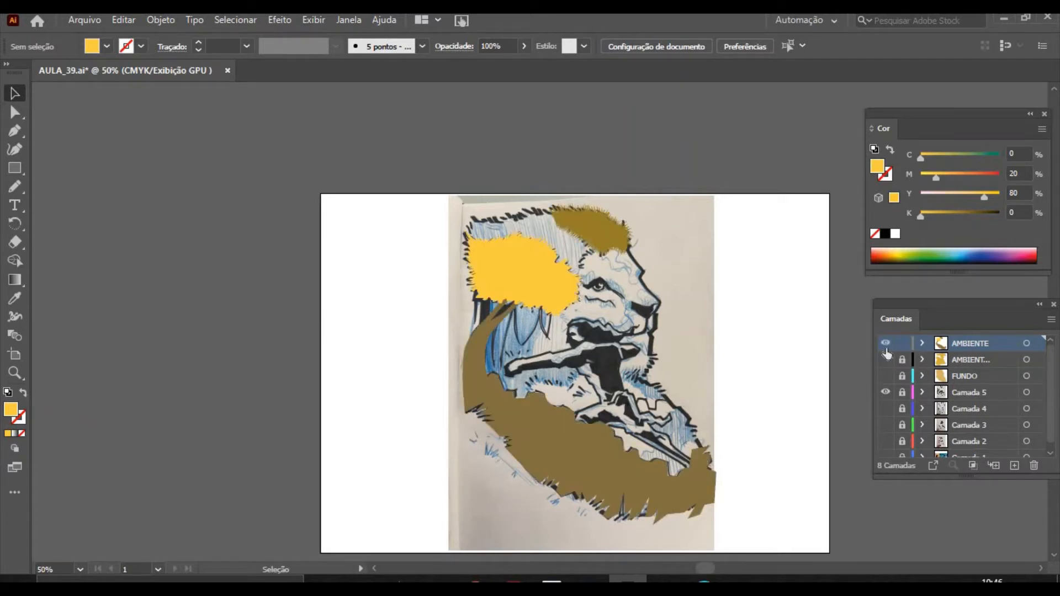
pyautogui.click(885, 347)
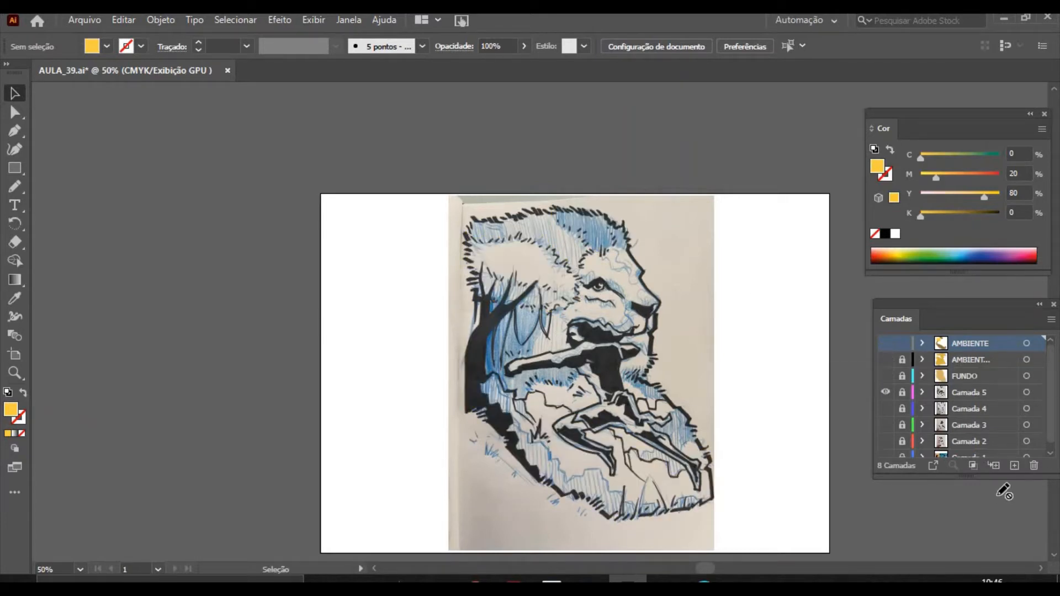
# Add a new layer above AMBIENTE and name it AMBIENTE03.
pyautogui.click(1014, 466)
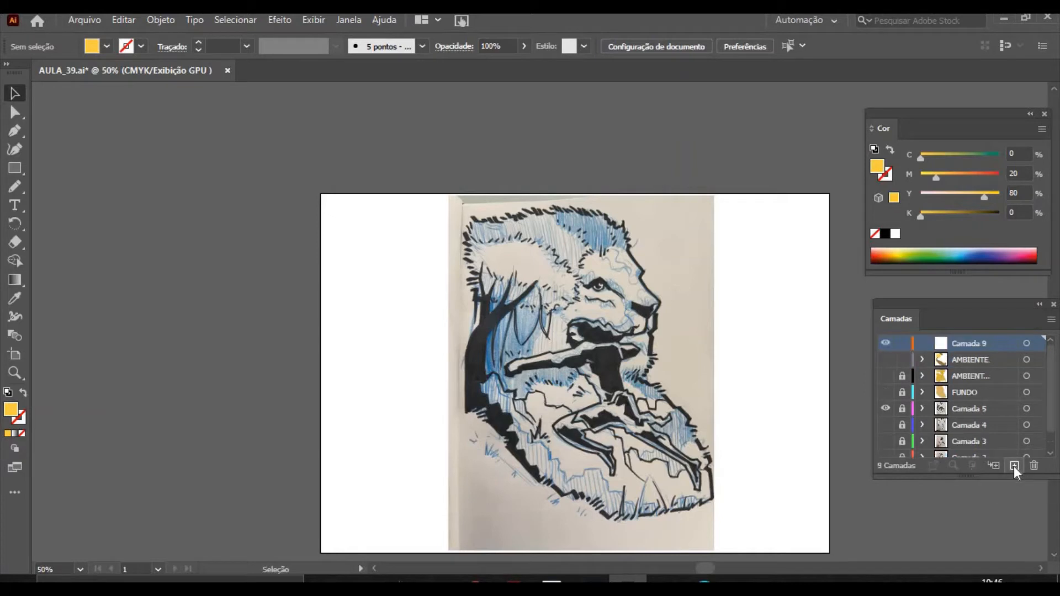
pyautogui.doubleClick(966, 344)
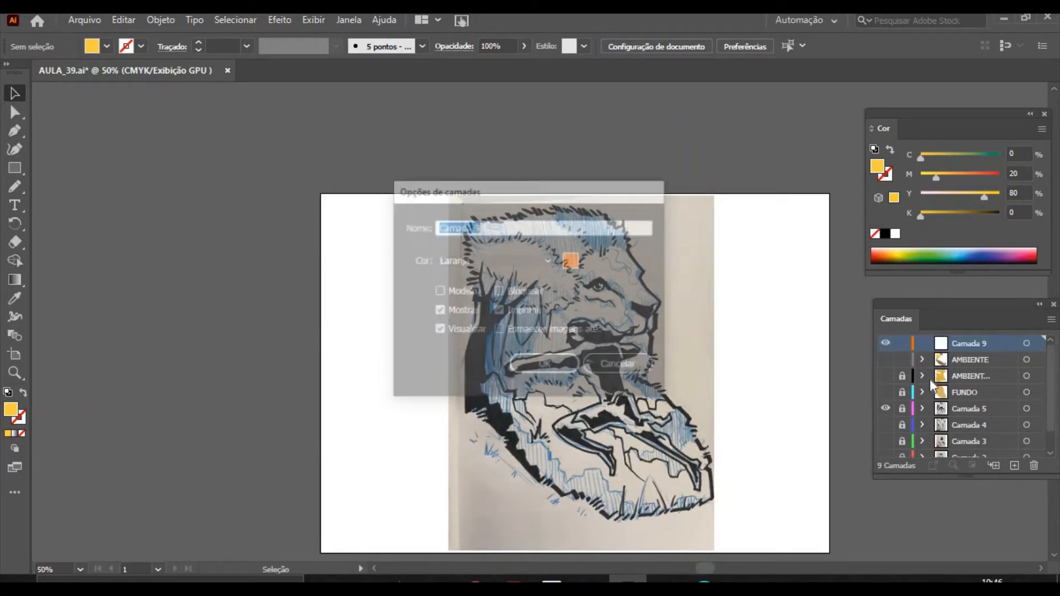
pyautogui.write('AMBIENTE03')
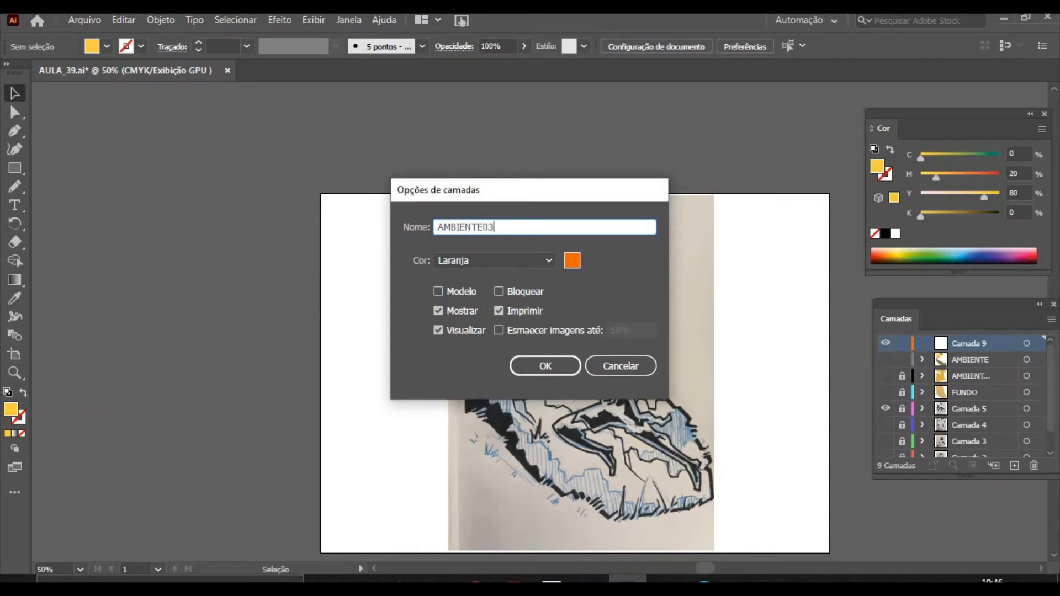
pyautogui.press('Return')
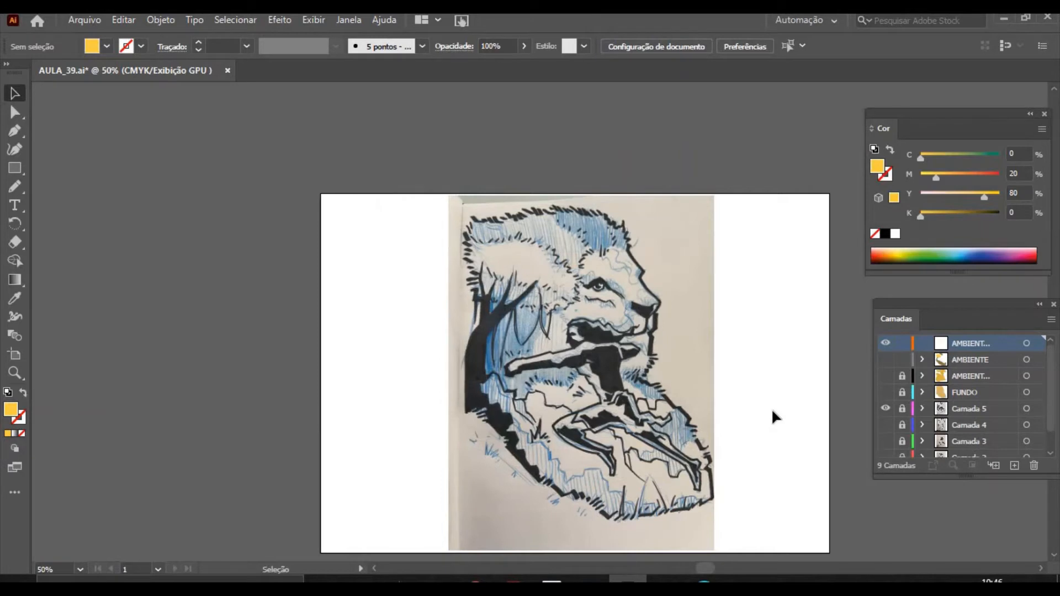
# Start a straight-segment Pen path on the hatched ground shadow's upper edge, from the black rock shadow past the small grass tuft.
pyautogui.click(12, 375)
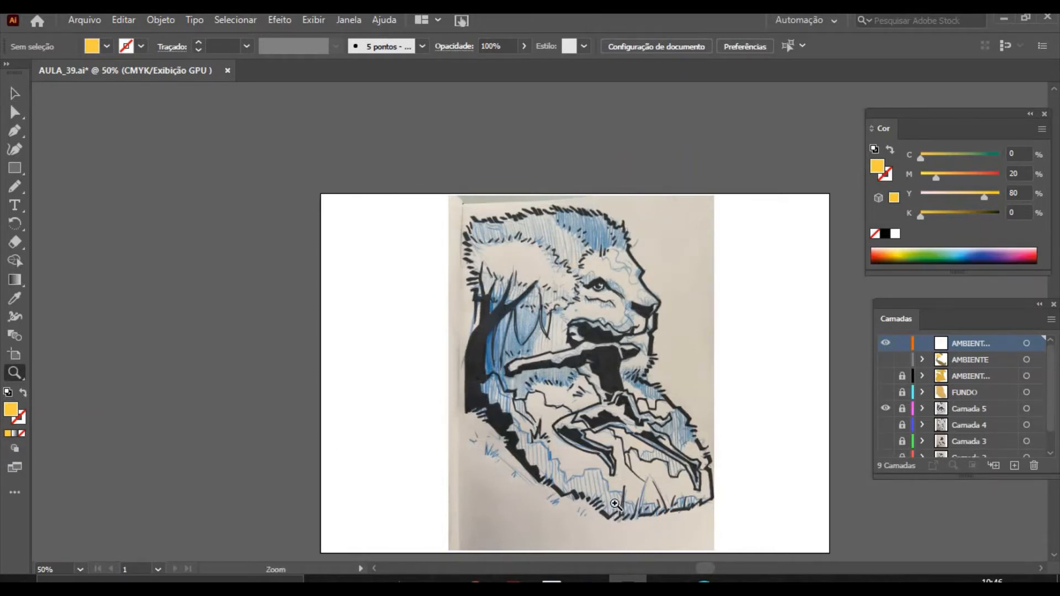
pyautogui.click(575, 510)
pyautogui.click(371, 160)
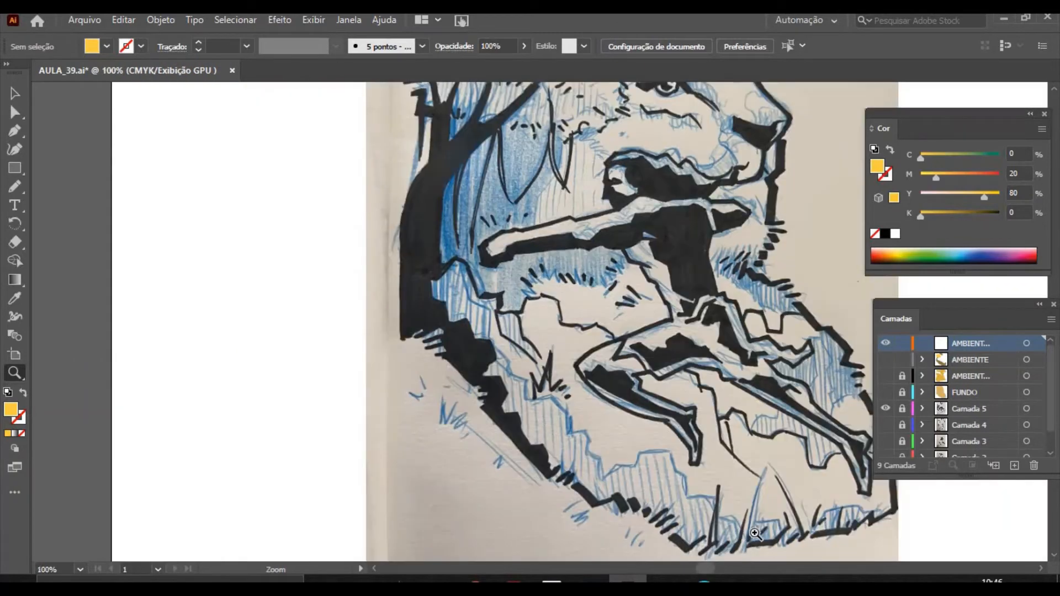
pyautogui.click(836, 541)
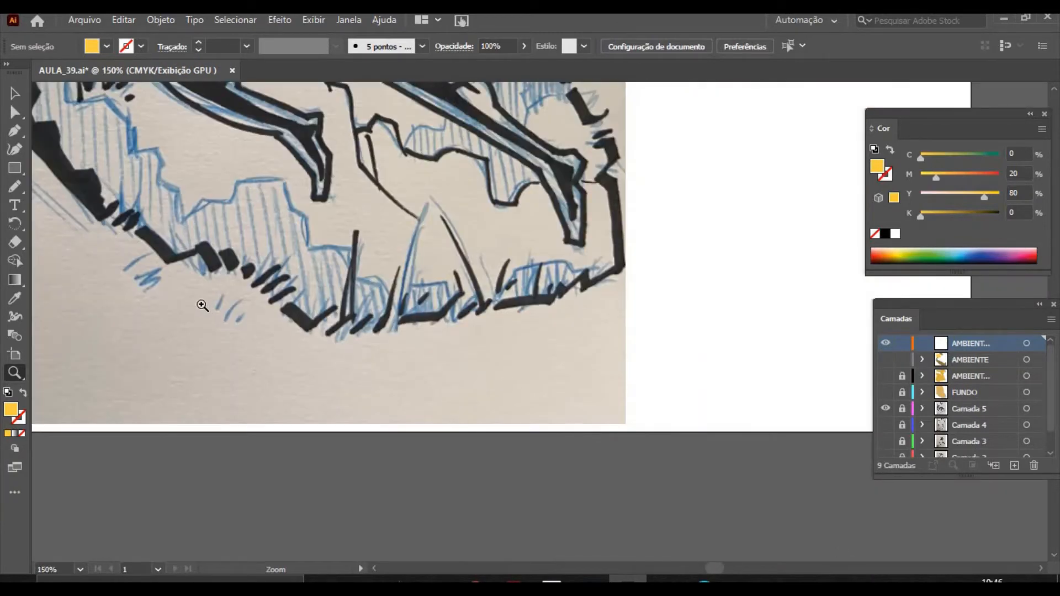
pyautogui.press('space')
pyautogui.moveTo(209, 270); pyautogui.dragTo(316, 381)
pyautogui.click(16, 134)
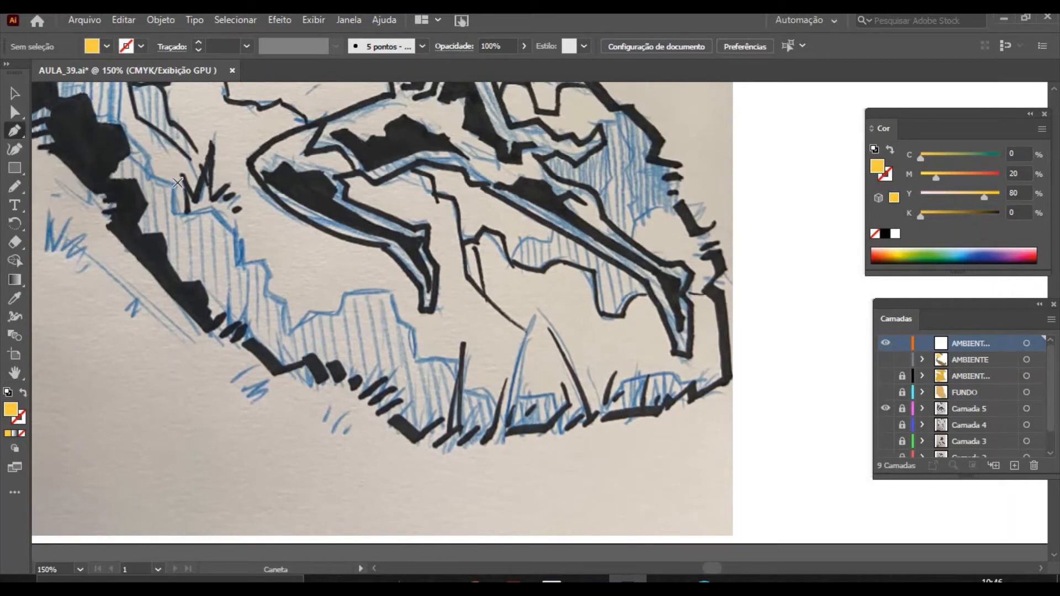
pyautogui.click(125, 136)
pyautogui.click(152, 159)
pyautogui.click(150, 179)
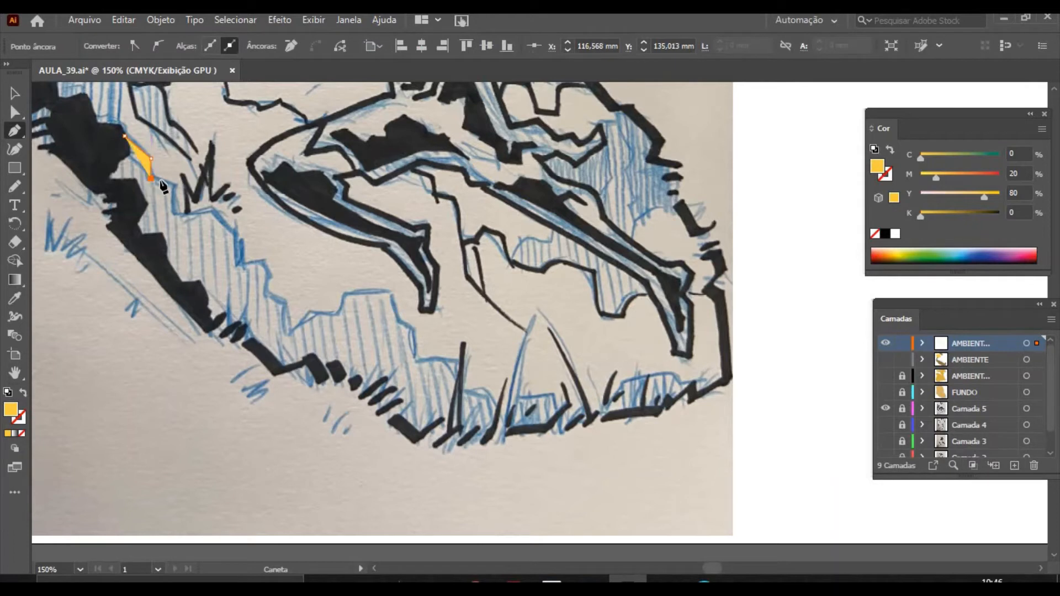
pyautogui.click(173, 186)
pyautogui.click(172, 215)
pyautogui.click(211, 208)
pyautogui.click(237, 232)
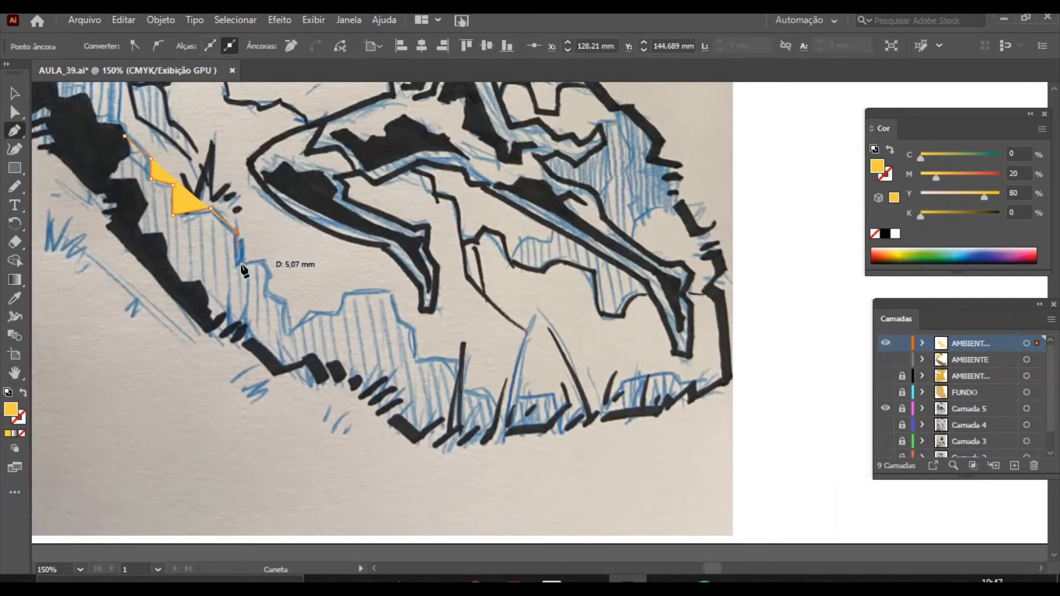
# Continue the path down the hatched shadow's jagged edge to its deep notch and up to the raised block below the bent leg's foot.
pyautogui.click(242, 264)
pyautogui.click(261, 259)
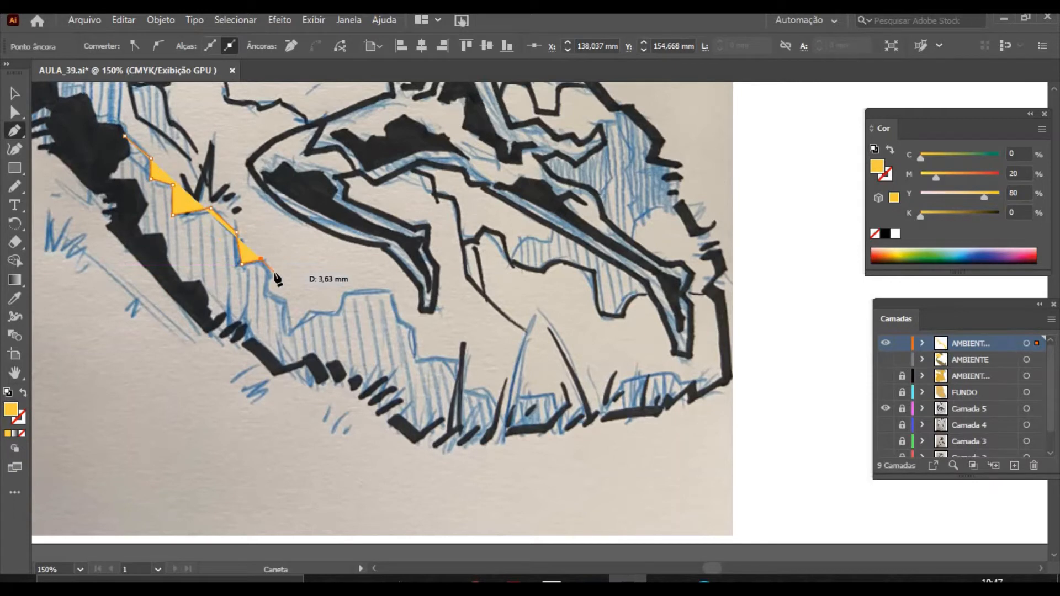
pyautogui.click(274, 273)
pyautogui.click(274, 293)
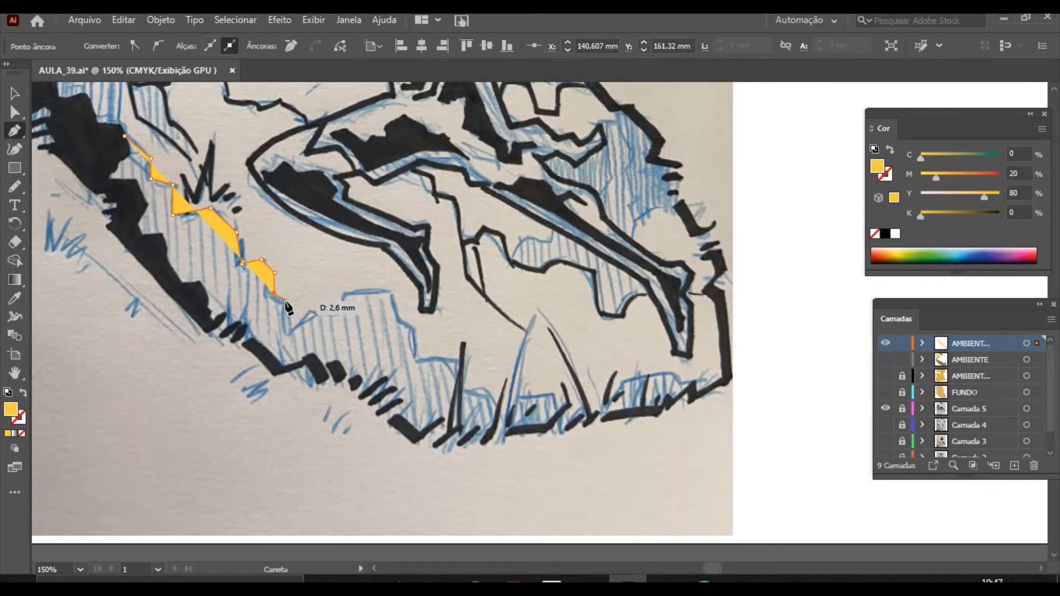
pyautogui.click(285, 301)
pyautogui.click(288, 330)
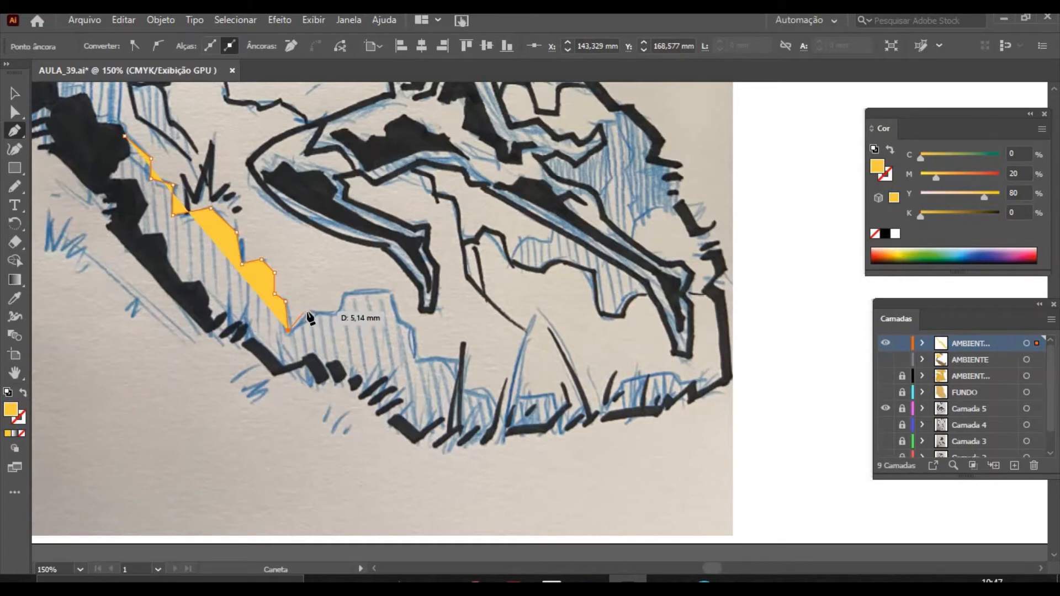
pyautogui.click(307, 311)
pyautogui.click(335, 315)
pyautogui.click(344, 293)
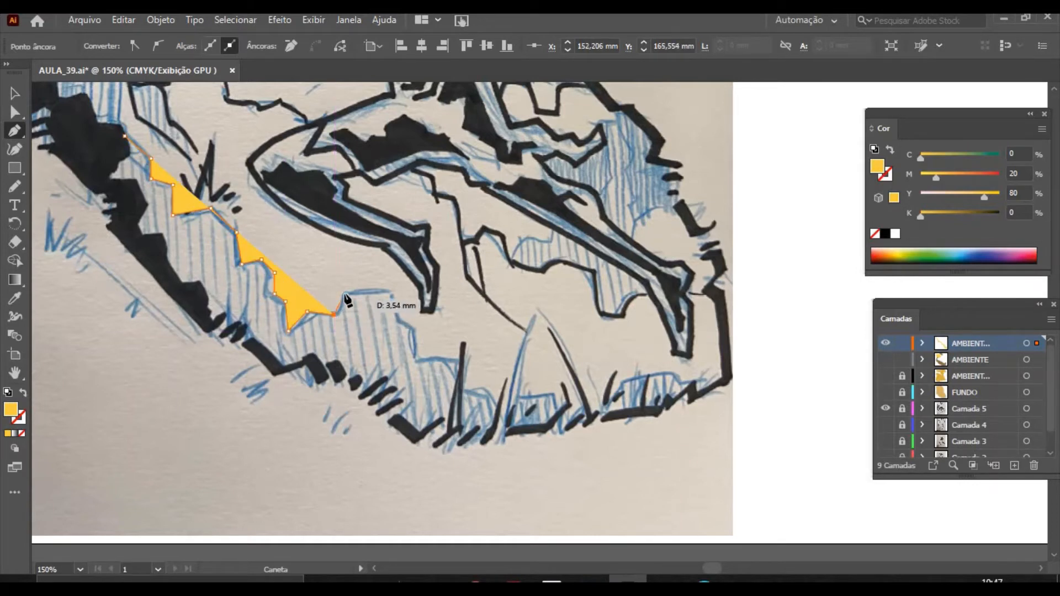
# Extend the path over the raised hatched block and down its steps to the base of the tall grass blades.
pyautogui.click(388, 290)
pyautogui.click(397, 322)
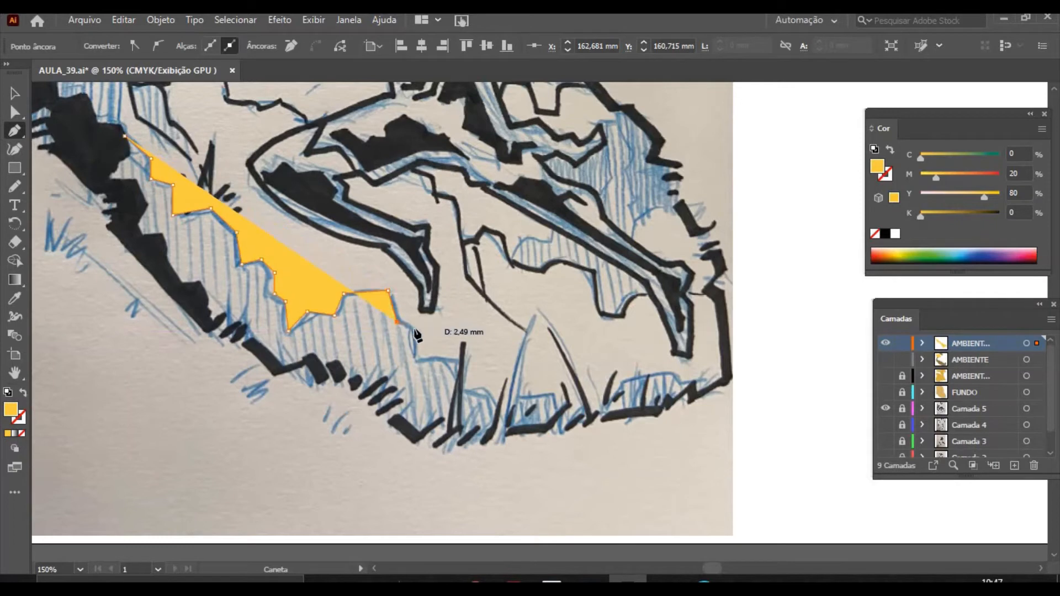
pyautogui.click(414, 331)
pyautogui.click(414, 363)
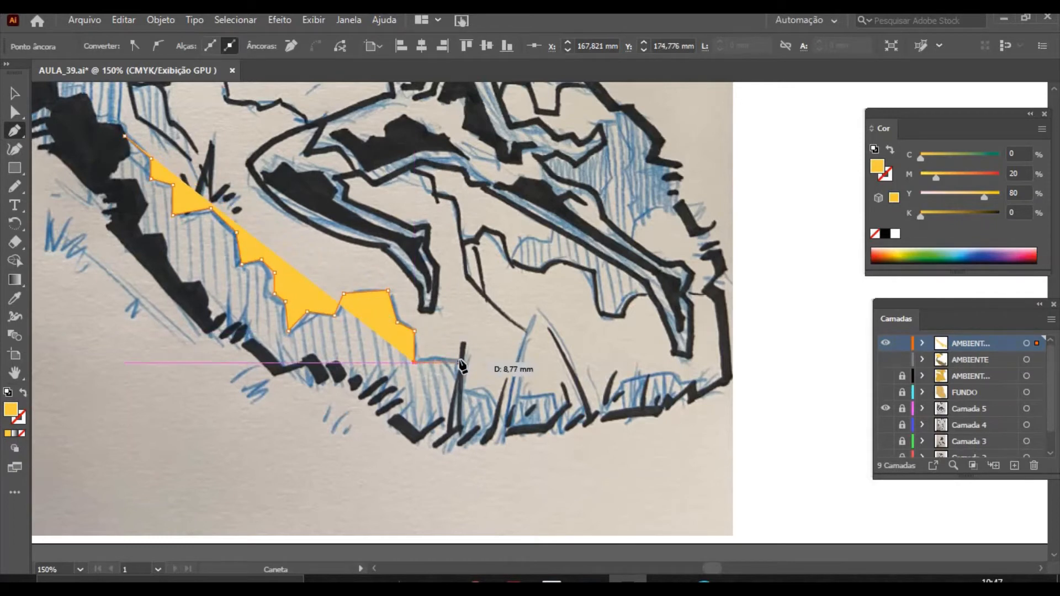
pyautogui.click(460, 361)
pyautogui.click(469, 395)
pyautogui.click(491, 394)
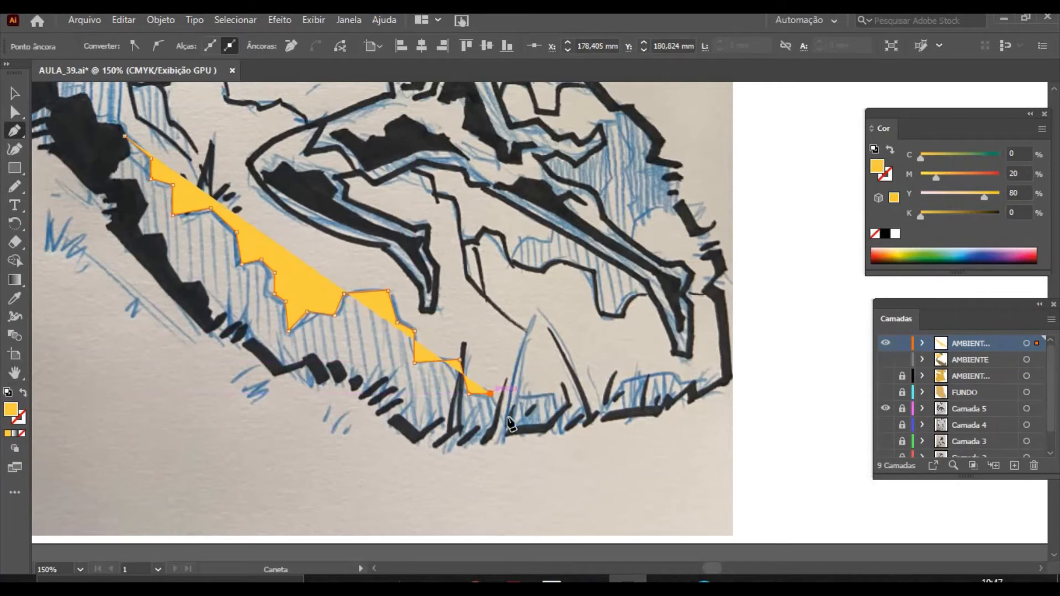
pyautogui.click(509, 414)
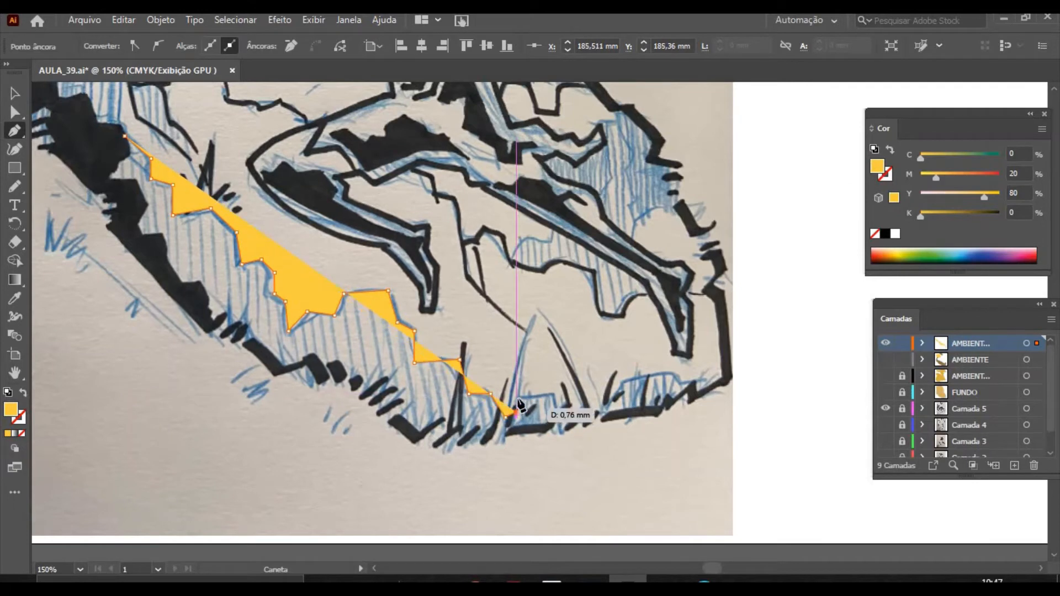
# Trace the upper edges of the small hatched patches between the grass blades, reaching the ground outline's lower-right corner.
pyautogui.click(517, 398)
pyautogui.click(551, 393)
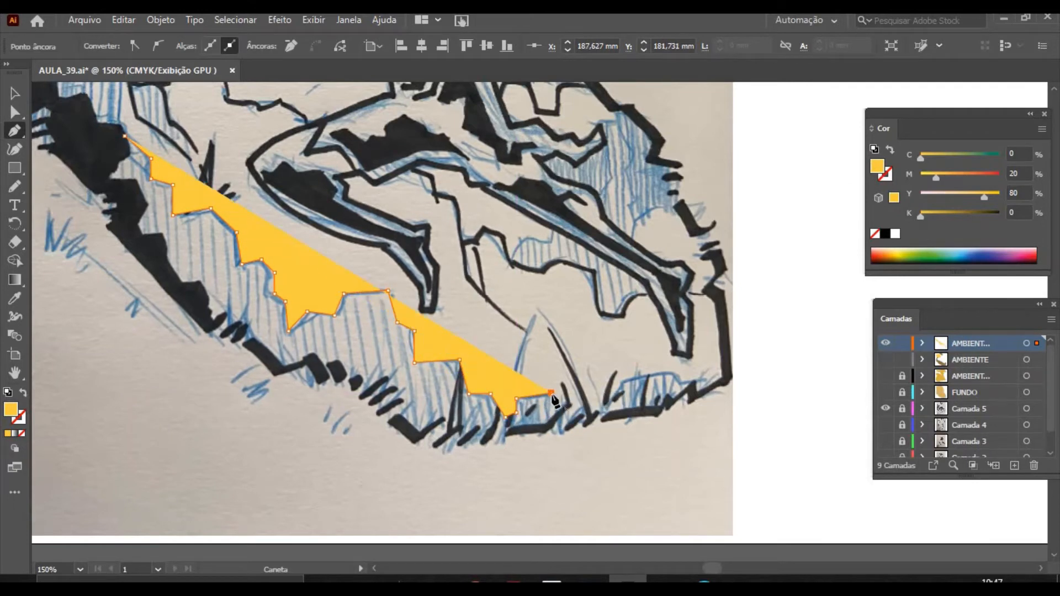
pyautogui.click(554, 401)
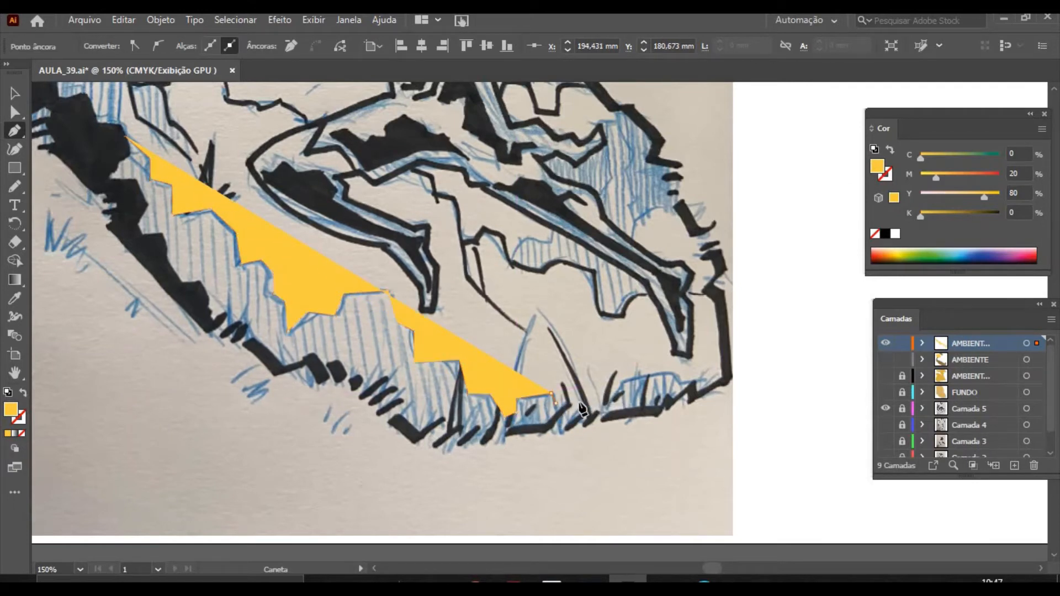
pyautogui.click(612, 399)
pyautogui.click(621, 378)
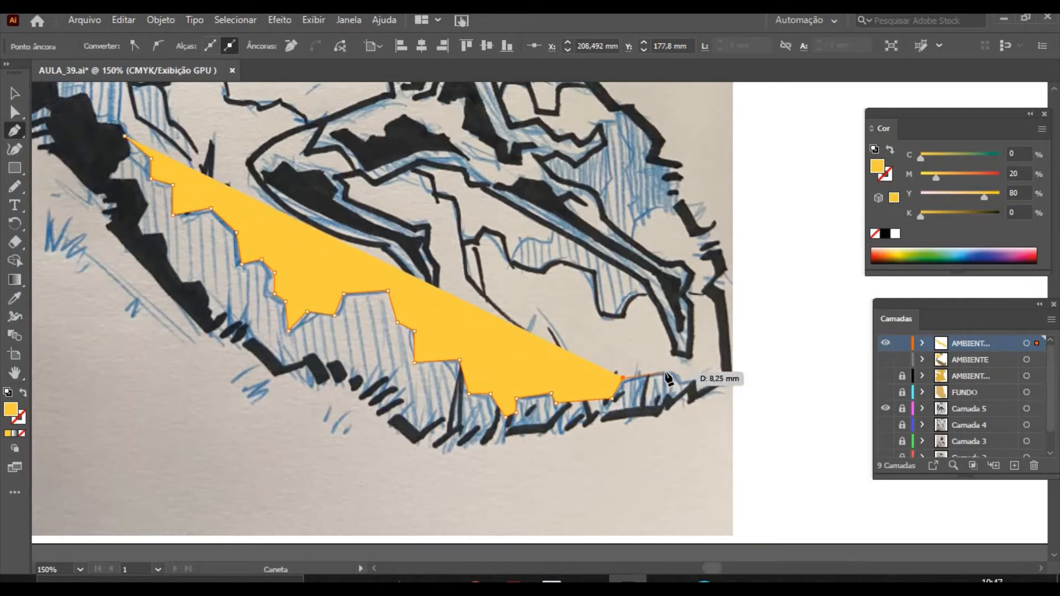
pyautogui.click(665, 374)
pyautogui.click(677, 382)
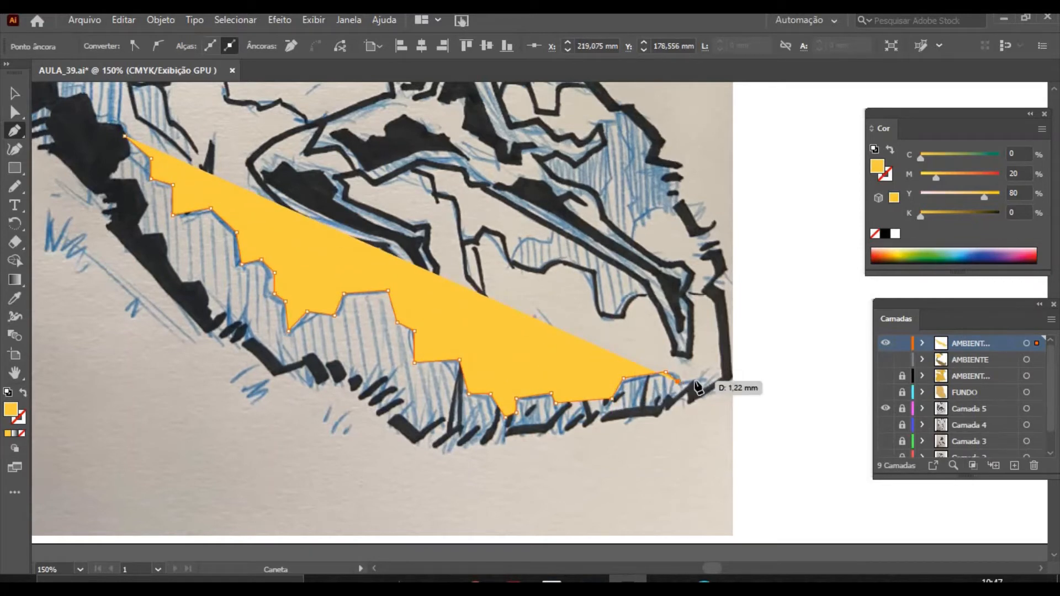
pyautogui.click(726, 376)
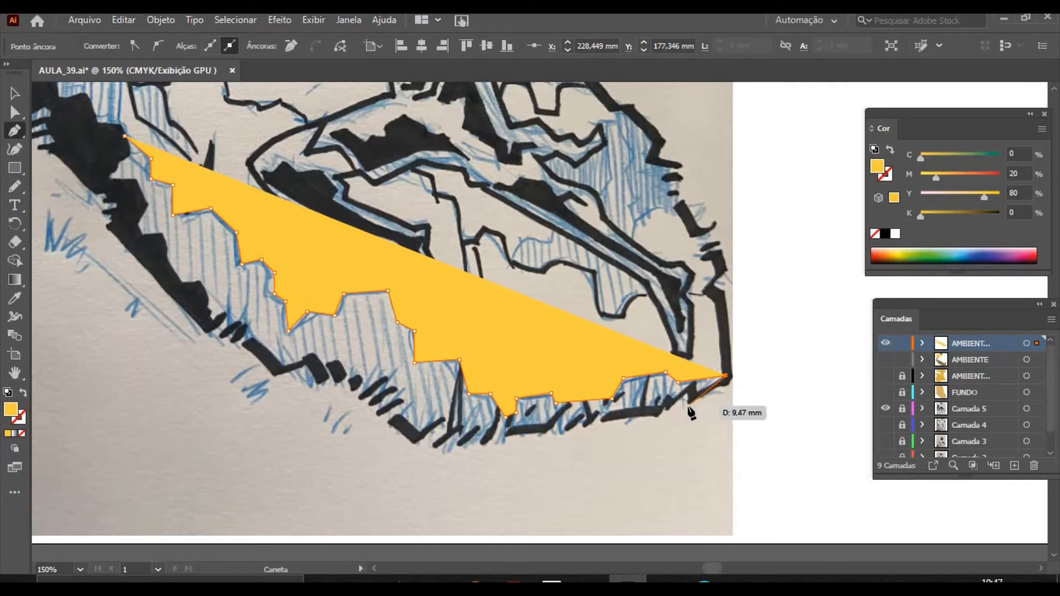
# Turn the path back from the lower-right corner along the ground's bottom outline, adding pointed grass tips.
pyautogui.click(689, 406)
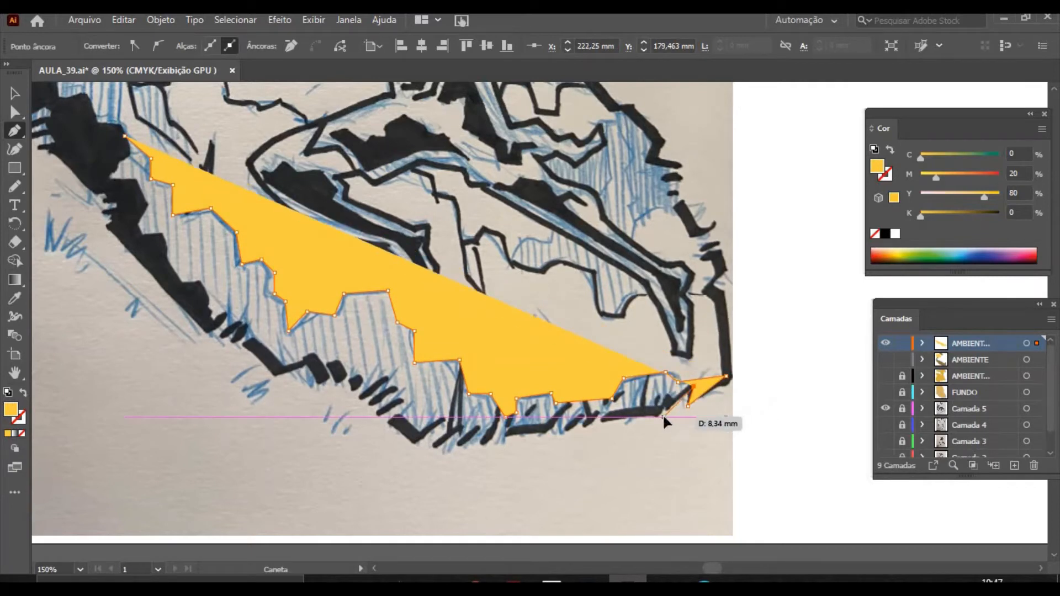
pyautogui.click(664, 417)
pyautogui.click(603, 421)
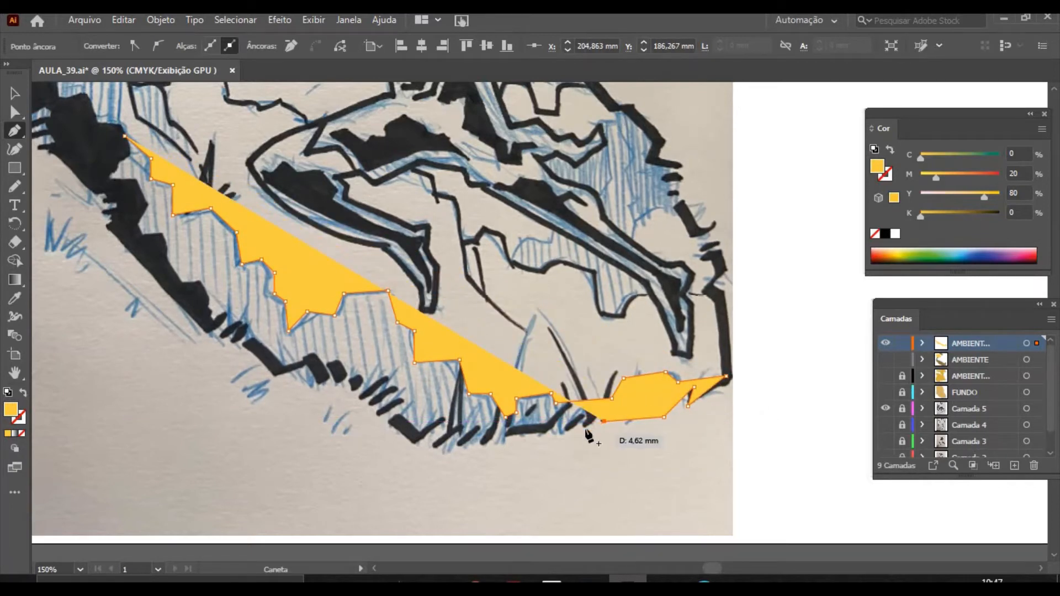
pyautogui.click(587, 424)
pyautogui.click(584, 434)
pyautogui.click(558, 446)
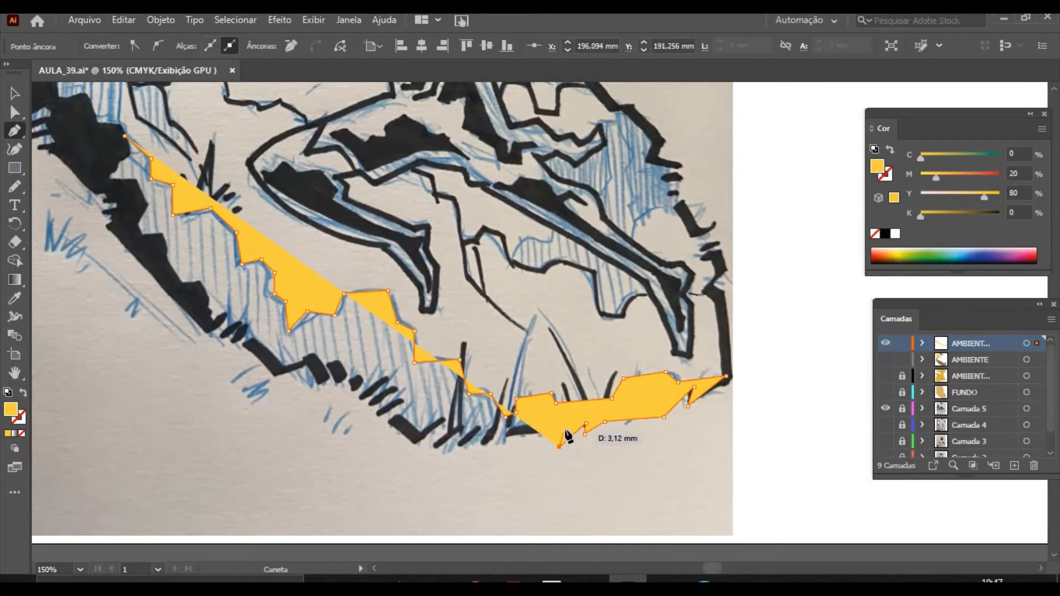
pyautogui.click(564, 430)
pyautogui.click(541, 443)
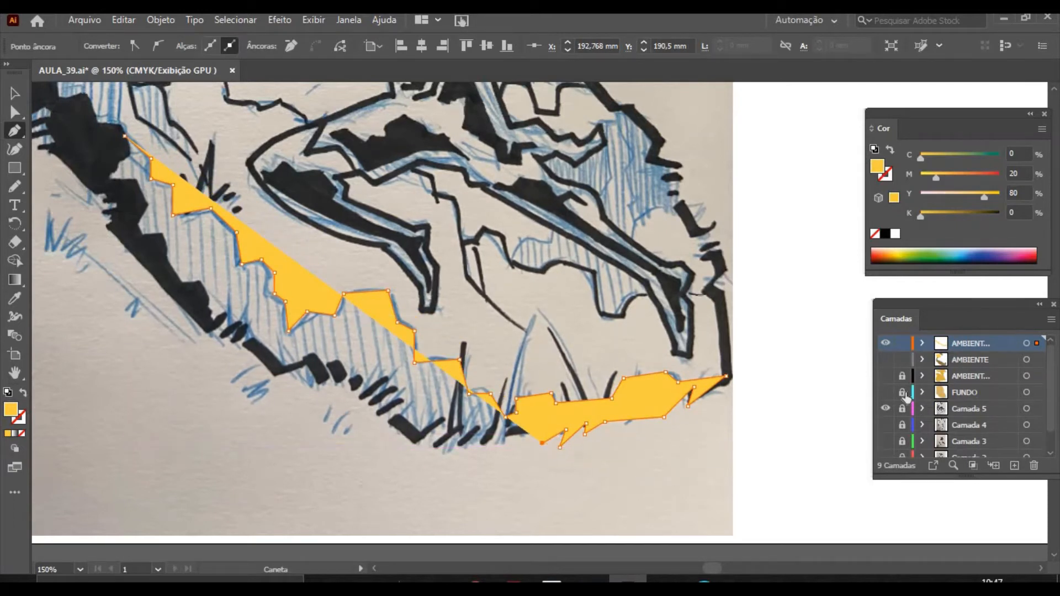
# Show the FUNDO layer and continue the path along its lower edge to the grass spike beside the tall black blade.
pyautogui.click(886, 393)
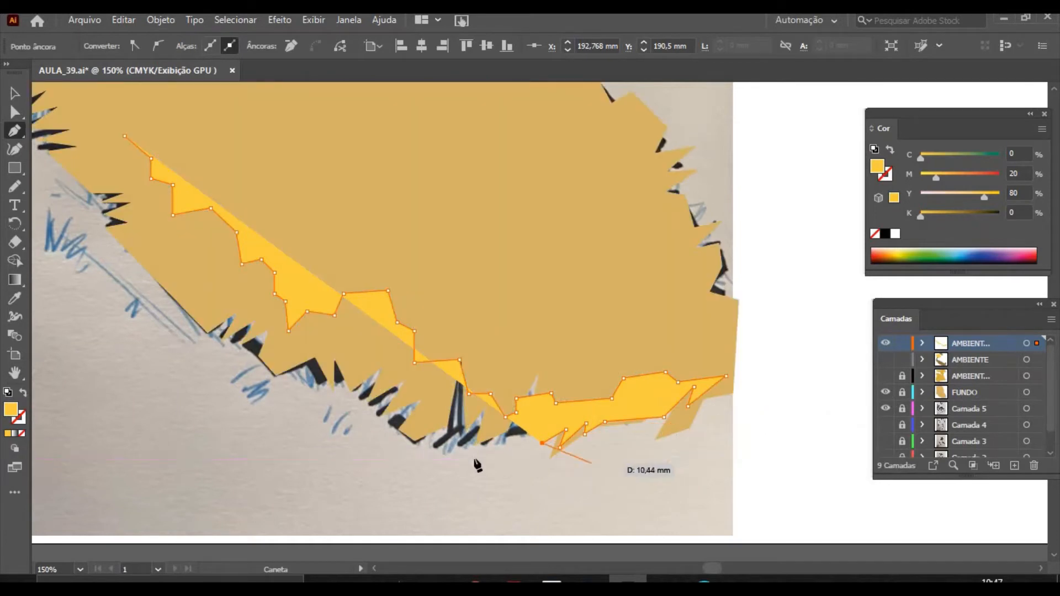
pyautogui.click(512, 436)
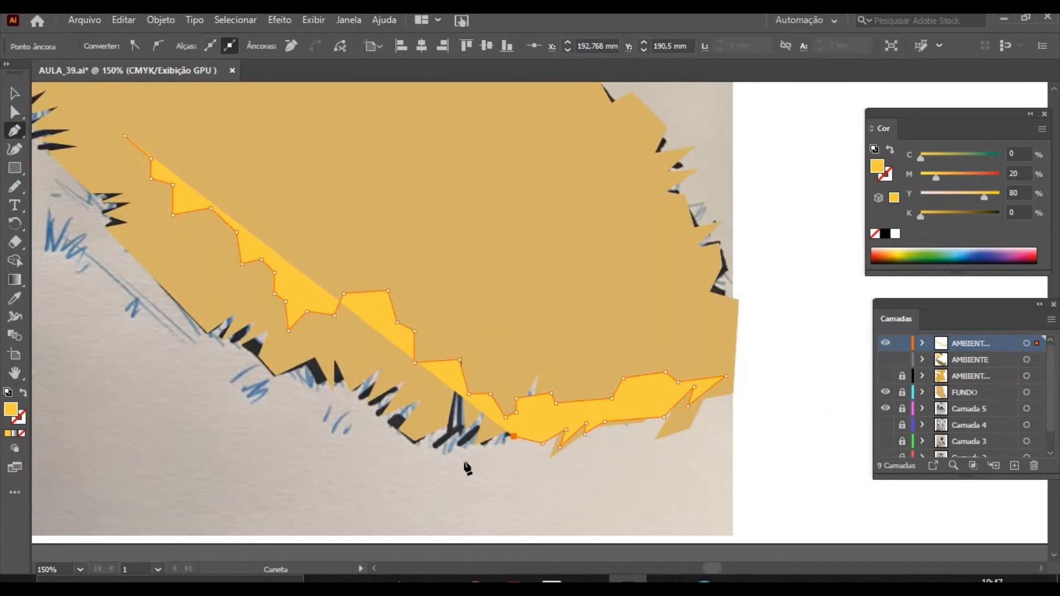
pyautogui.click(464, 455)
pyautogui.click(478, 427)
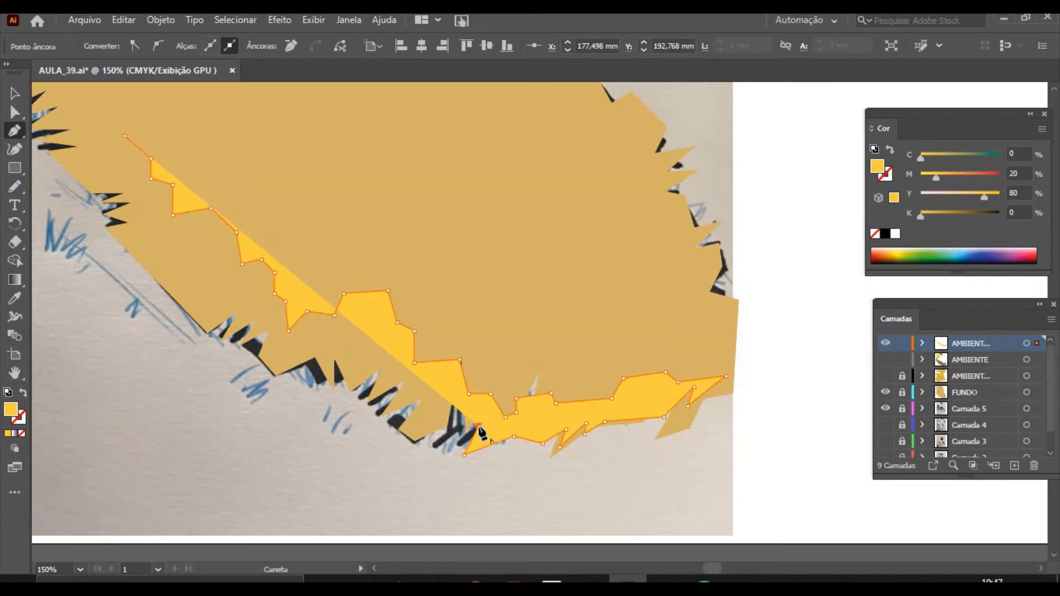
# Swap the path's fill and stroke, and trace around the tall black blade to the ground corner beyond it.
pyautogui.click(23, 392)
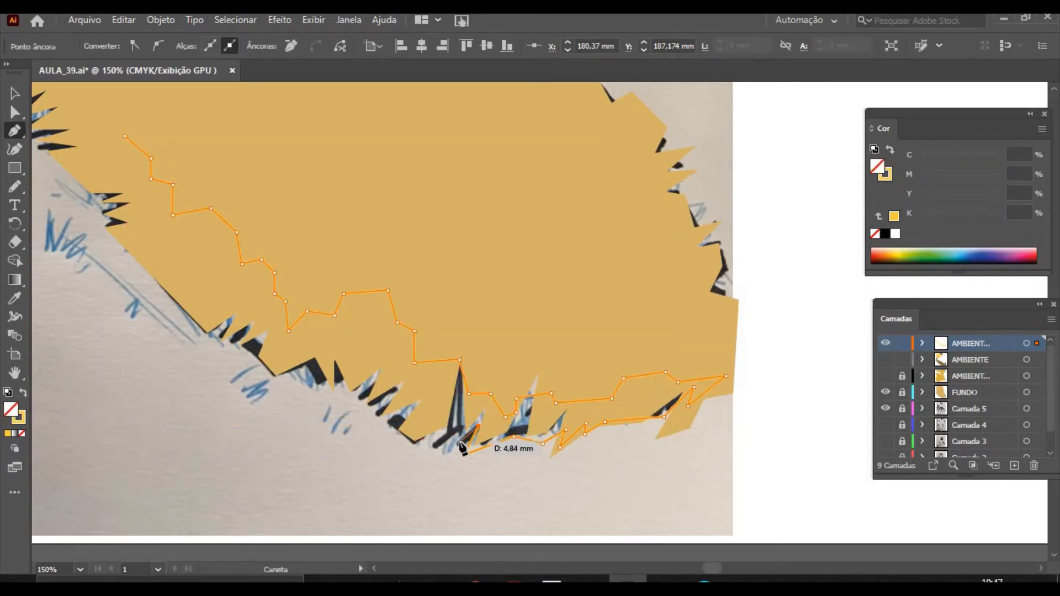
pyautogui.click(458, 395)
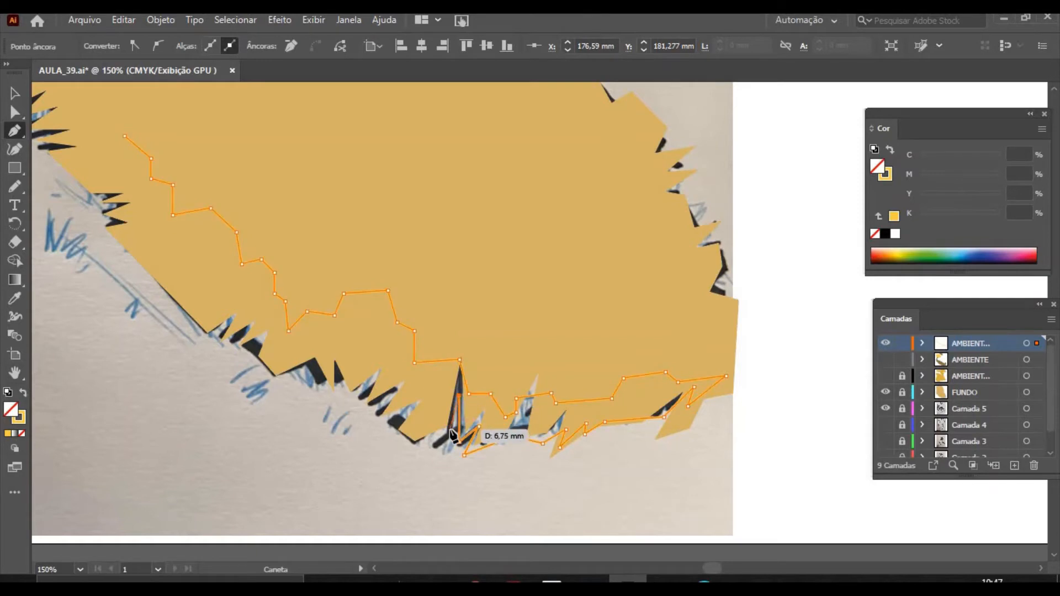
pyautogui.click(454, 441)
pyautogui.click(393, 431)
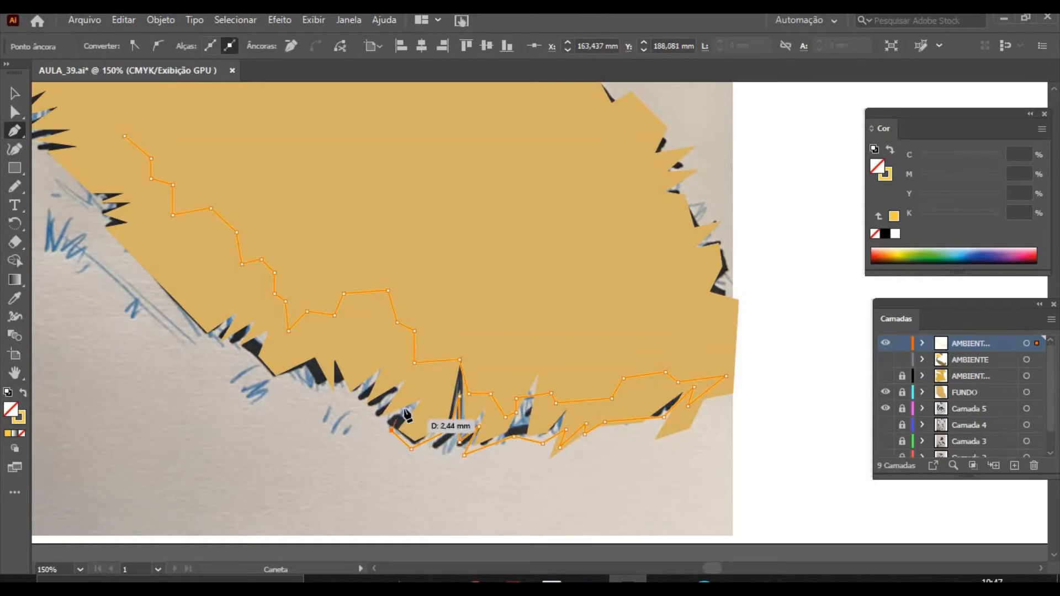
# Continue the path through the zigzag grass tips and over the small black block to the corner beyond it.
pyautogui.click(373, 426)
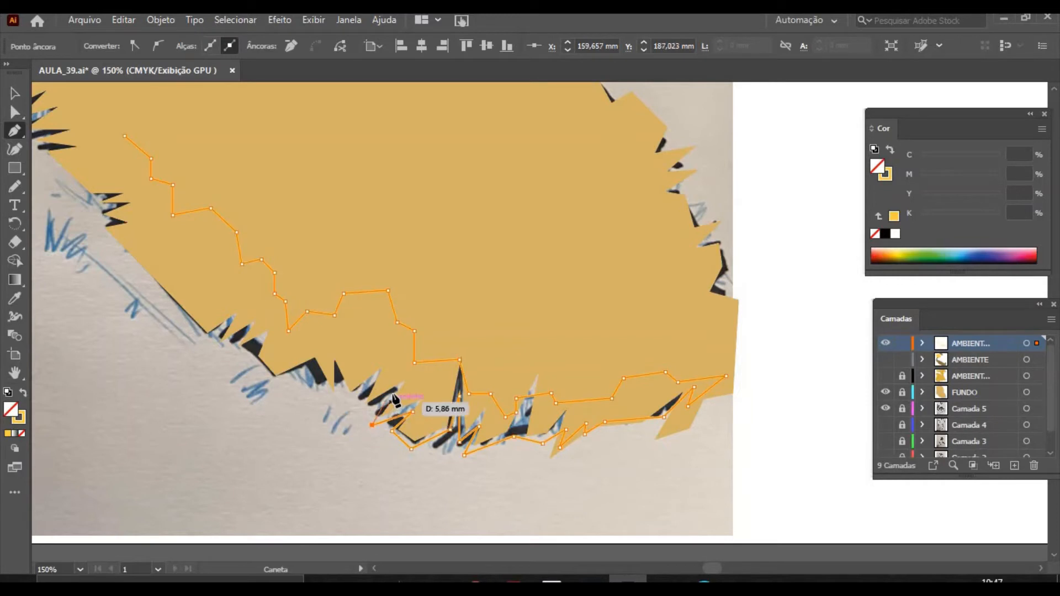
pyautogui.click(361, 411)
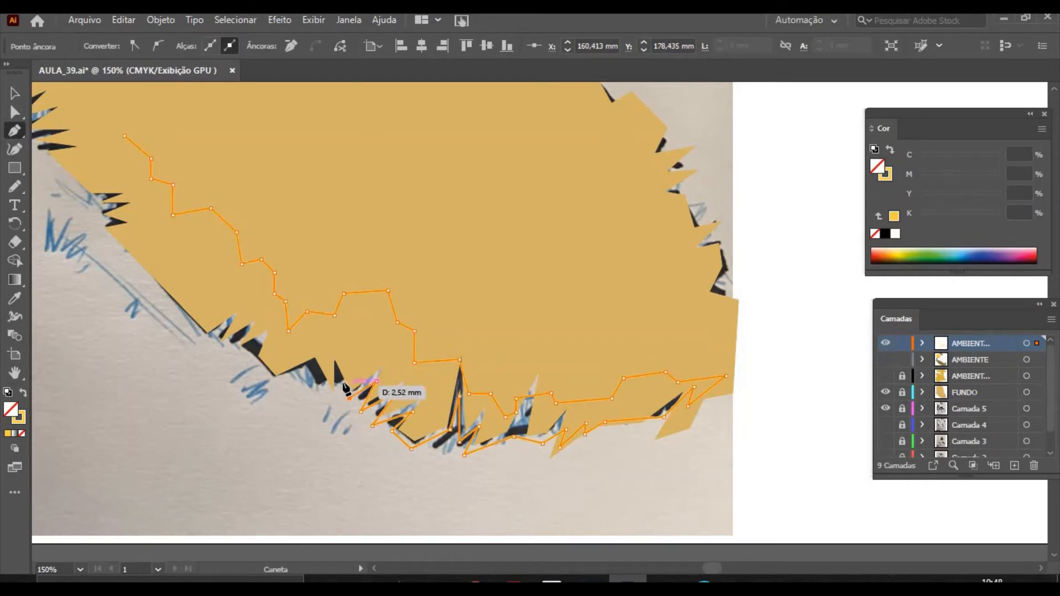
pyautogui.click(339, 381)
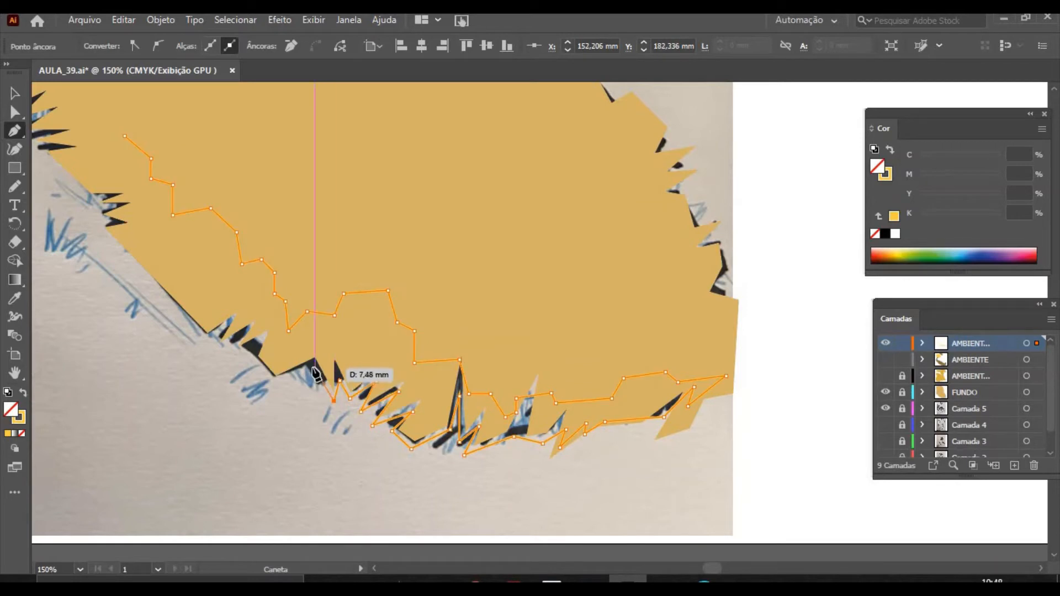
pyautogui.click(279, 383)
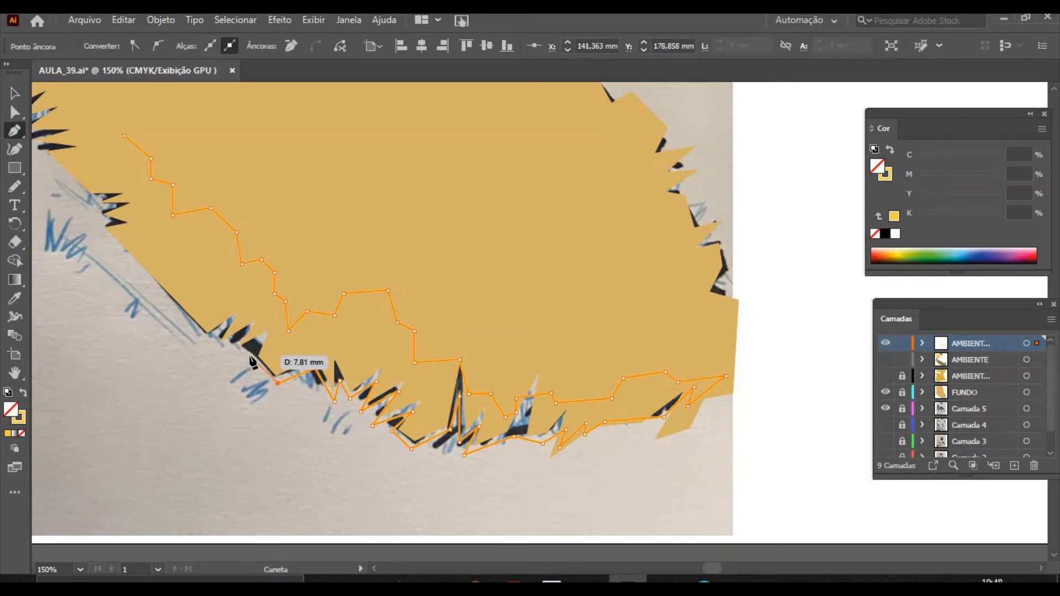
# Add pointed tips around the next grass cluster, ending at the foot of the long straight ground edge.
pyautogui.click(258, 335)
pyautogui.click(232, 359)
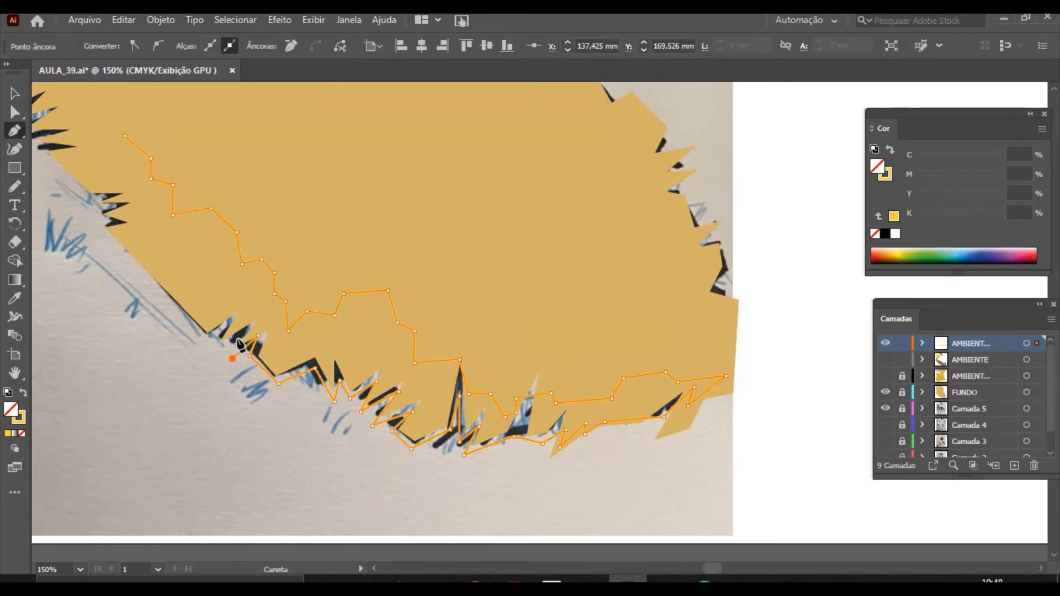
pyautogui.click(236, 330)
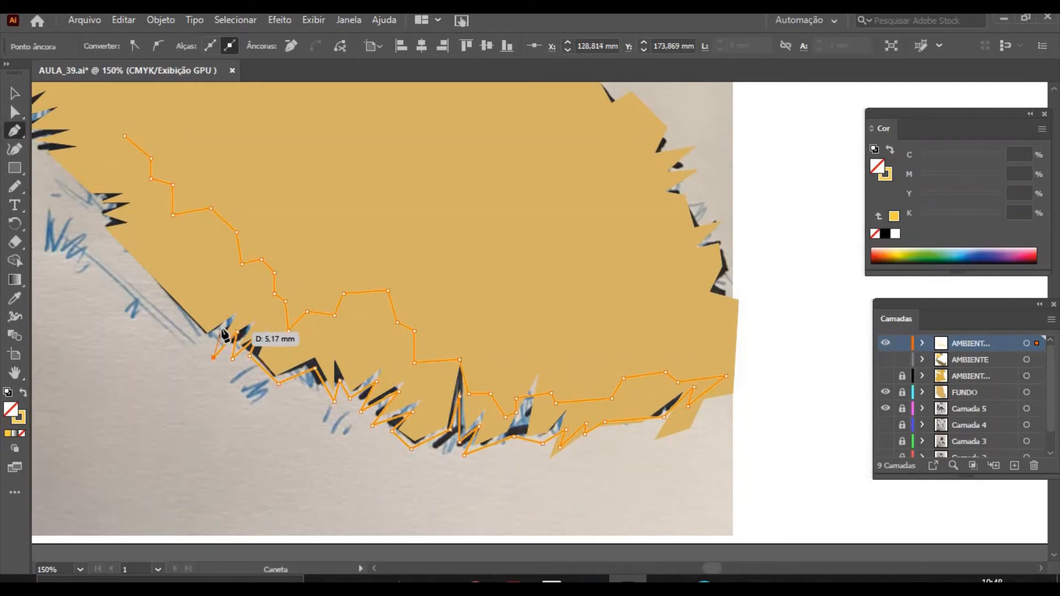
pyautogui.click(217, 324)
pyautogui.click(206, 339)
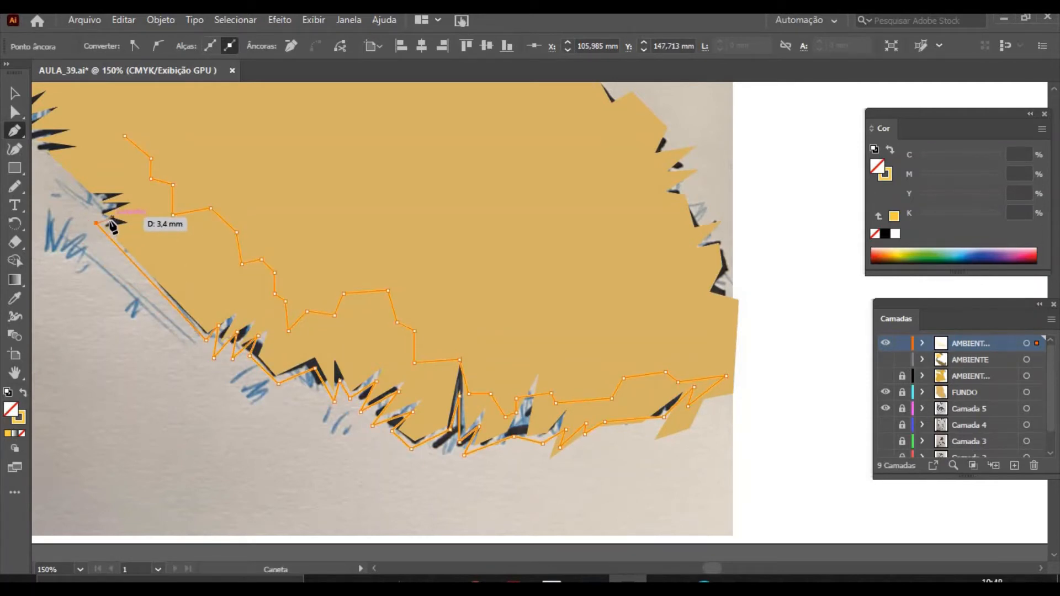
# Run the path up the long straight ground edge and around the grass tufts to the ground's far left corner.
pyautogui.click(97, 223)
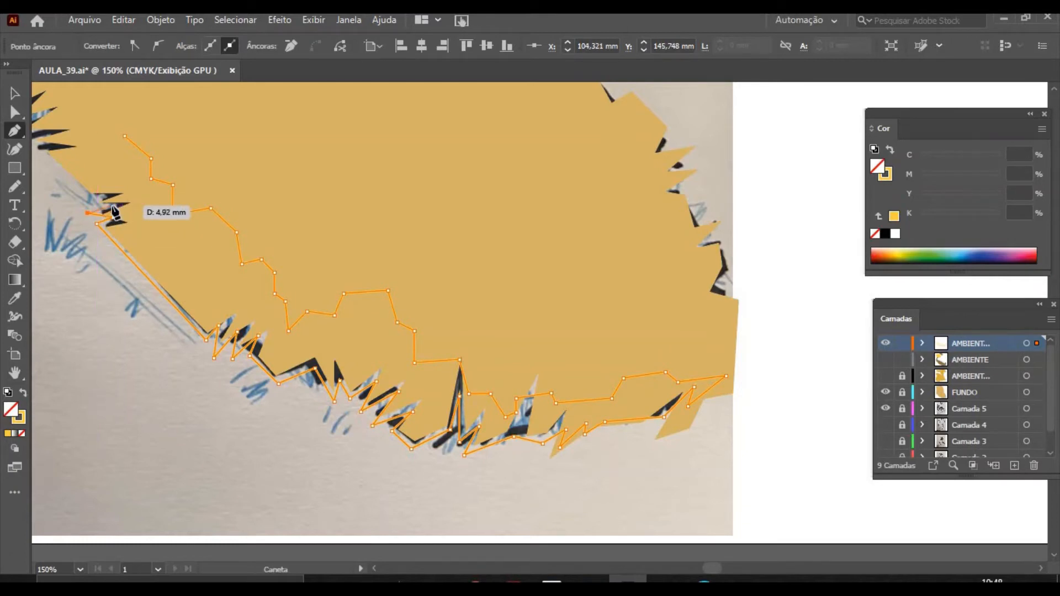
pyautogui.click(92, 205)
pyautogui.moveTo(97, 207); pyautogui.dragTo(562, 323)
pyautogui.hotkey('ctrl', '-')
pyautogui.moveTo(559, 323); pyautogui.dragTo(502, 298)
# Carry the path up the left edge and across the trunk's base, closing the shadow shape at its starting point.
pyautogui.click(500, 272)
pyautogui.click(526, 265)
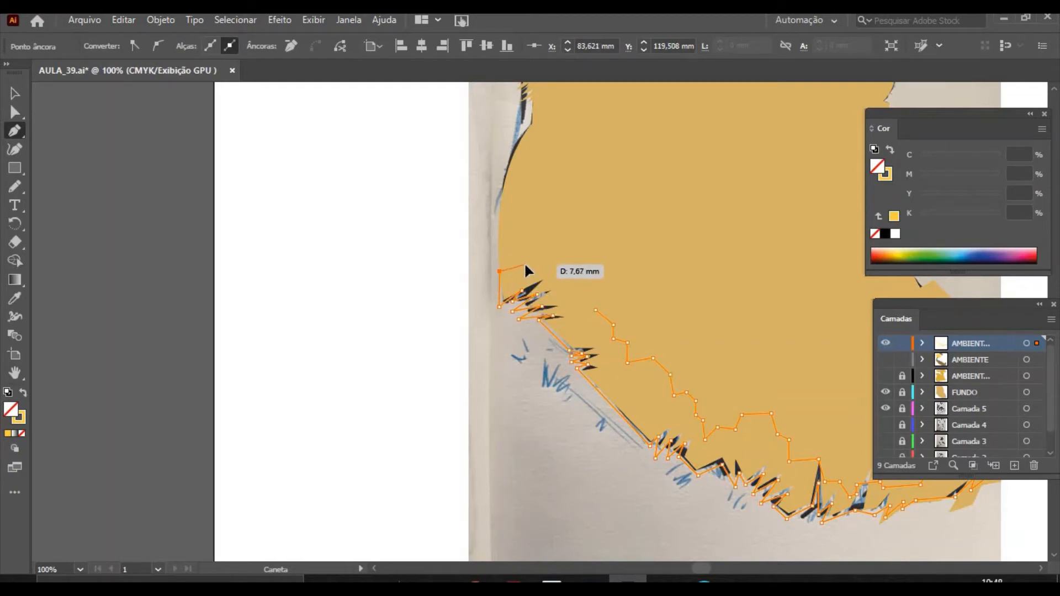
pyautogui.click(570, 279)
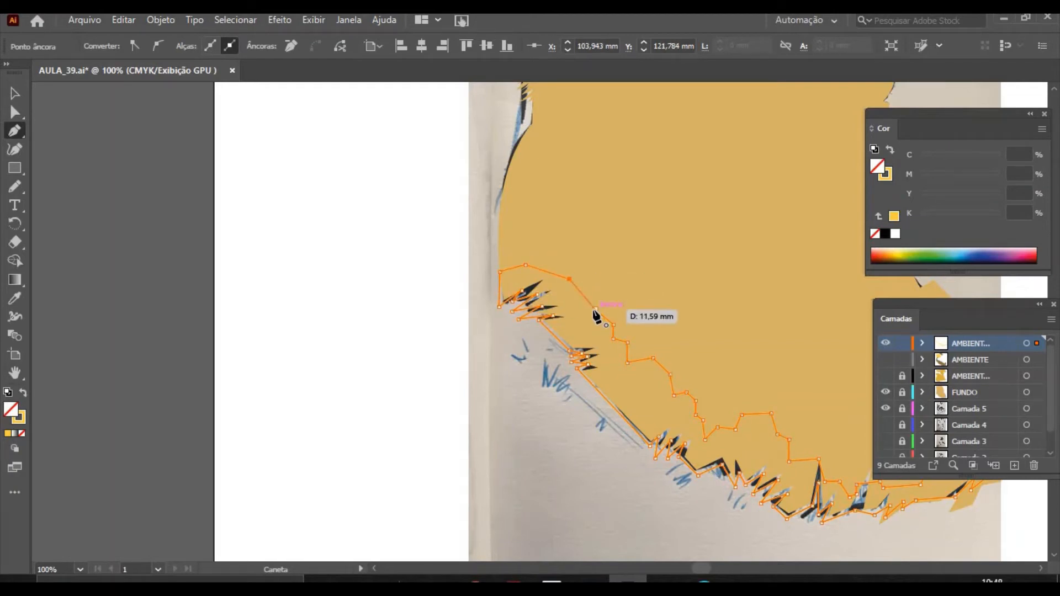
pyautogui.click(595, 309)
pyautogui.click(613, 325)
# Give the closed shadow shape its yellow fill without a stroke, and show the FUNDO layer and the hidden AMBIENTE layers.
pyautogui.click(886, 394)
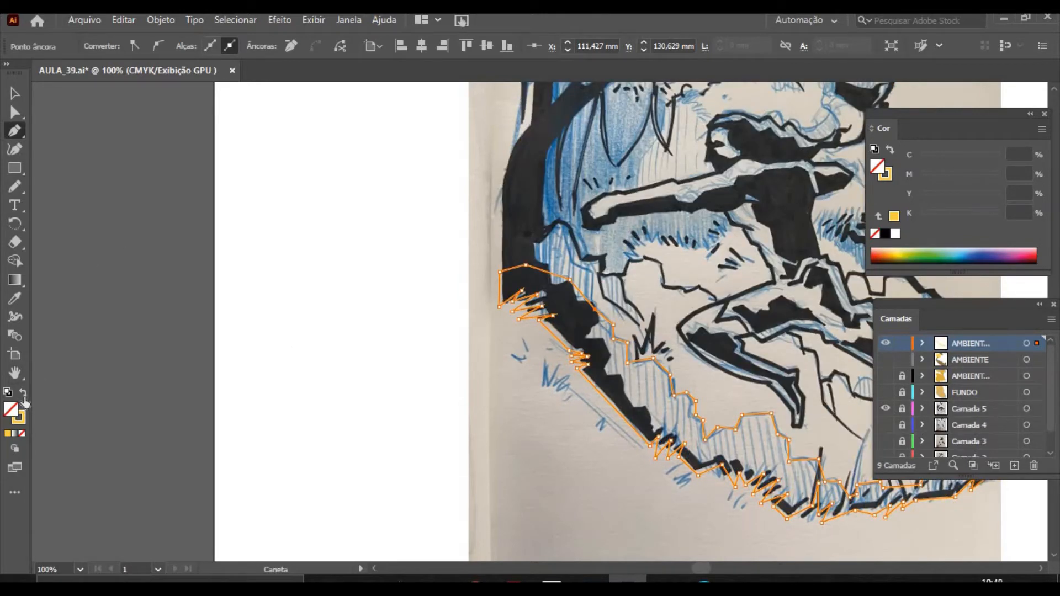
pyautogui.click(23, 396)
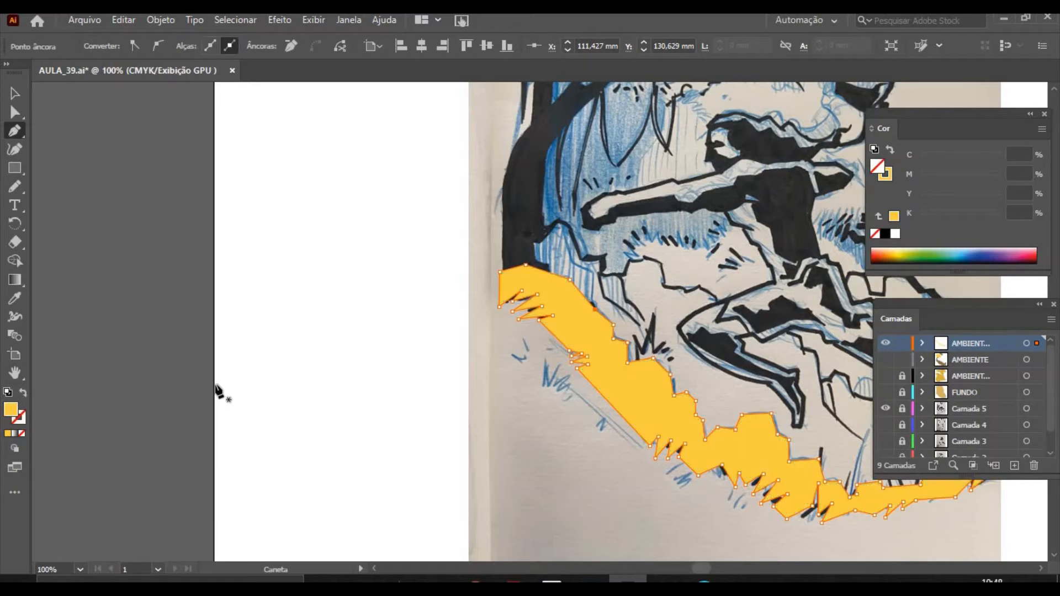
pyautogui.click(886, 392)
pyautogui.click(885, 376)
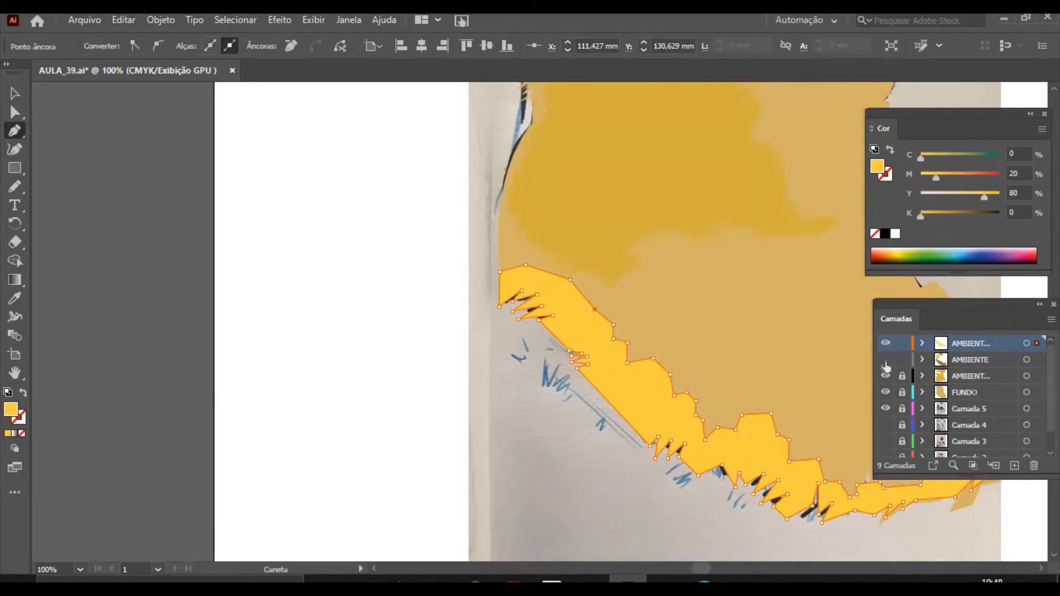
pyautogui.click(886, 361)
# Sample the brown ground colour onto the shadow shape, raise its K value to 90%, and deselect it.
pyautogui.hotkey('ctrl', '-')
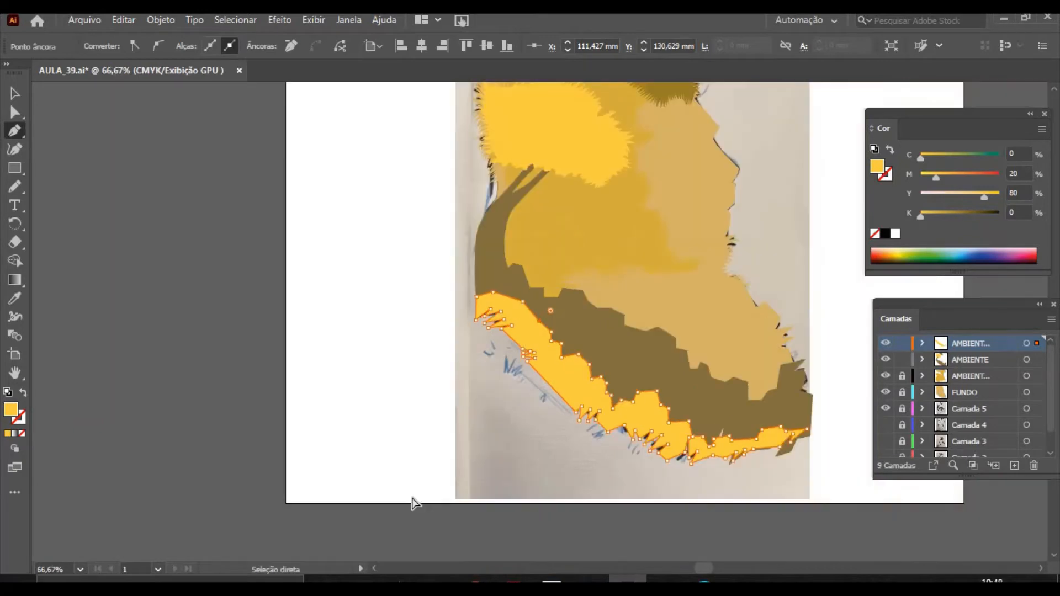
pyautogui.click(14, 95)
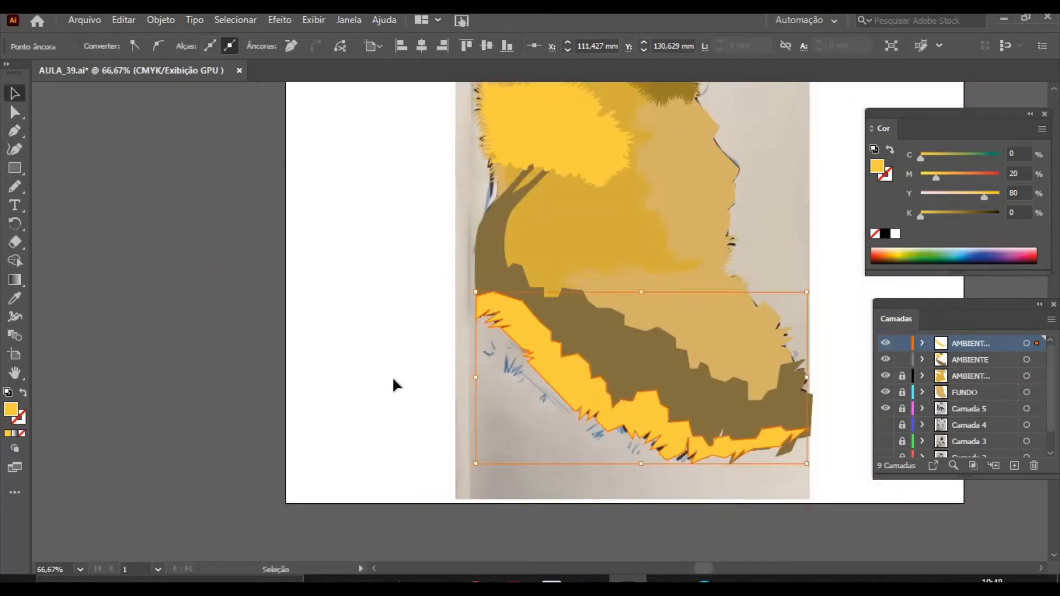
pyautogui.click(14, 299)
pyautogui.click(680, 382)
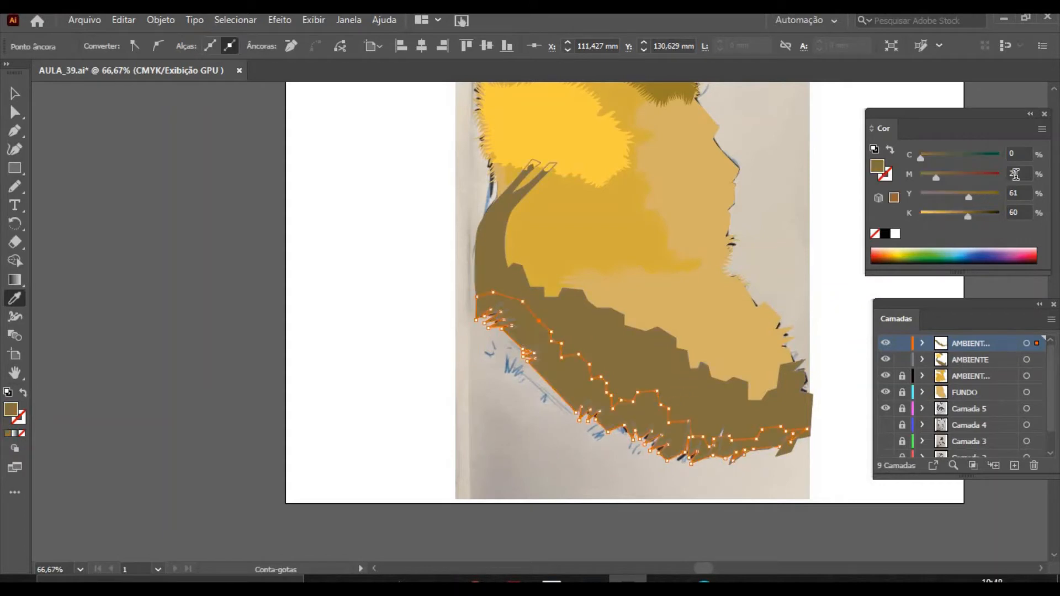
pyautogui.moveTo(969, 217); pyautogui.dragTo(992, 221)
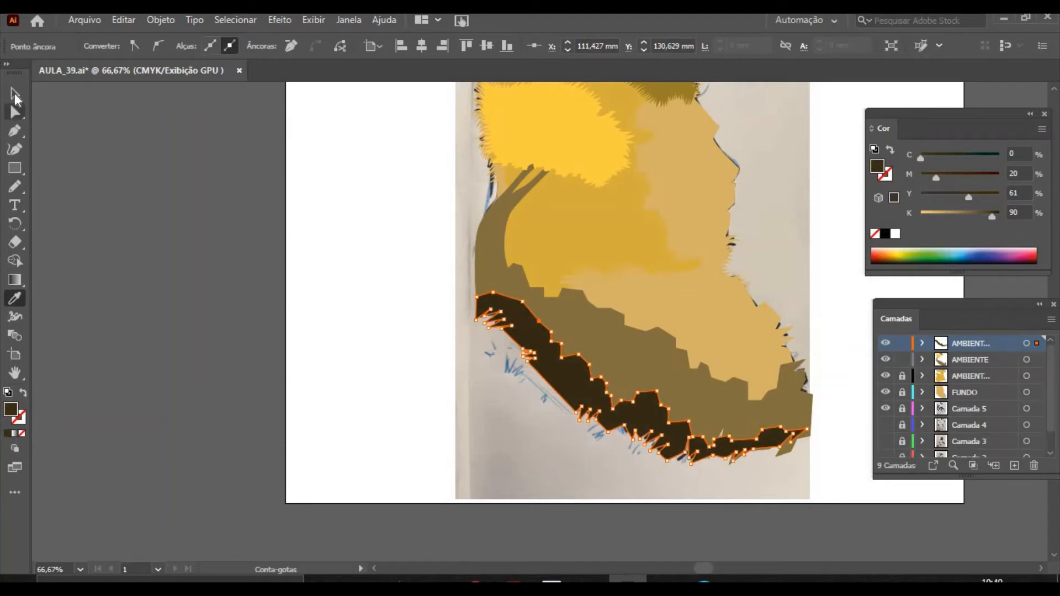
pyautogui.click(15, 95)
pyautogui.click(357, 446)
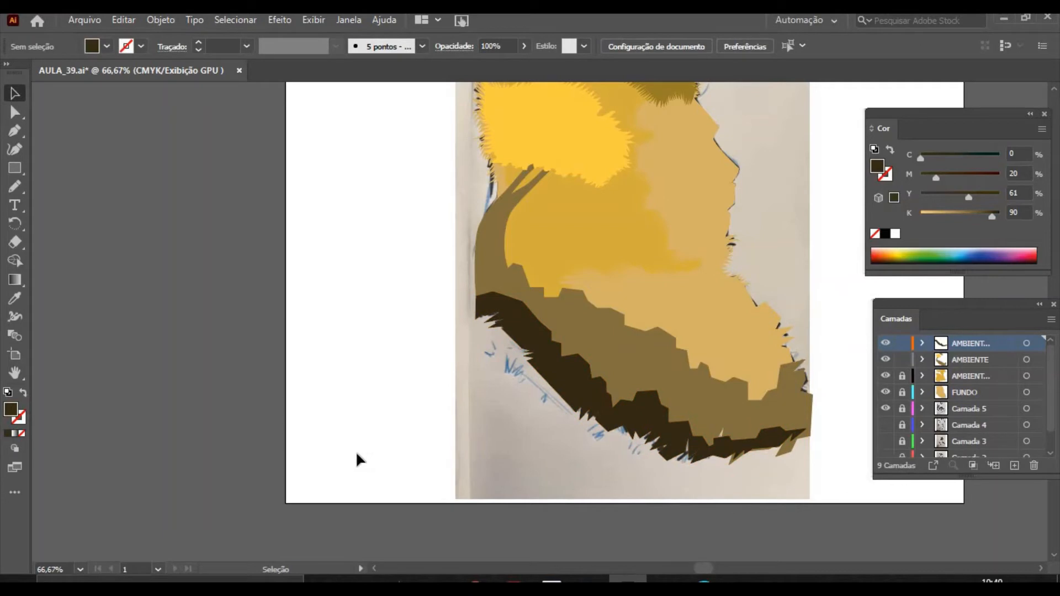
# Hide the Camada 5 sketch layer and extend the shadow's long grass tip down past the brown tip underneath.
pyautogui.press('z')
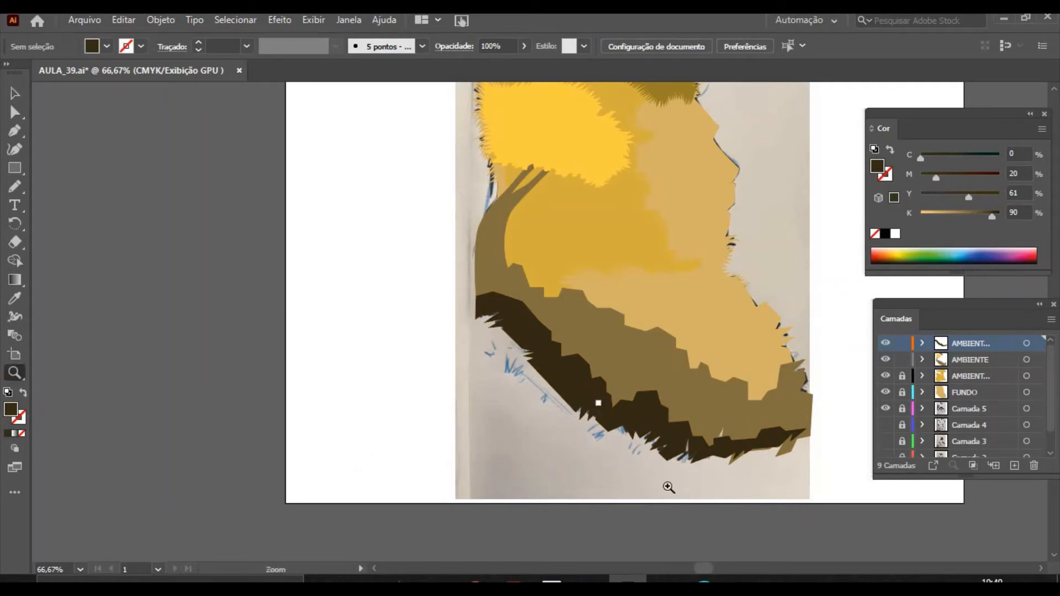
pyautogui.moveTo(817, 499); pyautogui.dragTo(1052, 535)
pyautogui.moveTo(679, 438); pyautogui.dragTo(722, 455)
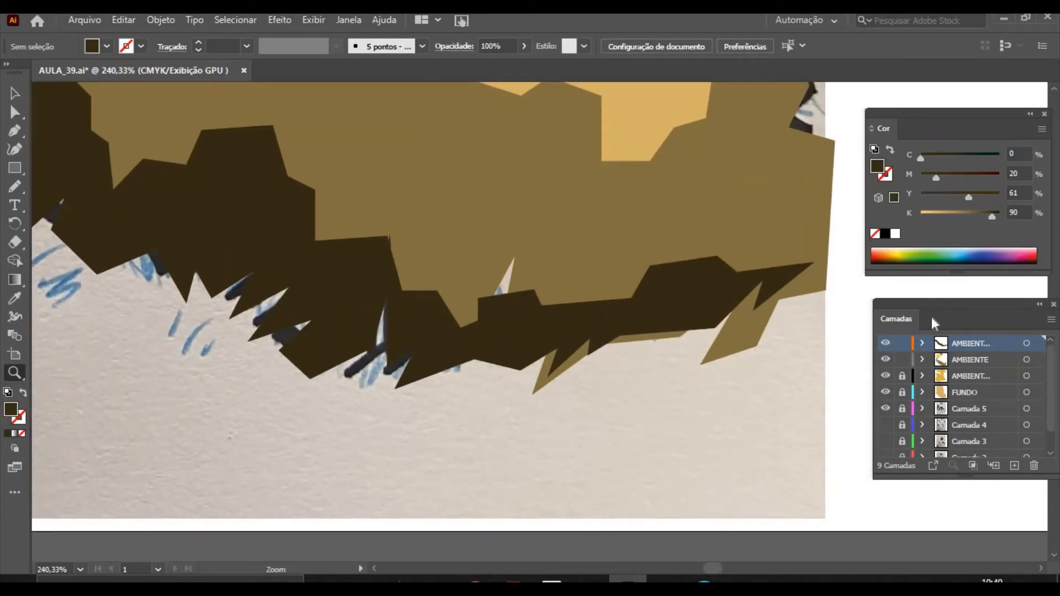
pyautogui.click(886, 409)
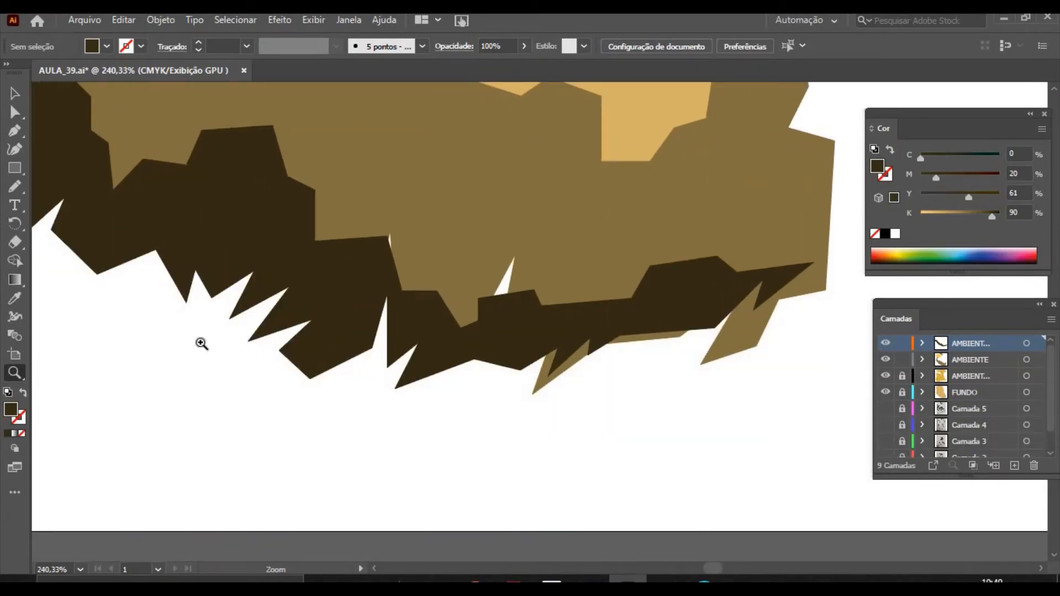
pyautogui.click(13, 113)
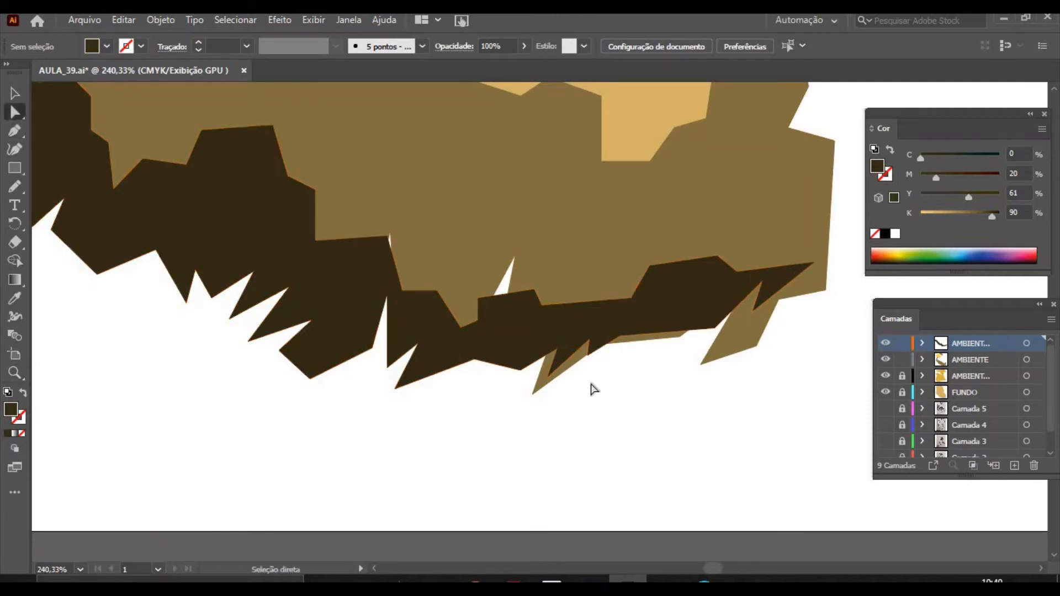
pyautogui.click(549, 380)
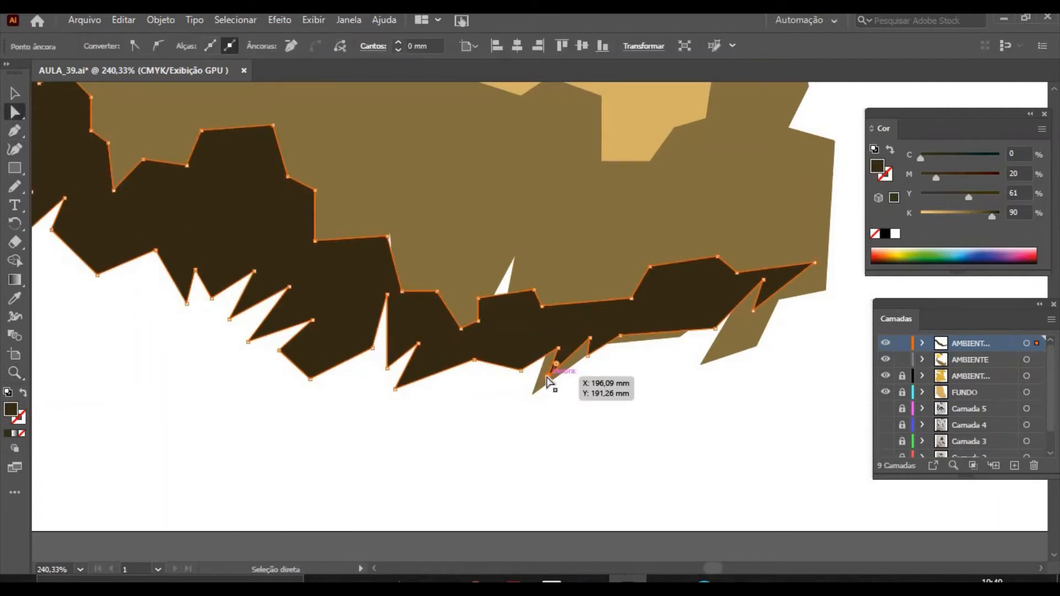
pyautogui.moveTo(519, 411); pyautogui.dragTo(520, 410)
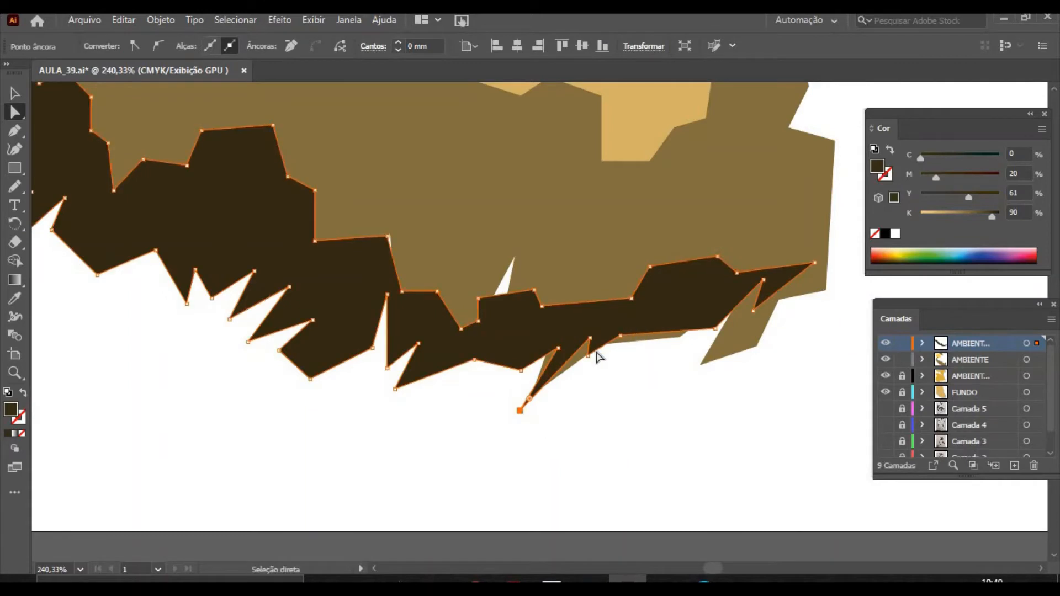
# Reposition the shadow's remaining lower-right anchors to cover the brown edge and form a pointed tip over the last brown one.
pyautogui.moveTo(589, 356); pyautogui.dragTo(616, 349)
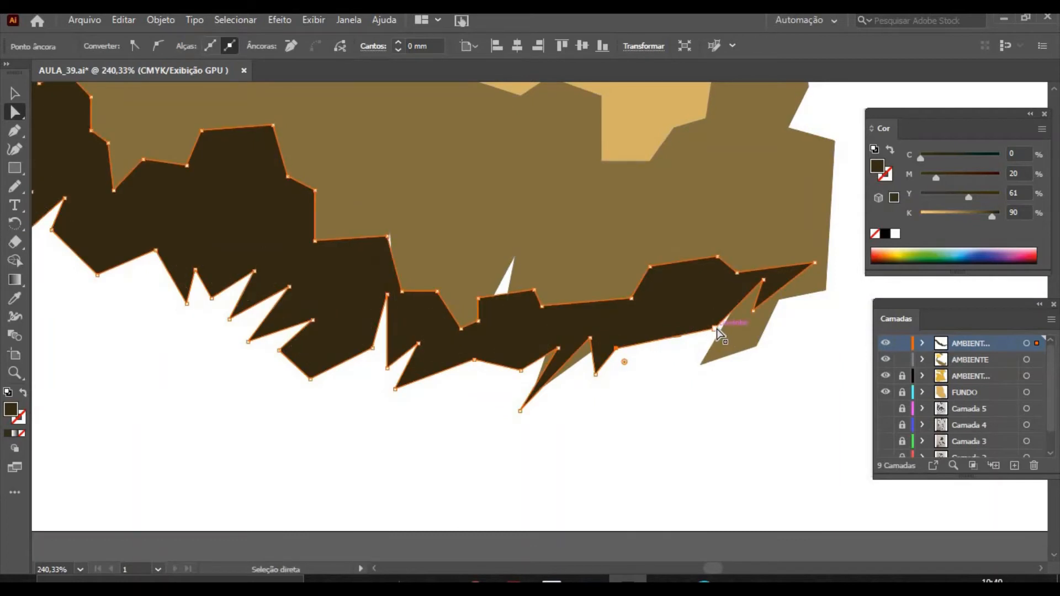
pyautogui.moveTo(713, 332); pyautogui.dragTo(704, 338)
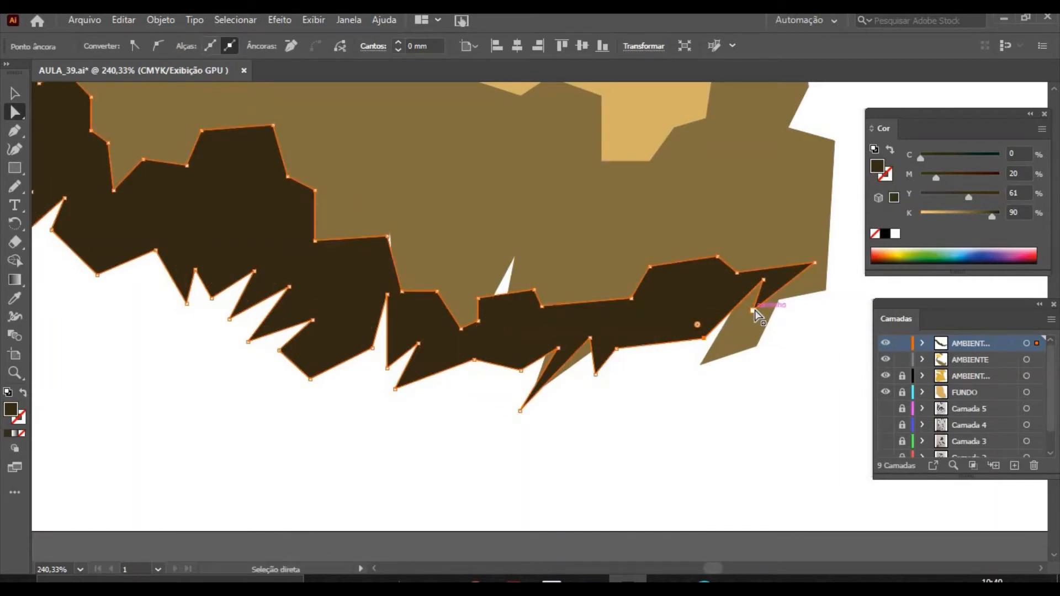
pyautogui.click(753, 310)
pyautogui.moveTo(753, 310); pyautogui.dragTo(687, 382)
pyautogui.moveTo(764, 280); pyautogui.dragTo(691, 385)
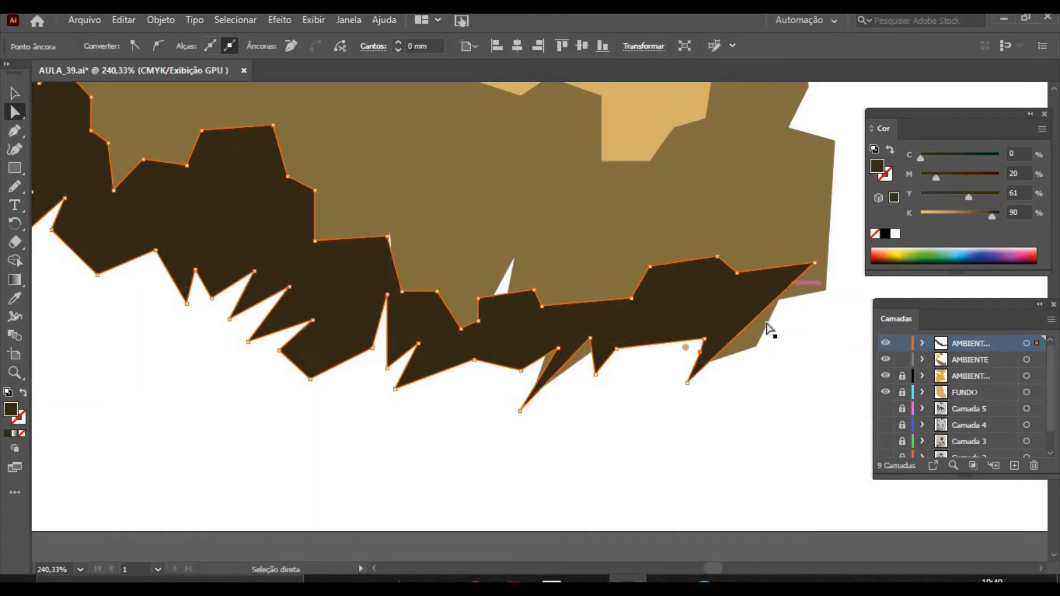
# Add a curvature point on the shadow's slanted right edge and bend that edge outward over the brown corner.
pyautogui.click(15, 149)
pyautogui.click(761, 318)
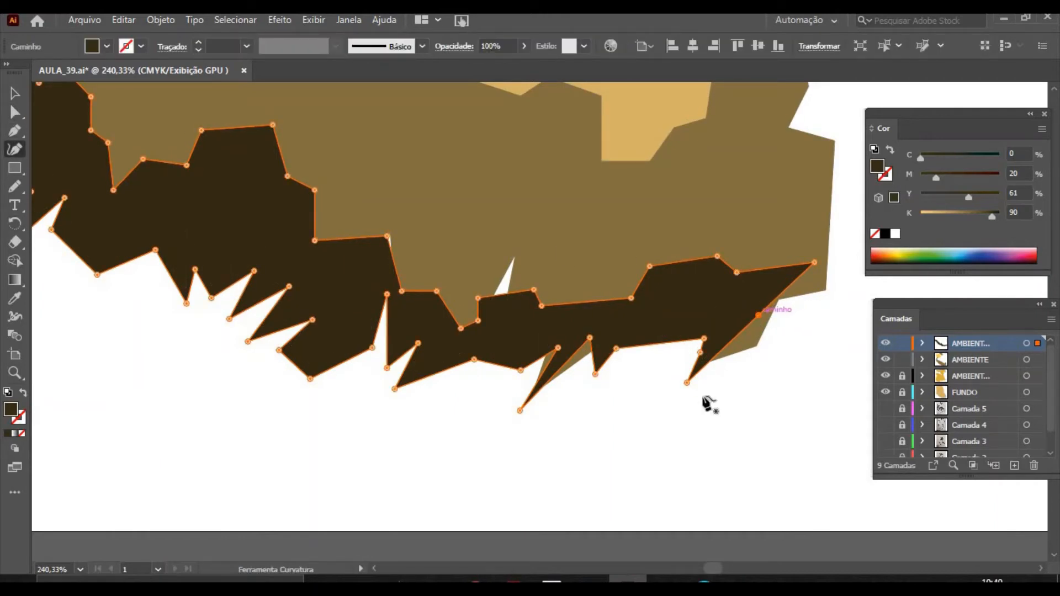
pyautogui.click(15, 112)
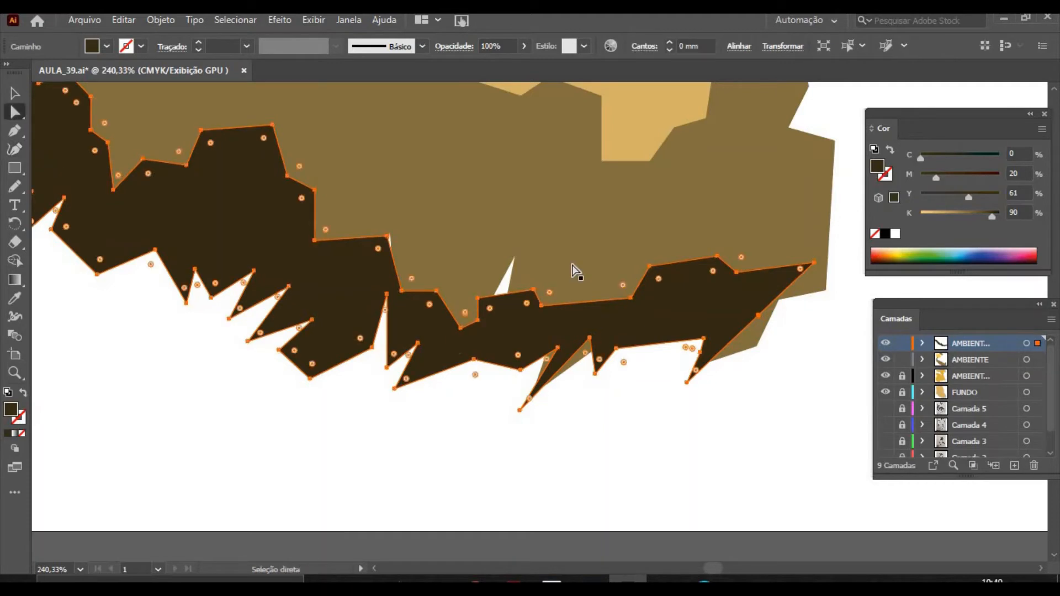
pyautogui.click(766, 332)
pyautogui.click(758, 316)
pyautogui.moveTo(759, 316); pyautogui.dragTo(709, 379)
pyautogui.click(766, 397)
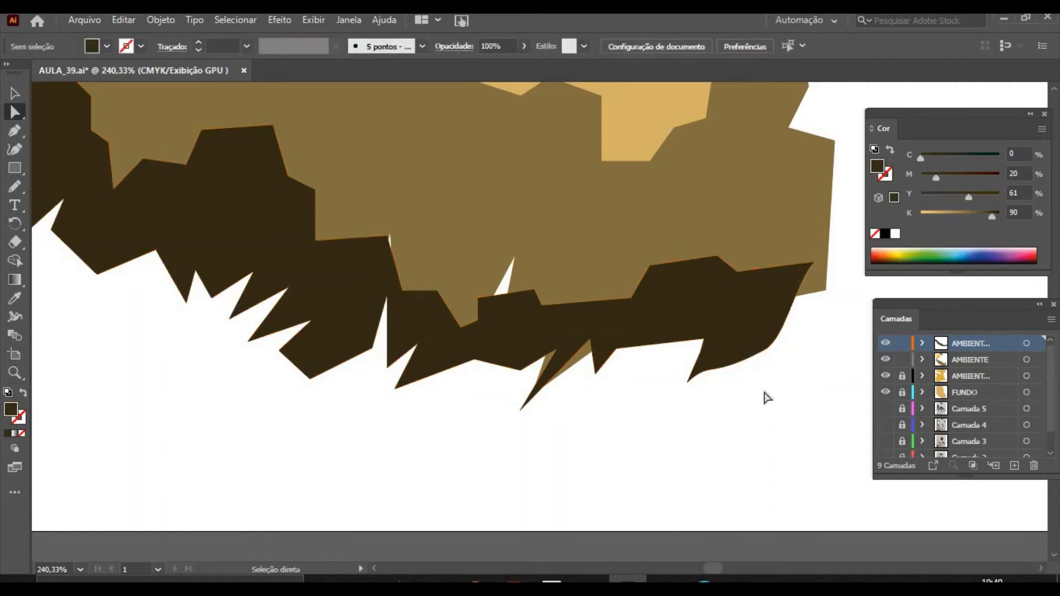
# Move the shadow's upper-right corner anchor onto the ground's right edge and adjust the adjoining curve handle.
pyautogui.moveTo(813, 264)
pyautogui.mouseDown()
pyautogui.moveTo(839, 260)
pyautogui.moveTo(829, 258)
pyautogui.mouseUp()
pyautogui.click(835, 275)
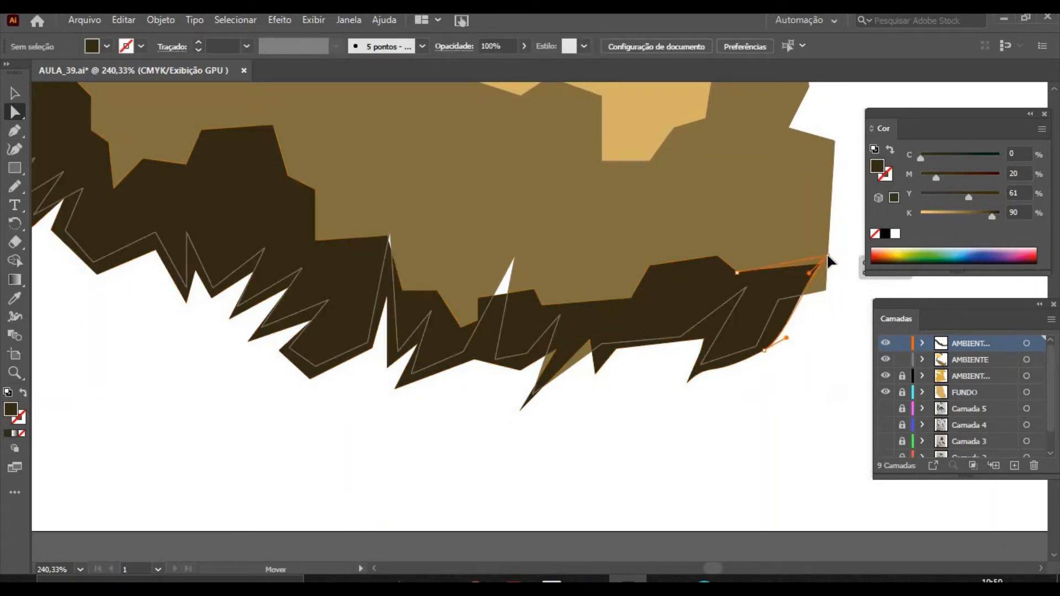
pyautogui.moveTo(814, 336)
pyautogui.mouseDown()
pyautogui.moveTo(838, 331)
pyautogui.moveTo(796, 334)
pyautogui.mouseUp()
pyautogui.click(353, 312)
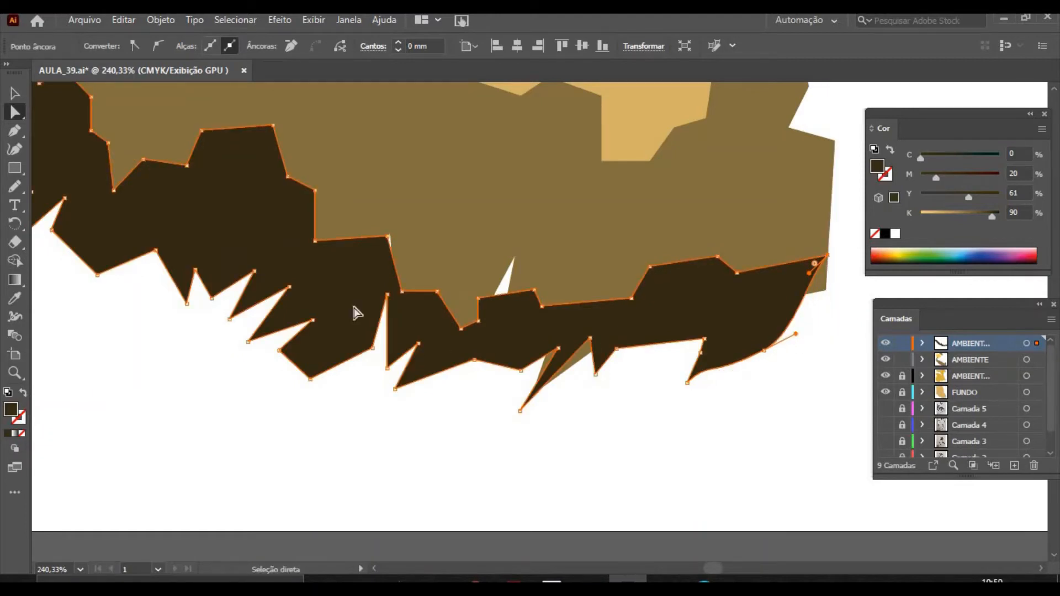
# Add a curvature point to bulge the shadow's lower right edge outward, and reshape the long grass tip to cover the brown sliver beside it.
pyautogui.click(15, 149)
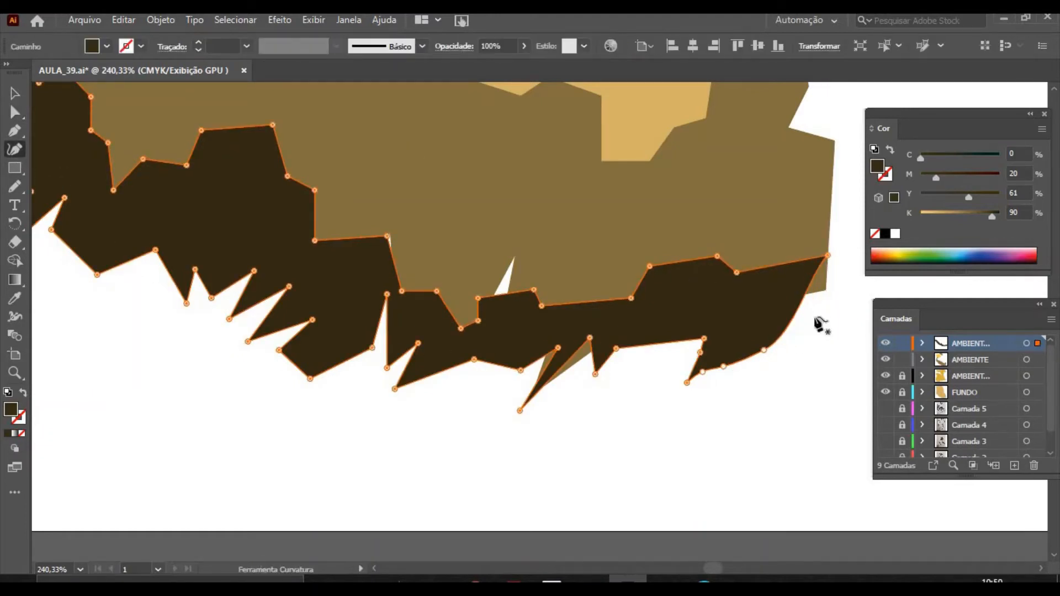
pyautogui.click(803, 301)
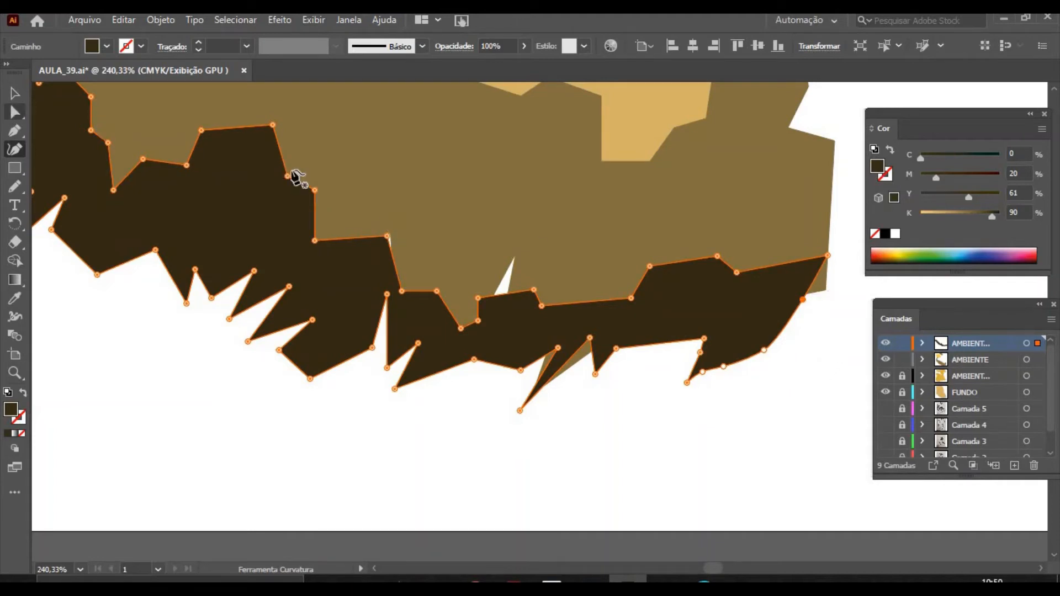
pyautogui.moveTo(803, 300)
pyautogui.mouseDown()
pyautogui.moveTo(831, 295)
pyautogui.moveTo(821, 299)
pyautogui.mouseUp()
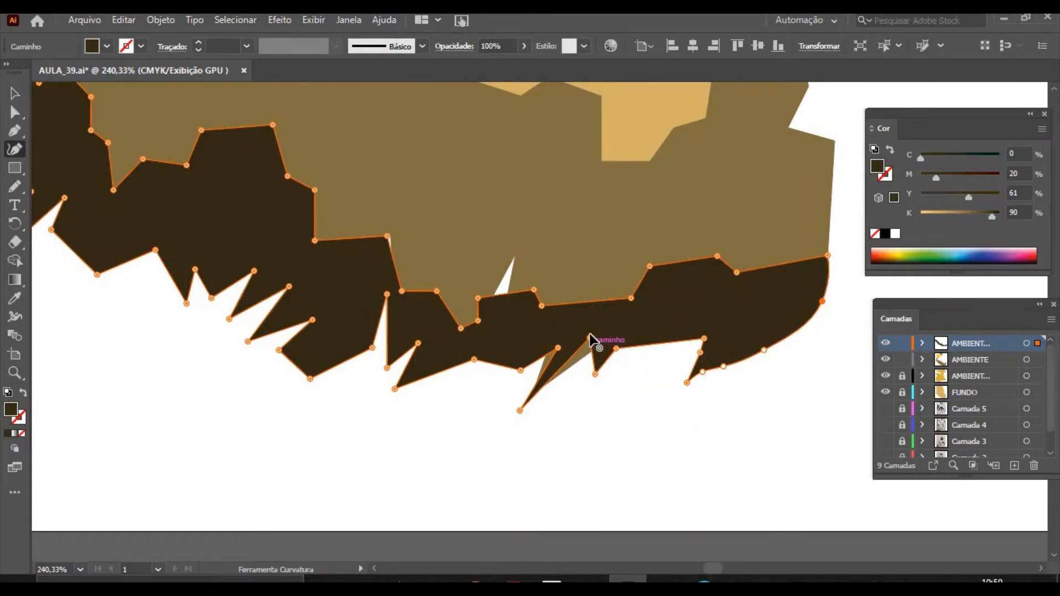
pyautogui.moveTo(589, 338); pyautogui.dragTo(535, 366)
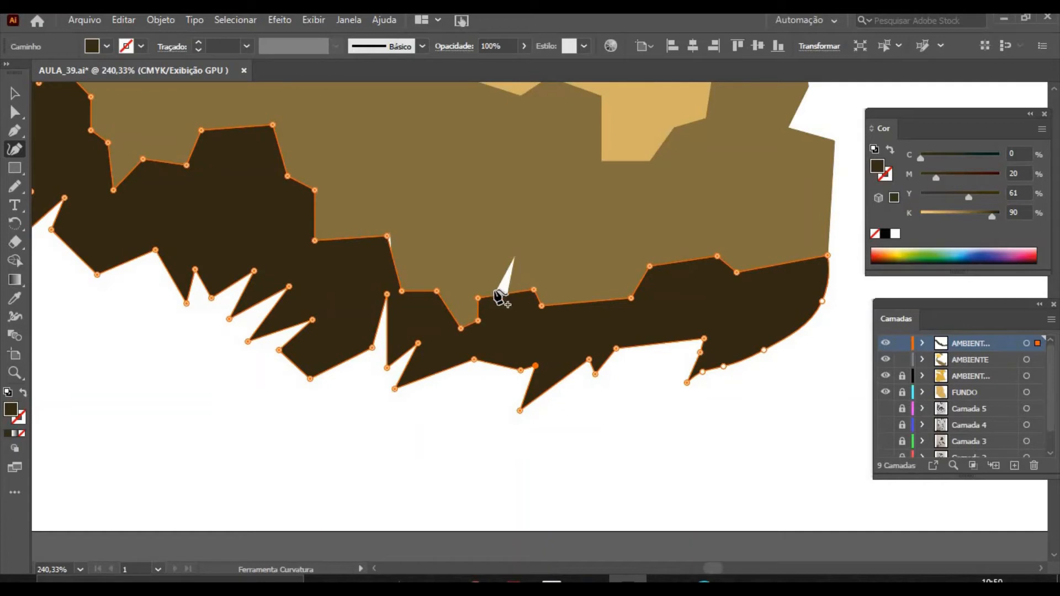
# Try to cover the white gap above the shadow by raising its upper edge with curvature points, and undo that change.
pyautogui.moveTo(504, 293); pyautogui.dragTo(509, 253)
pyautogui.click(488, 270)
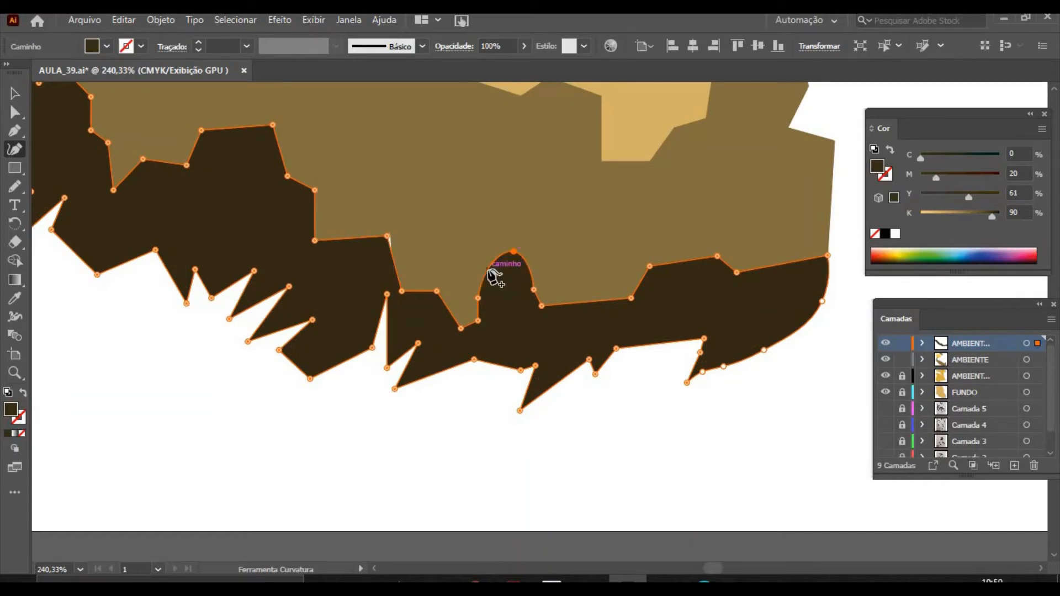
pyautogui.click(530, 268)
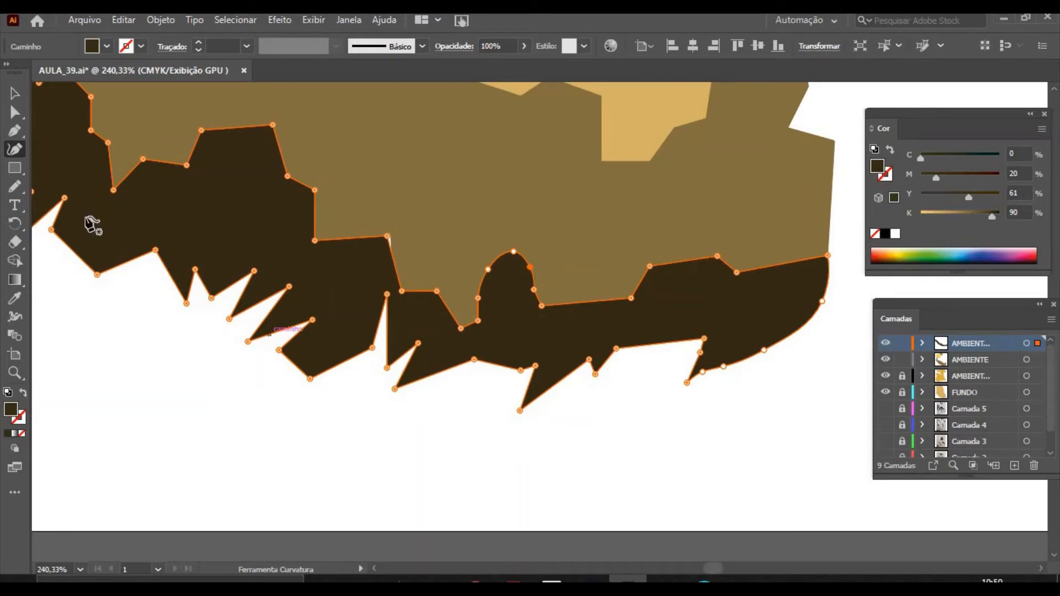
pyautogui.click(499, 459)
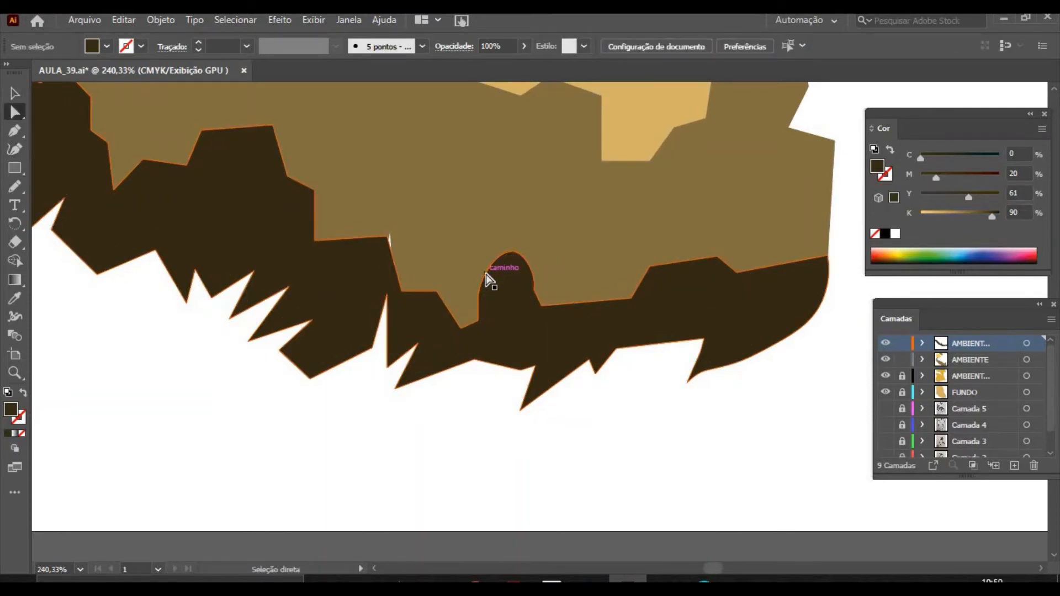
pyautogui.hotkey('ctrl', 'z')
pyautogui.hotkey('ctrl', 'z')
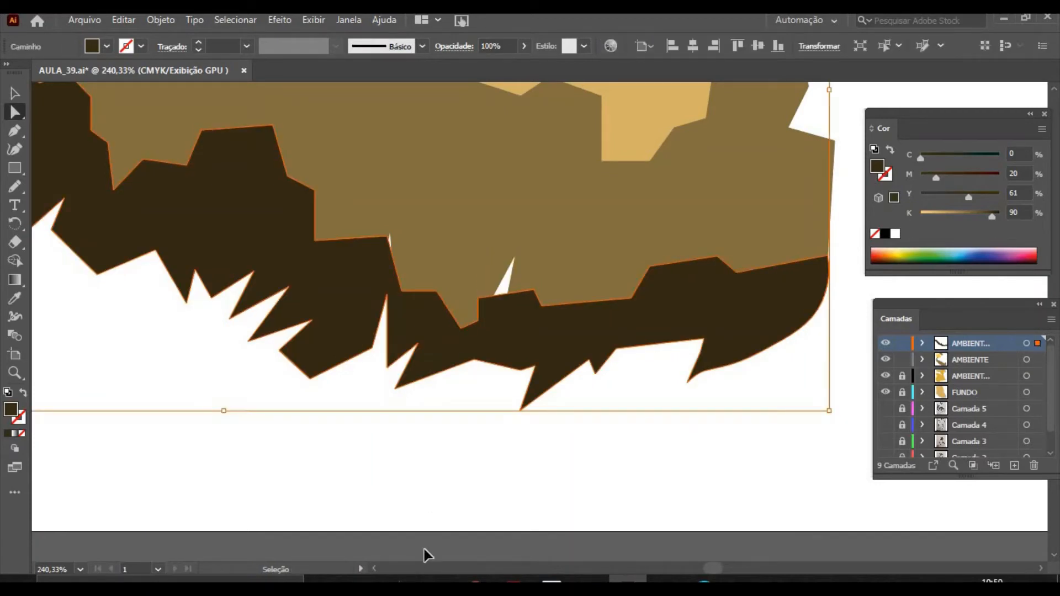
# Draw a small pointed four-sided patch in the shadow colour over the white gap above the shadow's upper edge with the Pen tool.
pyautogui.click(14, 131)
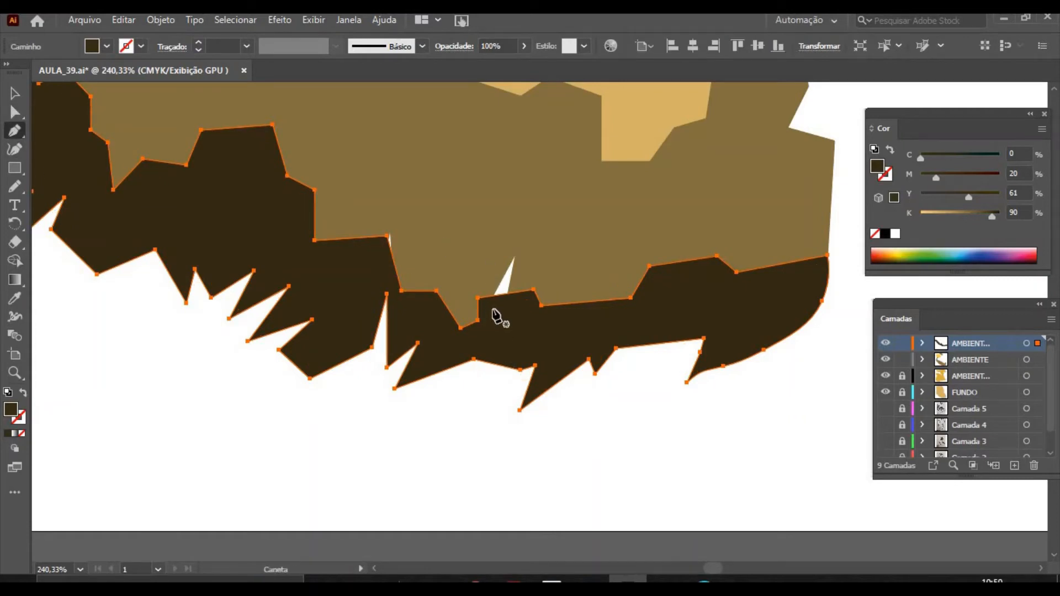
pyautogui.moveTo(492, 308); pyautogui.dragTo(520, 243)
pyautogui.moveTo(492, 308)
pyautogui.mouseDown()
pyautogui.moveTo(507, 312)
pyautogui.moveTo(491, 308)
pyautogui.mouseUp()
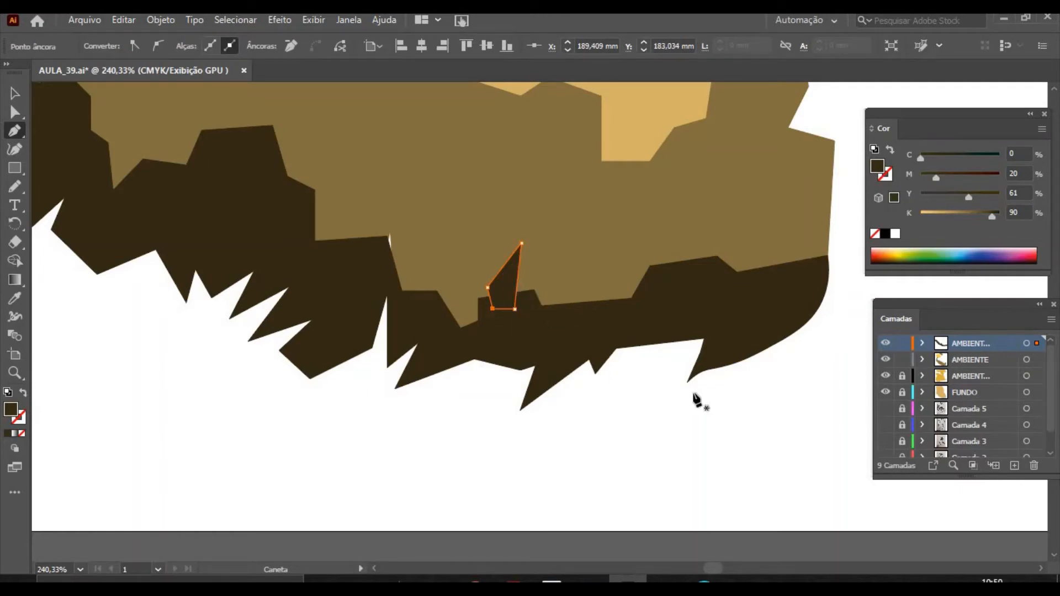
# Draw a closed straight-edged patch over the shadow's lower right end, from its last grass tip up to the ground's right edge.
pyautogui.moveTo(684, 391); pyautogui.dragTo(720, 374)
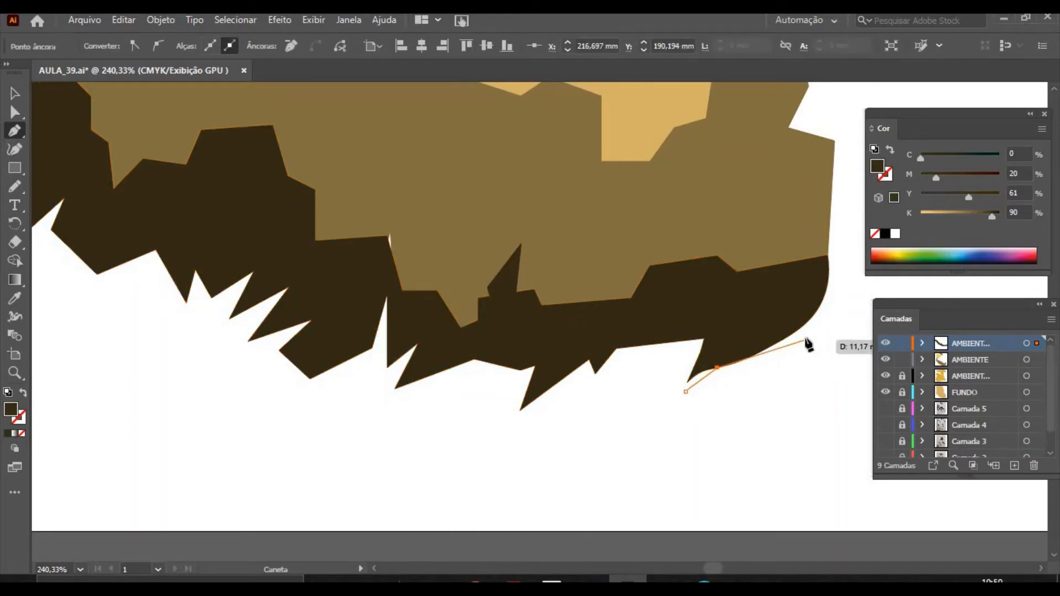
pyautogui.moveTo(806, 341); pyautogui.dragTo(825, 303)
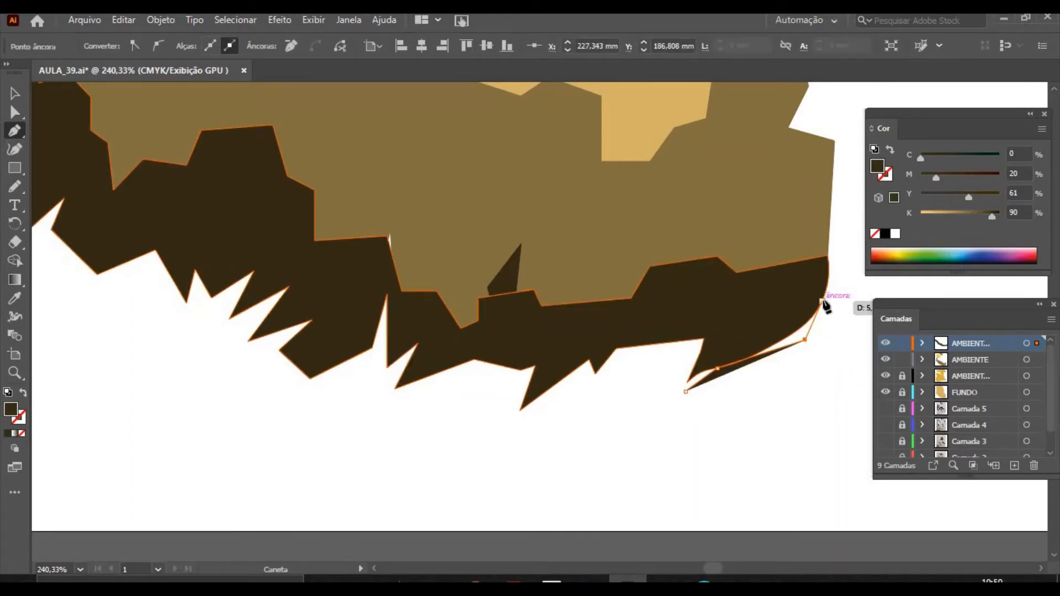
pyautogui.click(829, 270)
pyautogui.click(695, 318)
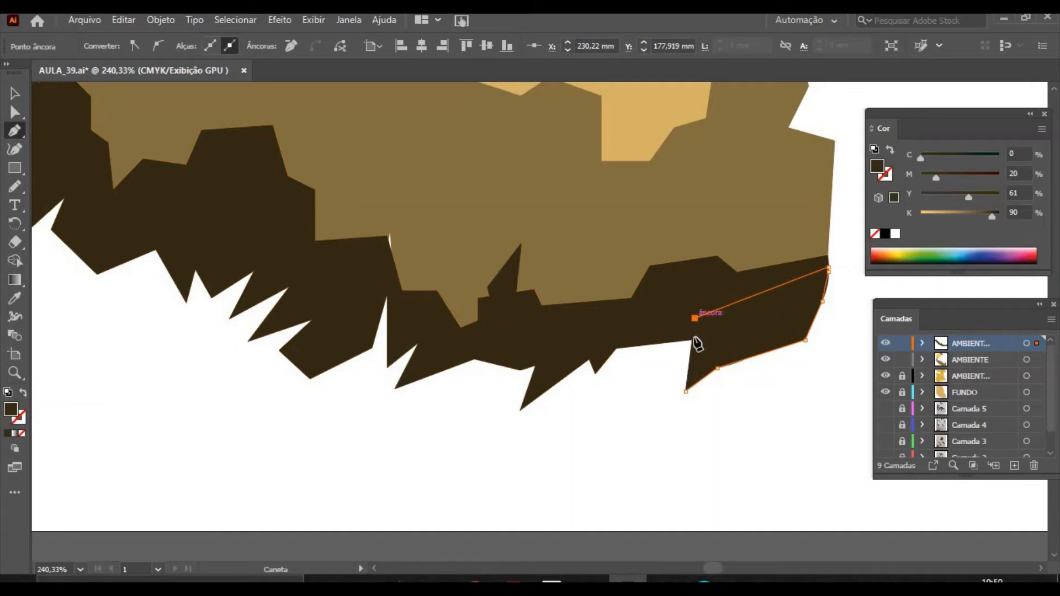
pyautogui.click(685, 391)
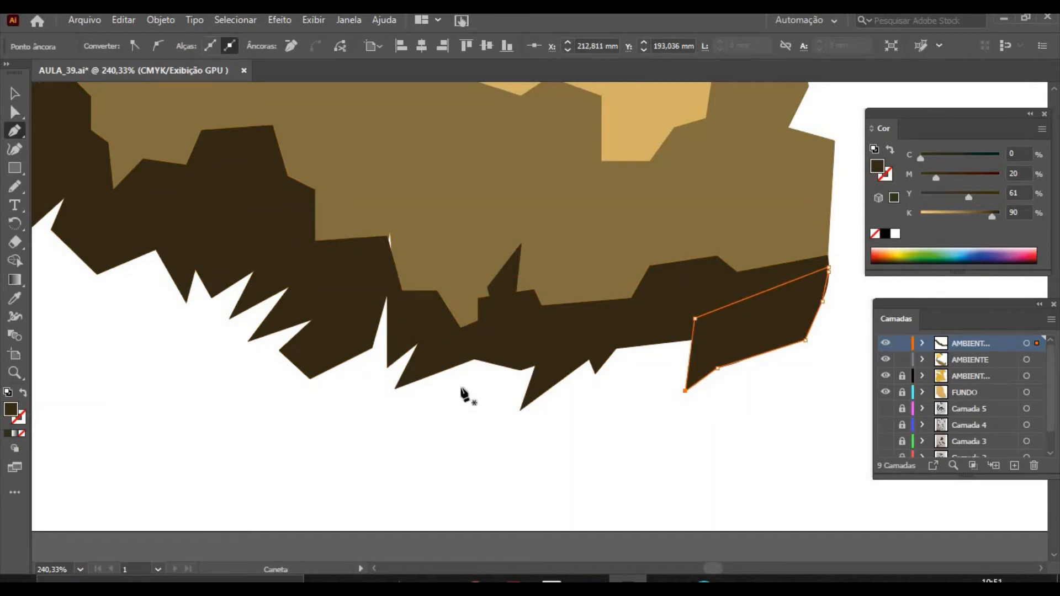
# Draw a small triangular patch over the white sliver at the step in the middle of the shadow's upper edge.
pyautogui.moveTo(366, 257); pyautogui.dragTo(394, 227)
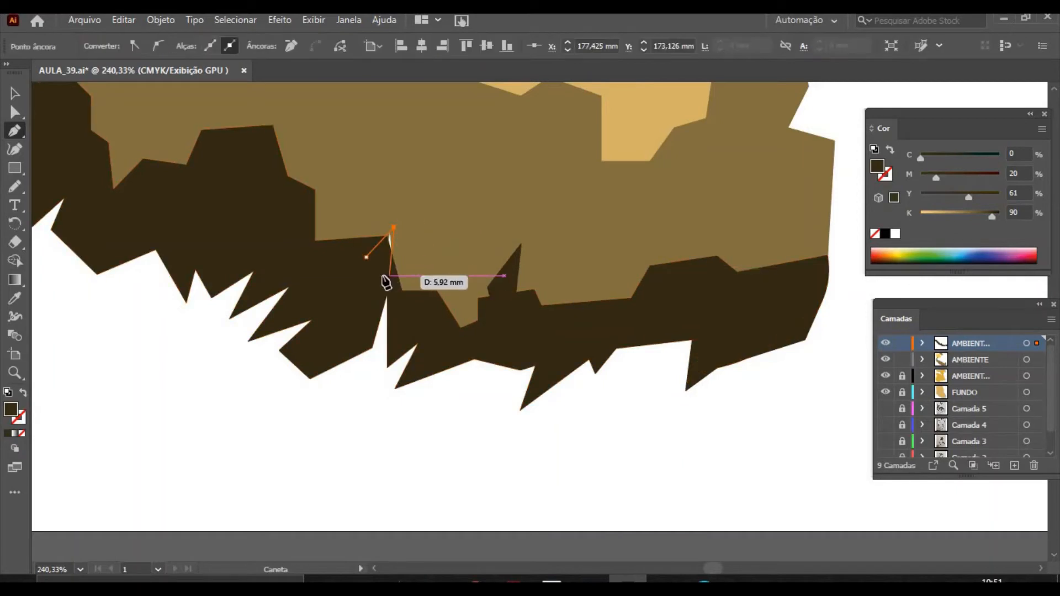
pyautogui.click(390, 274)
pyautogui.click(366, 257)
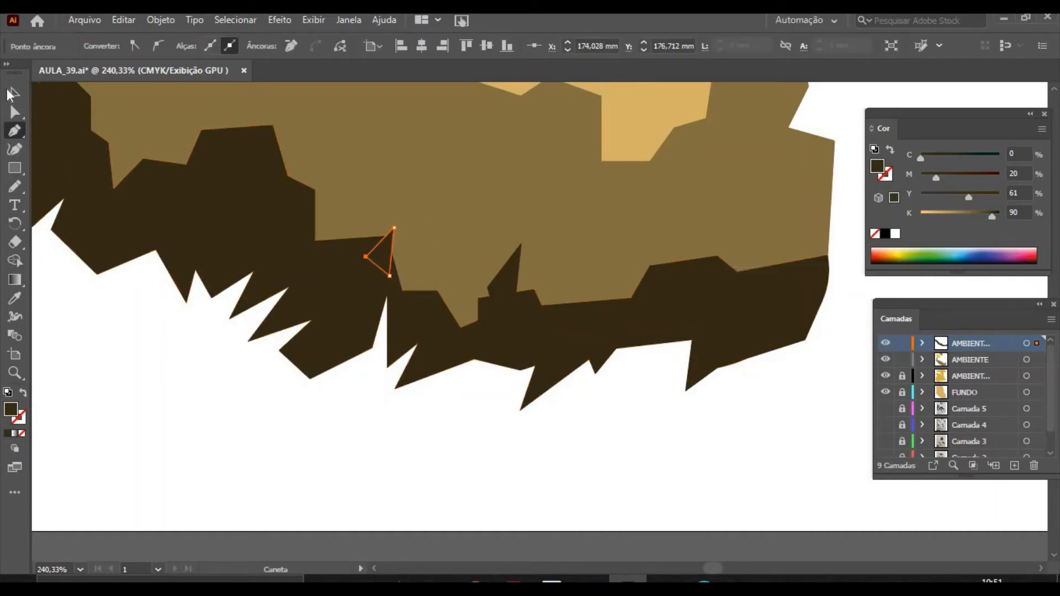
# Select the three patches together with the dark shadow and unite them into one shape using Pathfinder.
pyautogui.press('v')
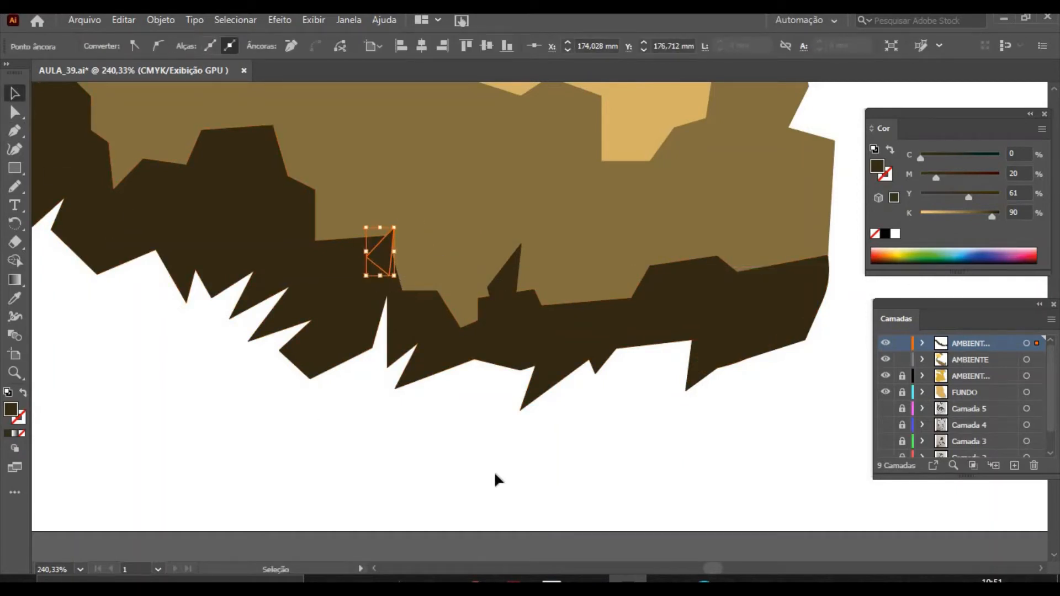
pyautogui.keyDown('shift'); pyautogui.click(501, 297); pyautogui.keyUp('shift')
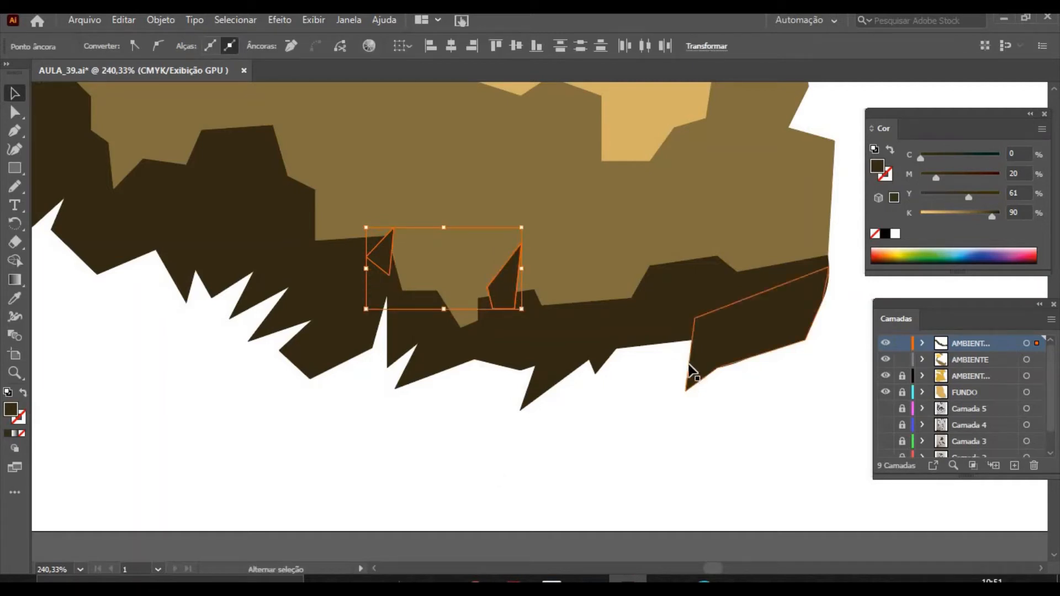
pyautogui.keyDown('shift'); pyautogui.click(742, 358); pyautogui.keyUp('shift')
pyautogui.keyDown('shift'); pyautogui.click(629, 327); pyautogui.keyUp('shift')
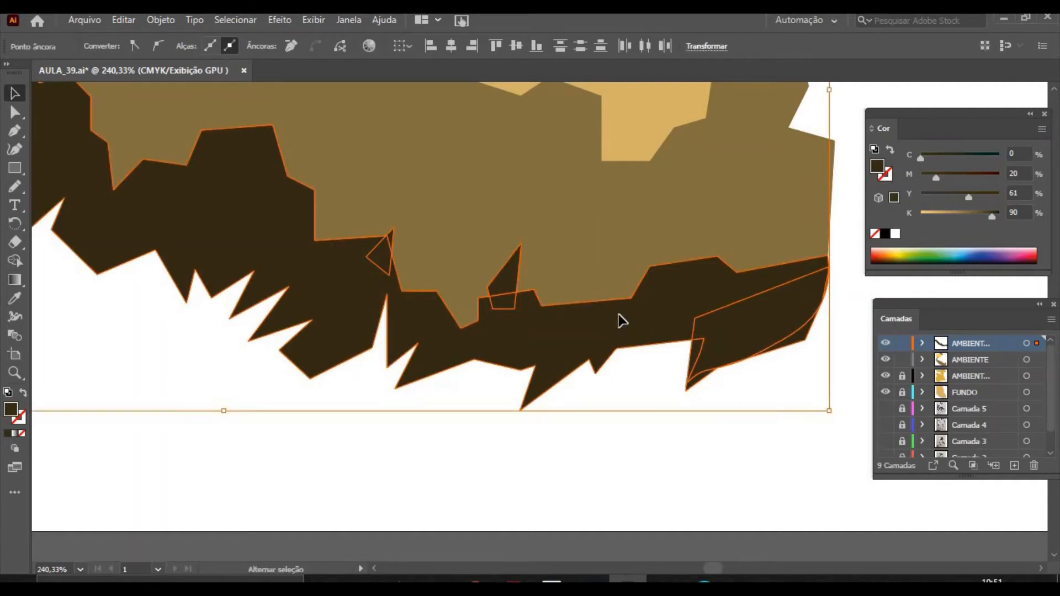
pyautogui.keyDown('shift'); pyautogui.click(473, 182); pyautogui.keyUp('shift')
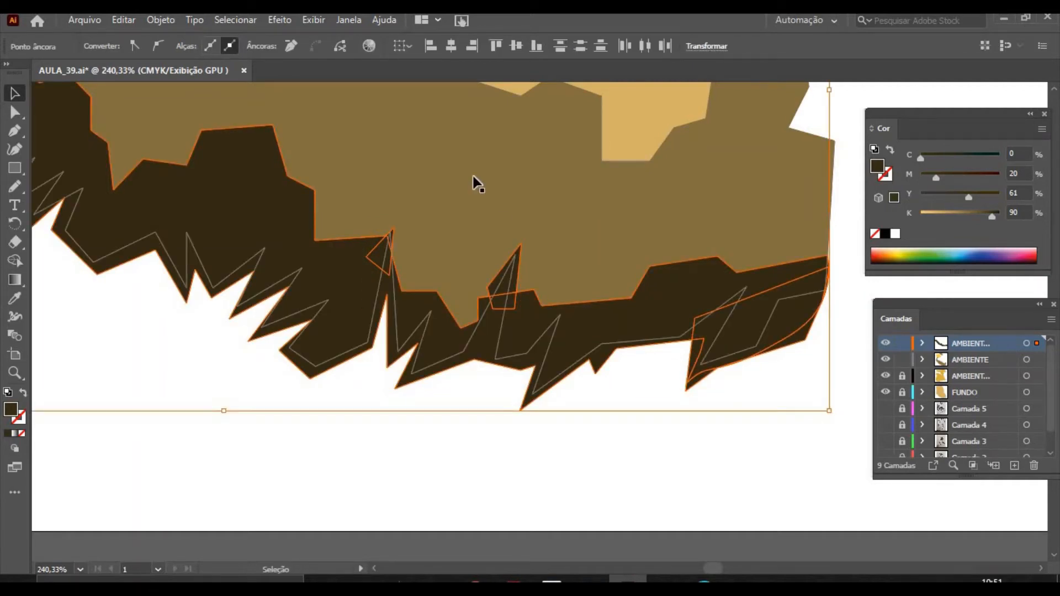
pyautogui.click(352, 21)
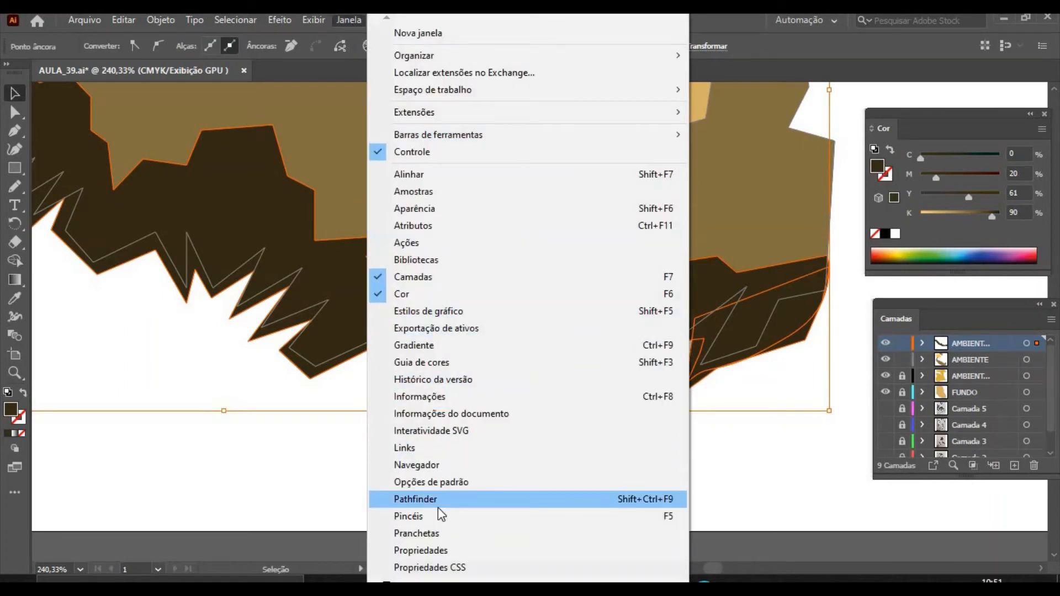
pyautogui.click(439, 500)
pyautogui.click(727, 373)
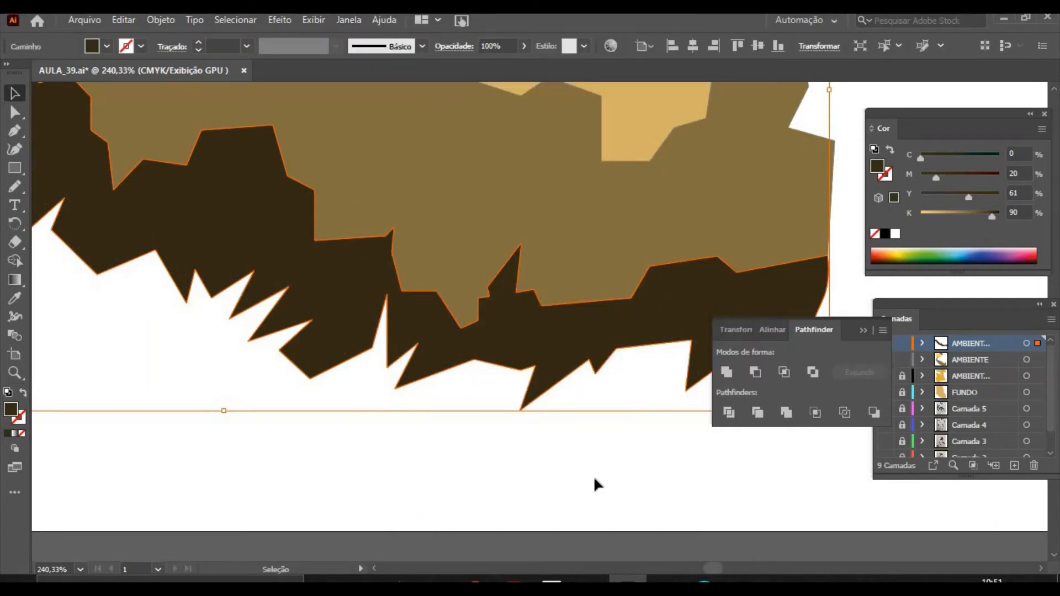
pyautogui.click(590, 482)
# Lighten the united ground shadow by setting its black (K) value to 70%.
pyautogui.hotkey('ctrl', '-')
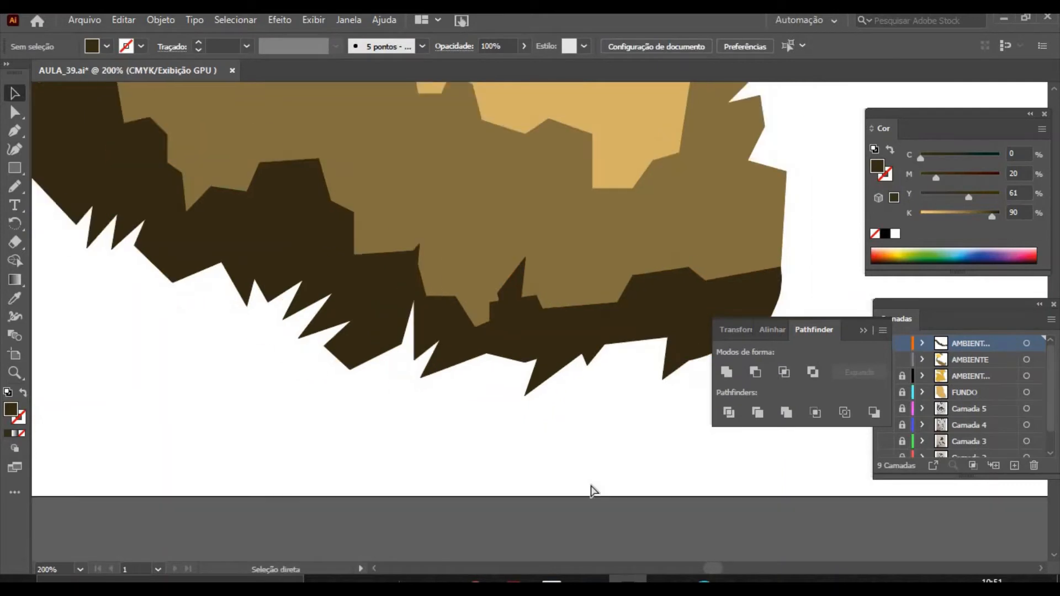
pyautogui.hotkey('ctrl', '-')
pyautogui.hotkey('ctrl', '-')
pyautogui.hotkey('ctrl', '-')
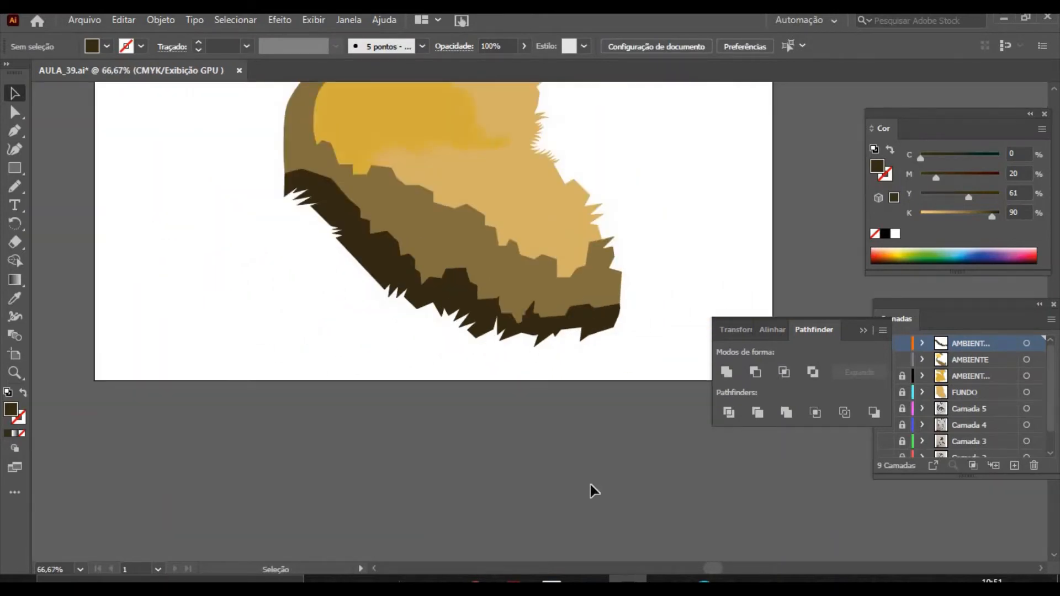
pyautogui.click(402, 276)
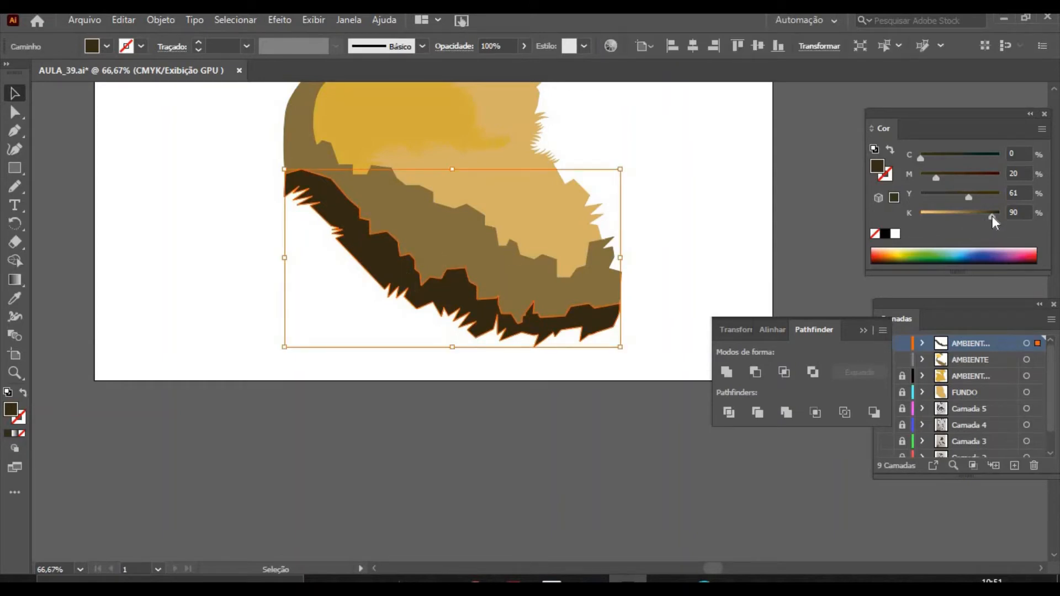
pyautogui.moveTo(992, 216); pyautogui.dragTo(976, 217)
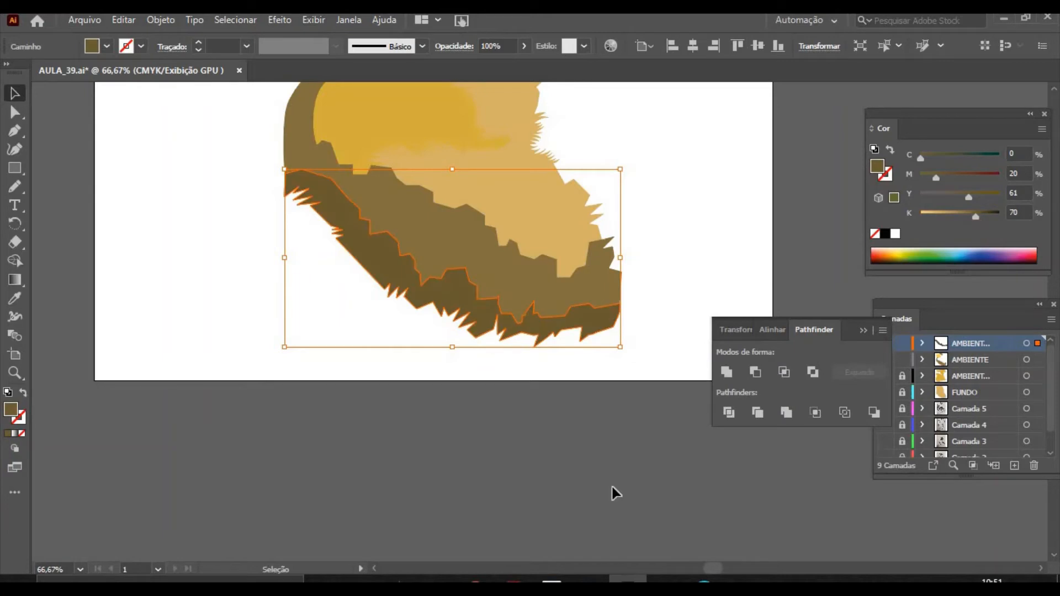
pyautogui.click(612, 487)
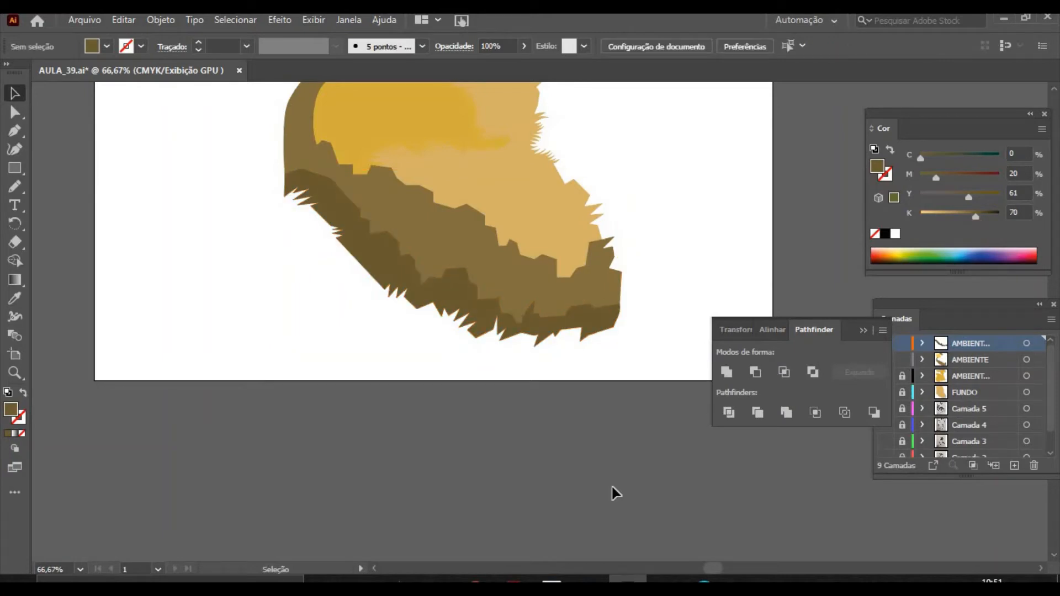
# Unlock the FUNDO layer and darken its background shape by setting its black (K) value to 30%.
pyautogui.hotkey('ctrl', '-')
pyautogui.hotkey('ctrl', '-')
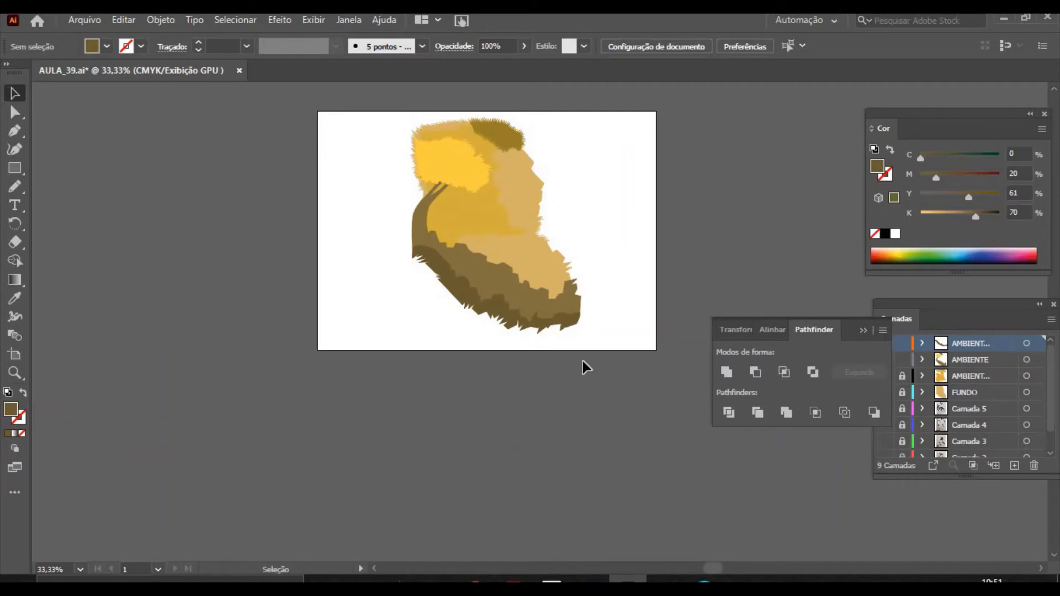
pyautogui.moveTo(534, 257)
pyautogui.mouseDown()
pyautogui.moveTo(505, 268)
pyautogui.moveTo(533, 257)
pyautogui.mouseUp()
pyautogui.click(903, 393)
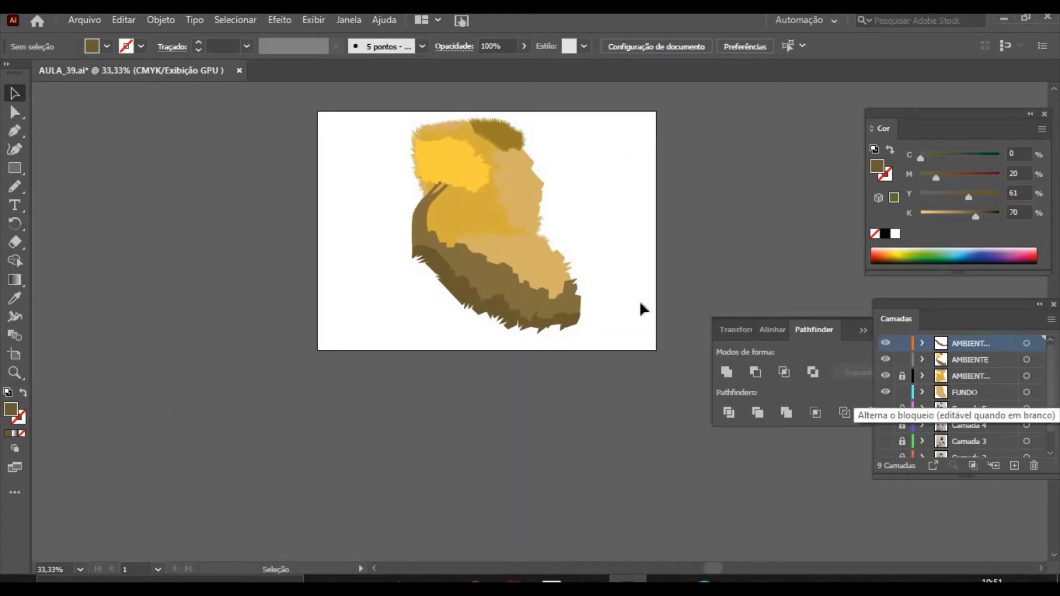
pyautogui.click(549, 268)
pyautogui.moveTo(937, 217); pyautogui.dragTo(945, 216)
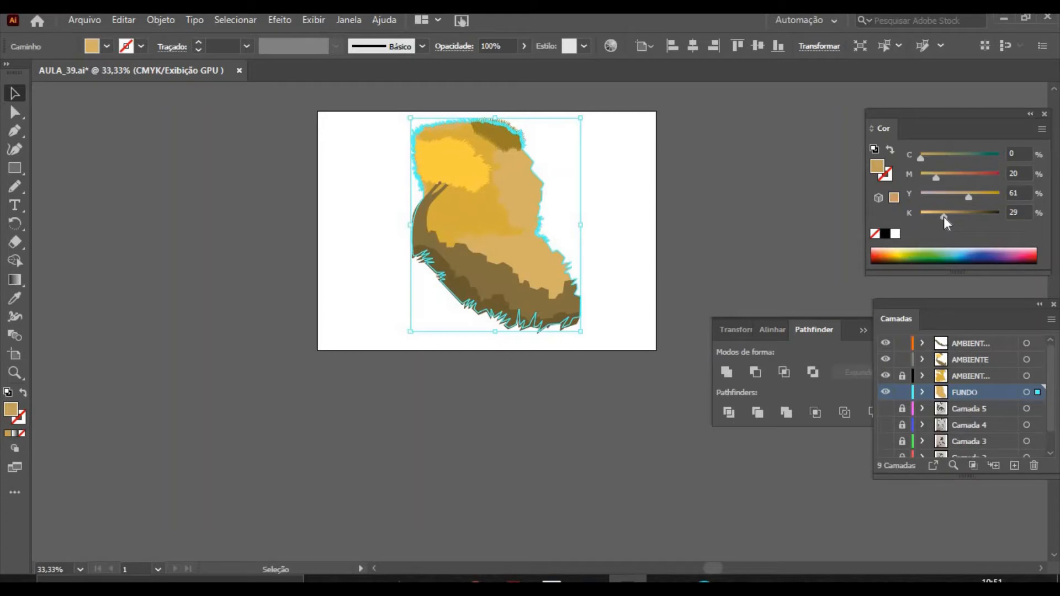
pyautogui.click(628, 450)
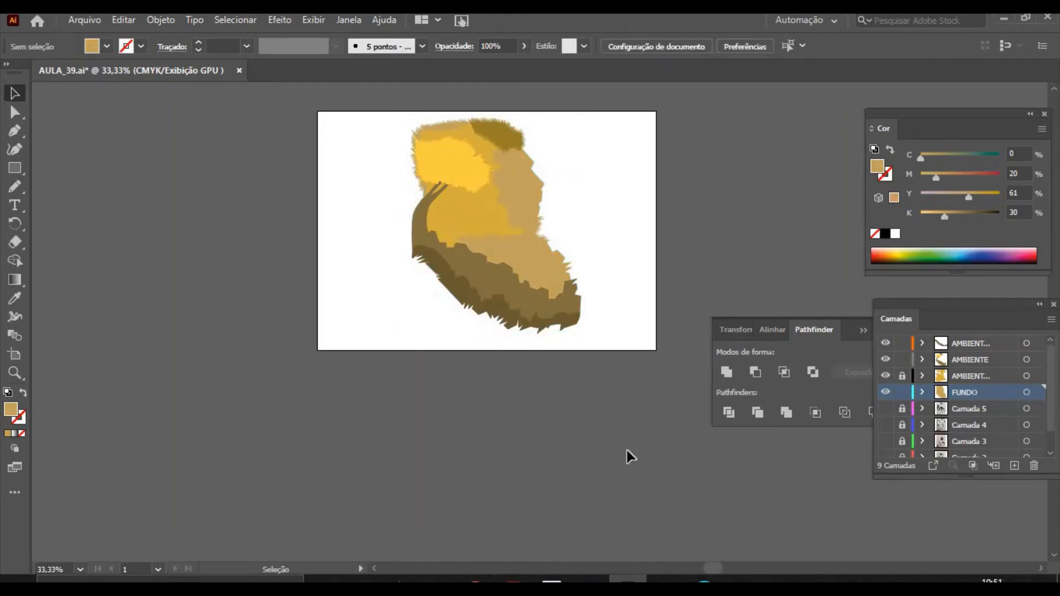
# Unlock the yellow-shapes layer directly above FUNDO and put Pathfinder away to clear the view of the tree foliage.
pyautogui.click(15, 373)
pyautogui.moveTo(391, 116); pyautogui.dragTo(584, 229)
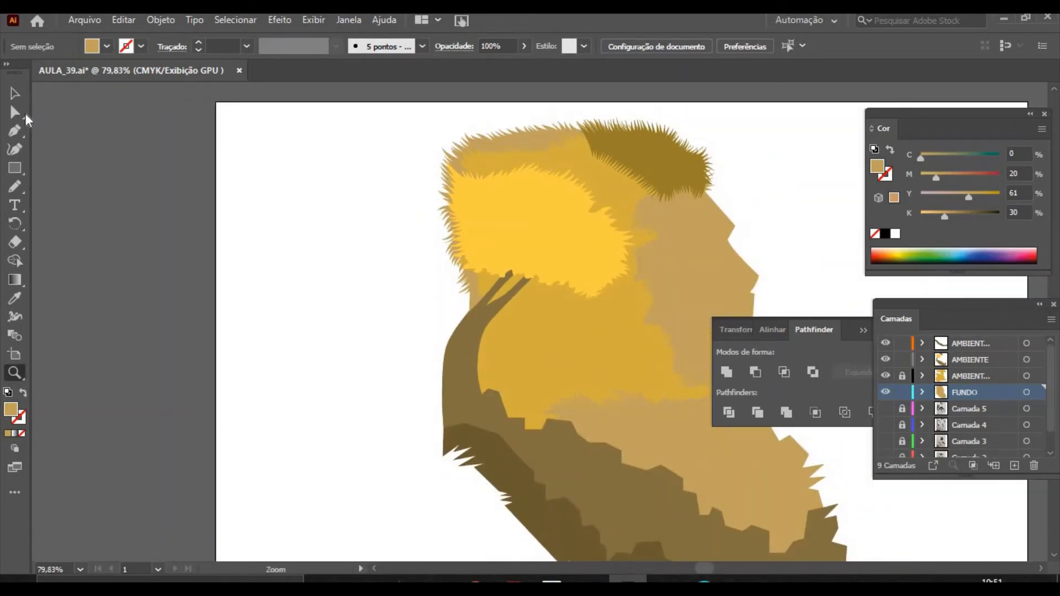
pyautogui.click(15, 97)
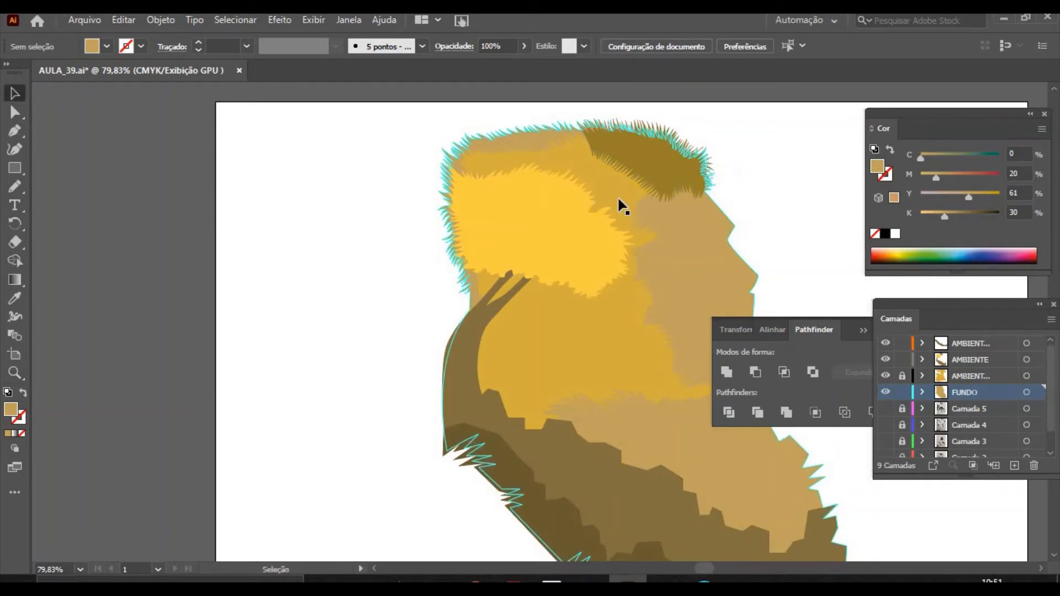
pyautogui.click(902, 376)
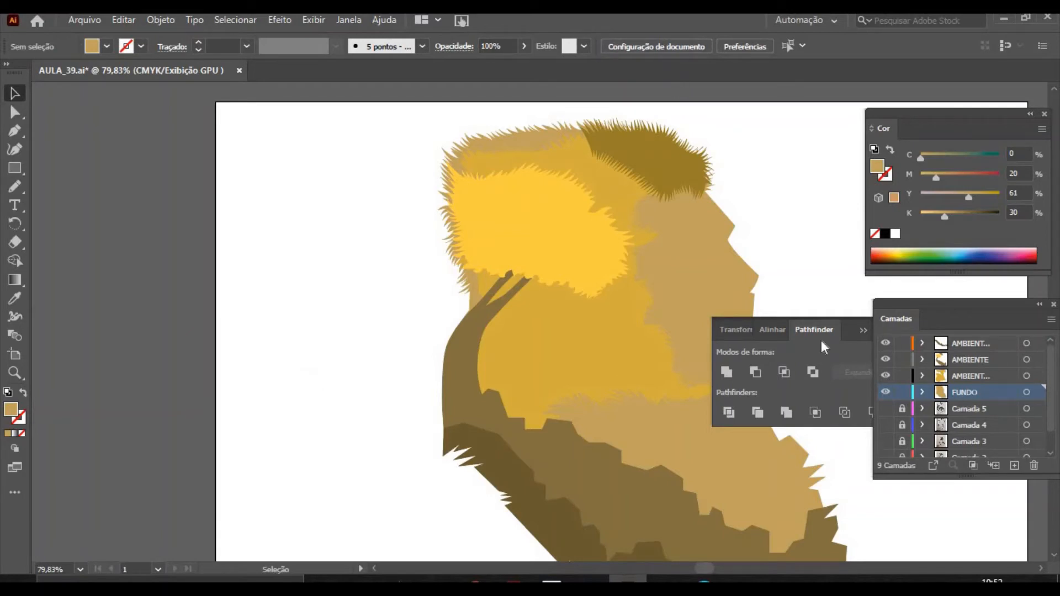
pyautogui.click(863, 335)
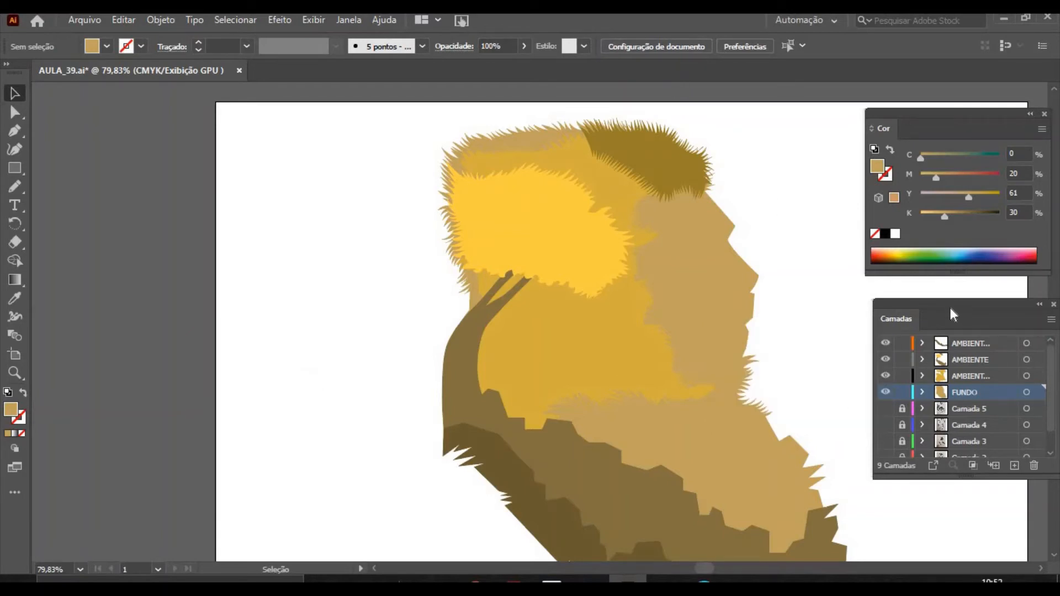
# Move the Layers panel beside the artwork and lock the three layers above FUNDO.
pyautogui.moveTo(949, 304); pyautogui.dragTo(807, 260)
pyautogui.moveTo(406, 164); pyautogui.dragTo(145, 183)
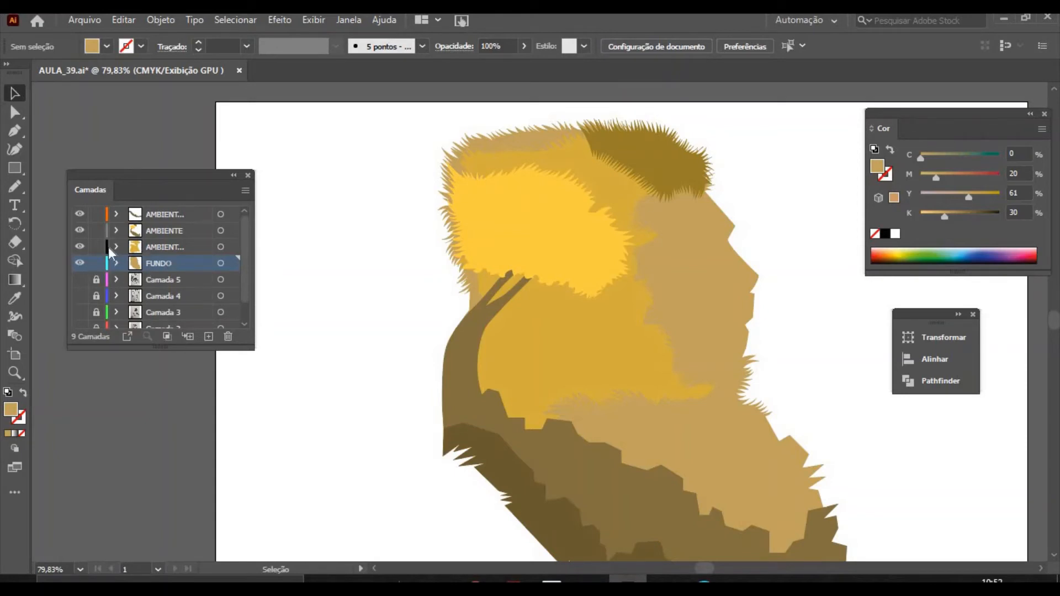
pyautogui.moveTo(96, 247); pyautogui.dragTo(96, 215)
# On FUNDO, draw a closed, spiky foliage shape with the Pencil around the outer edge of the tree crown and back to the branch.
pyautogui.click(15, 373)
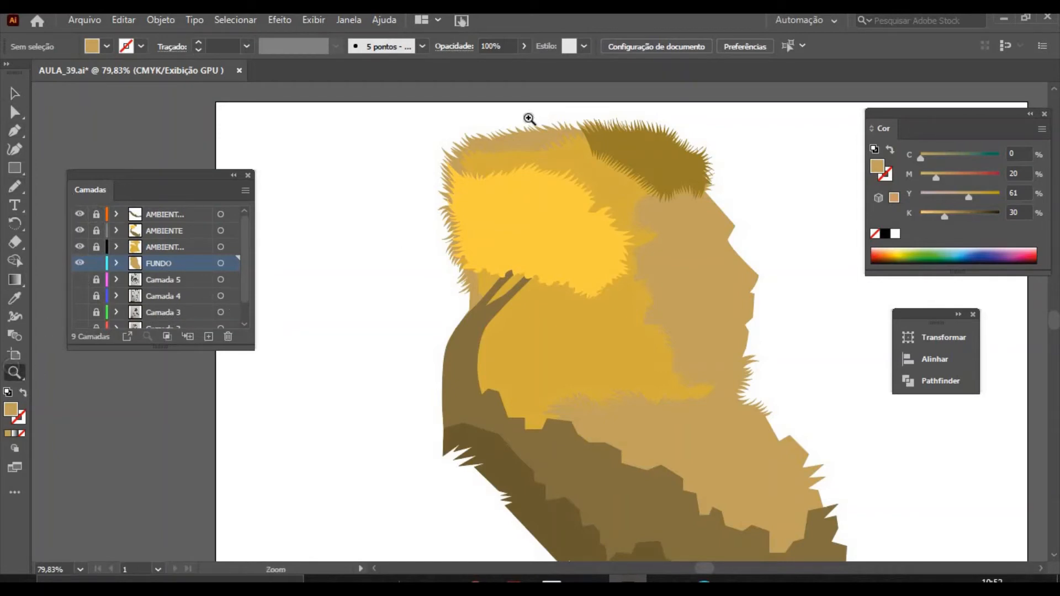
pyautogui.click(414, 121)
pyautogui.press('h')
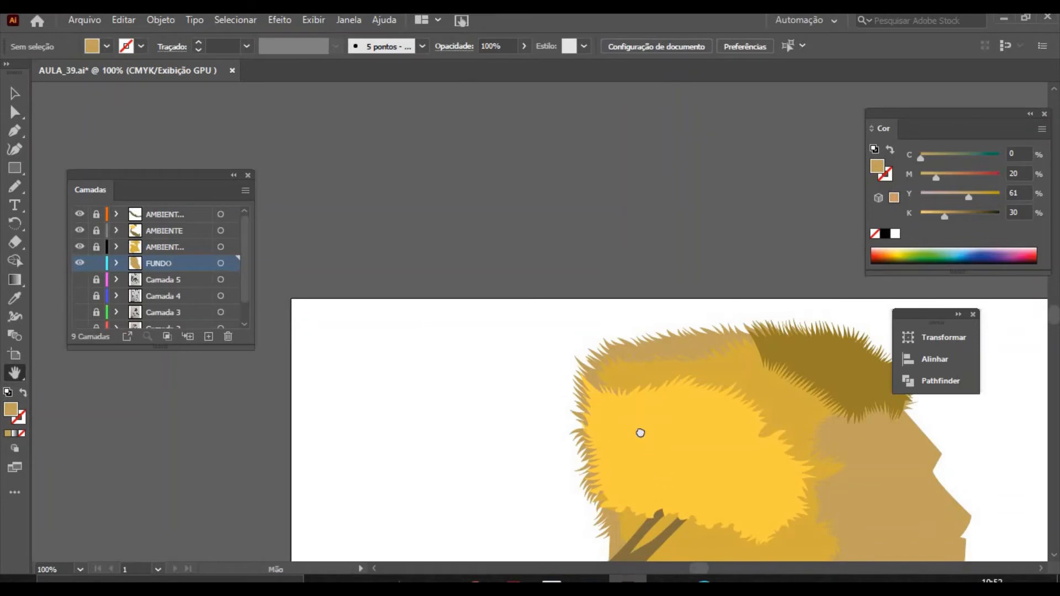
pyautogui.moveTo(640, 433); pyautogui.dragTo(453, 236)
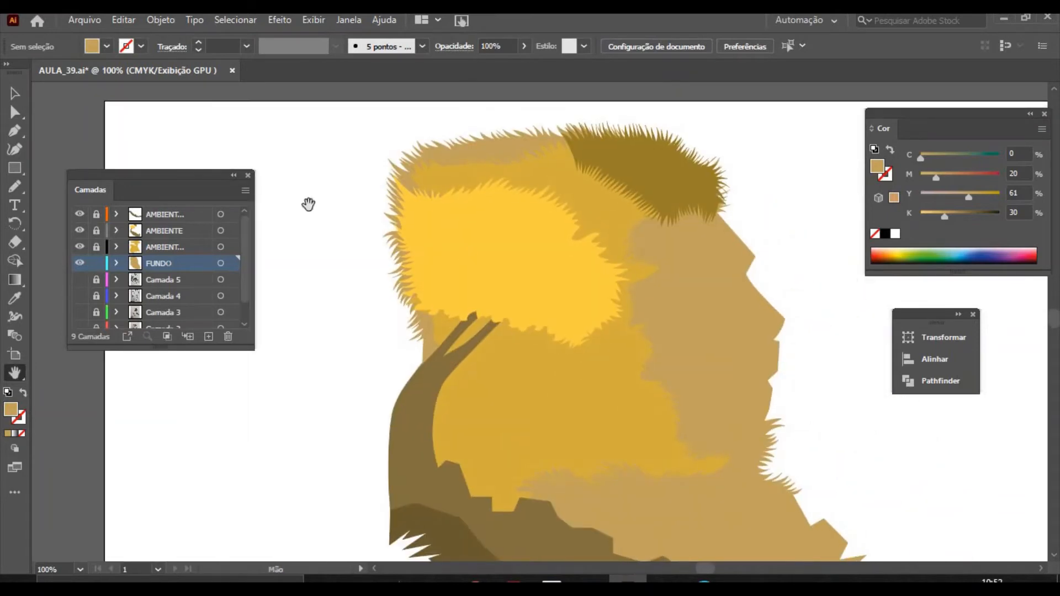
pyautogui.click(16, 187)
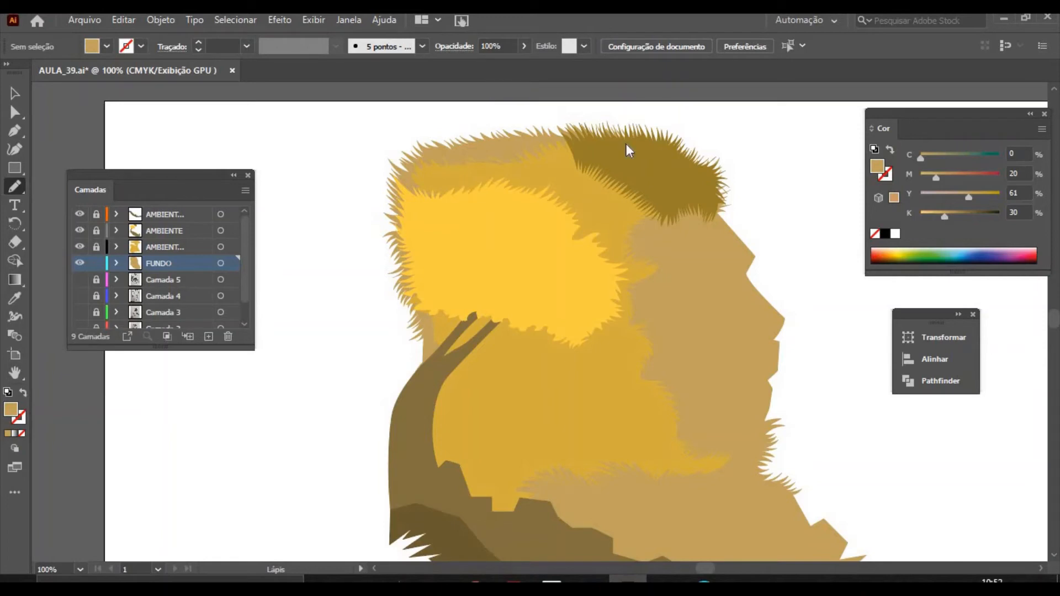
pyautogui.moveTo(598, 113)
pyautogui.mouseDown()
pyautogui.moveTo(527, 111)
pyautogui.moveTo(433, 129)
pyautogui.moveTo(380, 154)
pyautogui.moveTo(373, 231)
pyautogui.moveTo(361, 241)
pyautogui.moveTo(363, 263)
pyautogui.moveTo(378, 264)
pyautogui.moveTo(371, 286)
pyautogui.moveTo(396, 316)
pyautogui.moveTo(399, 350)
pyautogui.mouseUp()
pyautogui.moveTo(456, 316)
pyautogui.mouseDown()
pyautogui.moveTo(444, 347)
pyautogui.moveTo(408, 365)
pyautogui.moveTo(417, 354)
pyautogui.moveTo(394, 358)
pyautogui.moveTo(406, 341)
pyautogui.moveTo(388, 314)
pyautogui.moveTo(403, 305)
pyautogui.moveTo(374, 294)
pyautogui.moveTo(387, 275)
pyautogui.moveTo(376, 271)
pyautogui.moveTo(374, 212)
pyautogui.moveTo(393, 145)
pyautogui.moveTo(417, 134)
pyautogui.mouseUp()
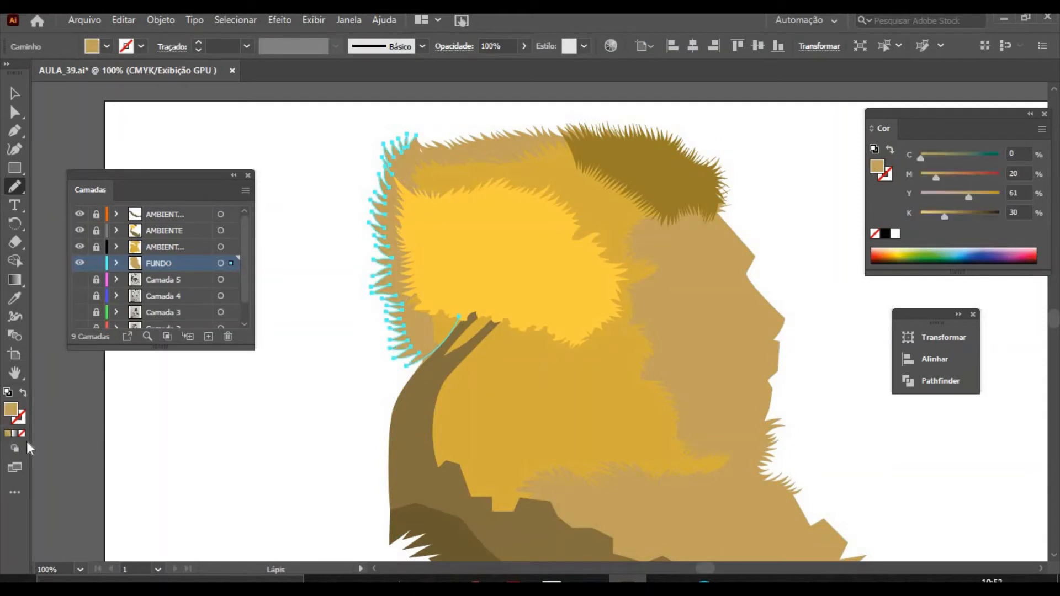
pyautogui.hotkey('shift', 'x')
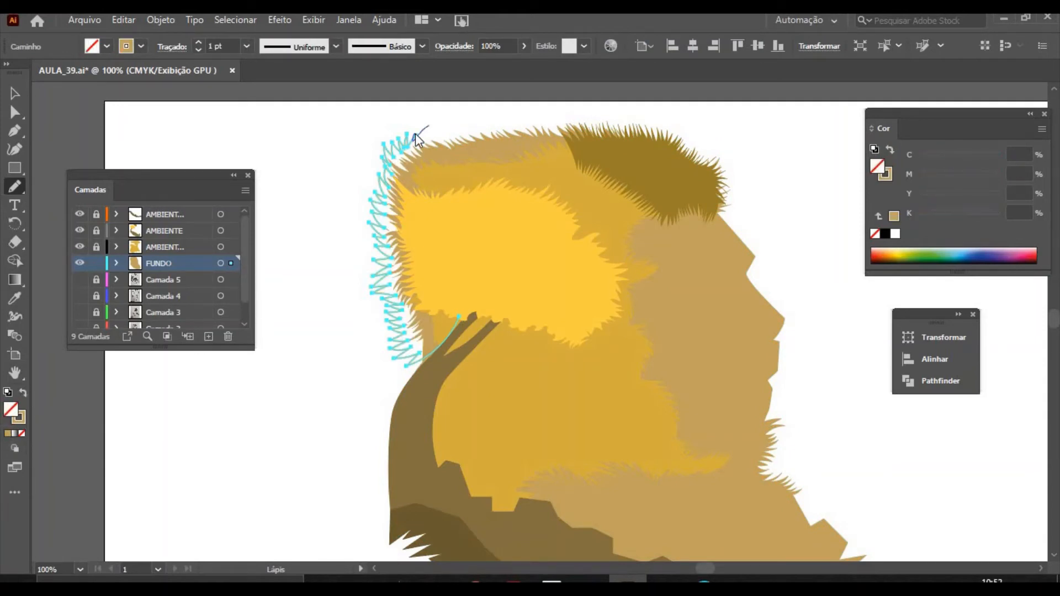
pyautogui.moveTo(440, 124)
pyautogui.mouseDown()
pyautogui.moveTo(511, 114)
pyautogui.moveTo(575, 124)
pyautogui.moveTo(604, 105)
pyautogui.moveTo(611, 118)
pyautogui.moveTo(637, 118)
pyautogui.moveTo(593, 160)
pyautogui.moveTo(602, 187)
pyautogui.moveTo(581, 221)
pyautogui.moveTo(565, 206)
pyautogui.moveTo(577, 227)
pyautogui.moveTo(541, 268)
pyautogui.moveTo(460, 315)
pyautogui.mouseUp()
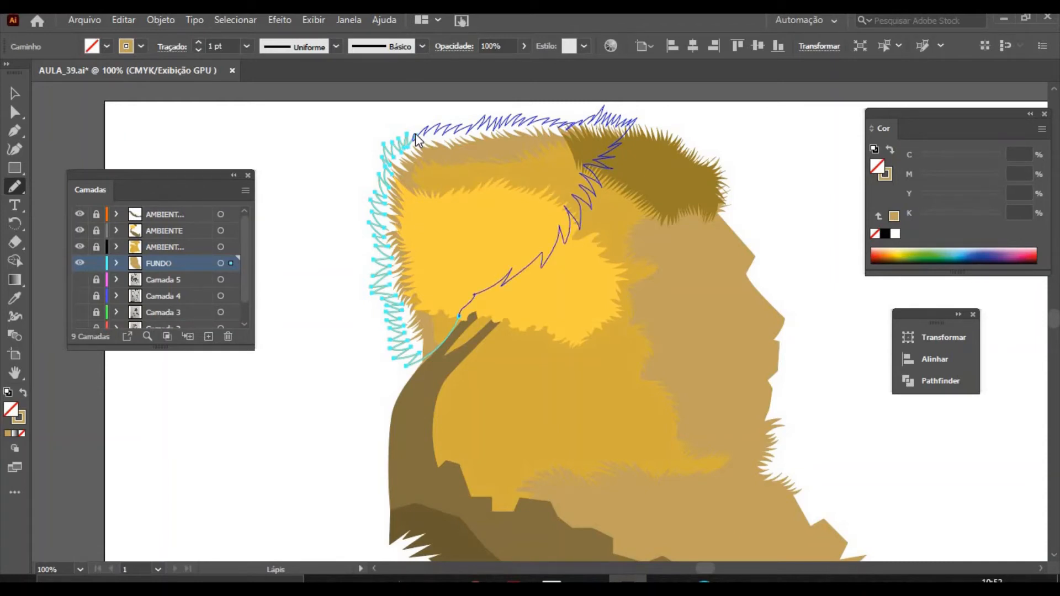
# Give the new foliage shape a pale yellow fill of C 0, M 0, Y 56, K 6 with no stroke, and deselect it.
pyautogui.click(23, 393)
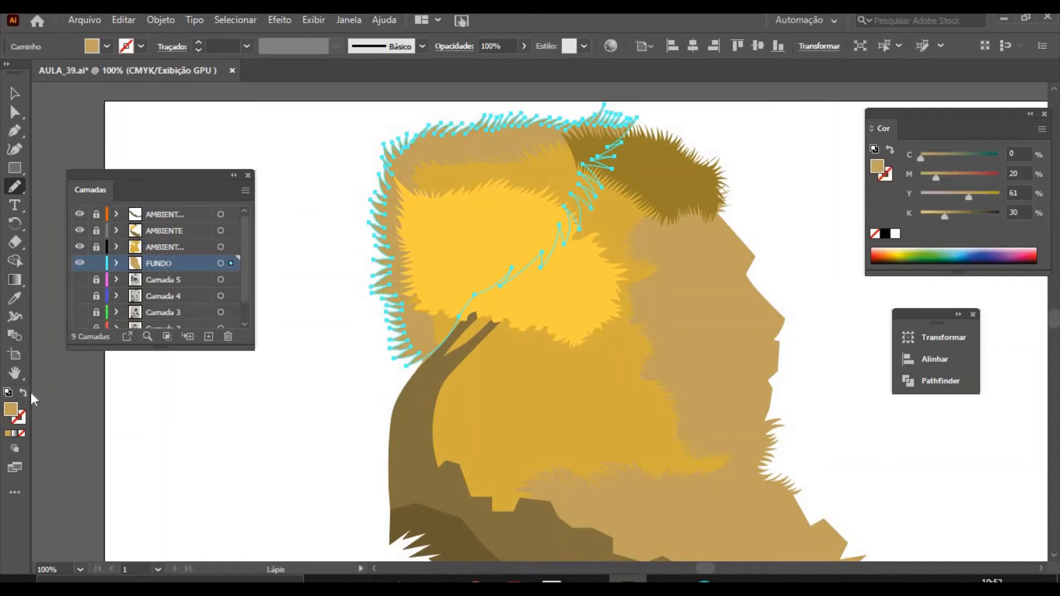
pyautogui.click(963, 217)
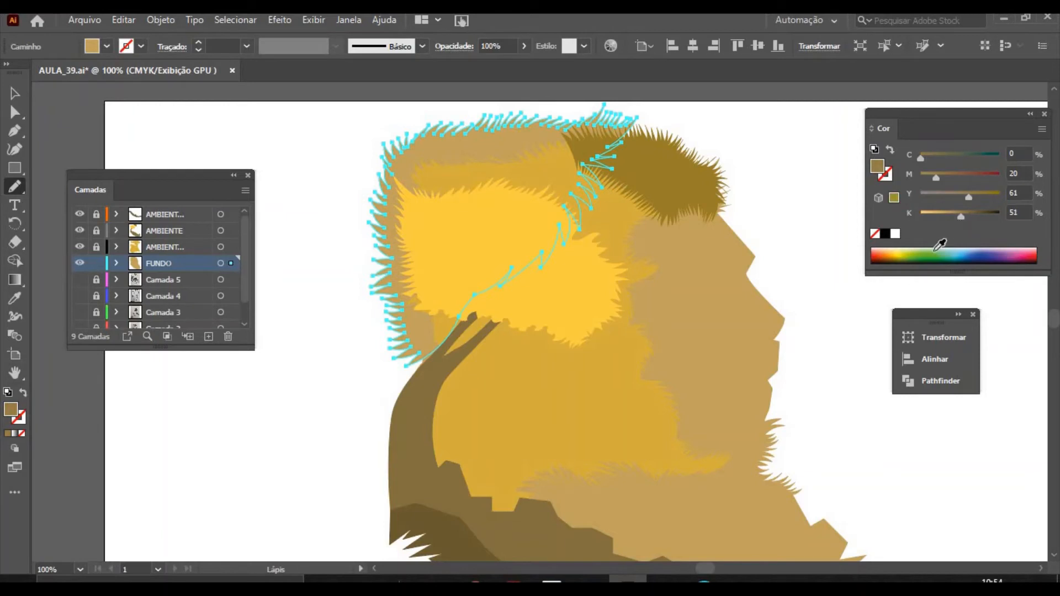
pyautogui.moveTo(960, 216); pyautogui.dragTo(925, 226)
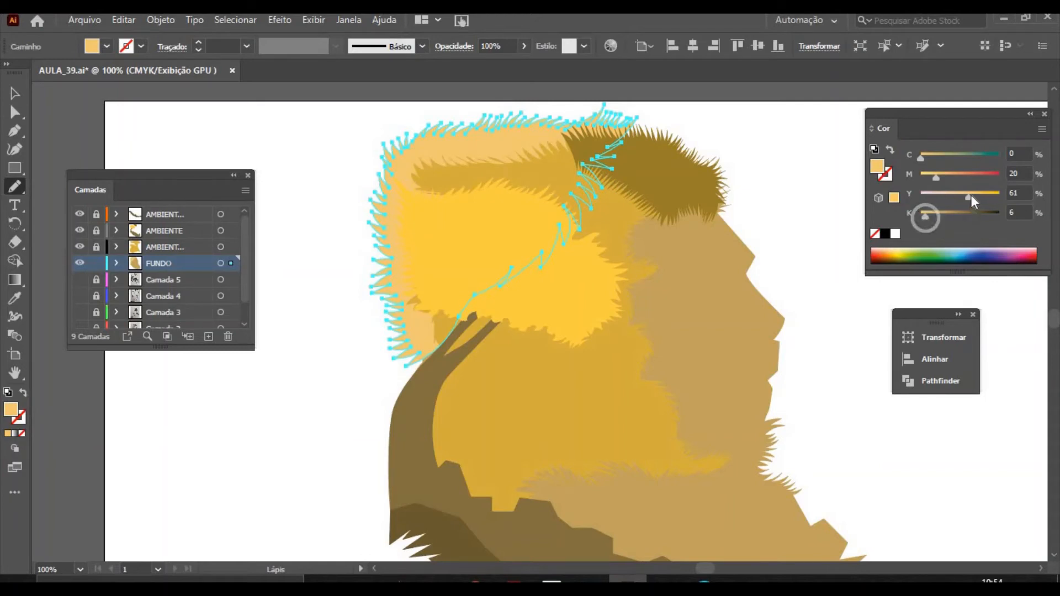
pyautogui.moveTo(969, 196); pyautogui.dragTo(863, 257)
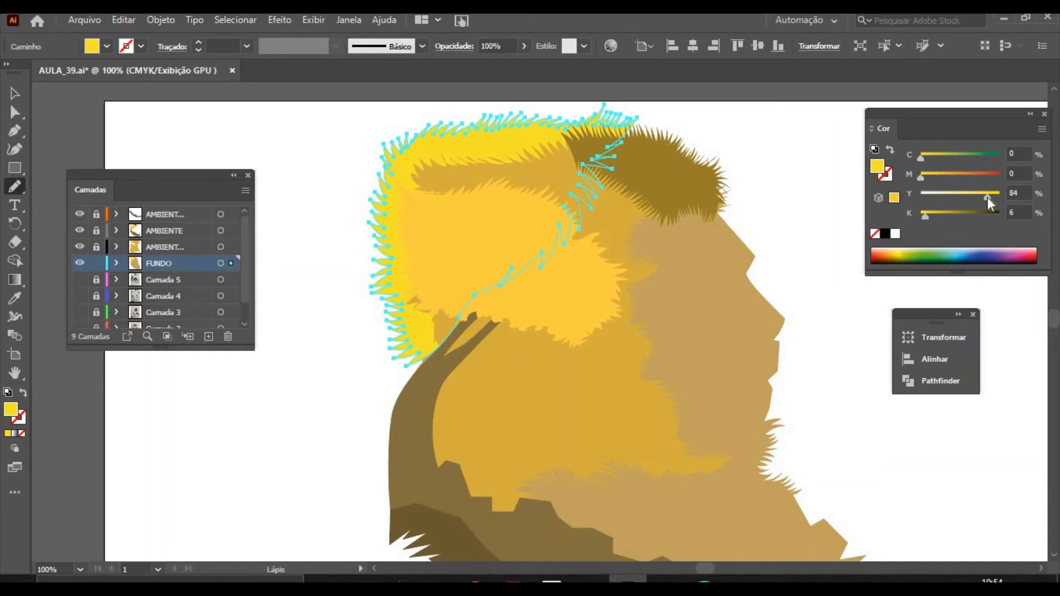
pyautogui.moveTo(987, 197); pyautogui.dragTo(965, 196)
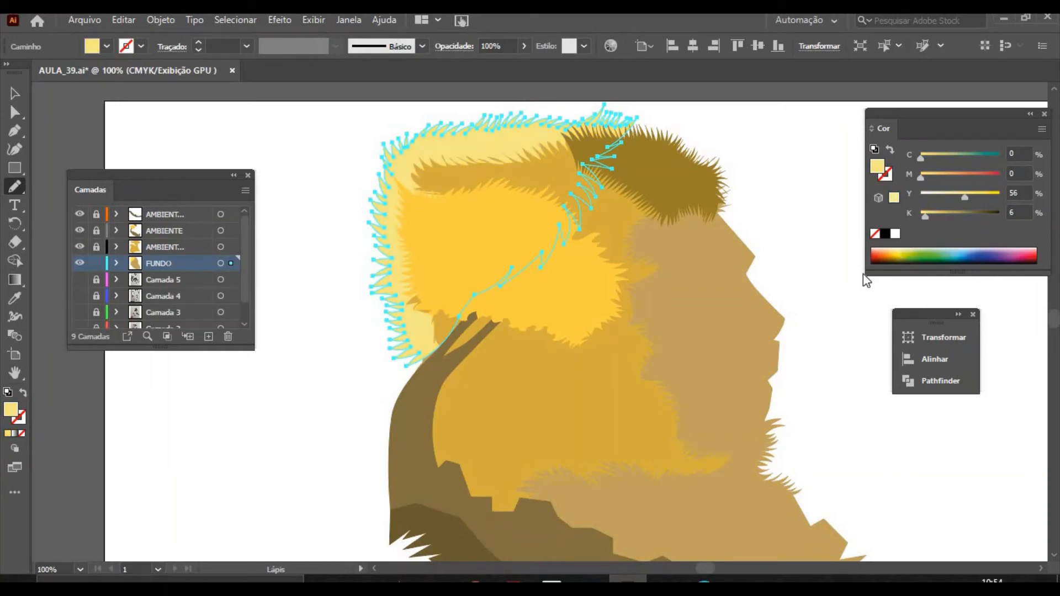
pyautogui.click(14, 94)
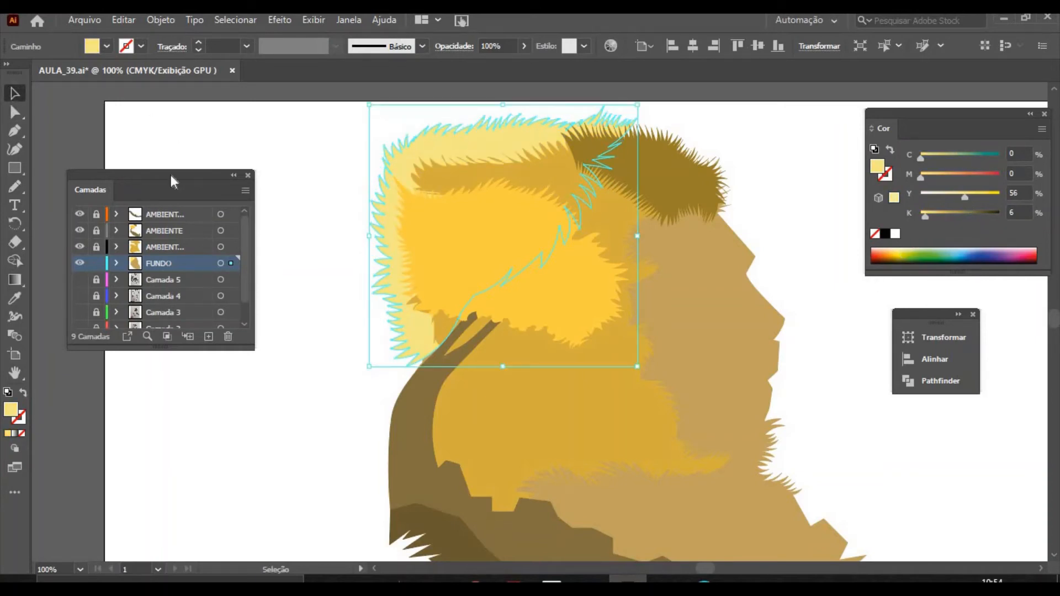
pyautogui.click(169, 165)
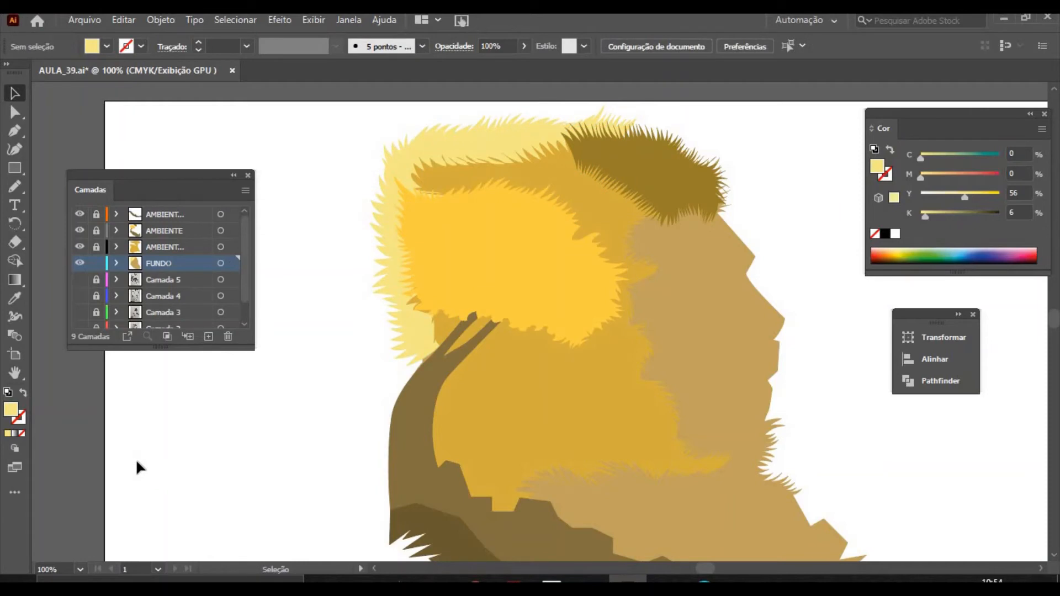
# Keep the yellow-shapes layer above FUNDO locked, unlock the AMBIENTE layer and make it the active layer.
pyautogui.click(95, 263)
pyautogui.click(95, 247)
pyautogui.click(164, 249)
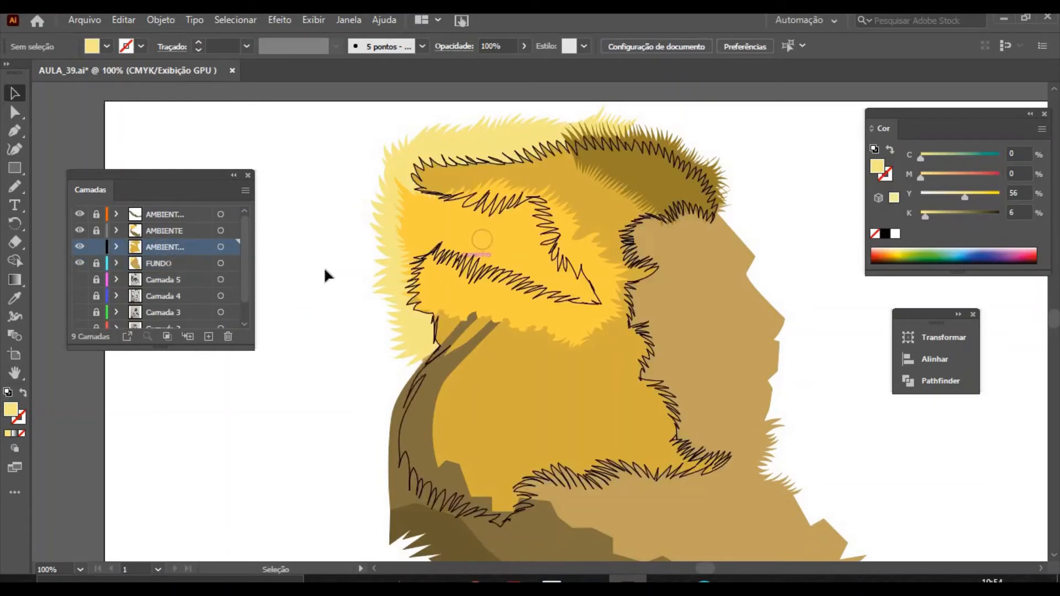
pyautogui.click(96, 232)
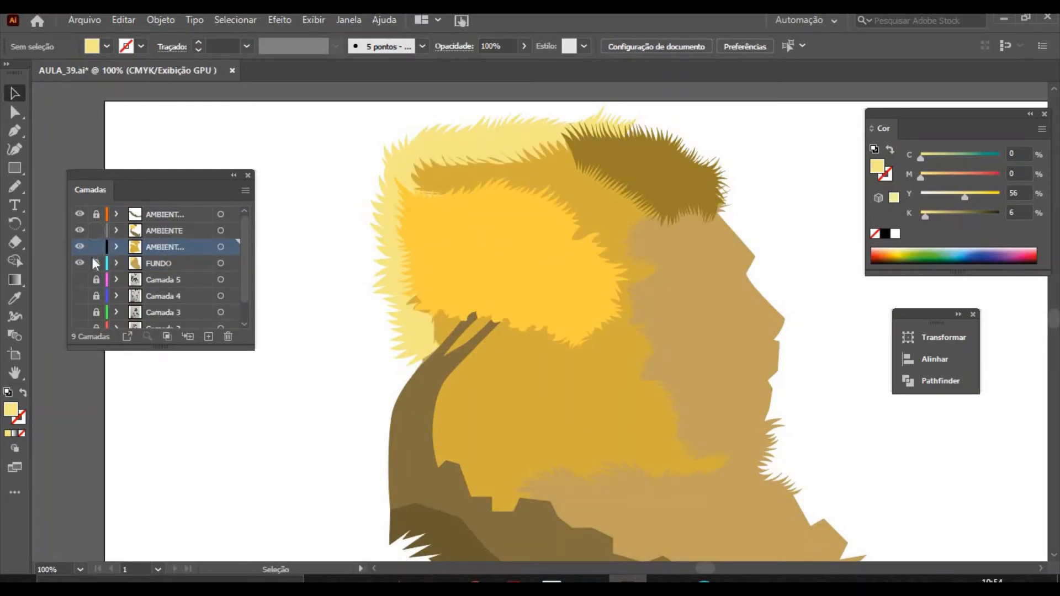
pyautogui.click(157, 230)
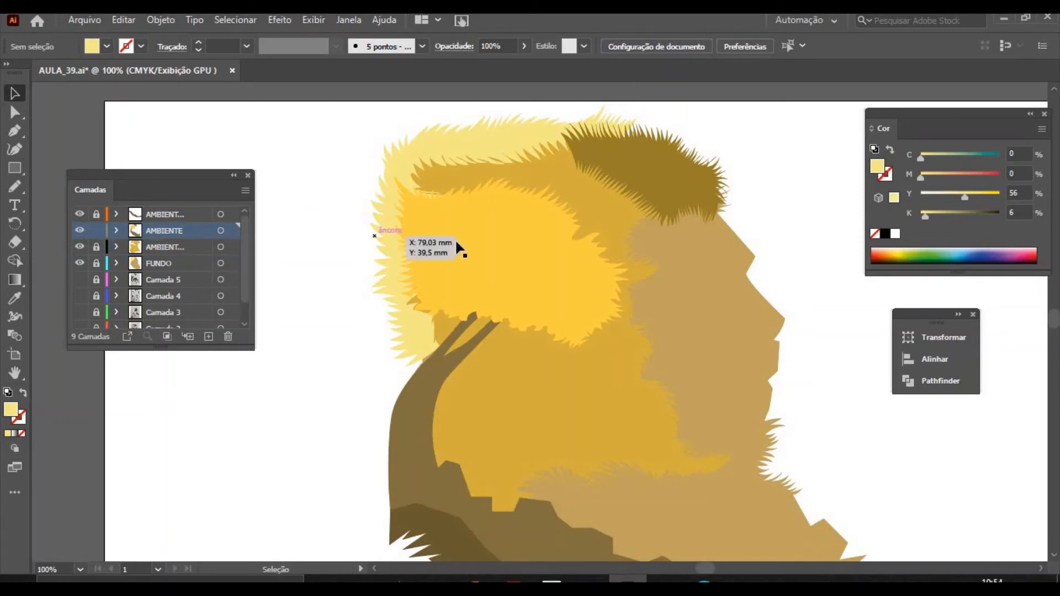
# Shift the bright yellow foliage shape slightly outward and down, enlarge it slightly from its corner, and deselect it.
pyautogui.moveTo(454, 249)
pyautogui.mouseDown()
pyautogui.moveTo(442, 244)
pyautogui.moveTo(448, 254)
pyautogui.mouseUp()
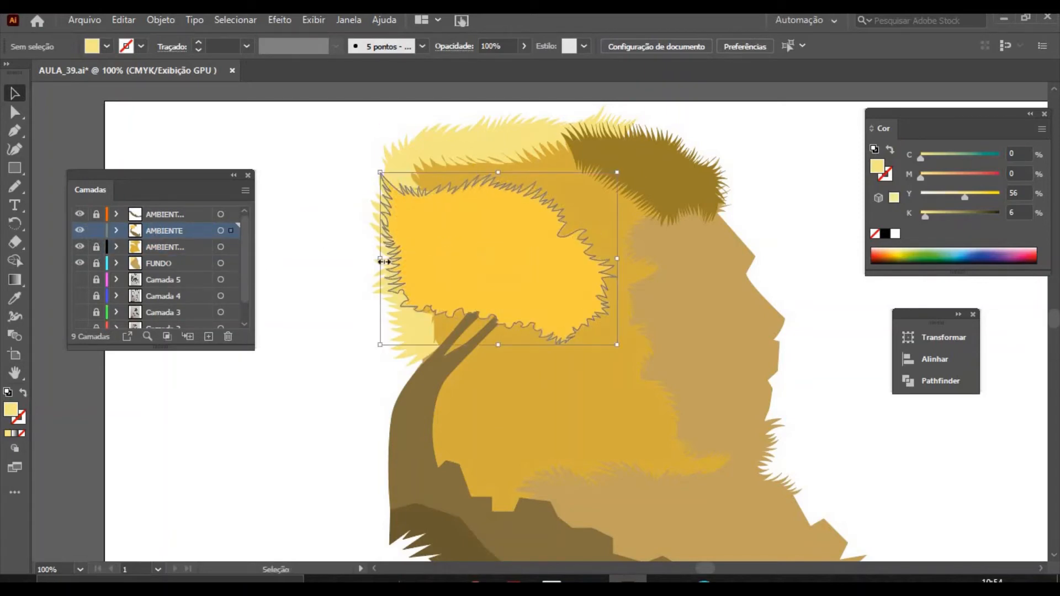
pyautogui.click(227, 448)
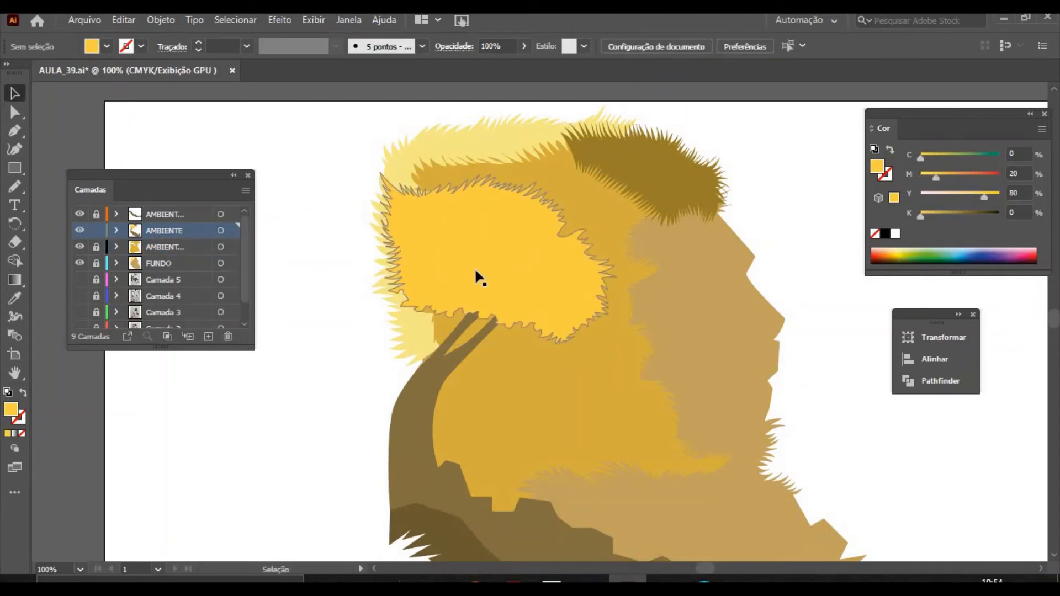
pyautogui.moveTo(479, 279); pyautogui.dragTo(480, 282)
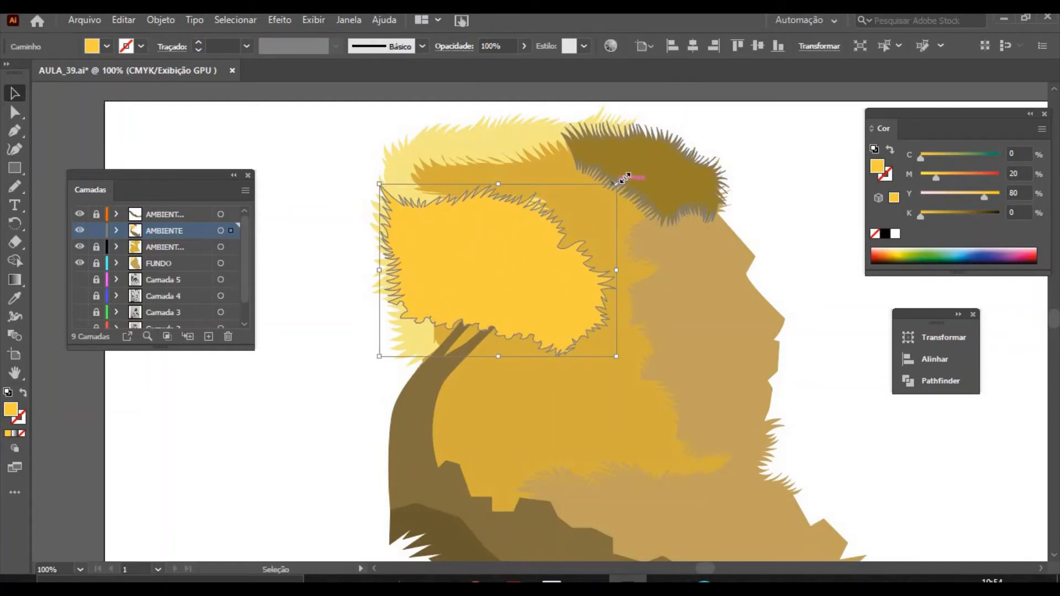
pyautogui.moveTo(624, 175)
pyautogui.mouseDown()
pyautogui.moveTo(635, 171)
pyautogui.moveTo(630, 179)
pyautogui.mouseUp()
pyautogui.click(280, 494)
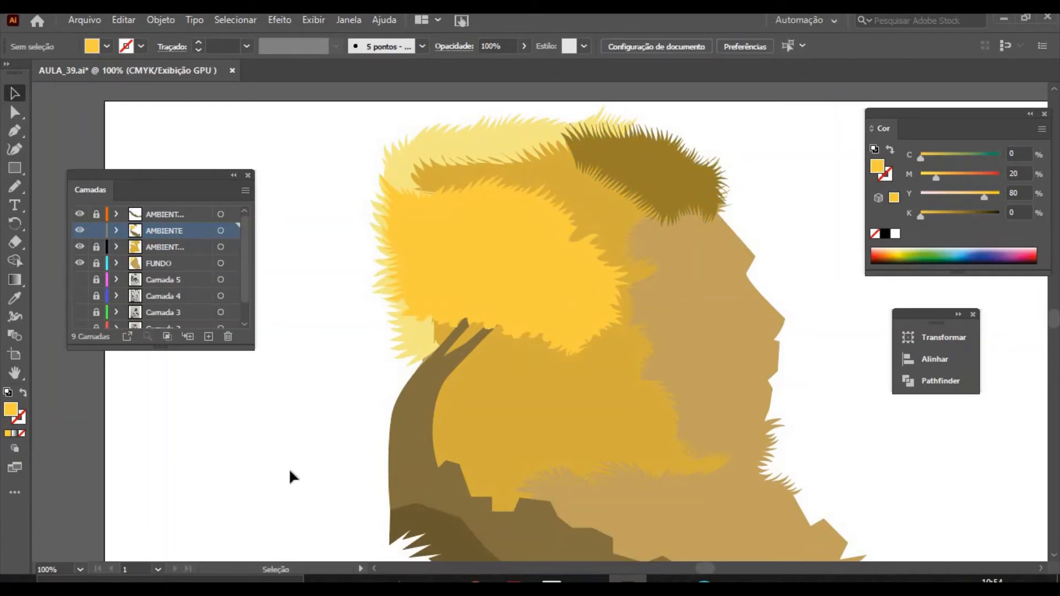
# Lock AMBIENTE, hide it together with the yellow-shapes layer and FUNDO, and show the scanned sketch on Camada 5.
pyautogui.hotkey('ctrl', '-')
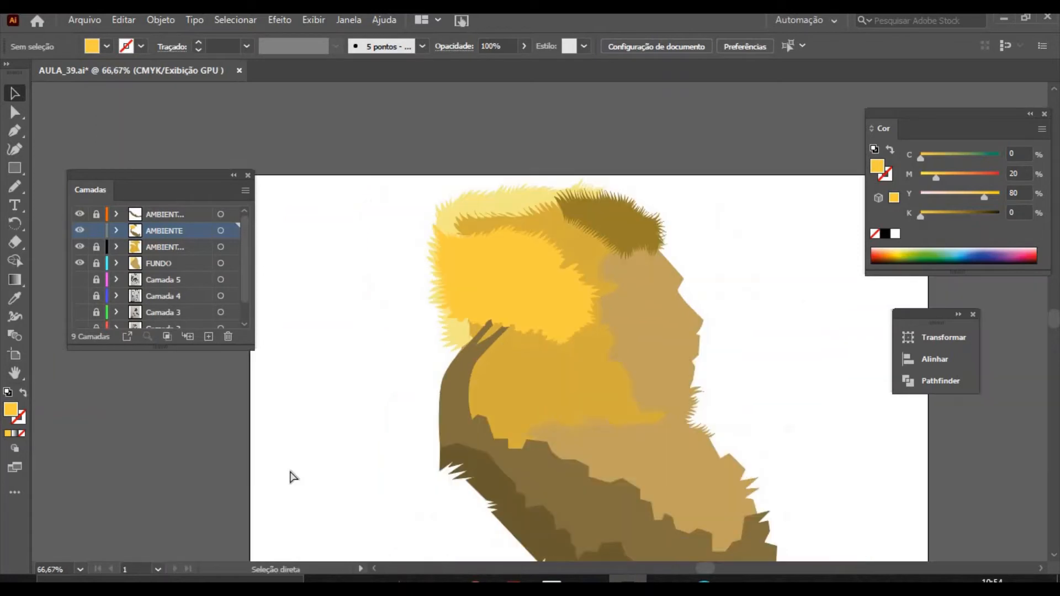
pyautogui.hotkey('ctrl', '-')
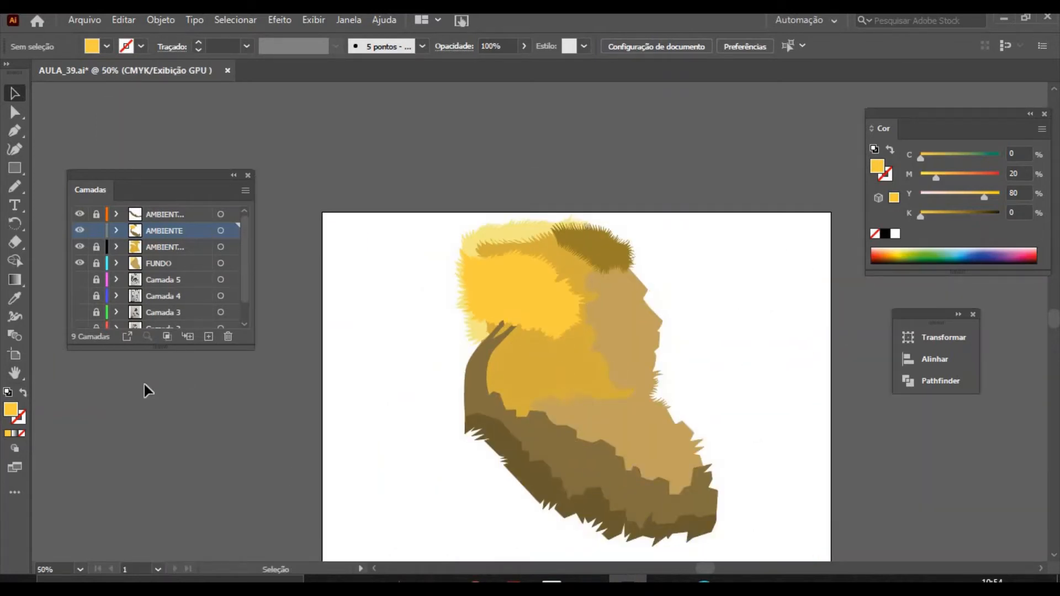
pyautogui.click(14, 373)
pyautogui.moveTo(591, 413); pyautogui.dragTo(492, 400)
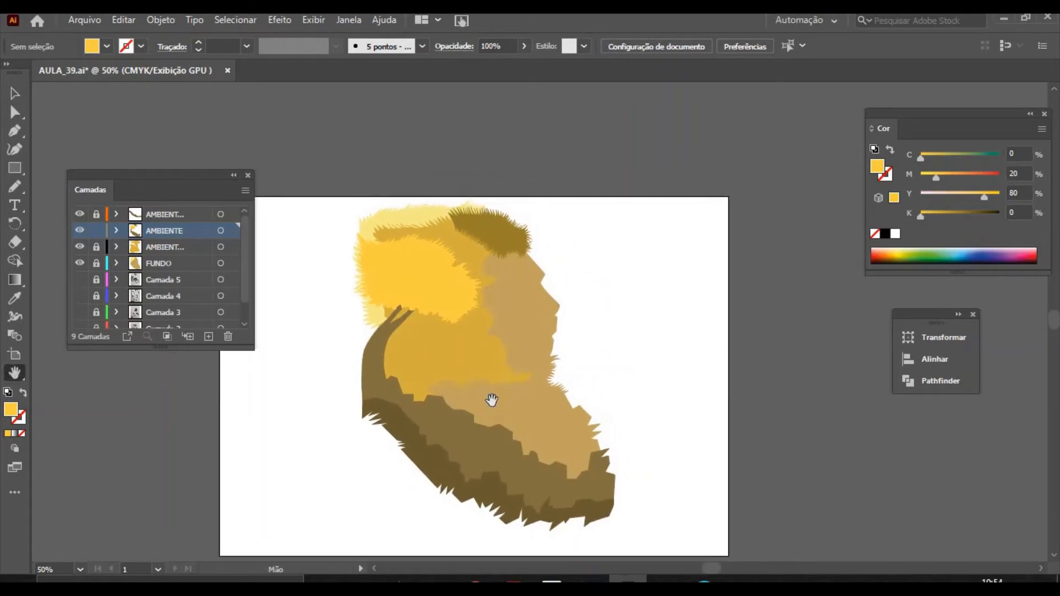
pyautogui.hotkey('ctrl', '+')
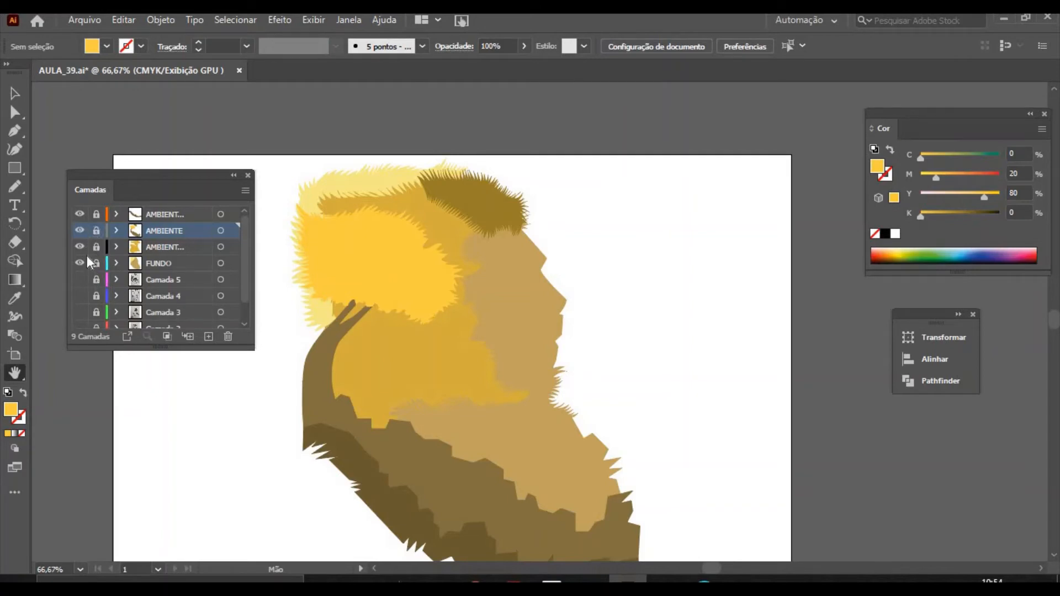
pyautogui.click(79, 231)
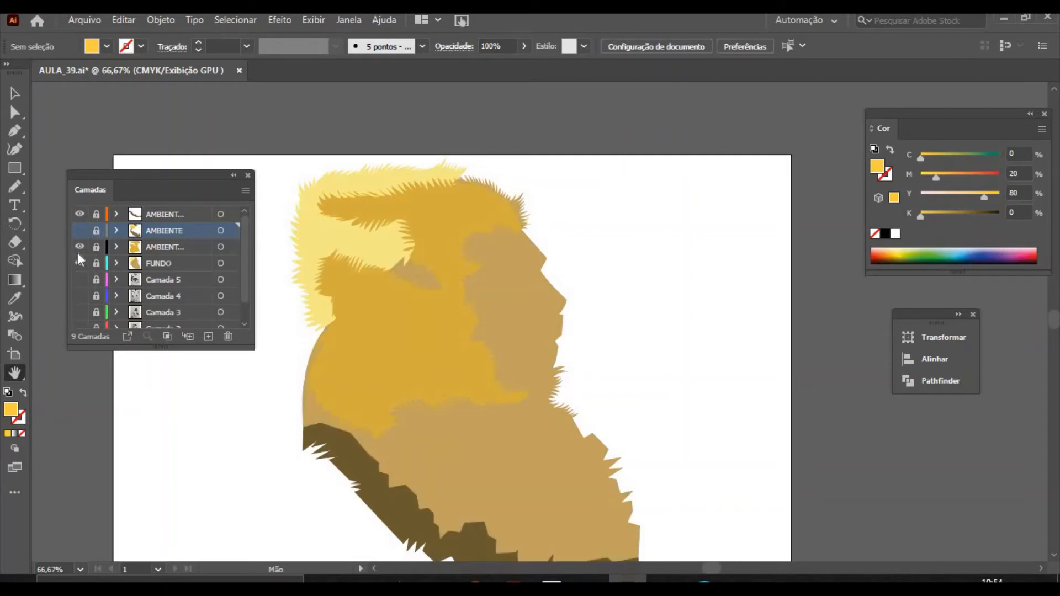
pyautogui.click(77, 249)
pyautogui.click(80, 263)
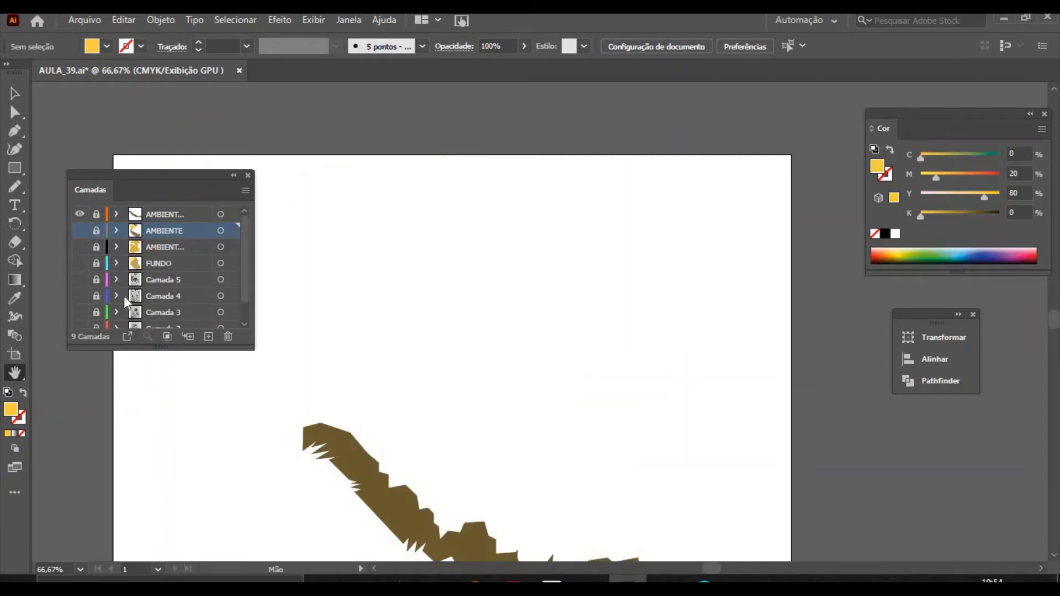
pyautogui.click(80, 263)
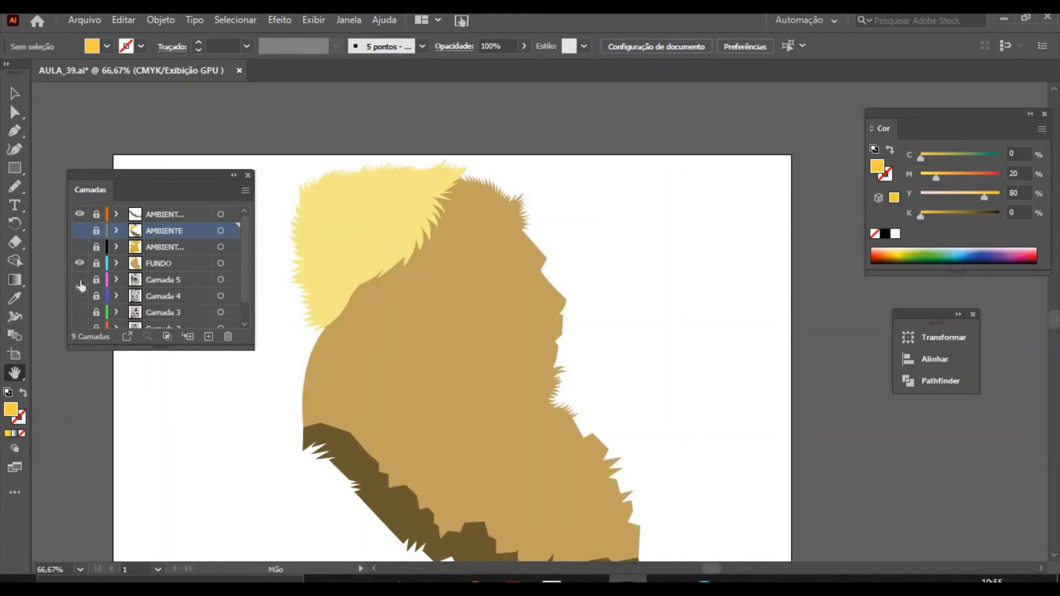
pyautogui.click(80, 280)
pyautogui.click(79, 263)
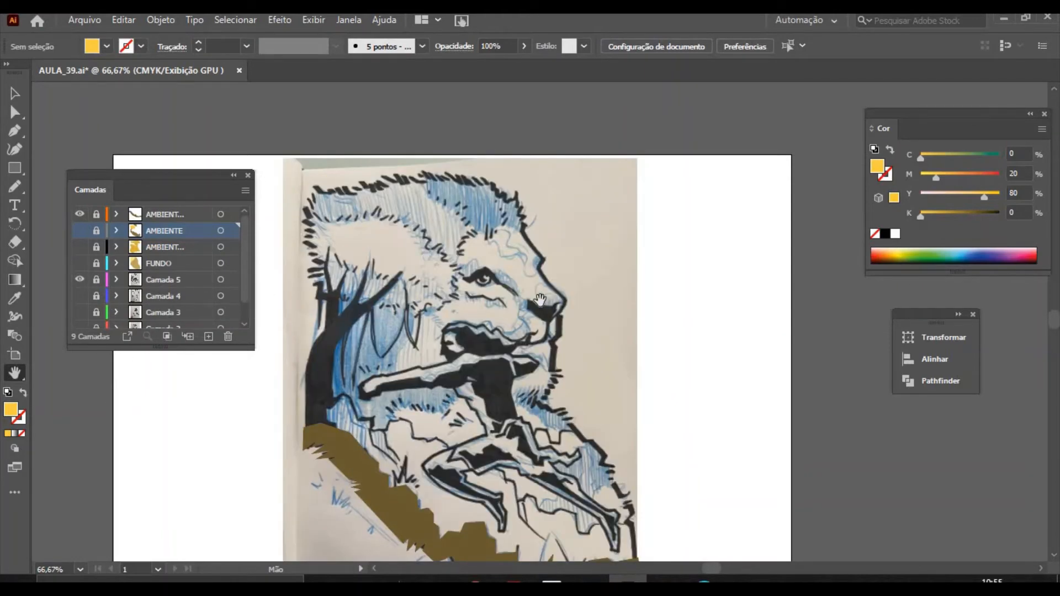
# Unlock the topmost AMBIENTE layer holding the brown ground strip and make it the active layer.
pyautogui.hotkey('ctrl', '-')
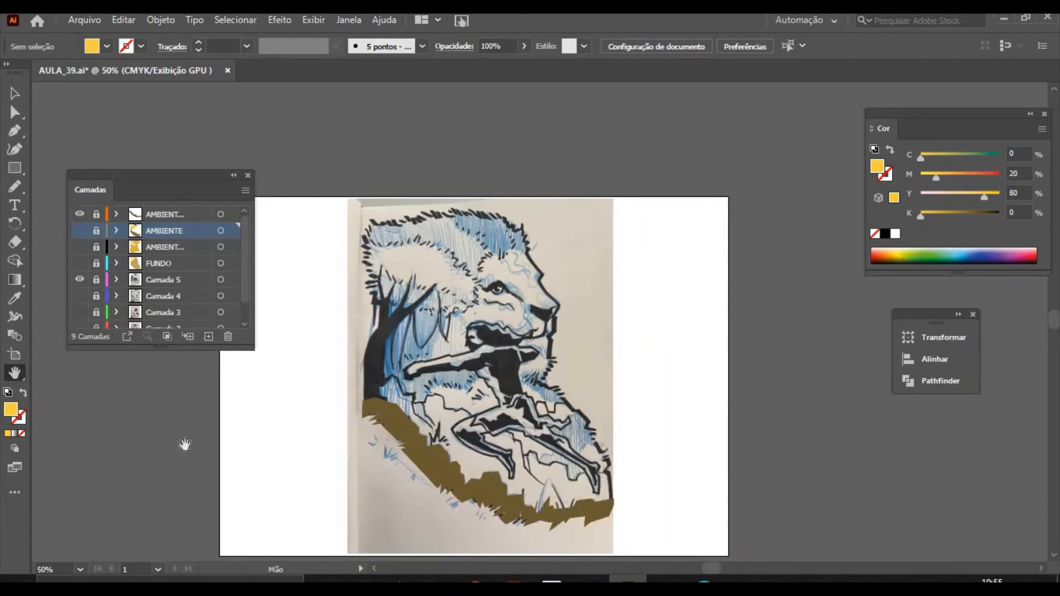
pyautogui.press('z')
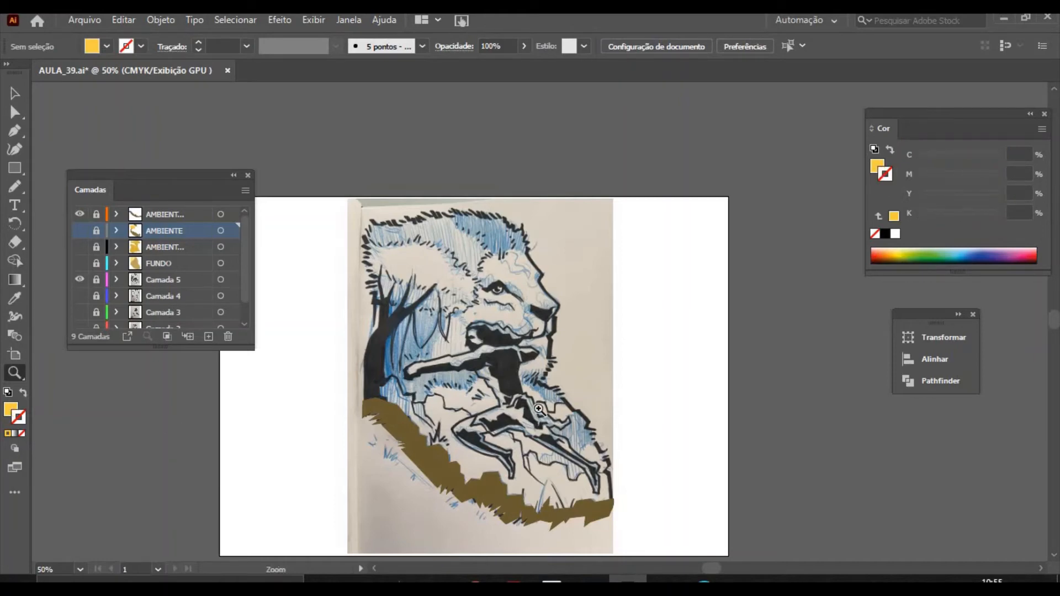
pyautogui.click(525, 409)
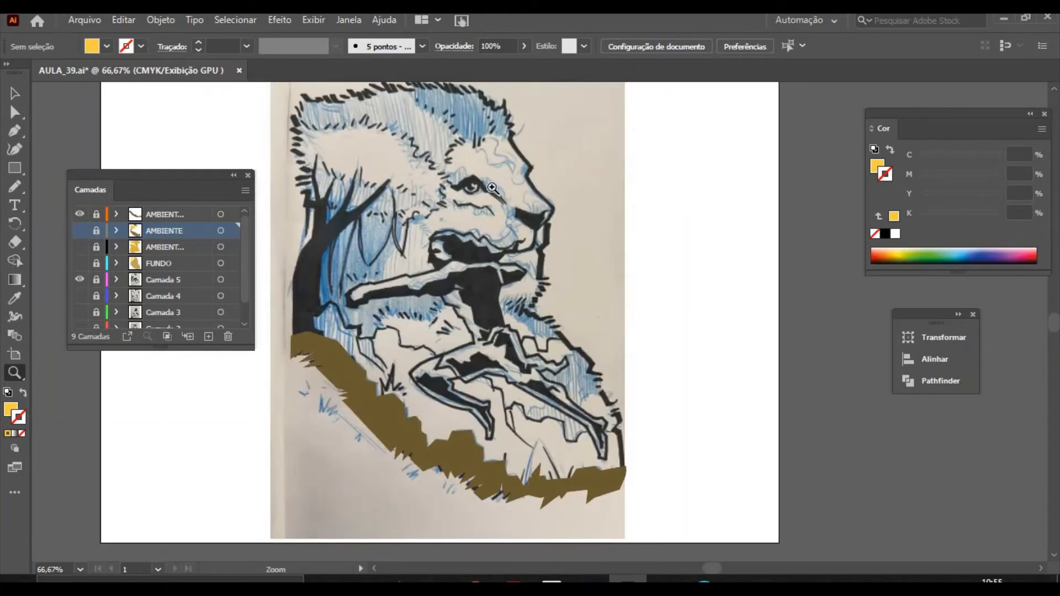
pyautogui.click(514, 224)
pyautogui.click(551, 391)
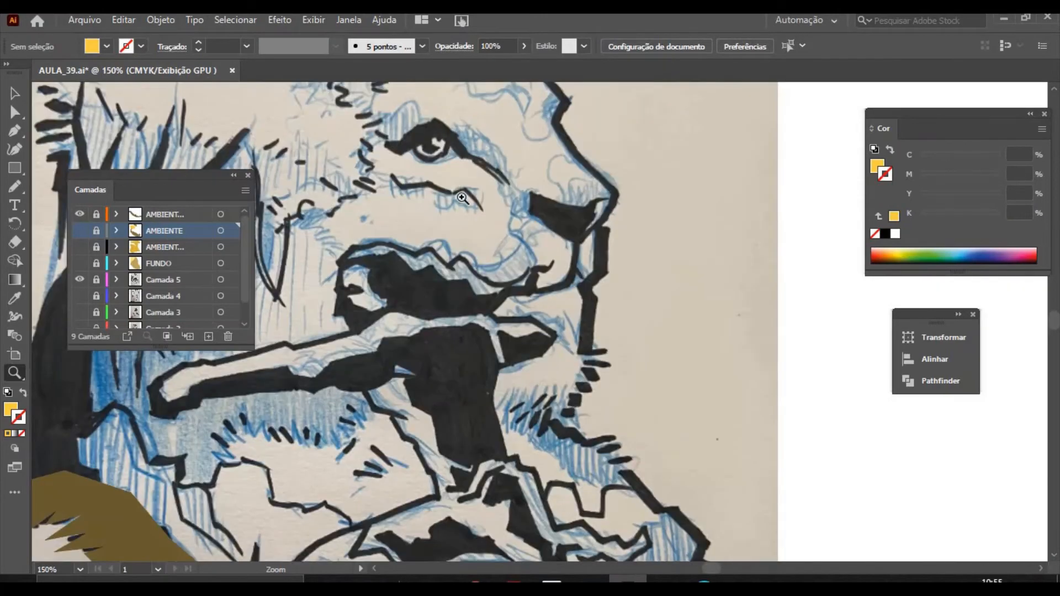
pyautogui.press('p')
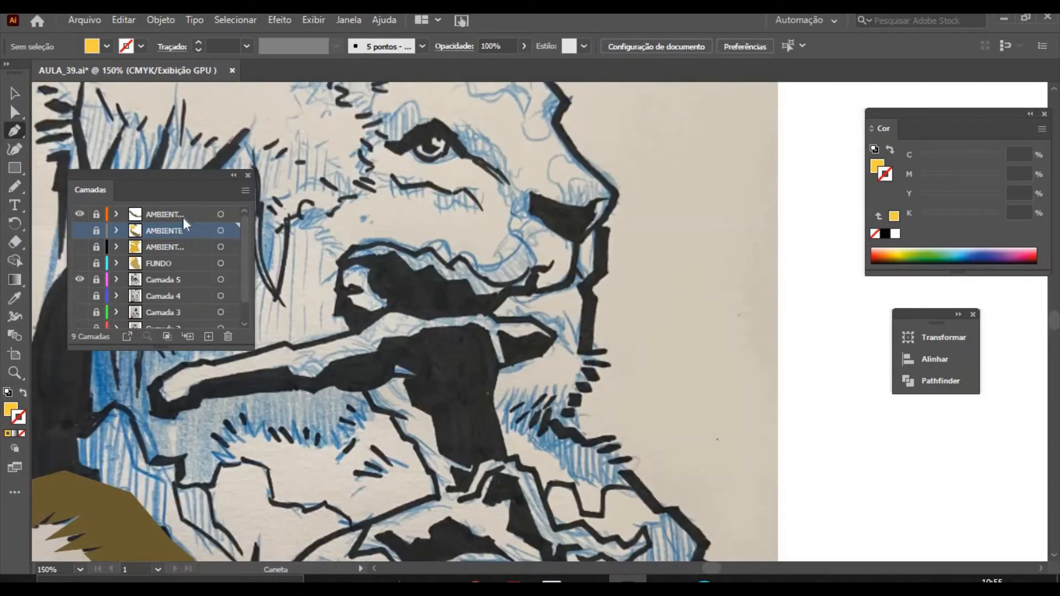
pyautogui.click(107, 216)
pyautogui.click(96, 214)
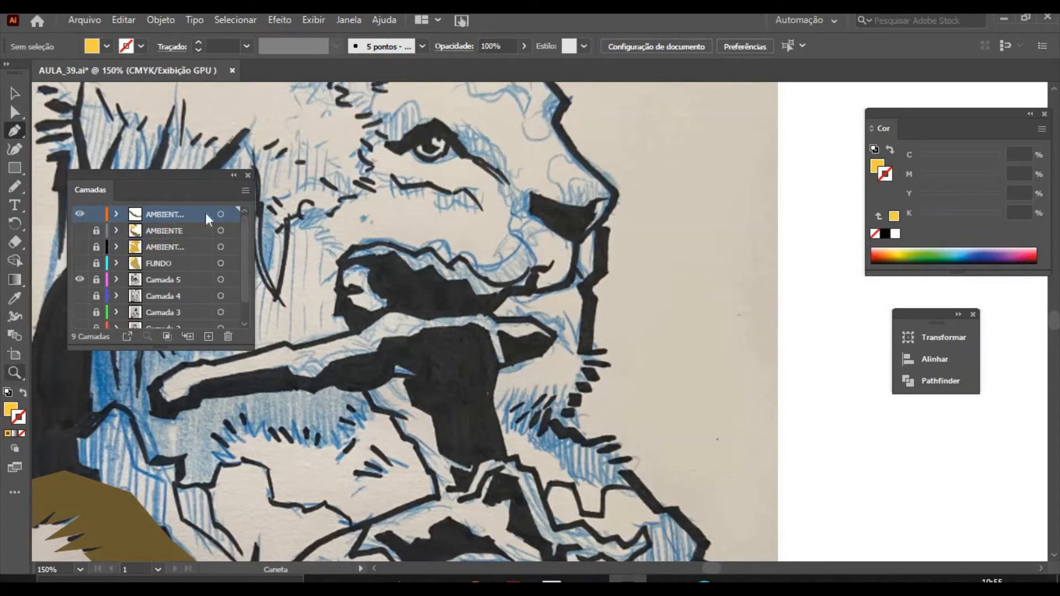
pyautogui.press('z')
pyautogui.click(540, 153)
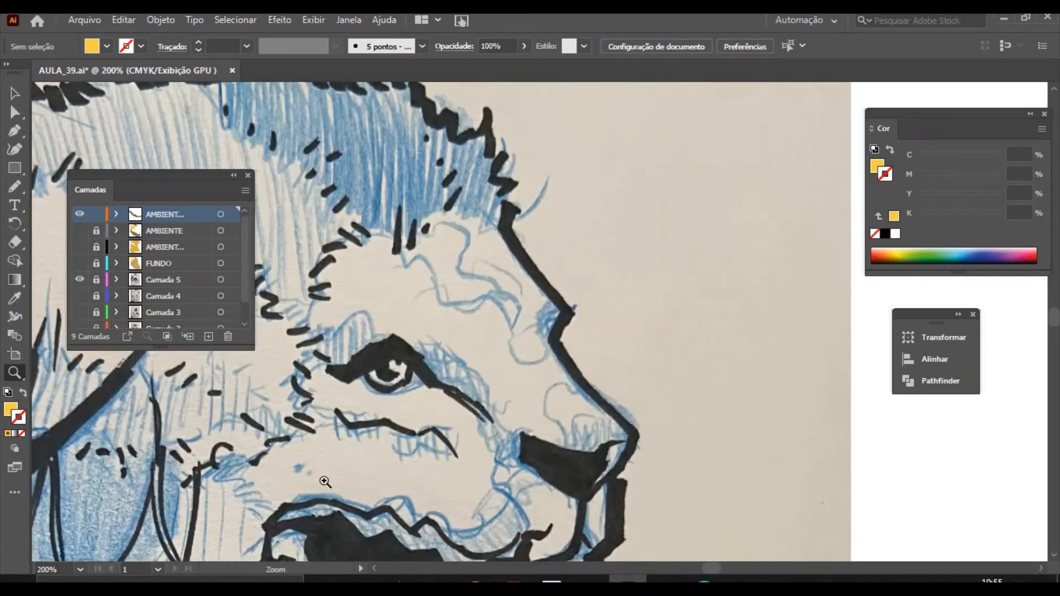
pyautogui.click(14, 131)
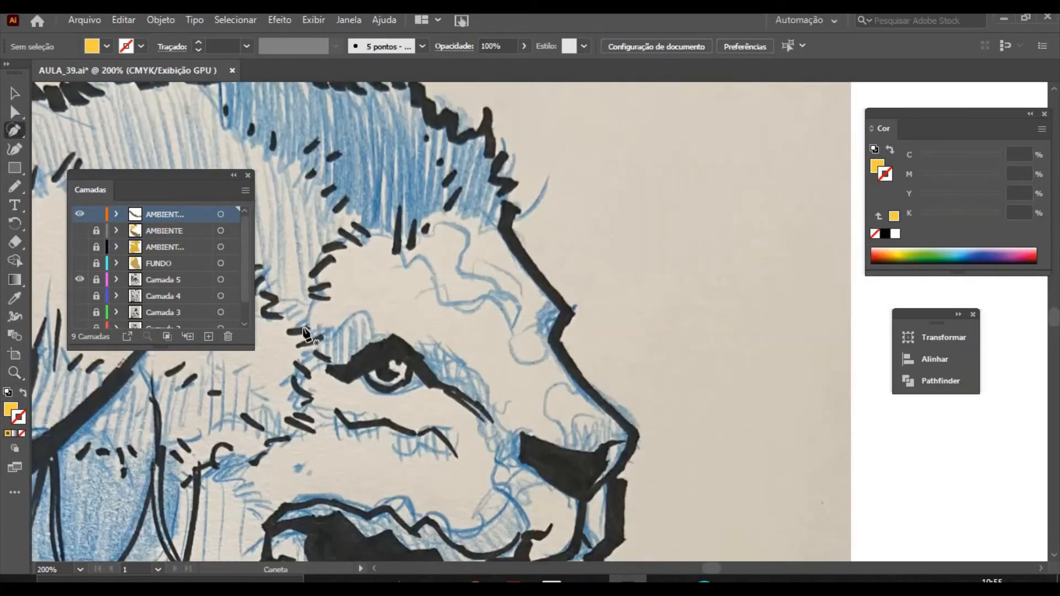
pyautogui.click(319, 363)
pyautogui.click(345, 362)
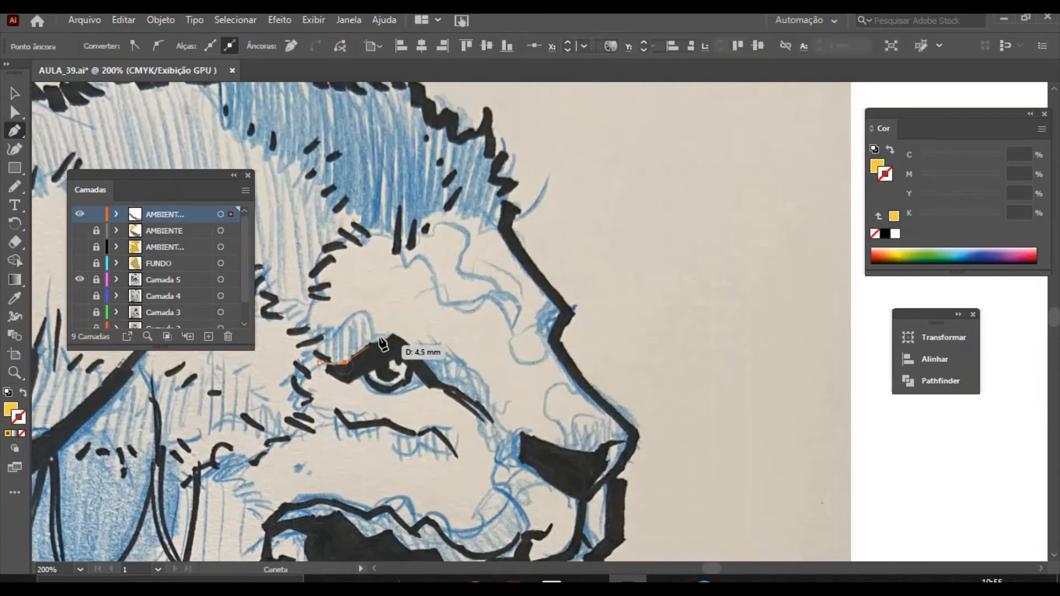
pyautogui.click(383, 337)
pyautogui.click(400, 336)
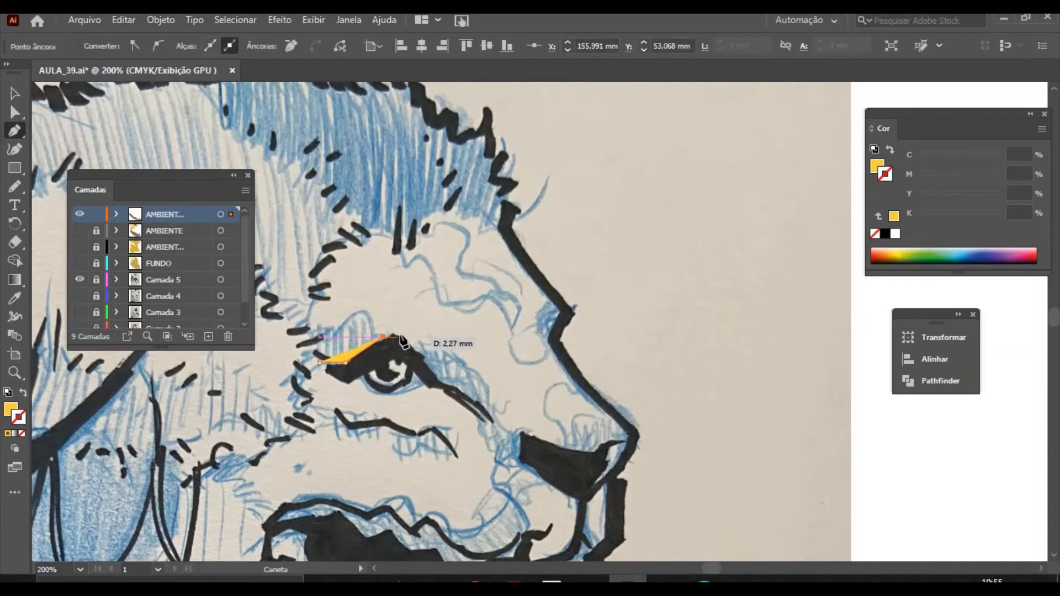
pyautogui.click(423, 356)
pyautogui.click(434, 375)
pyautogui.click(444, 385)
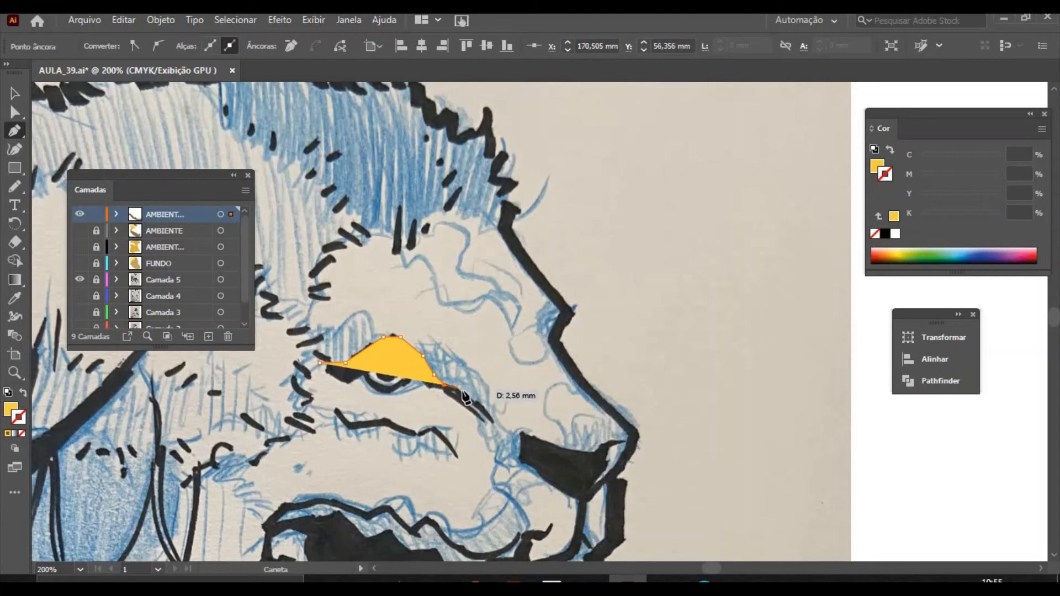
pyautogui.click(462, 391)
pyautogui.click(487, 407)
pyautogui.click(500, 428)
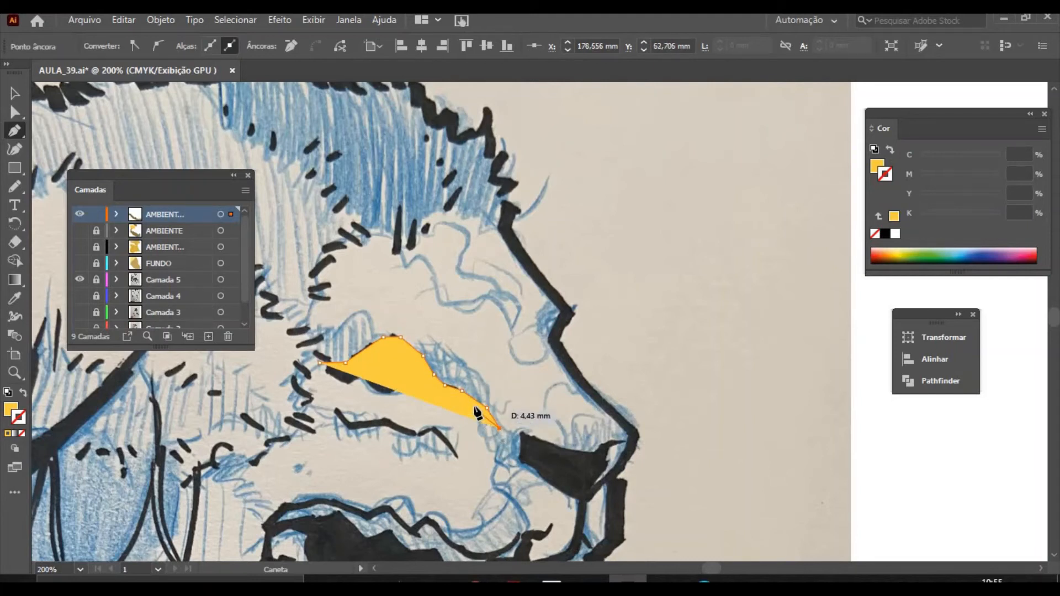
pyautogui.click(478, 402)
pyautogui.click(479, 411)
pyautogui.press('Delete')
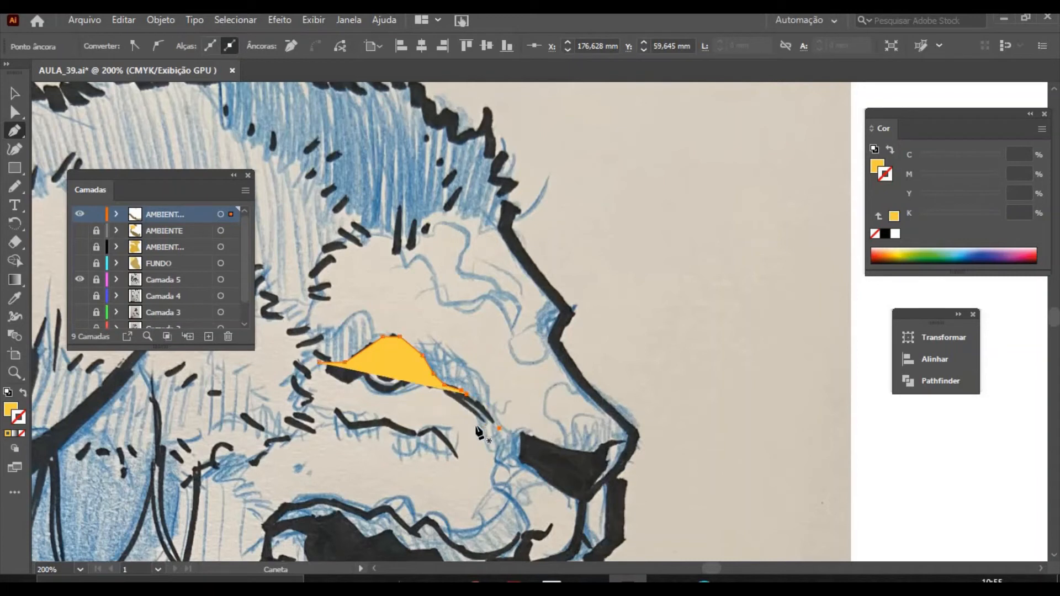
pyautogui.press('Delete')
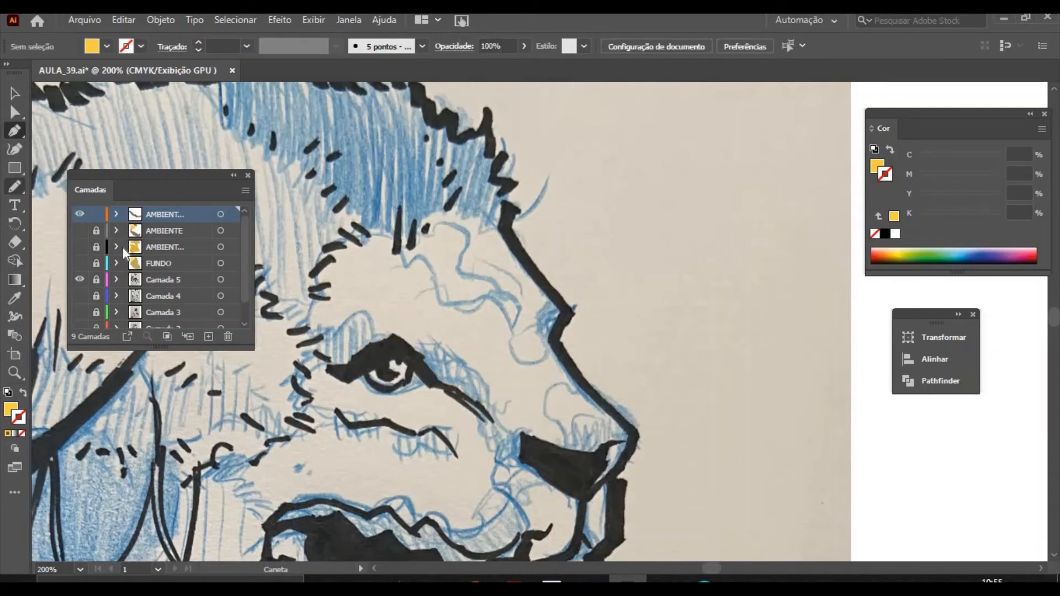
# Trace the lion's eye and the line running from its inner corner freehand with the Pencil tool, and apply the solid yellow fill.
pyautogui.press('n')
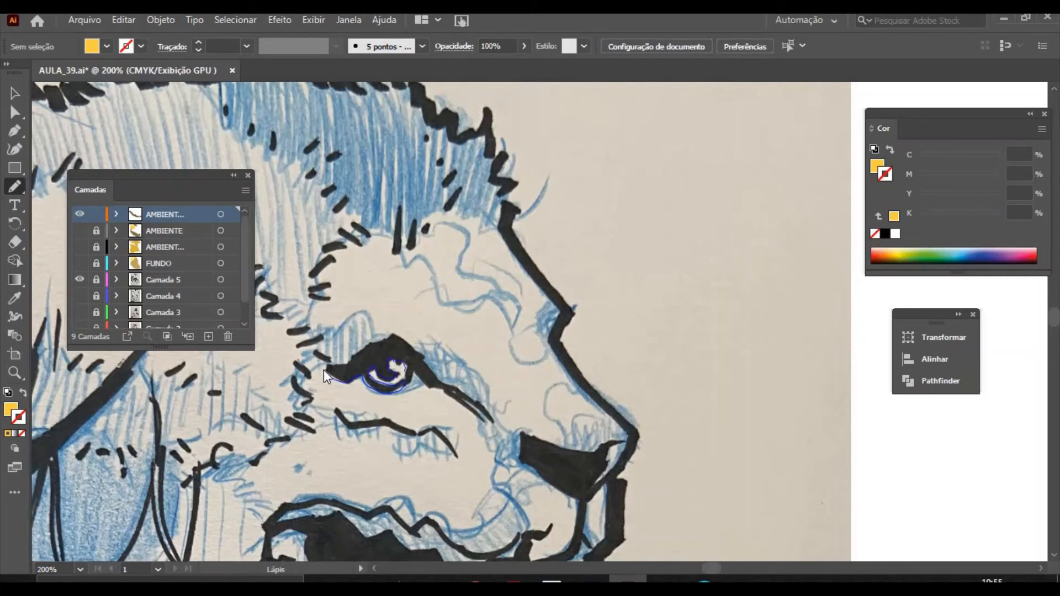
pyautogui.moveTo(410, 379)
pyautogui.mouseDown()
pyautogui.moveTo(488, 424)
pyautogui.moveTo(477, 397)
pyautogui.moveTo(388, 334)
pyautogui.moveTo(324, 367)
pyautogui.mouseUp()
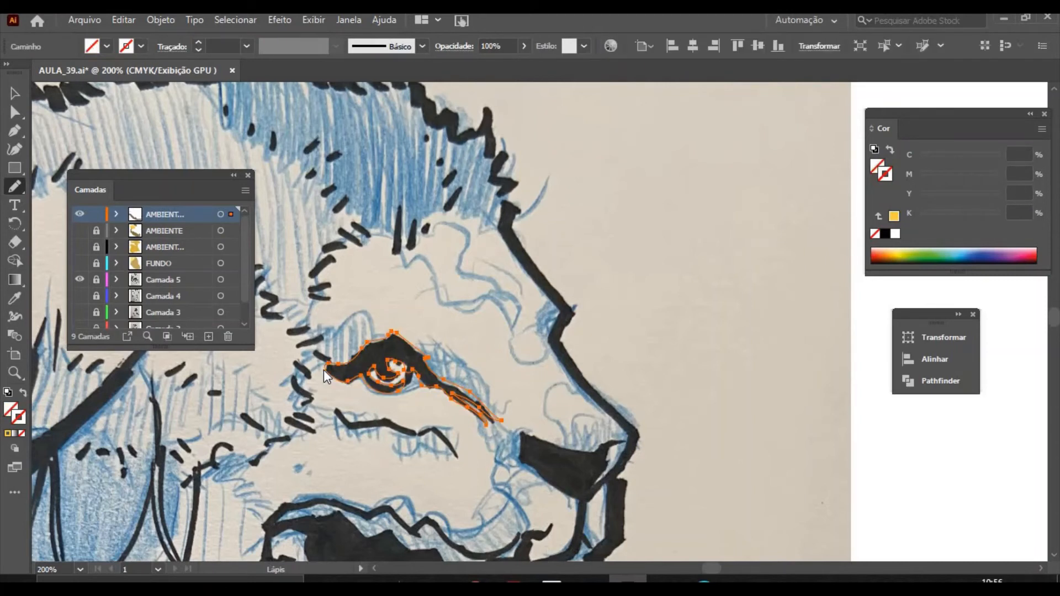
pyautogui.click(8, 434)
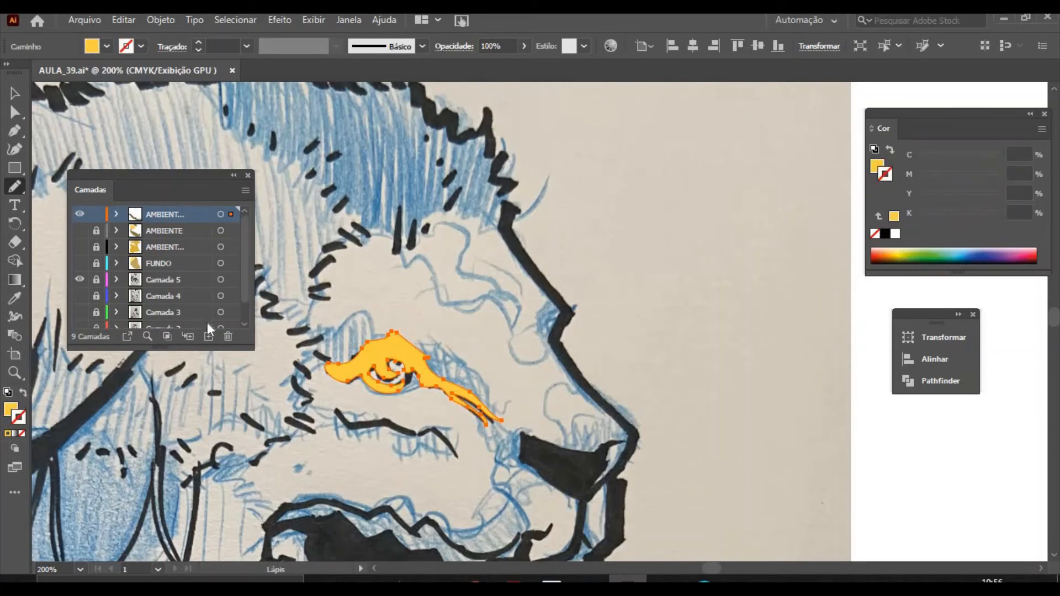
# Sample the dark brown of the ground strip onto the eye shape with the Eyedropper and deselect it.
pyautogui.hotkey('ctrl', '-')
pyautogui.hotkey('ctrl', '-')
pyautogui.hotkey('ctrl', '-')
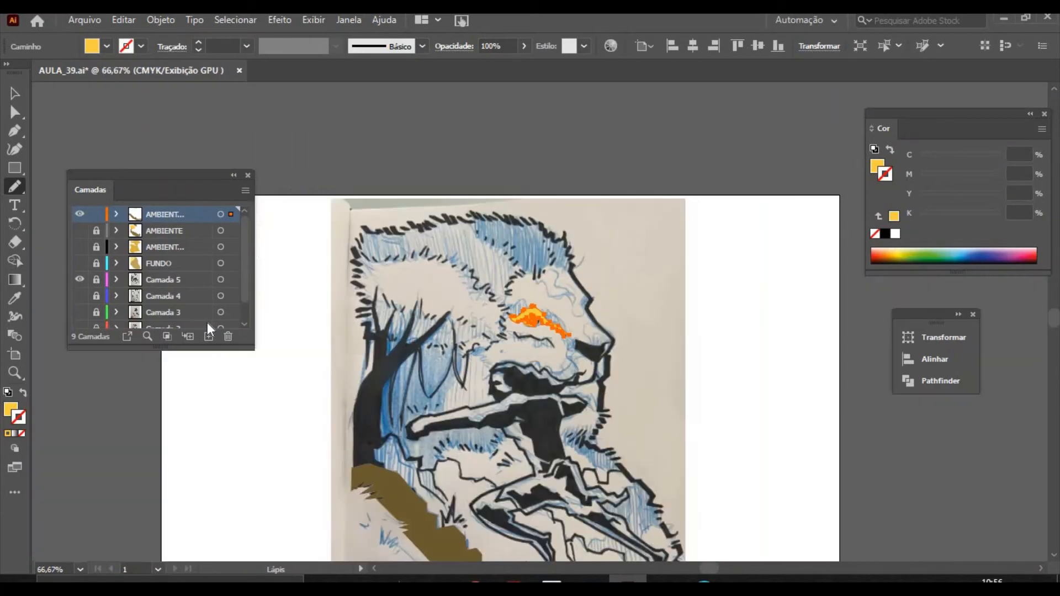
pyautogui.click(15, 298)
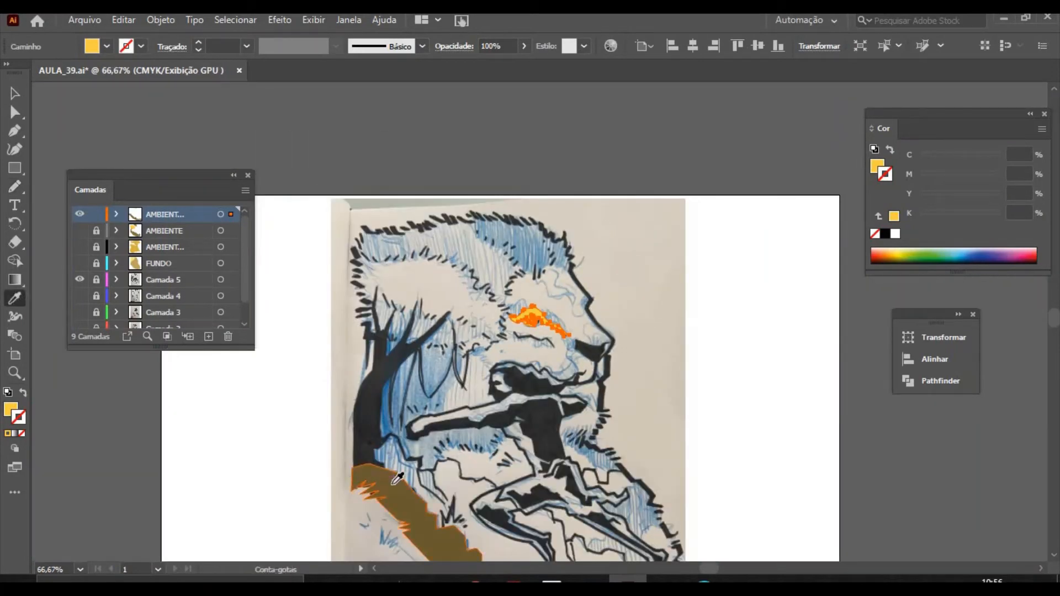
pyautogui.click(395, 479)
pyautogui.press('v')
pyautogui.click(171, 415)
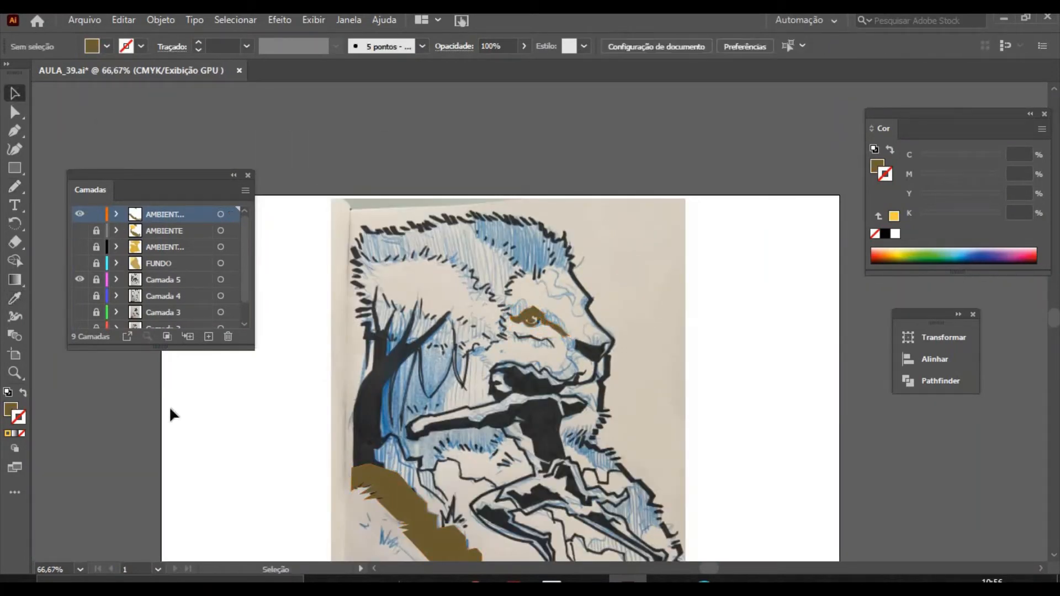
# Trace the lion's nose and the mouth line below it with the Pencil tool, filled with C 0, M 20, Y 80, K 0.
pyautogui.click(15, 373)
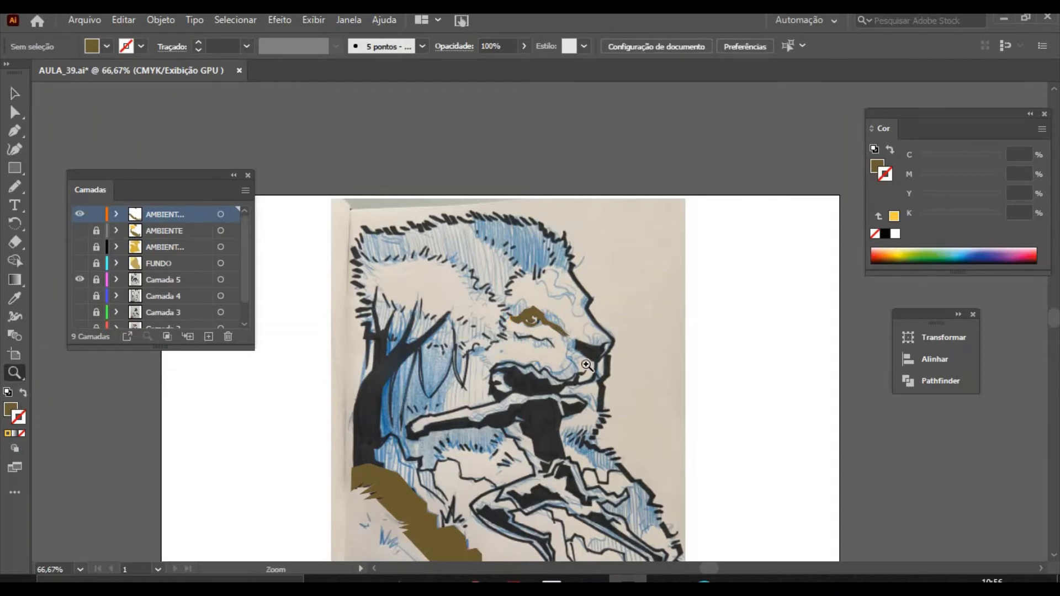
pyautogui.click(590, 350)
pyautogui.click(591, 351)
pyautogui.click(583, 415)
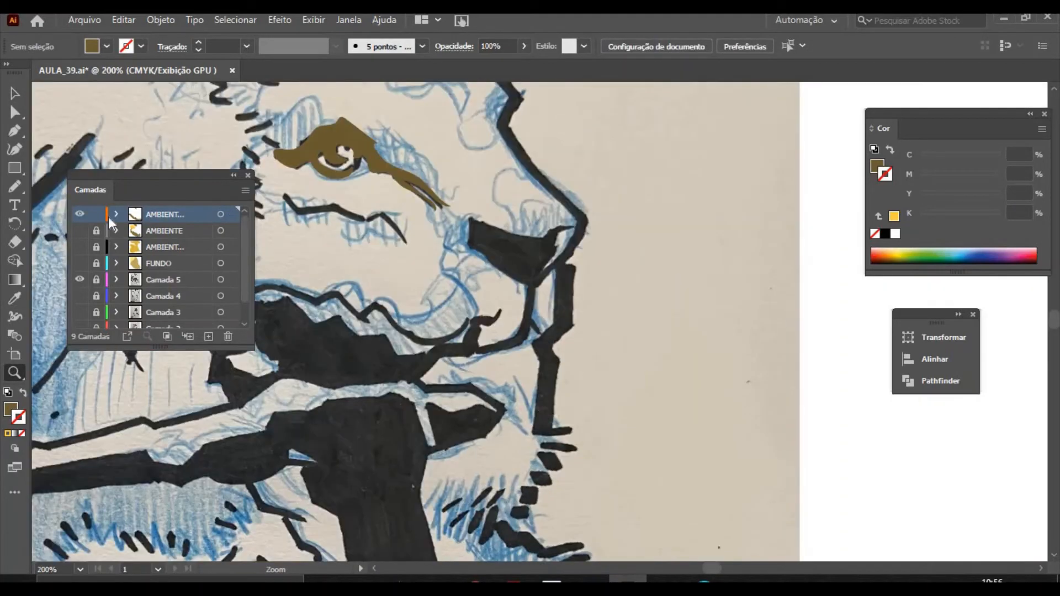
pyautogui.click(14, 187)
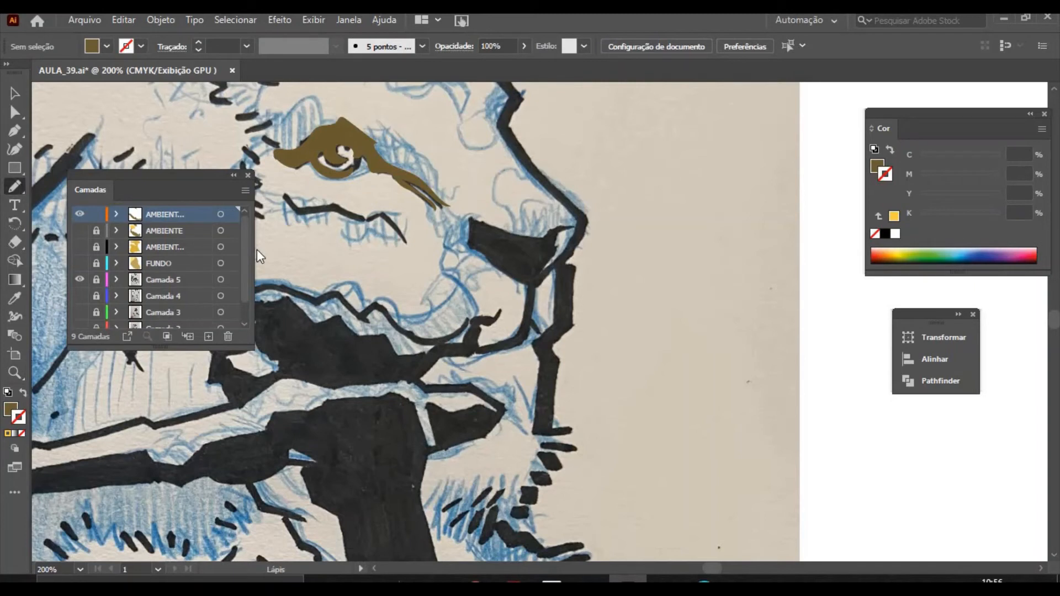
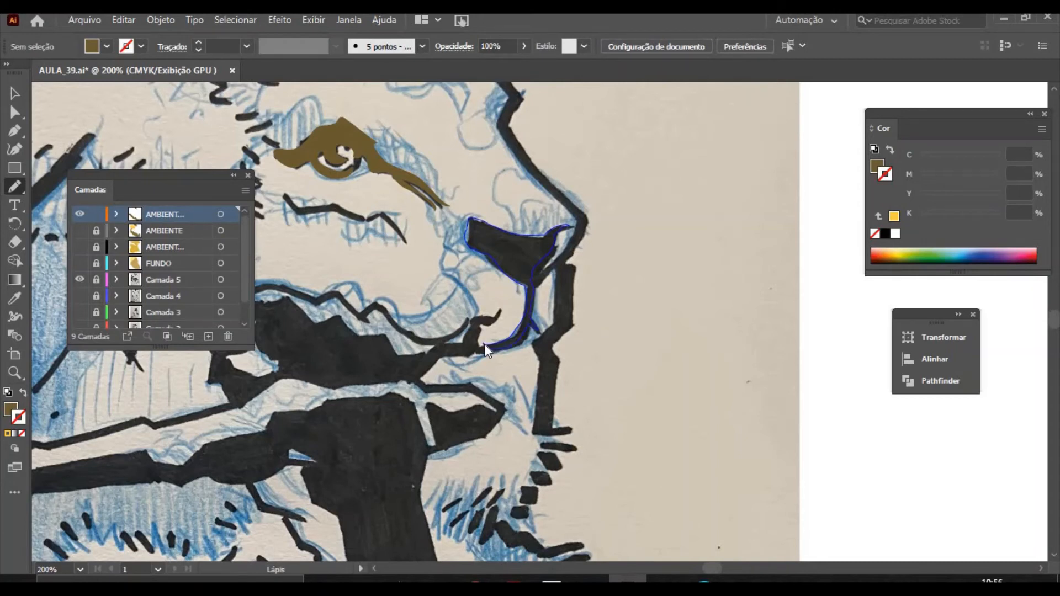
pyautogui.click(17, 433)
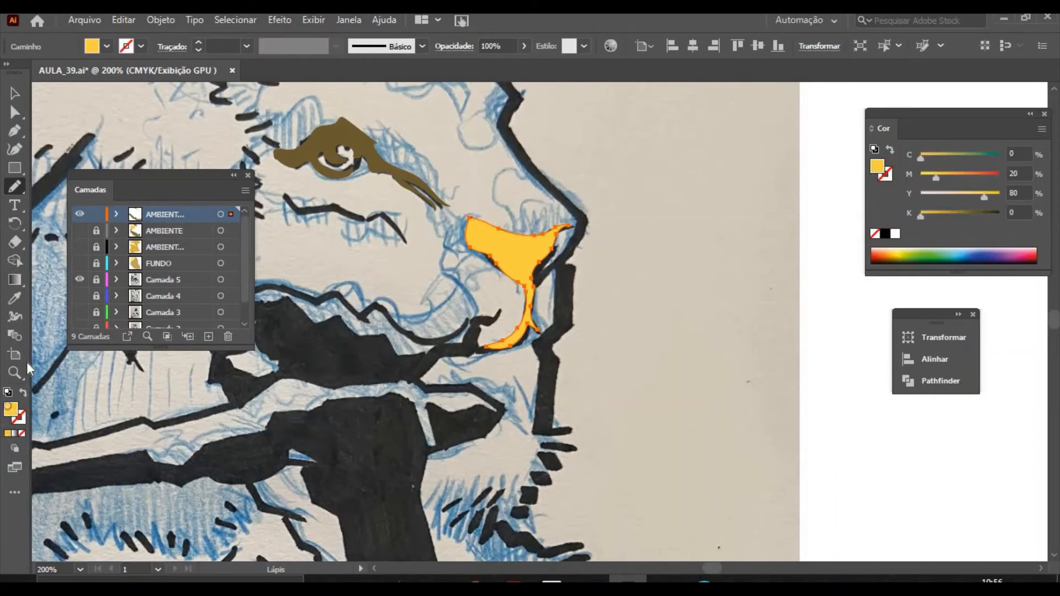
# Match the nose shape's fill to the eye's dark brown, C 0, M 20, Y 61, K 70, and deselect it.
pyautogui.click(14, 298)
pyautogui.click(298, 160)
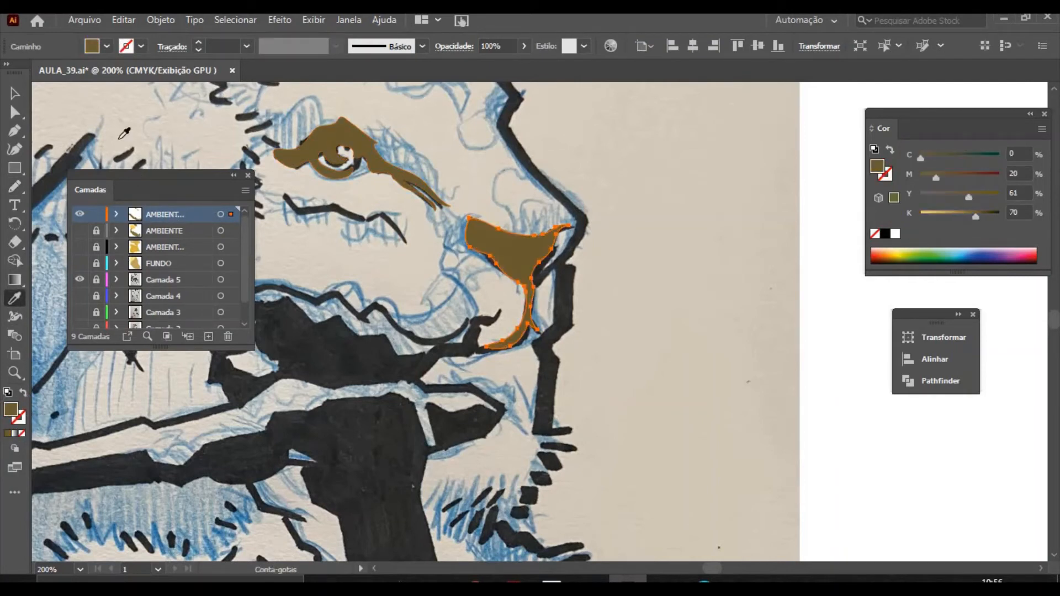
pyautogui.click(15, 94)
pyautogui.click(273, 237)
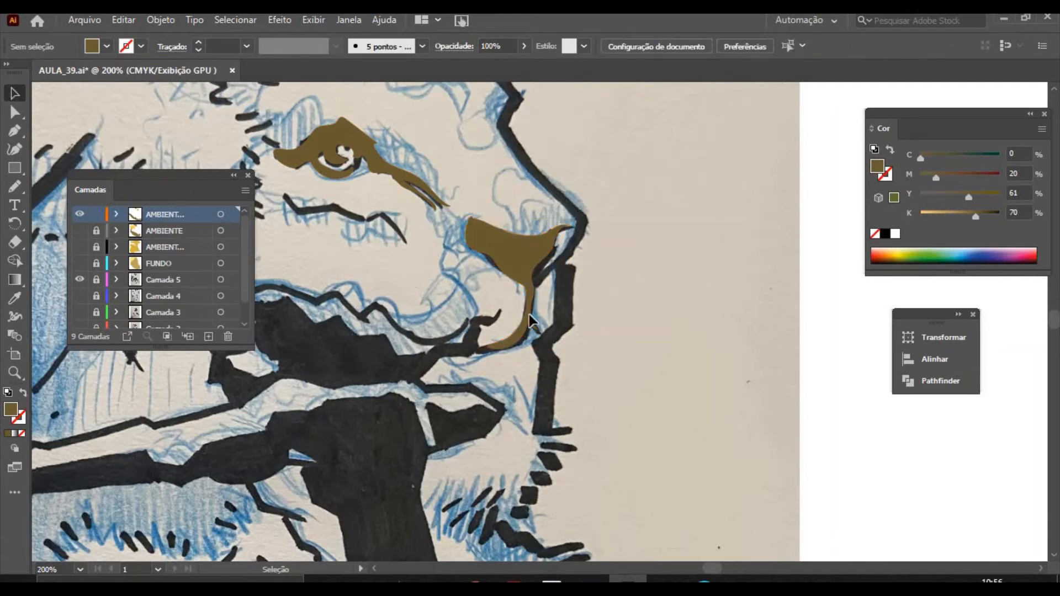
# Move the layer list clear of the face, show AMBIENTE, the yellow-shapes layer and FUNDO, hide Camada 5, and review the whole illustration.
pyautogui.moveTo(152, 175); pyautogui.dragTo(691, 271)
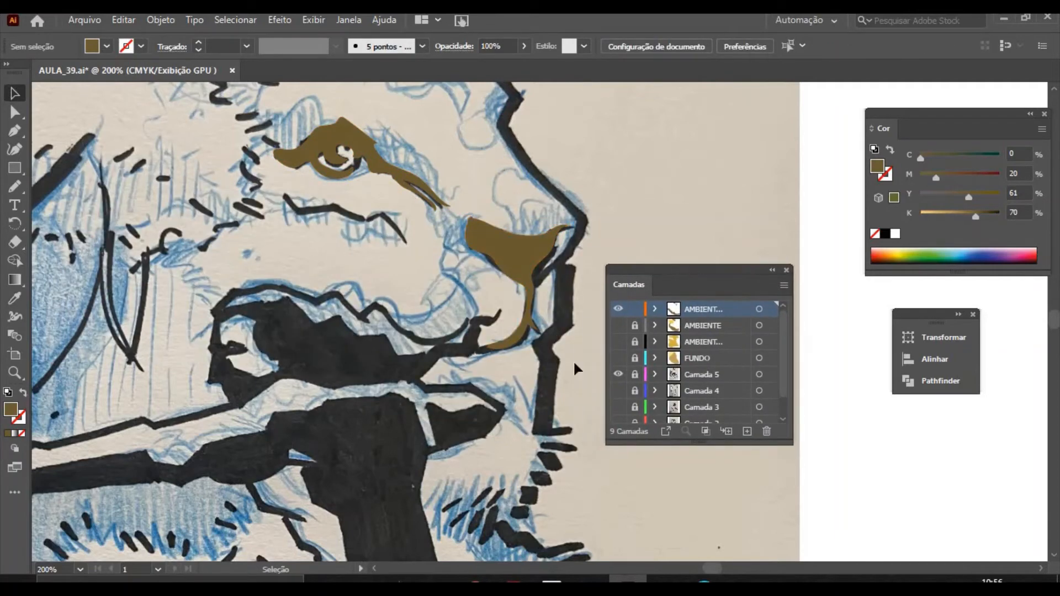
pyautogui.click(618, 325)
pyautogui.click(618, 342)
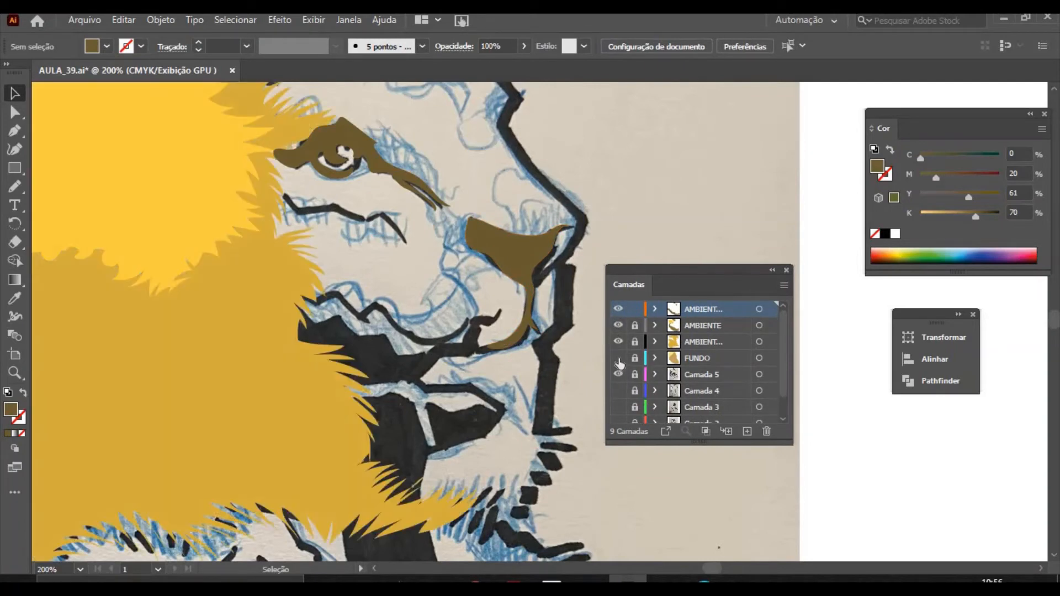
pyautogui.click(618, 358)
pyautogui.click(618, 375)
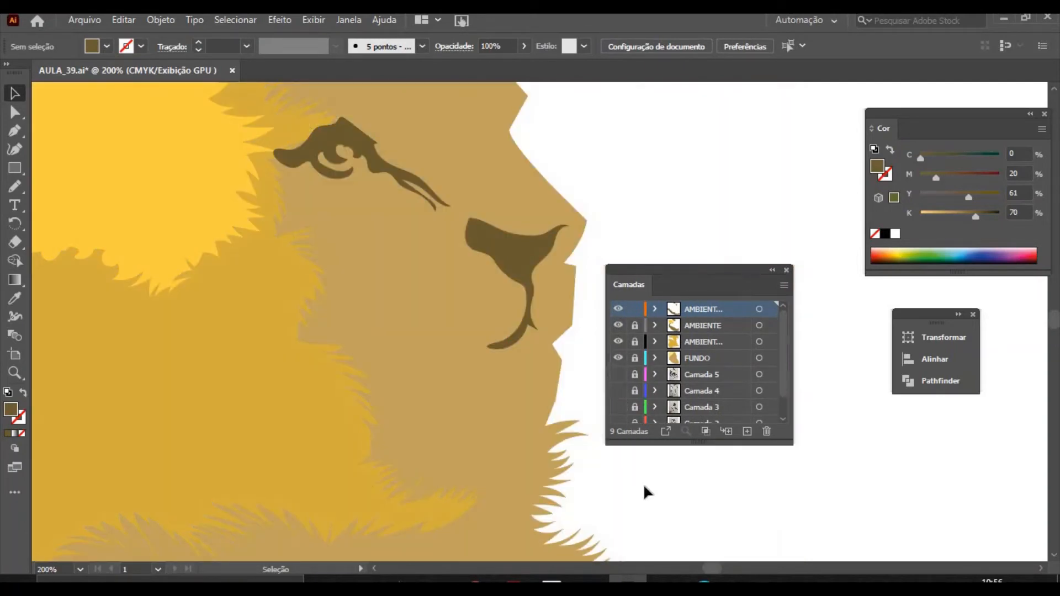
pyautogui.hotkey('ctrl', '-')
pyautogui.hotkey('ctrl', '-')
pyautogui.hotkey('ctrl', '-')
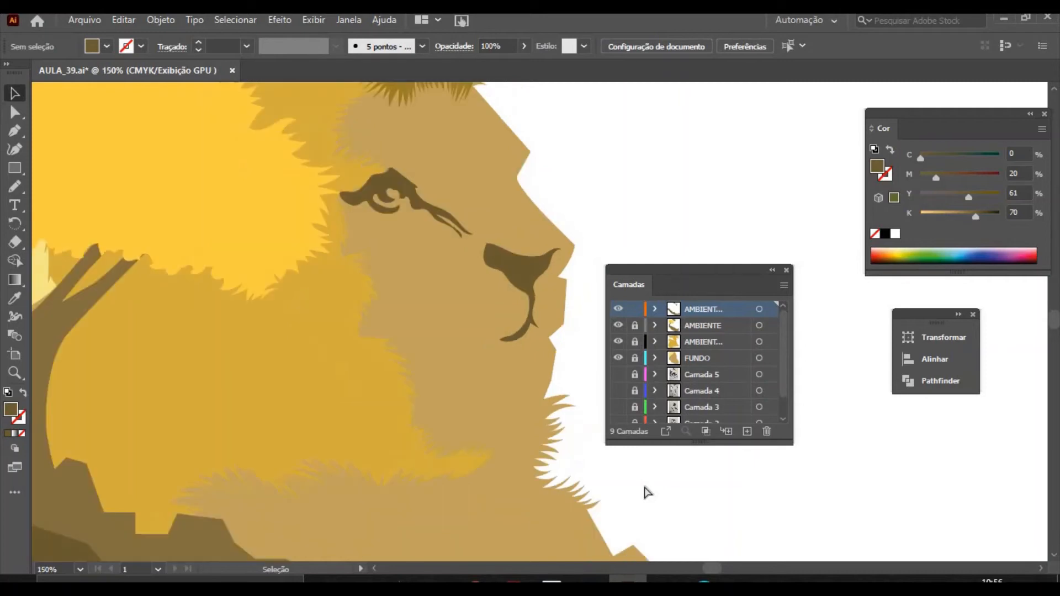
pyautogui.hotkey('ctrl', '-')
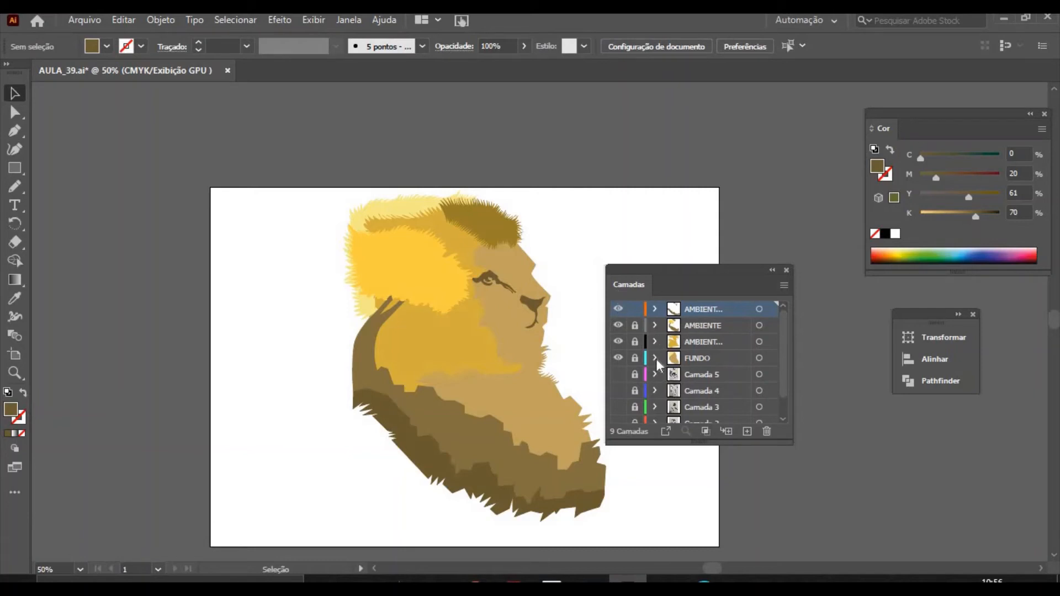
# Hide FUNDO, the yellow-shapes layer and AMBIENTE, and show the scanned sketch on Camada 5.
pyautogui.click(635, 375)
pyautogui.click(618, 359)
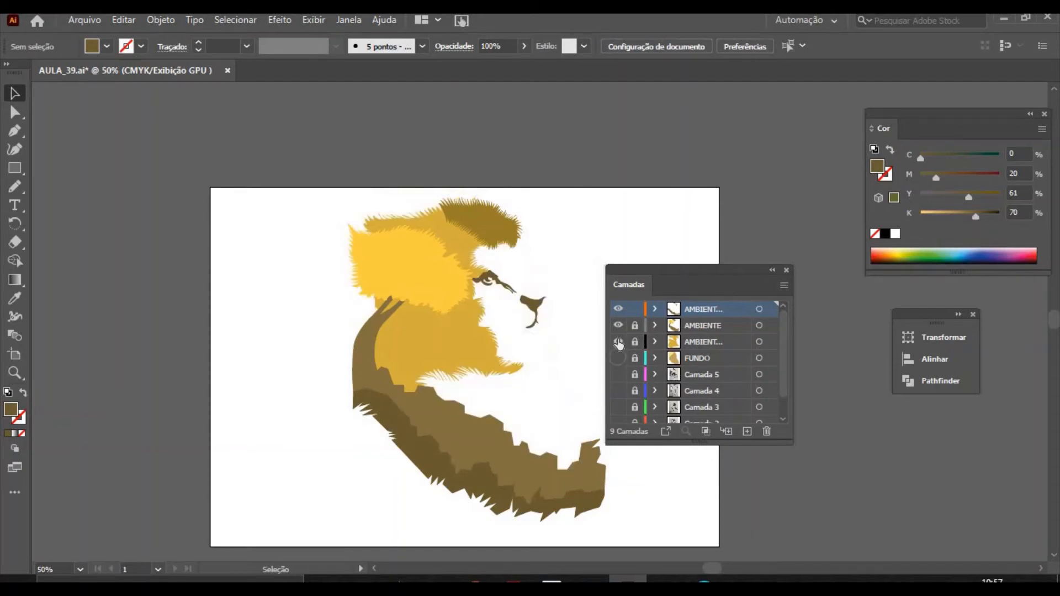
pyautogui.click(619, 342)
pyautogui.click(619, 326)
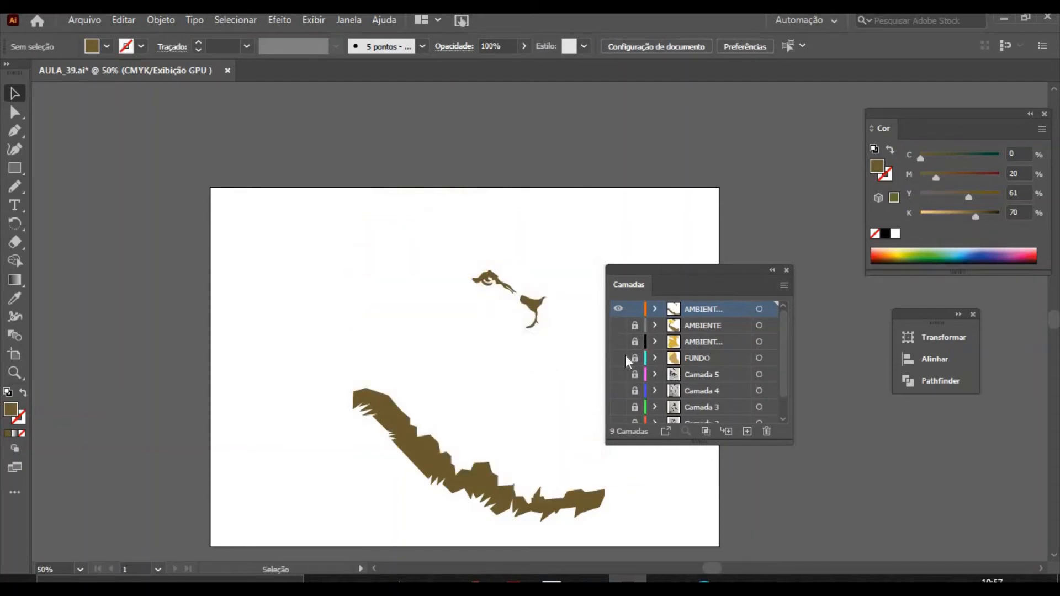
pyautogui.click(619, 375)
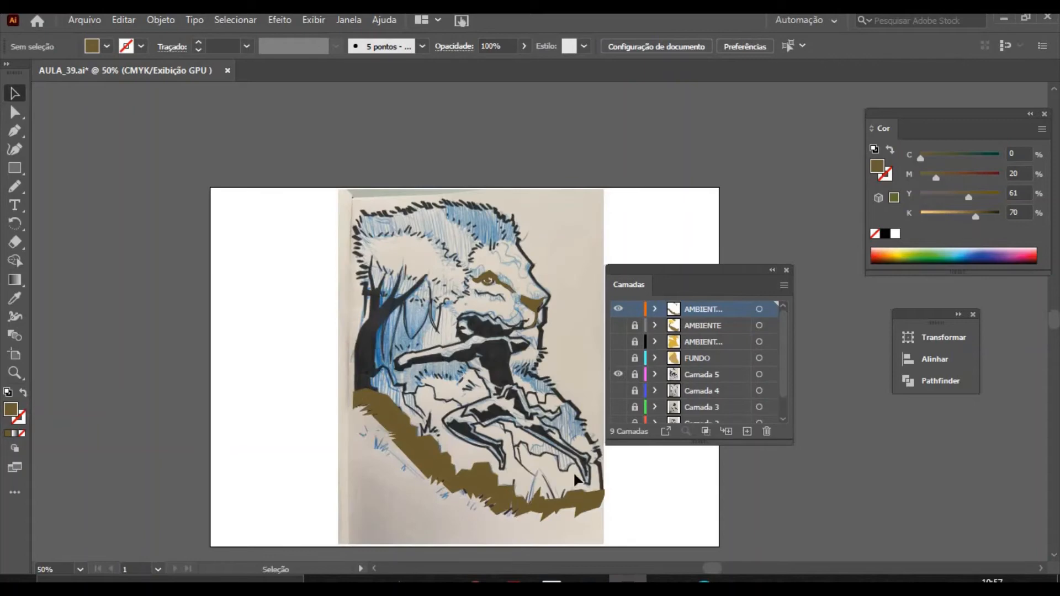
# Add a new layer directly above AMBIENTE and rename it with a name beginning with AMBIENTE.
pyautogui.click(14, 373)
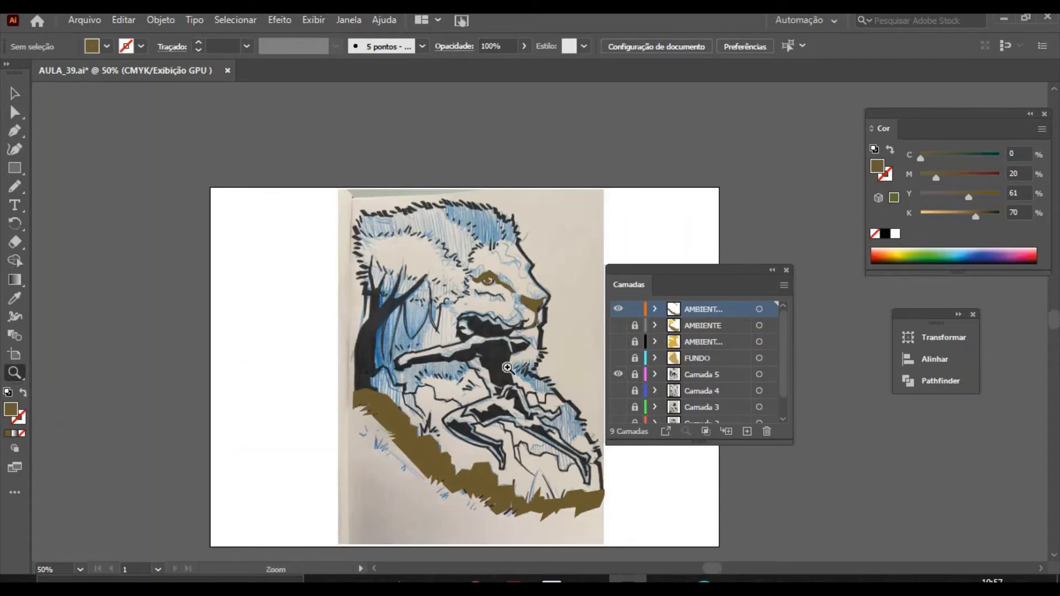
pyautogui.click(548, 302)
pyautogui.click(548, 303)
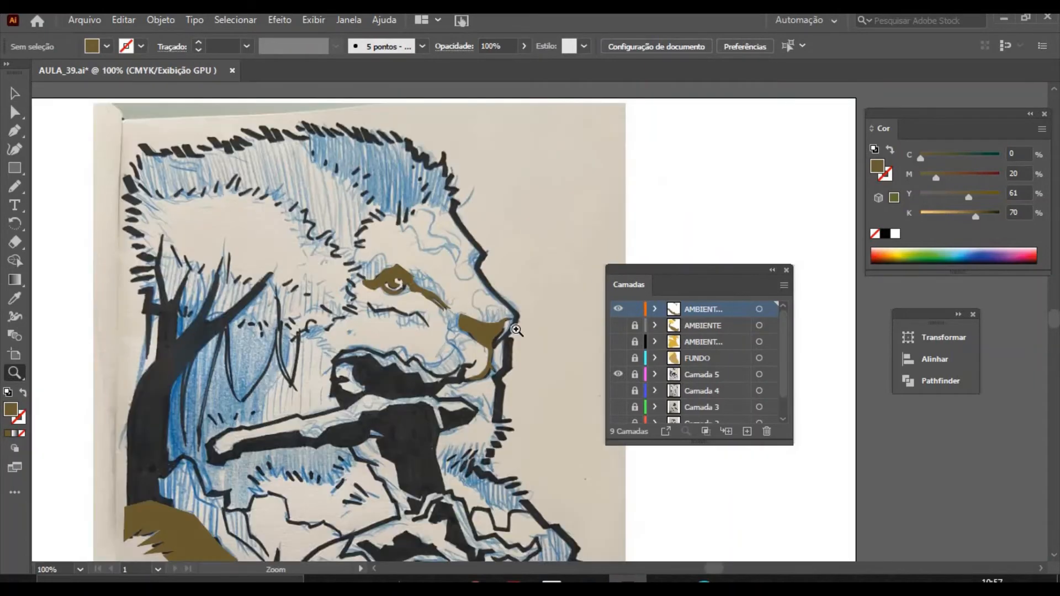
pyautogui.click(508, 441)
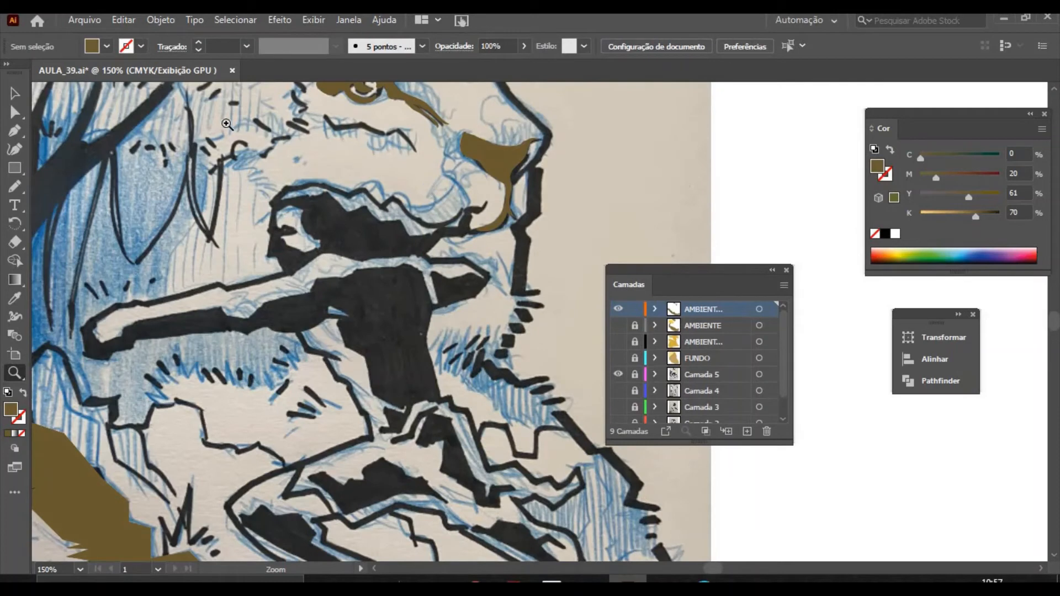
pyautogui.click(14, 187)
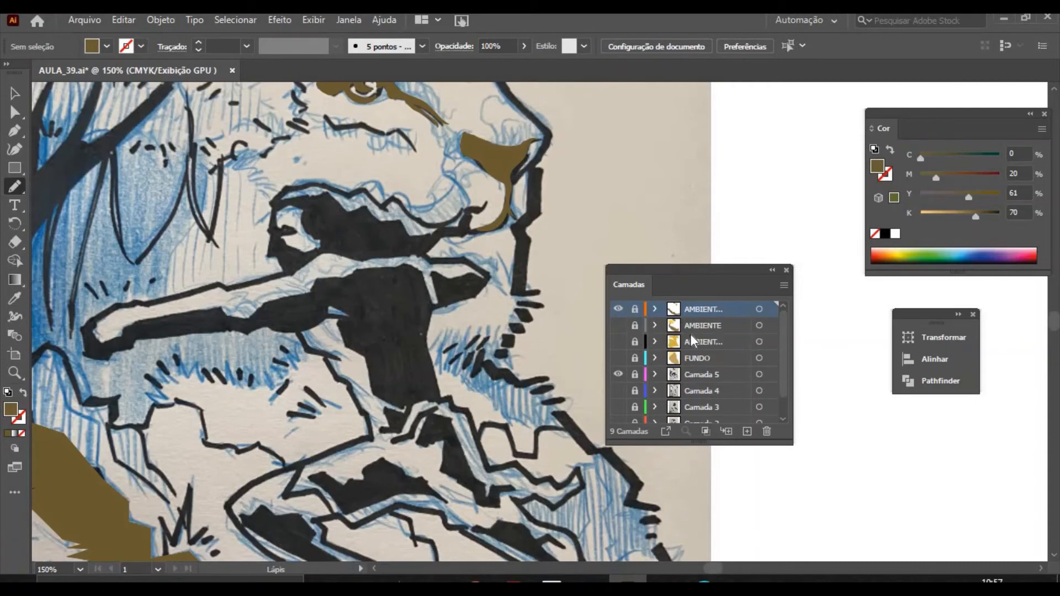
pyautogui.click(691, 327)
pyautogui.click(748, 431)
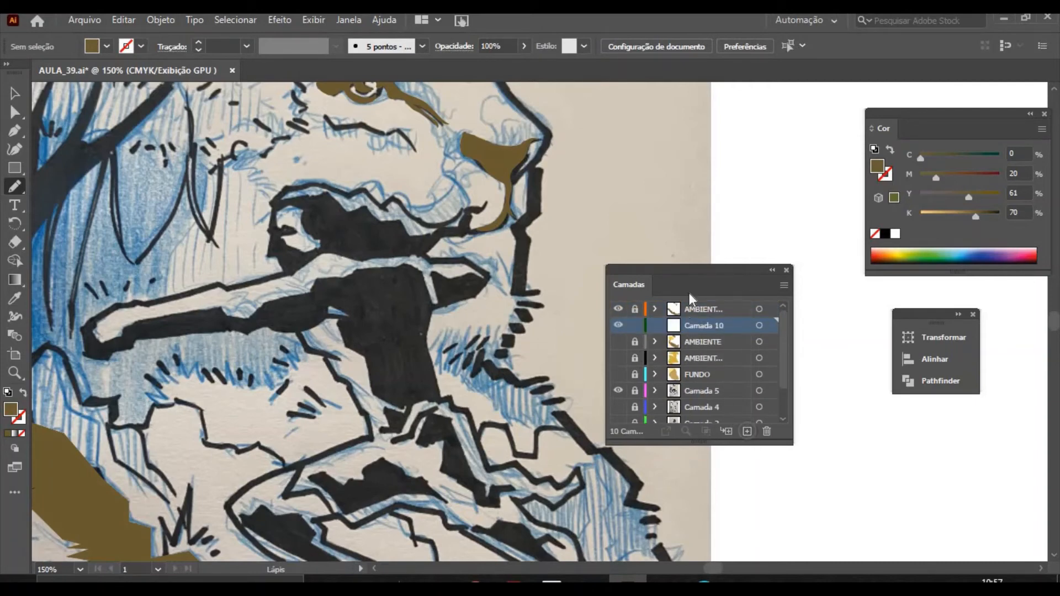
pyautogui.doubleClick(711, 326)
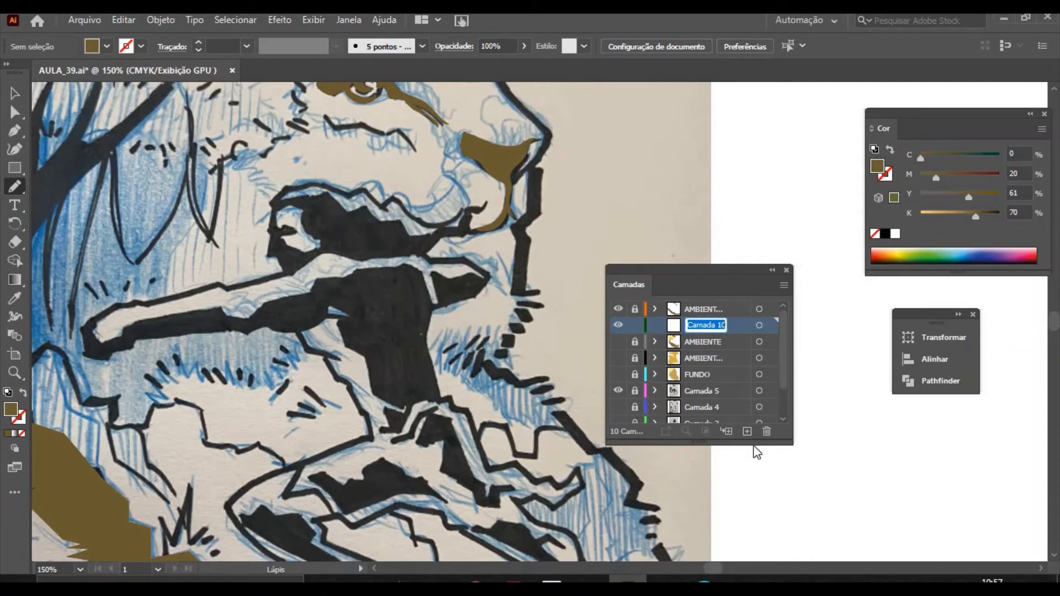
pyautogui.write('AMBIENTE')
pyautogui.press('Return')
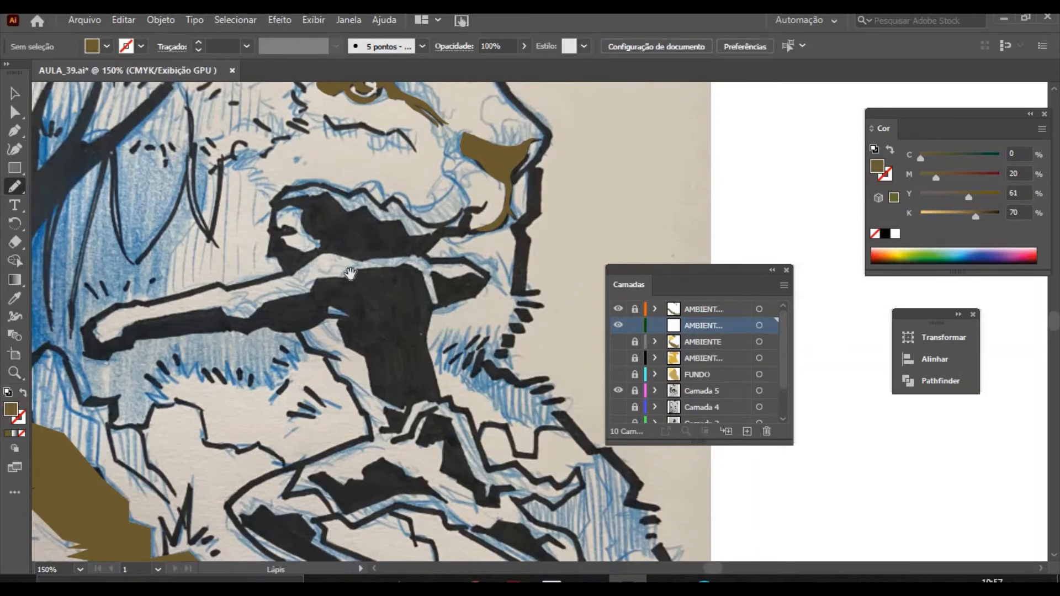
# Sample the lion's tan face colour from the briefly shown colour layers, set K to 50%, and hide those layers again.
pyautogui.press('space')
pyautogui.moveTo(438, 173); pyautogui.dragTo(417, 263)
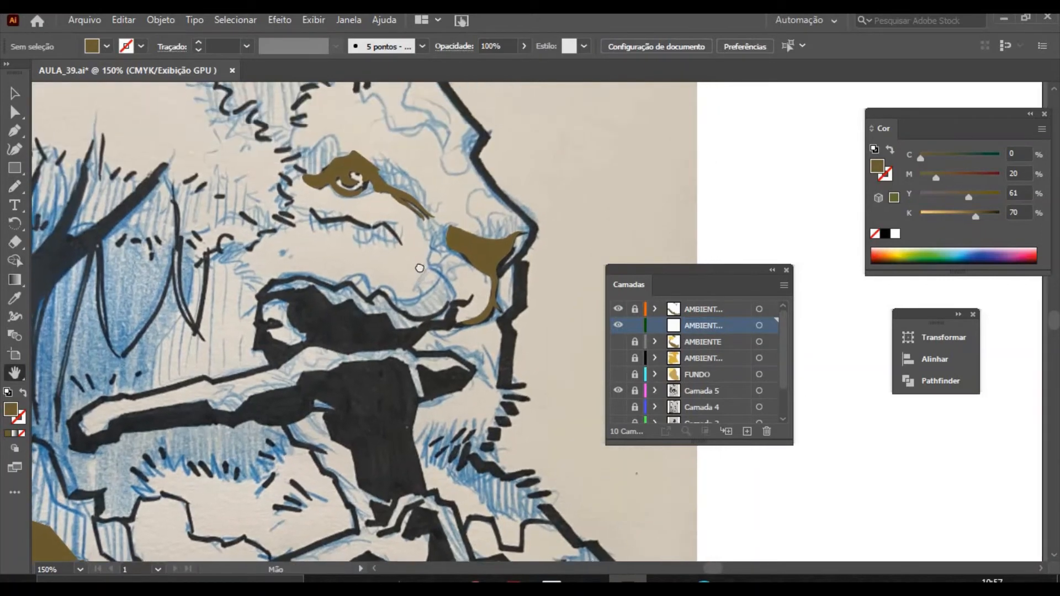
pyautogui.click(15, 187)
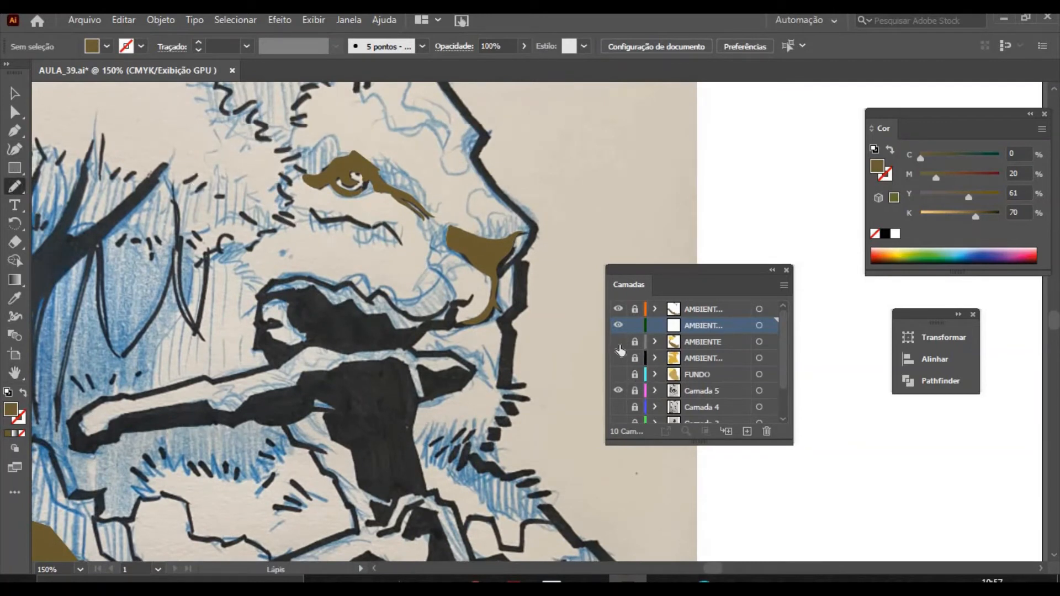
pyautogui.click(618, 342)
pyautogui.click(618, 358)
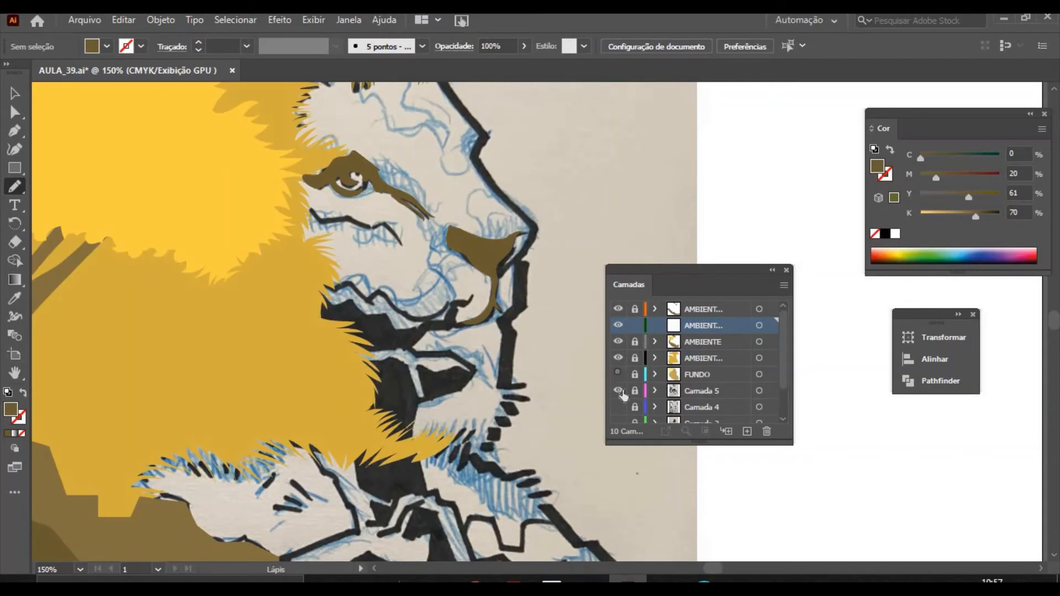
pyautogui.click(618, 374)
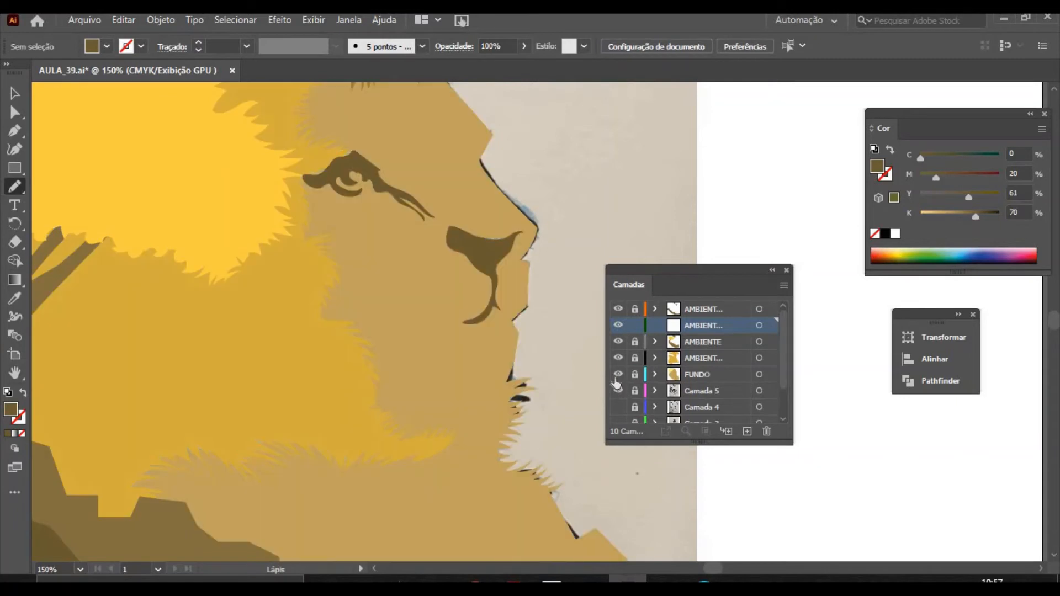
pyautogui.click(15, 298)
pyautogui.click(411, 296)
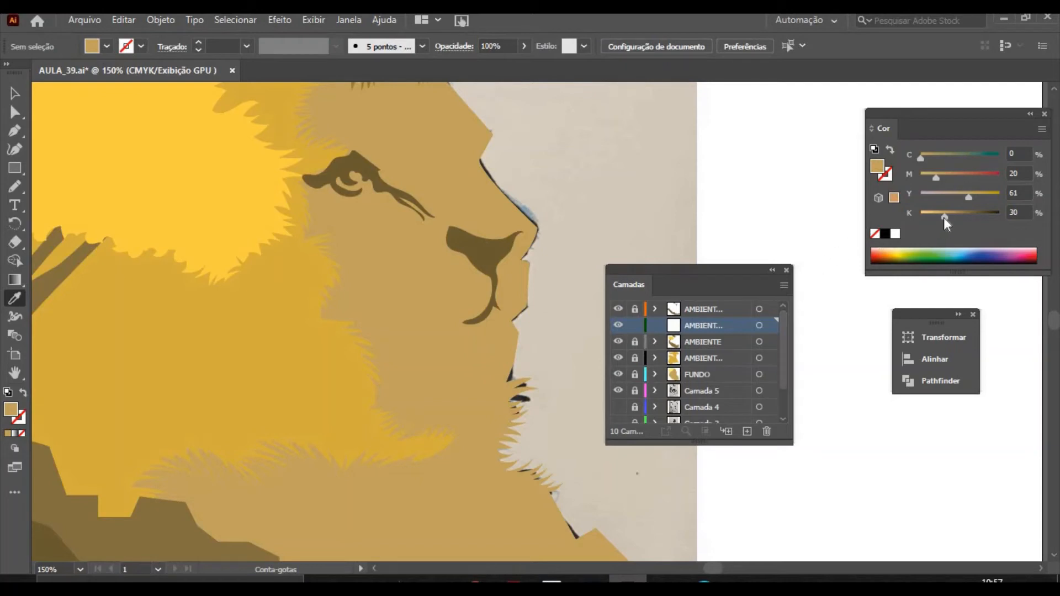
pyautogui.moveTo(944, 218); pyautogui.dragTo(959, 219)
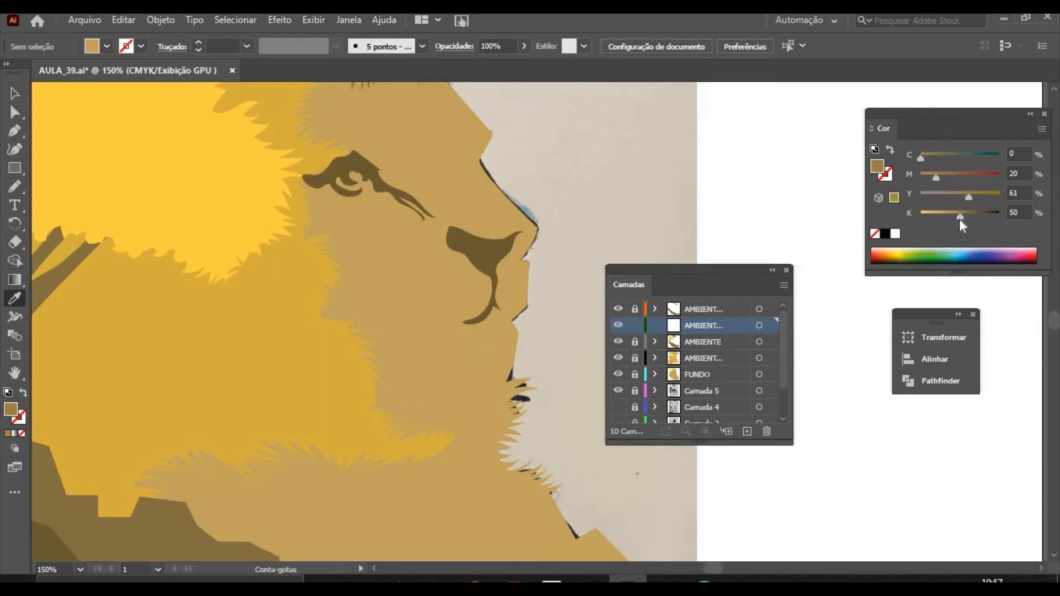
pyautogui.click(618, 341)
pyautogui.click(618, 357)
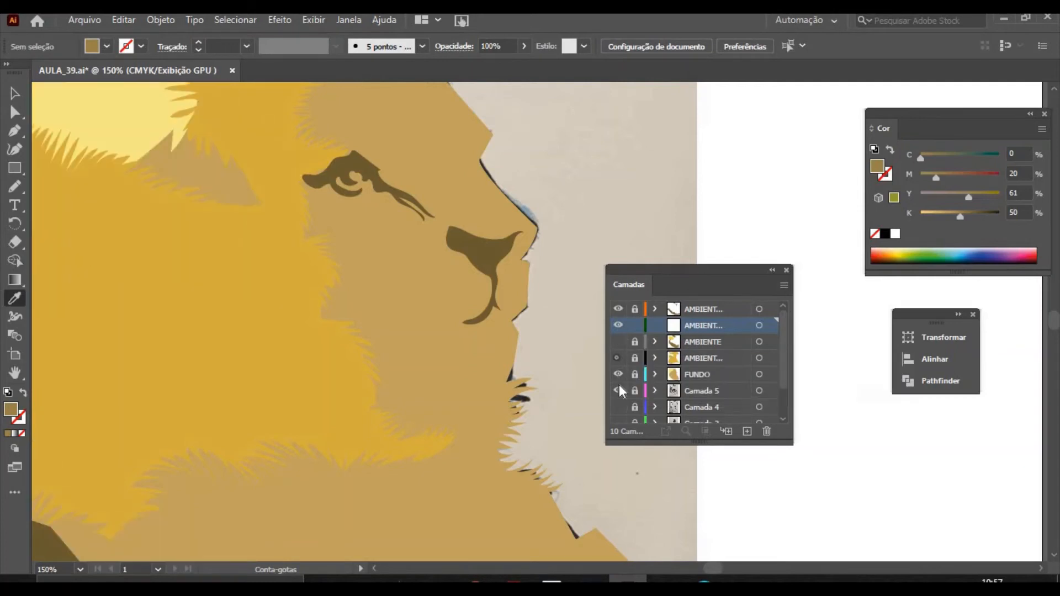
pyautogui.click(618, 374)
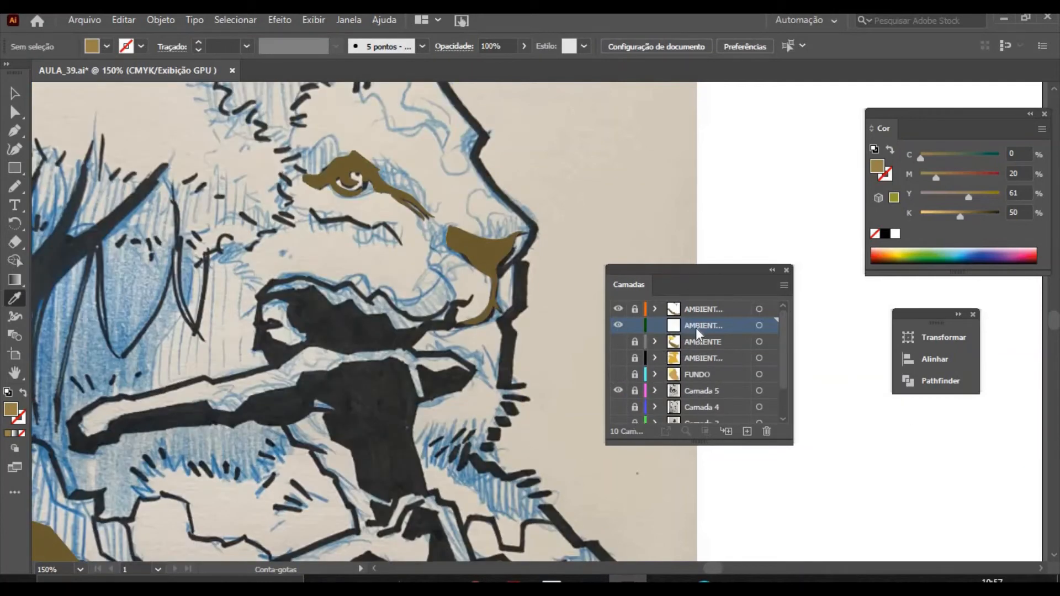
# Trace the shadow patch around the lion's eye with the Pencil tool, filled with C 0, M 20, Y 61, K 50, and deselect it.
pyautogui.click(14, 186)
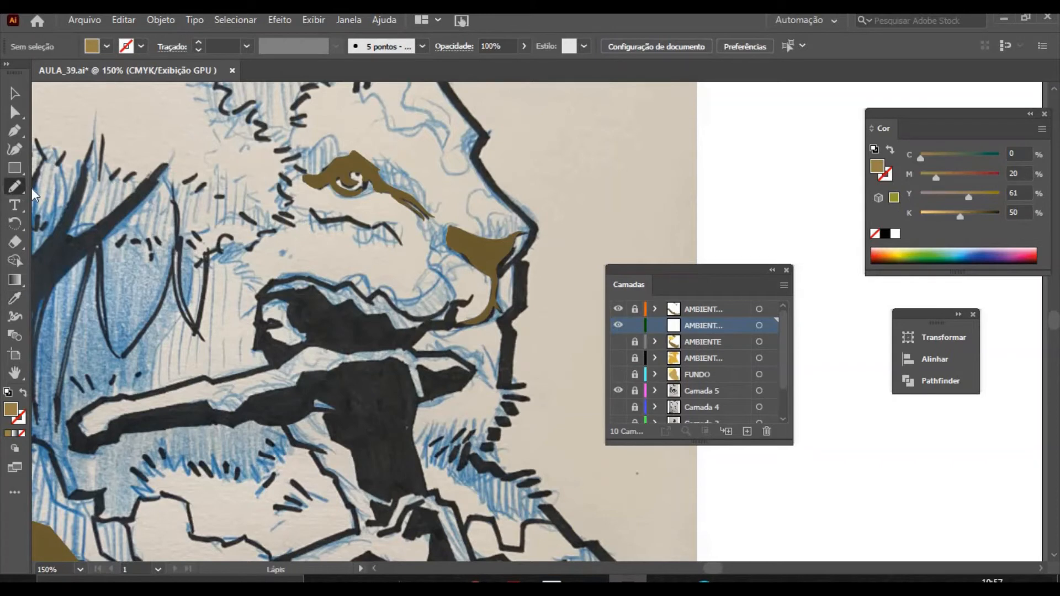
pyautogui.moveTo(319, 140)
pyautogui.mouseDown()
pyautogui.moveTo(399, 159)
pyautogui.moveTo(439, 205)
pyautogui.mouseUp()
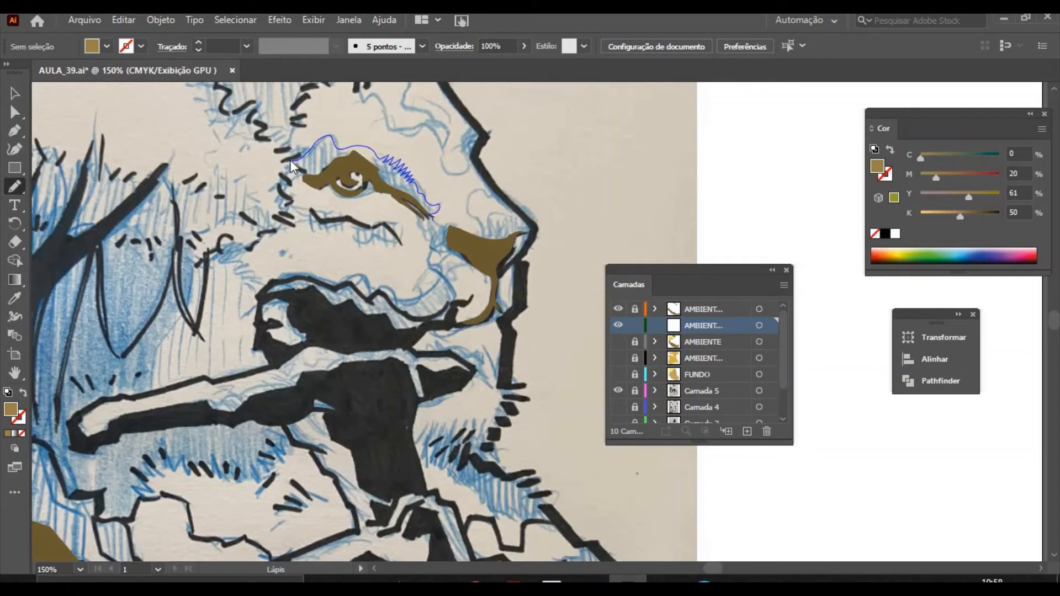
pyautogui.moveTo(431, 218)
pyautogui.mouseDown()
pyautogui.moveTo(397, 198)
pyautogui.moveTo(320, 200)
pyautogui.moveTo(334, 181)
pyautogui.moveTo(292, 162)
pyautogui.mouseUp()
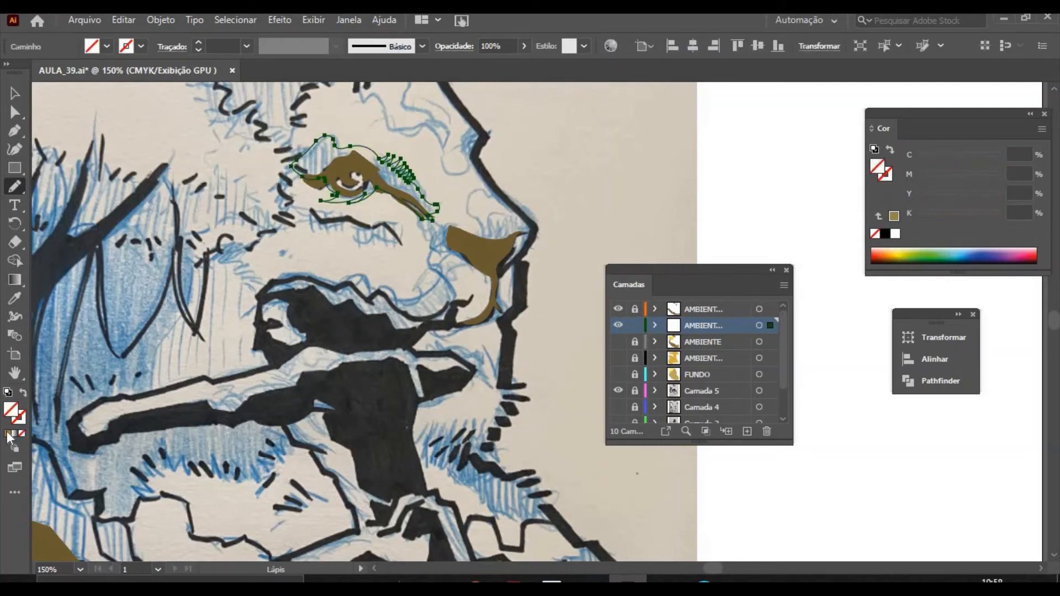
pyautogui.press(',')
pyautogui.click(14, 94)
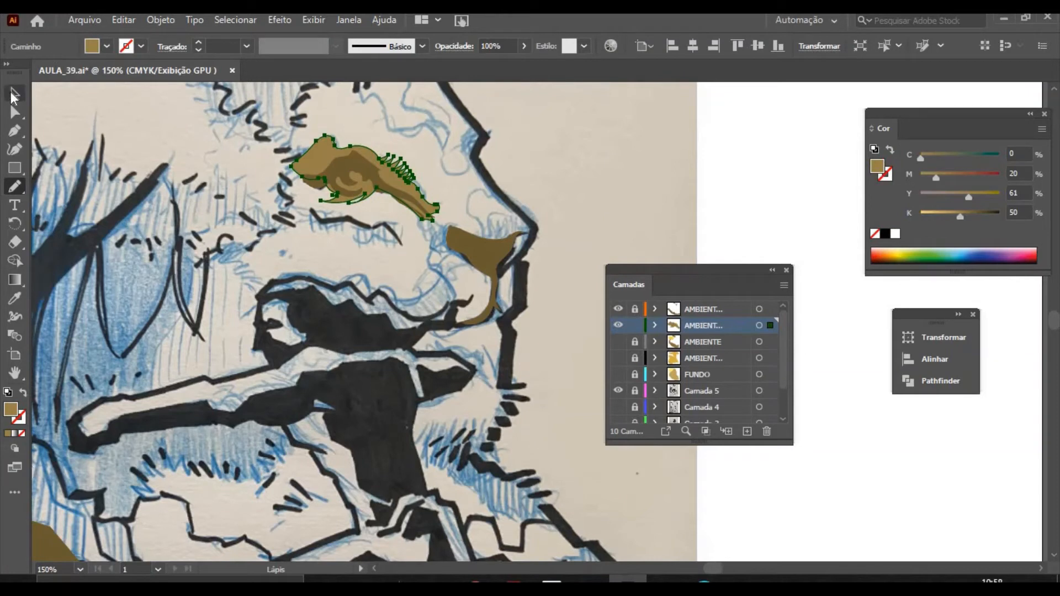
pyautogui.click(230, 163)
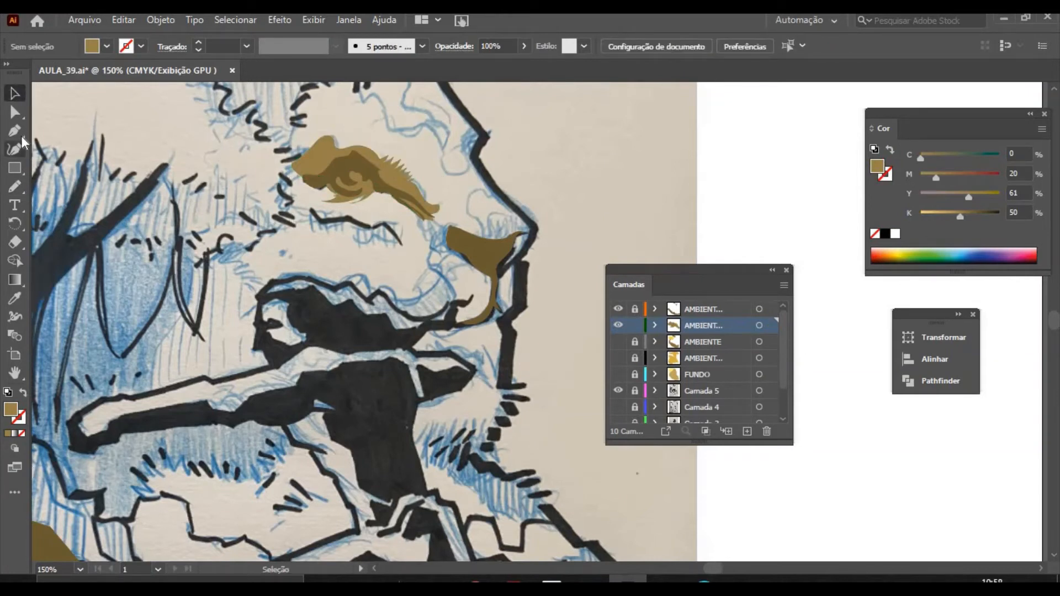
# Trace the rounded muzzle patch beside the mouth and a small tufted chin patch with the Pencil tool, filled with the same K 50 brown.
pyautogui.click(14, 188)
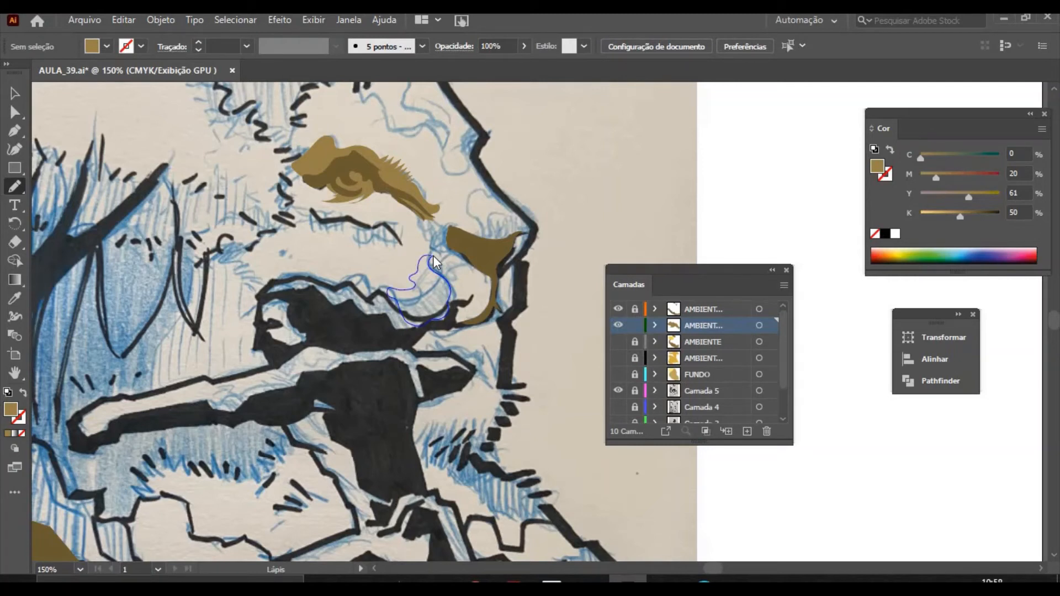
pyautogui.moveTo(434, 263); pyautogui.dragTo(433, 256)
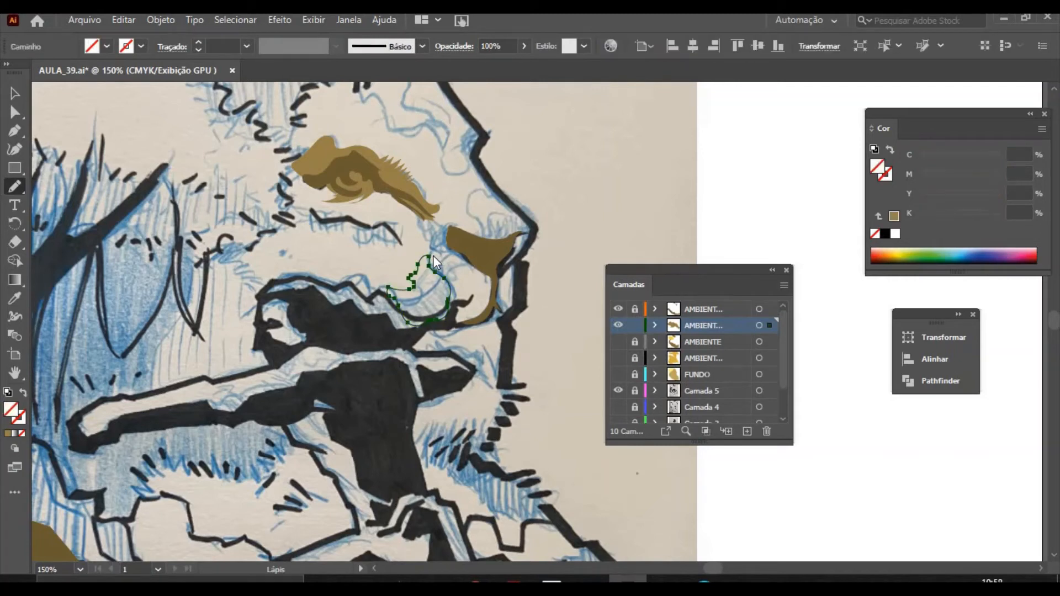
pyautogui.click(9, 433)
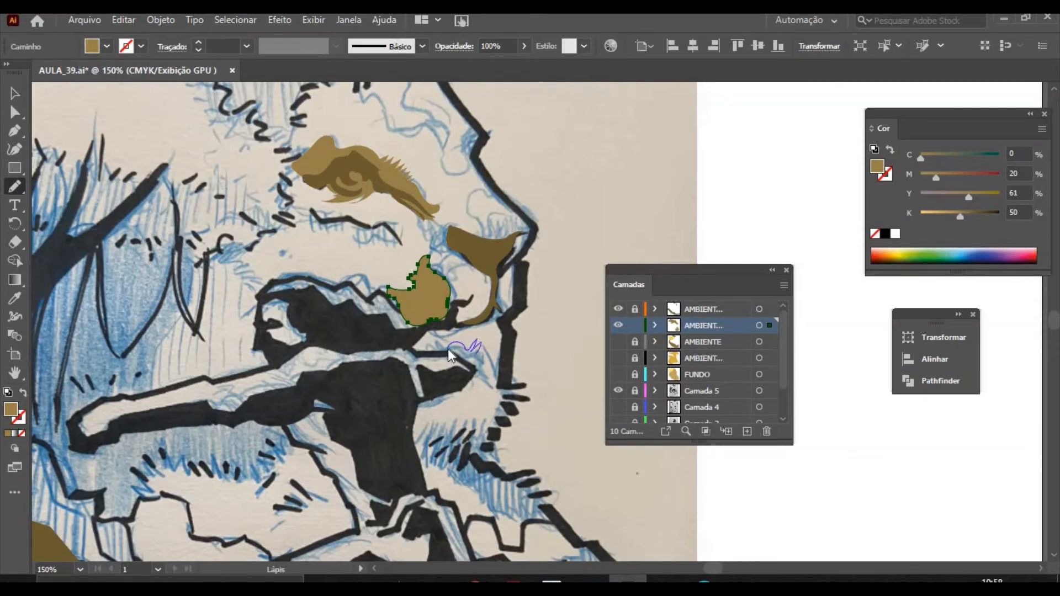
pyautogui.moveTo(481, 346); pyautogui.dragTo(487, 369)
pyautogui.click(8, 434)
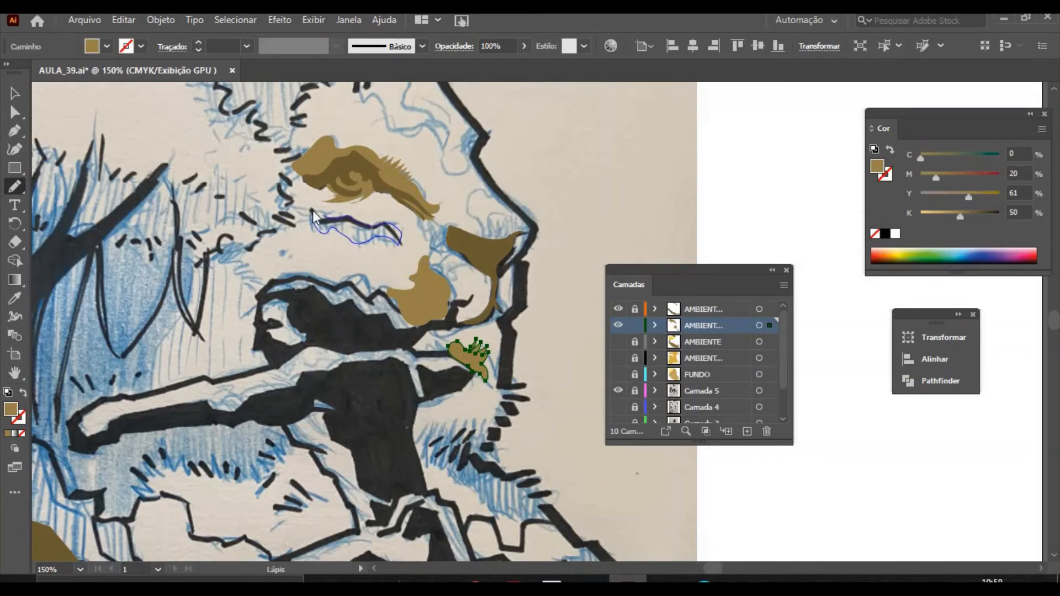
# Trace the wavy crease below the eye and the tufted shadow above the nose, fill both with the K 50 brown, and deselect.
pyautogui.moveTo(314, 215); pyautogui.dragTo(313, 211)
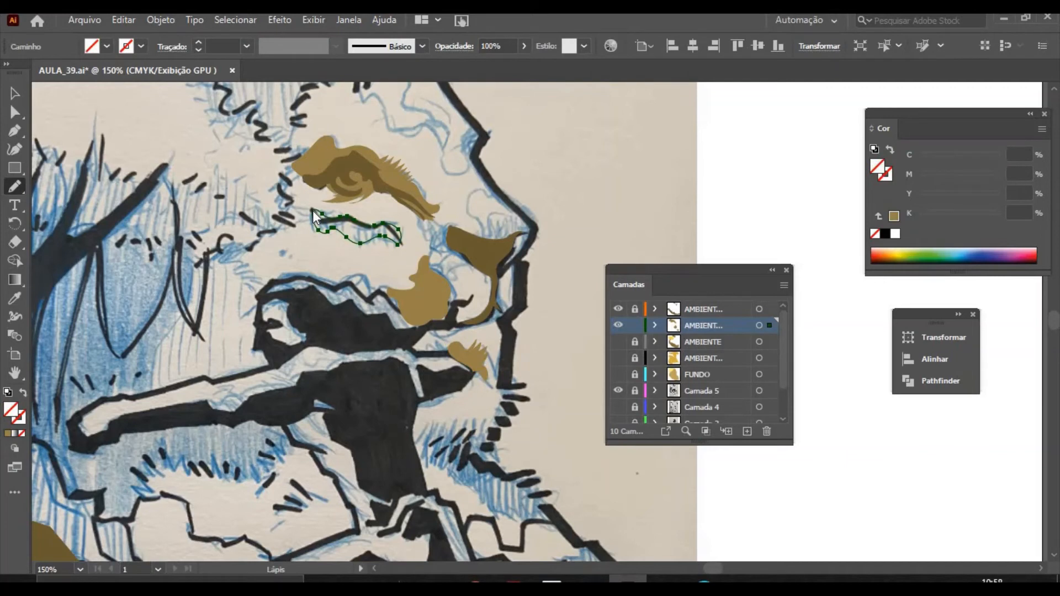
pyautogui.click(8, 434)
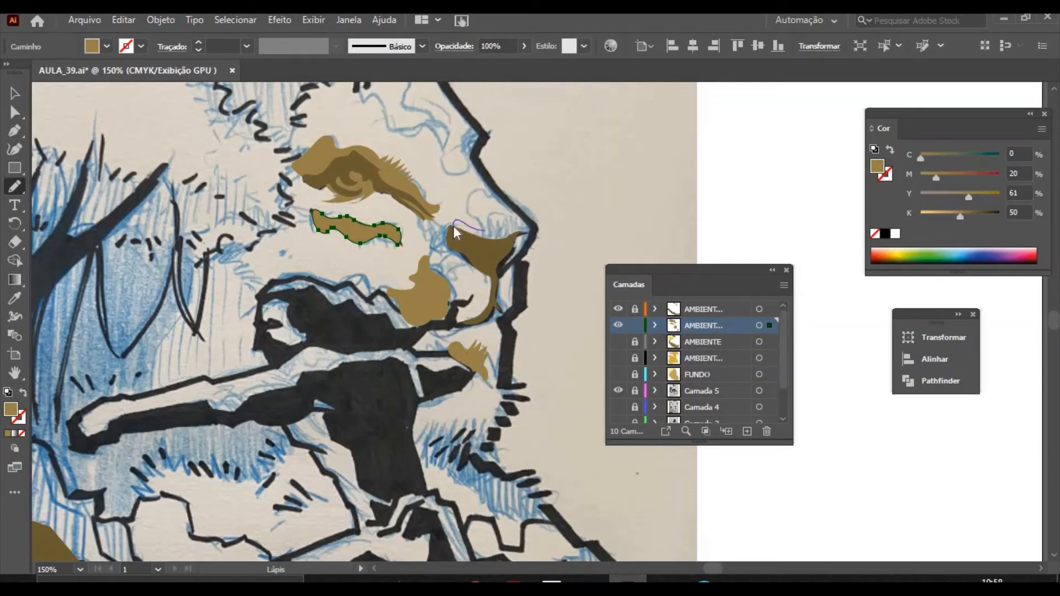
pyautogui.moveTo(483, 229)
pyautogui.mouseDown()
pyautogui.moveTo(487, 200)
pyautogui.moveTo(523, 228)
pyautogui.moveTo(494, 249)
pyautogui.moveTo(453, 226)
pyautogui.mouseUp()
pyautogui.click(22, 433)
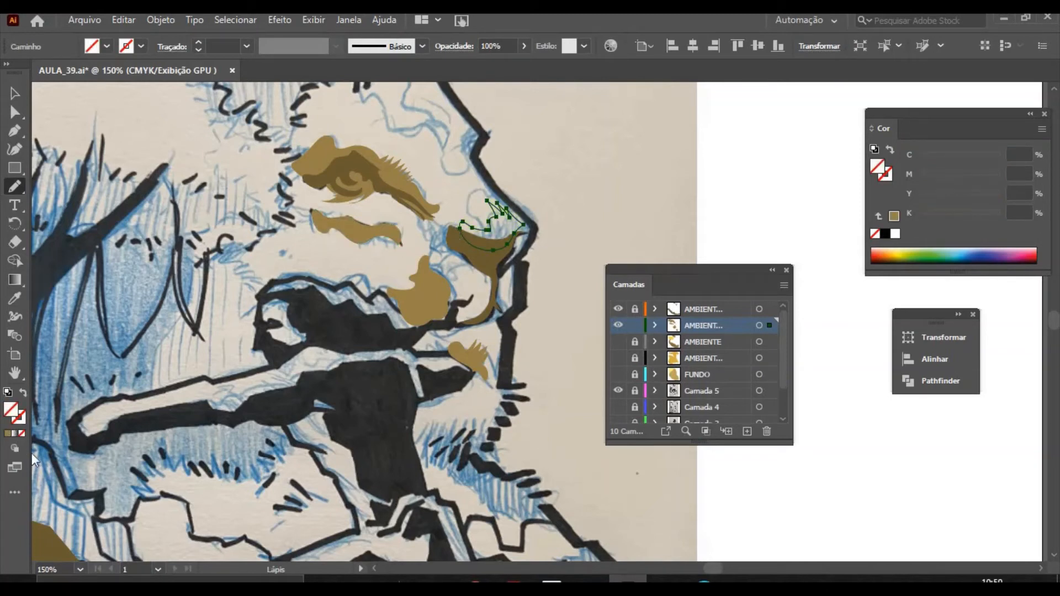
pyautogui.press(',')
pyautogui.click(8, 91)
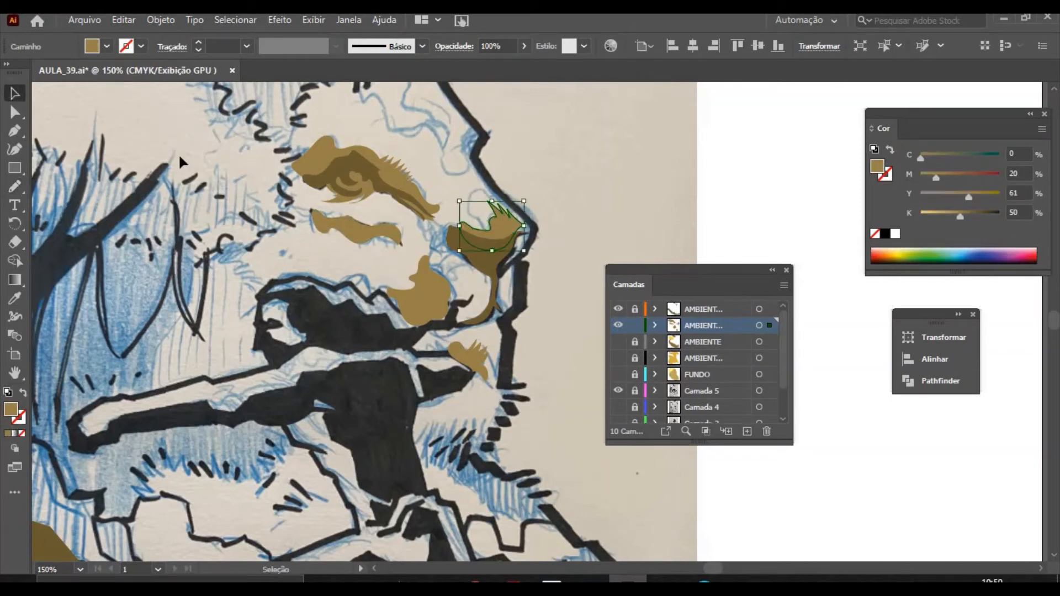
pyautogui.click(219, 277)
# Trace the wavy forehead shadow and the small spot below it with the Pencil tool, fill both with the K 50 brown, and deselect.
pyautogui.hotkey('ctrl', '-')
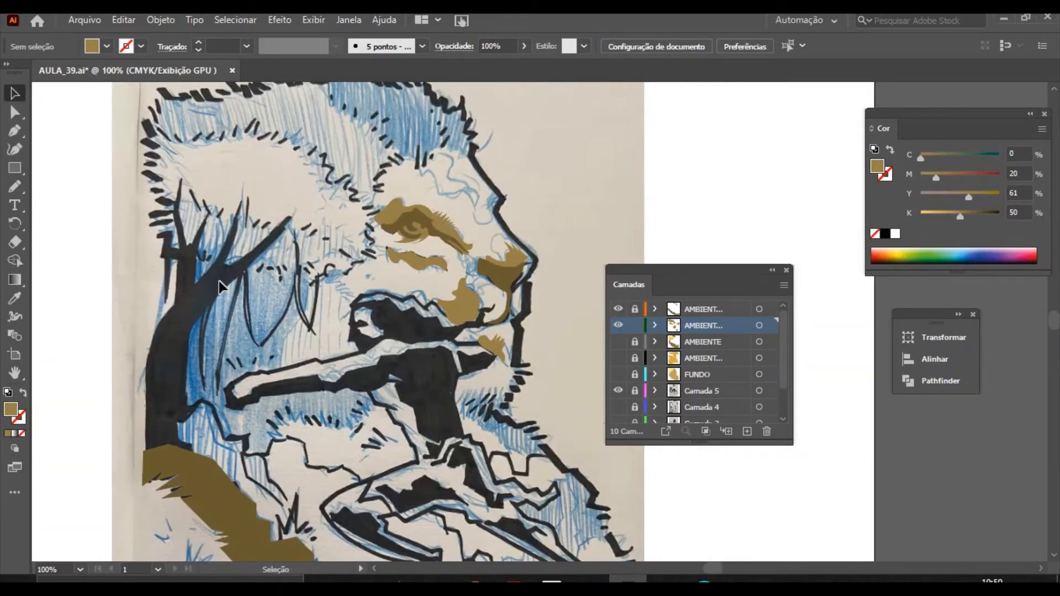
pyautogui.click(13, 187)
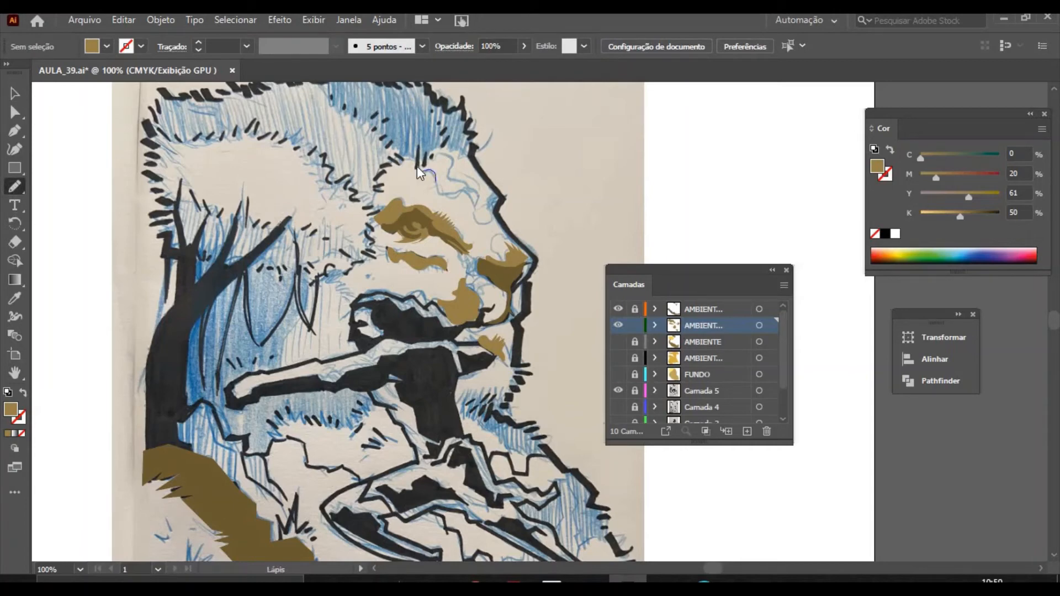
pyautogui.moveTo(446, 191)
pyautogui.mouseDown()
pyautogui.moveTo(474, 210)
pyautogui.moveTo(475, 187)
pyautogui.moveTo(446, 155)
pyautogui.moveTo(423, 161)
pyautogui.mouseUp()
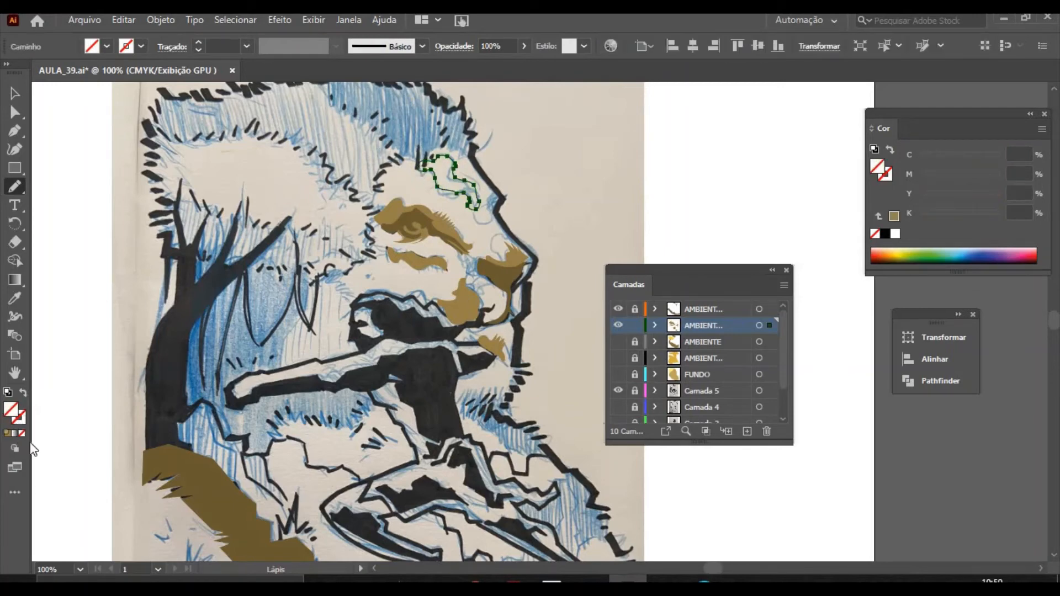
pyautogui.press(',')
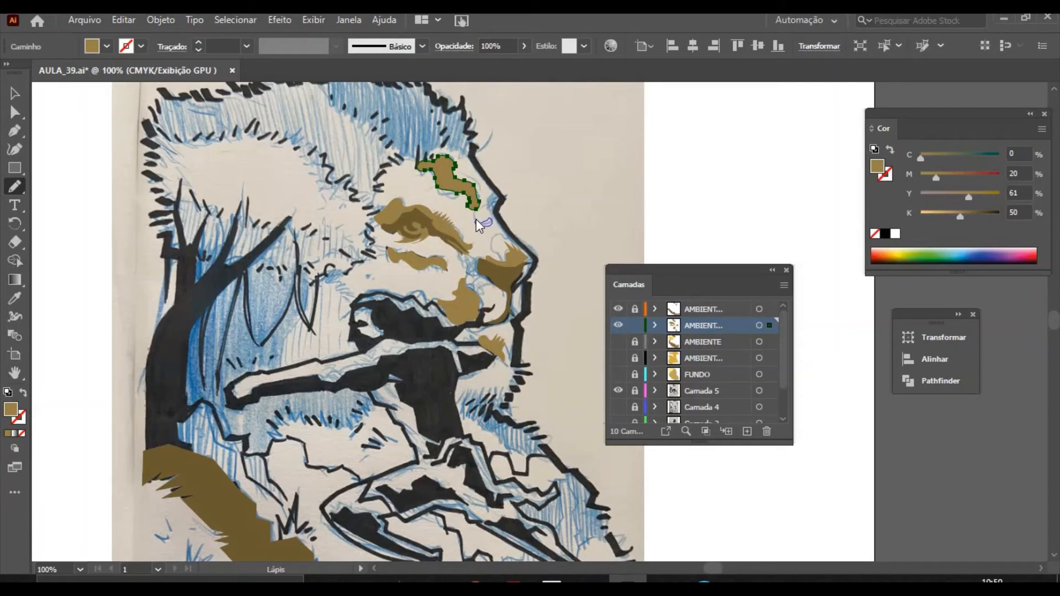
pyautogui.moveTo(477, 219); pyautogui.dragTo(492, 221)
pyautogui.press(',')
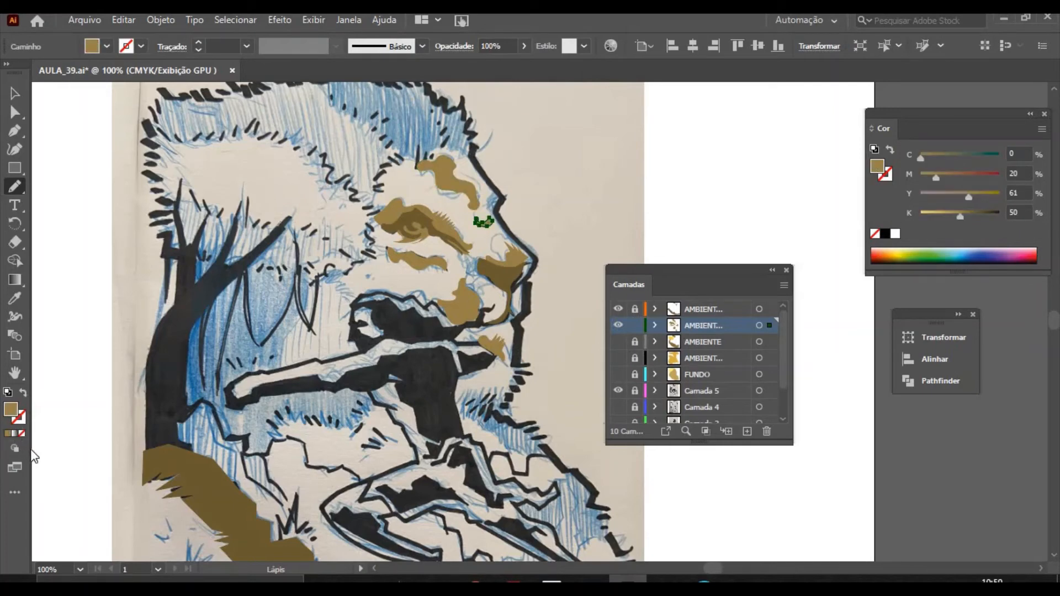
pyautogui.click(14, 93)
pyautogui.click(77, 182)
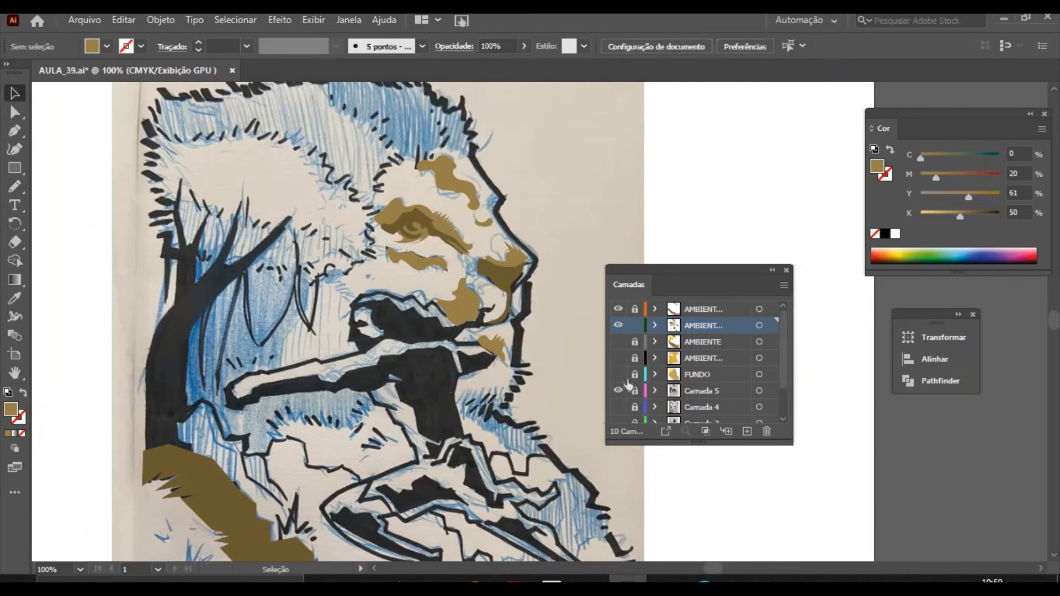
# Show FUNDO, the yellow-shapes layer and AMBIENTE together with the traced facial shadows.
pyautogui.moveTo(619, 376); pyautogui.dragTo(619, 342)
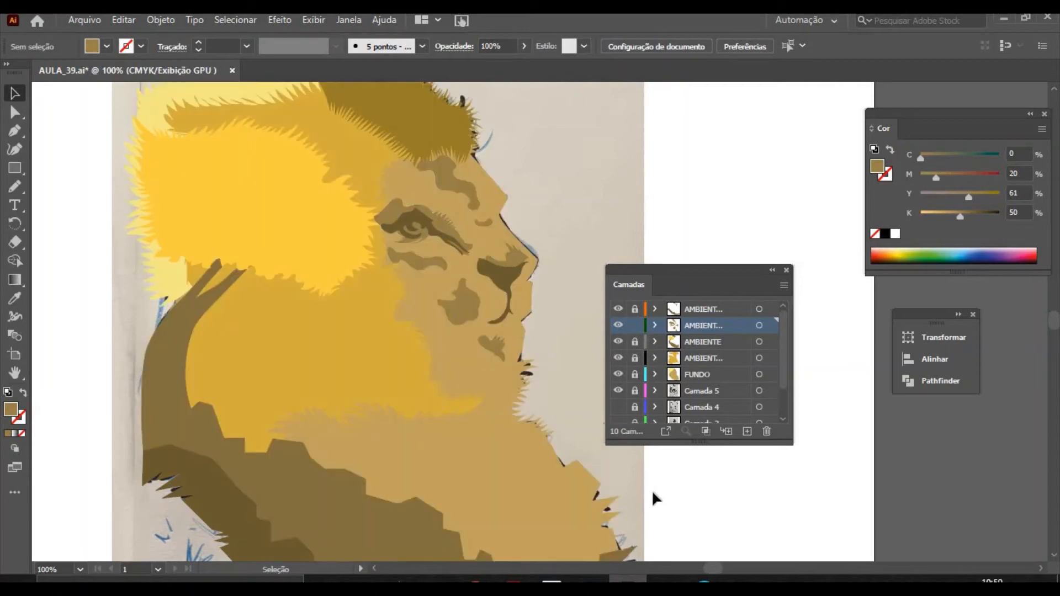
# Hide the scanned sketch layer Camada 5 and examine the coloured lion on its own.
pyautogui.click(619, 391)
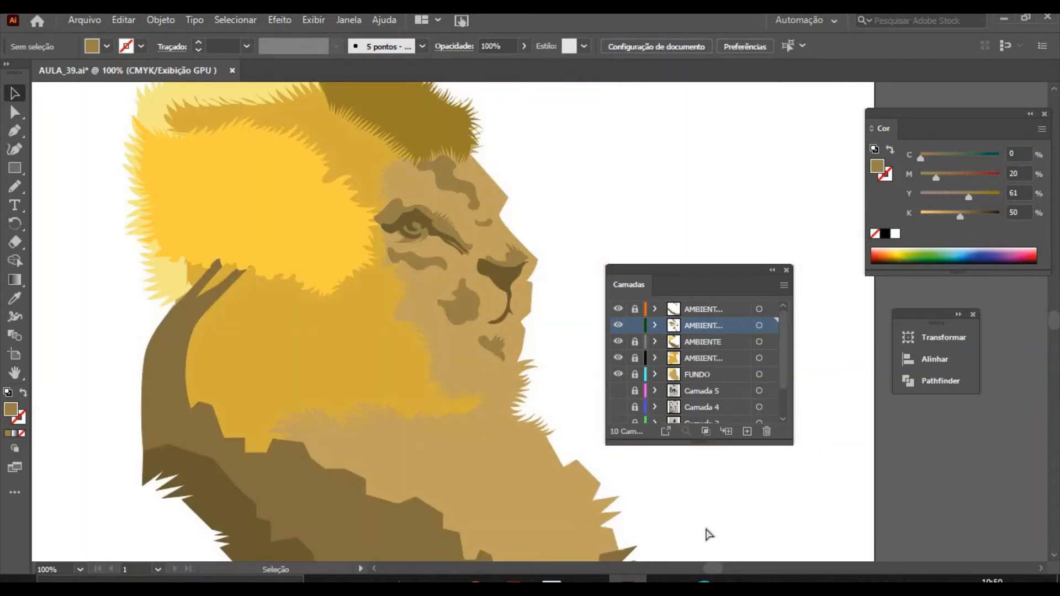
pyautogui.hotkey('ctrl', '-')
pyautogui.hotkey('ctrl', '-')
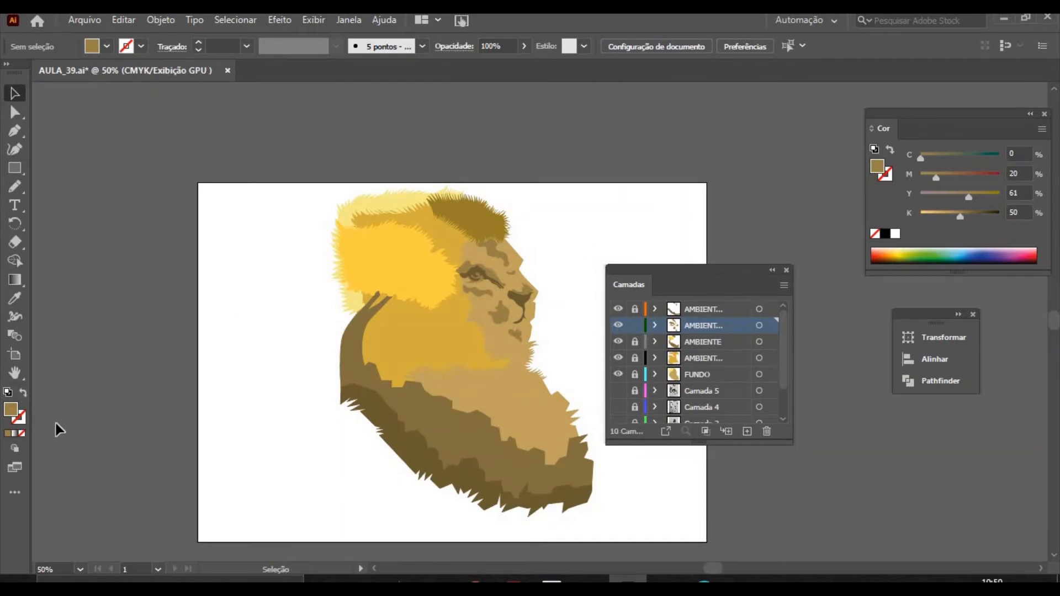
# Draw an oval over the lion's eyeball with the Pencil tool, fill it with light tan at K 17, and deselect.
pyautogui.press('z')
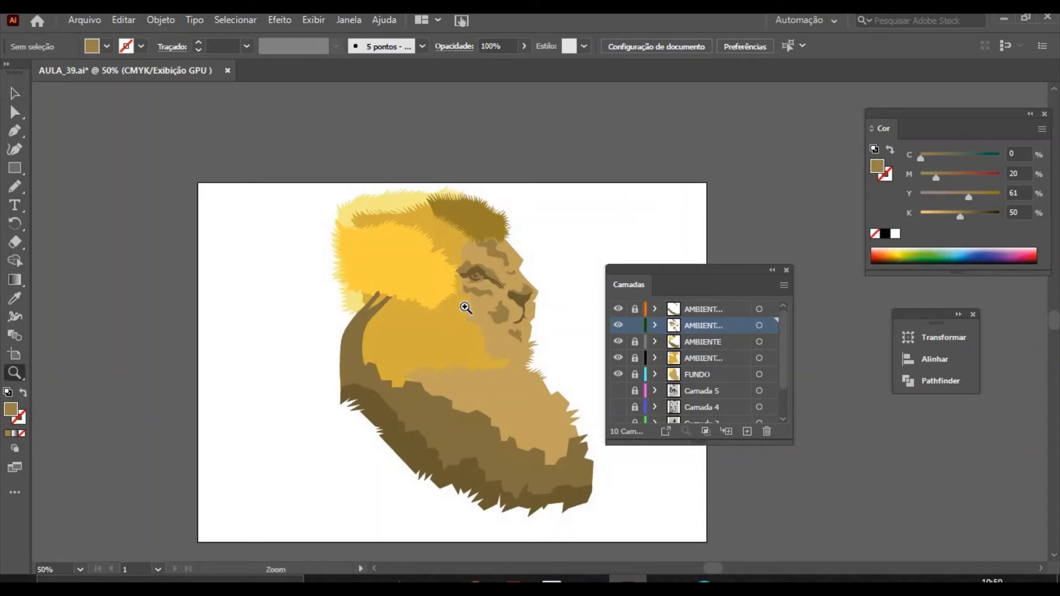
pyautogui.click(480, 280)
pyautogui.click(554, 332)
pyautogui.click(542, 323)
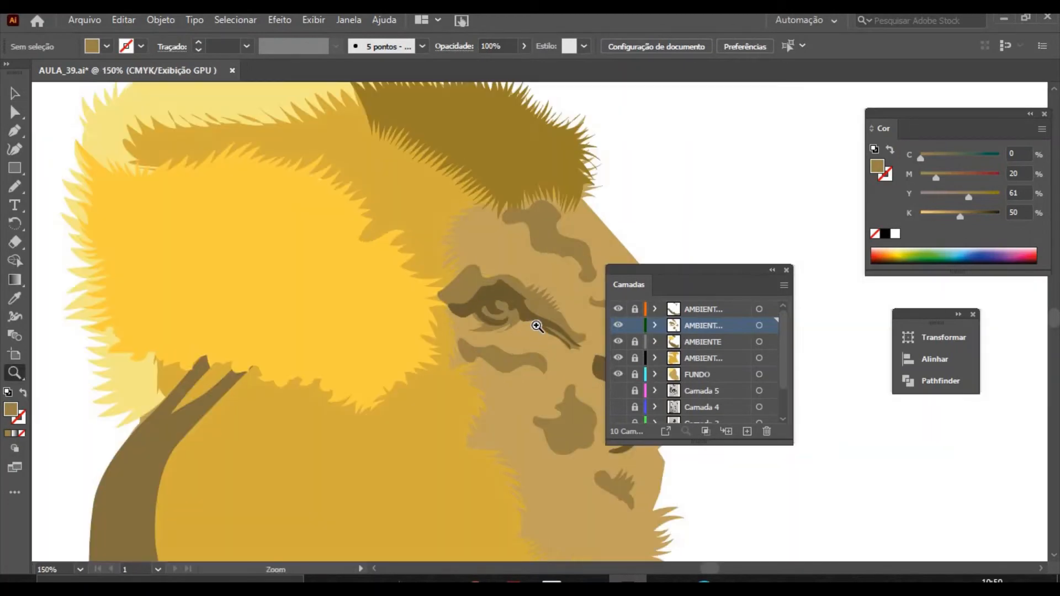
pyautogui.click(538, 324)
pyautogui.click(544, 322)
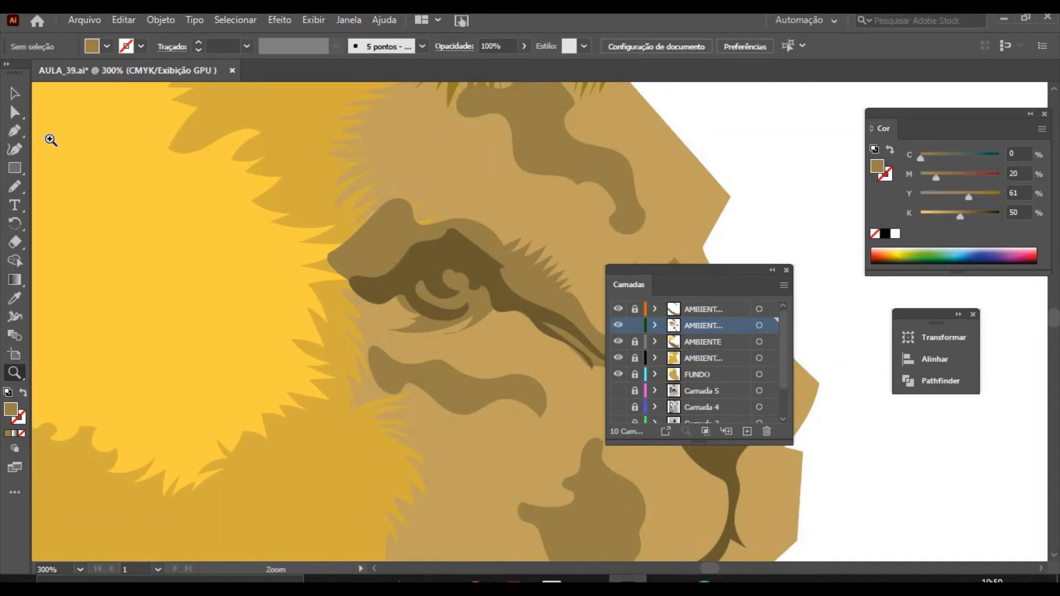
pyautogui.click(15, 186)
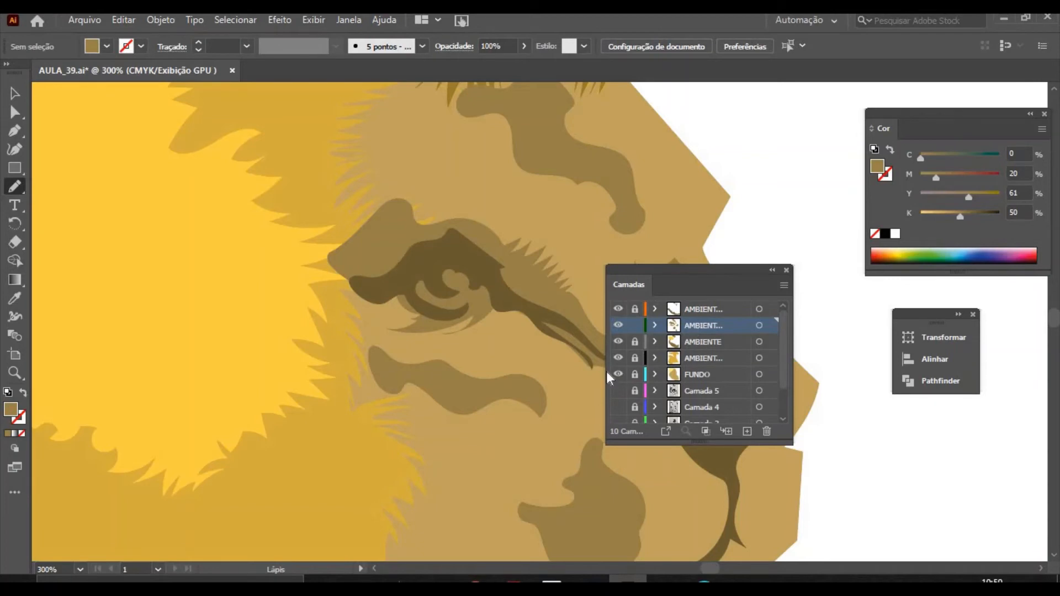
pyautogui.moveTo(406, 285)
pyautogui.mouseDown()
pyautogui.moveTo(447, 313)
pyautogui.moveTo(479, 299)
pyautogui.moveTo(460, 259)
pyautogui.moveTo(419, 267)
pyautogui.mouseUp()
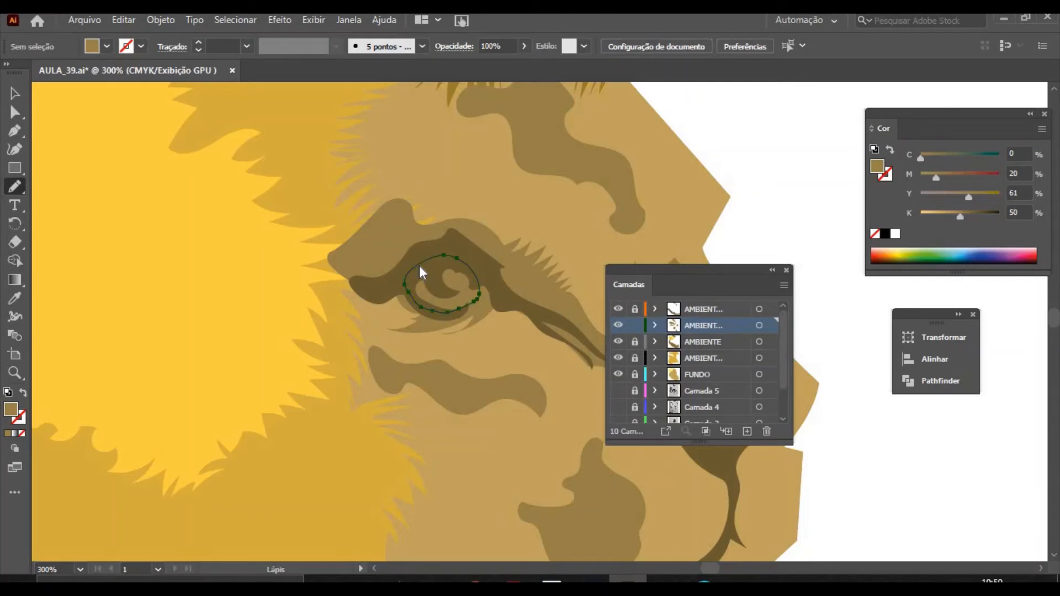
pyautogui.click(9, 434)
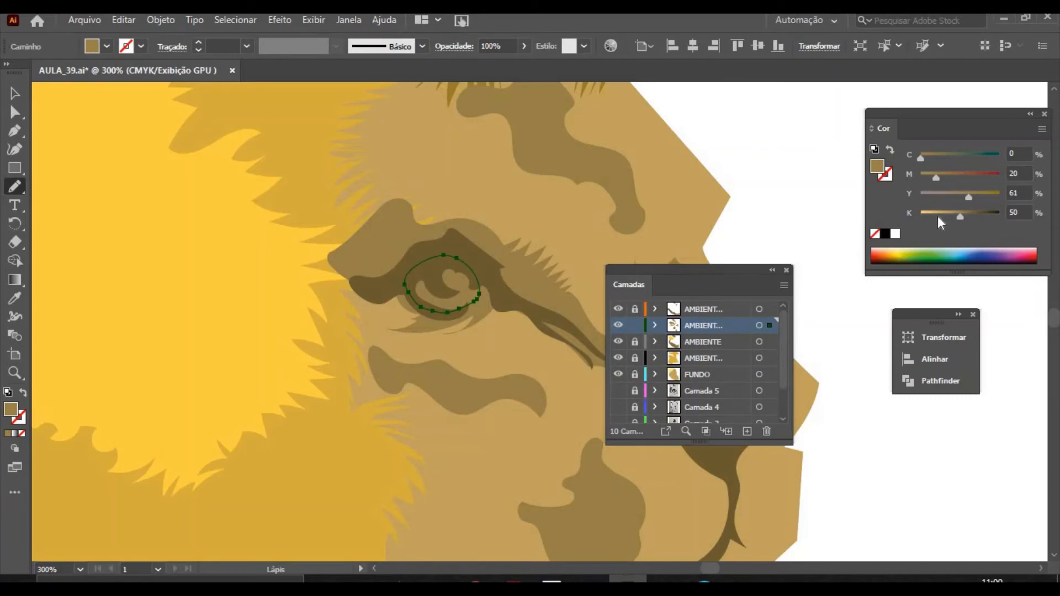
pyautogui.moveTo(938, 214); pyautogui.dragTo(932, 214)
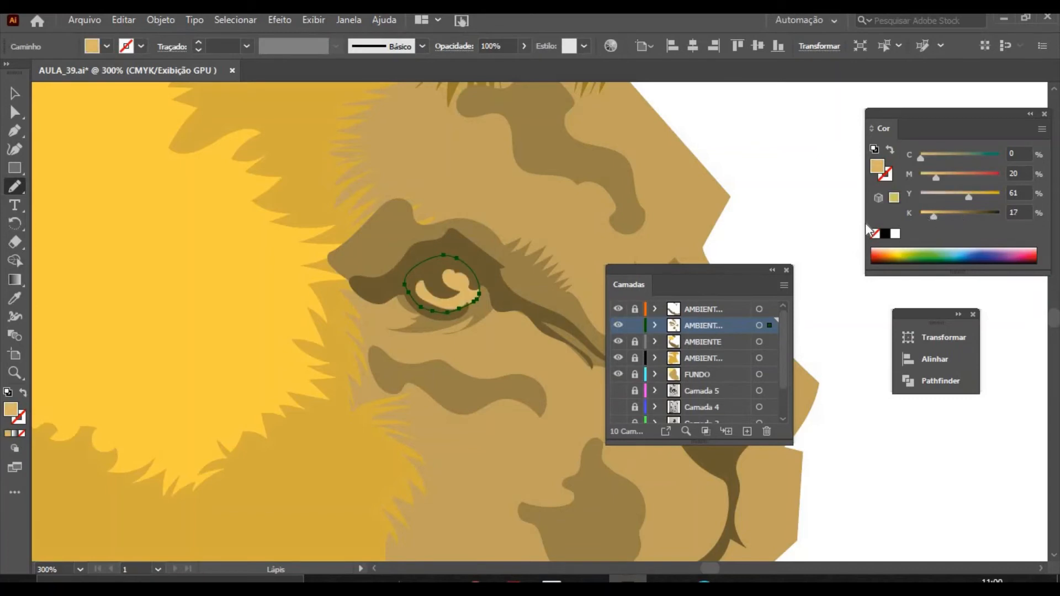
pyautogui.click(16, 96)
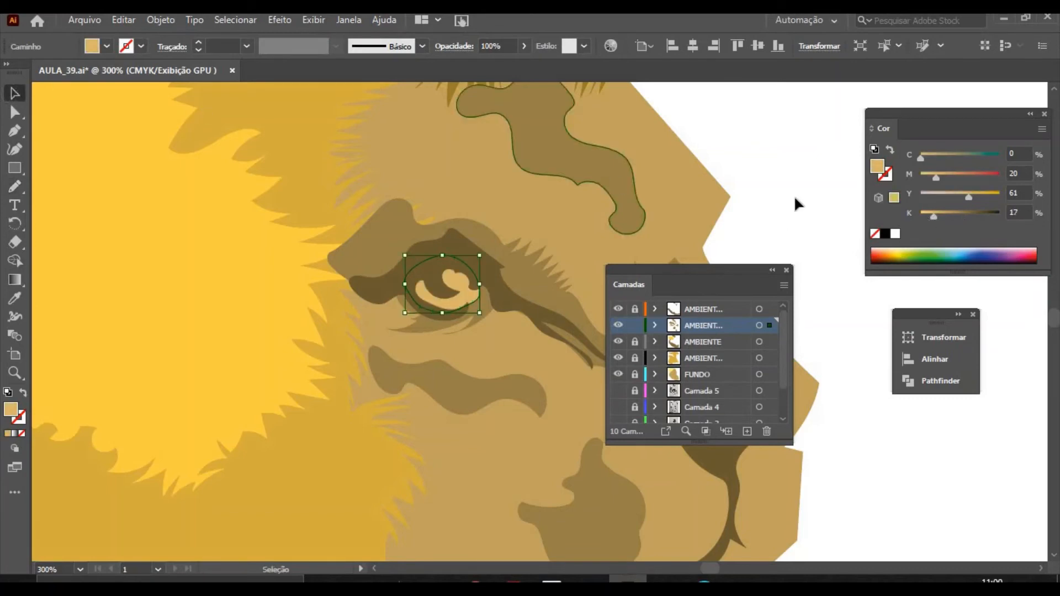
pyautogui.click(820, 286)
pyautogui.hotkey('ctrl', '1')
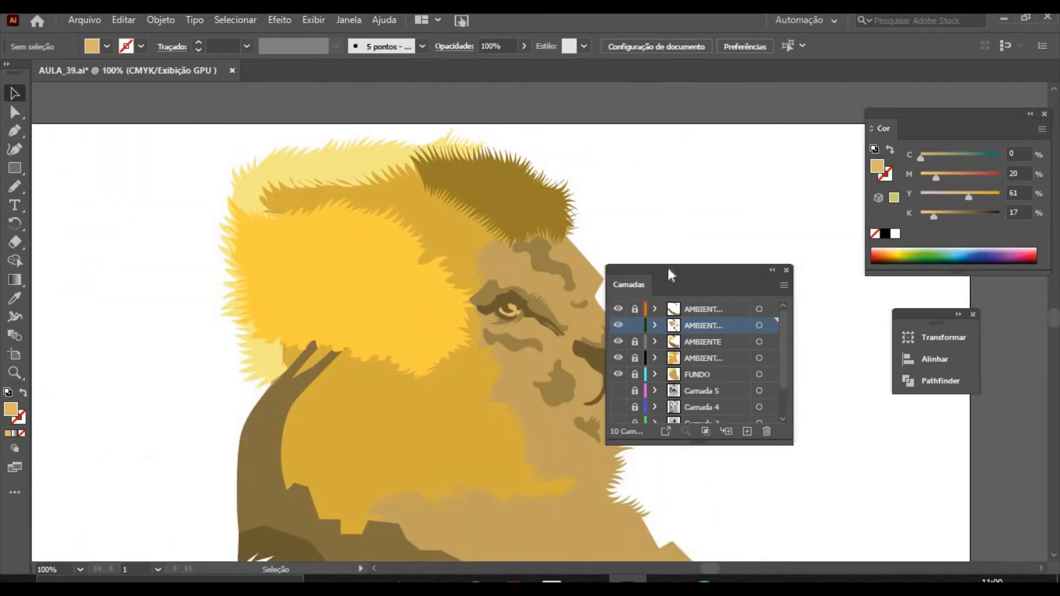
# Move the layer list clear of the lion's face and lock the facial-shadows layer.
pyautogui.moveTo(669, 268); pyautogui.dragTo(124, 309)
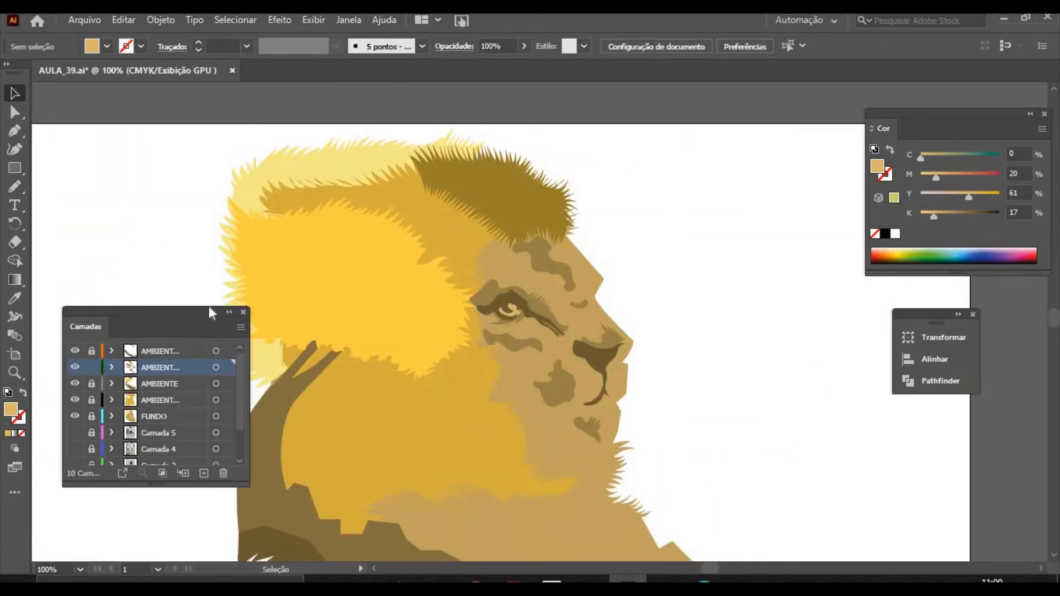
pyautogui.hotkey('ctrl', '-')
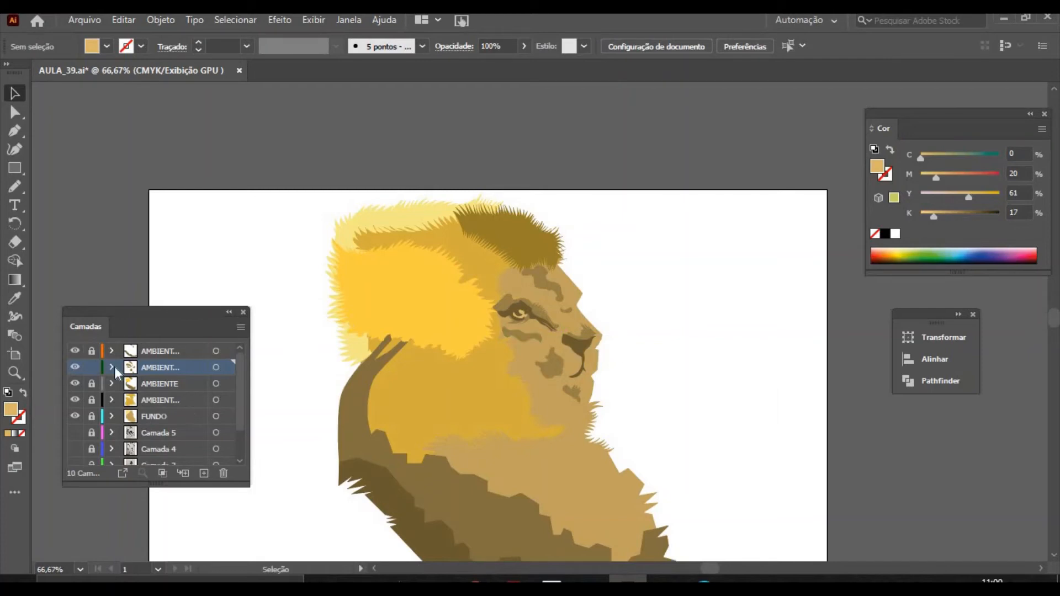
pyautogui.click(91, 368)
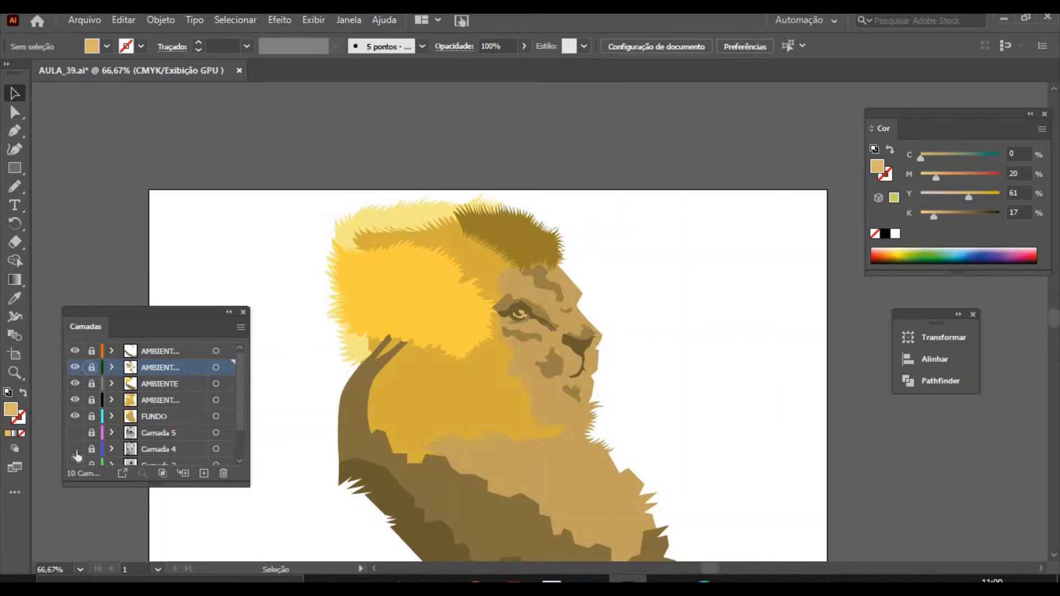
# Hide FUNDO and all the AMBIENTE layers, and show only the scanned sketch on Camada 5 in colour preview.
pyautogui.click(75, 416)
pyautogui.click(75, 384)
pyautogui.click(75, 400)
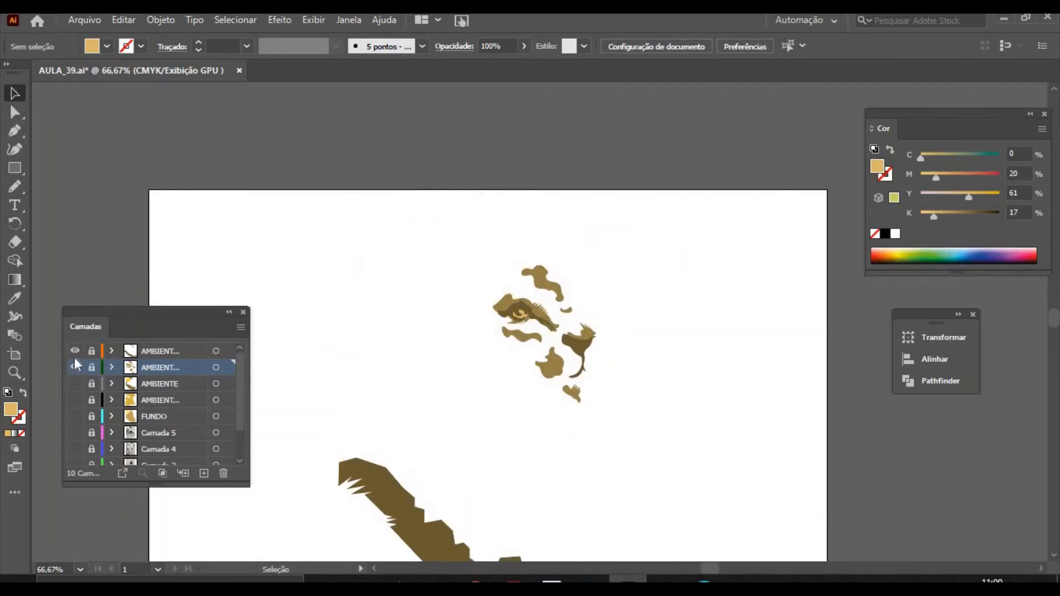
pyautogui.click(74, 367)
pyautogui.click(75, 351)
pyautogui.hotkey('ctrl', 'y')
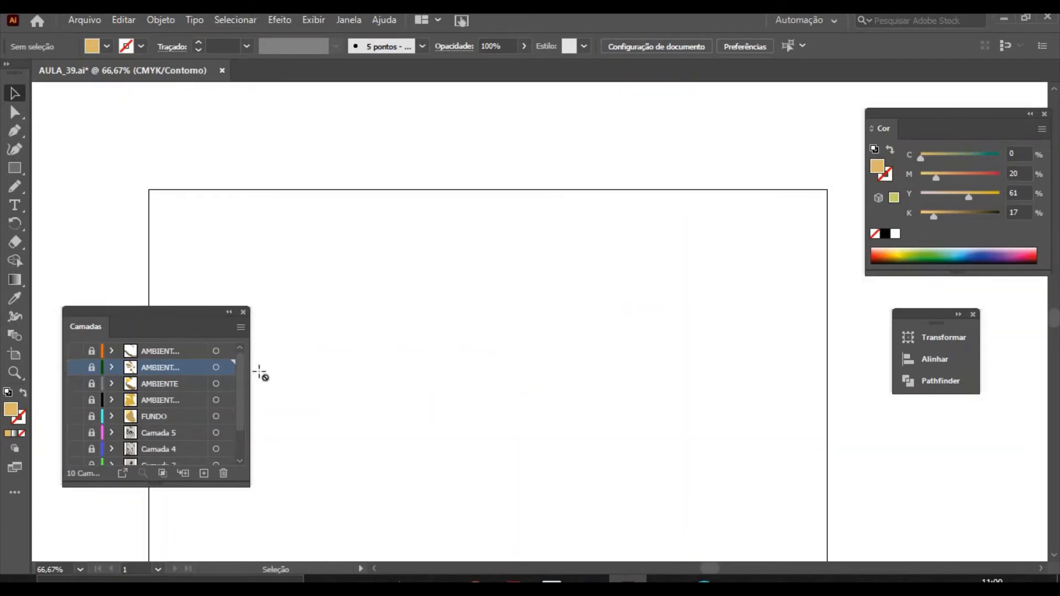
pyautogui.hotkey('ctrl', '-')
pyautogui.hotkey('ctrl', '-')
pyautogui.press('z')
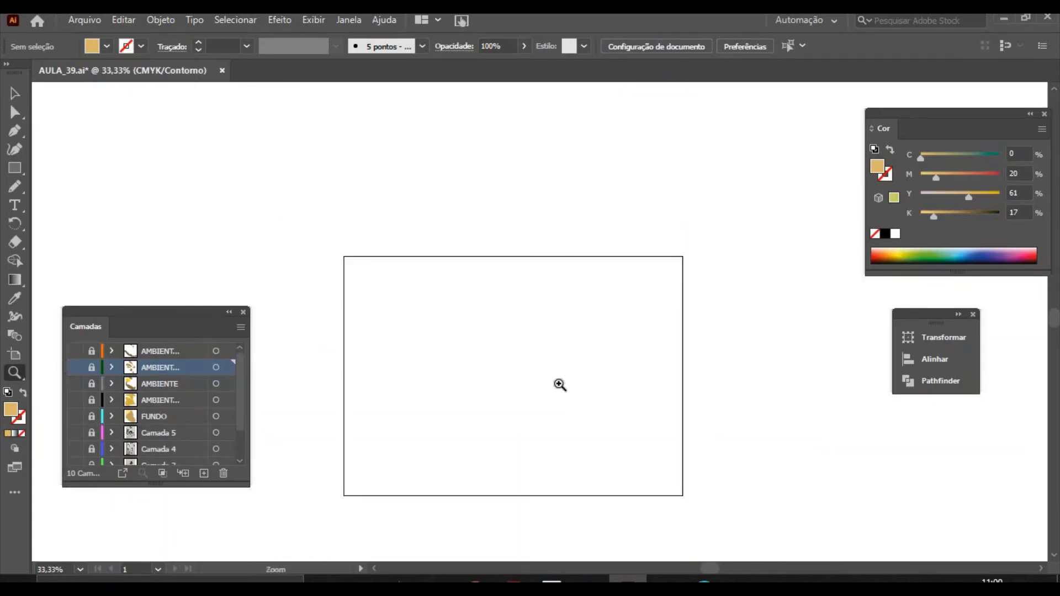
pyautogui.click(529, 417)
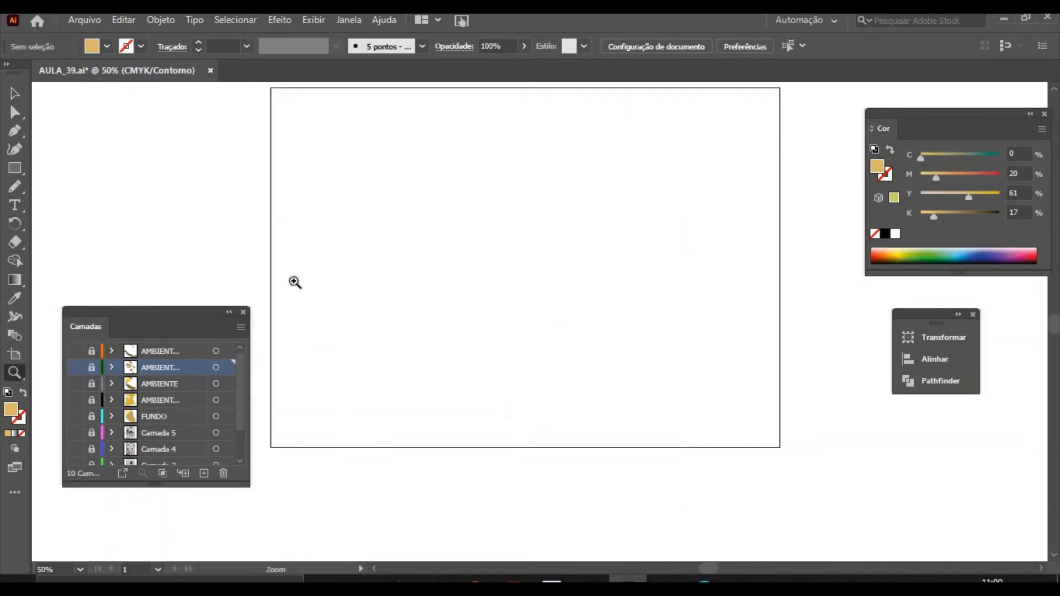
pyautogui.click(75, 433)
pyautogui.hotkey('ctrl', 'y')
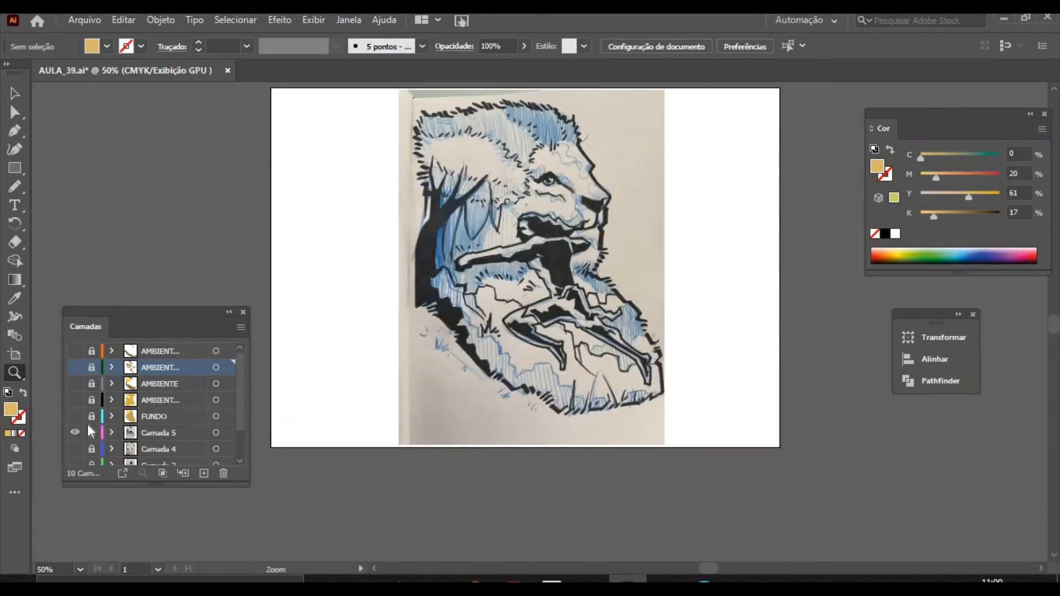
# Show FUNDO, the yellow shapes, AMBIENTE, the darkest-brown layer and the facial shadows one by one to review the colour build-up.
pyautogui.click(75, 416)
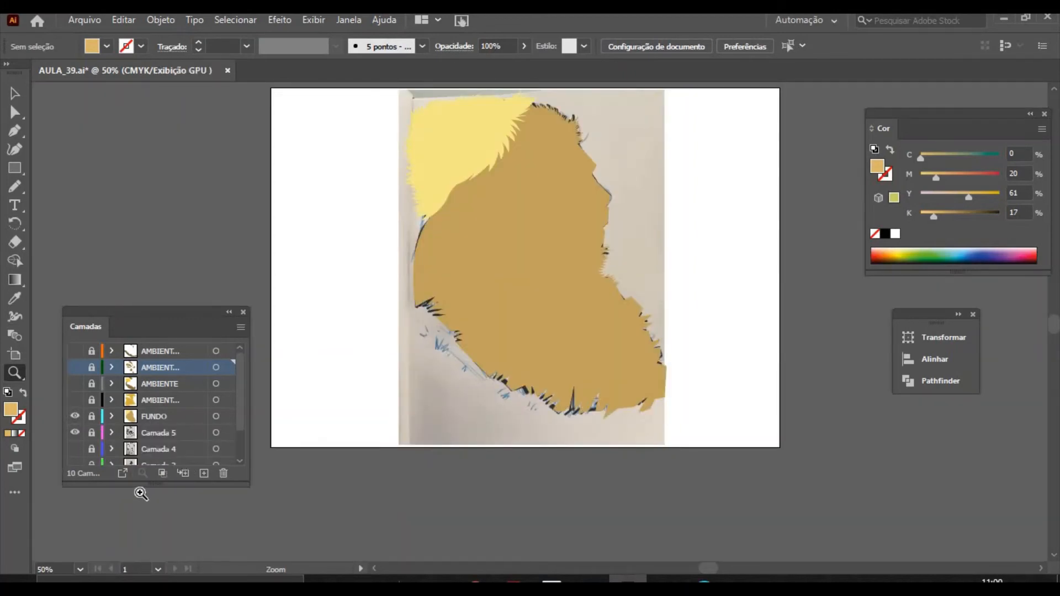
pyautogui.click(76, 400)
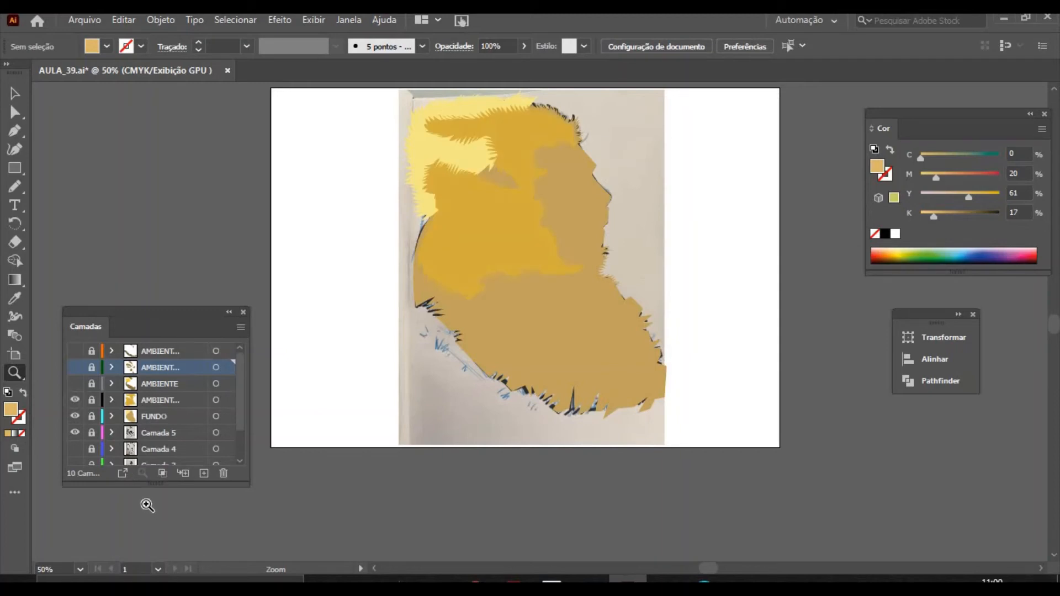
pyautogui.click(76, 385)
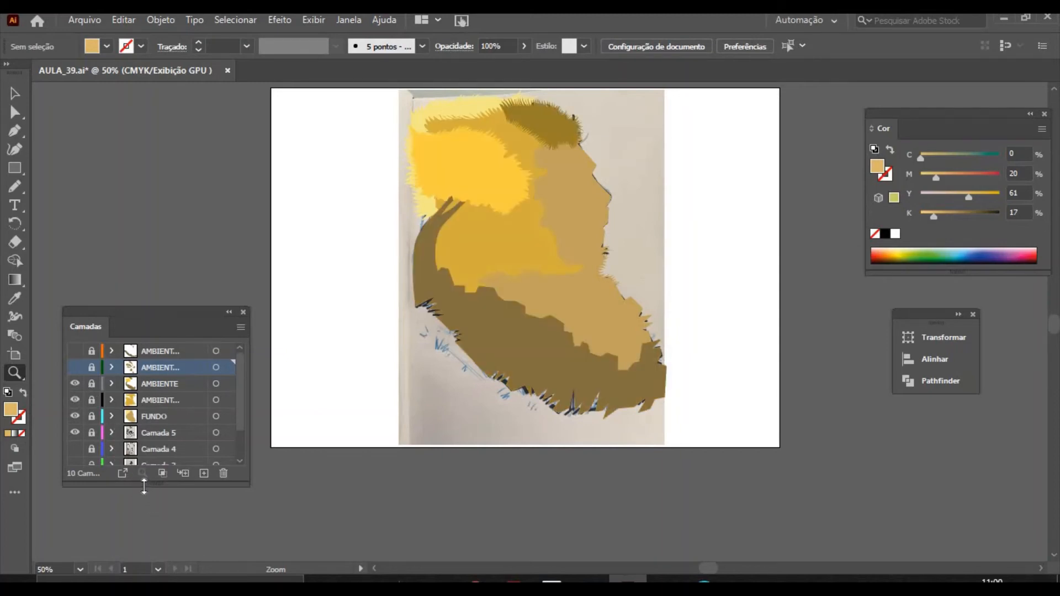
pyautogui.click(76, 353)
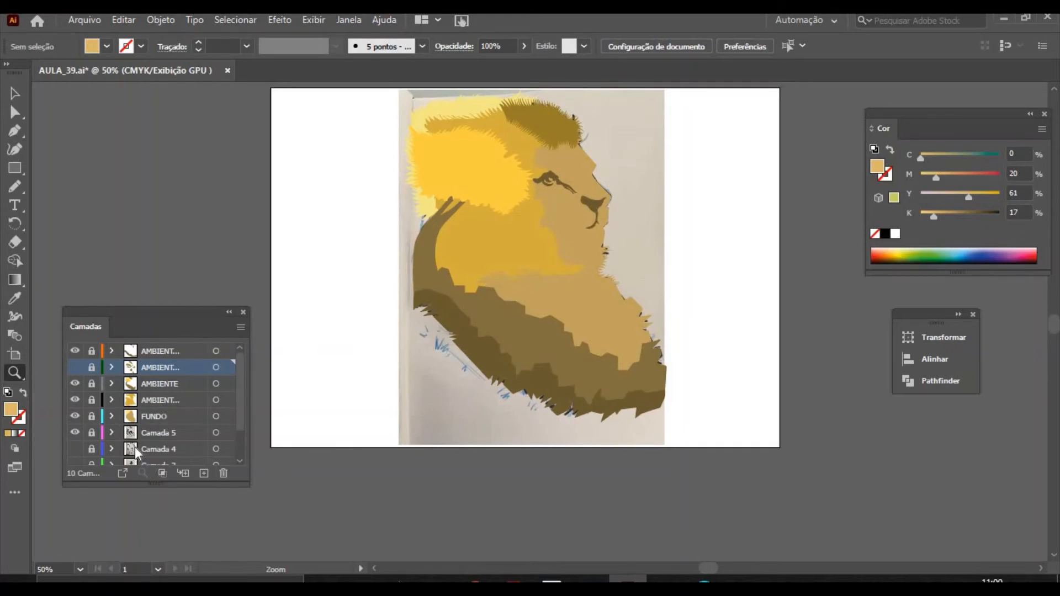
pyautogui.click(76, 368)
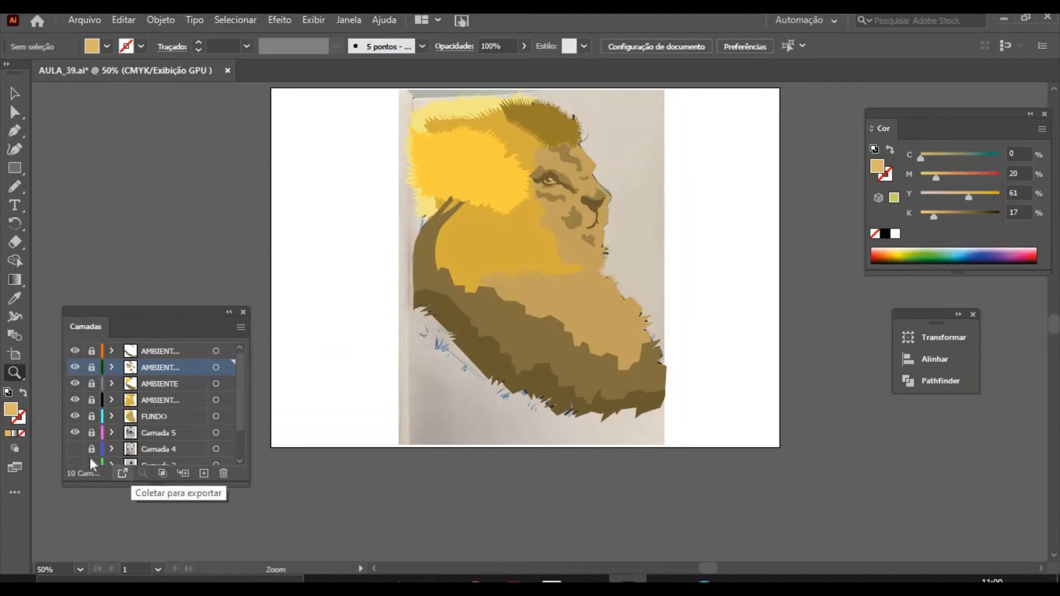
# Hide FUNDO and all the AMBIENTE layers again to study the bare sketch.
pyautogui.click(75, 416)
pyautogui.click(76, 399)
pyautogui.click(75, 384)
pyautogui.click(75, 367)
pyautogui.click(75, 351)
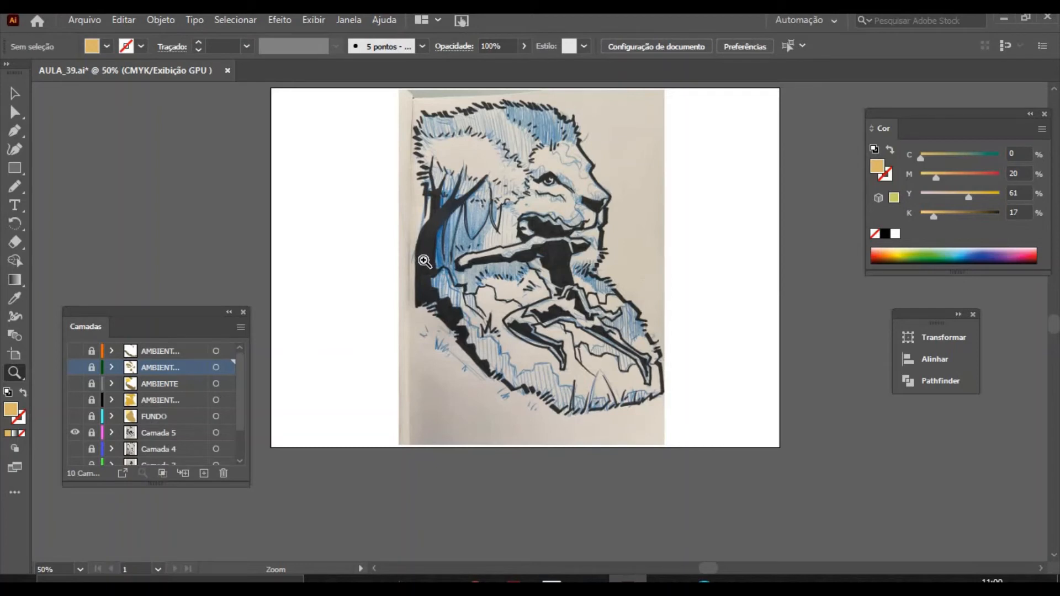
# Show the darkest-brown layer, the facial-shadows layer and AMBIENTE over the sketch.
pyautogui.click(75, 351)
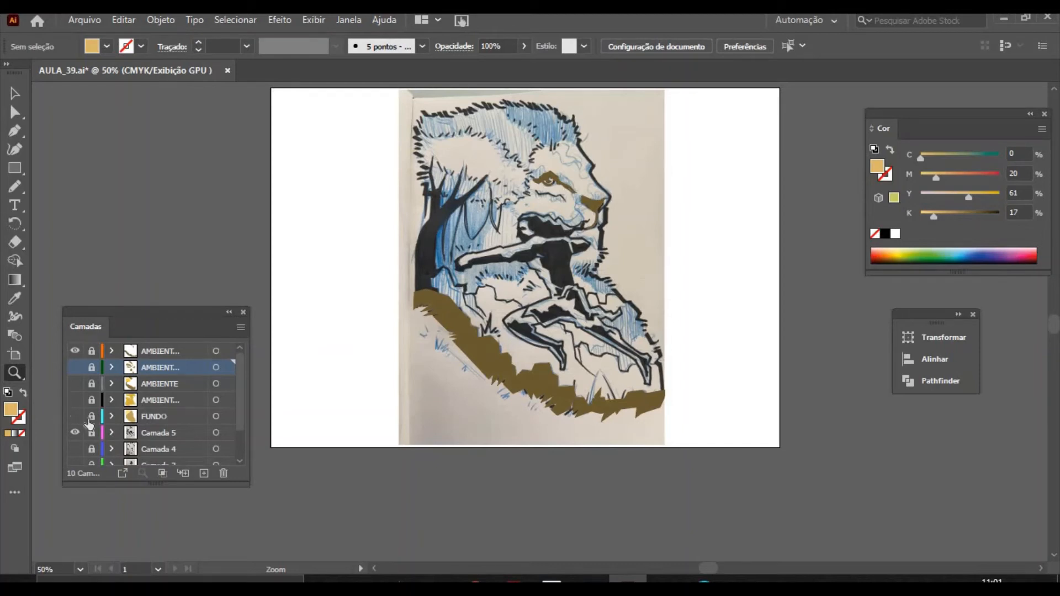
pyautogui.click(75, 371)
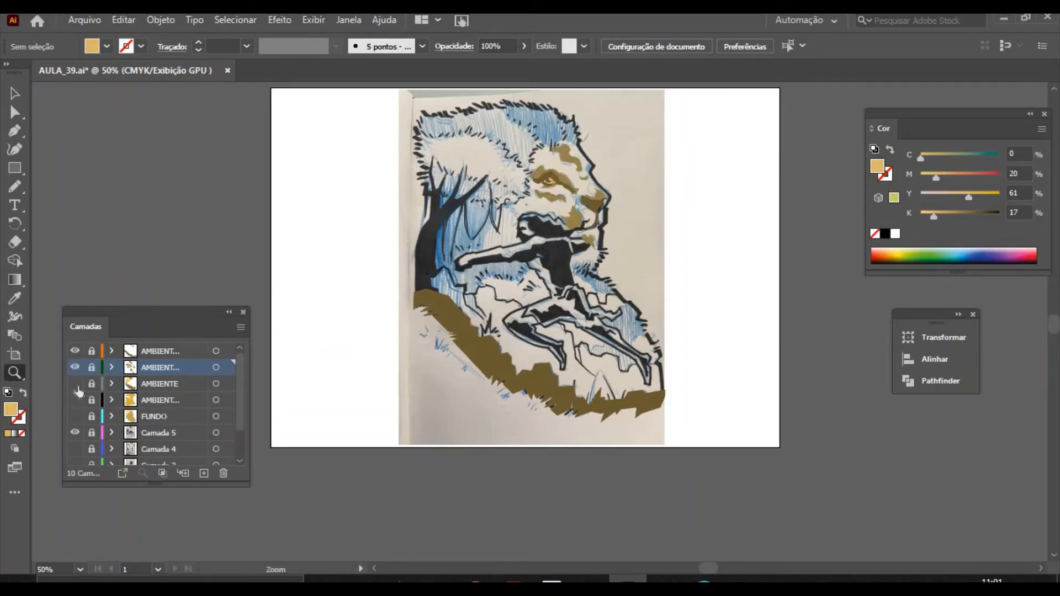
pyautogui.click(75, 385)
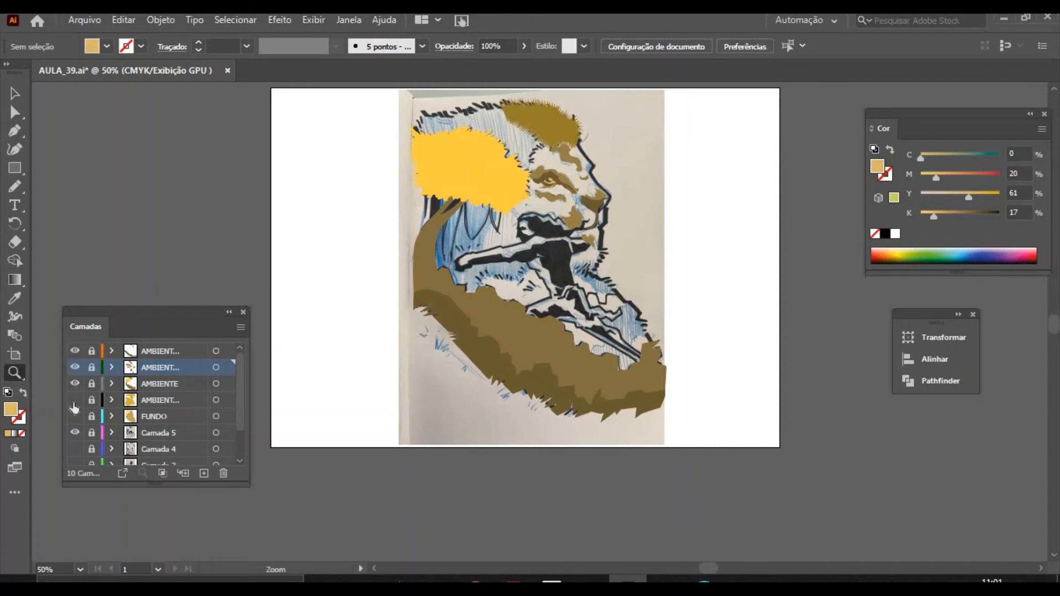
# Toggle the yellow-shapes layer and FUNDO on and off to compare their coverage of the sketch, leaving both hidden.
pyautogui.click(75, 400)
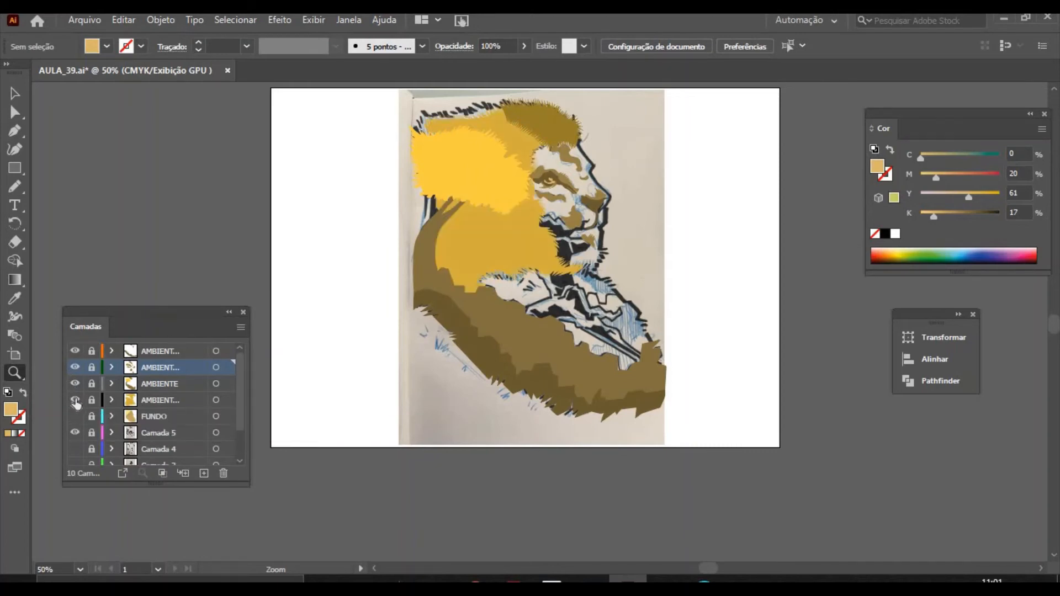
pyautogui.click(75, 401)
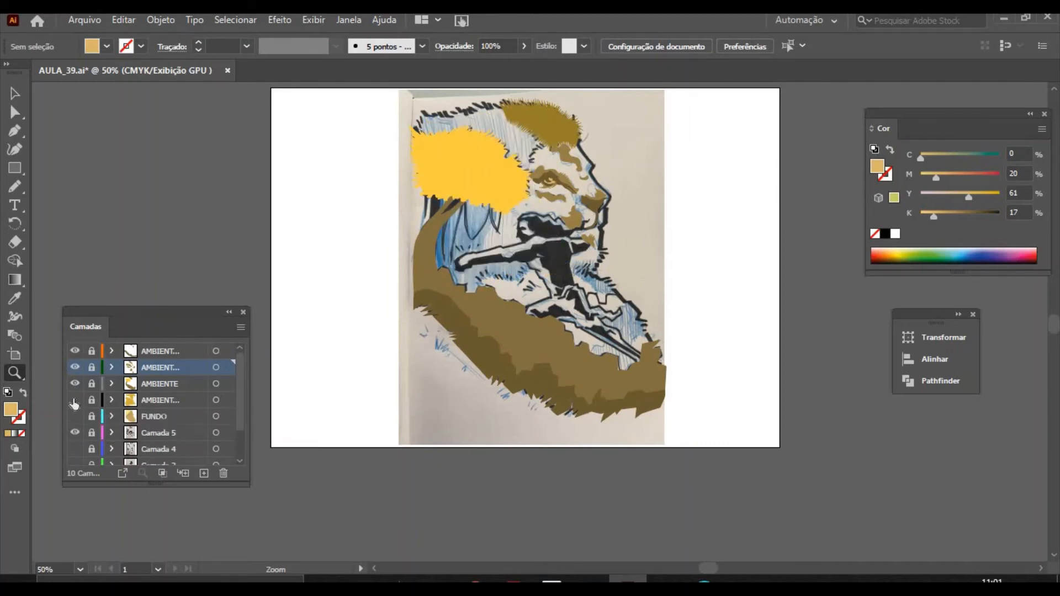
pyautogui.click(74, 402)
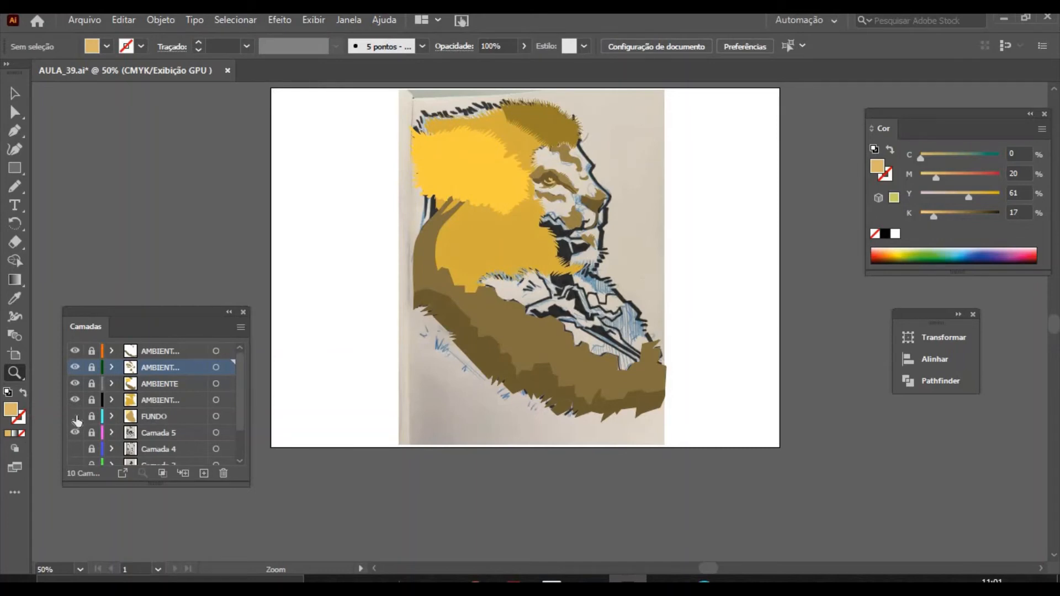
pyautogui.click(75, 417)
pyautogui.click(75, 418)
pyautogui.click(75, 403)
pyautogui.click(75, 401)
pyautogui.click(75, 401)
# Create a new layer directly above the yellow-shapes layer and name it AMBIENTE_C.
pyautogui.click(160, 400)
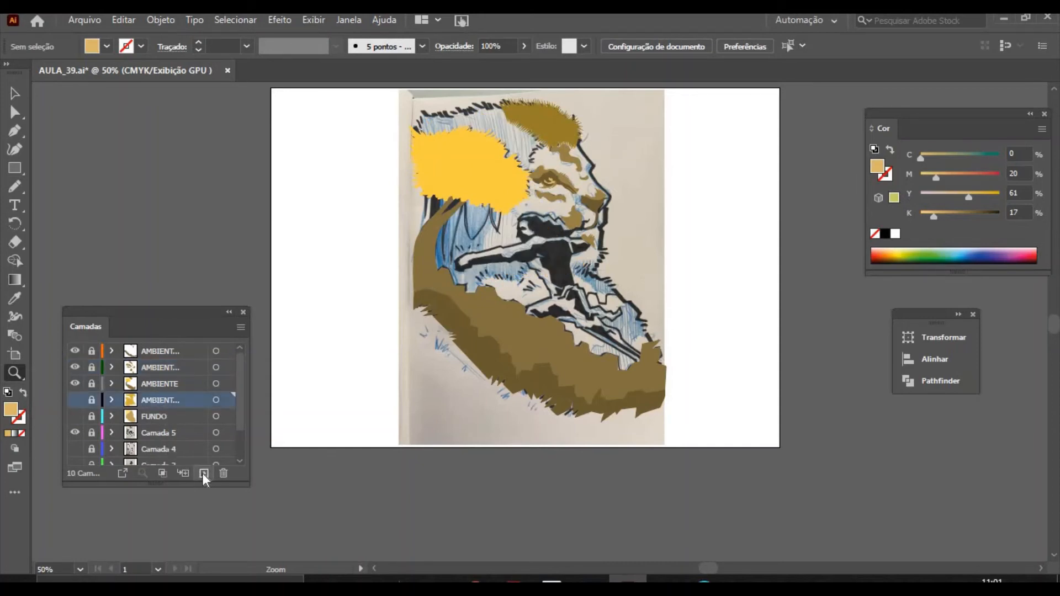
pyautogui.click(204, 473)
pyautogui.doubleClick(169, 401)
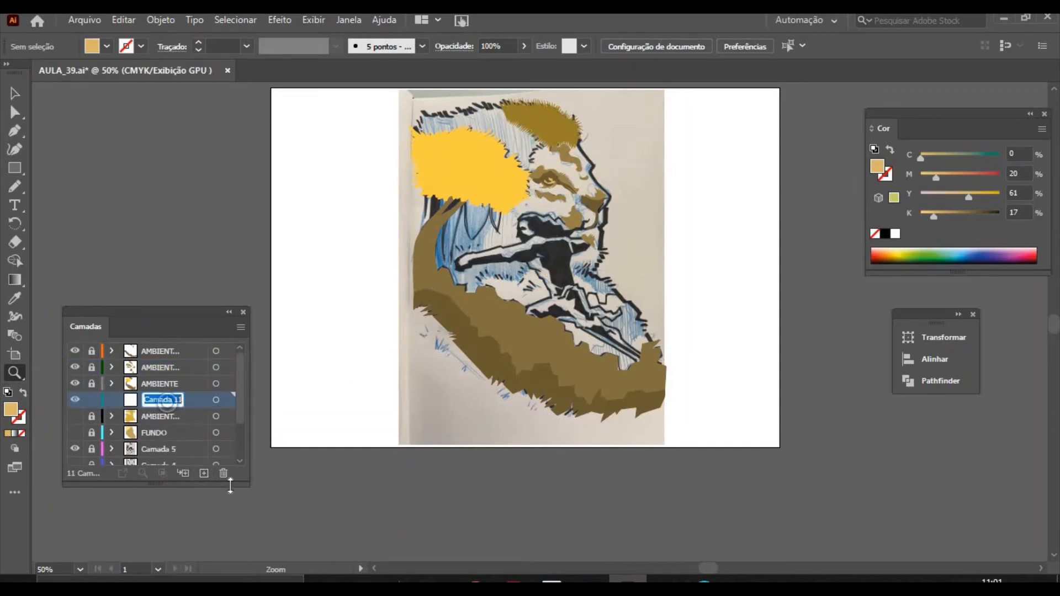
pyautogui.write('AMBIENTE')
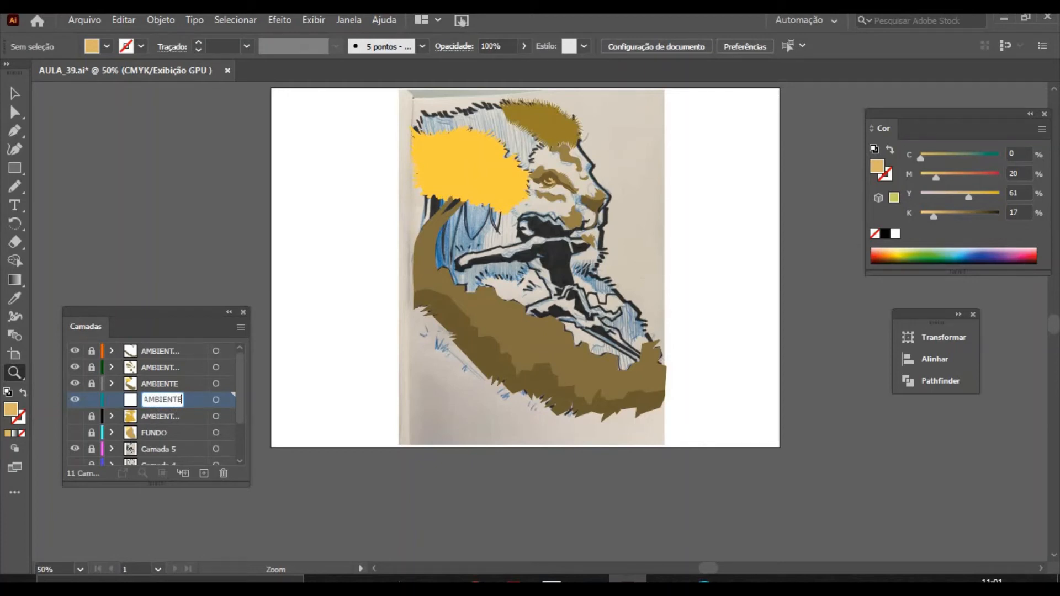
pyautogui.write('C')
pyautogui.press('BackSpace')
pyautogui.write('_C')
pyautogui.press('Return')
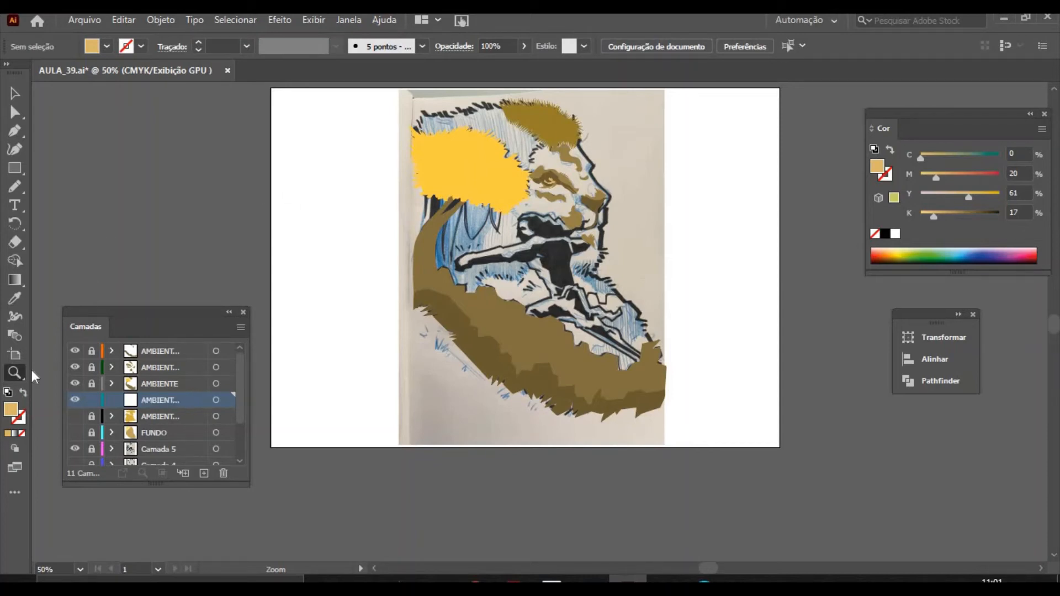
# Sample the golden yellow from the shape around the tree as the fill colour, leaving the yellow-shapes layer hidden.
pyautogui.click(490, 258)
pyautogui.click(614, 364)
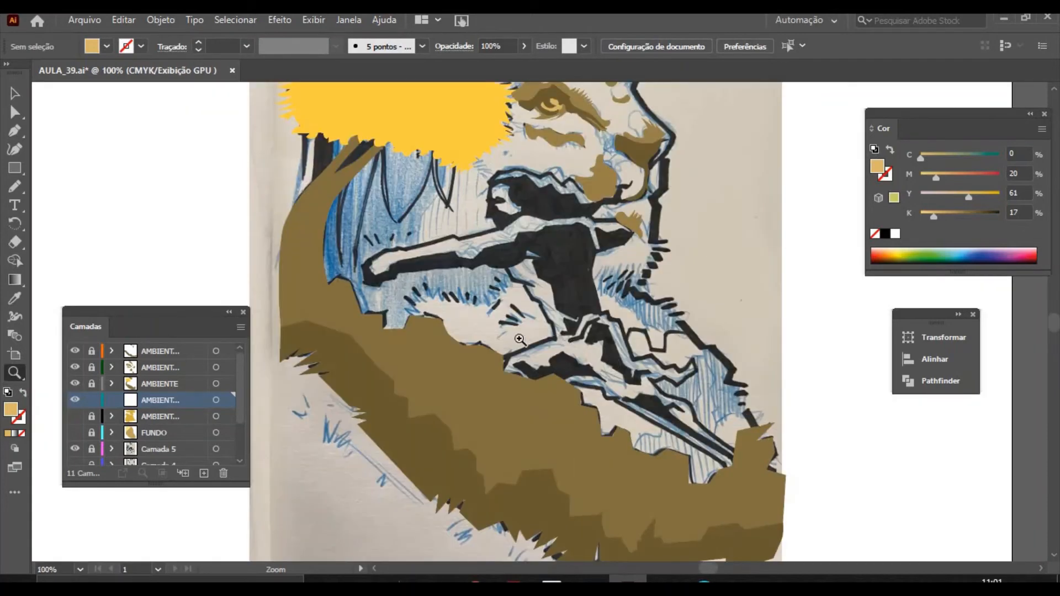
pyautogui.click(74, 417)
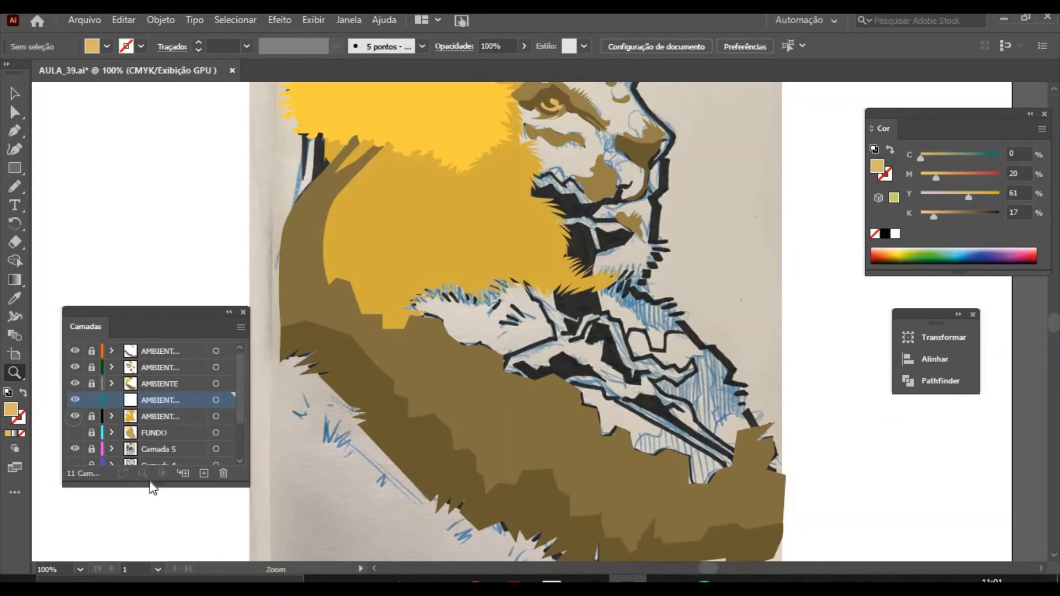
pyautogui.click(15, 299)
pyautogui.click(389, 228)
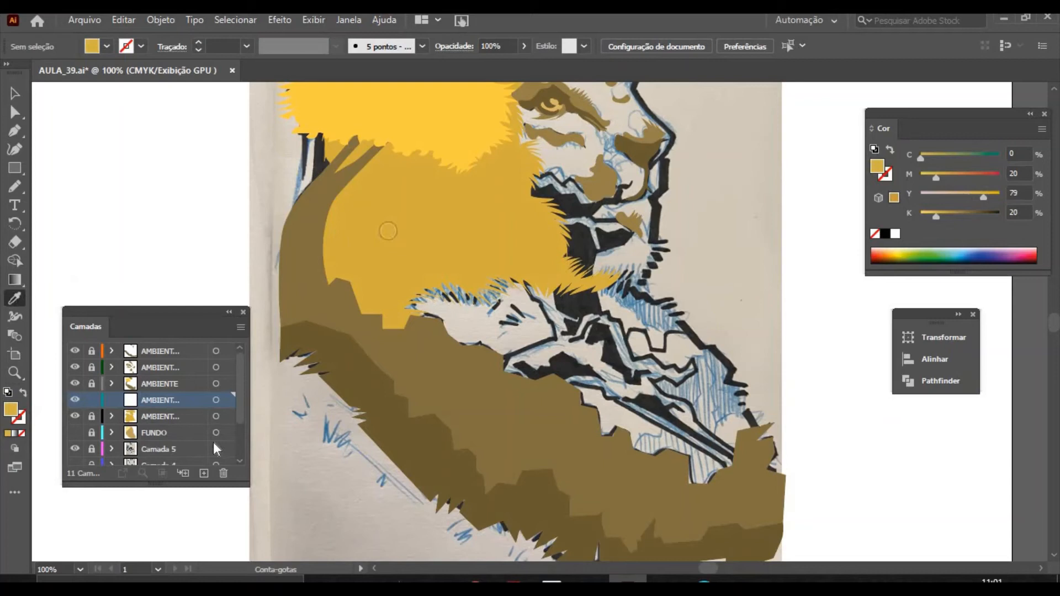
pyautogui.click(75, 401)
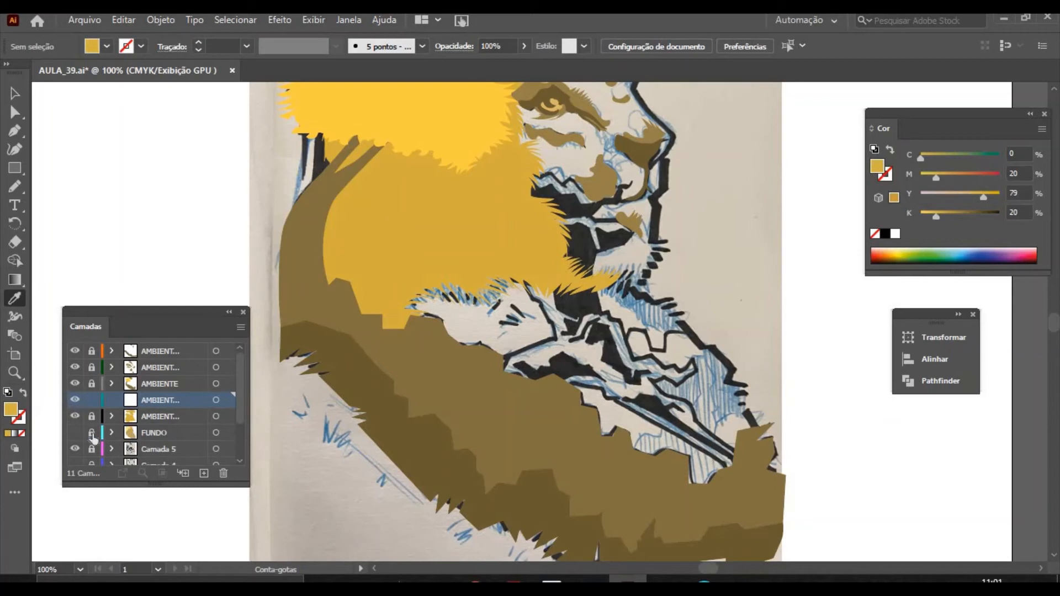
pyautogui.click(75, 400)
pyautogui.click(75, 417)
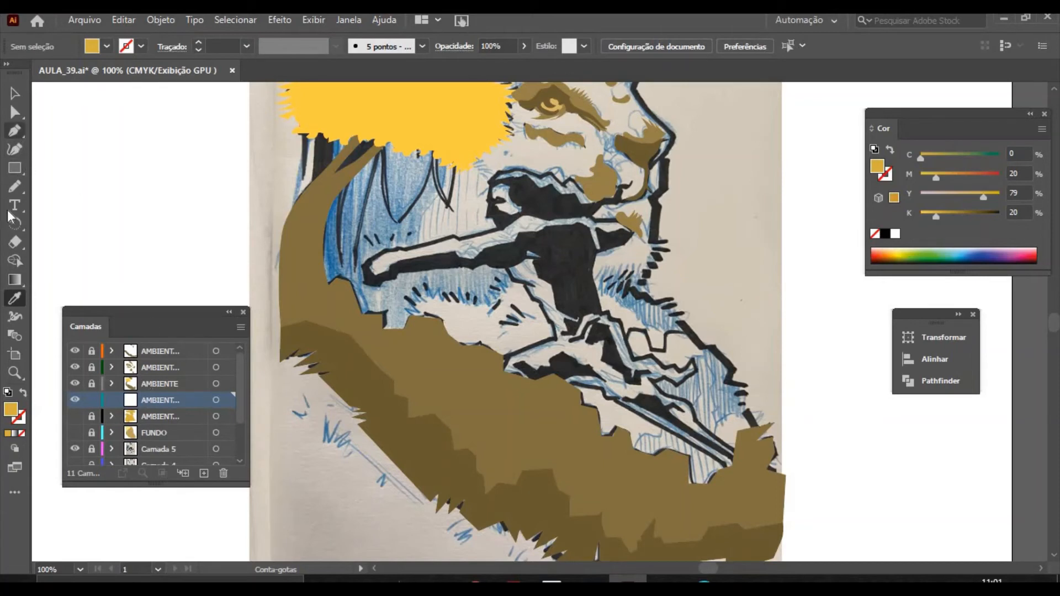
# Hide AMBIENTE and trace the outer edge of the sketched tree trunk from its base up to the branches with the Pen tool.
pyautogui.click(15, 187)
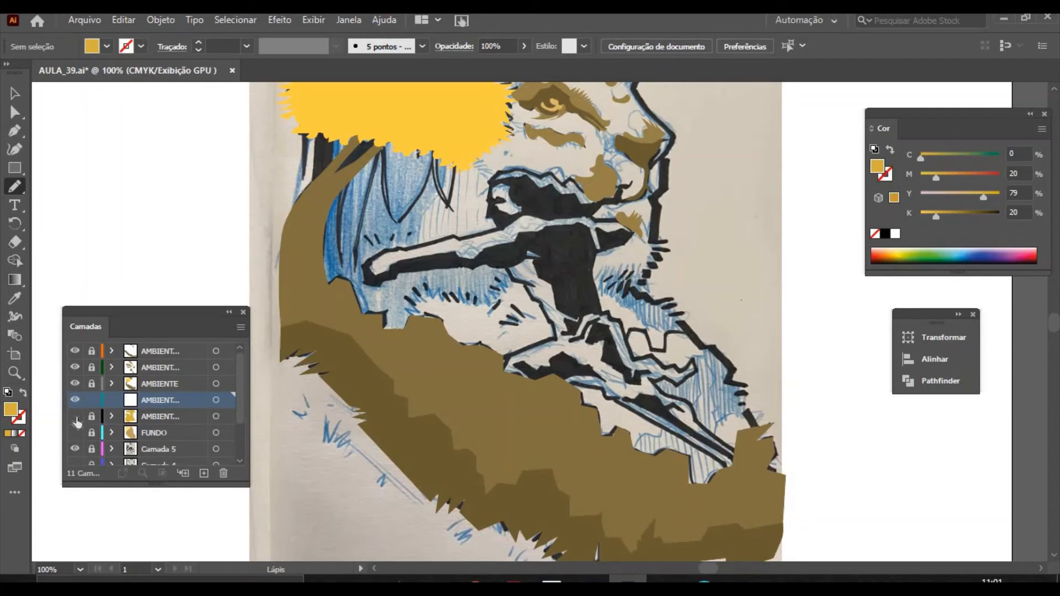
pyautogui.click(75, 384)
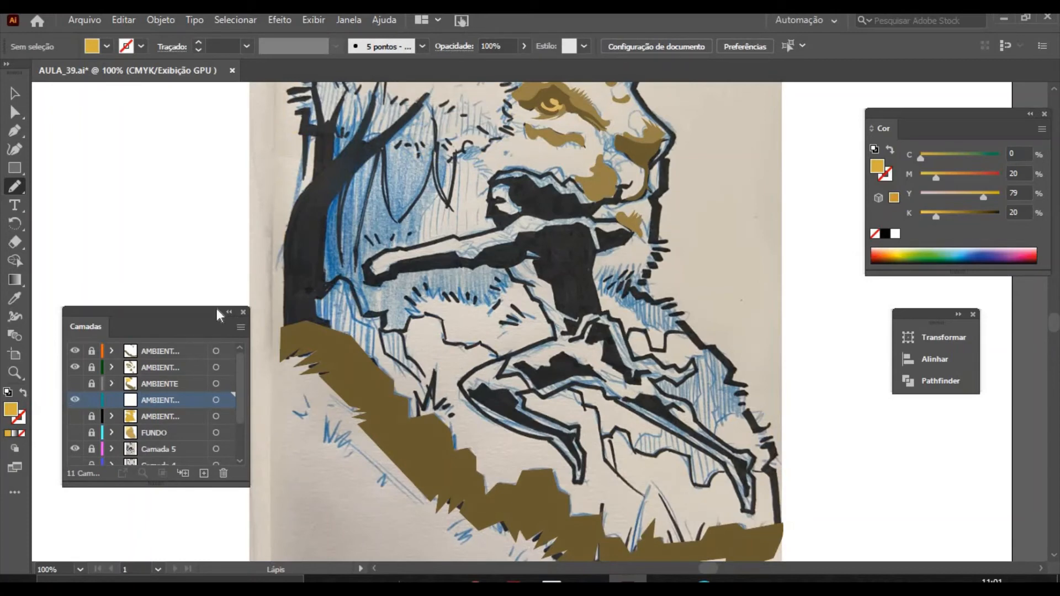
pyautogui.click(494, 172)
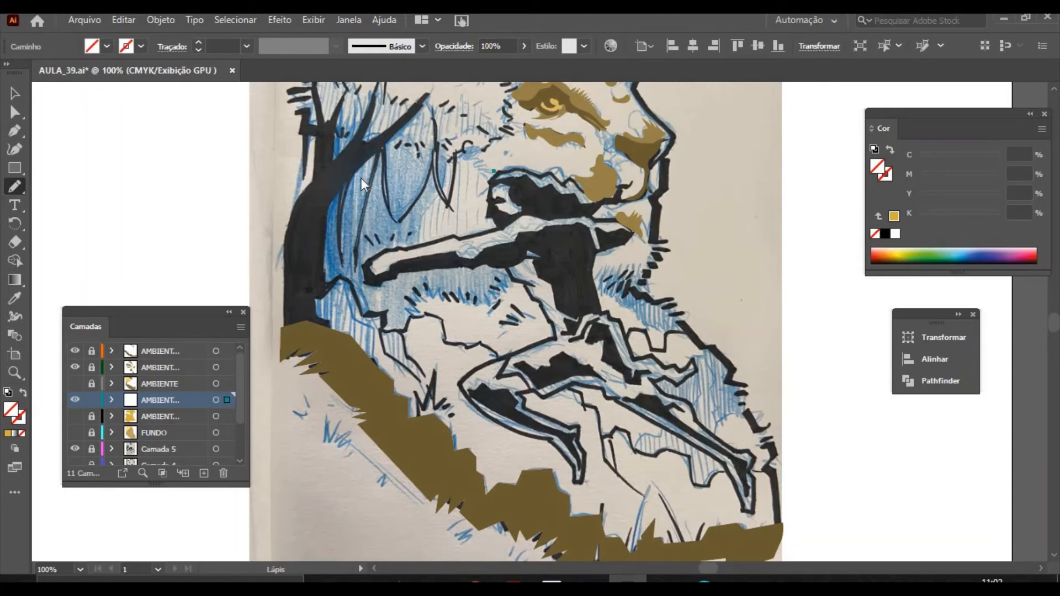
pyautogui.click(14, 131)
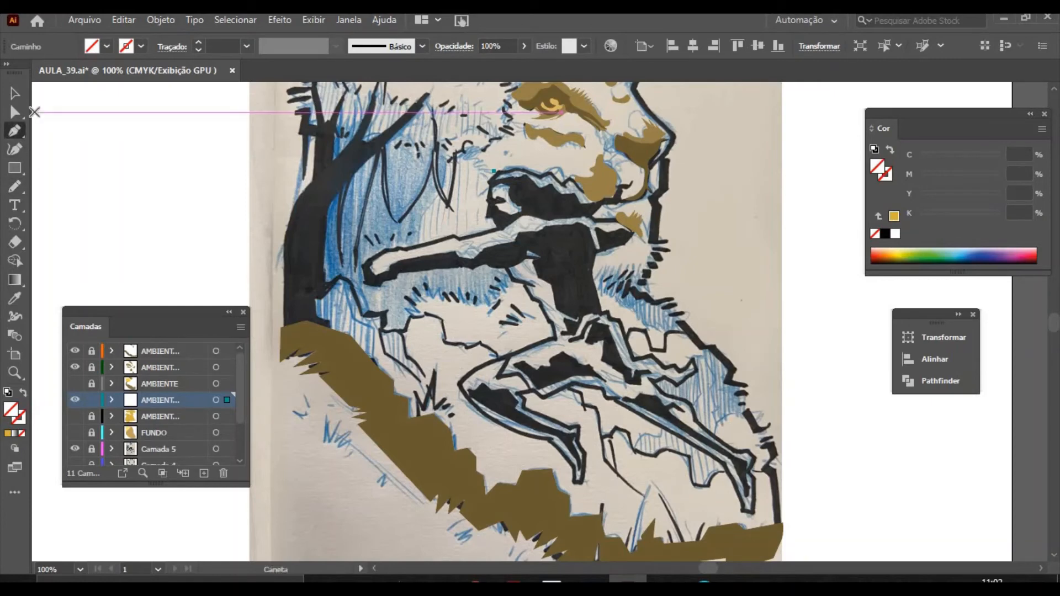
pyautogui.click(280, 328)
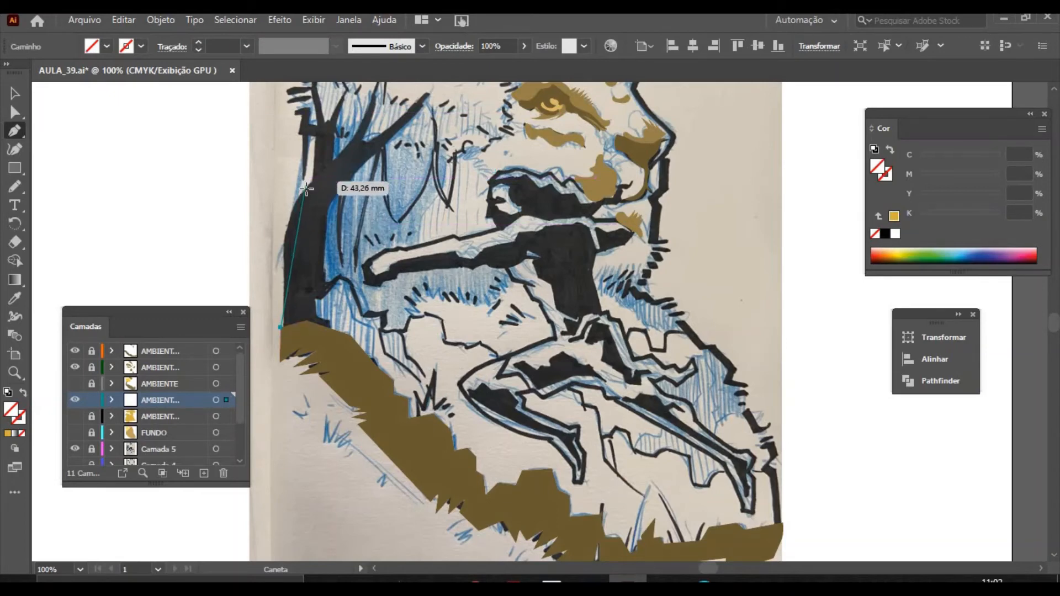
pyautogui.moveTo(310, 185); pyautogui.dragTo(343, 152)
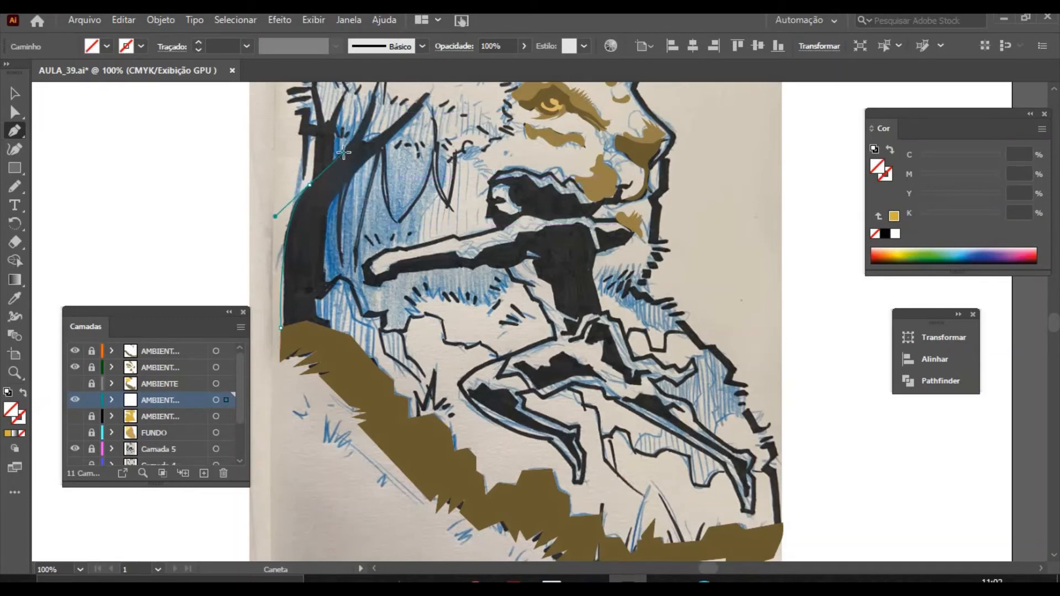
pyautogui.click(309, 186)
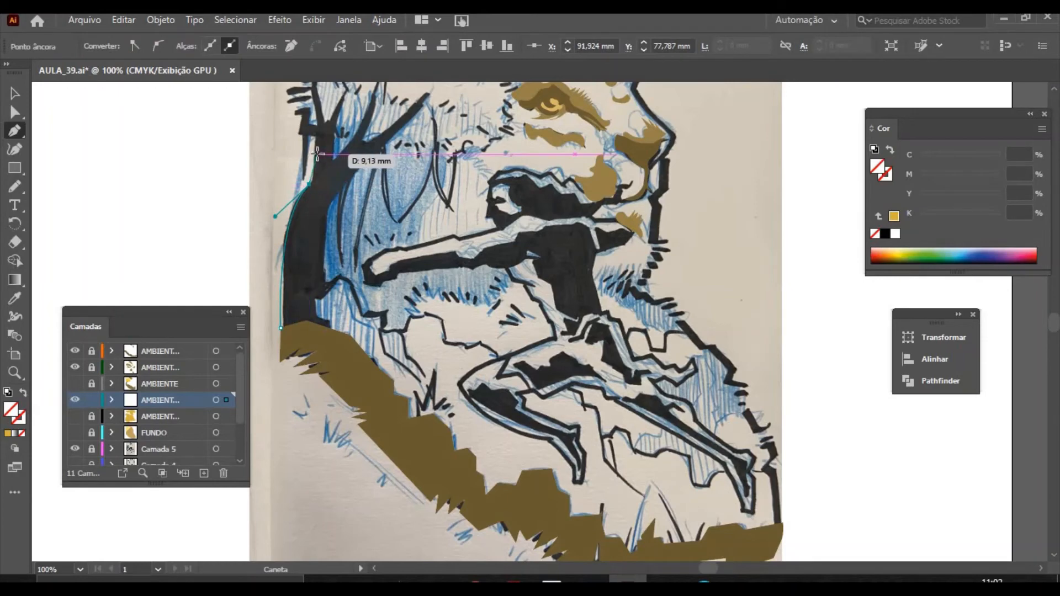
pyautogui.moveTo(317, 155); pyautogui.dragTo(317, 145)
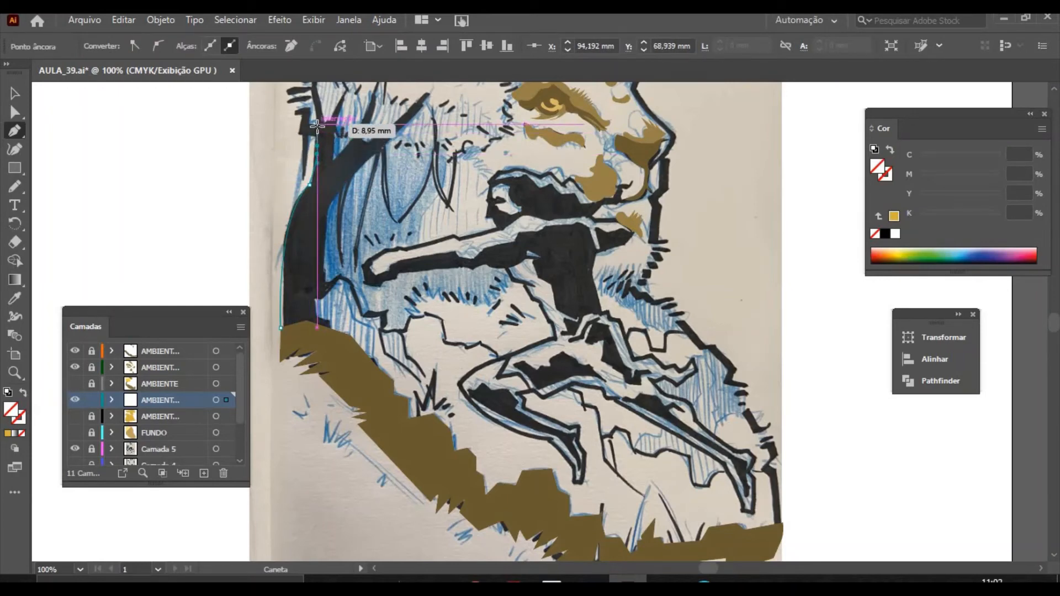
pyautogui.click(318, 126)
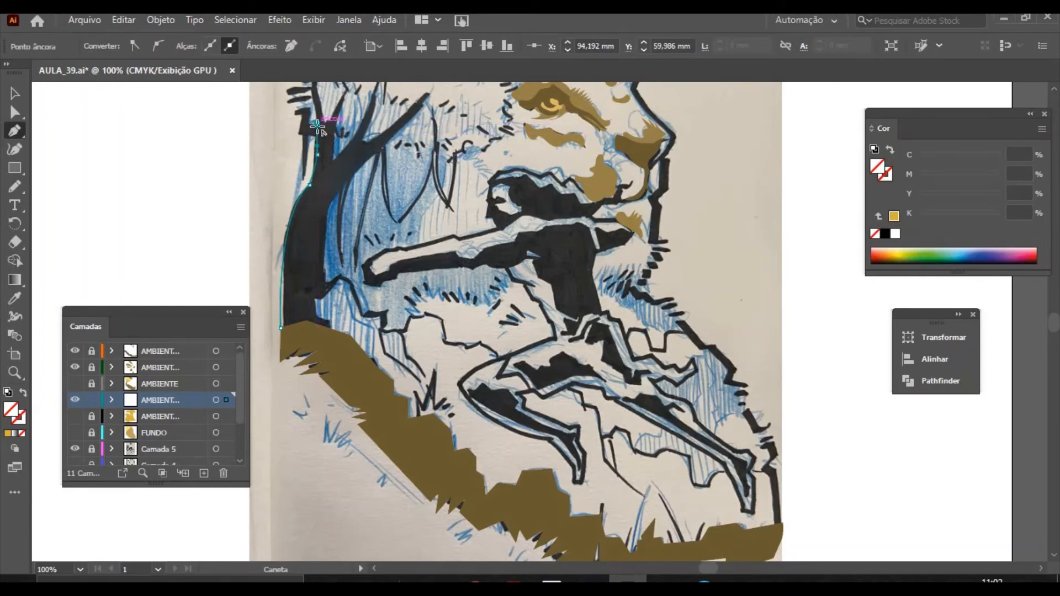
# Continue the trunk path with the Pencil along the foliage and both furry grass edges, close it, and give it the sampled golden fill.
pyautogui.moveTo(317, 127); pyautogui.dragTo(39, 171)
pyautogui.click(16, 188)
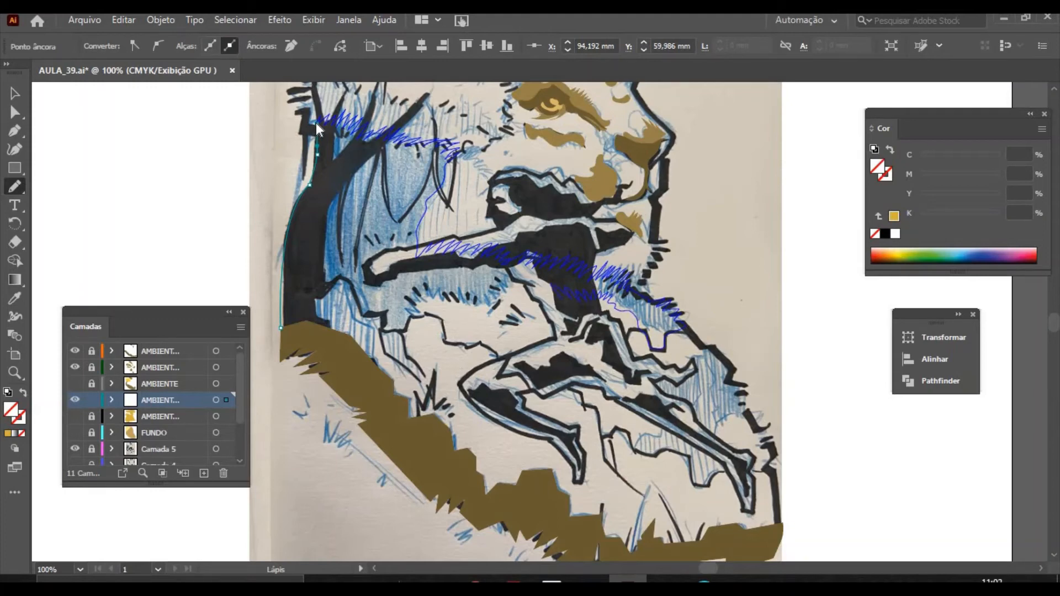
pyautogui.moveTo(554, 299)
pyautogui.mouseDown()
pyautogui.moveTo(502, 282)
pyautogui.moveTo(478, 307)
pyautogui.moveTo(459, 290)
pyautogui.moveTo(421, 288)
pyautogui.moveTo(412, 314)
pyautogui.mouseUp()
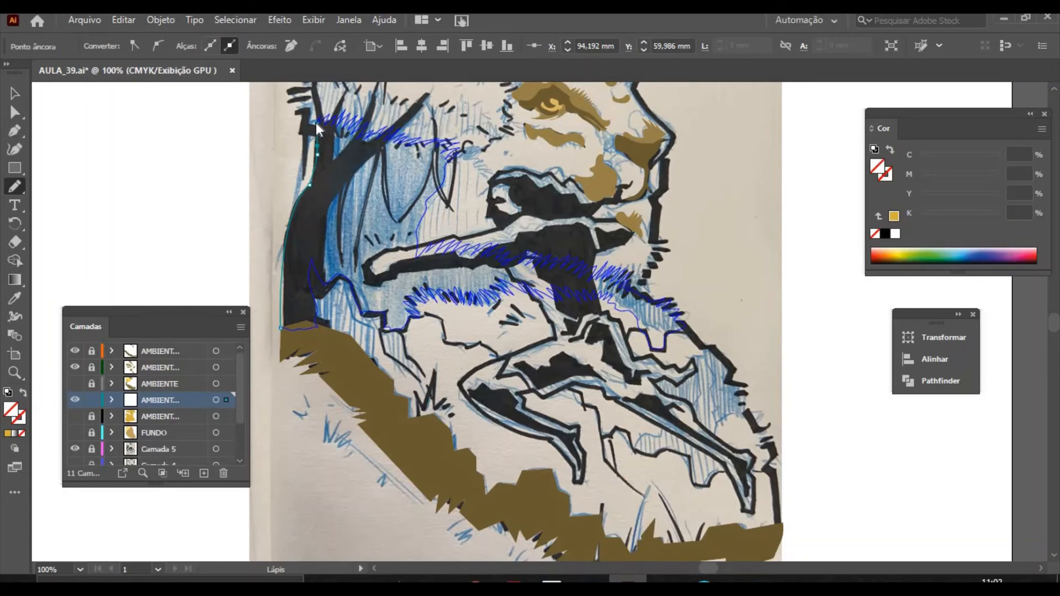
pyautogui.keyDown('ctrl'); pyautogui.click(317, 124); pyautogui.keyUp('ctrl')
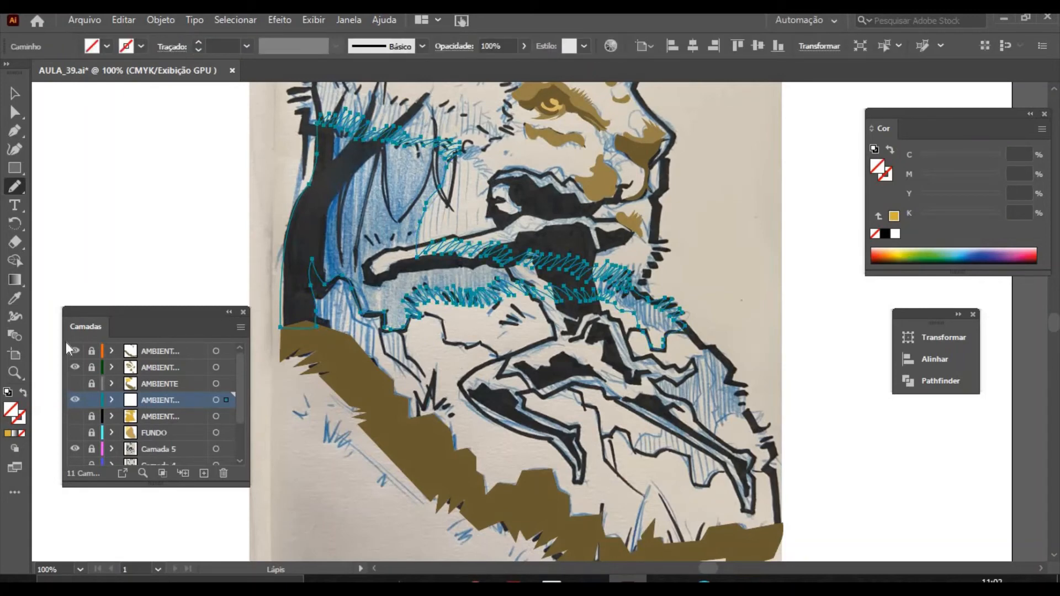
pyautogui.click(8, 433)
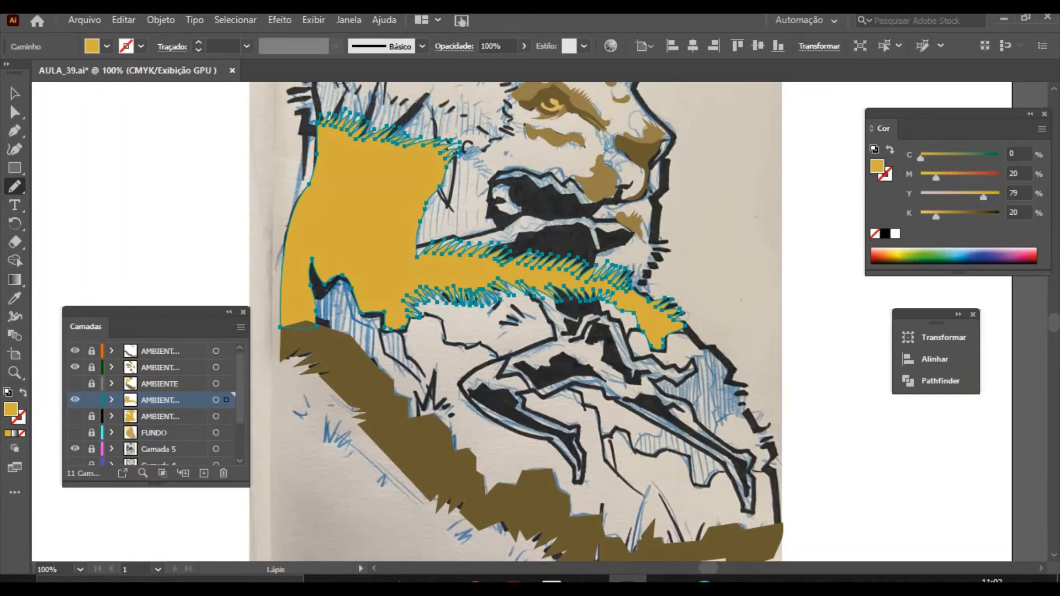
# Show the yellow-shapes layer and AMBIENTE together with the new golden shape, leaving FUNDO hidden.
pyautogui.click(15, 94)
pyautogui.click(75, 417)
pyautogui.click(75, 433)
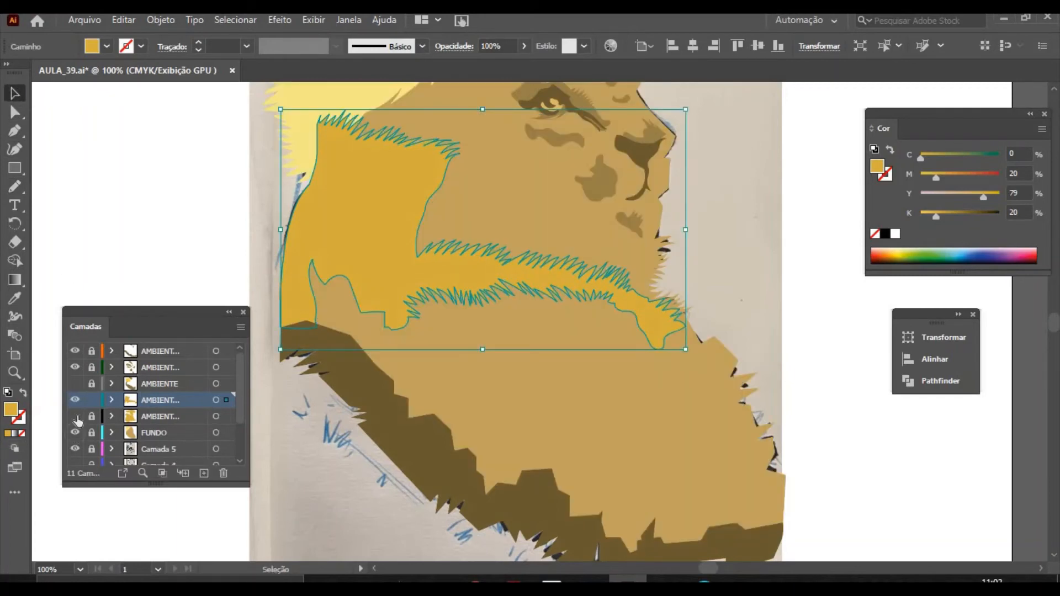
pyautogui.click(75, 384)
pyautogui.click(76, 433)
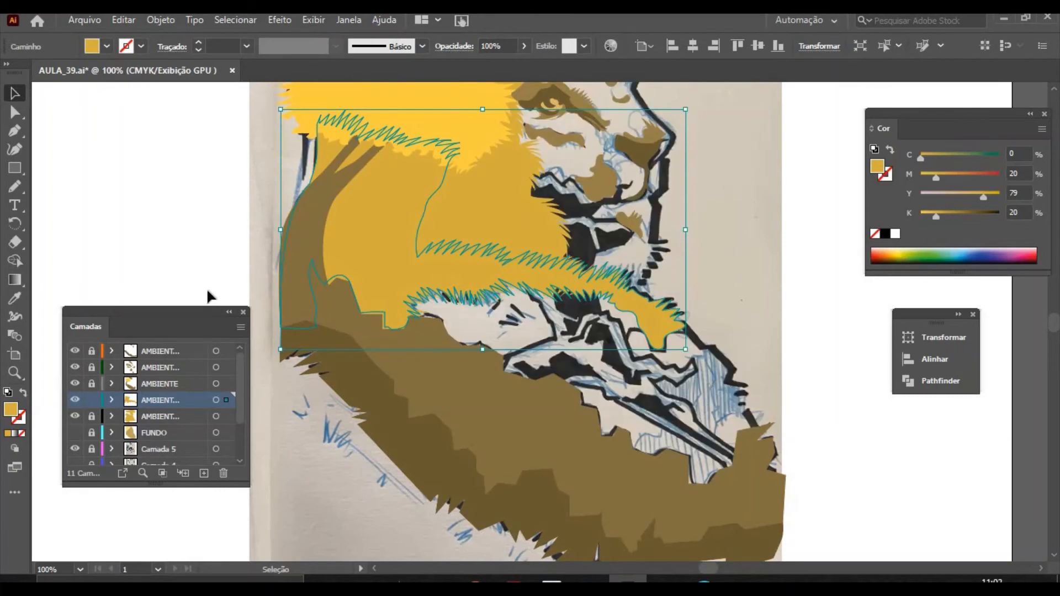
# Darken the new shape's golden fill by raising its black to 36%.
pyautogui.click(124, 211)
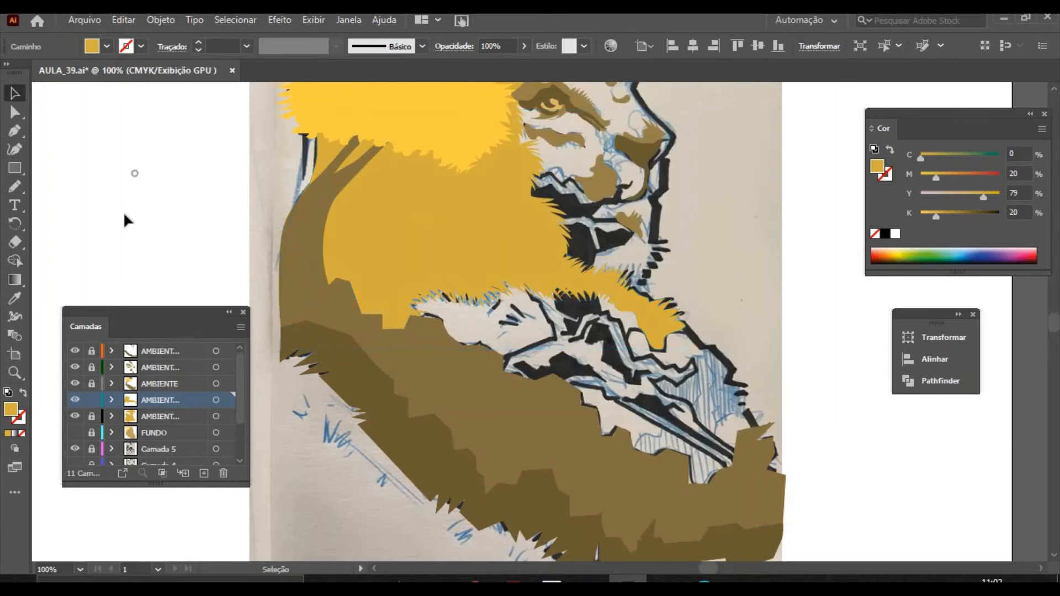
pyautogui.click(367, 263)
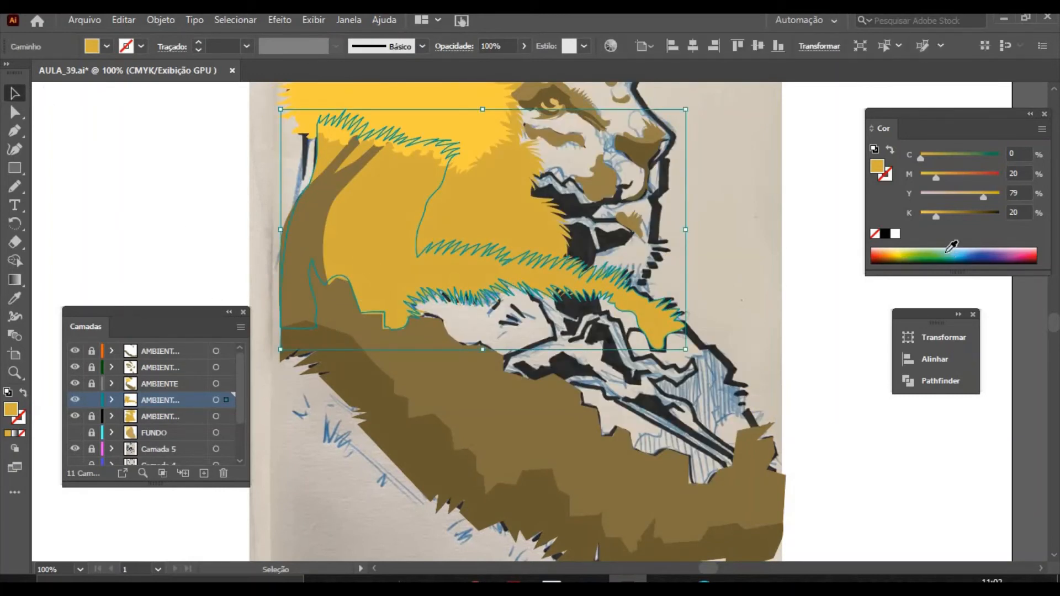
pyautogui.moveTo(937, 216); pyautogui.dragTo(946, 217)
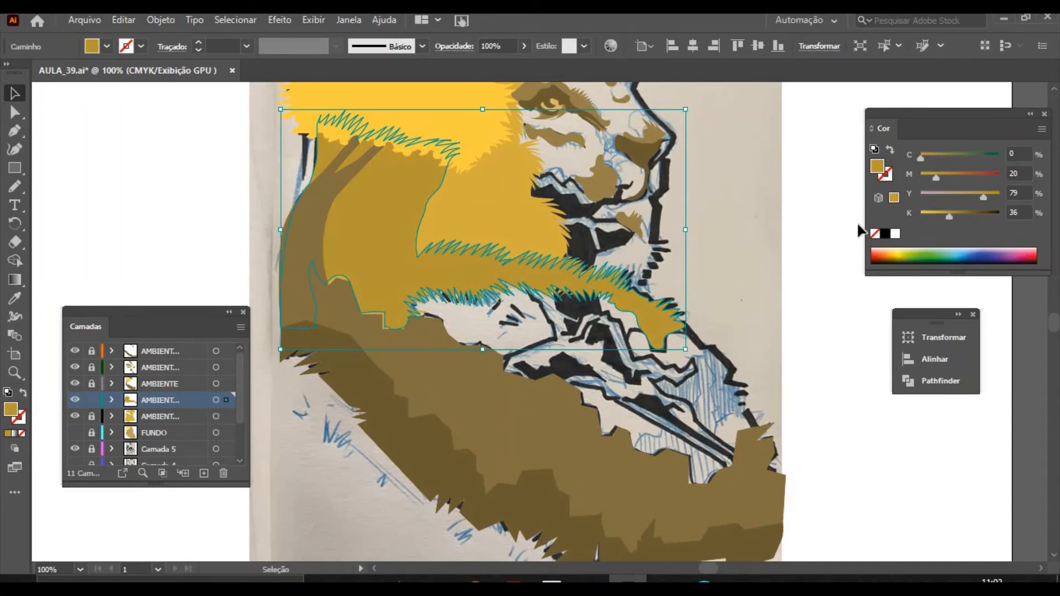
# Move the new shape's anchor points beside the tree base inward so that edge tucks beneath the brown hill.
pyautogui.click(17, 112)
pyautogui.click(133, 203)
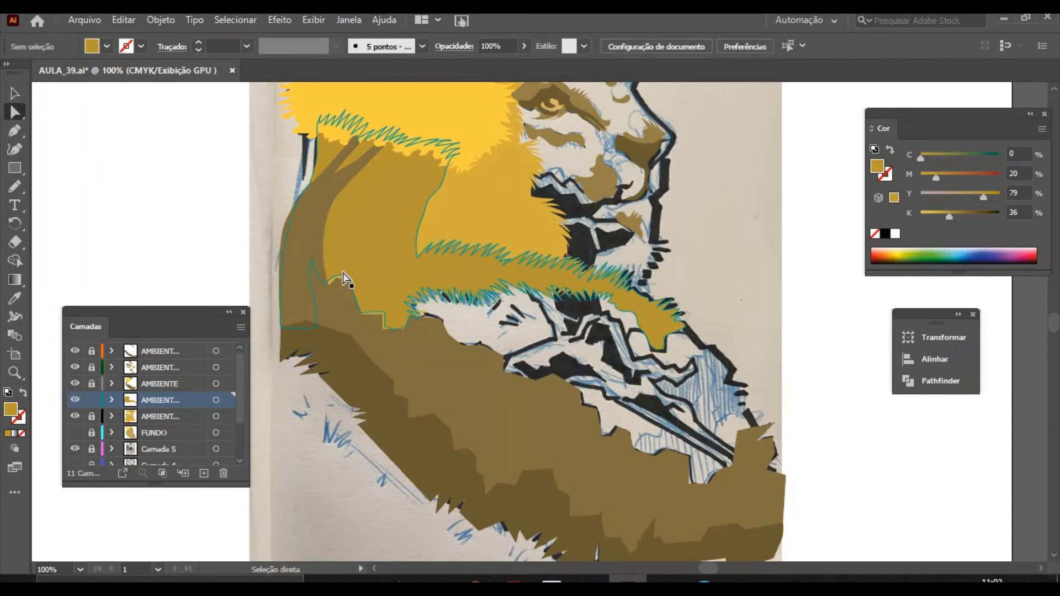
pyautogui.click(345, 298)
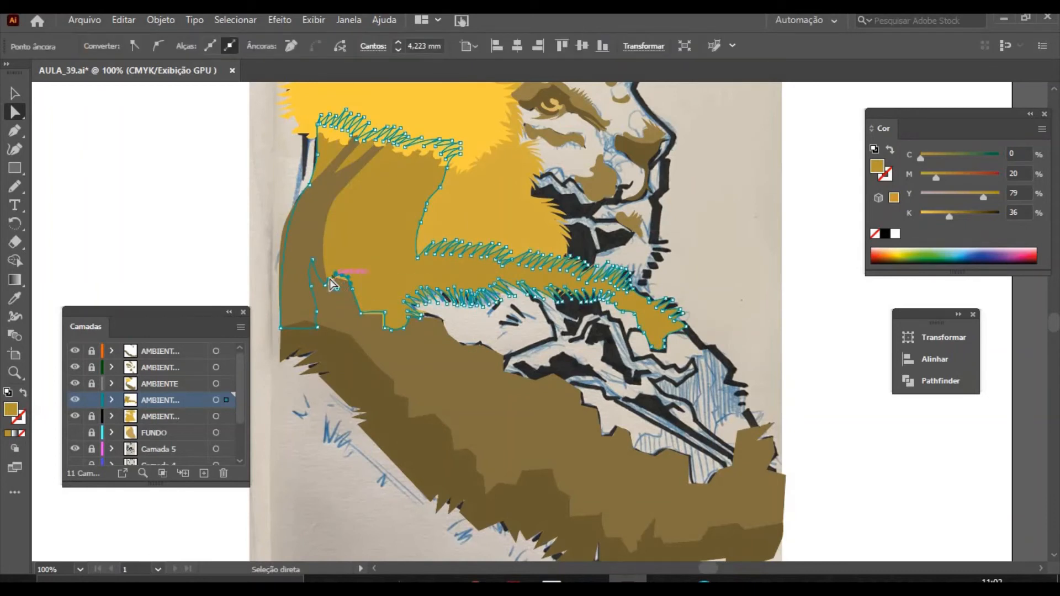
pyautogui.click(326, 285)
pyautogui.moveTo(332, 293)
pyautogui.mouseDown()
pyautogui.moveTo(339, 302)
pyautogui.moveTo(362, 278)
pyautogui.moveTo(343, 295)
pyautogui.mouseUp()
pyautogui.click(161, 282)
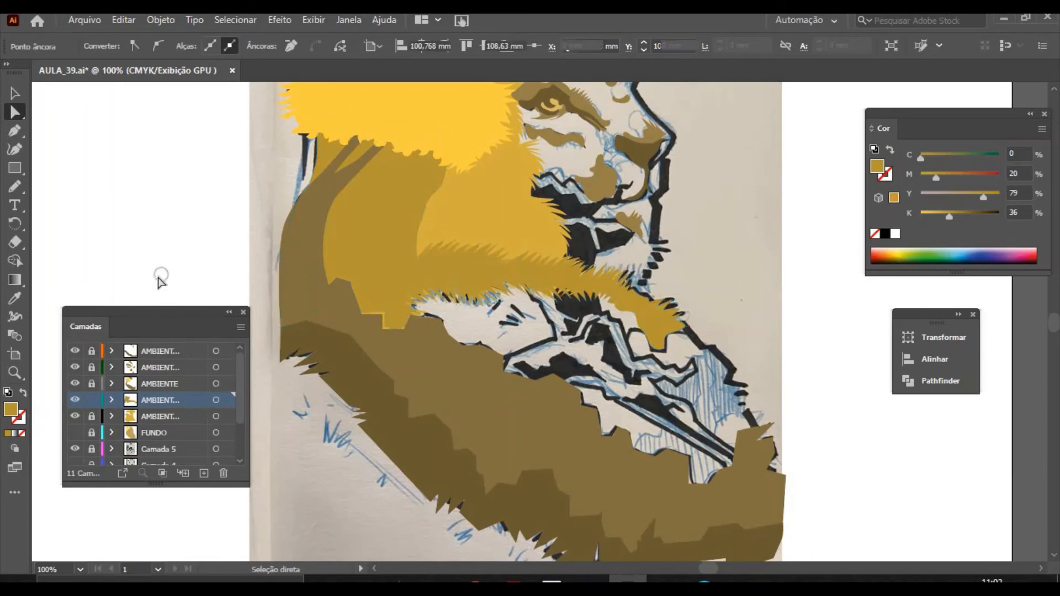
# Pull the anchor points of the shape's stepped lower edge down beneath the brown hill to cover the remaining yellow gap.
pyautogui.click(386, 314)
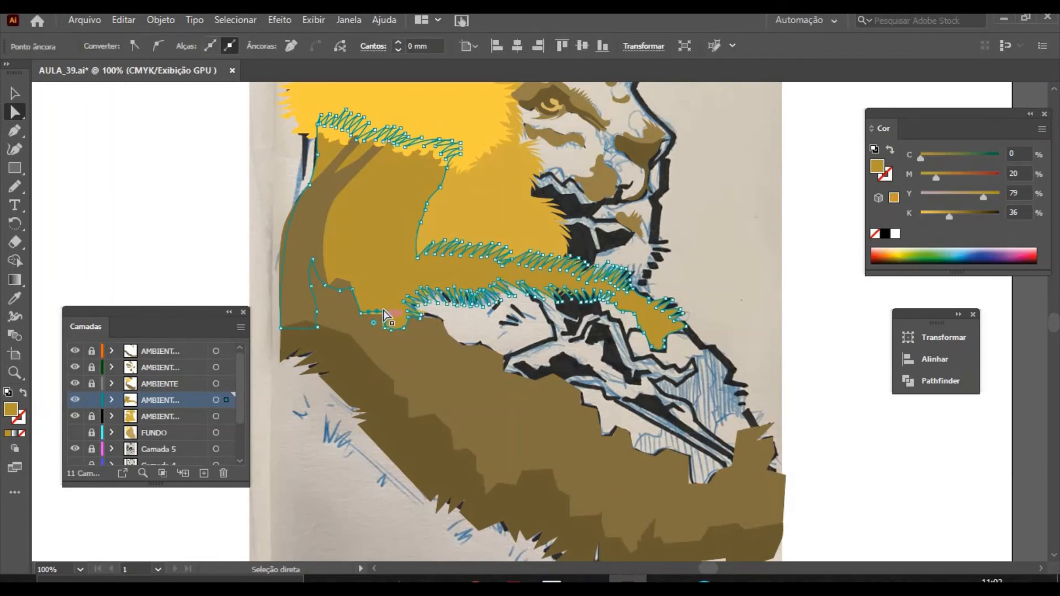
pyautogui.moveTo(385, 314); pyautogui.dragTo(355, 307)
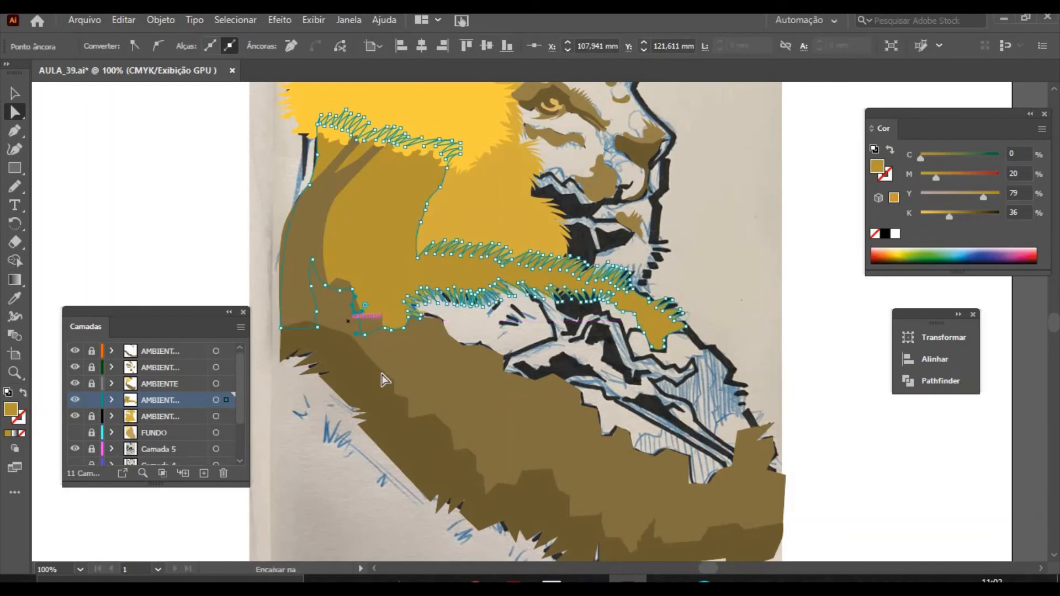
pyautogui.moveTo(421, 319)
pyautogui.mouseDown()
pyautogui.moveTo(432, 333)
pyautogui.moveTo(383, 349)
pyautogui.moveTo(446, 322)
pyautogui.moveTo(427, 323)
pyautogui.mouseUp()
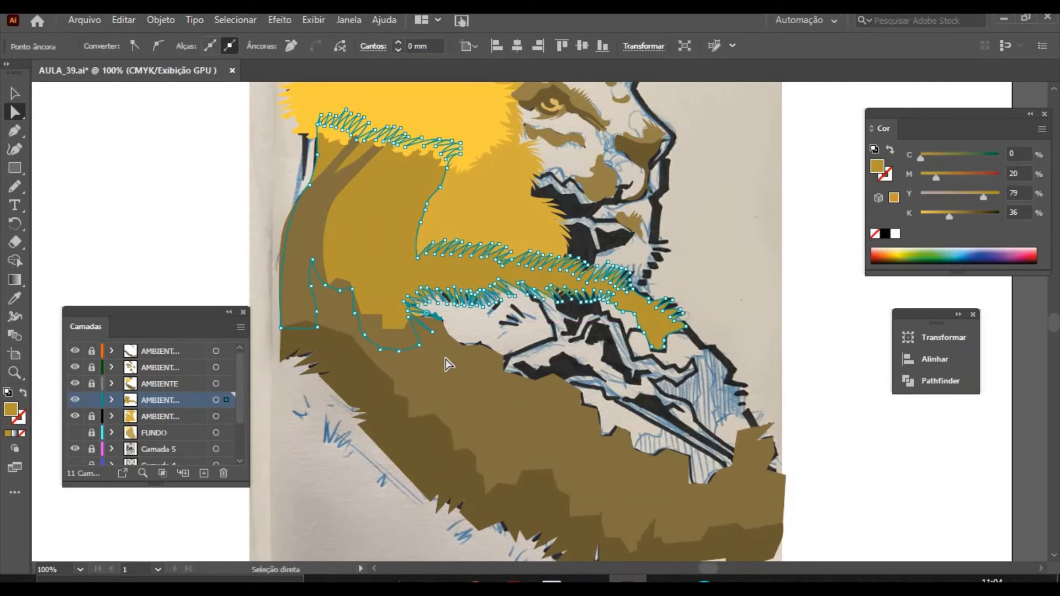
pyautogui.click(15, 94)
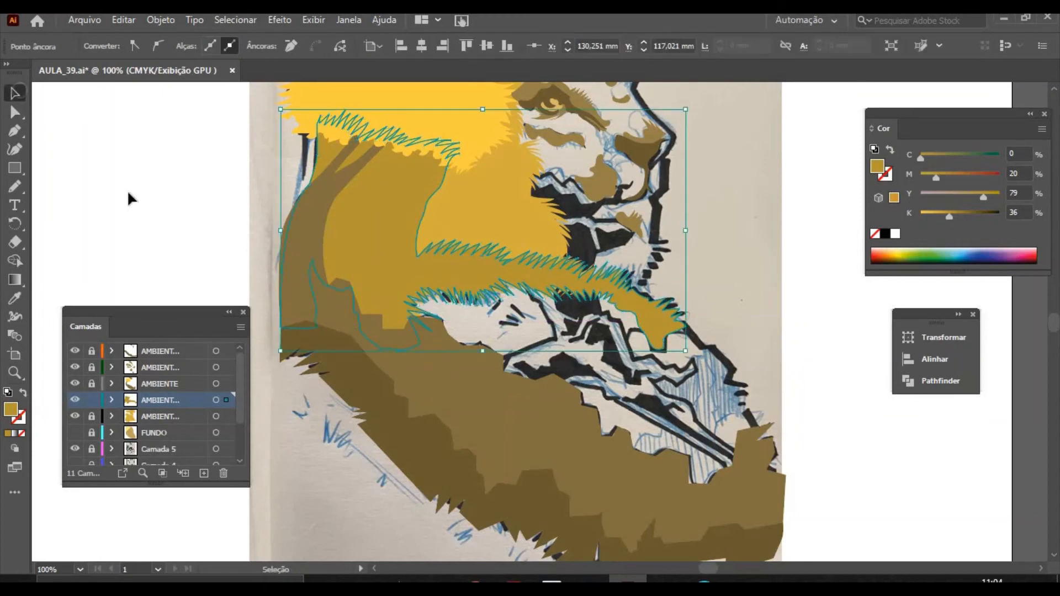
pyautogui.click(283, 267)
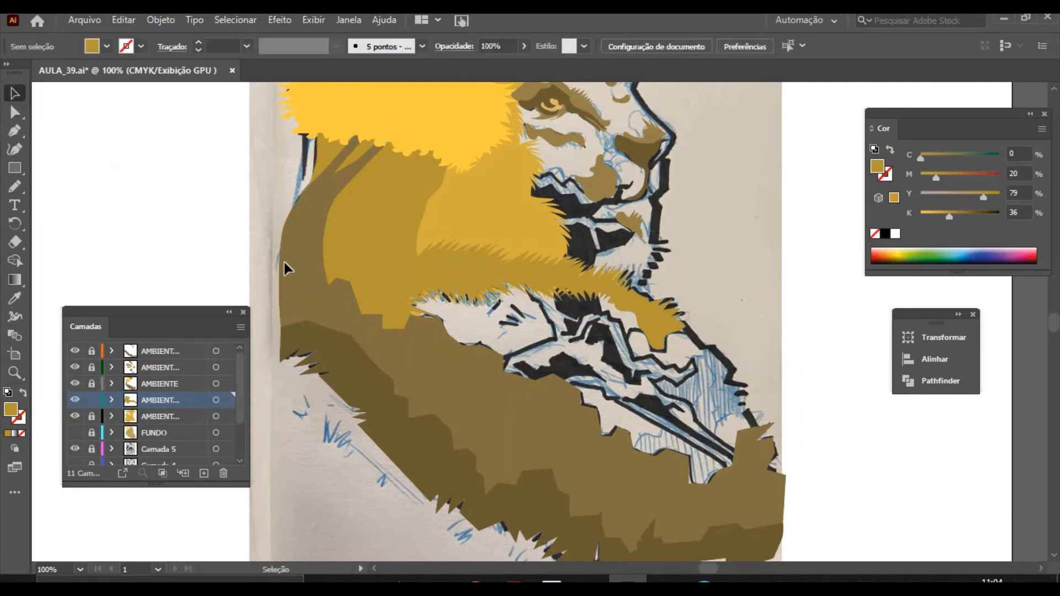
# Lock AMBIENTE_C, show FUNDO and hide the Camada 5 sketch to view the whole illustration in flat colour.
pyautogui.click(91, 400)
pyautogui.click(75, 433)
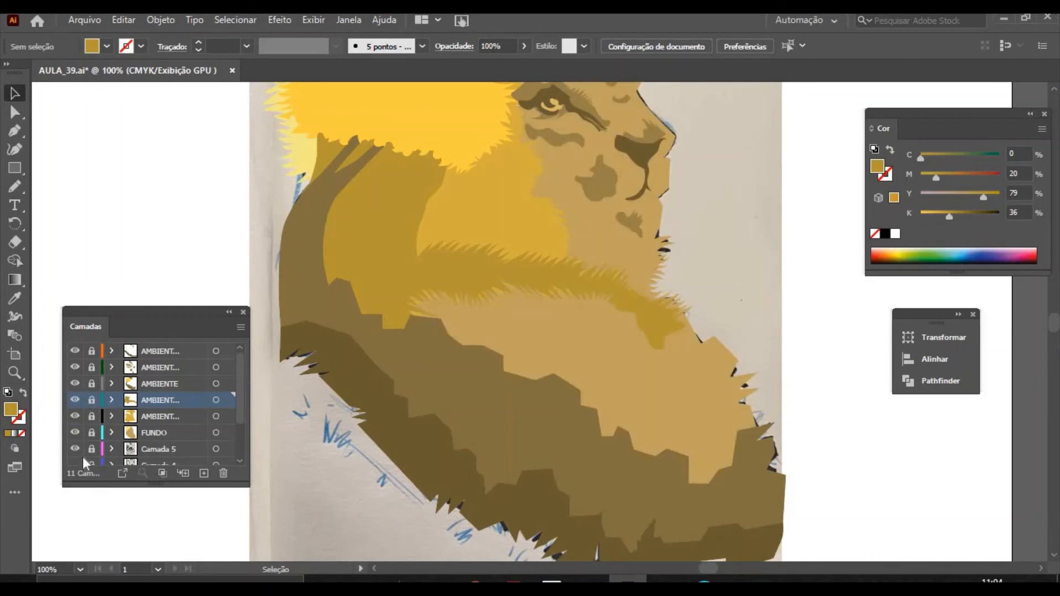
pyautogui.click(74, 449)
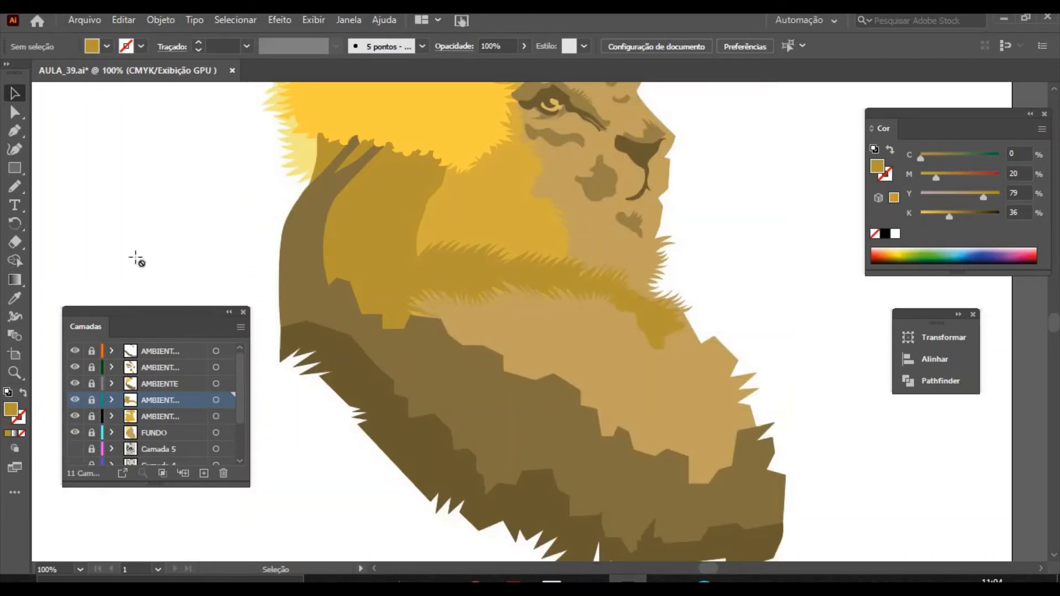
pyautogui.hotkey('ctrl', '-')
pyautogui.hotkey('ctrl', '-')
pyautogui.hotkey('ctrl', '-')
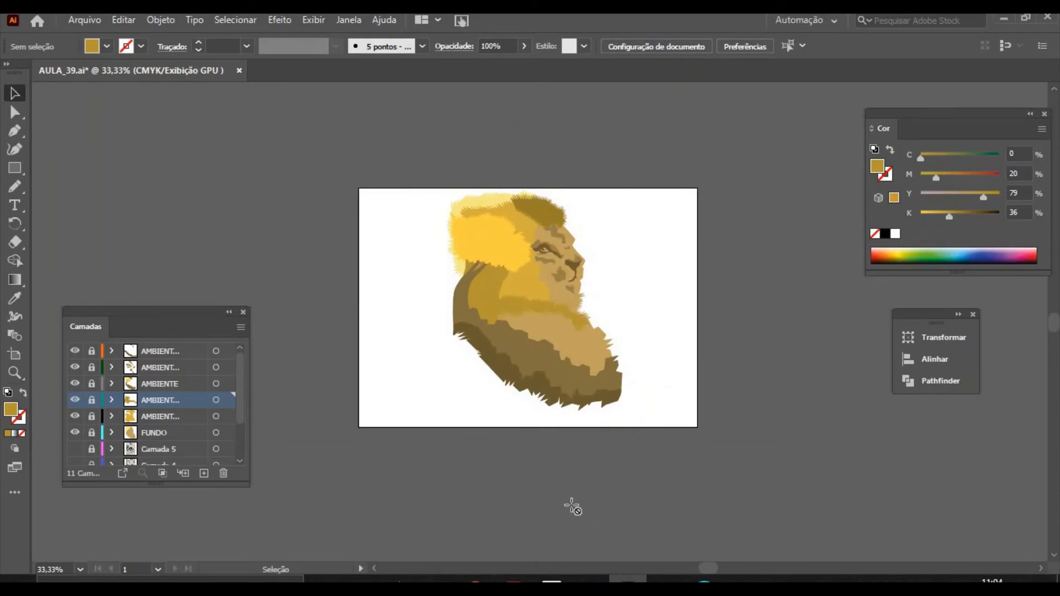
# Inspect the lion's chin and chest up close, then hide FUNDO and all the AMBIENTE layers and show the Camada 5 sketch.
pyautogui.click(15, 373)
pyautogui.click(516, 309)
pyautogui.click(547, 348)
pyautogui.click(643, 287)
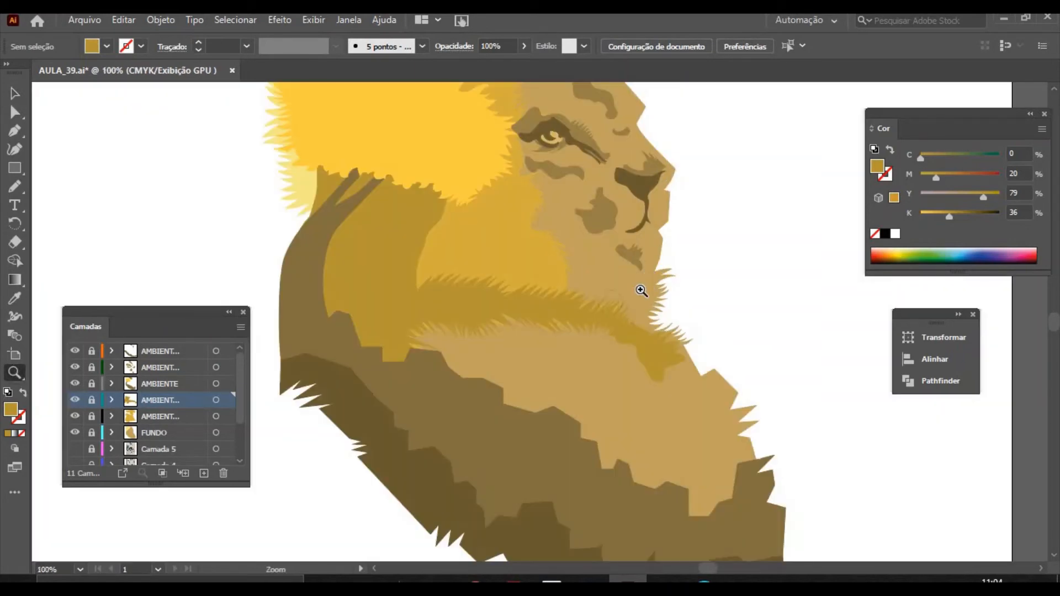
pyautogui.click(636, 300)
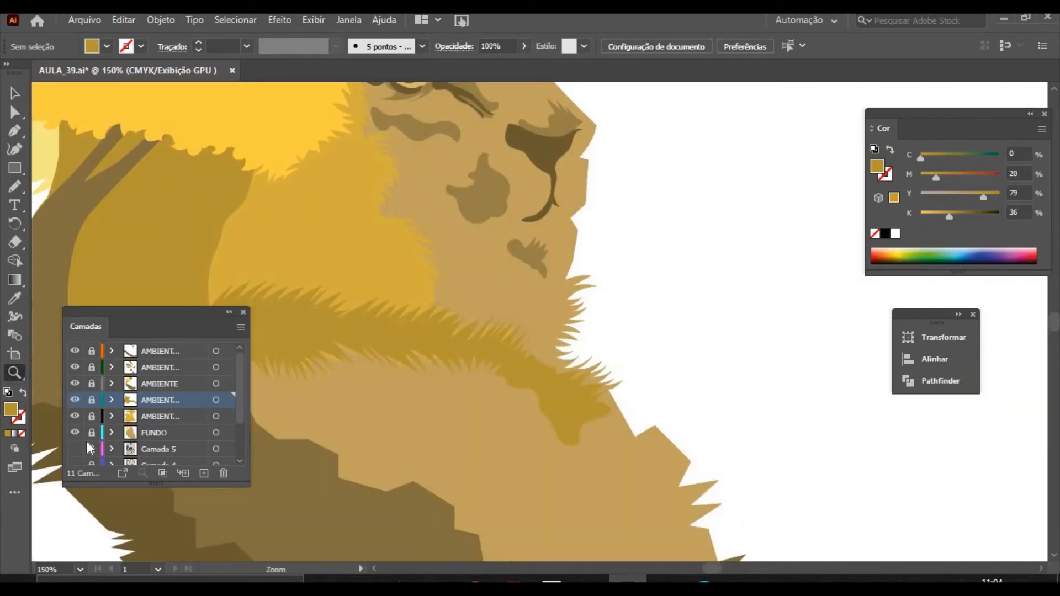
pyautogui.moveTo(76, 426)
pyautogui.mouseDown()
pyautogui.moveTo(81, 396)
pyautogui.moveTo(79, 454)
pyautogui.mouseUp()
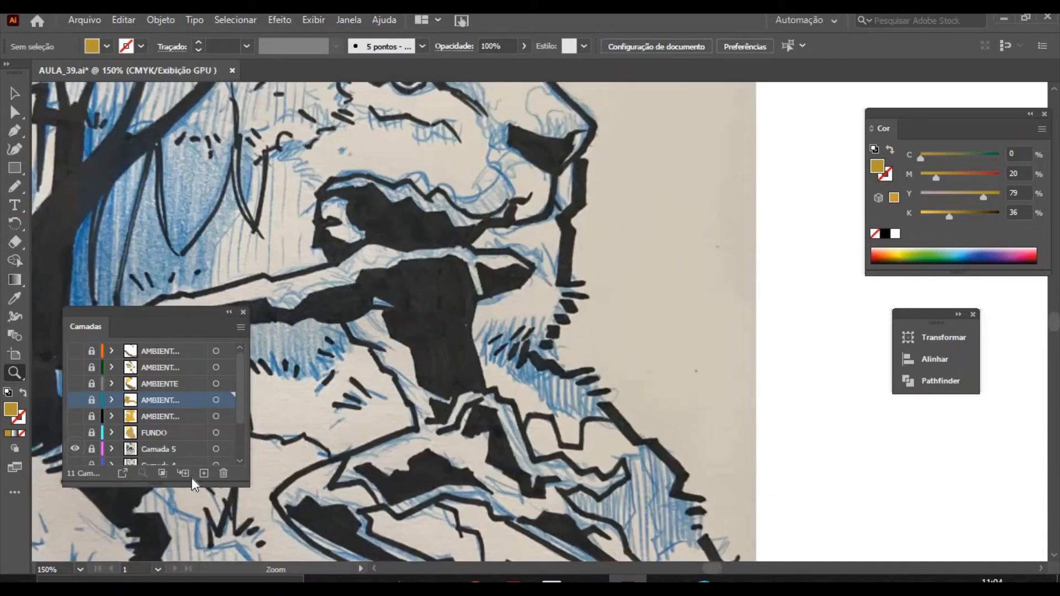
# Show all the AMBIENTE and FUNDO colour layers over the lion sketch.
pyautogui.click(75, 449)
pyautogui.hotkey('ctrl', '-')
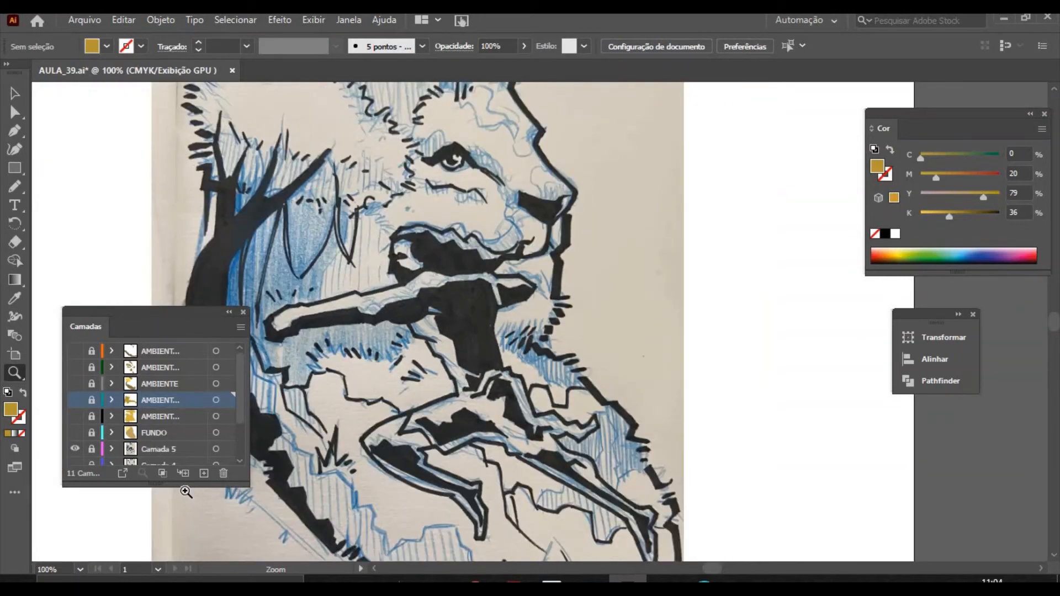
pyautogui.moveTo(76, 442); pyautogui.dragTo(78, 352)
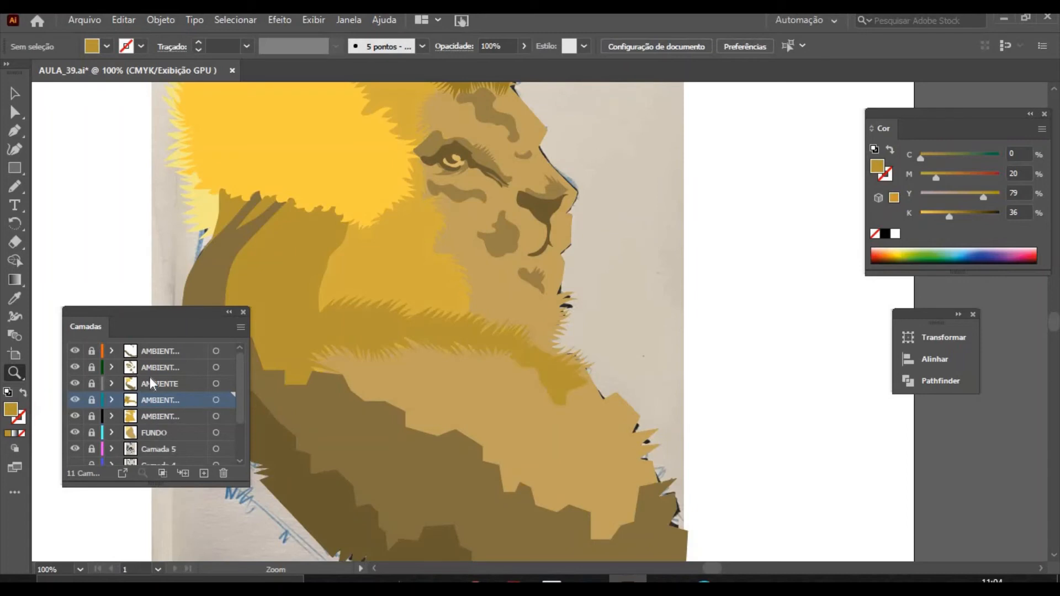
# Unlock the topmost AMBIENTE layer and make it the active layer.
pyautogui.click(75, 352)
pyautogui.click(75, 351)
pyautogui.click(92, 351)
pyautogui.click(153, 352)
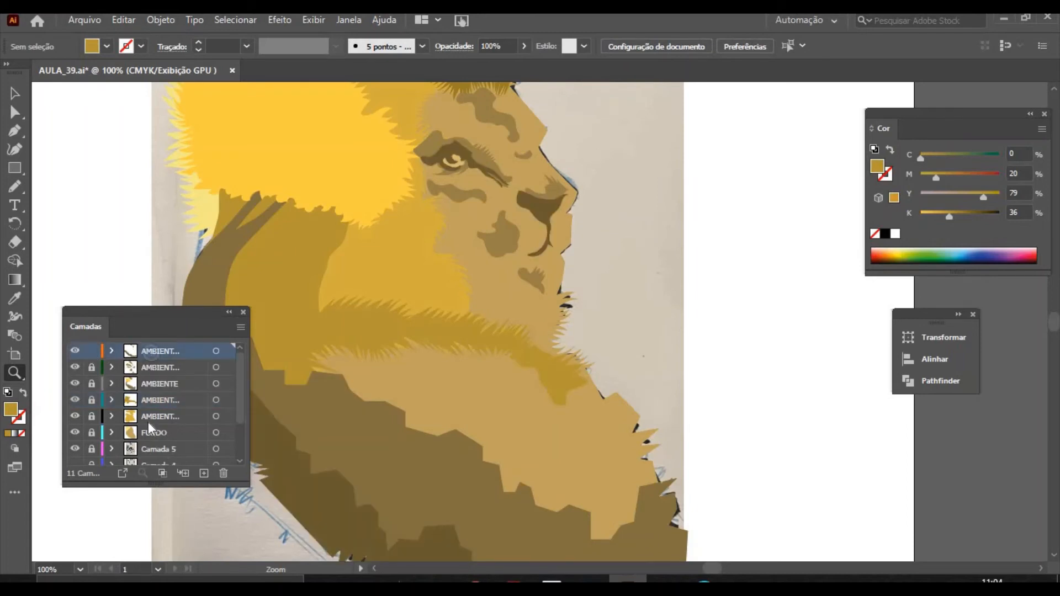
# Sample the dark brown around the lion's eye as fill (C0 M20 Y61 K70) and hide the colour layers below the active one.
pyautogui.click(15, 299)
pyautogui.click(459, 151)
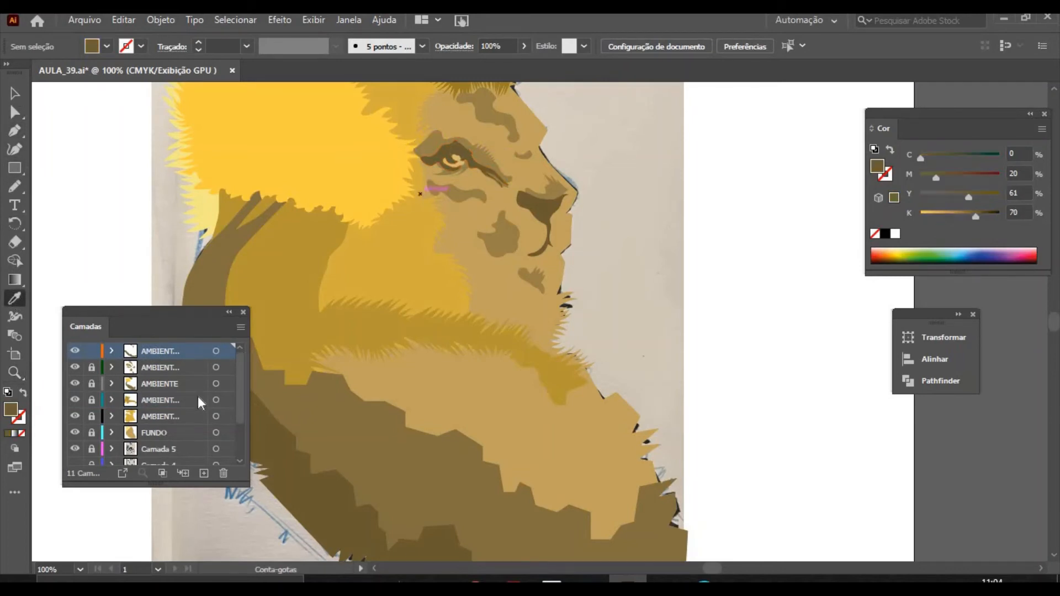
pyautogui.moveTo(74, 367); pyautogui.dragTo(74, 435)
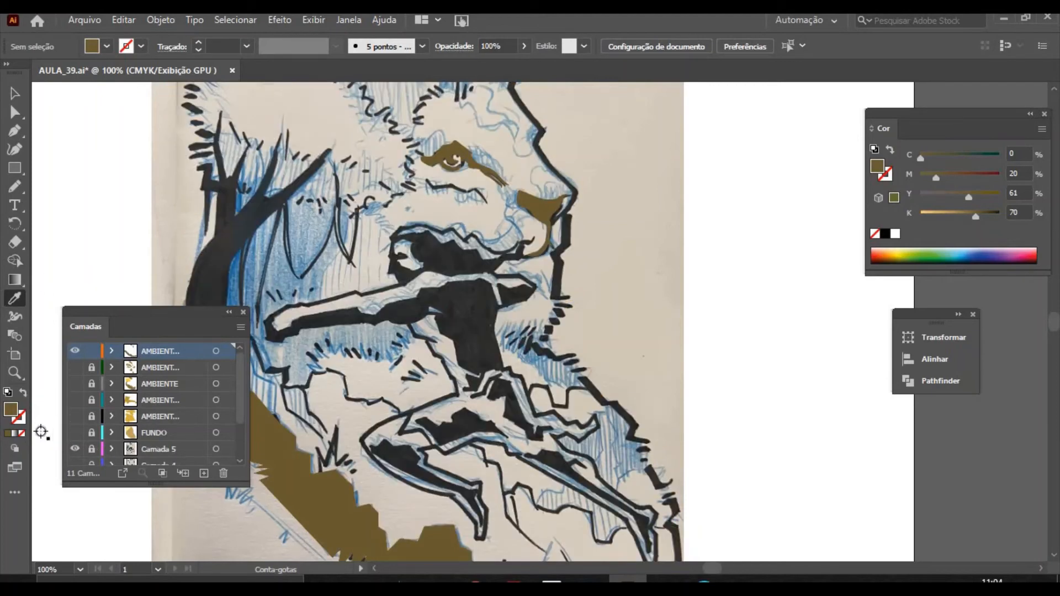
# Draw a thin closed dark brown crease under the lion's eye with the Pencil tool, following the sketch line, and deselect it.
pyautogui.click(14, 373)
pyautogui.click(501, 197)
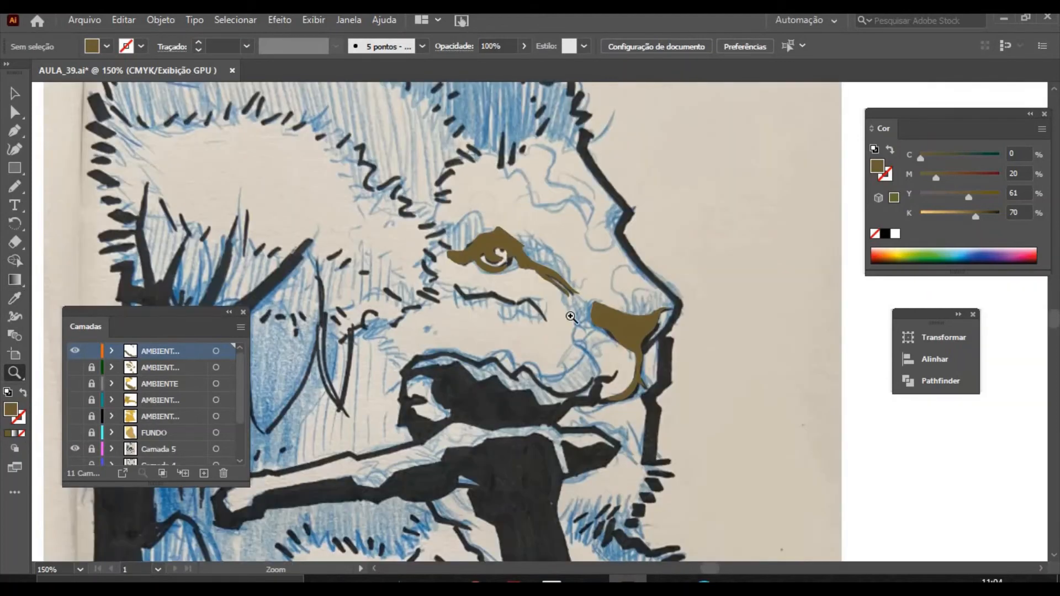
pyautogui.click(427, 332)
pyautogui.click(14, 187)
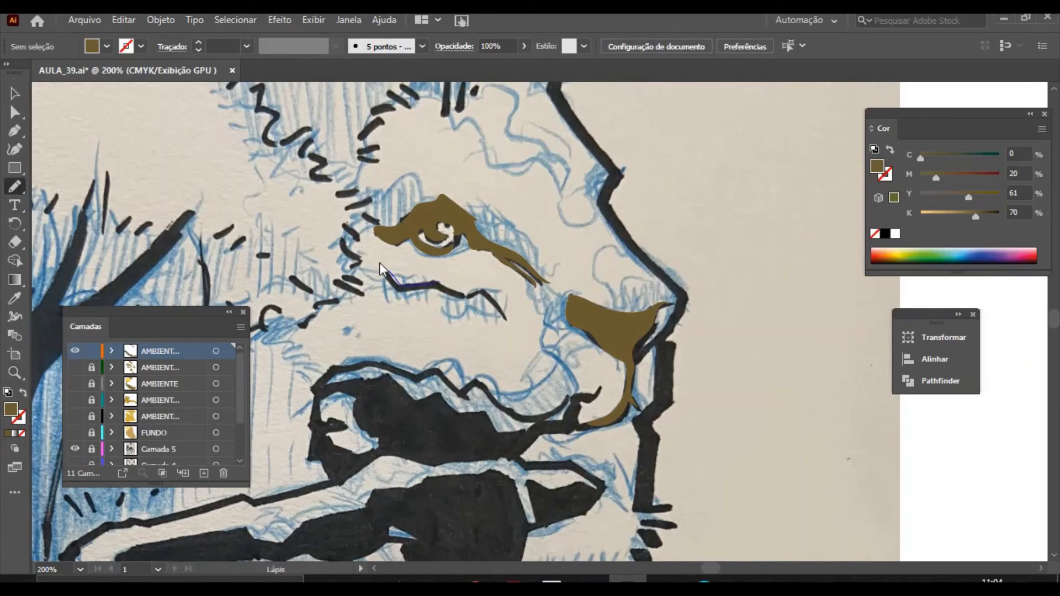
pyautogui.moveTo(483, 291); pyautogui.dragTo(500, 315)
pyautogui.moveTo(379, 262); pyautogui.dragTo(380, 263)
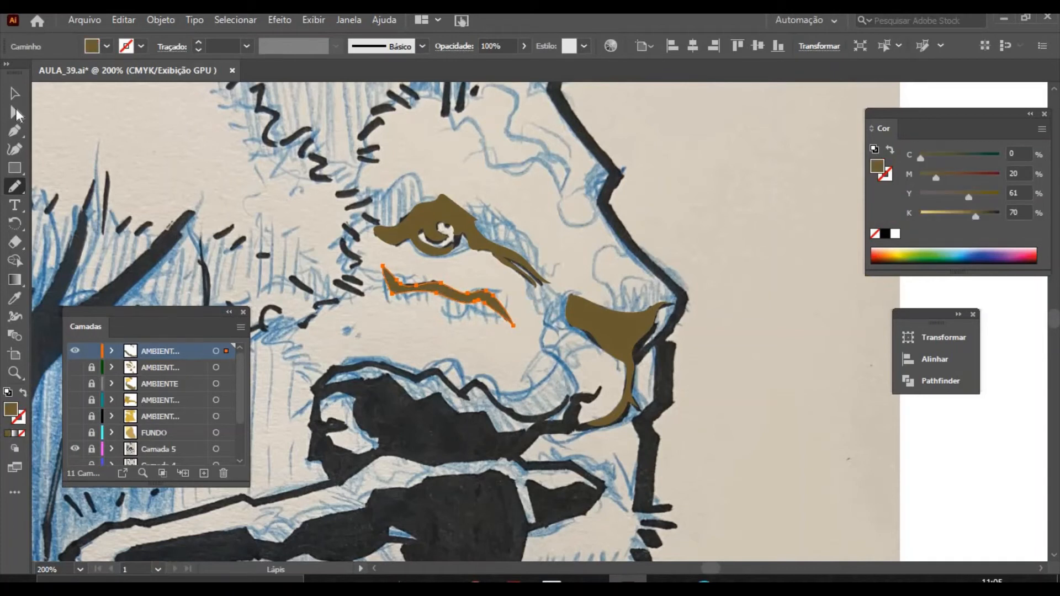
pyautogui.click(13, 91)
pyautogui.click(601, 433)
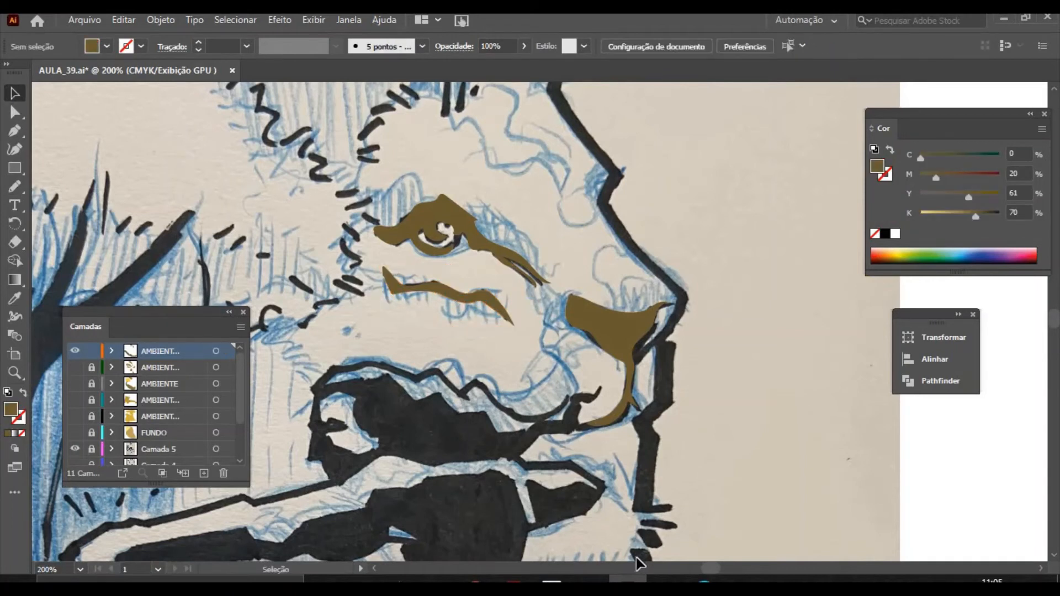
# Draw a thin curved muzzle line between the cheek and mouth with the Pencil tool, fill it dark brown and deselect it.
pyautogui.click(16, 187)
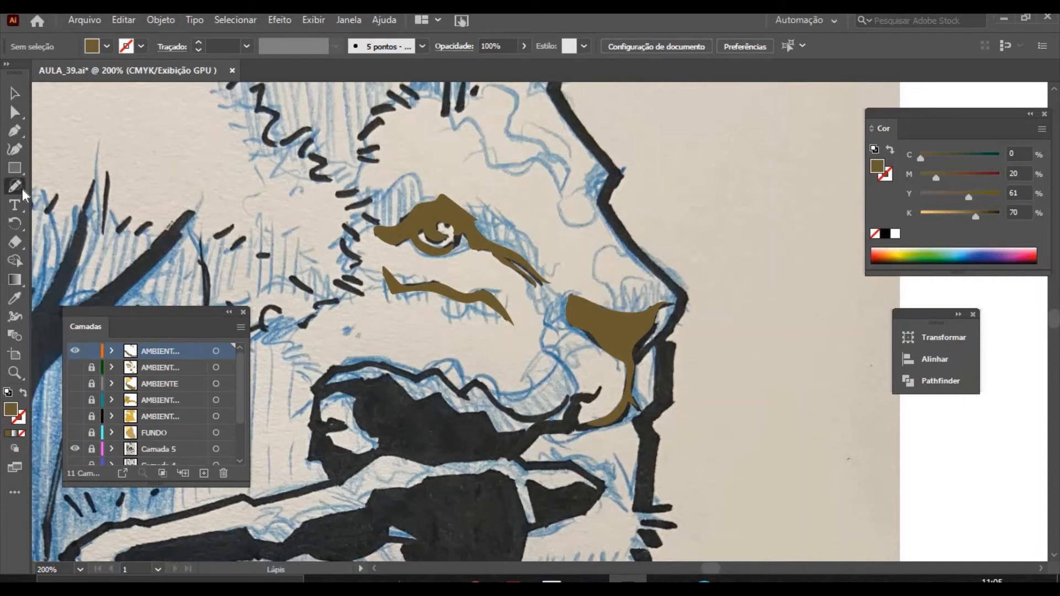
pyautogui.moveTo(544, 327); pyautogui.dragTo(570, 388)
pyautogui.click(7, 434)
pyautogui.click(18, 94)
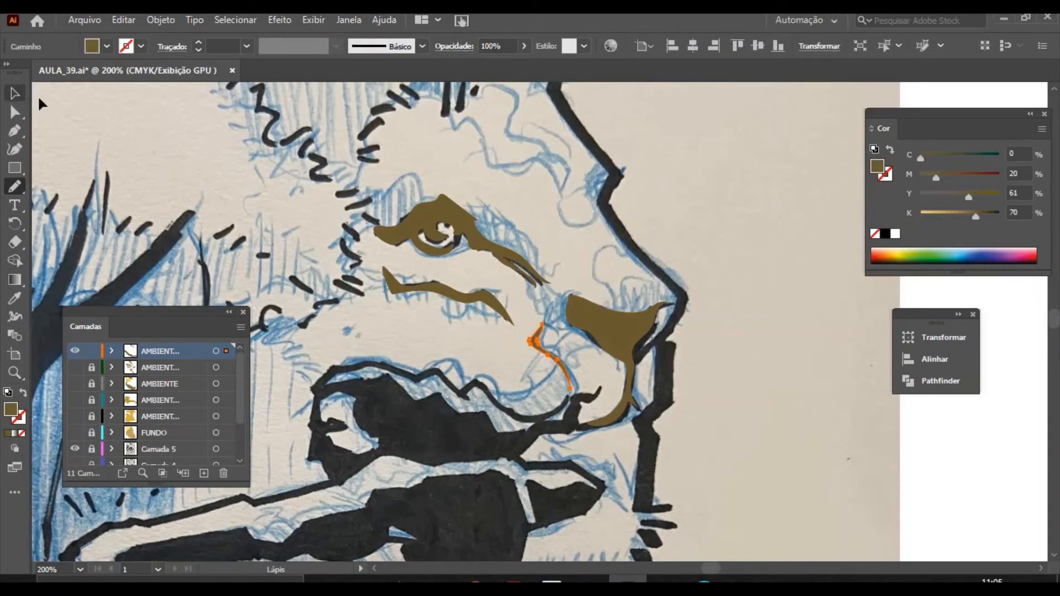
pyautogui.click(188, 152)
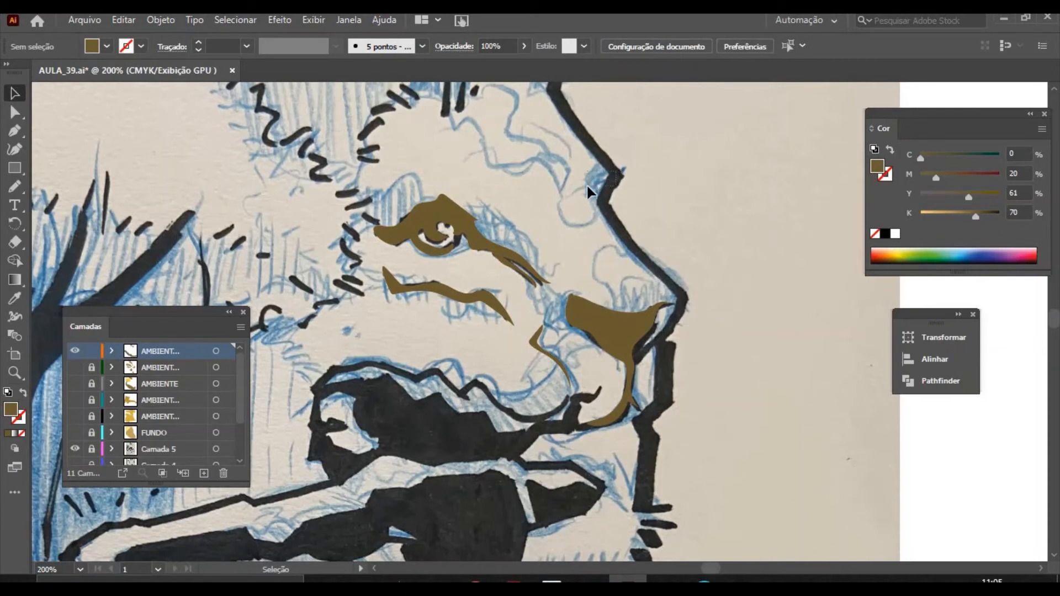
# Draw a small closed shadow at the notch between the forehead and nose bridge, fill it dark brown and deselect it.
pyautogui.click(15, 187)
pyautogui.moveTo(589, 176)
pyautogui.mouseDown()
pyautogui.moveTo(611, 167)
pyautogui.moveTo(592, 201)
pyautogui.moveTo(601, 219)
pyautogui.mouseUp()
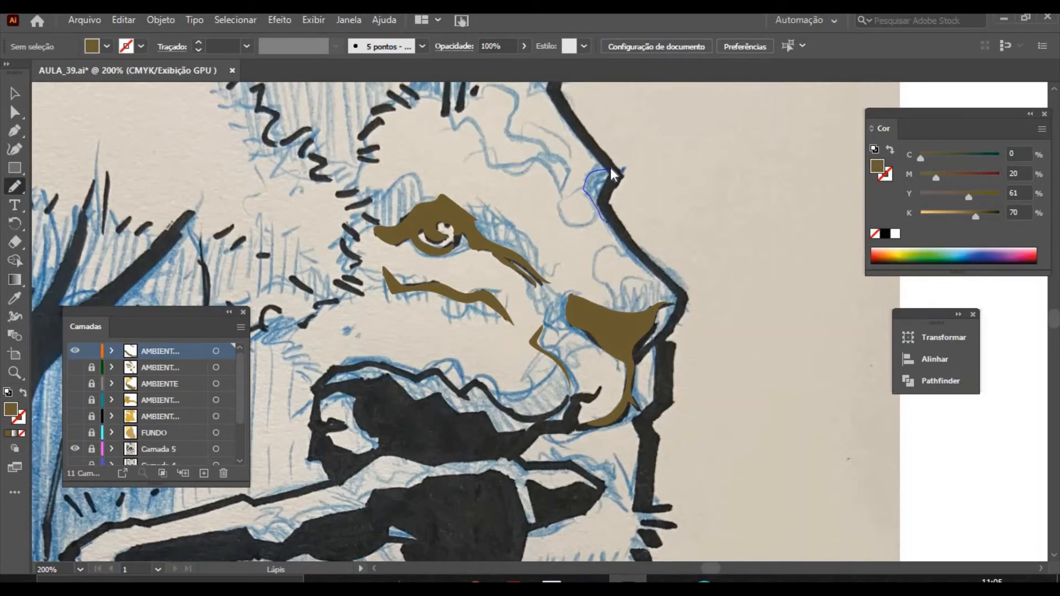
pyautogui.moveTo(611, 167); pyautogui.dragTo(610, 167)
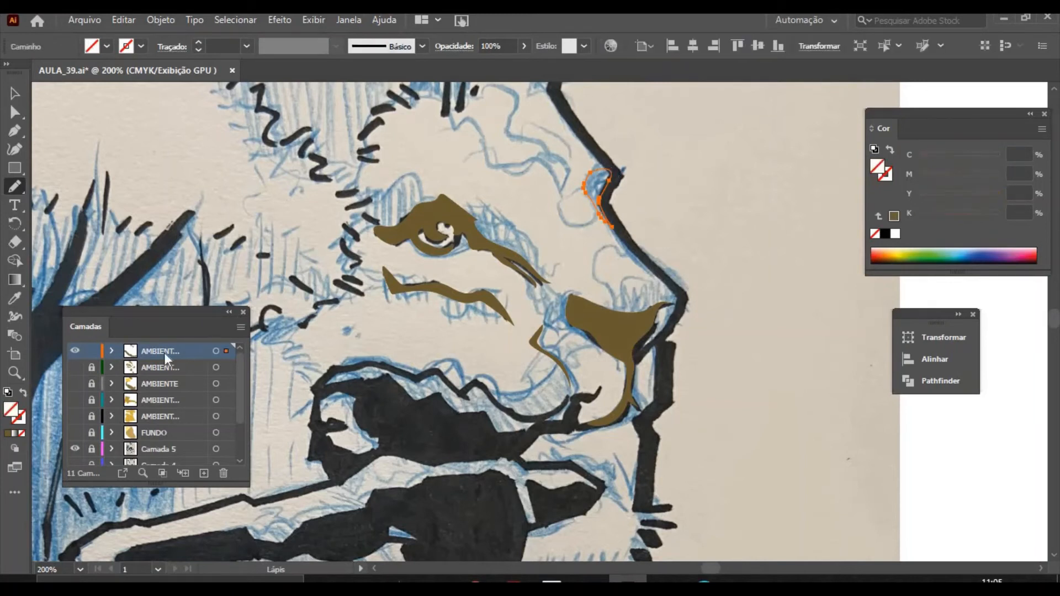
pyautogui.click(8, 434)
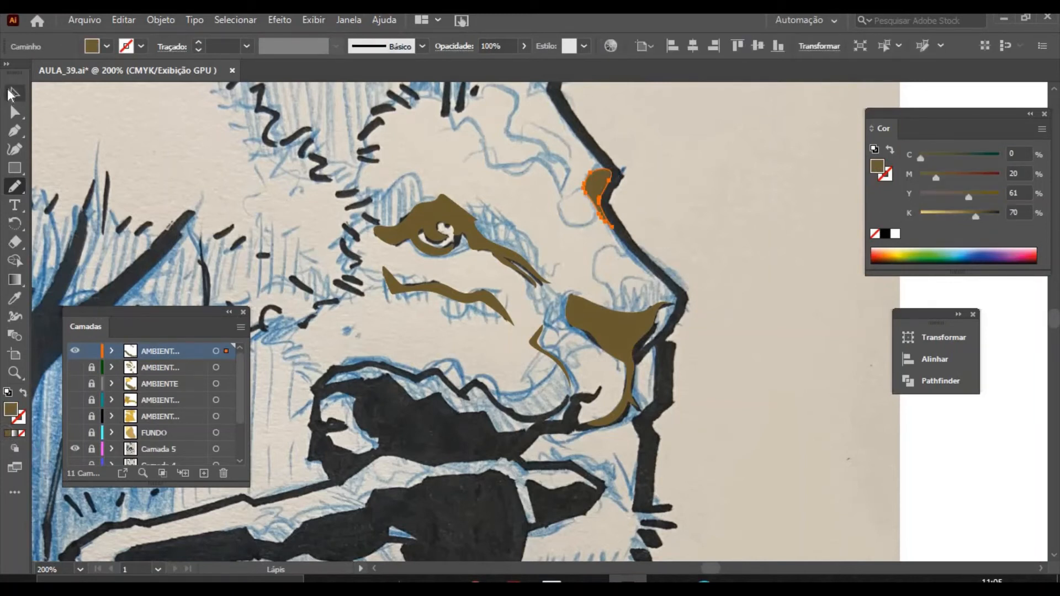
pyautogui.click(12, 95)
pyautogui.click(342, 227)
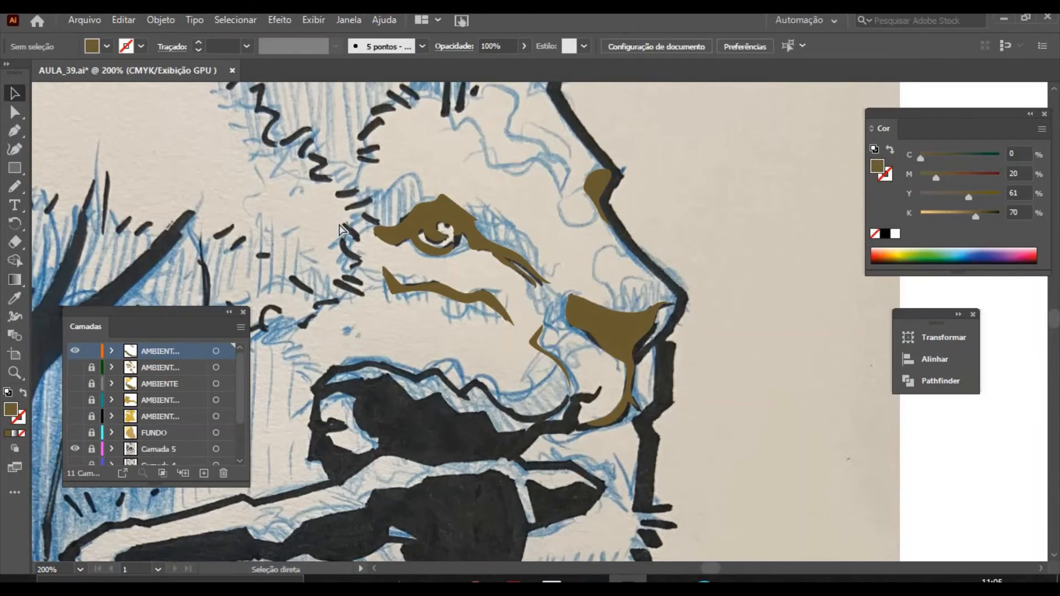
# Show the colour layers again to view the whole lion, and lock the topmost AMBIENTE layer.
pyautogui.hotkey('ctrl', '-')
pyautogui.hotkey('ctrl', '-')
pyautogui.hotkey('ctrl', '-')
pyautogui.hotkey('ctrl', '-')
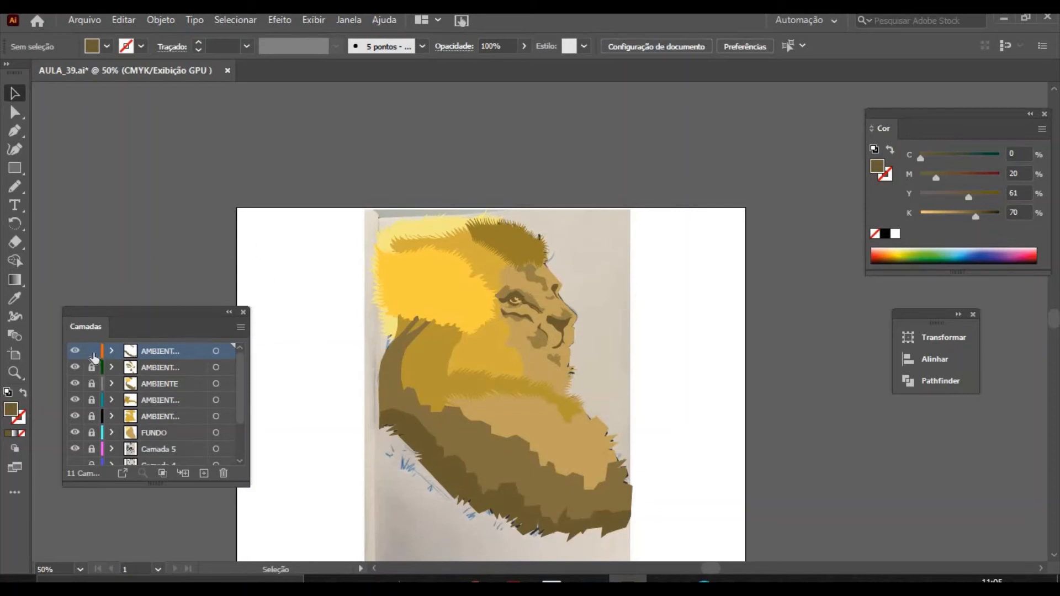
# Add a new top layer for the human figure, with a name starting with PERSON, and hide the colour layers beneath it.
pyautogui.click(203, 473)
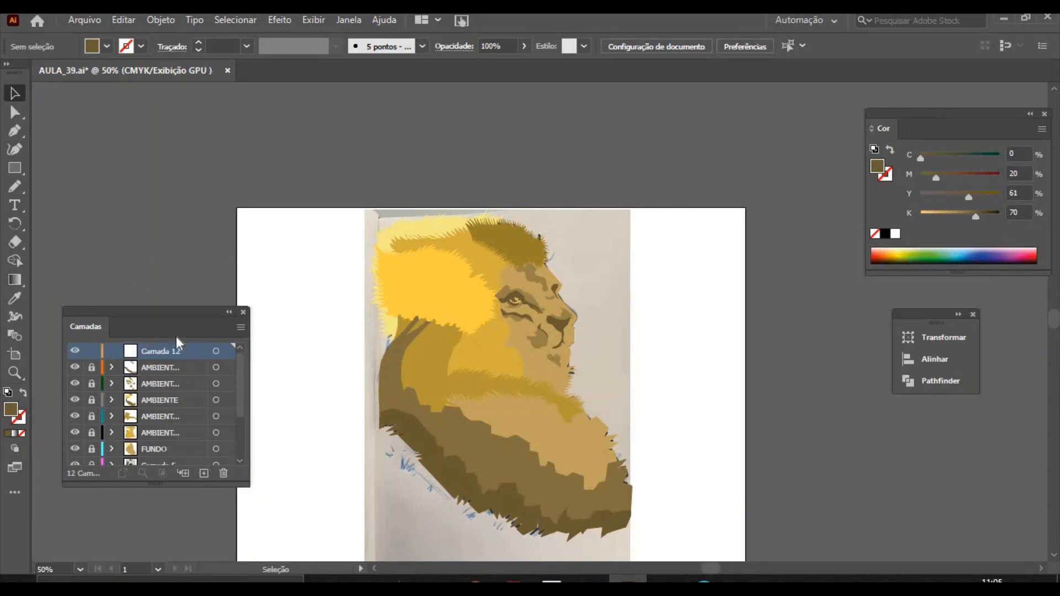
pyautogui.doubleClick(164, 351)
pyautogui.write('P')
pyautogui.press('Return')
pyautogui.click(75, 450)
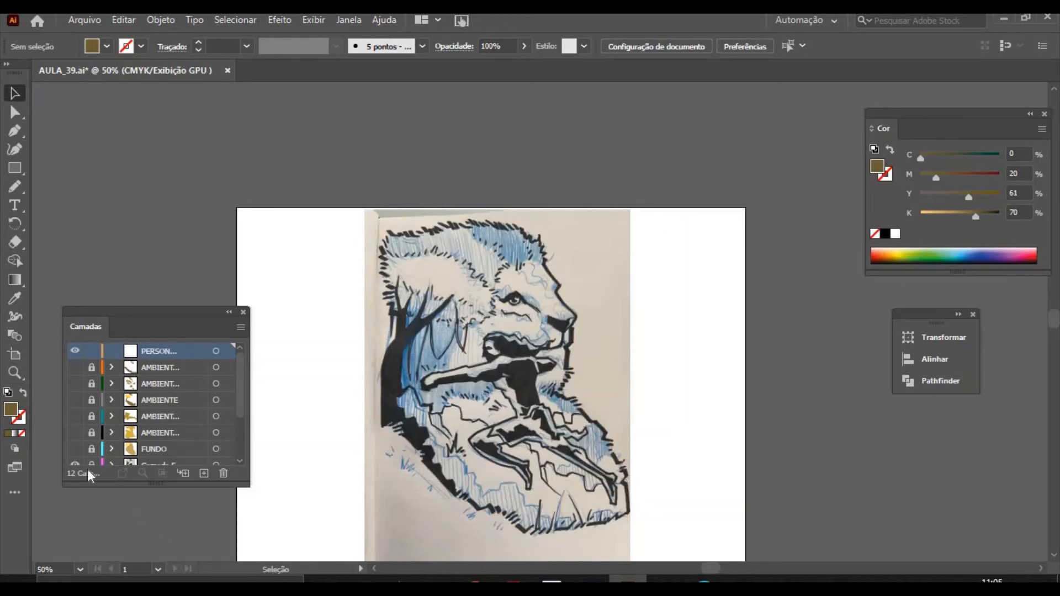
# Start the figure's outline with the Pen tool, tracing from the hand along the upper edge of the outstretched arm to the neck.
pyautogui.click(15, 375)
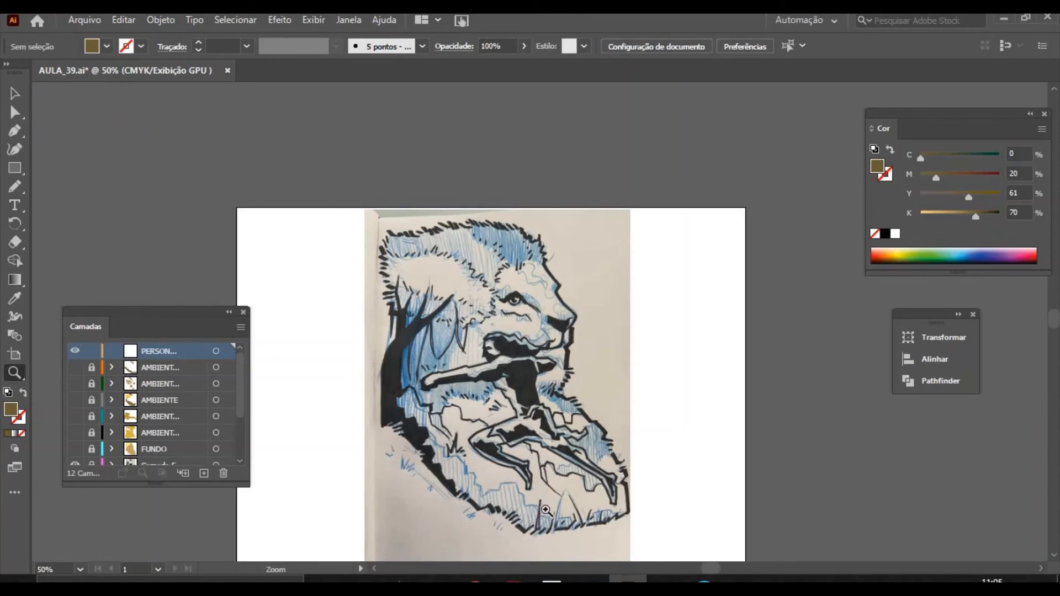
pyautogui.click(546, 510)
pyautogui.click(550, 105)
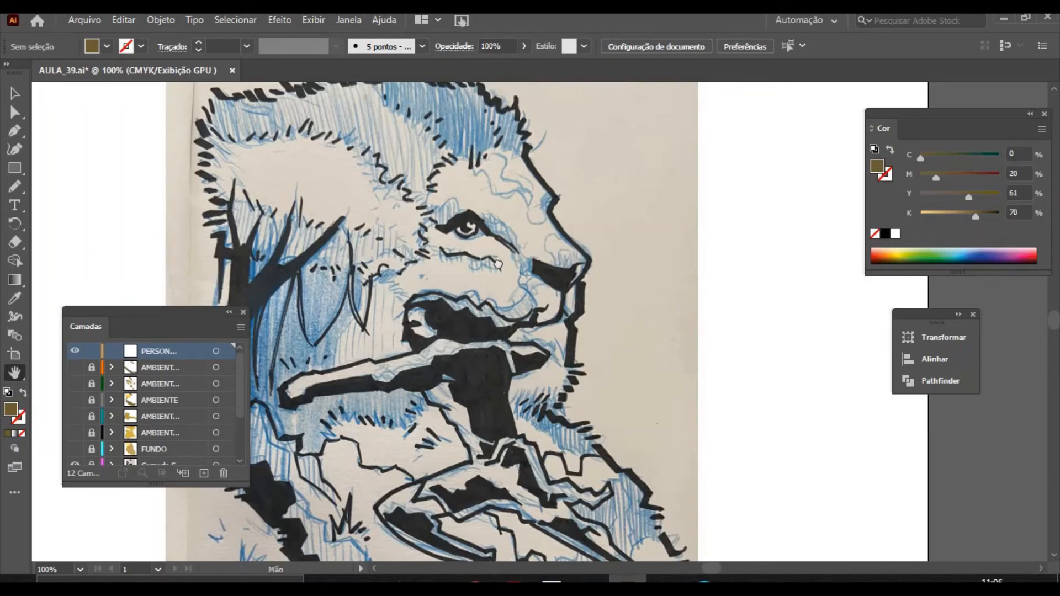
pyautogui.moveTo(458, 358); pyautogui.dragTo(500, 247)
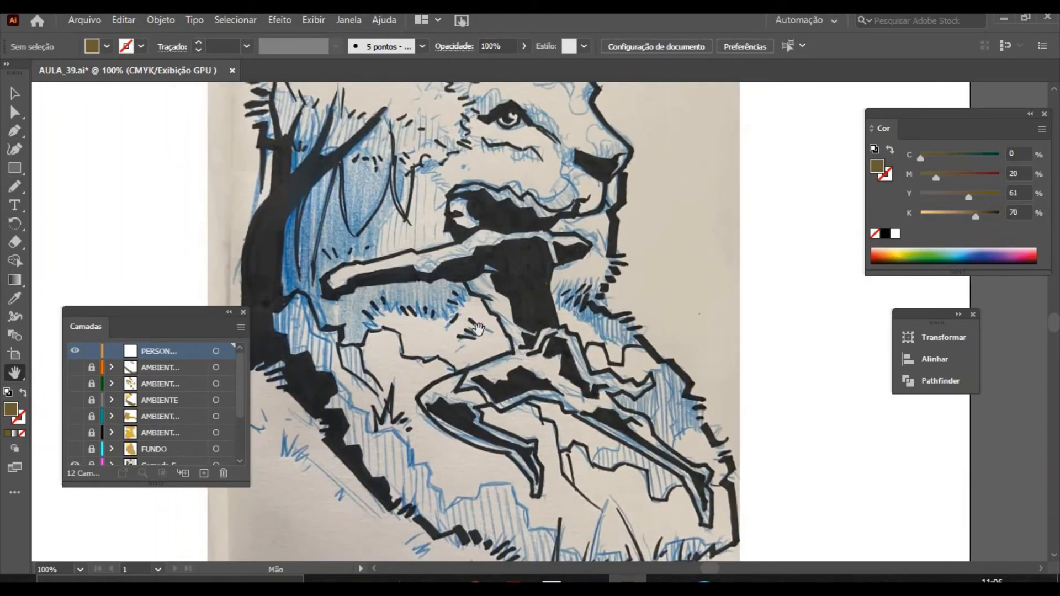
pyautogui.press('z')
pyautogui.click(401, 305)
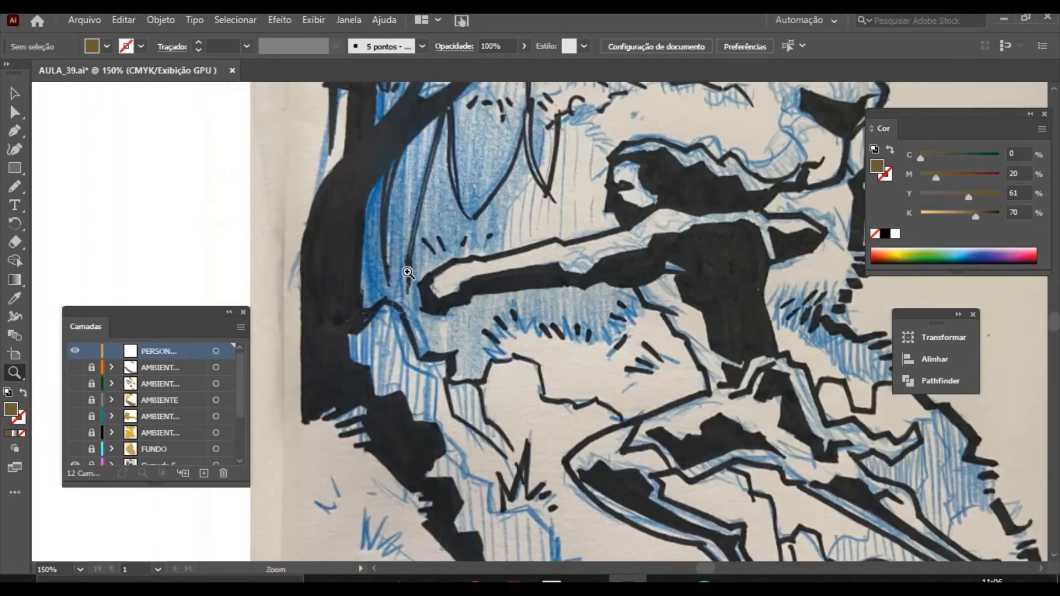
pyautogui.click(14, 131)
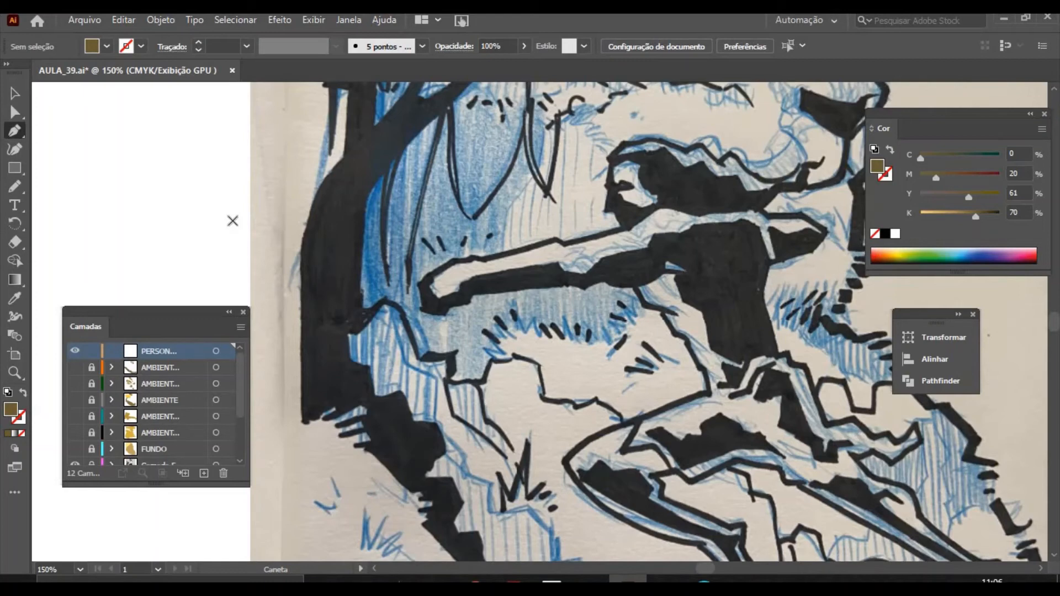
pyautogui.click(423, 310)
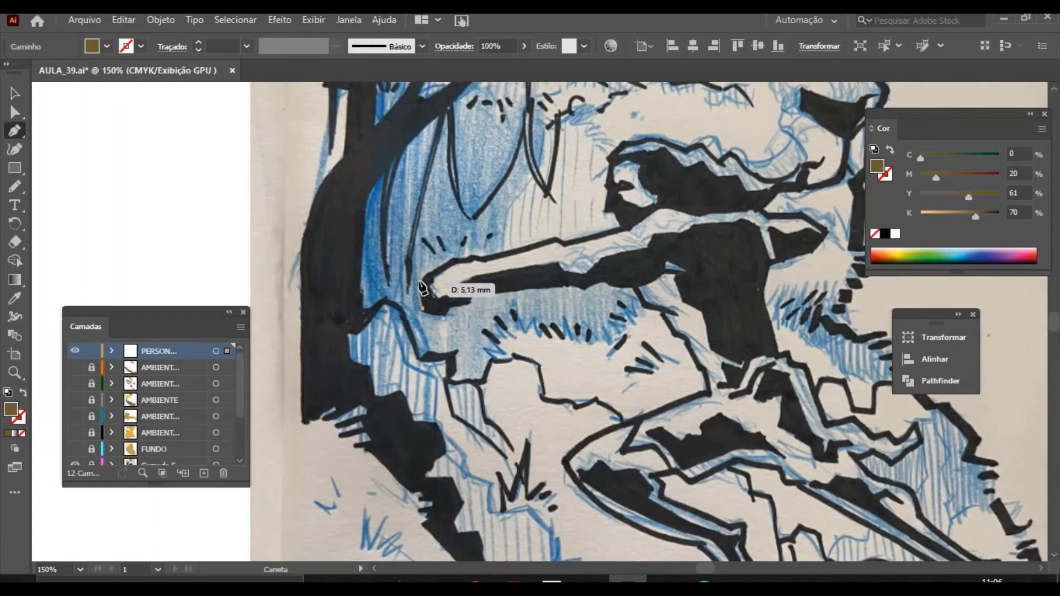
pyautogui.click(417, 283)
pyautogui.click(439, 266)
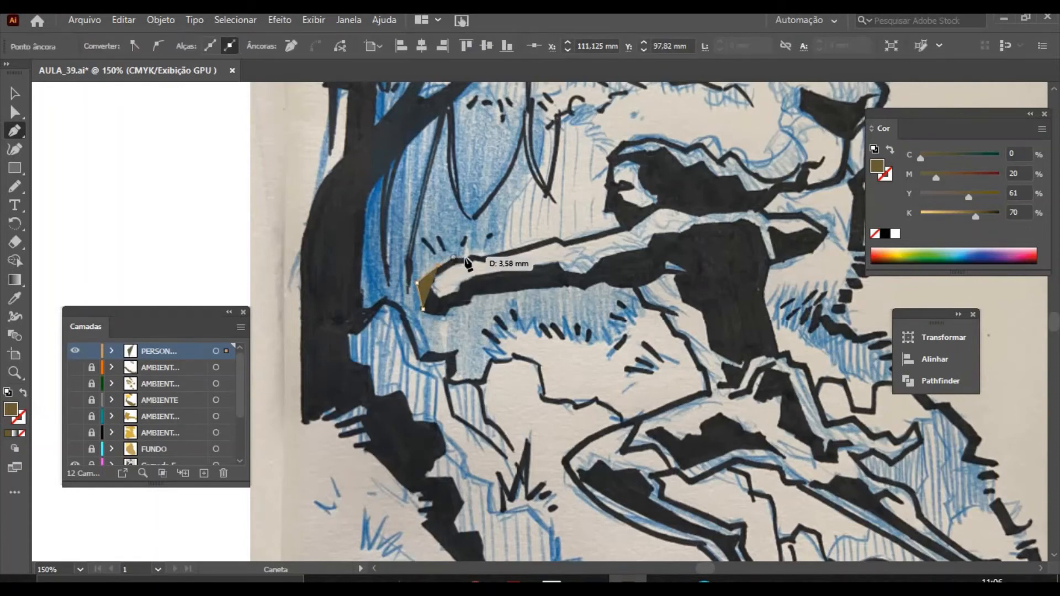
pyautogui.click(452, 258)
pyautogui.click(468, 257)
pyautogui.click(475, 256)
pyautogui.click(483, 258)
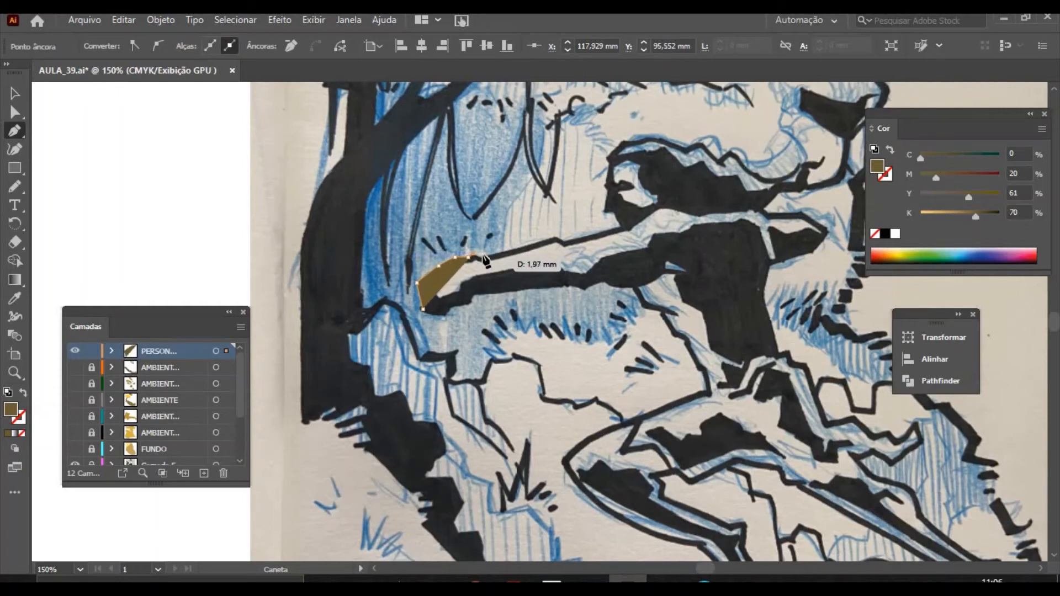
pyautogui.click(556, 239)
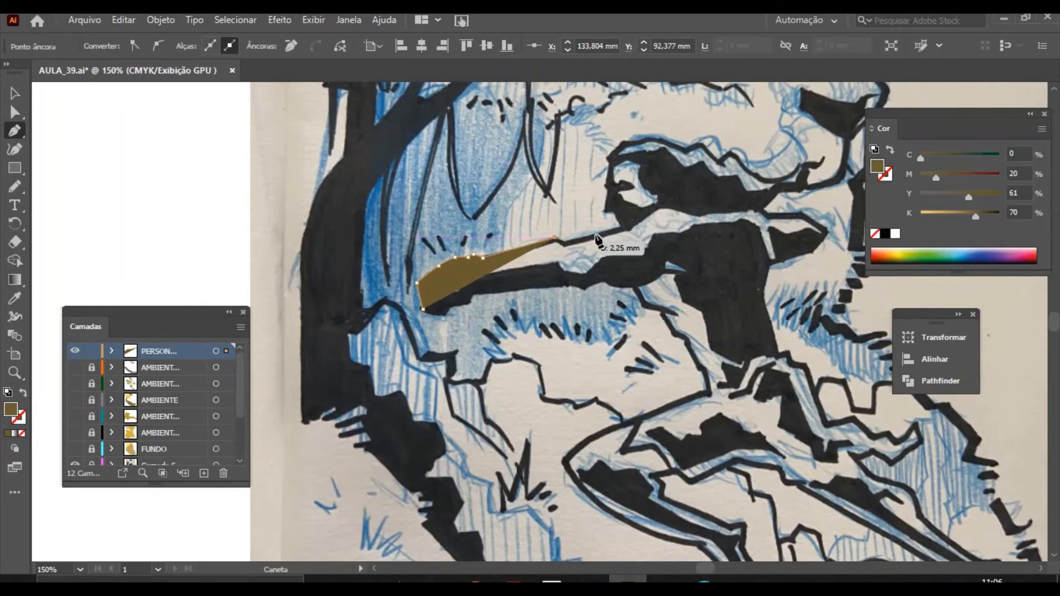
pyautogui.click(622, 229)
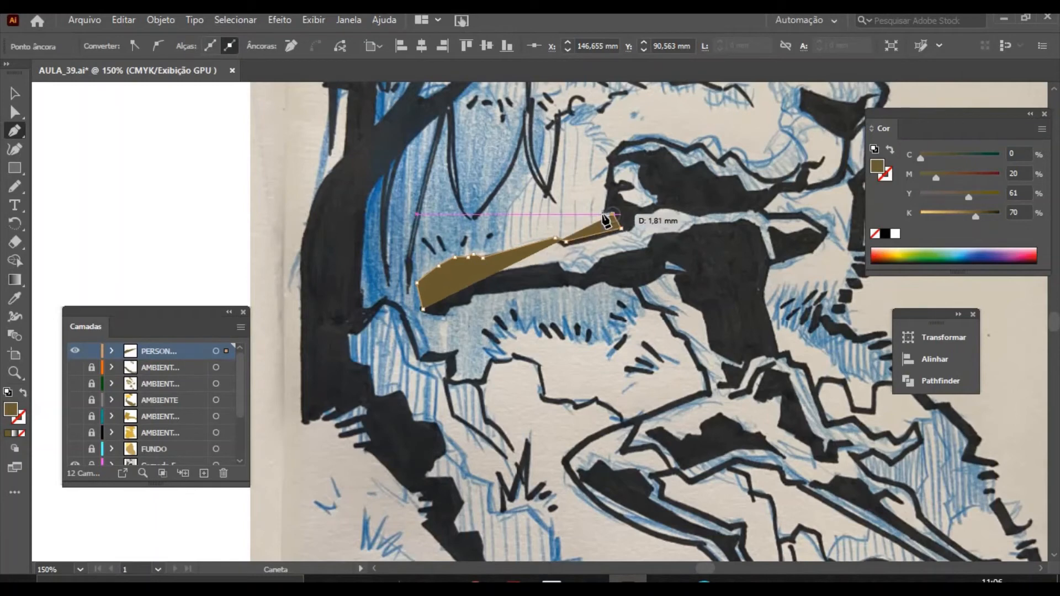
# Continue the figure's Pen outline from the neck up the face profile and over the forehead to the top of the head.
pyautogui.click(604, 215)
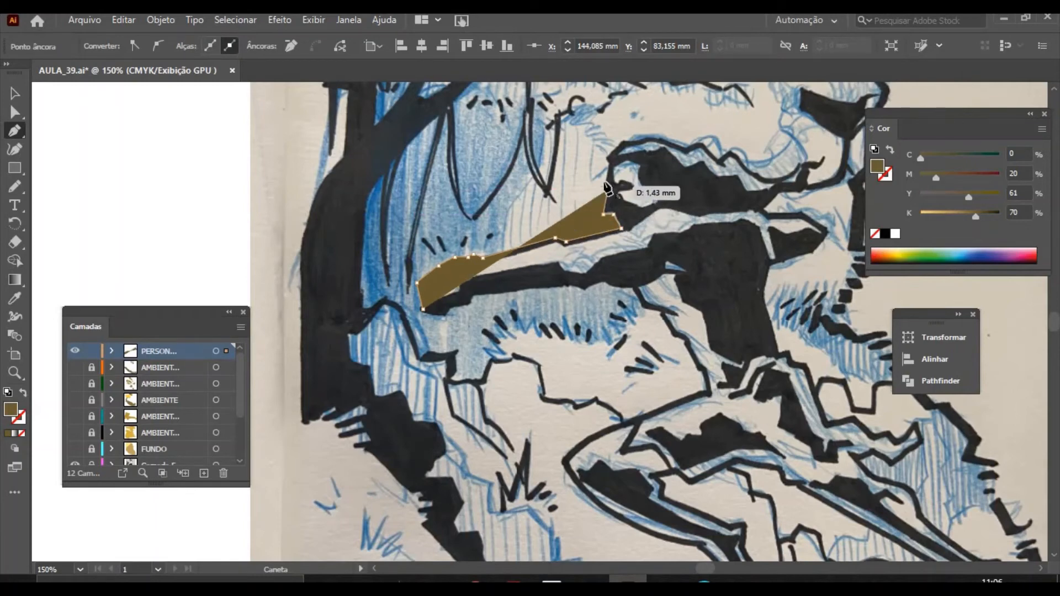
pyautogui.click(607, 187)
pyautogui.click(608, 179)
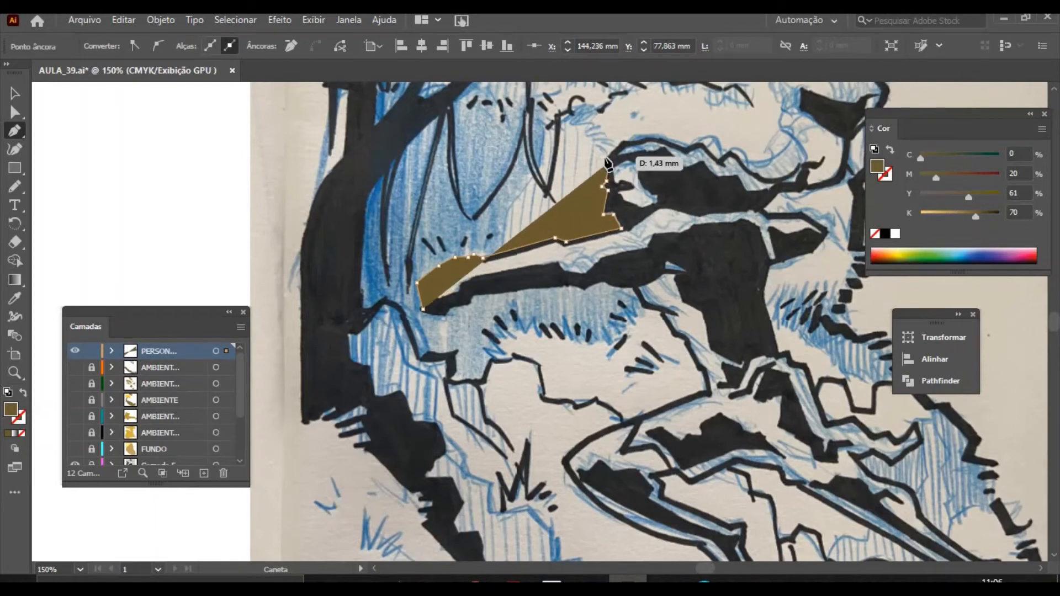
pyautogui.click(621, 141)
pyautogui.click(629, 141)
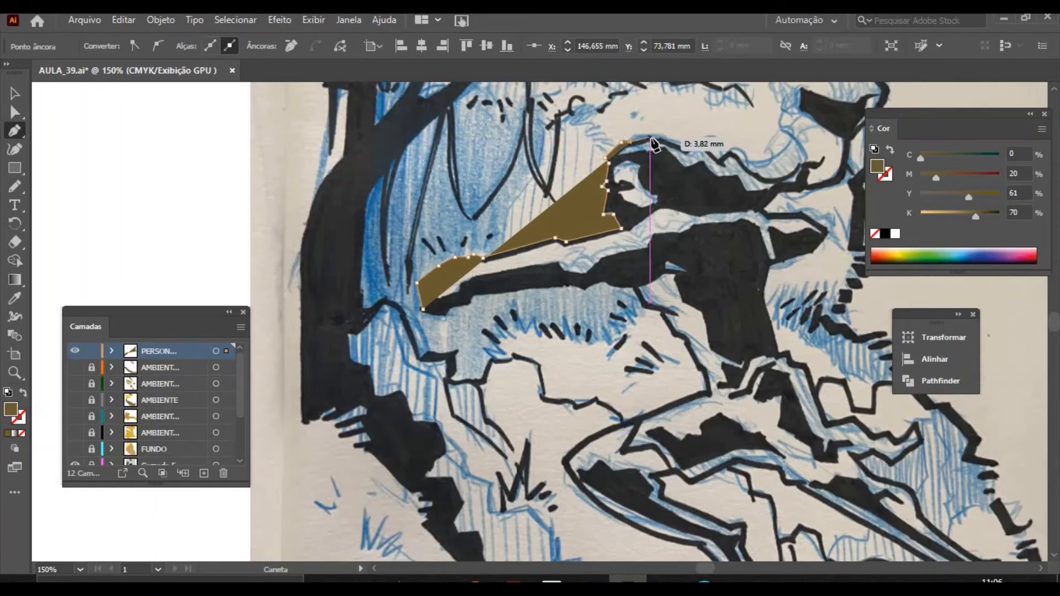
pyautogui.click(650, 138)
pyautogui.click(686, 147)
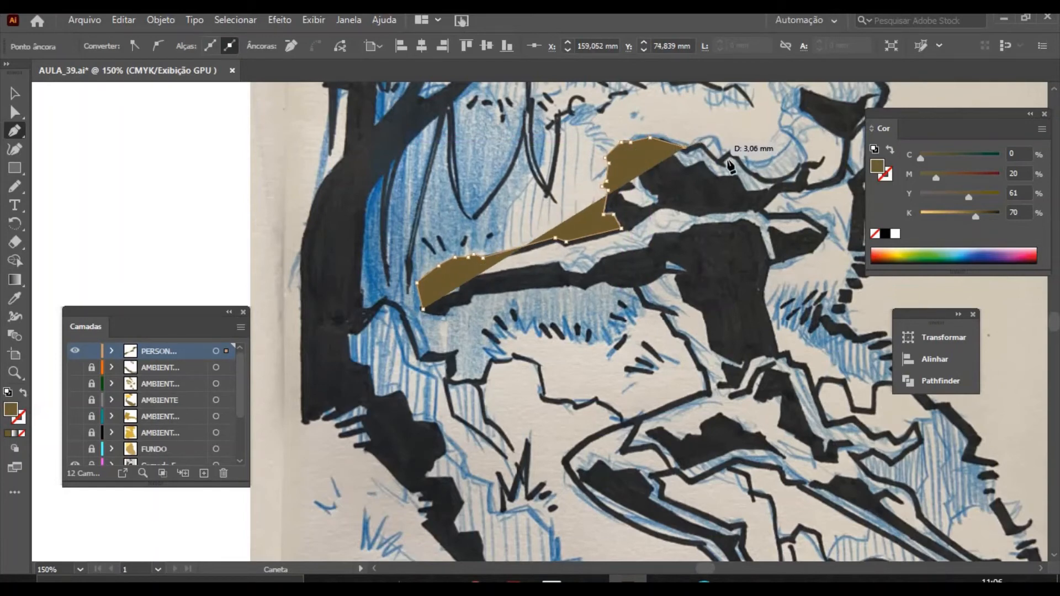
# Trace the wavy back edge of the hair out to the pointed tip of the trailing lock and around it.
pyautogui.click(717, 160)
pyautogui.click(729, 151)
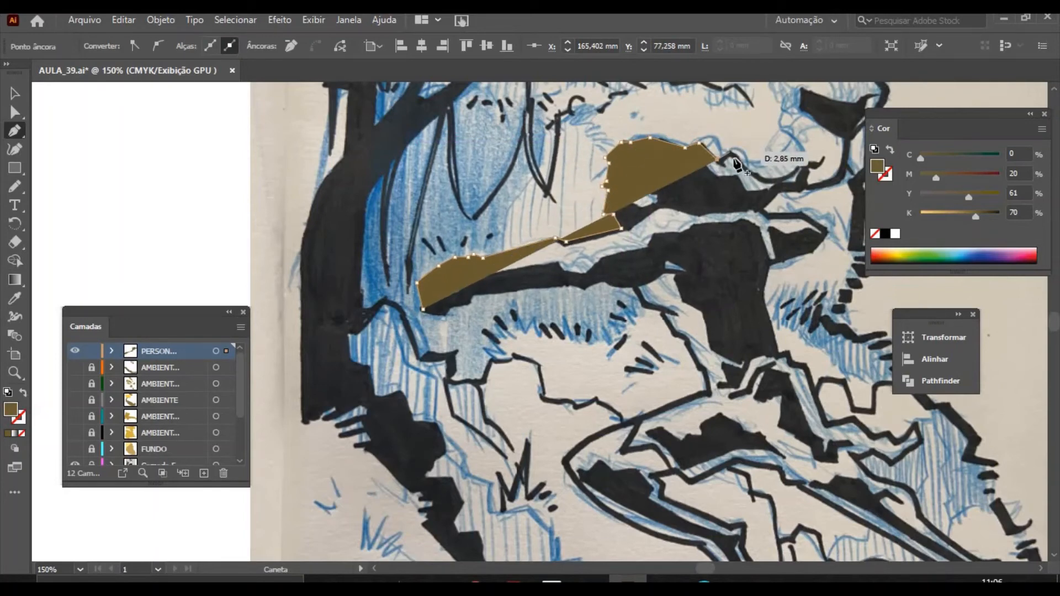
pyautogui.click(767, 179)
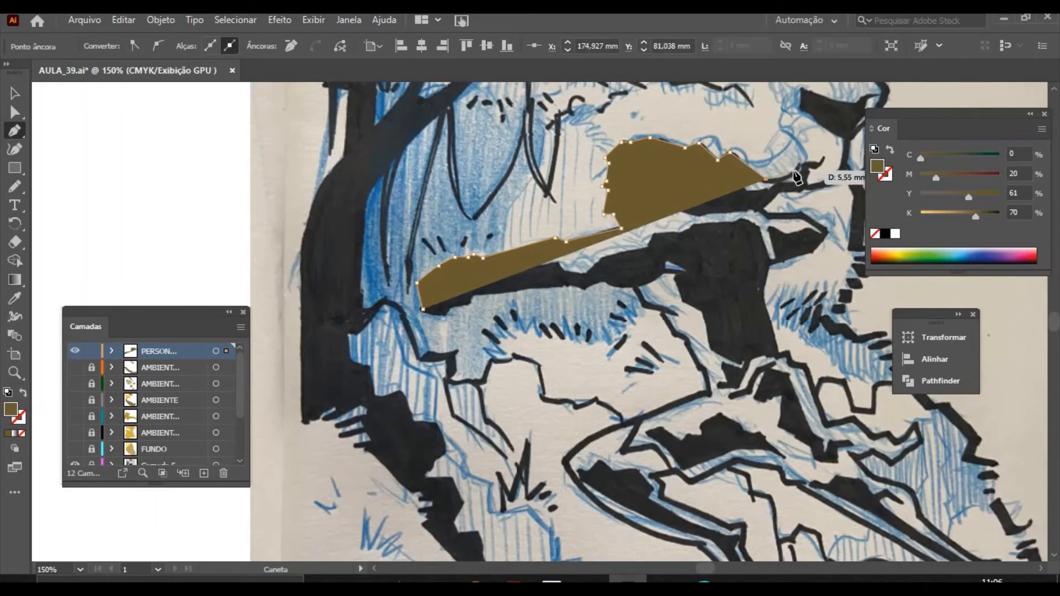
pyautogui.moveTo(795, 172); pyautogui.dragTo(808, 158)
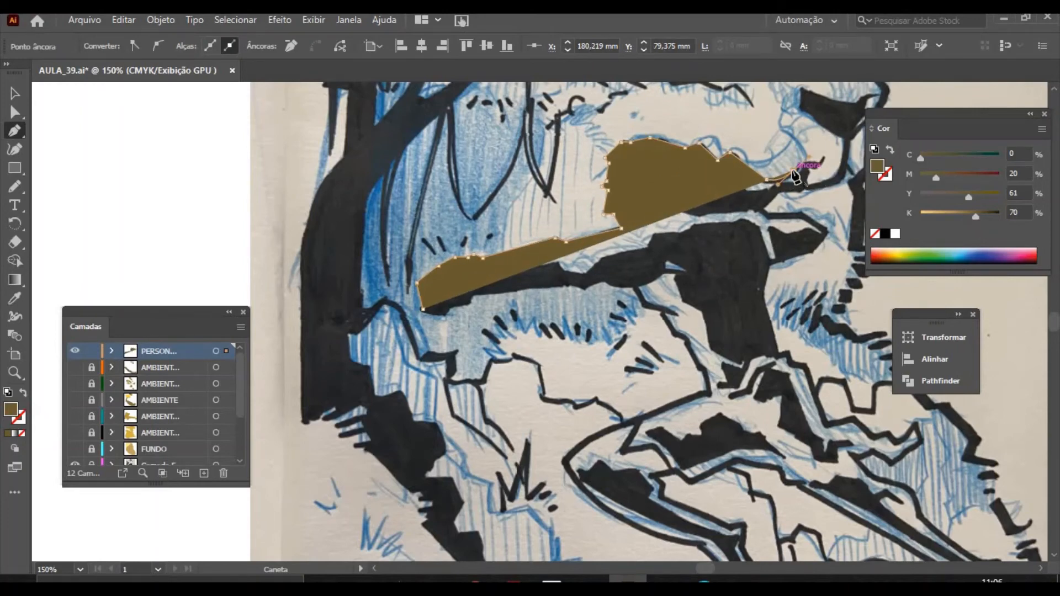
pyautogui.click(794, 171)
pyautogui.click(820, 162)
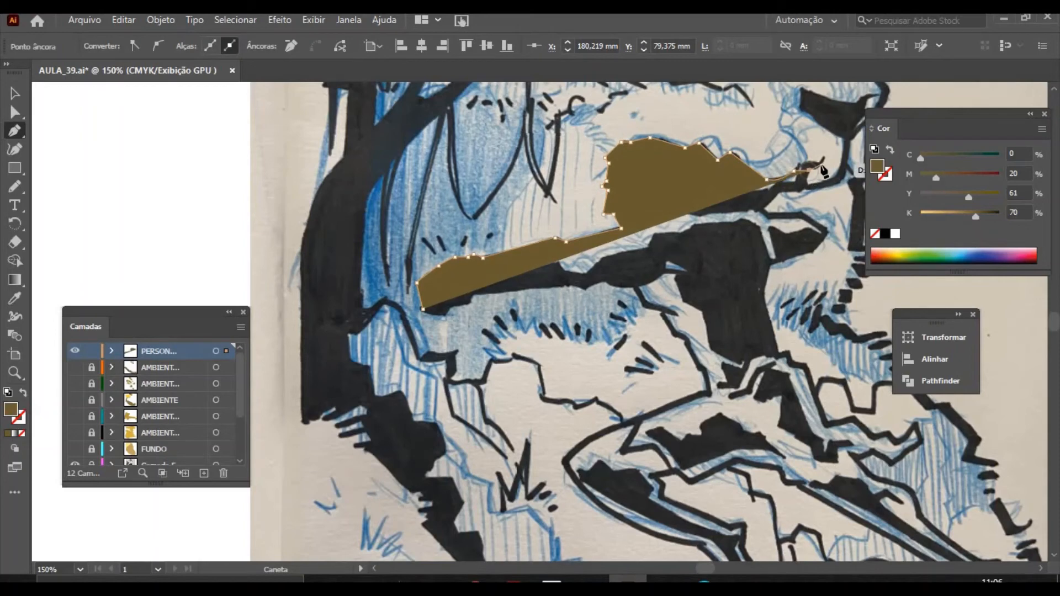
pyautogui.click(810, 171)
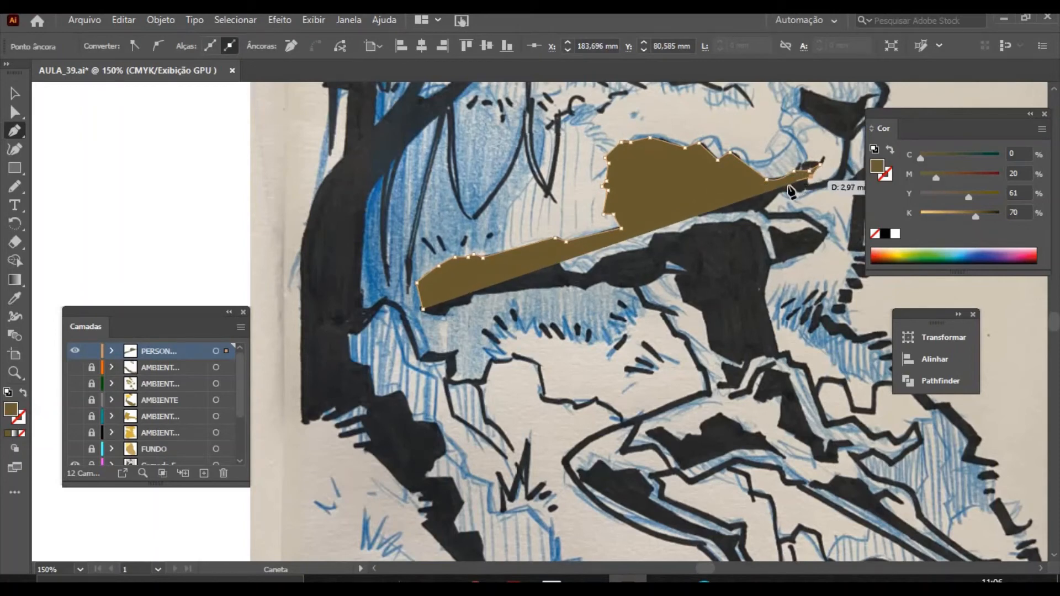
# Extend the outline from the hair to the shoulder, around the bent rear arm's elbow and onto the back.
pyautogui.click(762, 213)
pyautogui.click(799, 213)
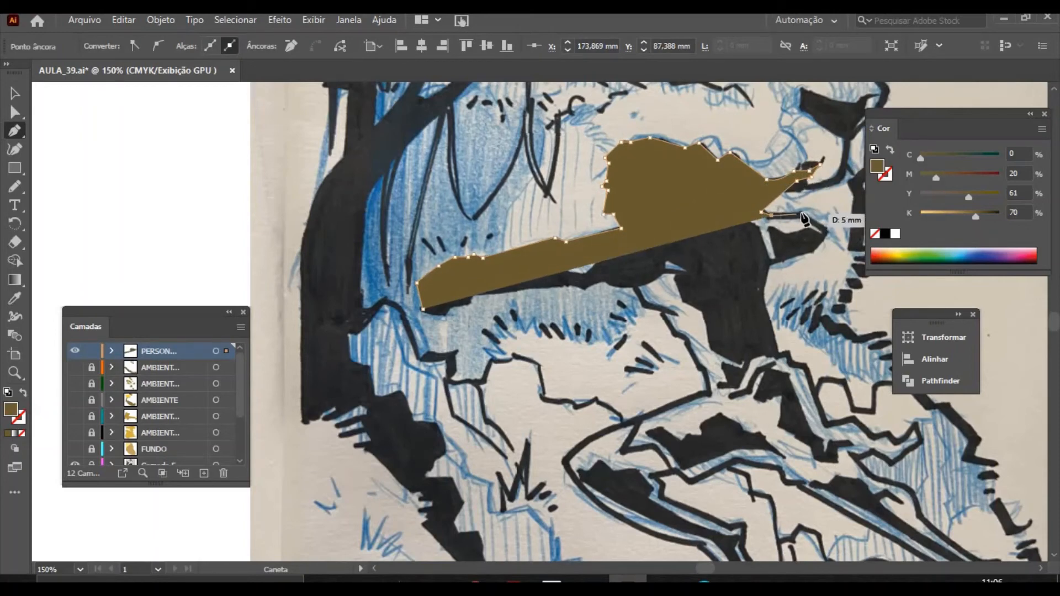
pyautogui.click(827, 232)
pyautogui.click(813, 254)
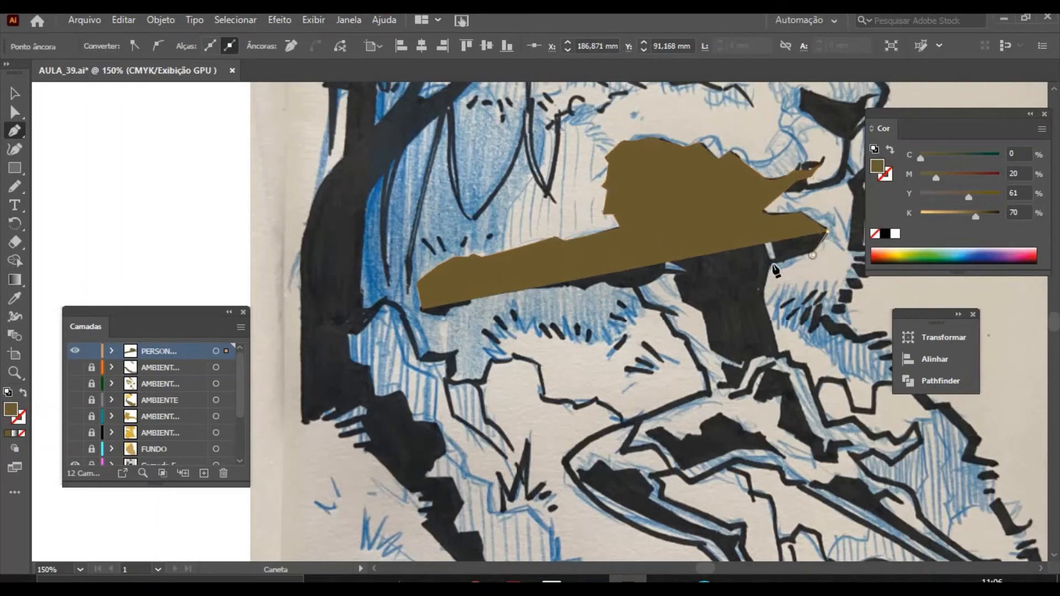
pyautogui.click(770, 266)
pyautogui.click(764, 292)
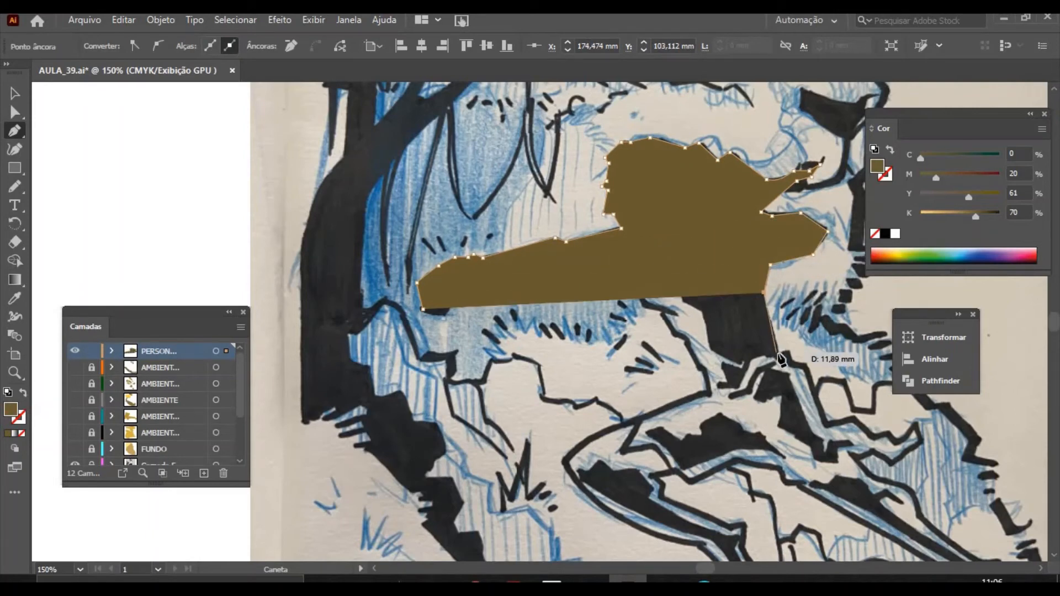
# Trace the figure's back down to the waist and along the rear edge of the hip.
pyautogui.click(780, 352)
pyautogui.click(787, 355)
pyautogui.click(806, 362)
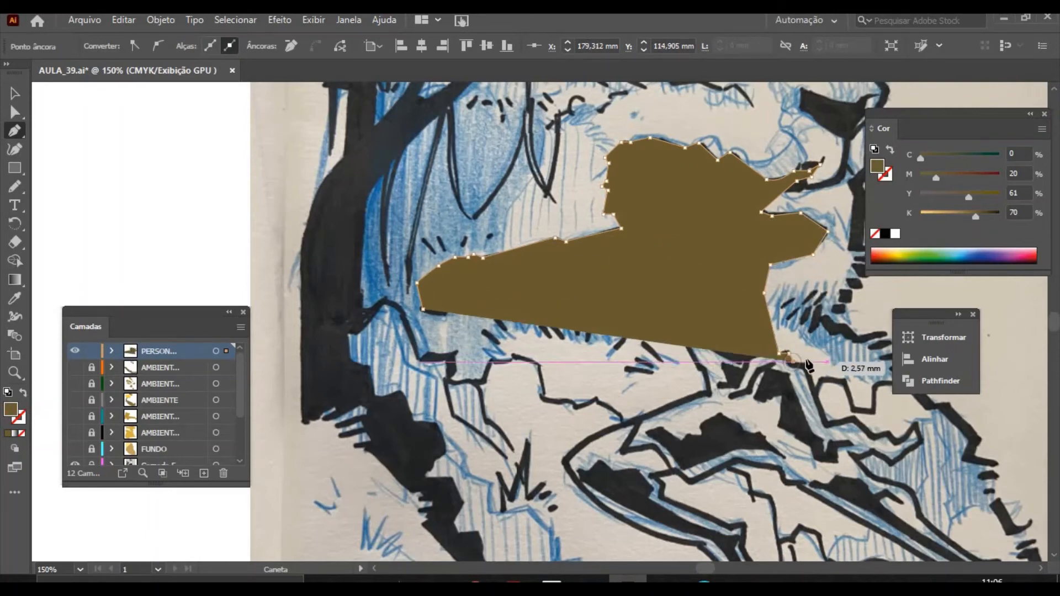
pyautogui.moveTo(813, 362); pyautogui.dragTo(877, 468)
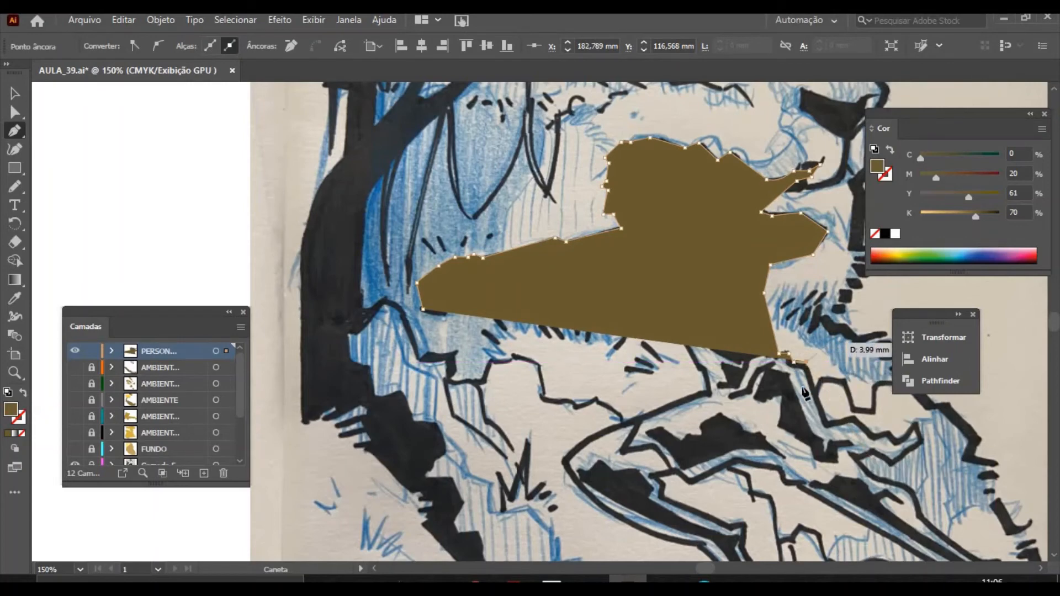
pyautogui.click(826, 422)
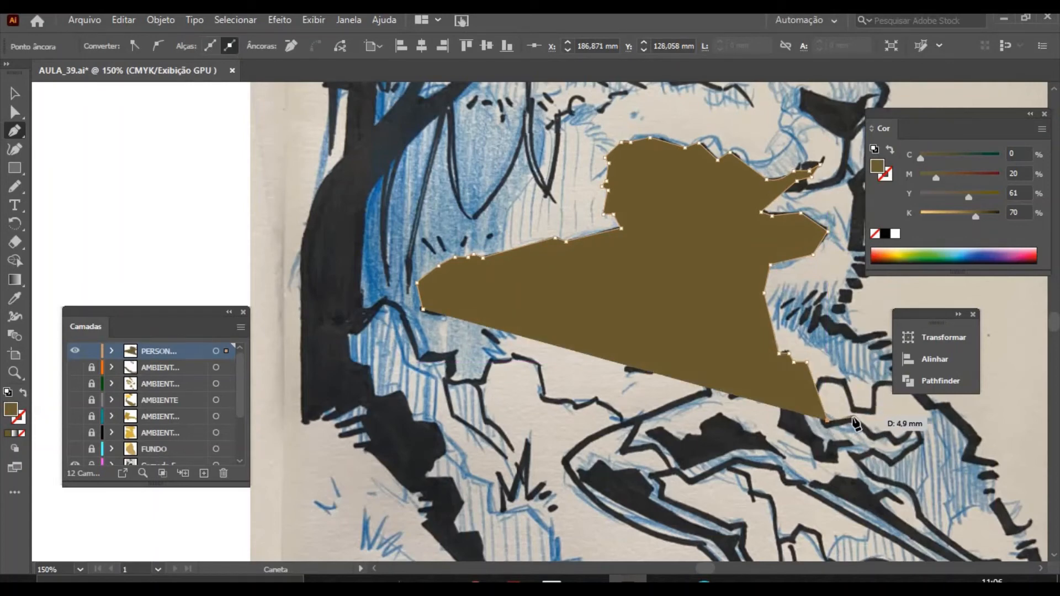
# Outline the jagged projection behind the hip and return to the upper edge of the extended rear leg.
pyautogui.click(854, 418)
pyautogui.moveTo(878, 436); pyautogui.dragTo(924, 519)
pyautogui.click(891, 464)
pyautogui.click(878, 477)
pyautogui.click(920, 513)
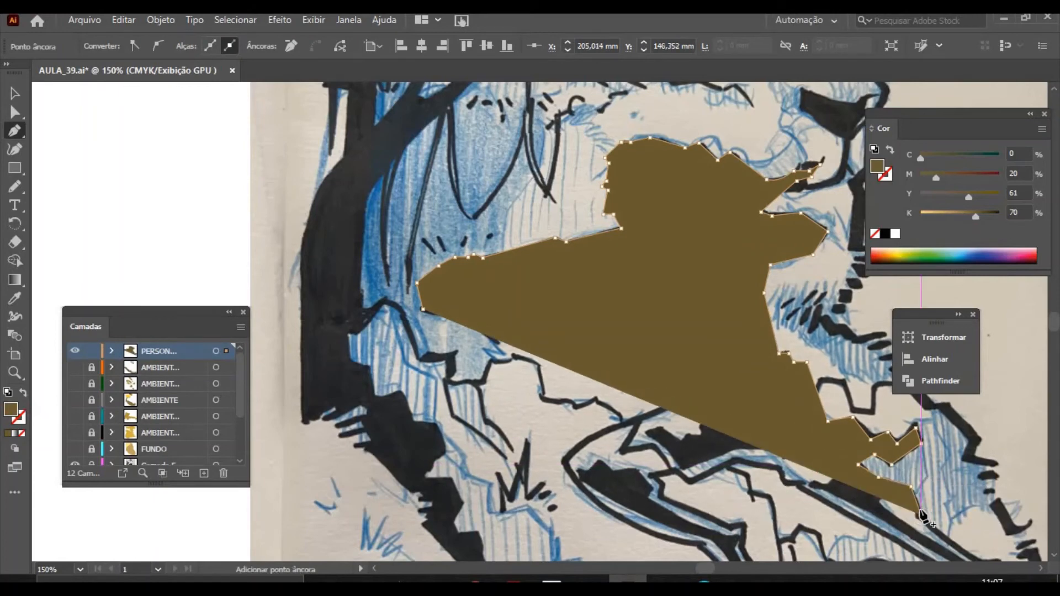
# Continue the outline down the extended rear leg, around the heel and along the foot to its tip.
pyautogui.hotkey('ctrl', '-')
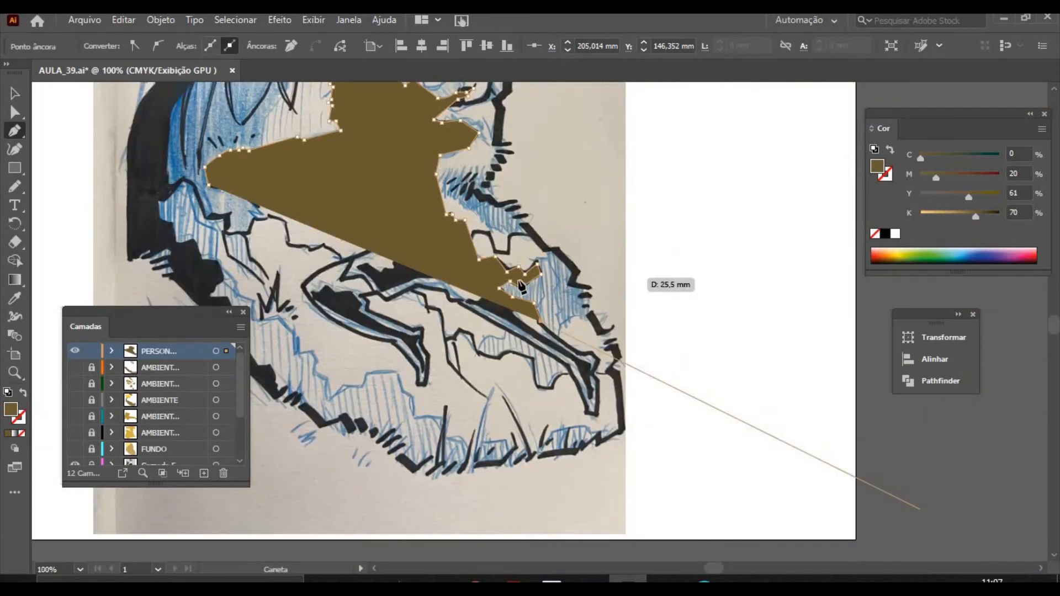
pyautogui.click(585, 361)
pyautogui.click(598, 360)
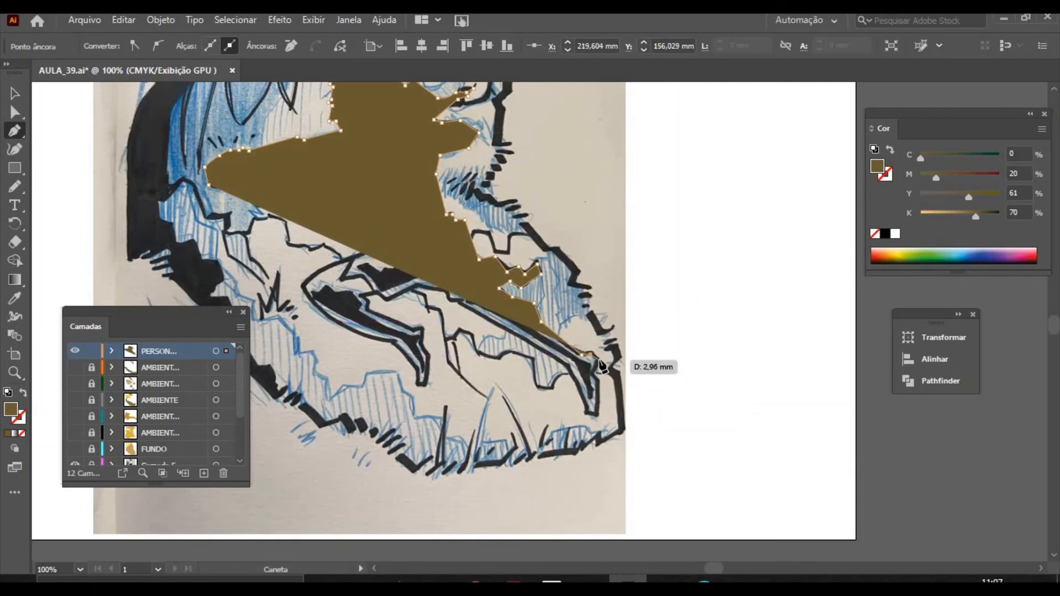
pyautogui.click(596, 374)
pyautogui.click(599, 381)
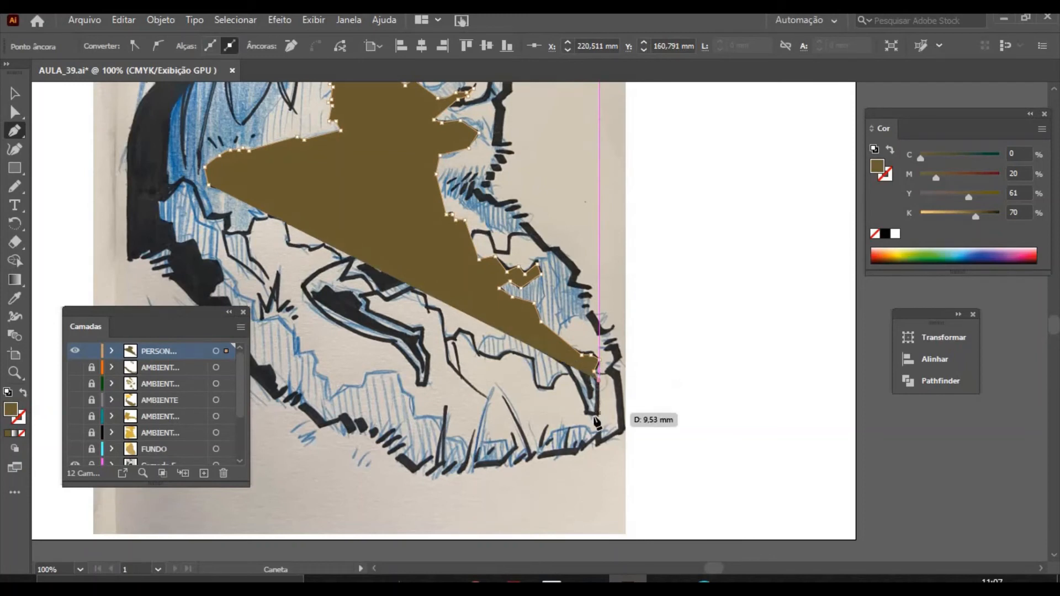
pyautogui.click(594, 416)
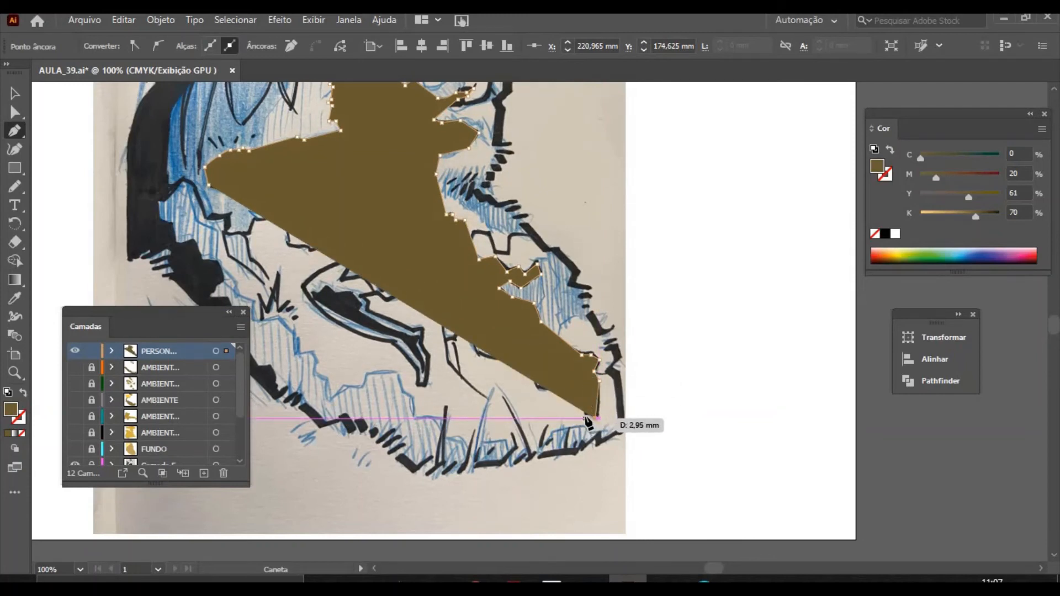
pyautogui.click(584, 419)
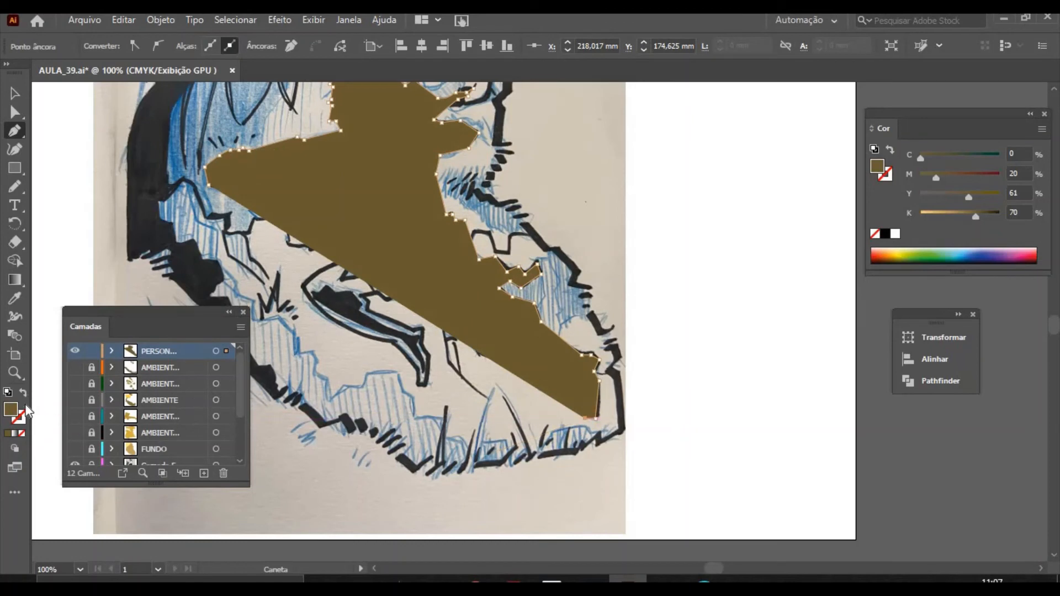
# Swap the path's fill and stroke to reveal the sketch, and trace the rear leg's underside back up to the thigh.
pyautogui.click(23, 393)
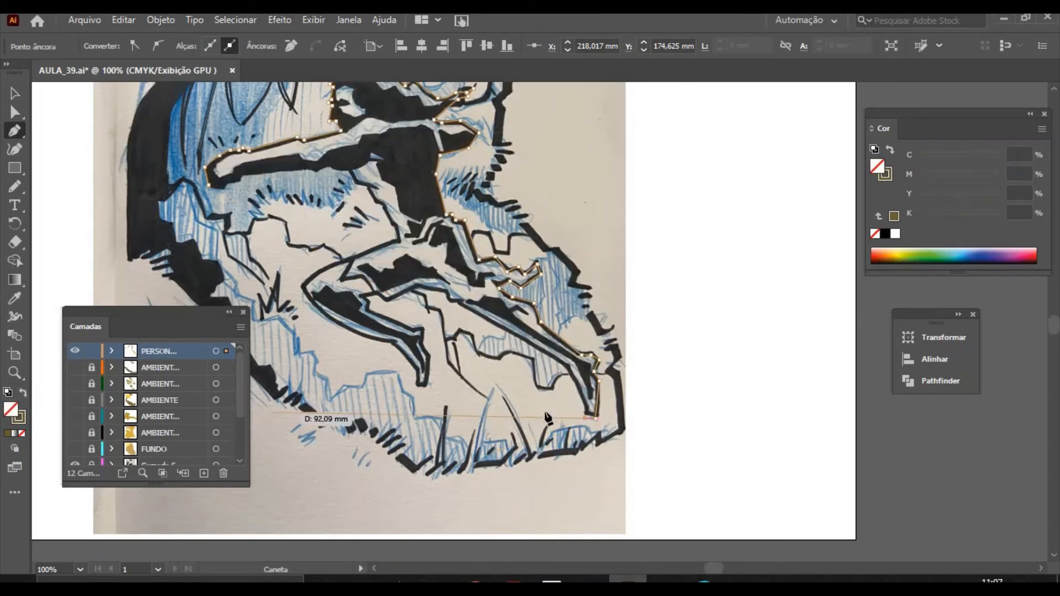
pyautogui.click(570, 367)
pyautogui.click(462, 302)
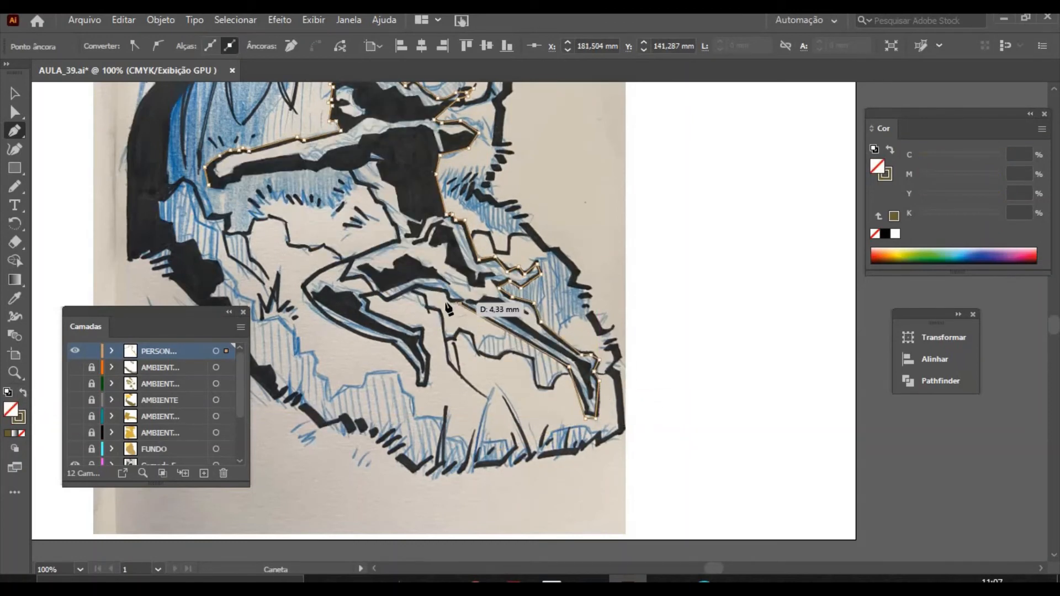
pyautogui.click(446, 290)
pyautogui.click(414, 288)
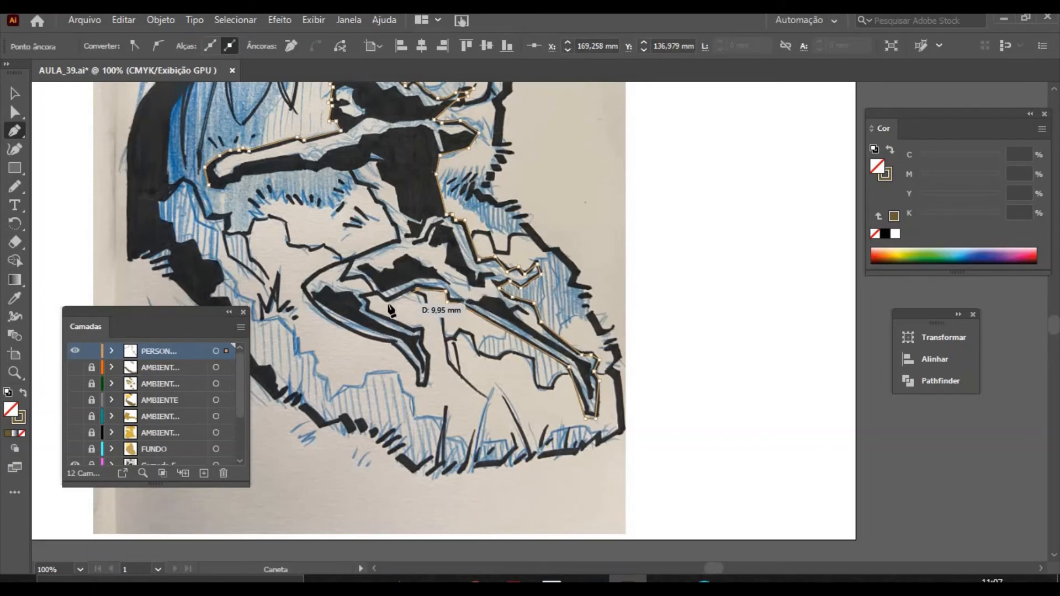
# Trace the underside of the thigh into the crook behind the front leg's bent knee.
pyautogui.click(389, 302)
pyautogui.click(364, 297)
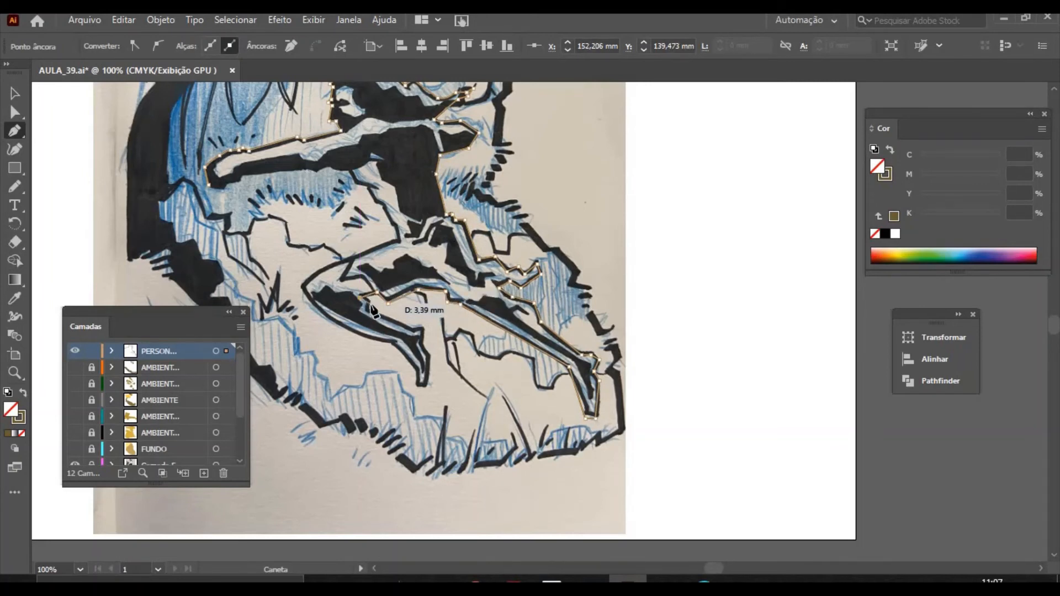
pyautogui.click(369, 298)
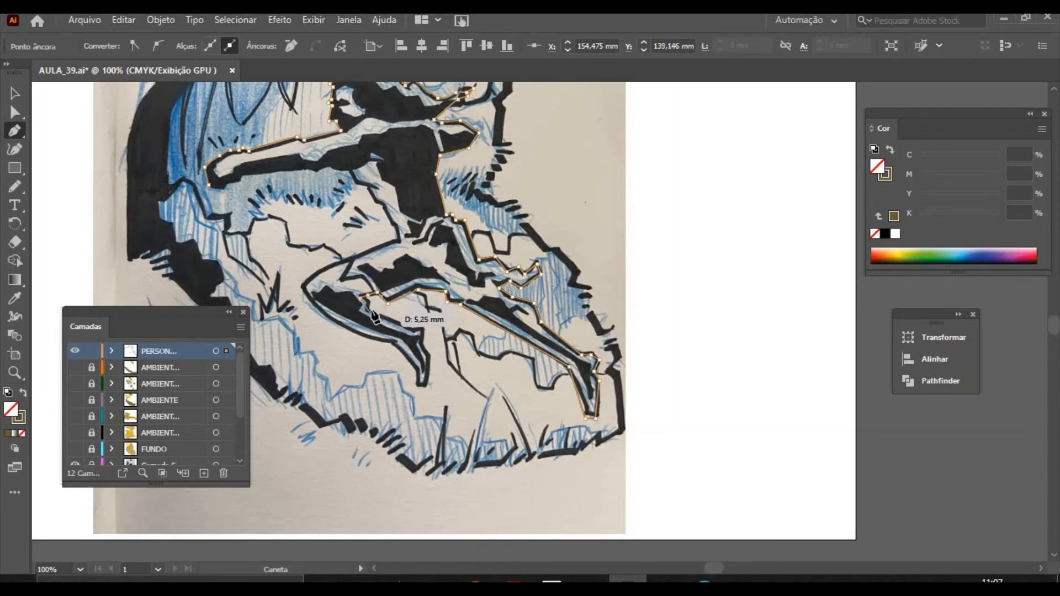
pyautogui.moveTo(373, 316)
pyautogui.mouseDown()
pyautogui.moveTo(376, 342)
pyautogui.moveTo(359, 312)
pyautogui.moveTo(356, 325)
pyautogui.mouseUp()
pyautogui.hotkey('ctrl', '+')
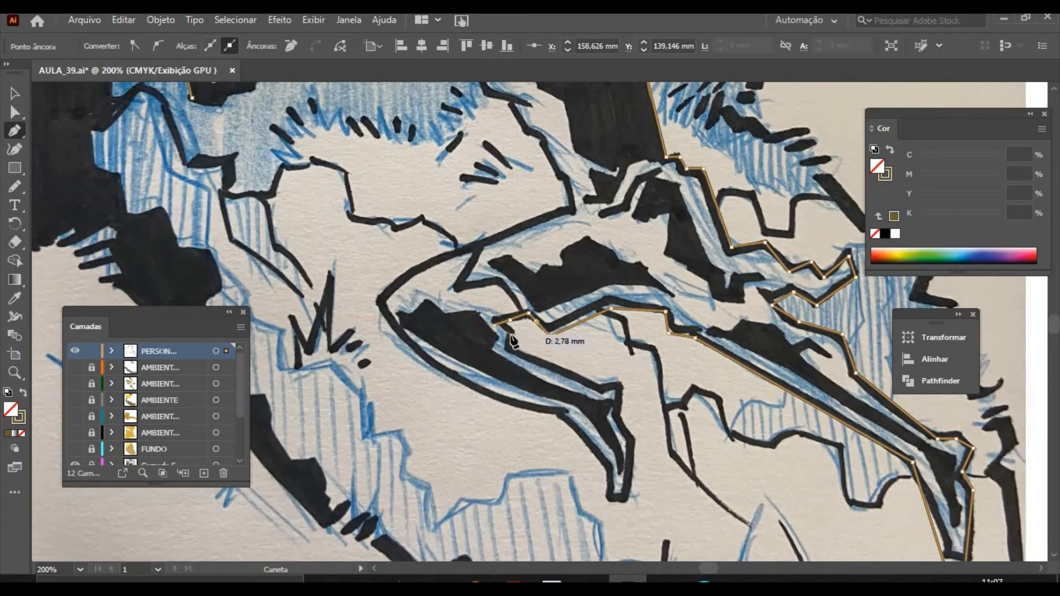
pyautogui.click(509, 348)
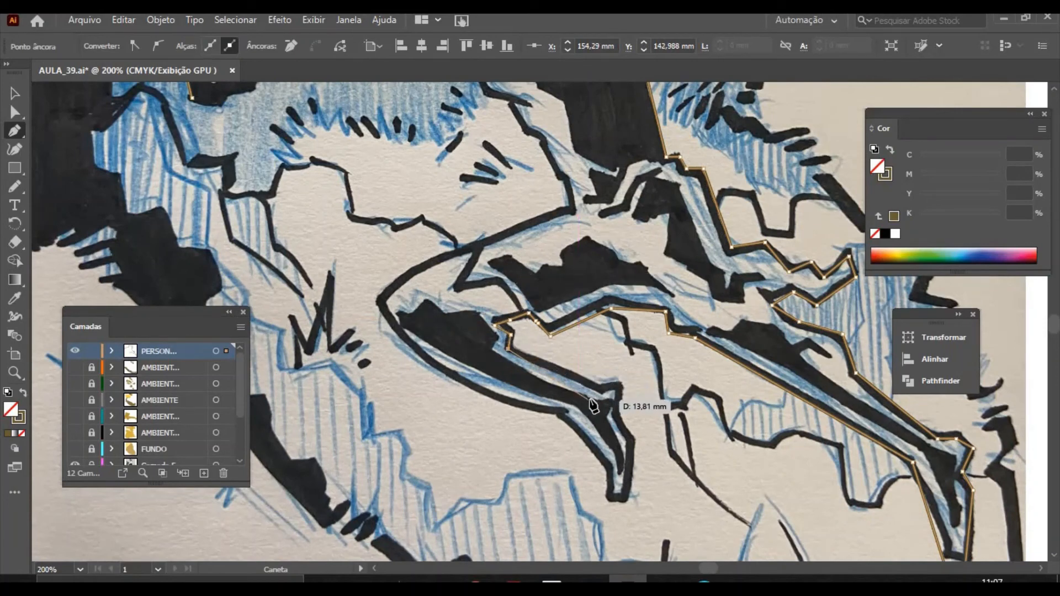
# Outline the front leg's calf from behind the knee past the heel to the tip of the foot.
pyautogui.click(591, 388)
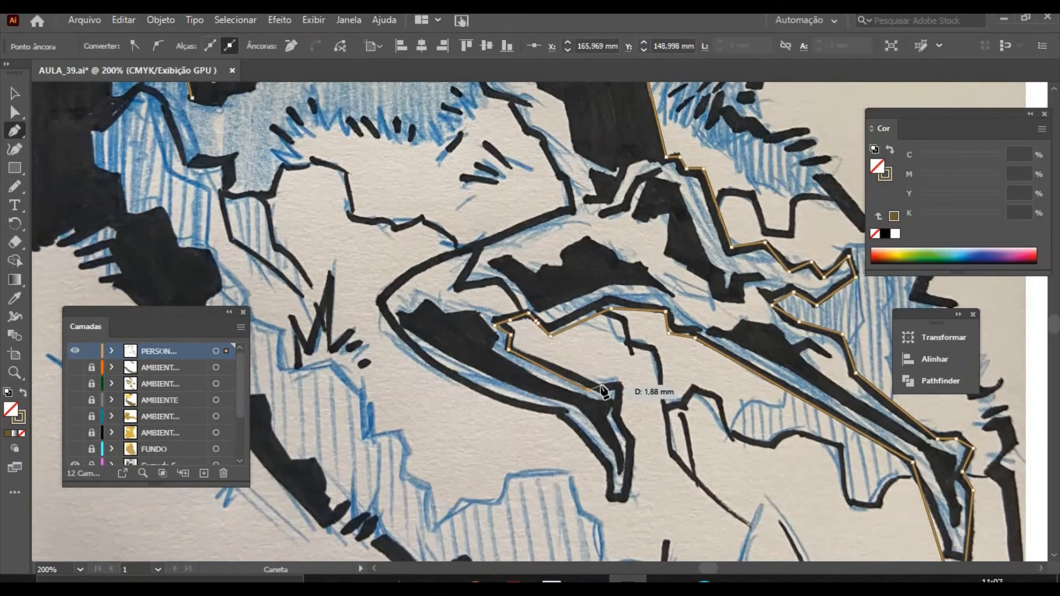
pyautogui.click(602, 385)
pyautogui.click(617, 389)
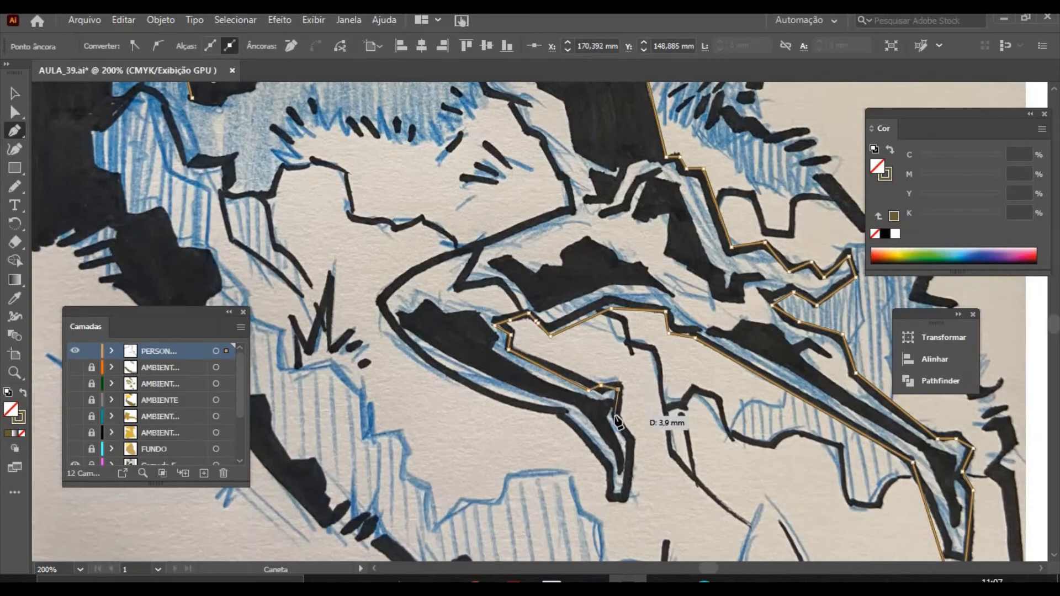
pyautogui.click(616, 415)
pyautogui.click(629, 438)
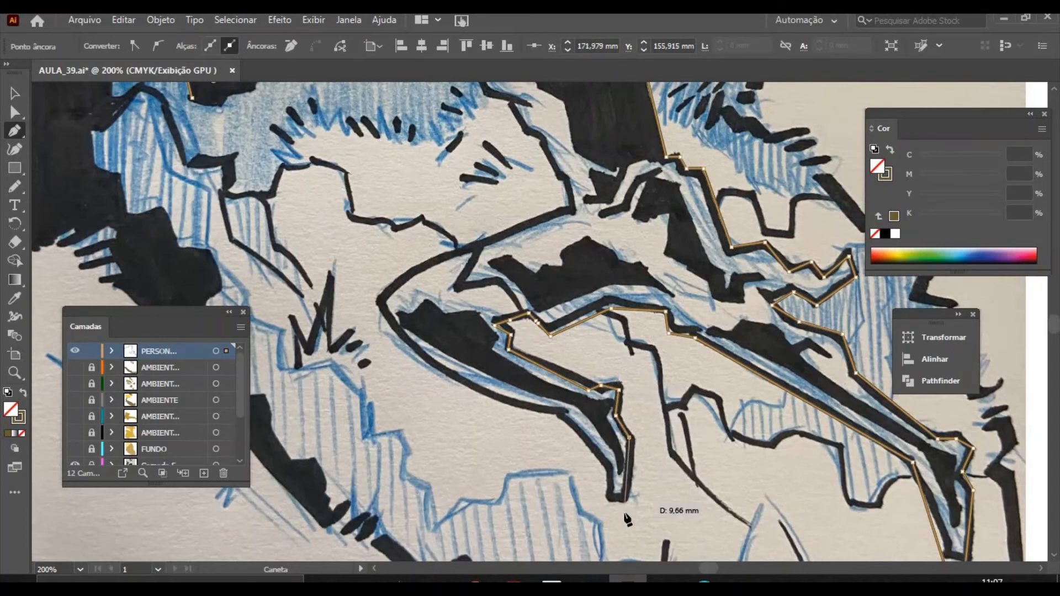
pyautogui.click(624, 504)
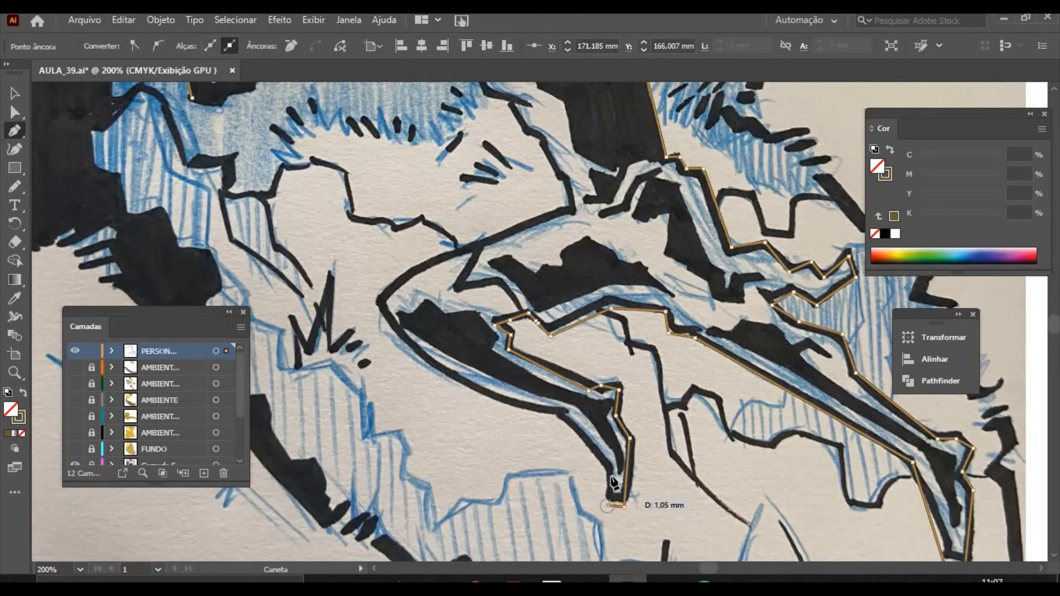
# Trace around the front foot's tip, up the shin, and over the knee and thigh to the waist with curved segments.
pyautogui.click(610, 504)
pyautogui.click(610, 473)
pyautogui.click(563, 414)
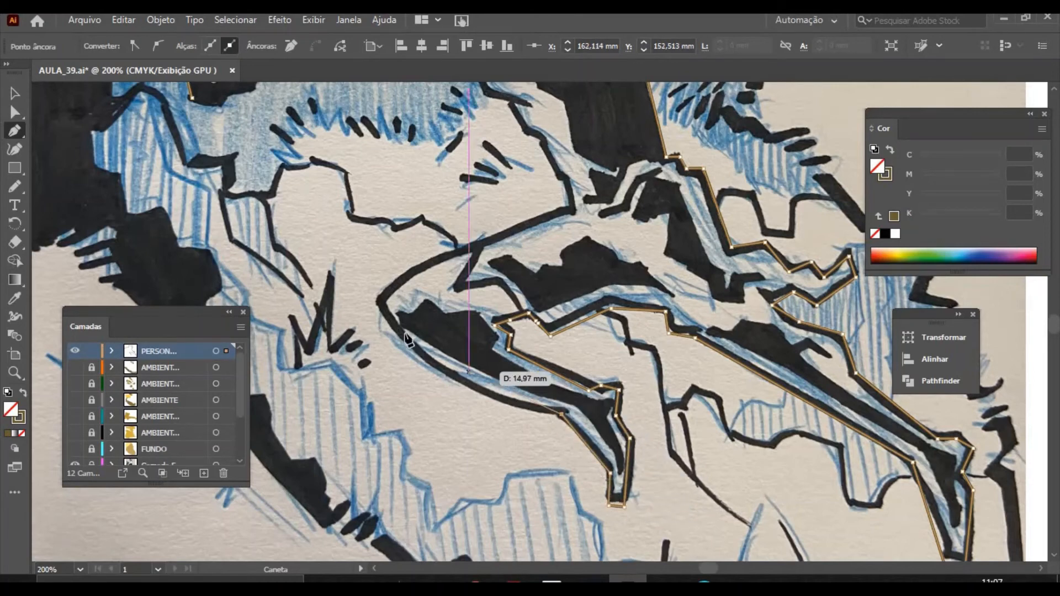
pyautogui.moveTo(376, 319); pyautogui.dragTo(320, 256)
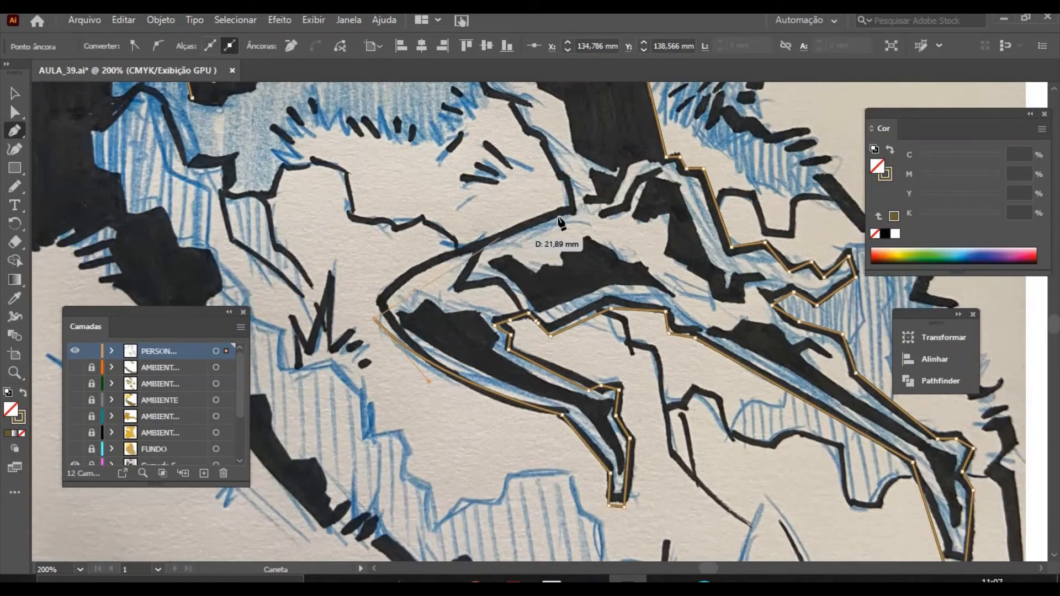
pyautogui.moveTo(572, 211); pyautogui.dragTo(707, 182)
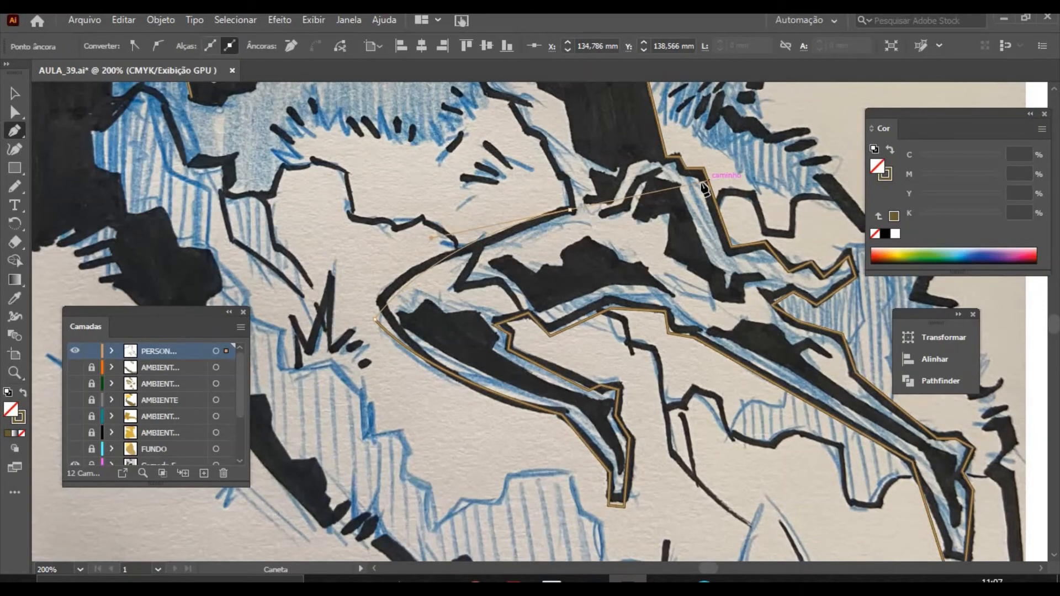
# Trace the figure's front torso from the waist up the belly and chest to the armpit of the outstretched arm.
pyautogui.click(571, 210)
pyautogui.moveTo(566, 179)
pyautogui.mouseDown()
pyautogui.moveTo(546, 147)
pyautogui.moveTo(524, 141)
pyautogui.mouseUp()
pyautogui.moveTo(511, 102); pyautogui.dragTo(497, 161)
pyautogui.hotkey('ctrl', '-')
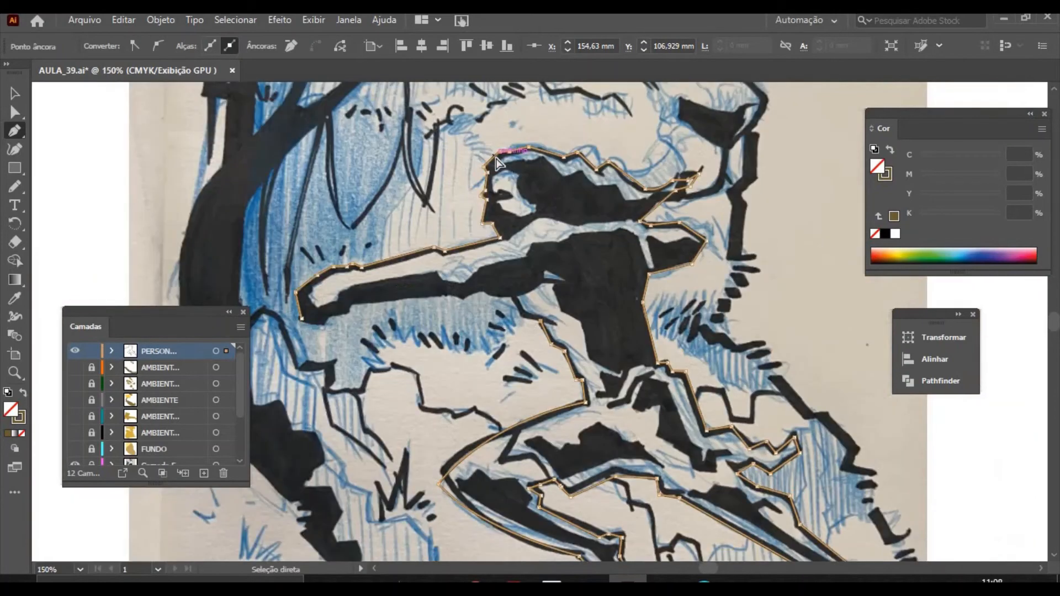
pyautogui.moveTo(541, 322)
pyautogui.mouseDown()
pyautogui.moveTo(524, 280)
pyautogui.moveTo(528, 322)
pyautogui.moveTo(516, 304)
pyautogui.moveTo(544, 291)
pyautogui.moveTo(522, 291)
pyautogui.mouseUp()
pyautogui.click(485, 291)
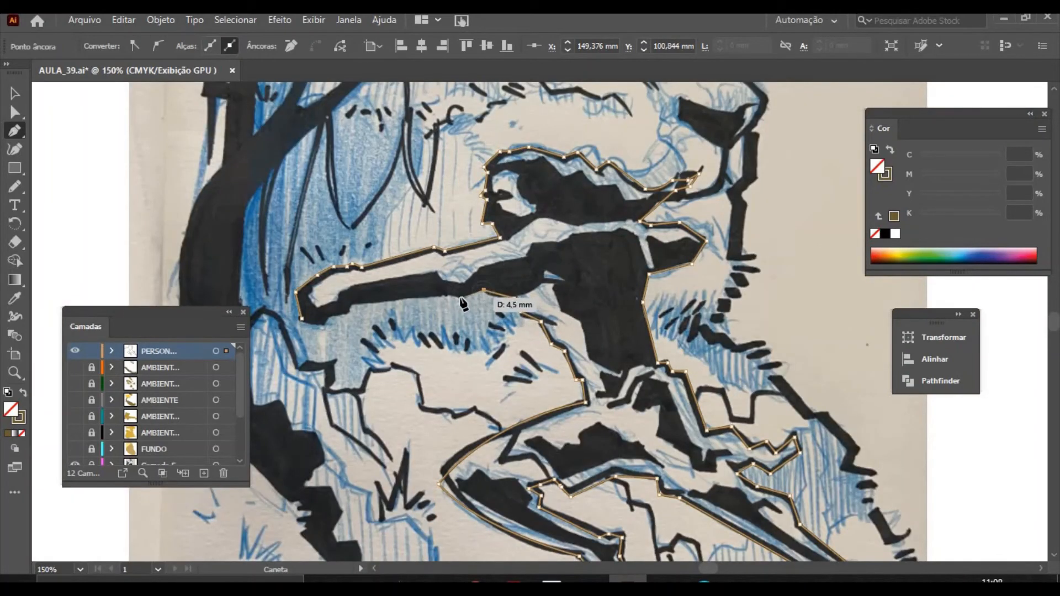
# Trace the underside of the outstretched arm to the hand and close the silhouette path at the fingertips.
pyautogui.click(448, 296)
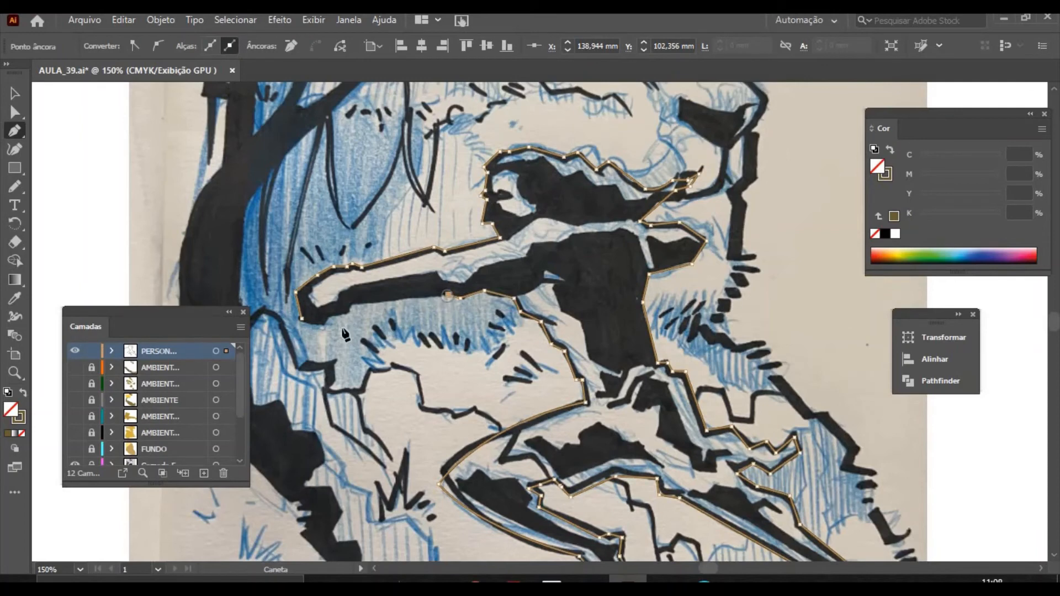
pyautogui.click(352, 299)
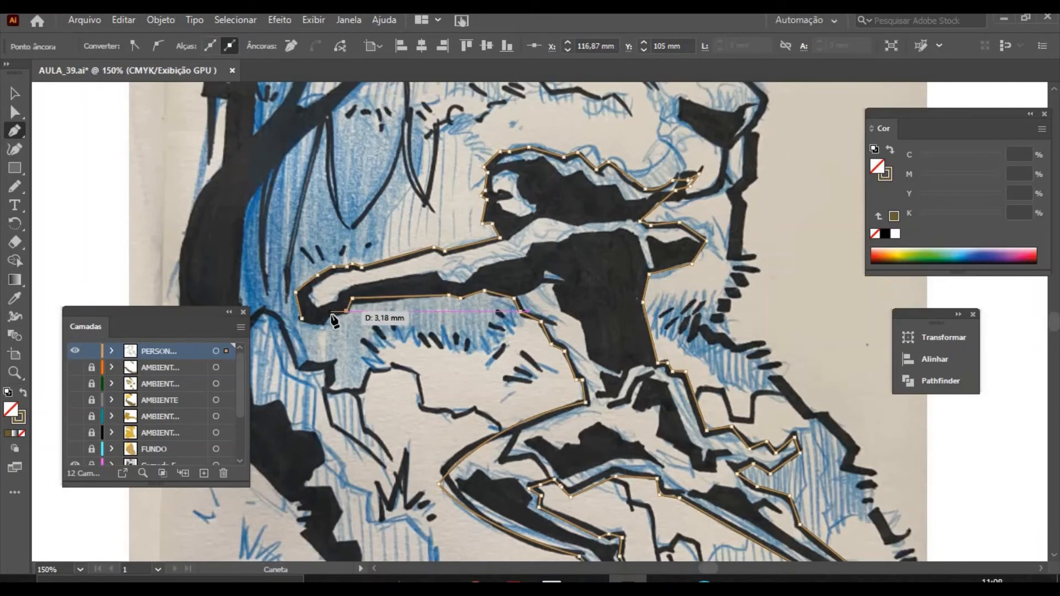
pyautogui.click(346, 310)
pyautogui.click(330, 312)
pyautogui.click(302, 320)
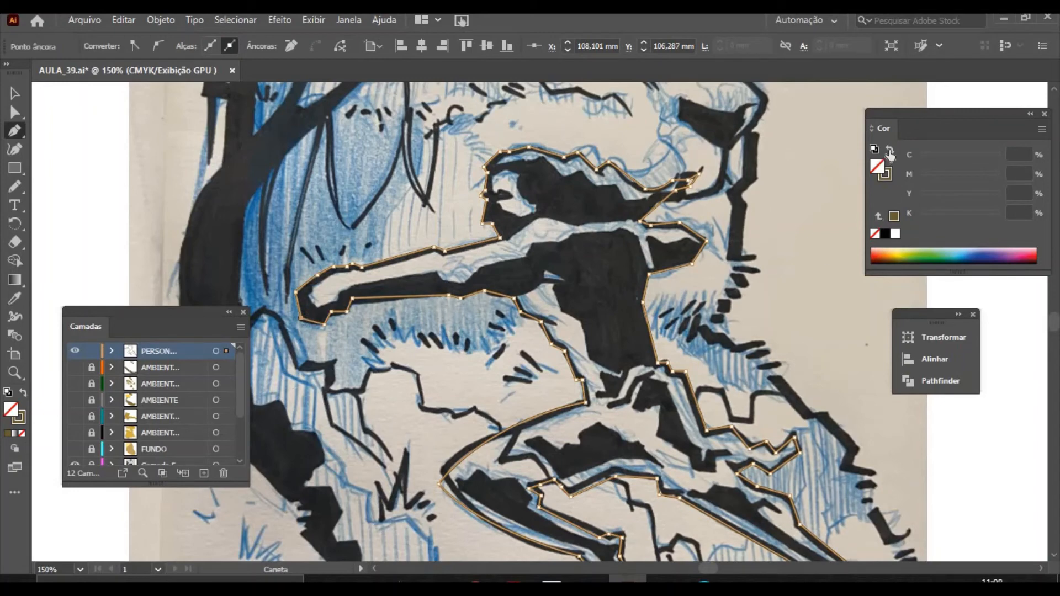
# Swap the silhouette's stroke and fill, set its fill to black, and deselect it.
pyautogui.hotkey('shift', 'x')
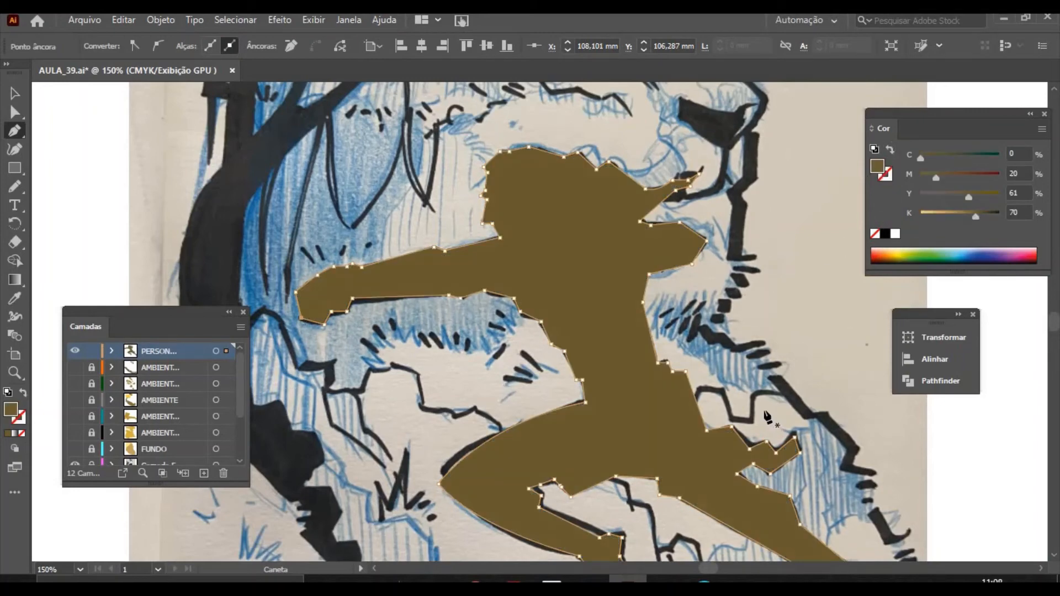
pyautogui.click(885, 234)
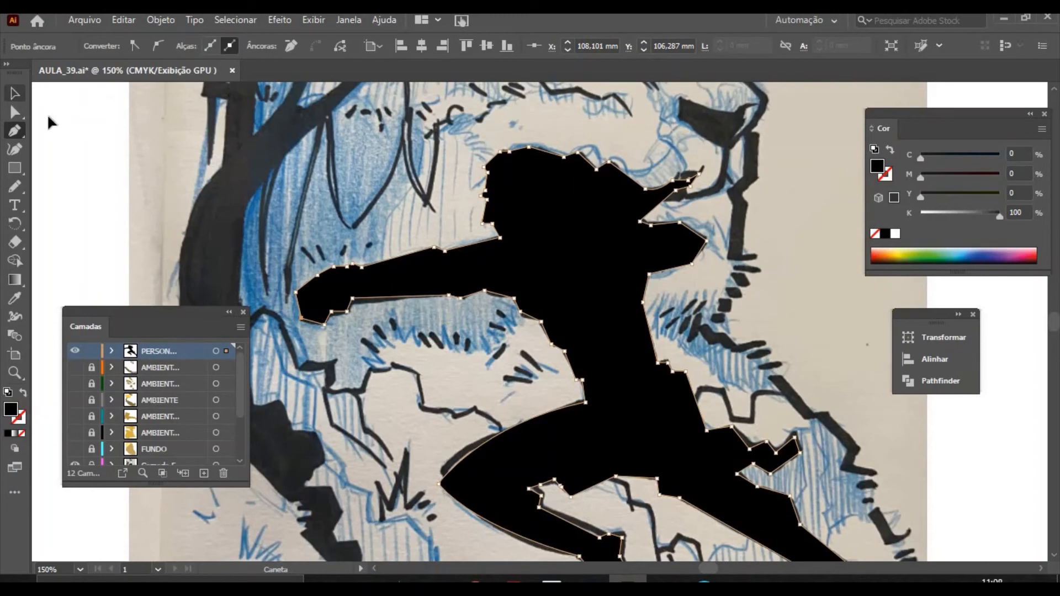
pyautogui.keyDown('ctrl'); pyautogui.click(84, 152); pyautogui.keyUp('ctrl')
# Lock the silhouette layer, show all the AMBIENTE and FUNDO colour layers, and hide the sketch layer to review the full artwork.
pyautogui.hotkey('ctrl', '1')
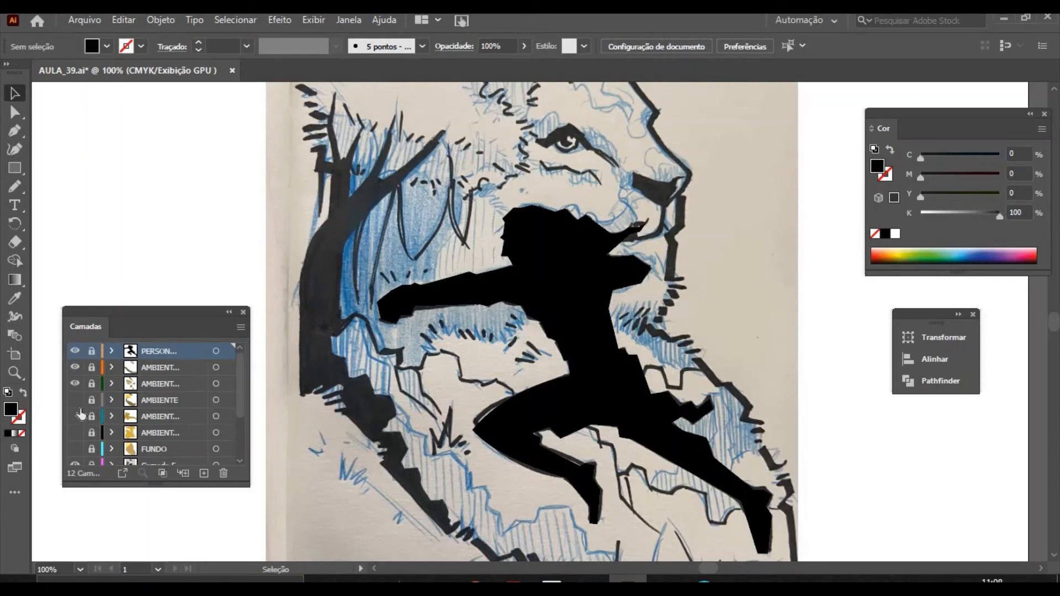
pyautogui.click(75, 449)
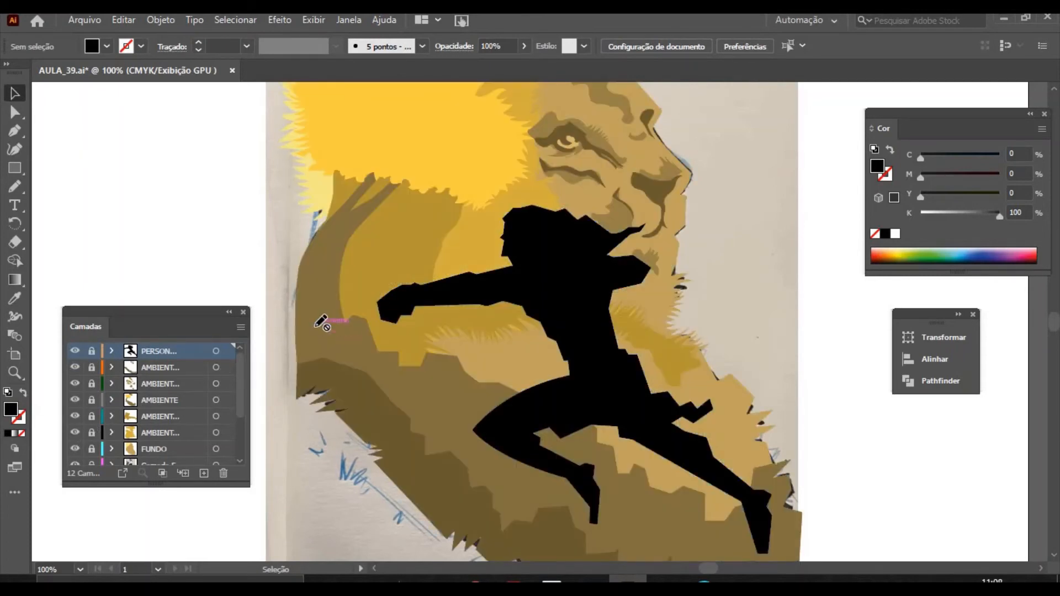
pyautogui.click(74, 464)
pyautogui.hotkey('ctrl', '-')
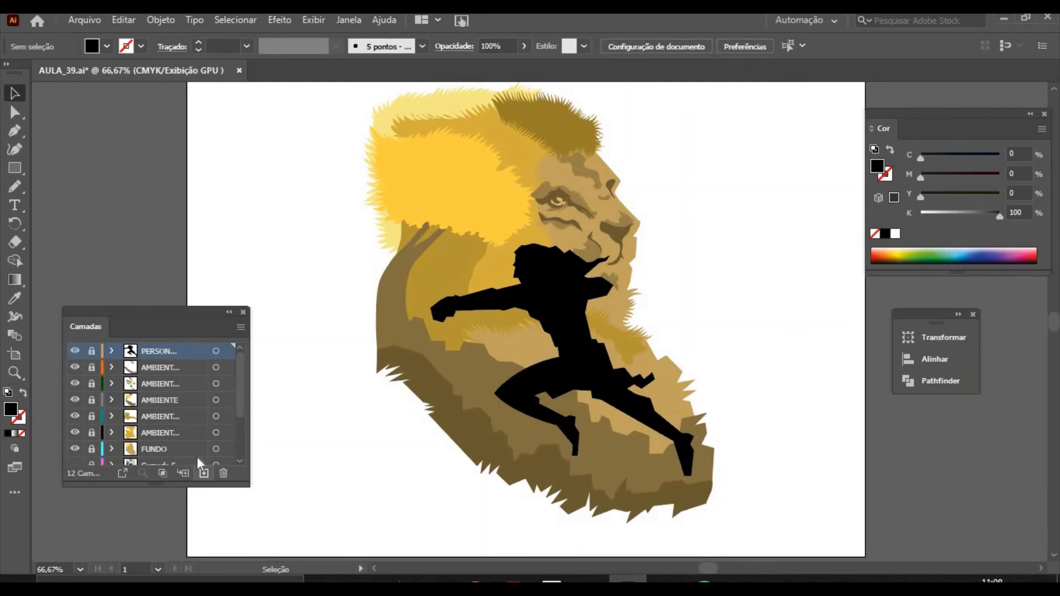
# Create a new layer above the silhouette and name it as another PERSONAGEM layer.
pyautogui.click(203, 473)
pyautogui.doubleClick(171, 352)
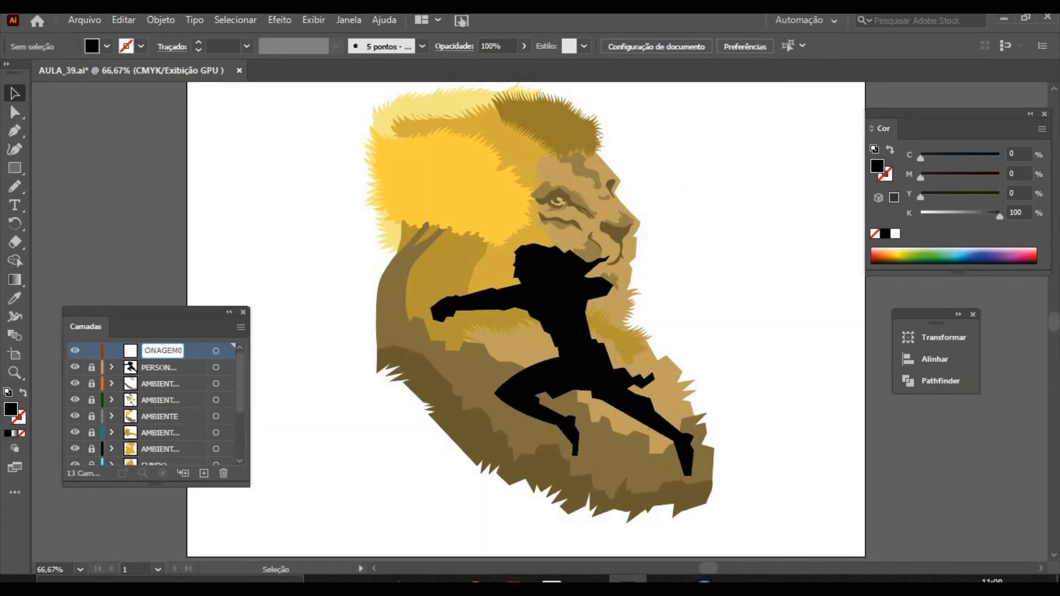
pyautogui.press('Return')
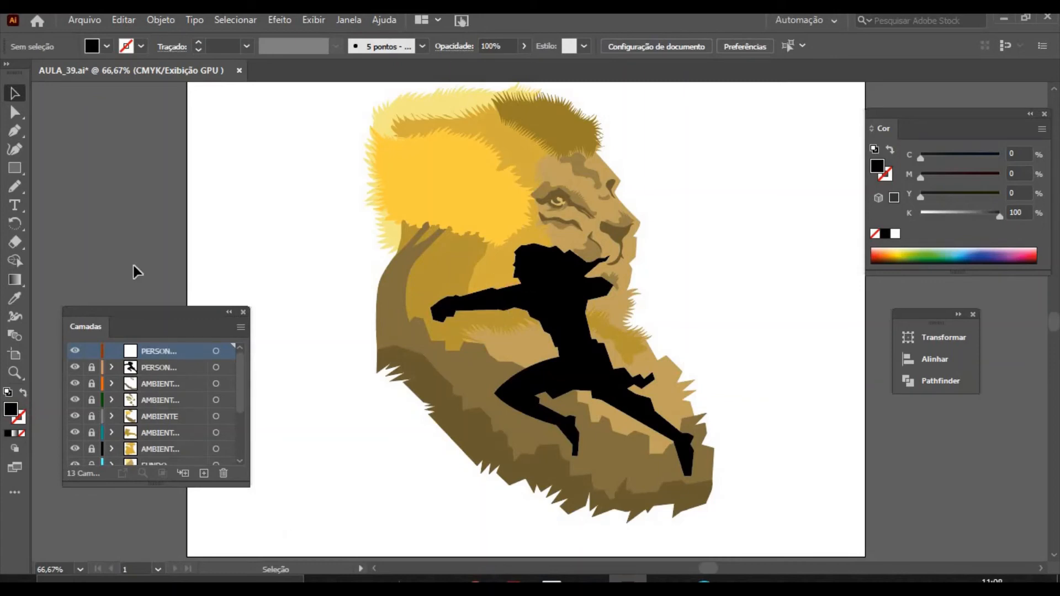
# Hide the silhouette, AMBIENTE and FUNDO layers and show the Camada 5 sketch layer.
pyautogui.click(74, 368)
pyautogui.click(74, 384)
pyautogui.click(75, 400)
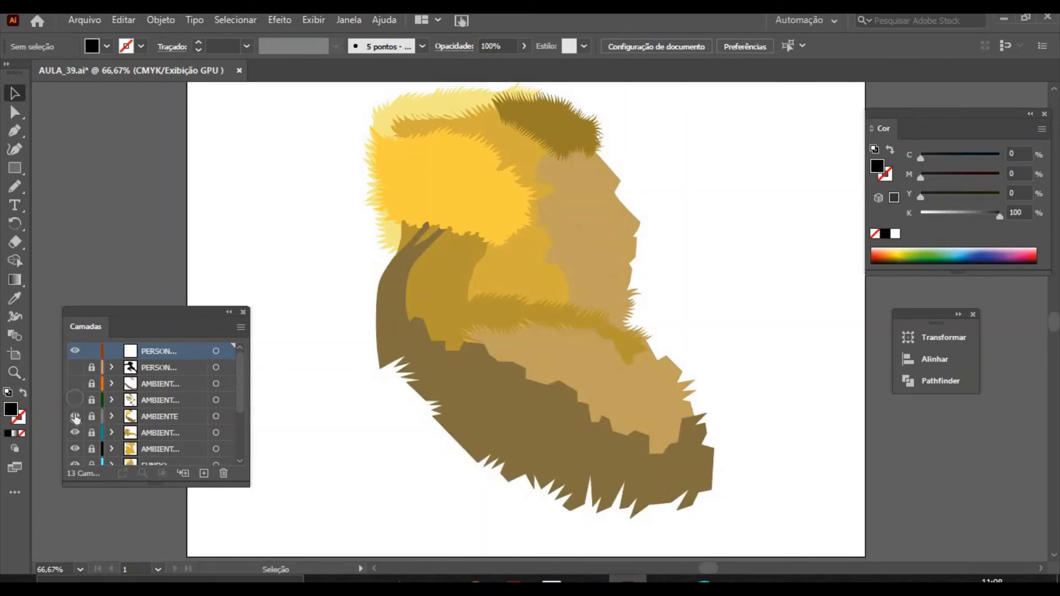
pyautogui.click(75, 416)
pyautogui.click(75, 433)
pyautogui.scroll(-2, 237, 397)
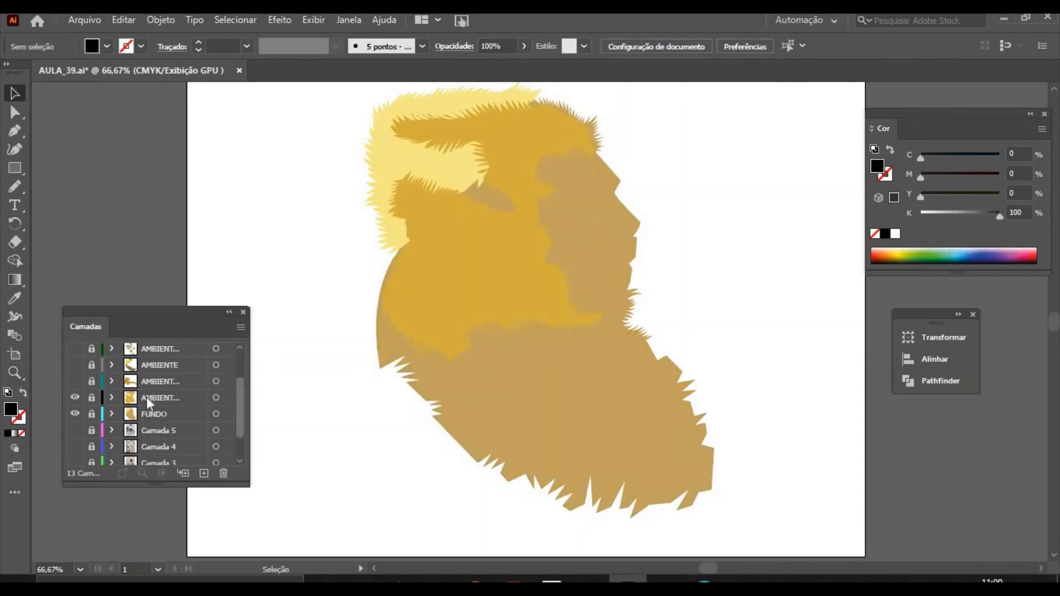
pyautogui.click(74, 399)
pyautogui.click(74, 418)
pyautogui.click(78, 436)
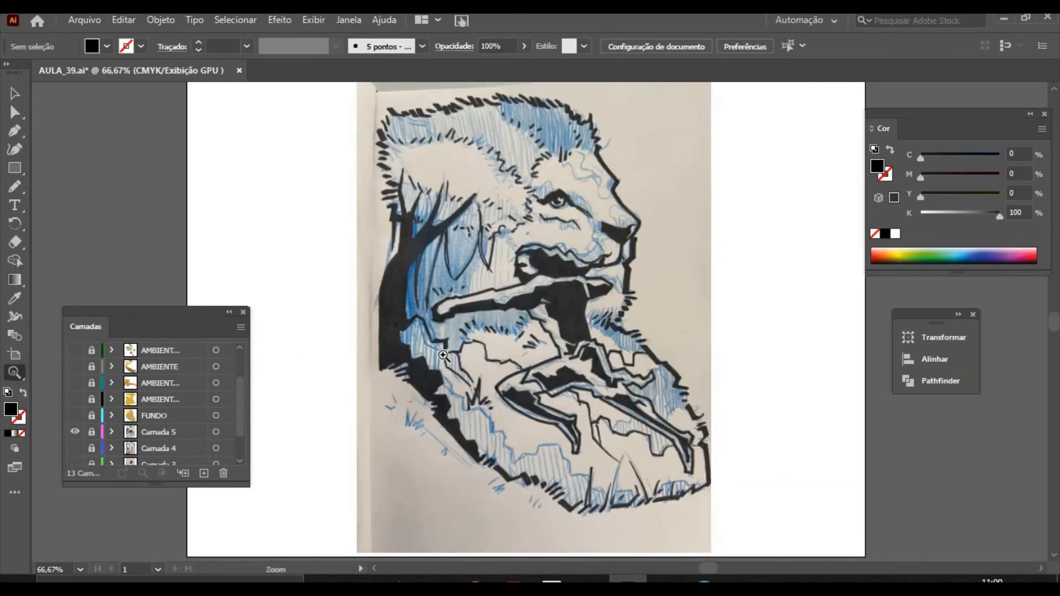
# Start a black Pen path at the figure's forehead and trace the front of the hair up to the crown.
pyautogui.click(543, 274)
pyautogui.click(572, 351)
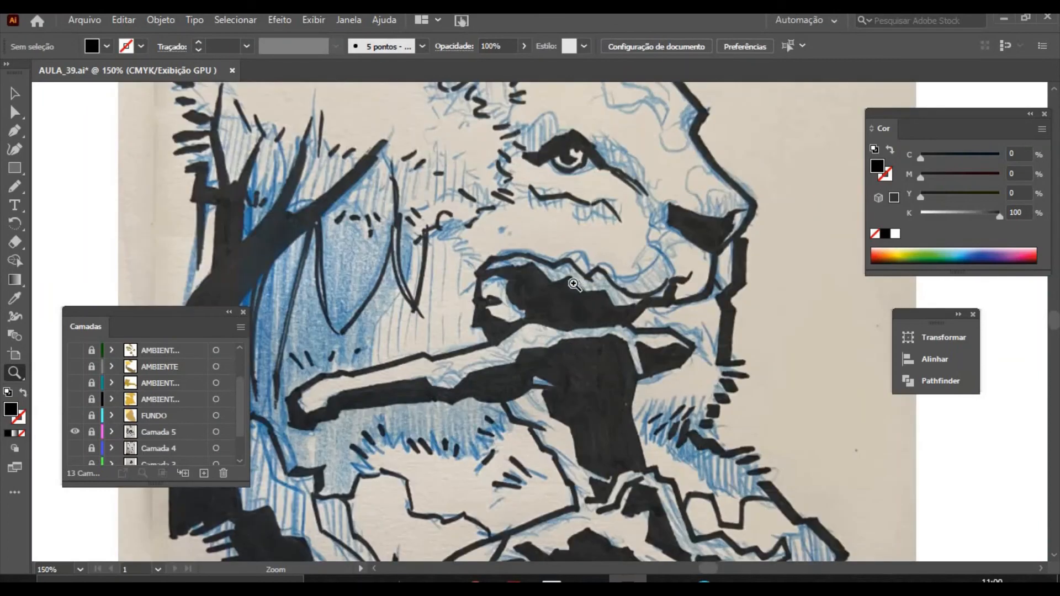
pyautogui.click(546, 394)
pyautogui.click(15, 132)
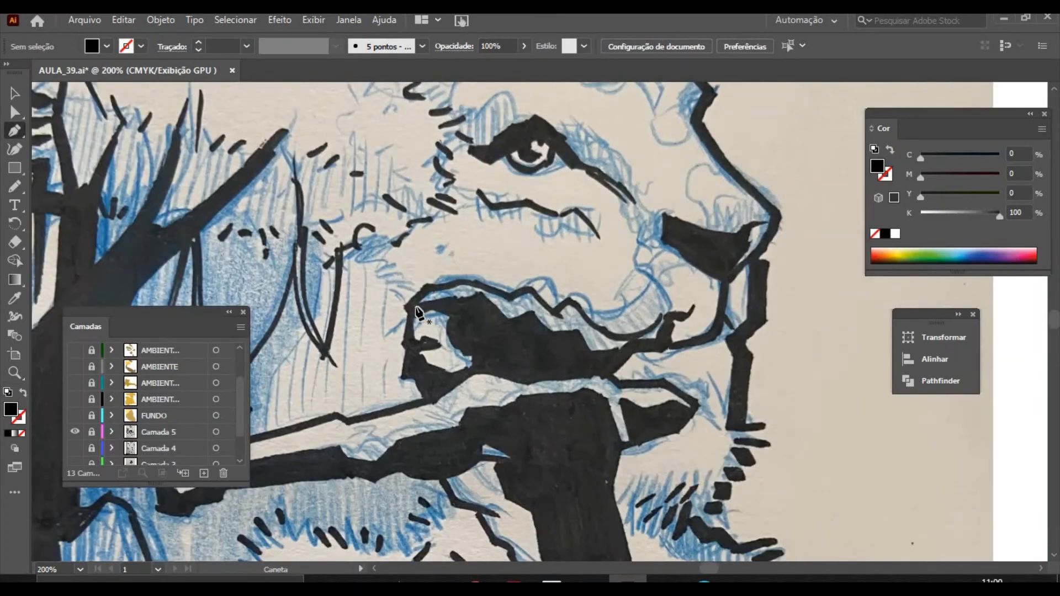
pyautogui.click(414, 308)
pyautogui.click(431, 292)
pyautogui.click(447, 289)
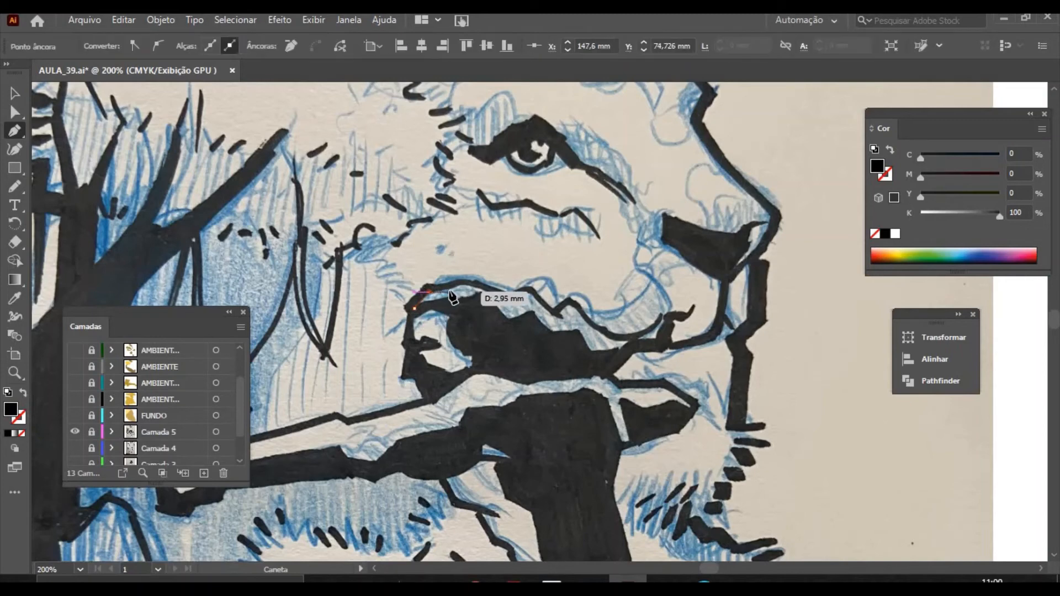
pyautogui.click(466, 285)
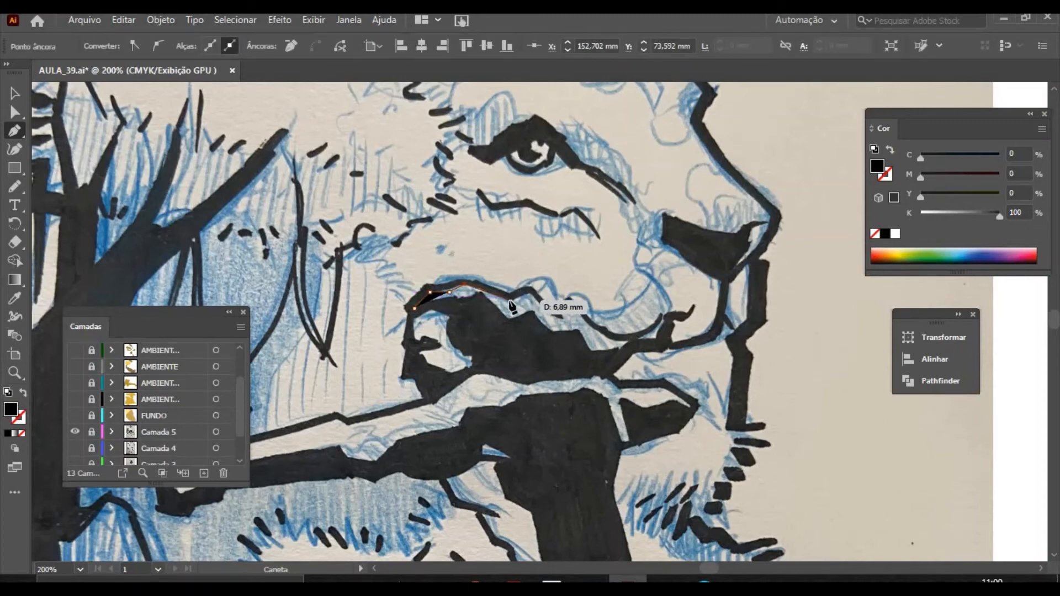
# Continue the path along the wavy upper edge of the hair to the pointed tip at the back.
pyautogui.click(509, 302)
pyautogui.click(529, 296)
pyautogui.click(556, 317)
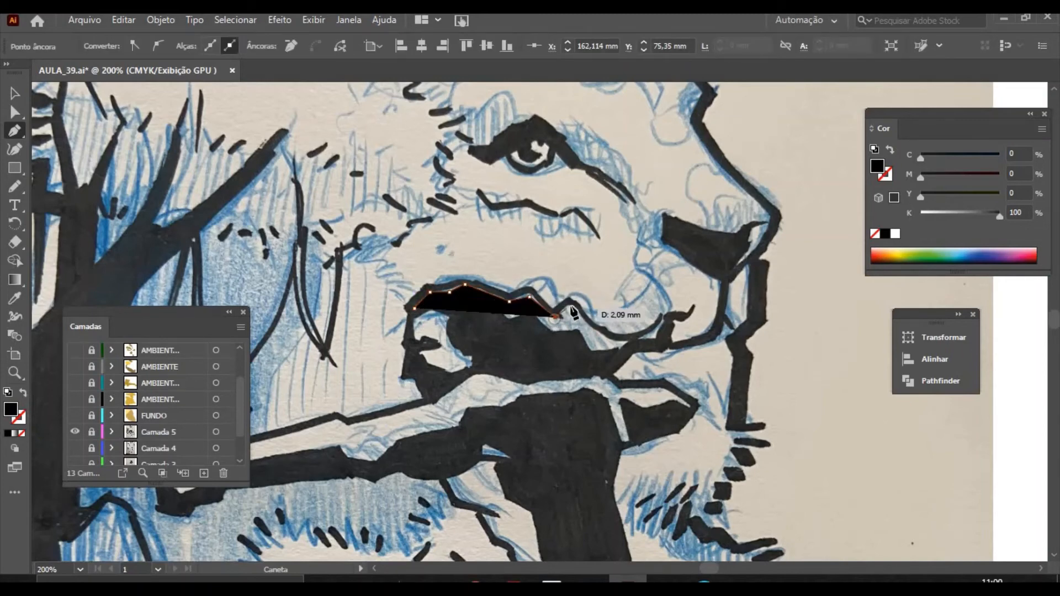
pyautogui.click(571, 307)
pyautogui.click(603, 335)
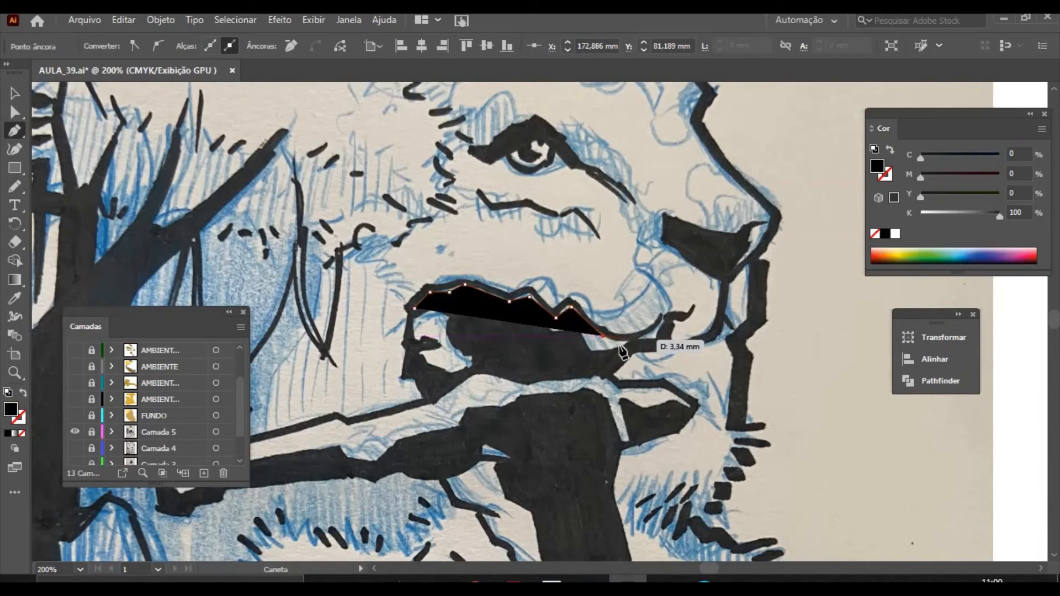
pyautogui.click(622, 344)
pyautogui.click(647, 337)
pyautogui.click(660, 326)
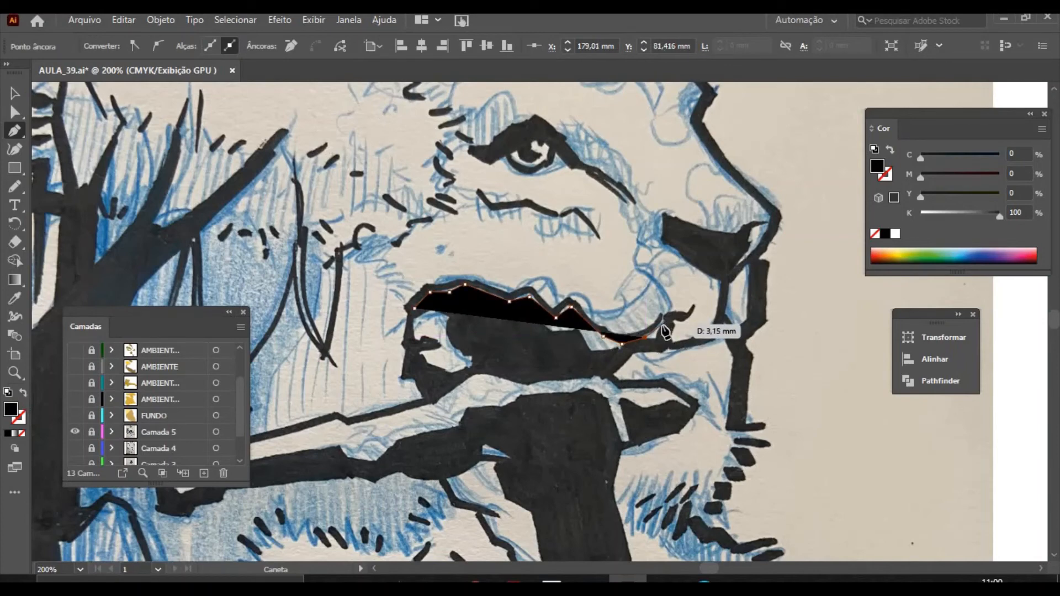
# Trace the hair highlight's lower edge from the tip back to the forehead and close the shape.
pyautogui.moveTo(653, 346); pyautogui.dragTo(524, 329)
pyautogui.moveTo(522, 325); pyautogui.dragTo(430, 303)
pyautogui.moveTo(414, 308); pyautogui.dragTo(413, 326)
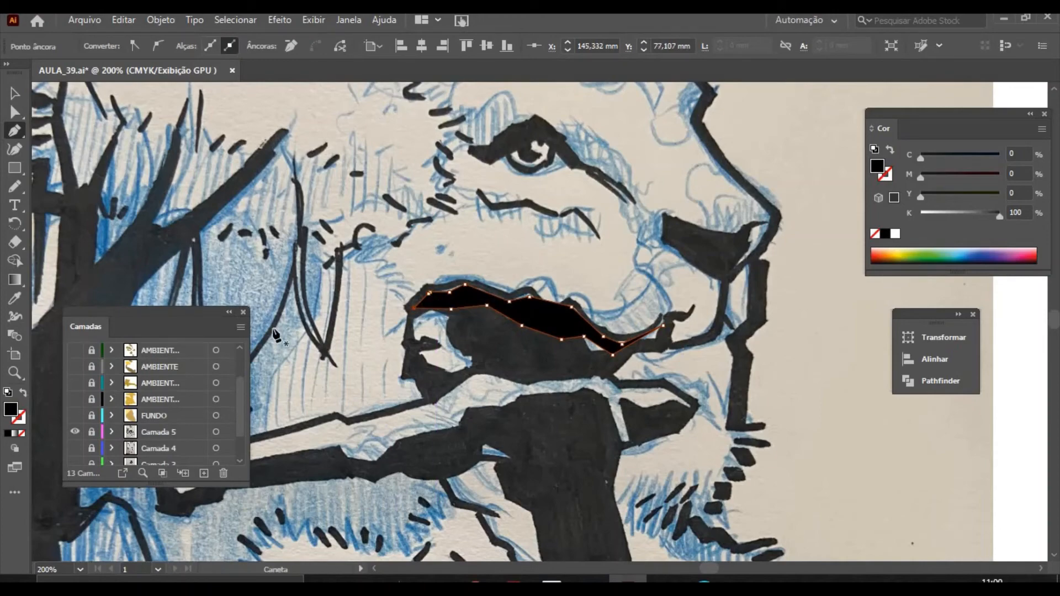
# Move the lower-edge anchor points of the hair shape upward with Direct Selection to narrow it into a thin strip.
pyautogui.click(15, 375)
pyautogui.moveTo(593, 412); pyautogui.dragTo(533, 391)
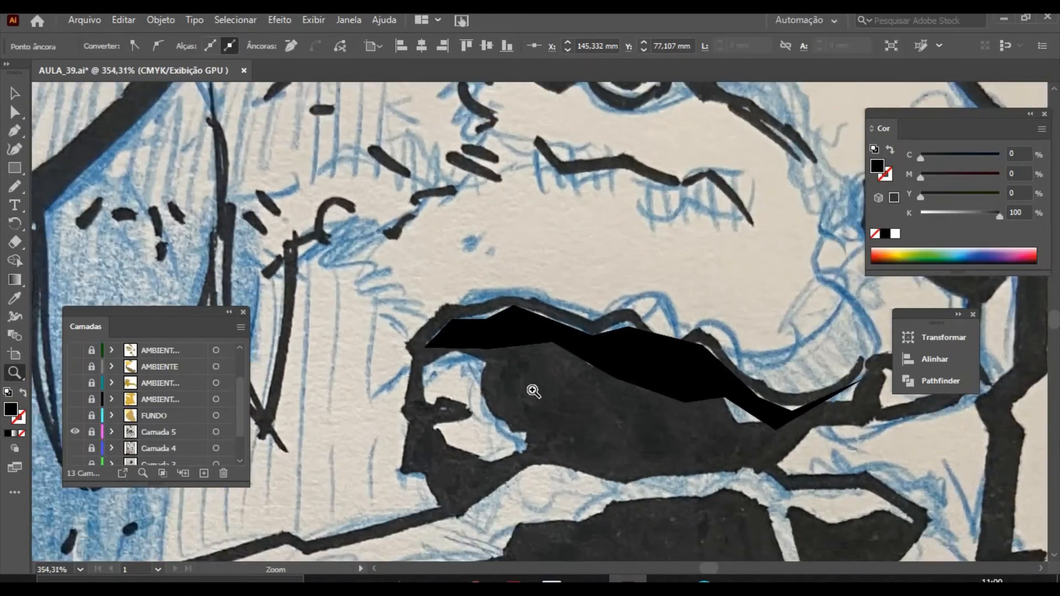
pyautogui.click(15, 113)
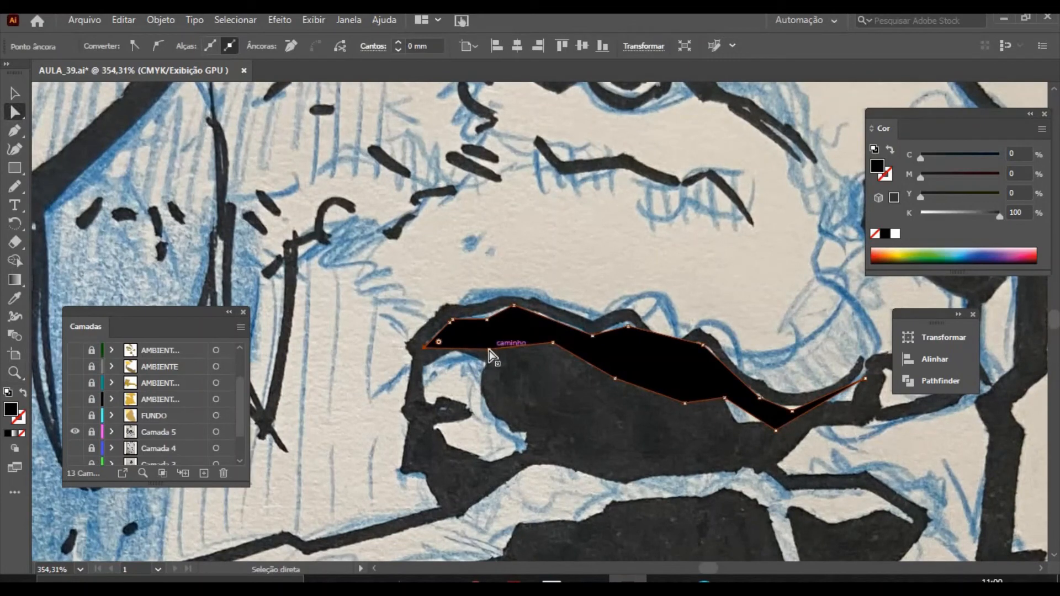
pyautogui.moveTo(489, 350); pyautogui.dragTo(467, 332)
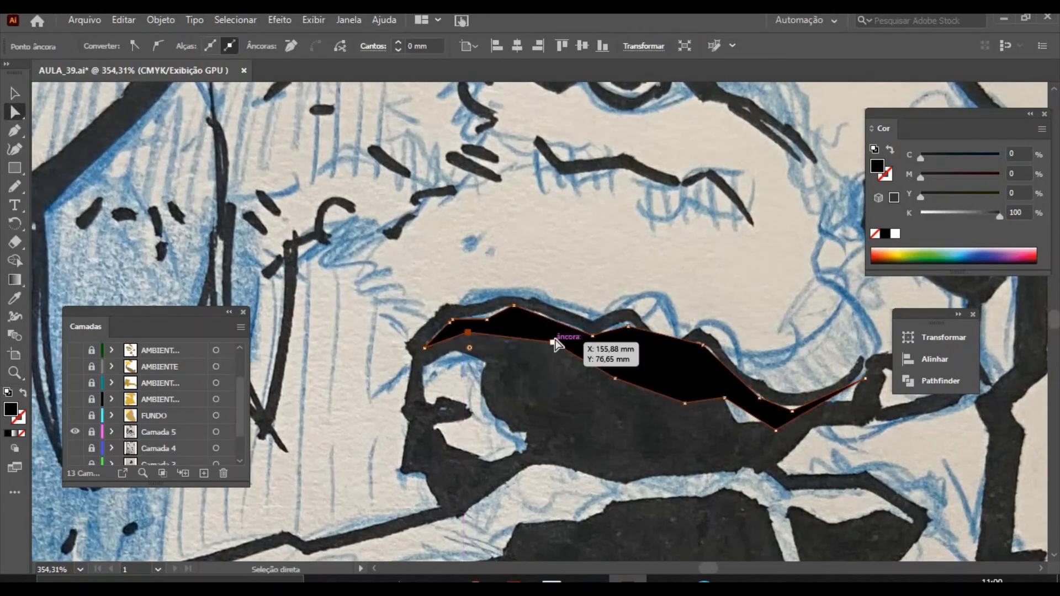
pyautogui.moveTo(555, 343); pyautogui.dragTo(516, 327)
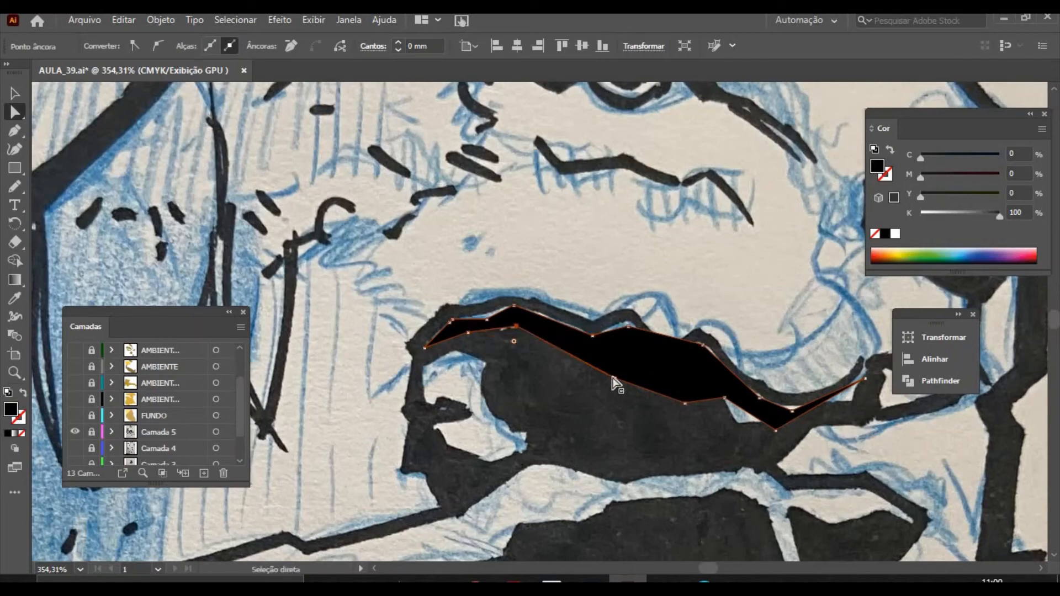
pyautogui.moveTo(614, 381); pyautogui.dragTo(586, 346)
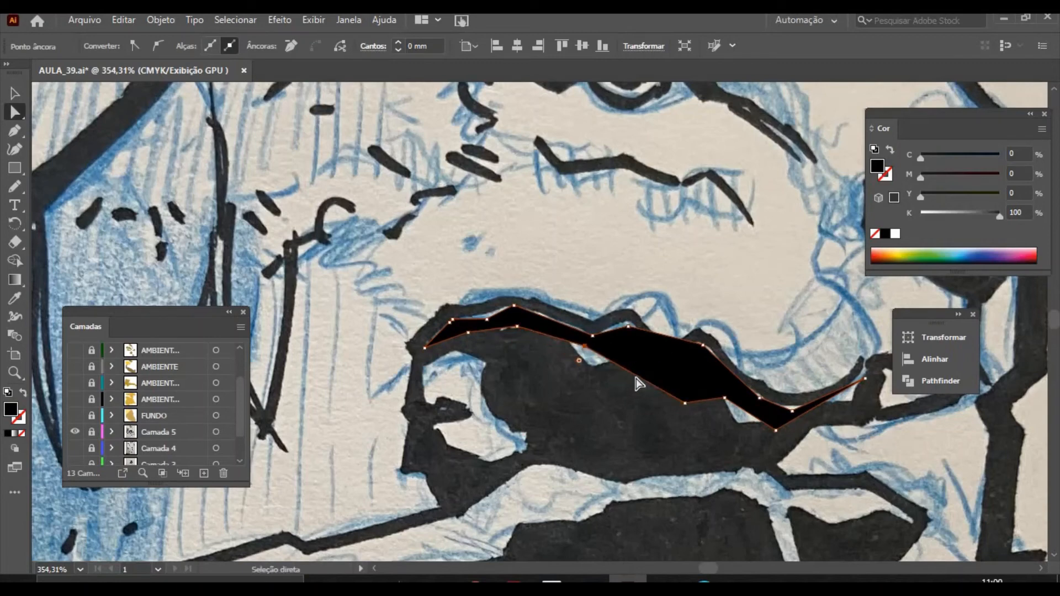
pyautogui.moveTo(684, 403); pyautogui.dragTo(641, 344)
pyautogui.moveTo(725, 398); pyautogui.dragTo(759, 397)
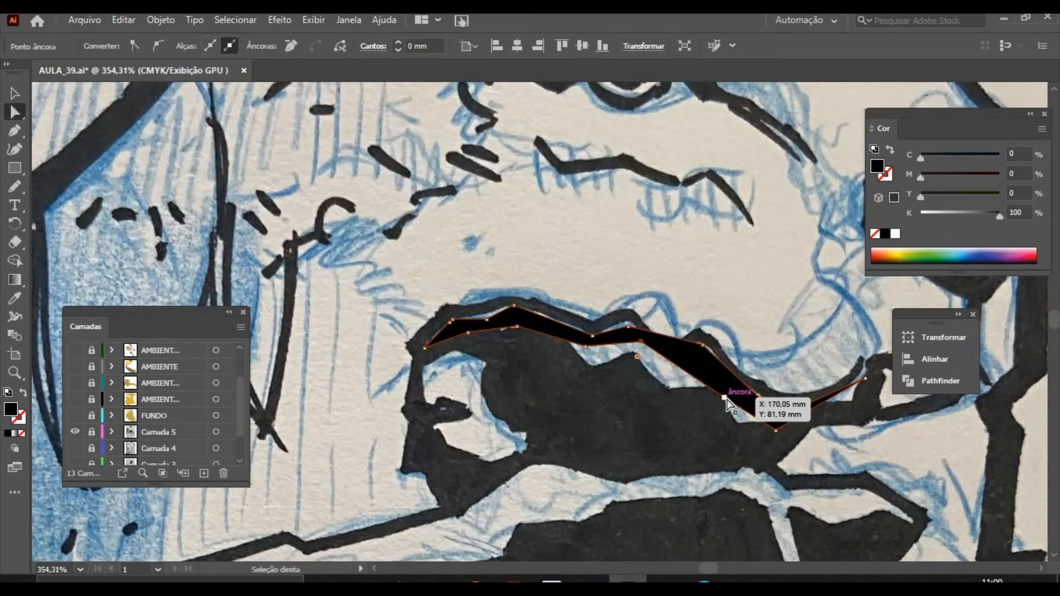
pyautogui.moveTo(685, 402); pyautogui.dragTo(699, 359)
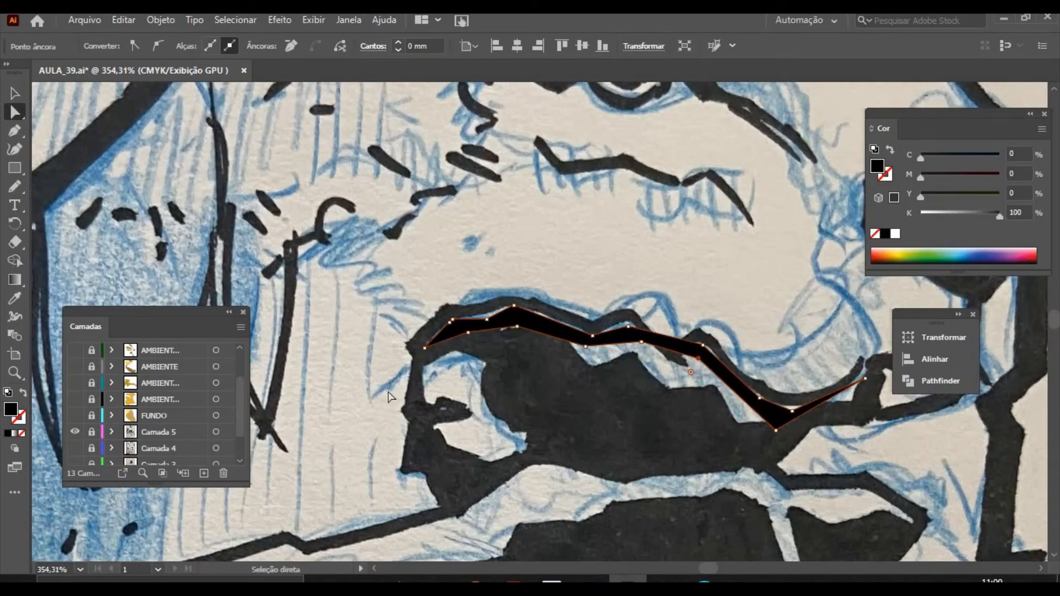
# Draw a second closed shape overlapping the strip's underside, following the jagged lower edge of the hair highlight.
pyautogui.click(14, 131)
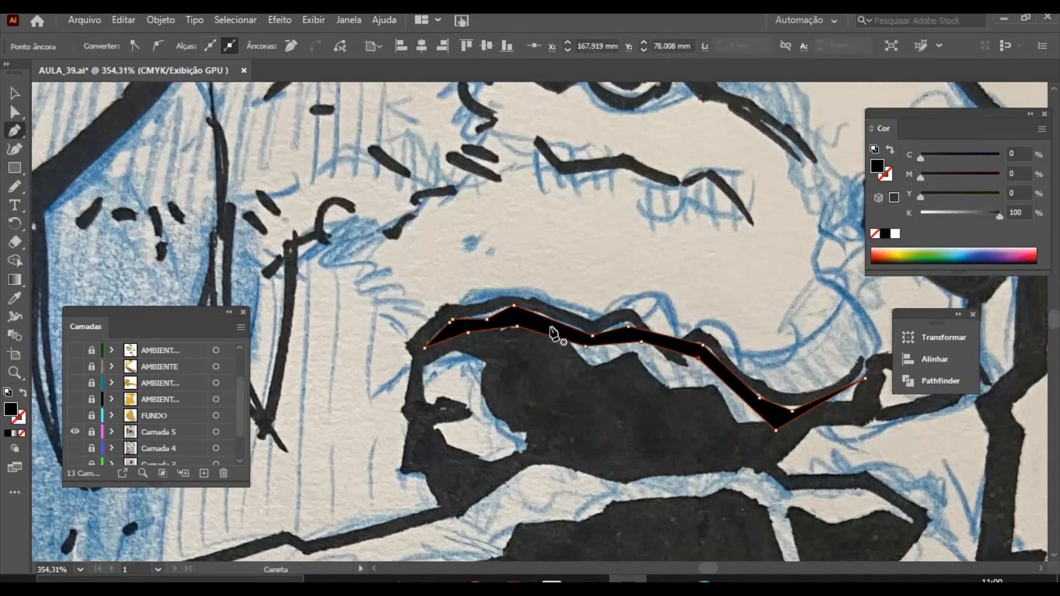
pyautogui.click(555, 320)
pyautogui.moveTo(590, 368)
pyautogui.mouseDown()
pyautogui.moveTo(568, 331)
pyautogui.moveTo(593, 350)
pyautogui.moveTo(684, 350)
pyautogui.moveTo(778, 427)
pyautogui.moveTo(741, 426)
pyautogui.moveTo(727, 395)
pyautogui.moveTo(667, 395)
pyautogui.mouseUp()
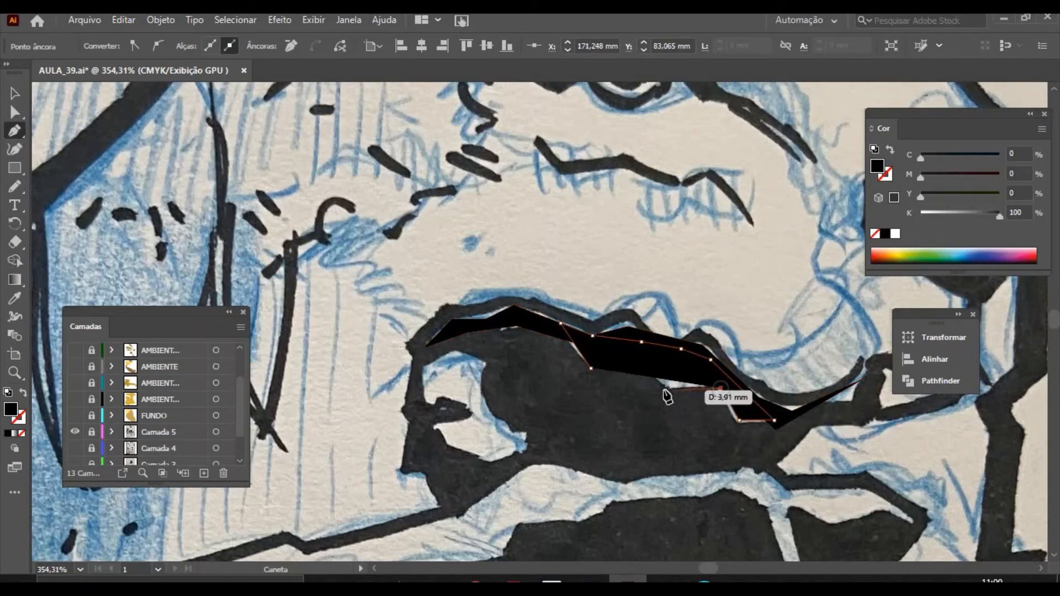
pyautogui.click(662, 389)
pyautogui.click(633, 363)
pyautogui.click(589, 368)
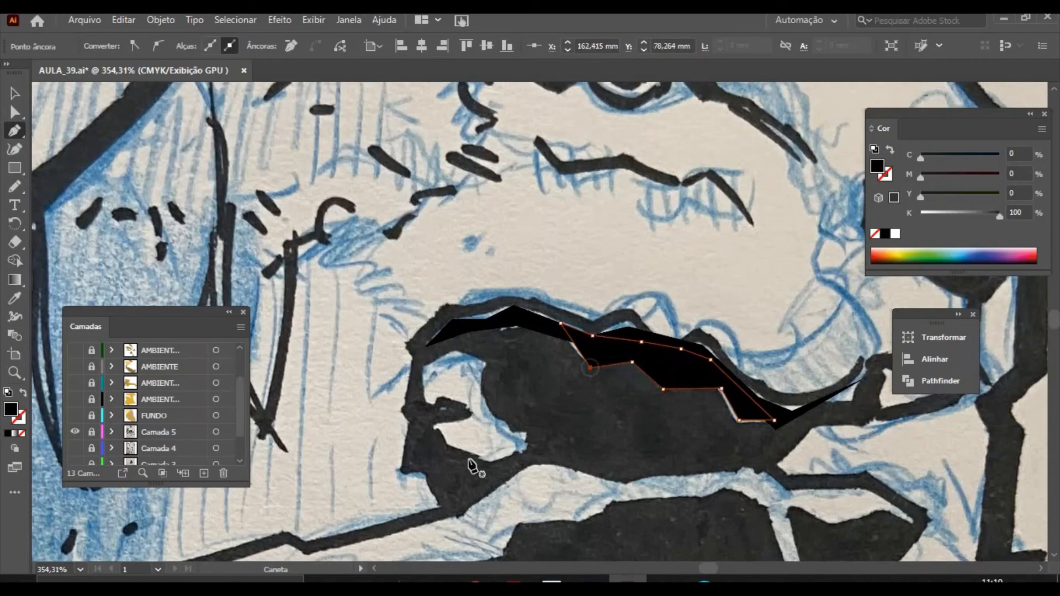
# Select both overlapping hair highlight shapes and unite them into a single shape with Pathfinder.
pyautogui.press('v')
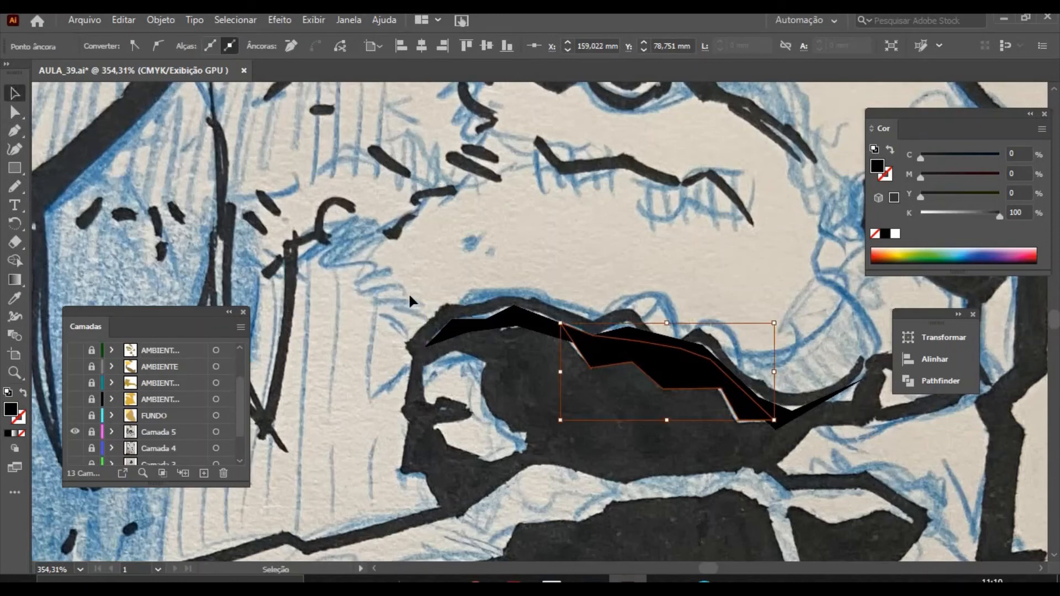
pyautogui.keyDown('shift'); pyautogui.click(470, 339); pyautogui.keyUp('shift')
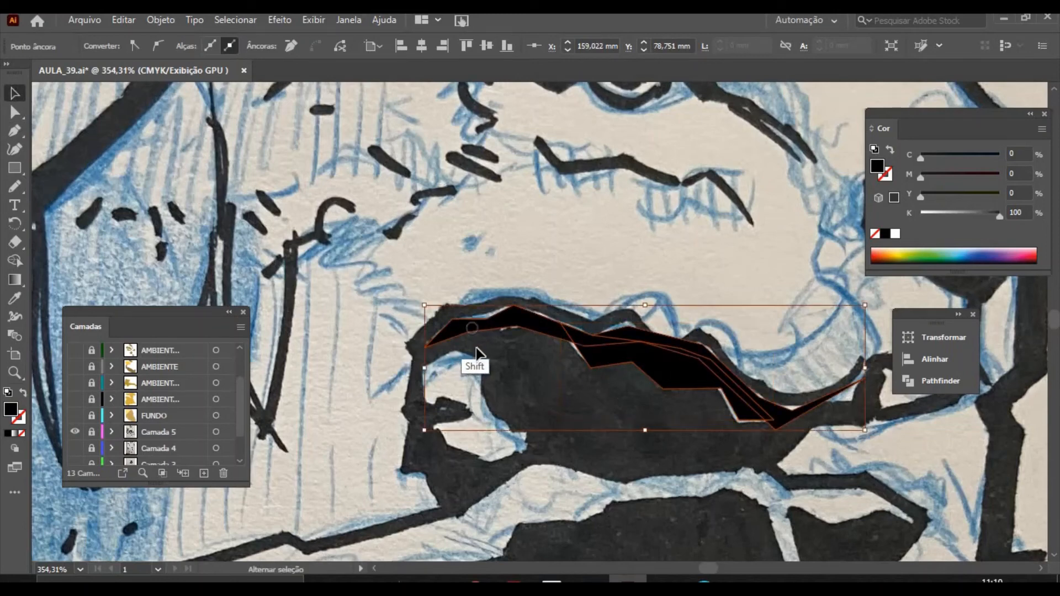
pyautogui.click(350, 22)
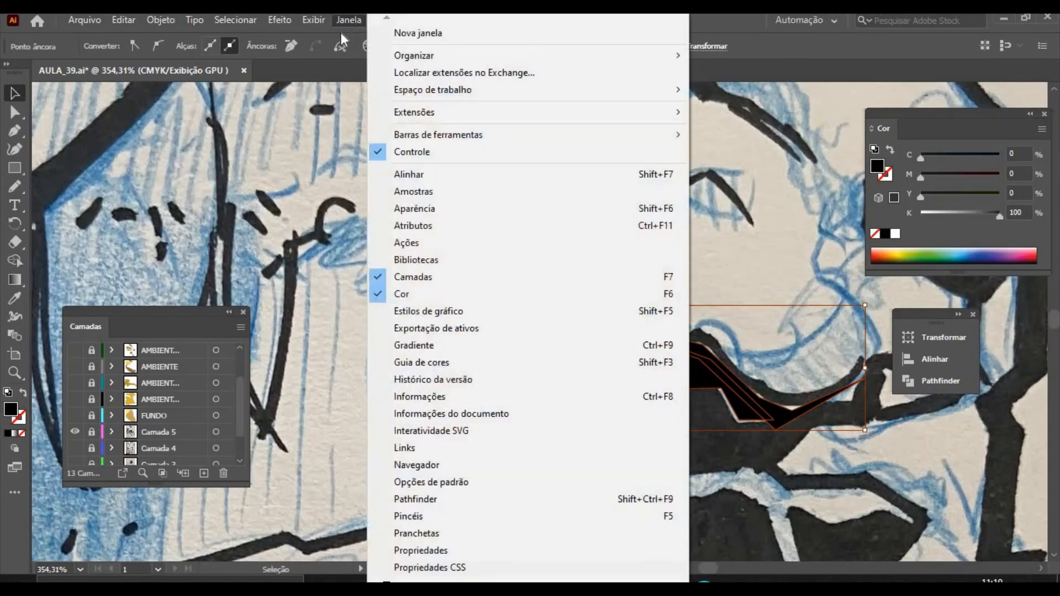
pyautogui.click(939, 386)
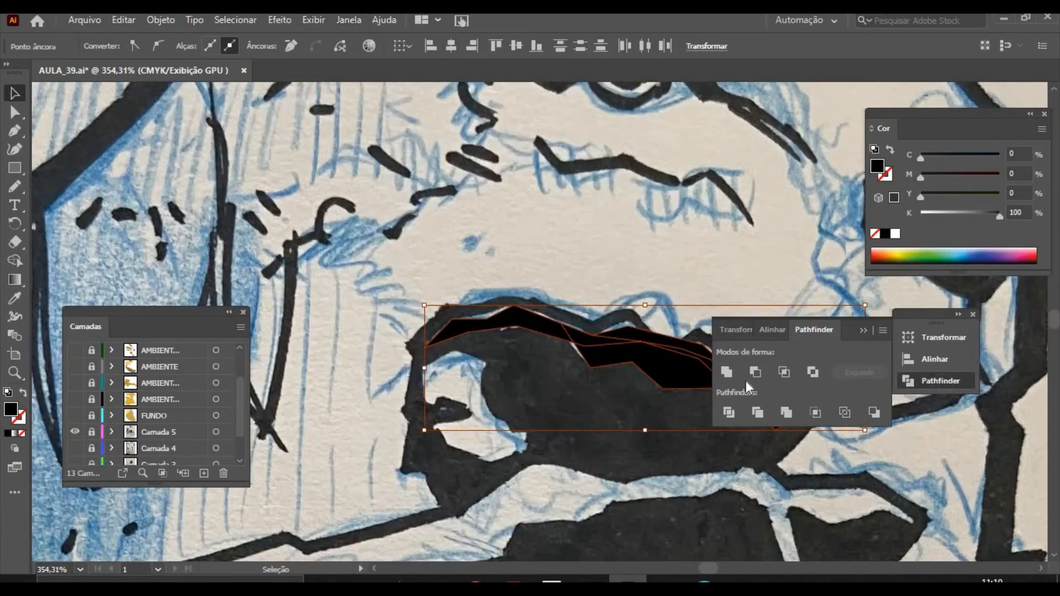
pyautogui.click(864, 330)
# Set the united hair shape's fill to pure yellow, with Y 100% and K 0%, and deselect it.
pyautogui.moveTo(999, 214); pyautogui.dragTo(897, 194)
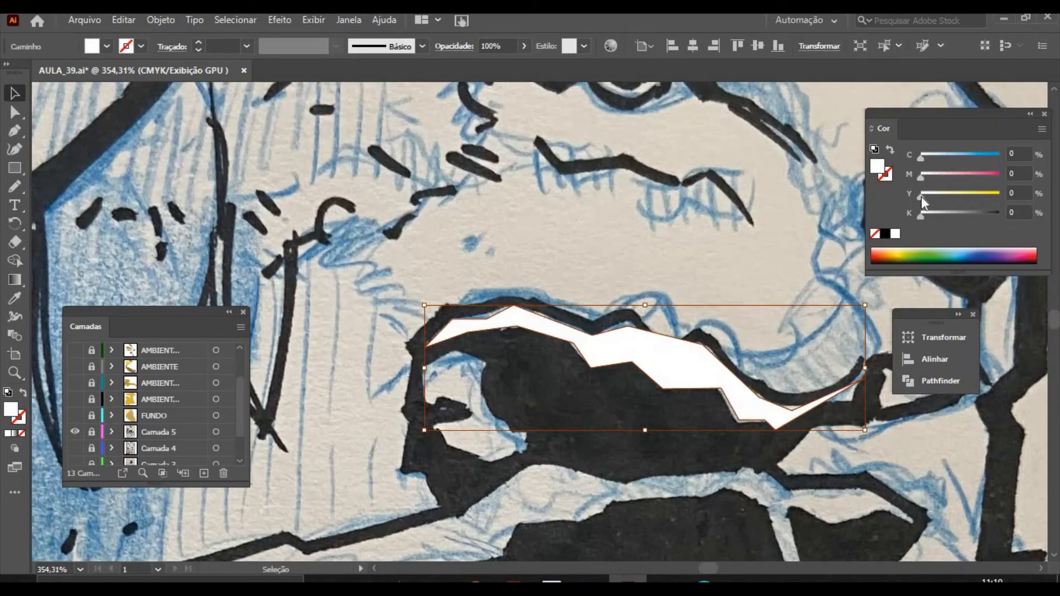
pyautogui.write('100')
pyautogui.press('Return')
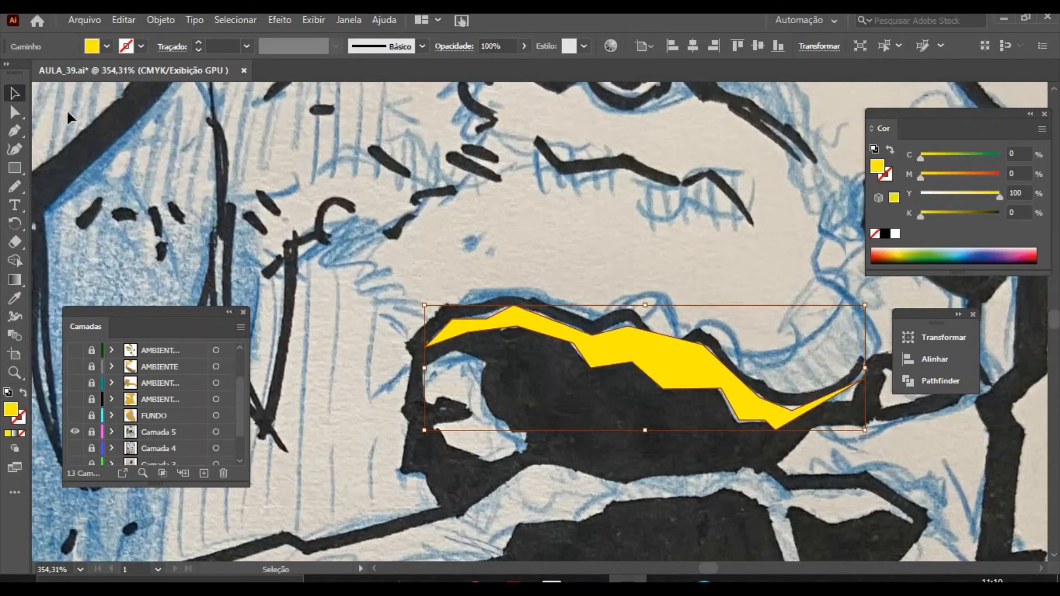
pyautogui.click(202, 188)
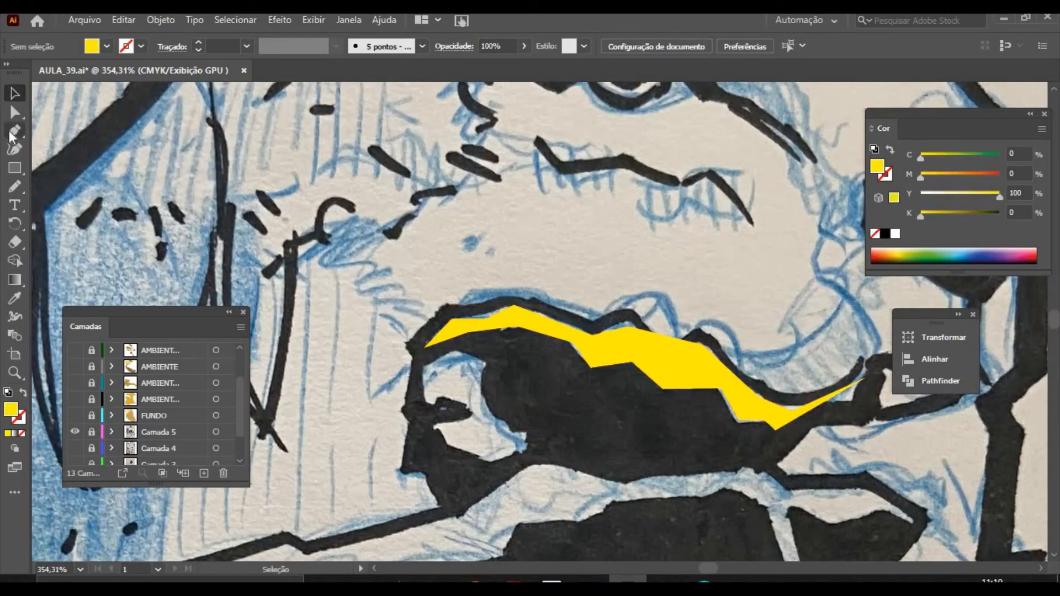
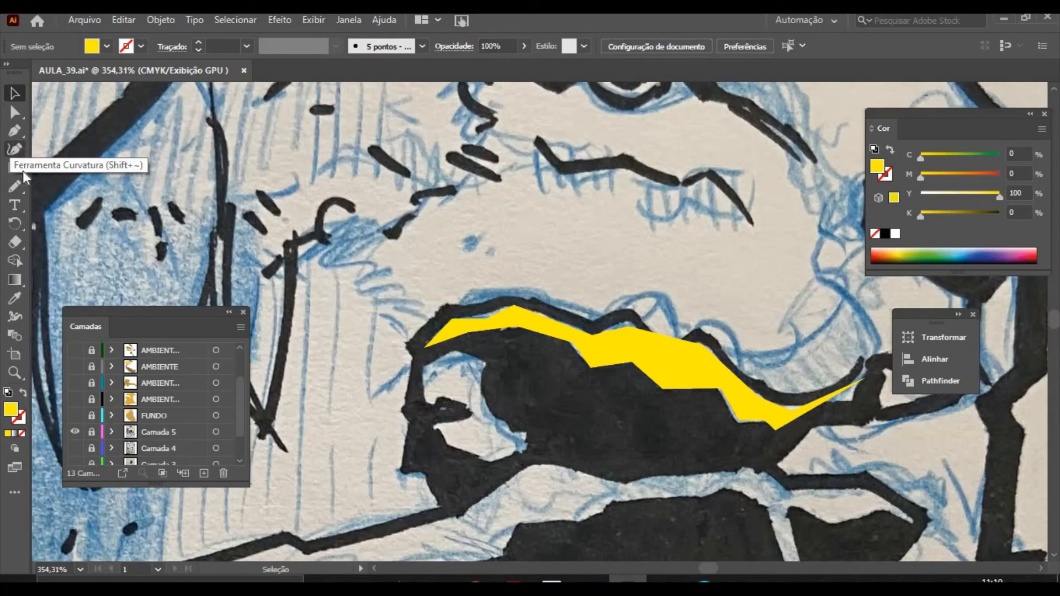
# Start a yellow face shape with the Pen tool, tracing from the forehead along the jagged hairline down to the back of the jaw.
pyautogui.click(14, 131)
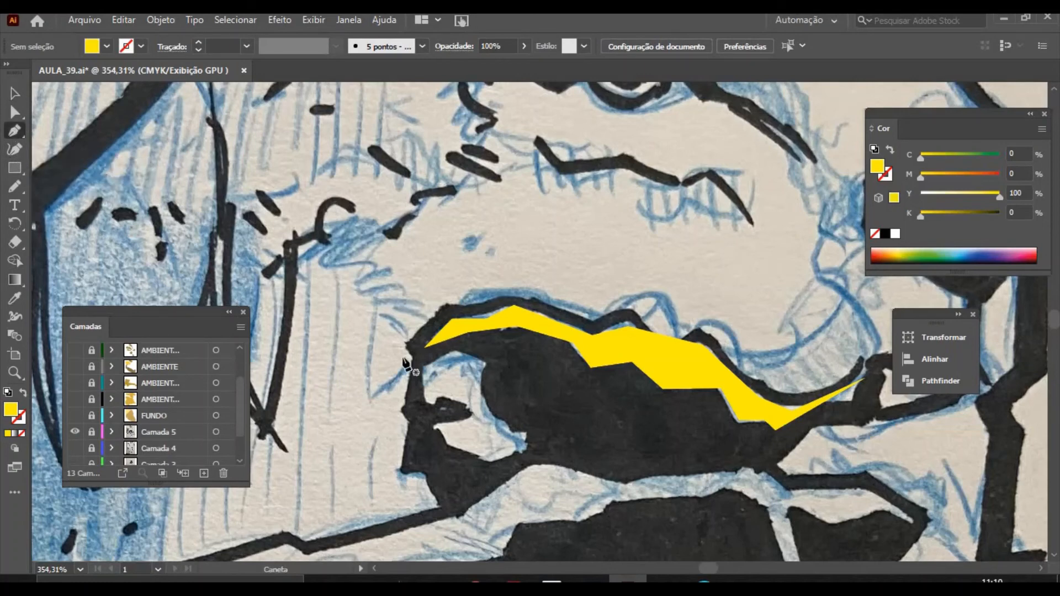
pyautogui.click(424, 368)
pyautogui.moveTo(452, 351); pyautogui.dragTo(484, 365)
pyautogui.click(486, 364)
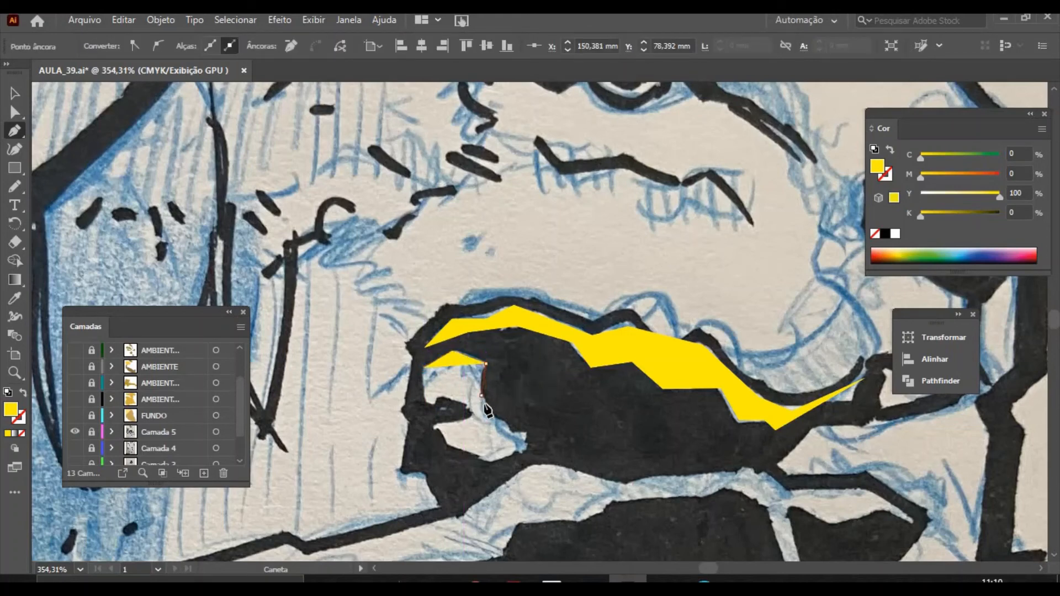
pyautogui.click(481, 396)
pyautogui.click(491, 416)
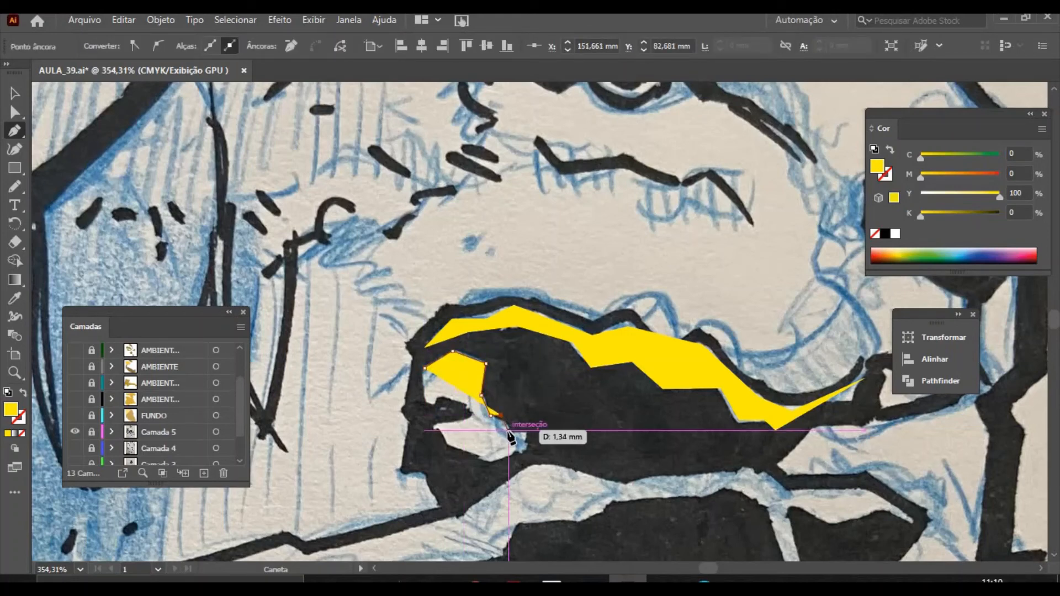
pyautogui.click(509, 431)
pyautogui.click(524, 430)
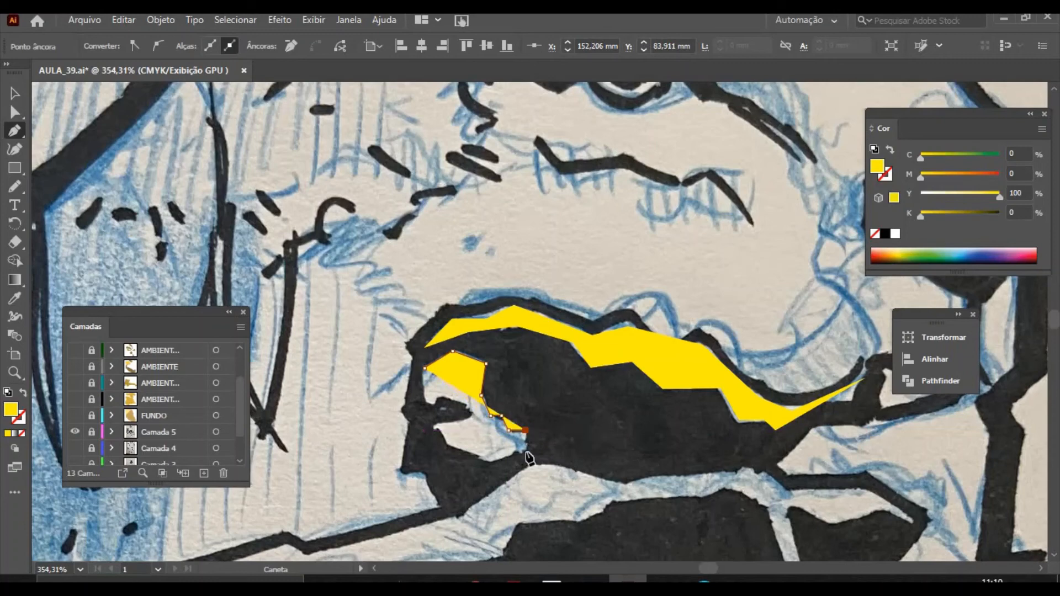
pyautogui.click(526, 449)
# Trace the face's underside and front profile, cutting in the dark eye notch, and finish the shape at the forehead.
pyautogui.click(489, 465)
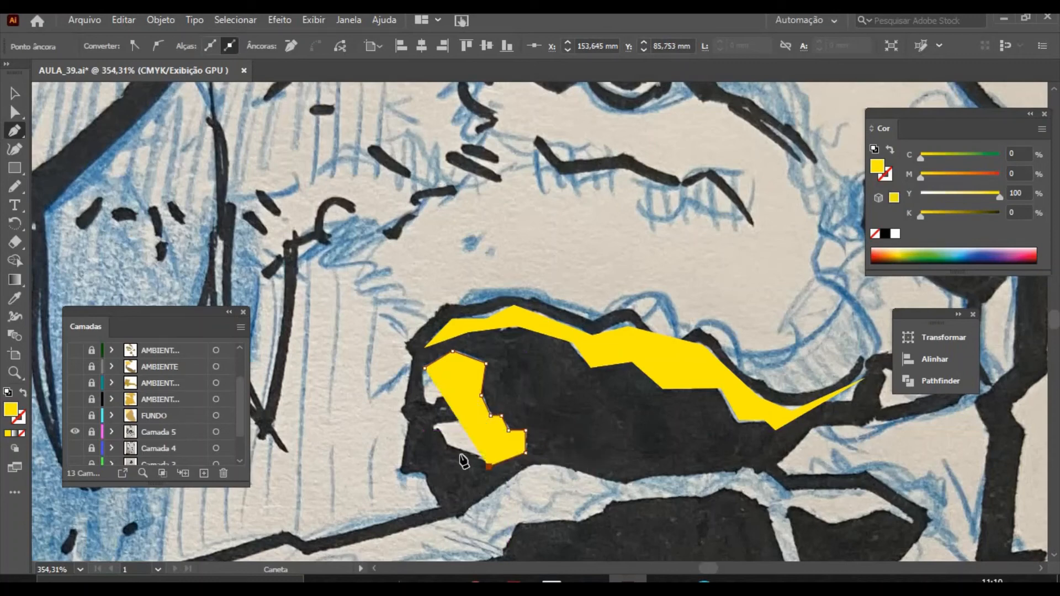
pyautogui.click(447, 447)
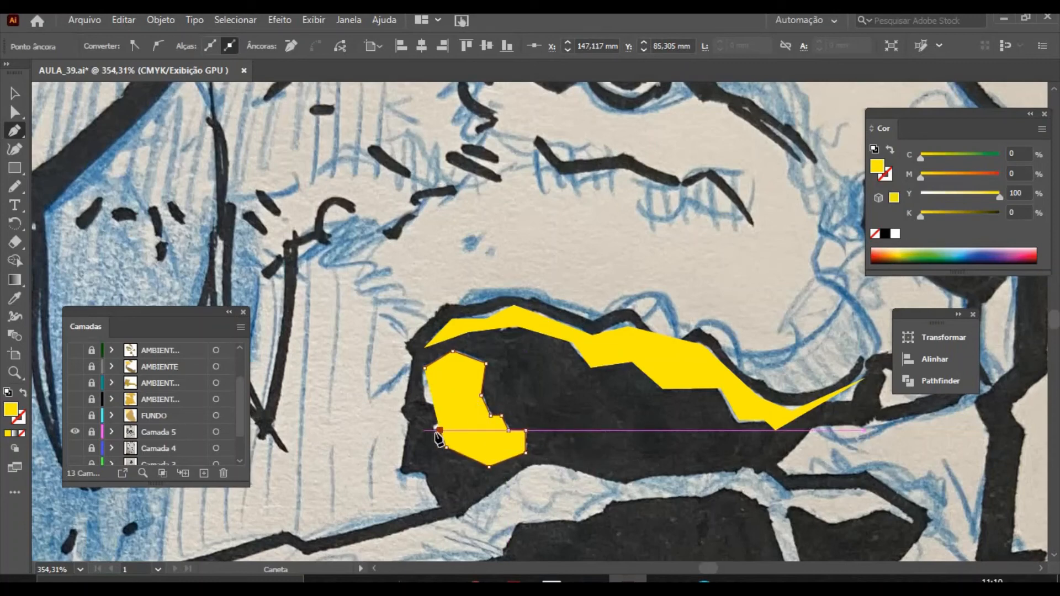
pyautogui.click(430, 431)
pyautogui.click(424, 425)
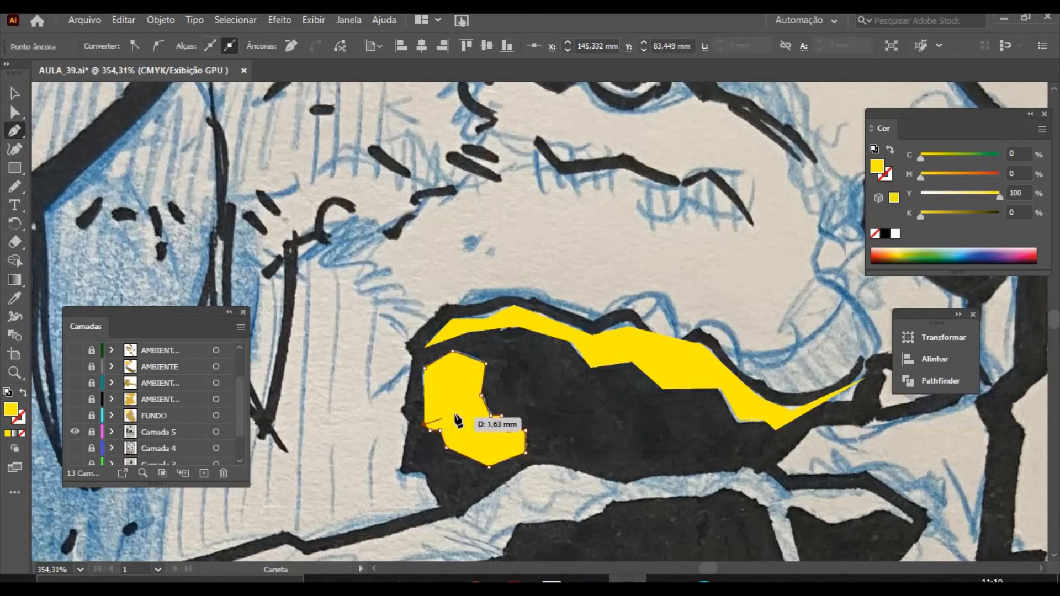
pyautogui.click(454, 413)
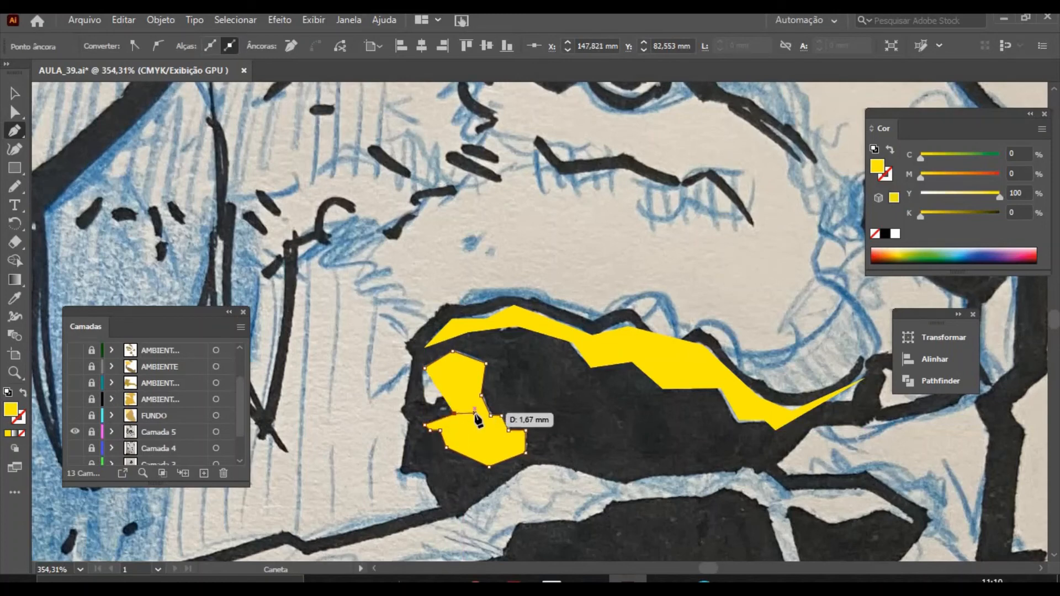
pyautogui.click(439, 396)
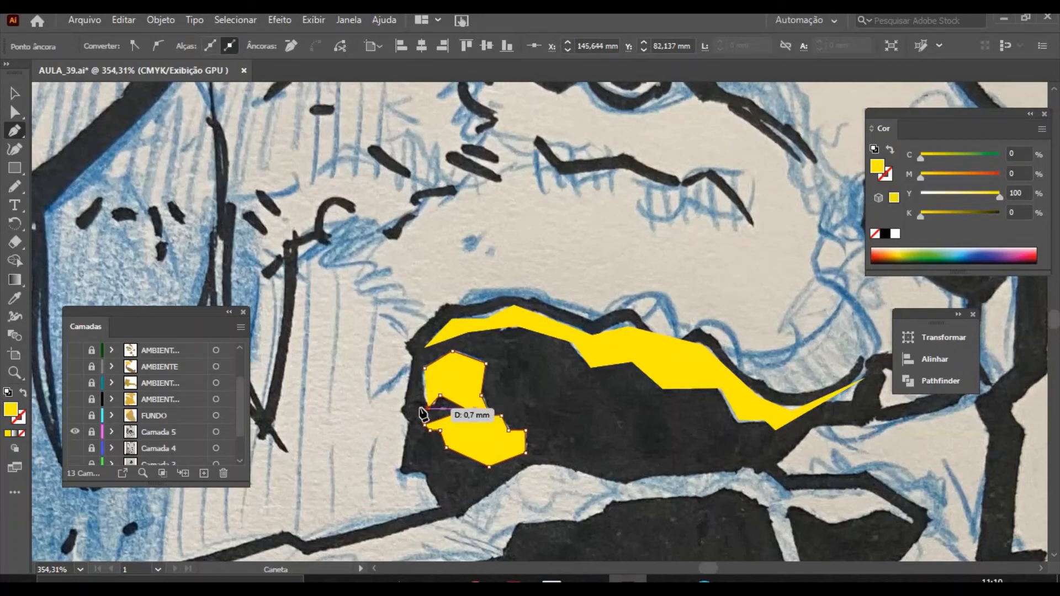
pyautogui.click(423, 408)
pyautogui.click(416, 392)
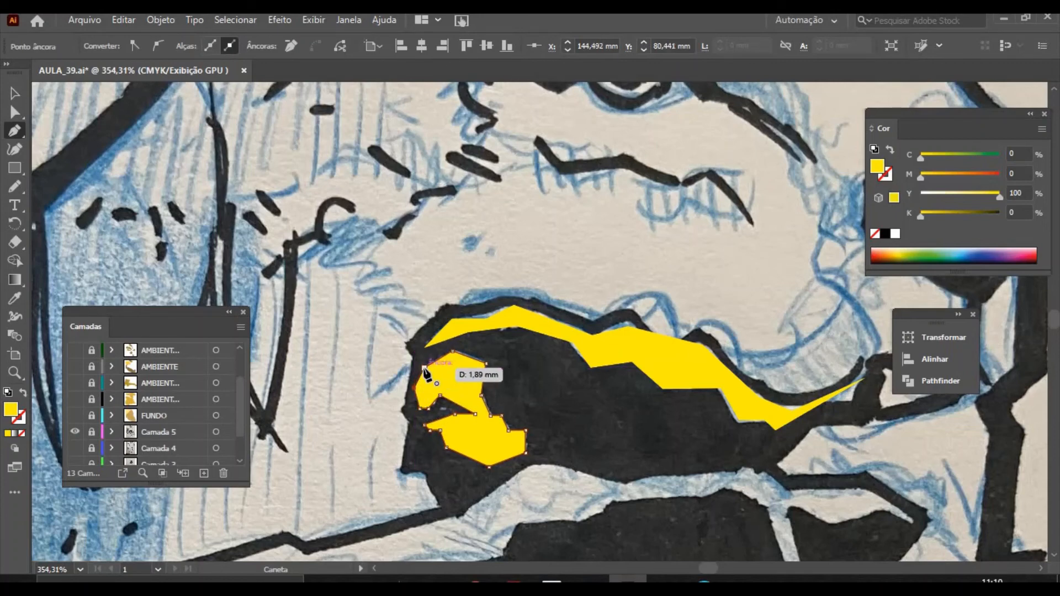
pyautogui.click(17, 92)
pyautogui.click(333, 253)
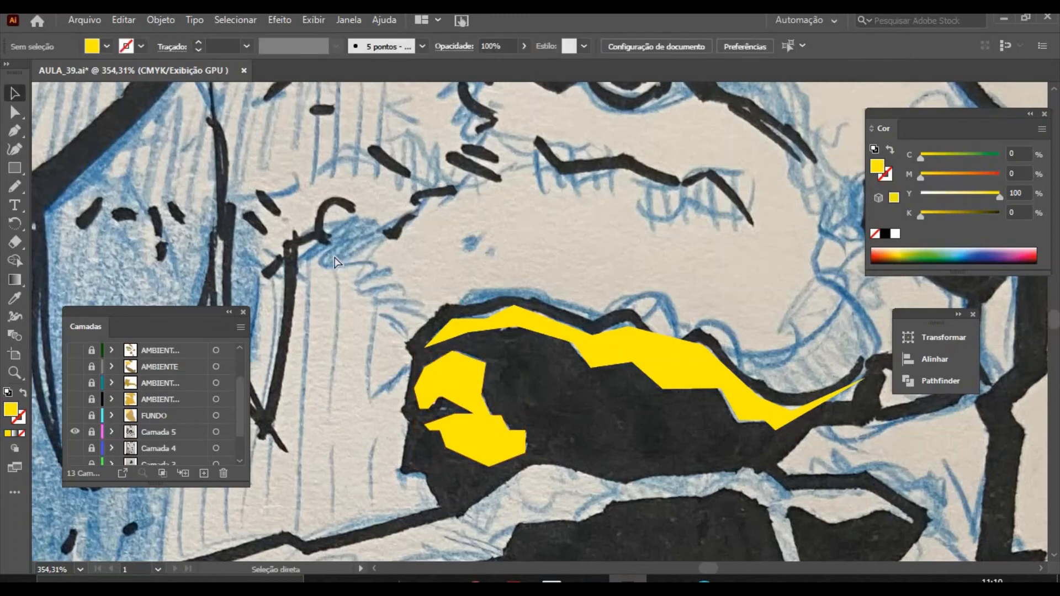
# Close the Color panel and start a yellow Pen shape around the rounded far end of the figure's outstretched arm.
pyautogui.hotkey('ctrl', '-')
pyautogui.hotkey('ctrl', '-')
pyautogui.hotkey('ctrl', '-')
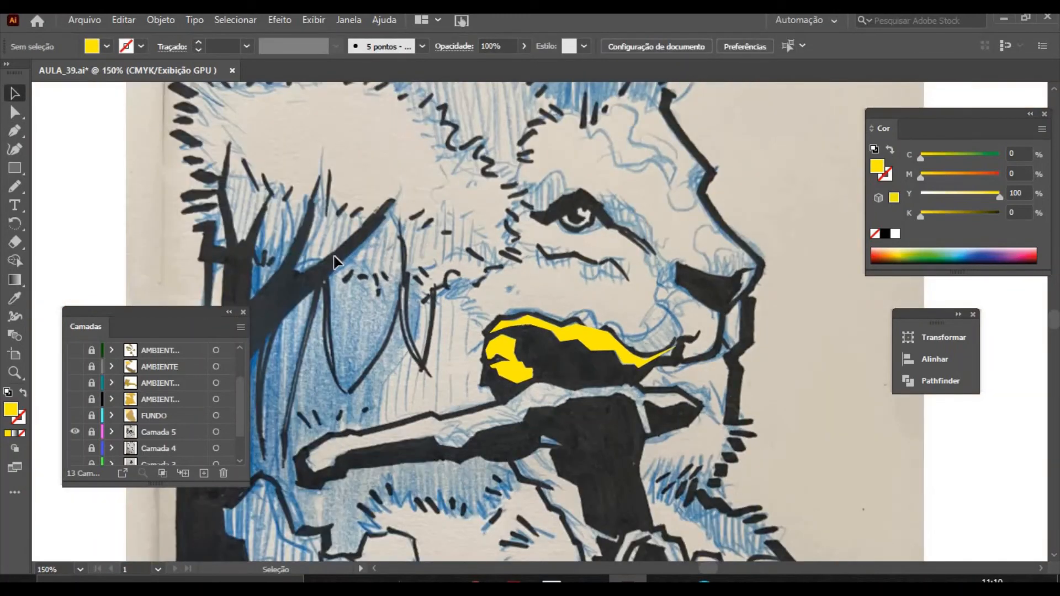
pyautogui.click(14, 373)
pyautogui.click(362, 505)
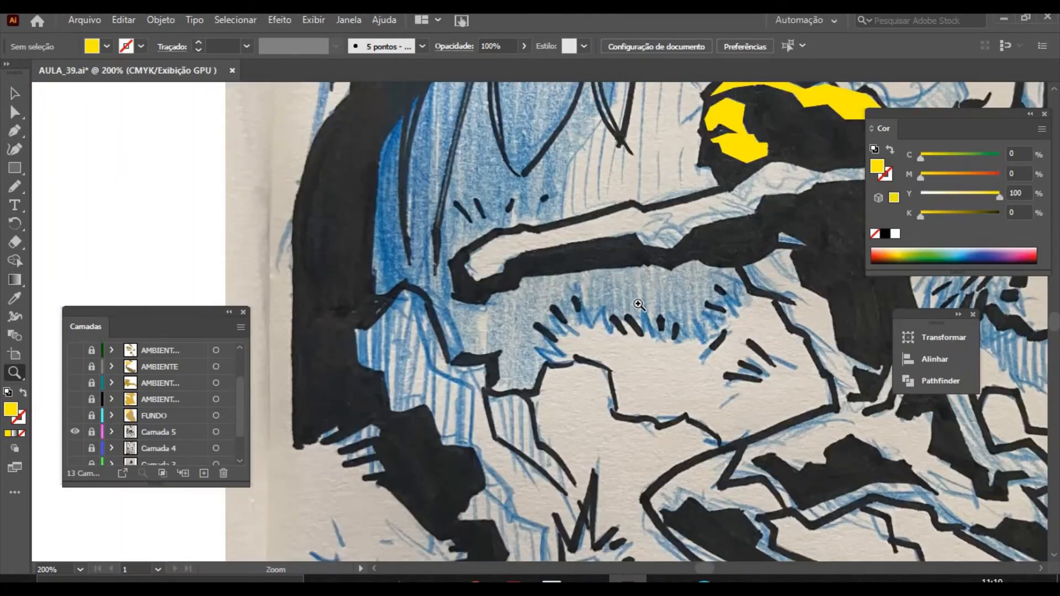
pyautogui.click(1045, 115)
pyautogui.press('space')
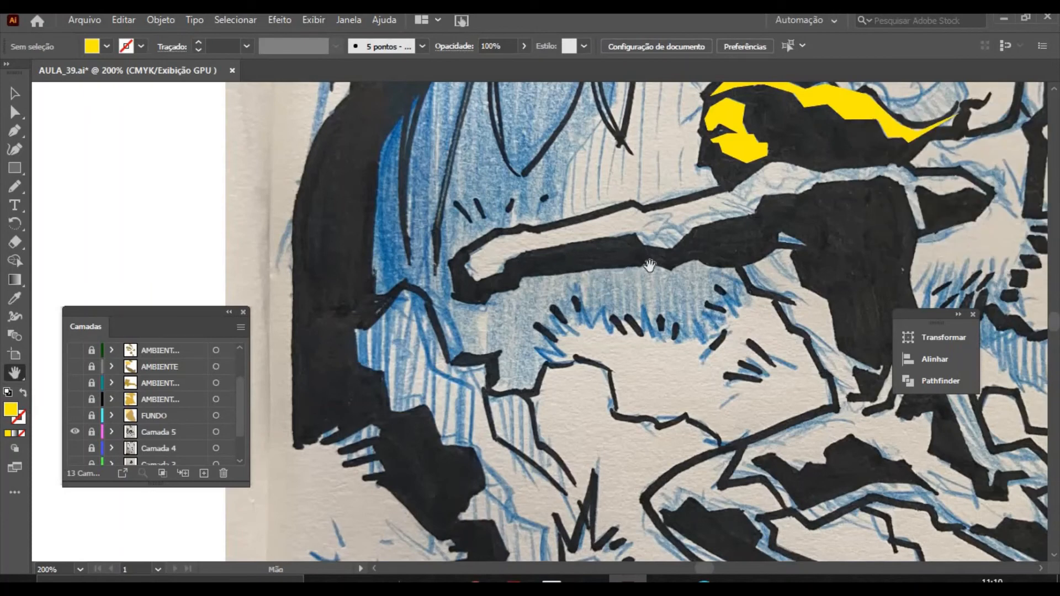
pyautogui.moveTo(642, 280); pyautogui.dragTo(621, 292)
pyautogui.click(13, 132)
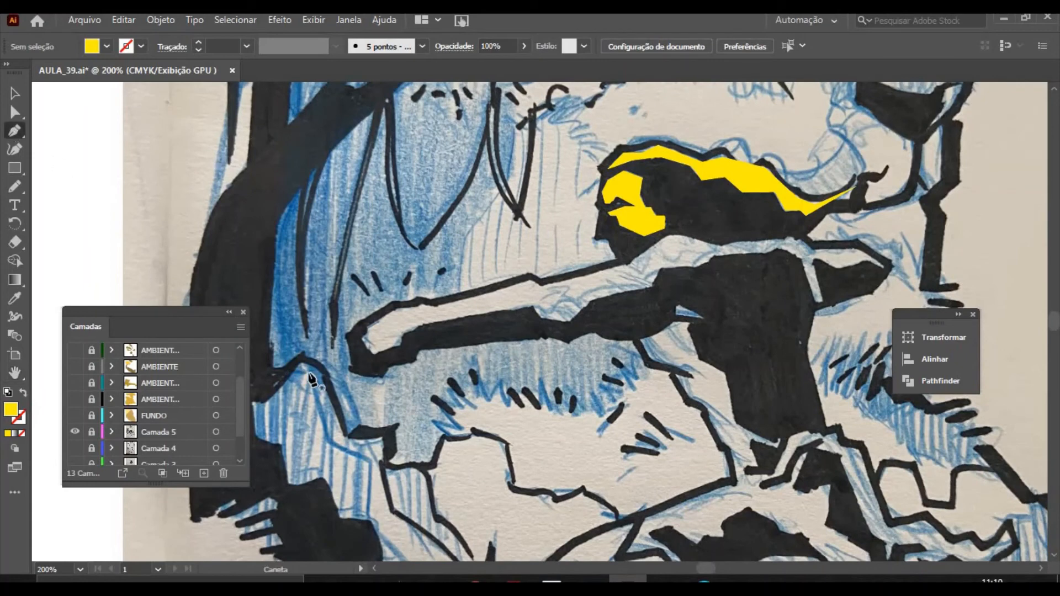
pyautogui.click(360, 341)
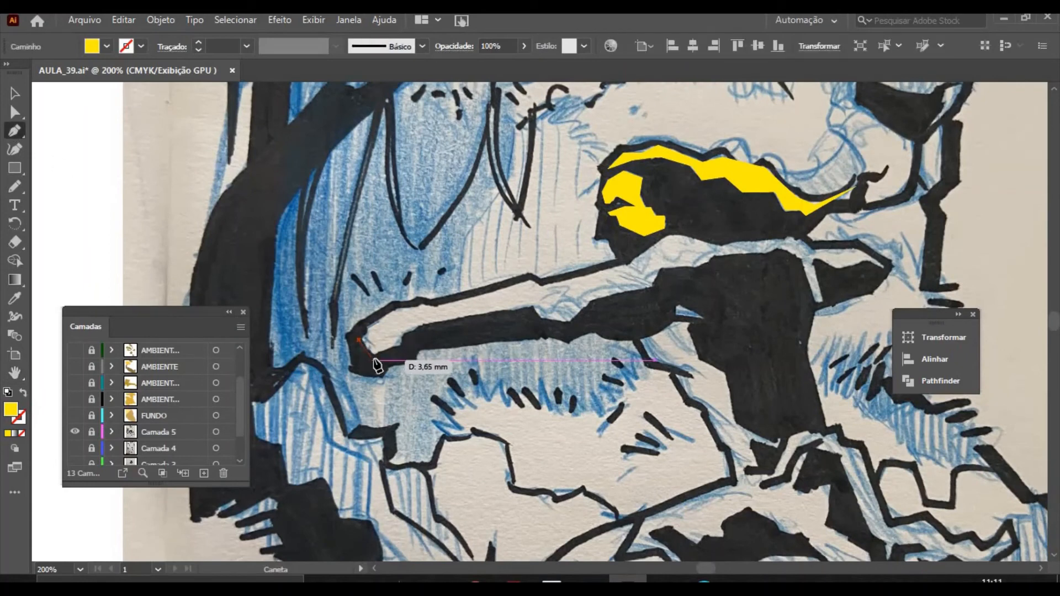
pyautogui.click(374, 359)
pyautogui.click(399, 349)
pyautogui.click(400, 335)
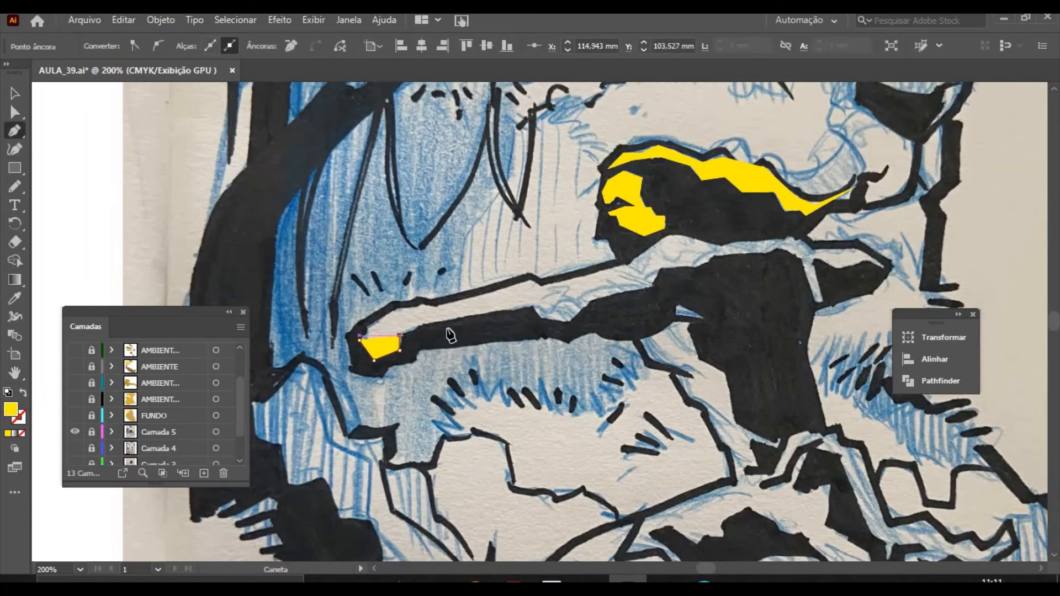
# Continue the path along the lower edge of the arm's light strip, following its notches up to the shoulder.
pyautogui.click(531, 307)
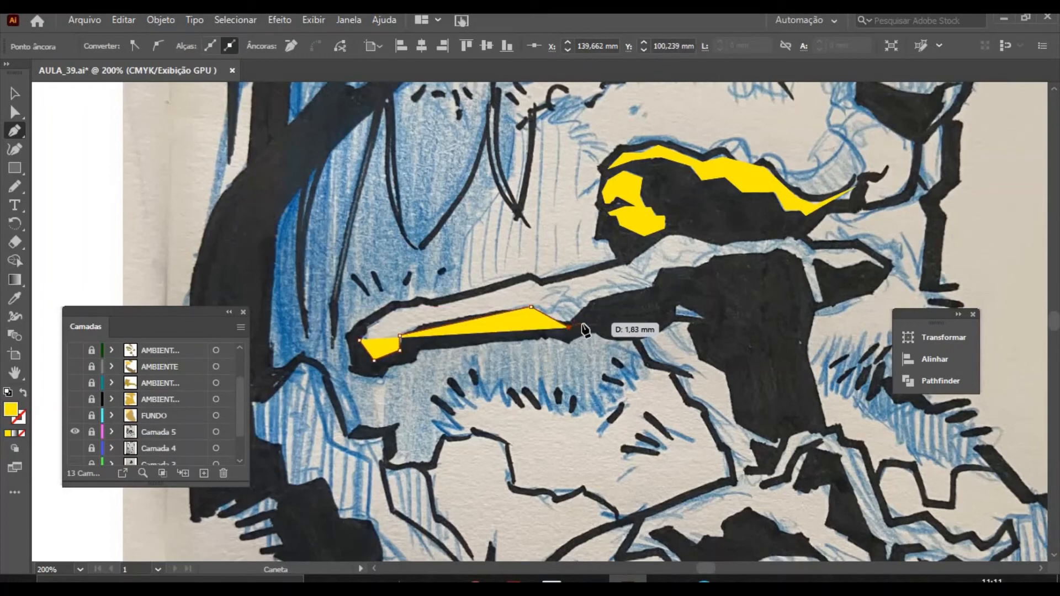
pyautogui.click(577, 325)
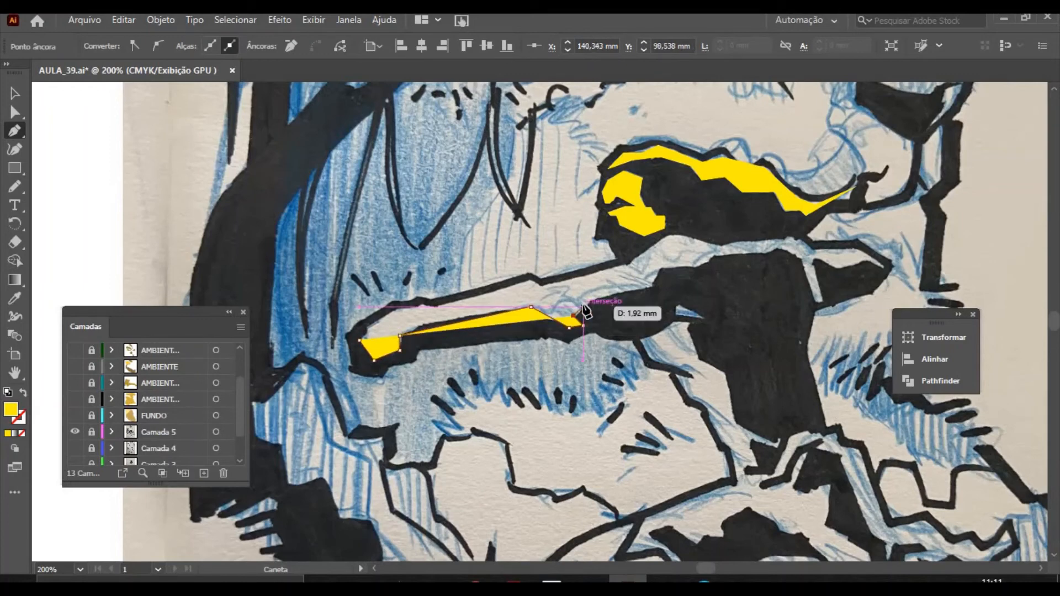
pyautogui.click(584, 307)
pyautogui.click(654, 288)
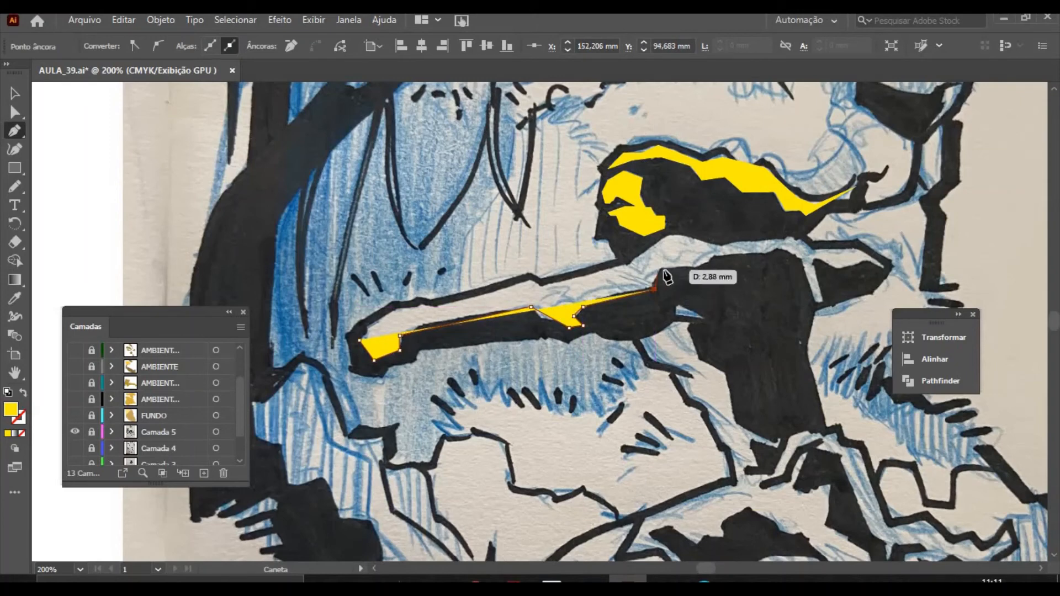
pyautogui.click(665, 271)
pyautogui.click(709, 272)
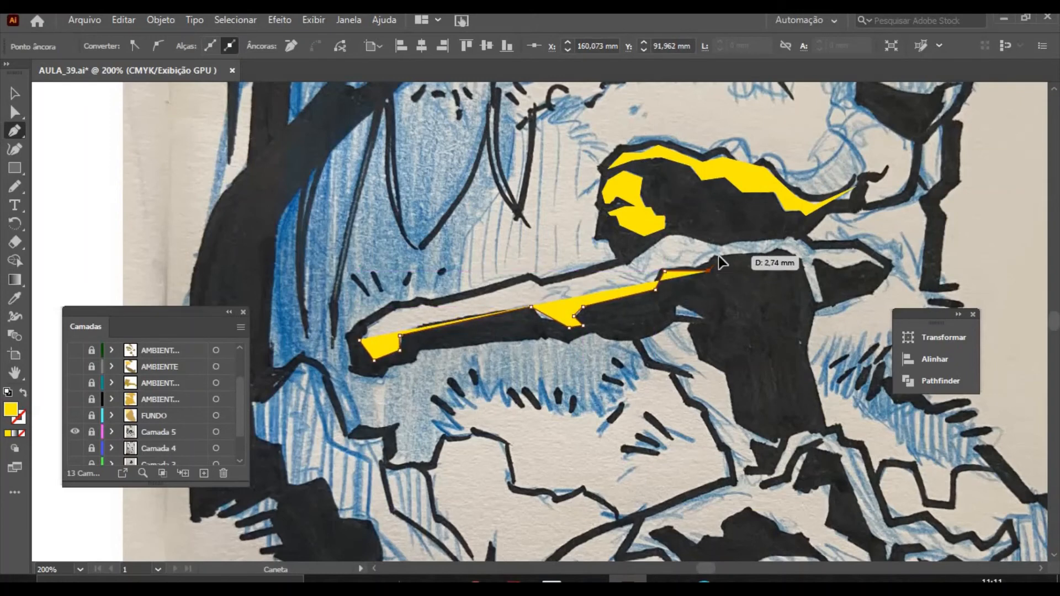
# Extend the path across the shoulder and around the narrow light spike descending beyond the torso.
pyautogui.click(718, 256)
pyautogui.click(770, 257)
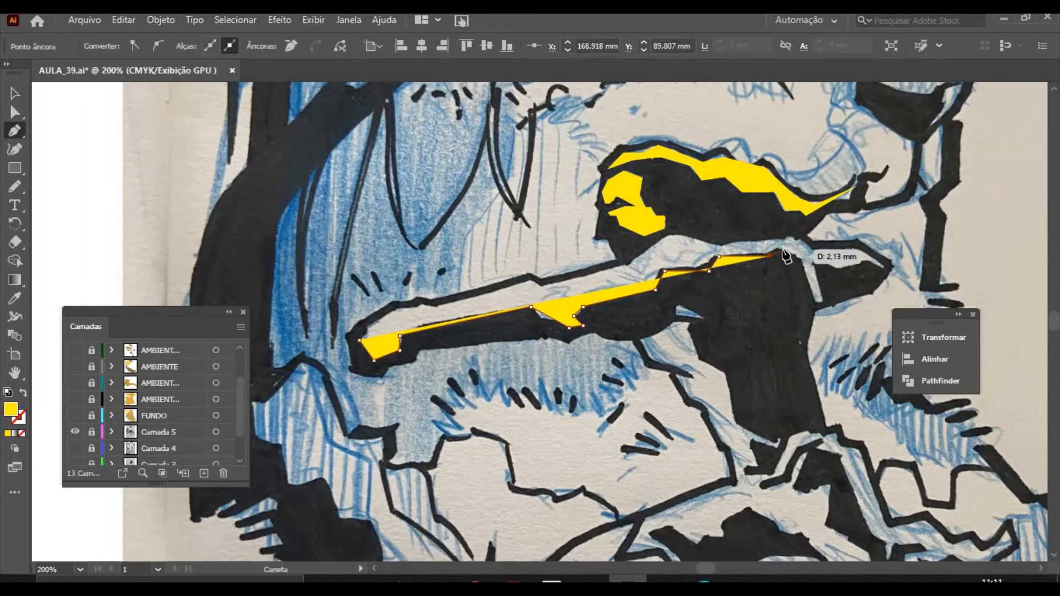
pyautogui.click(782, 250)
pyautogui.click(802, 257)
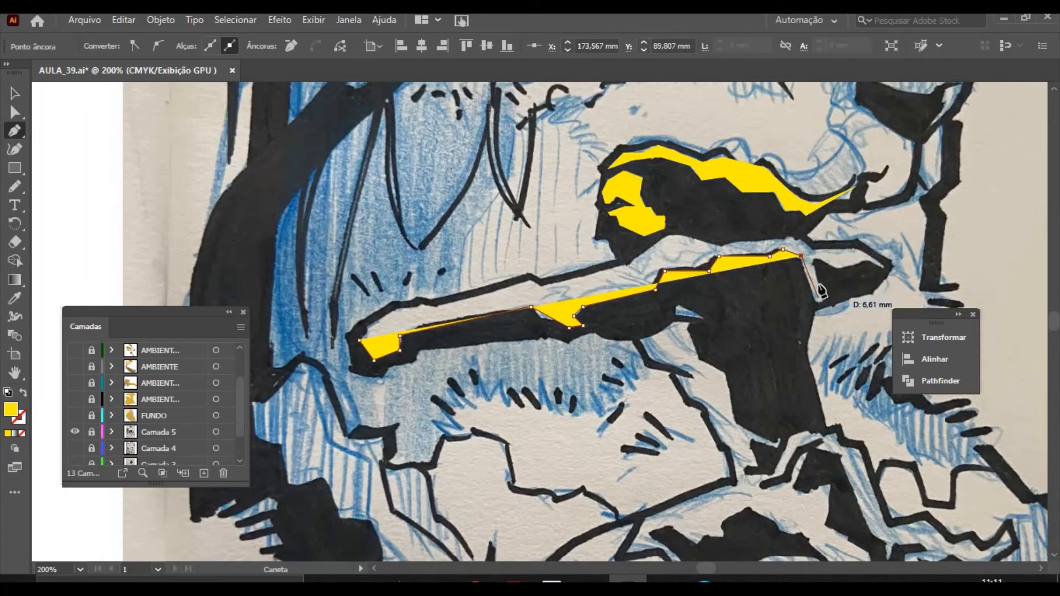
pyautogui.click(818, 298)
pyautogui.click(814, 266)
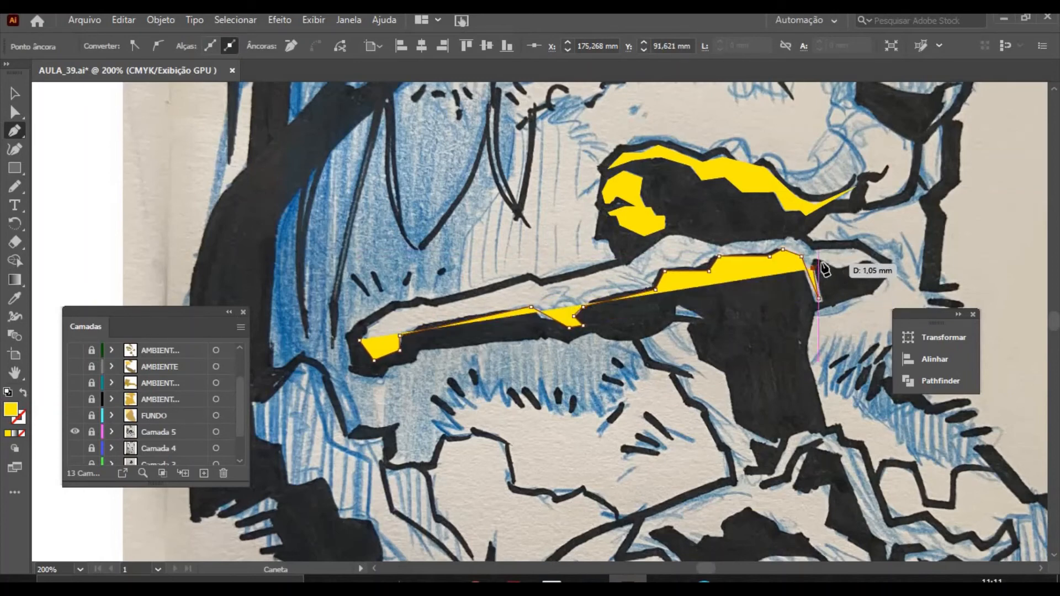
# Continue the path around the far shoulder's light area, along its lower edge to the pointed tip and back over the top.
pyautogui.click(821, 262)
pyautogui.click(837, 269)
pyautogui.click(862, 263)
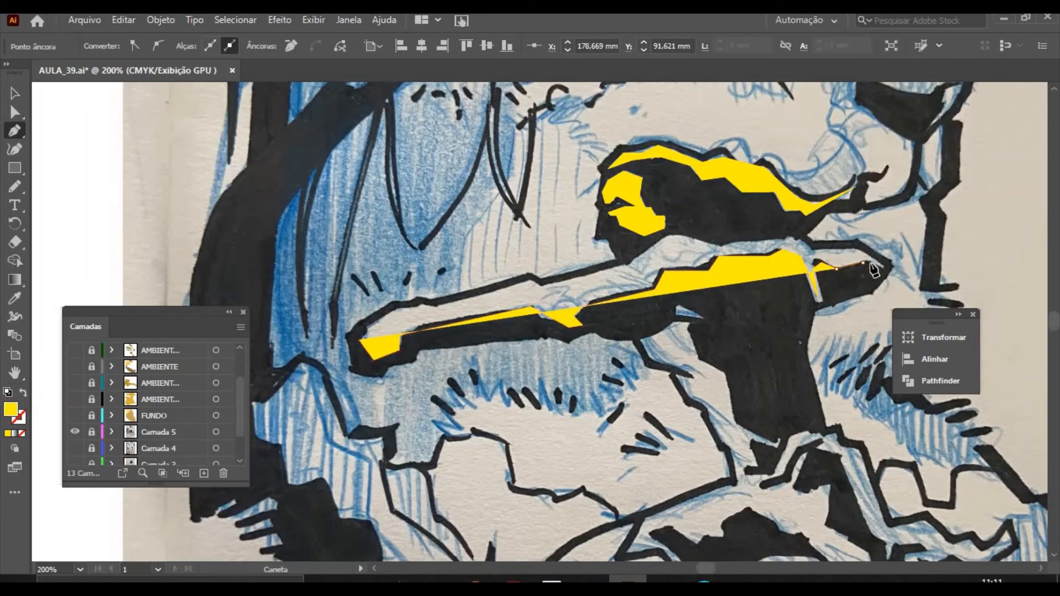
pyautogui.click(885, 269)
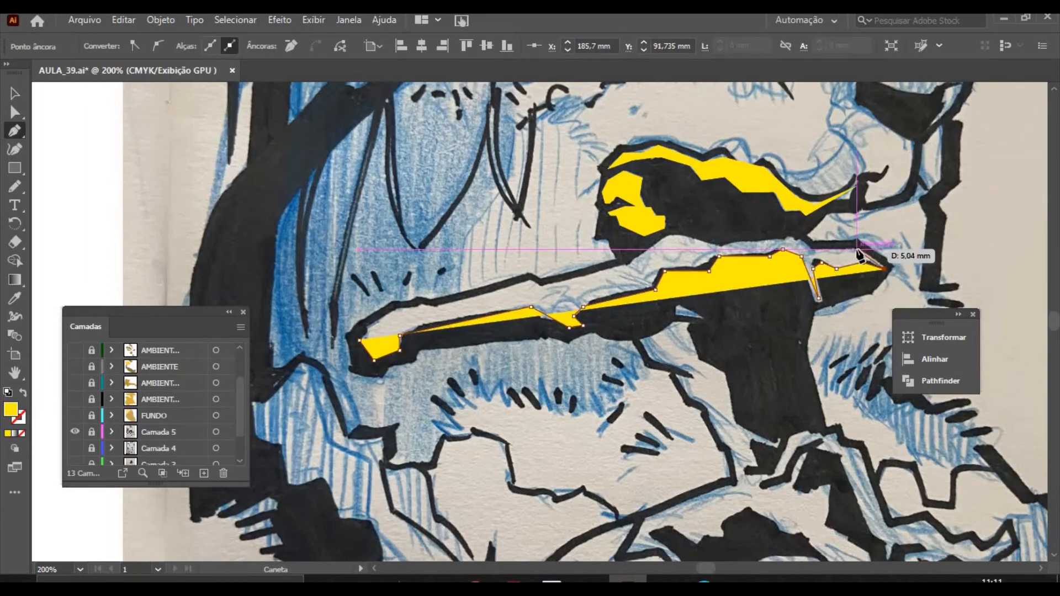
pyautogui.click(856, 250)
pyautogui.click(812, 249)
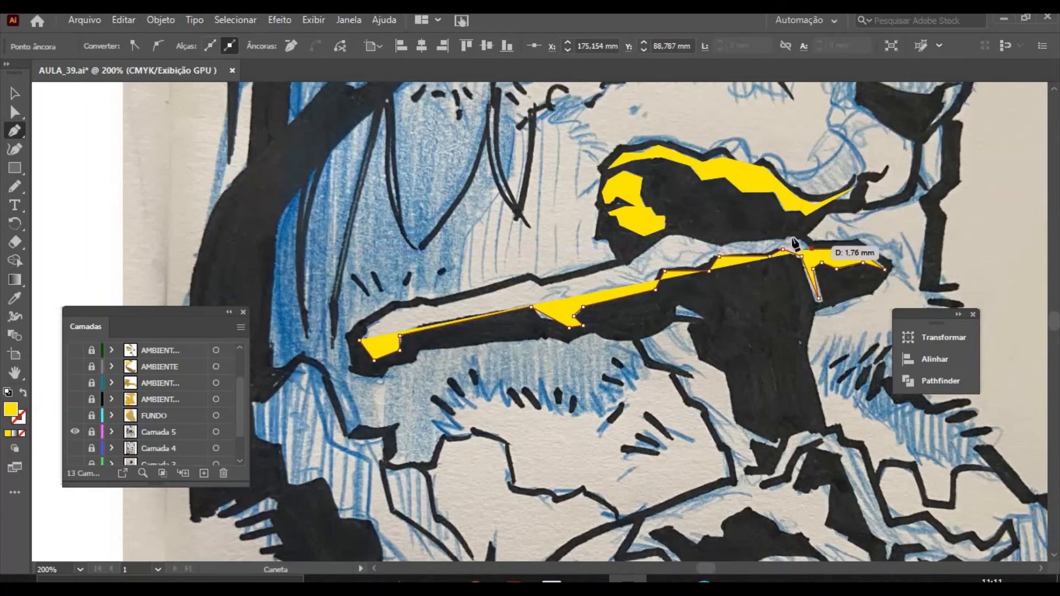
# Trace the upper edge of the shoulders and outstretched arm back to the rounded end and close the yellow shape.
pyautogui.click(791, 238)
pyautogui.click(779, 242)
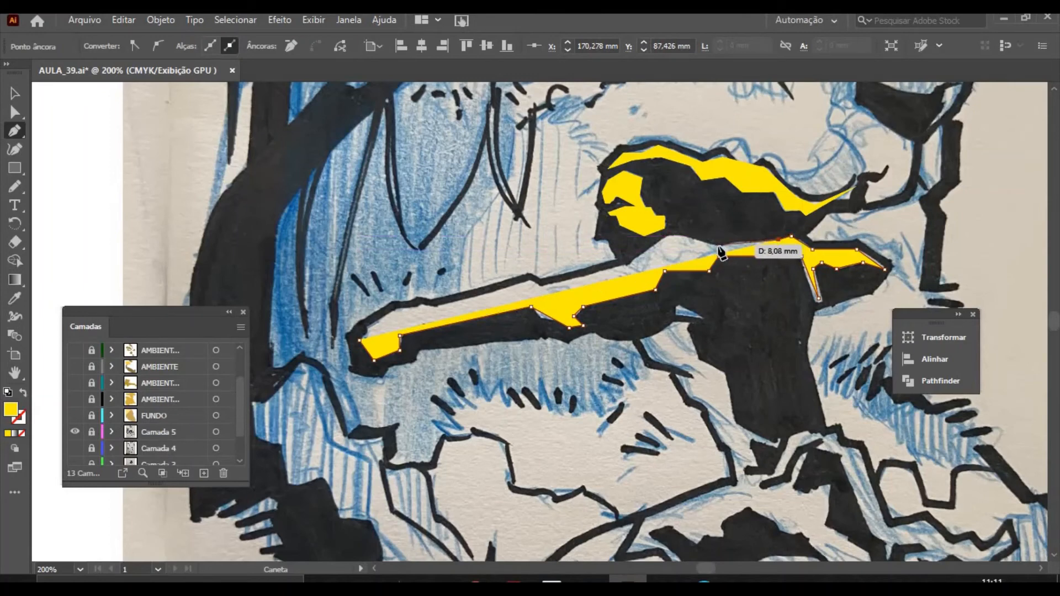
pyautogui.click(668, 241)
pyautogui.click(634, 261)
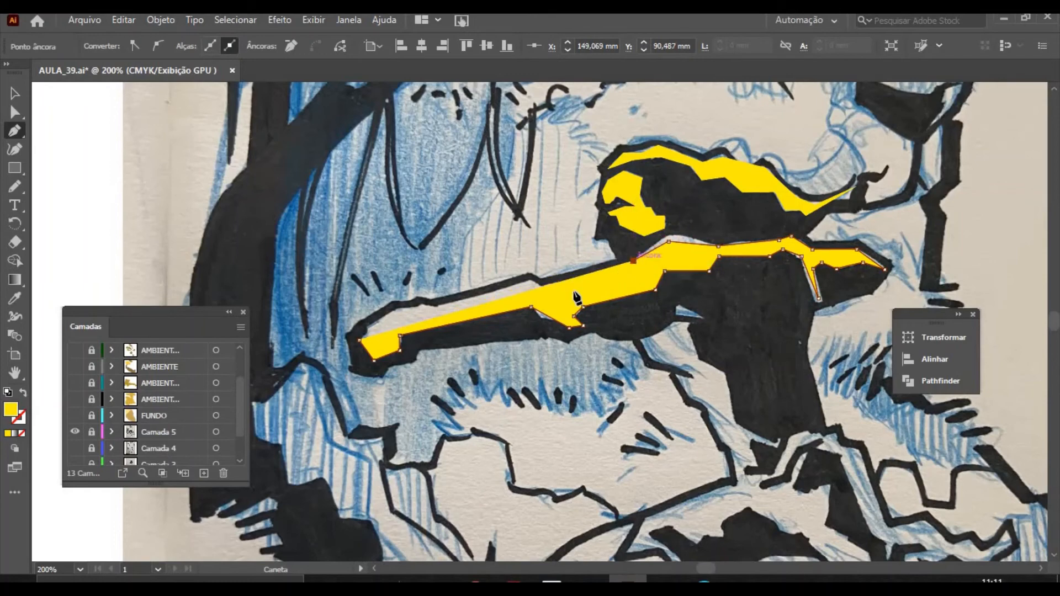
pyautogui.click(541, 288)
pyautogui.click(436, 308)
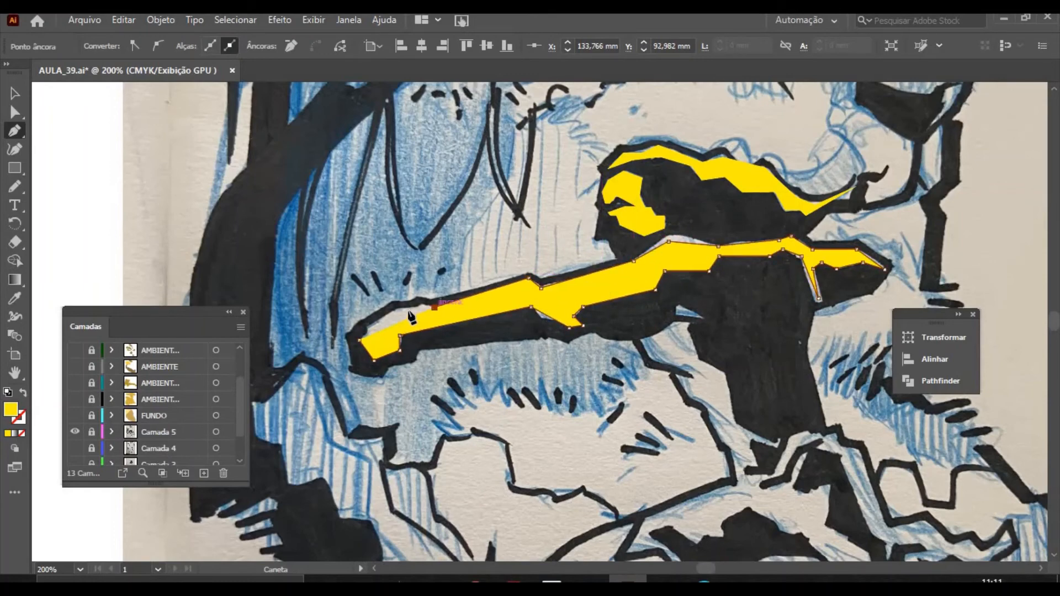
pyautogui.click(393, 311)
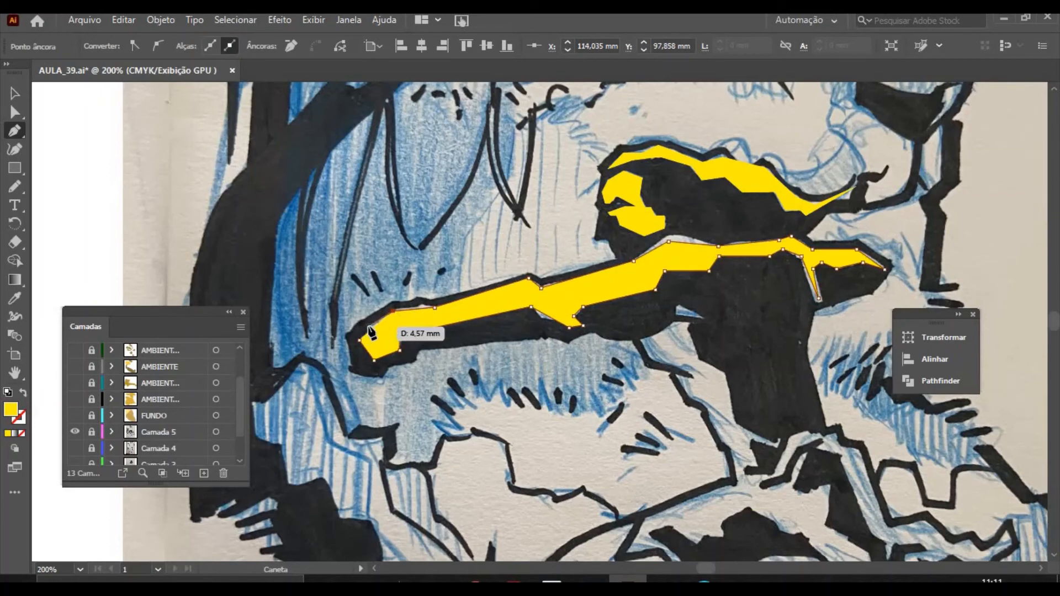
pyautogui.click(368, 325)
pyautogui.click(359, 341)
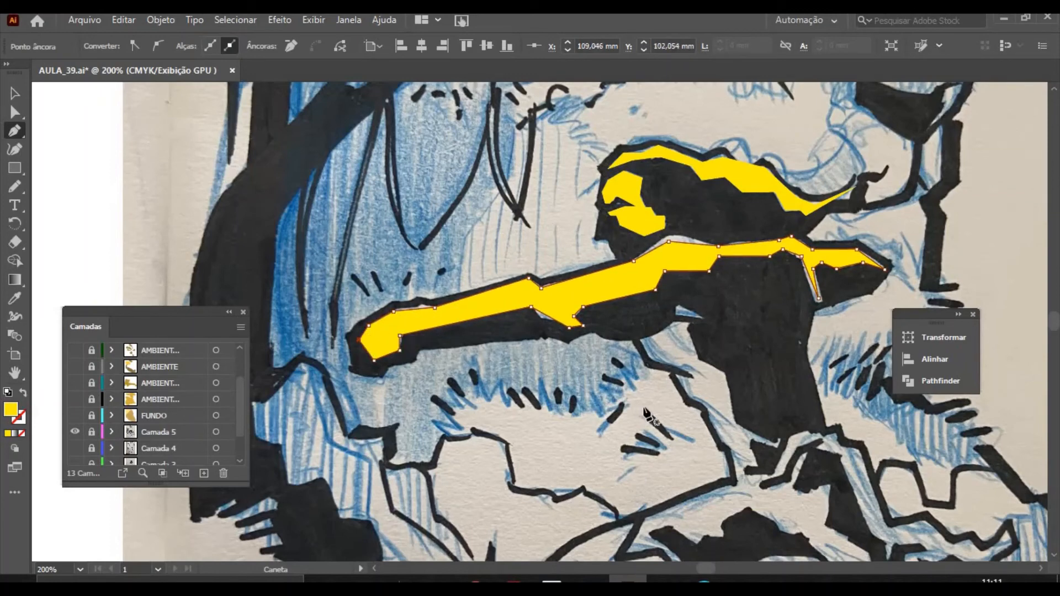
# Start a yellow Pen shape below the upper arm and trace the inner light edge of the torso down toward the waist.
pyautogui.click(677, 305)
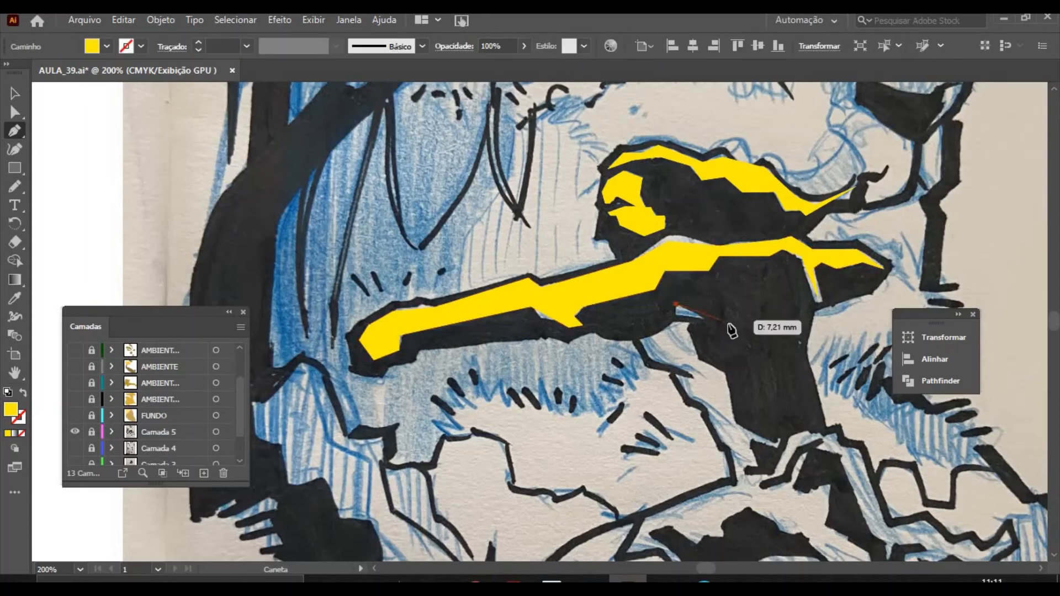
pyautogui.click(694, 328)
pyautogui.click(701, 353)
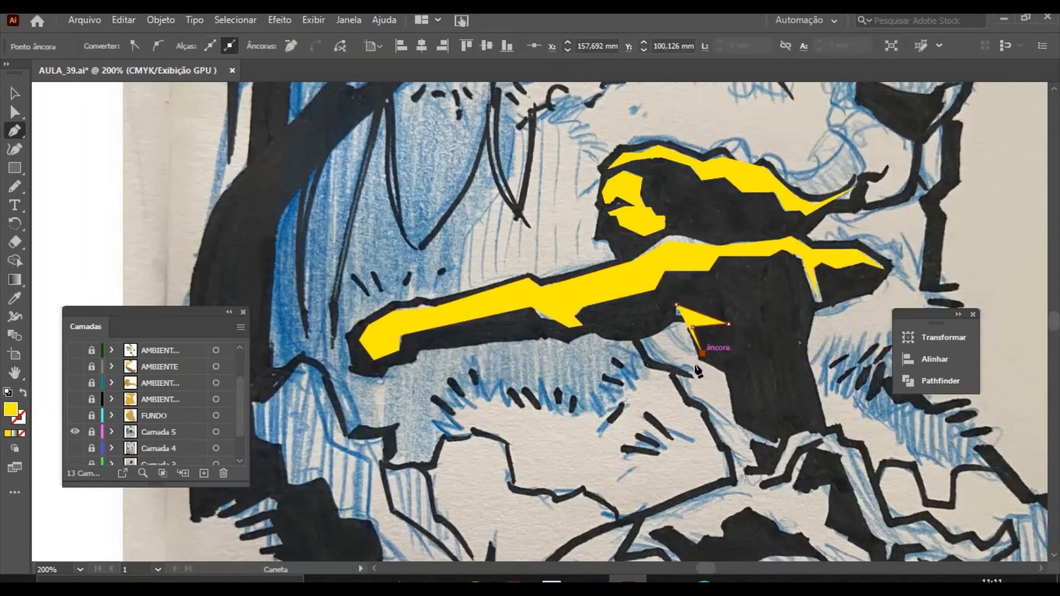
pyautogui.click(693, 369)
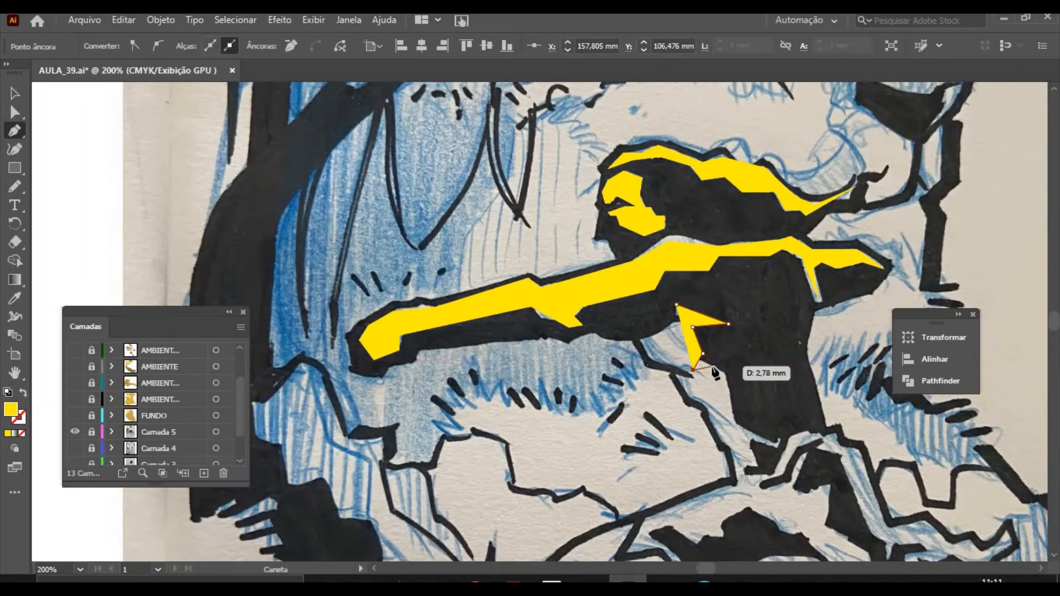
pyautogui.click(712, 366)
pyautogui.click(729, 380)
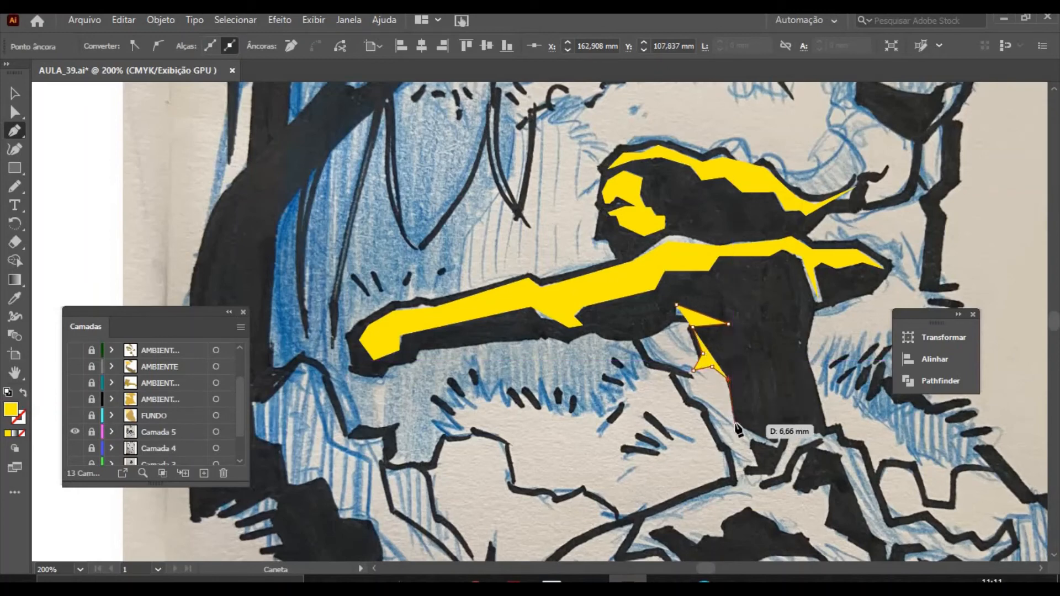
pyautogui.click(735, 422)
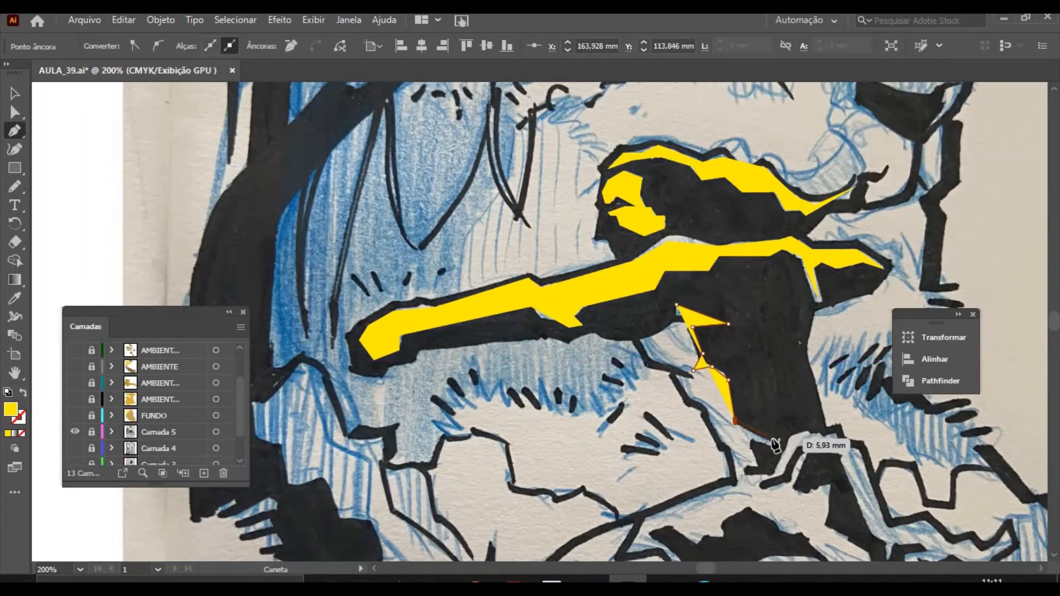
# Extend the torso path around the jagged light notches at the waist down to where it meets the thigh.
pyautogui.click(772, 440)
pyautogui.click(781, 432)
pyautogui.click(781, 449)
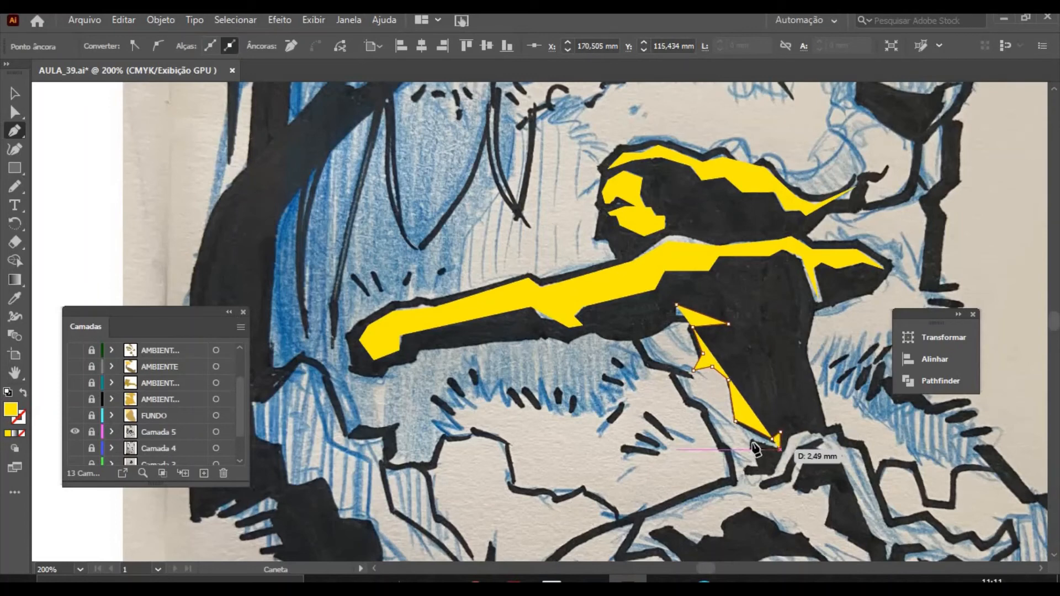
pyautogui.click(748, 449)
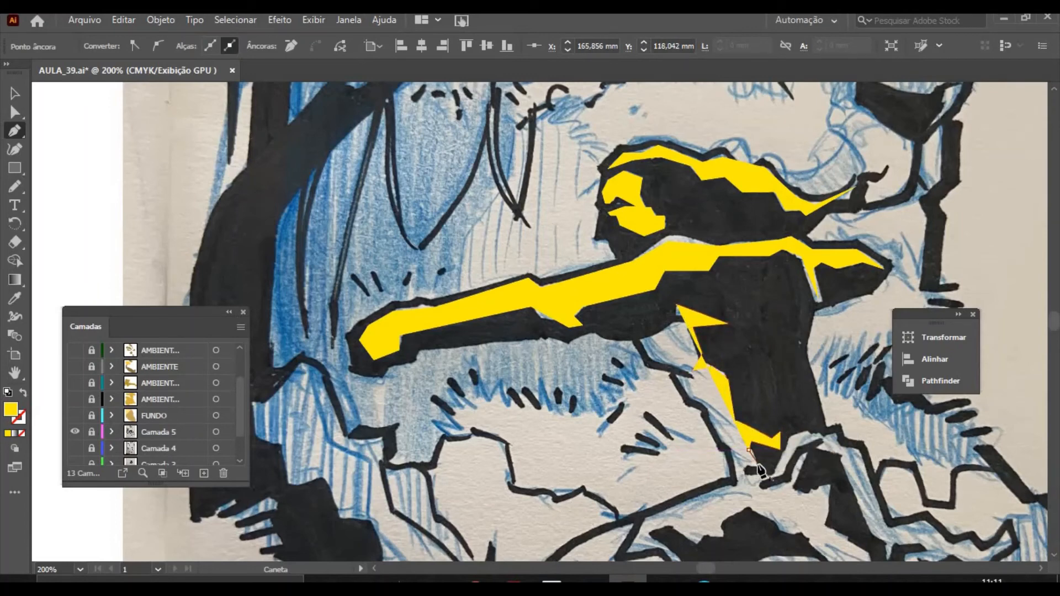
pyautogui.click(760, 465)
pyautogui.click(744, 464)
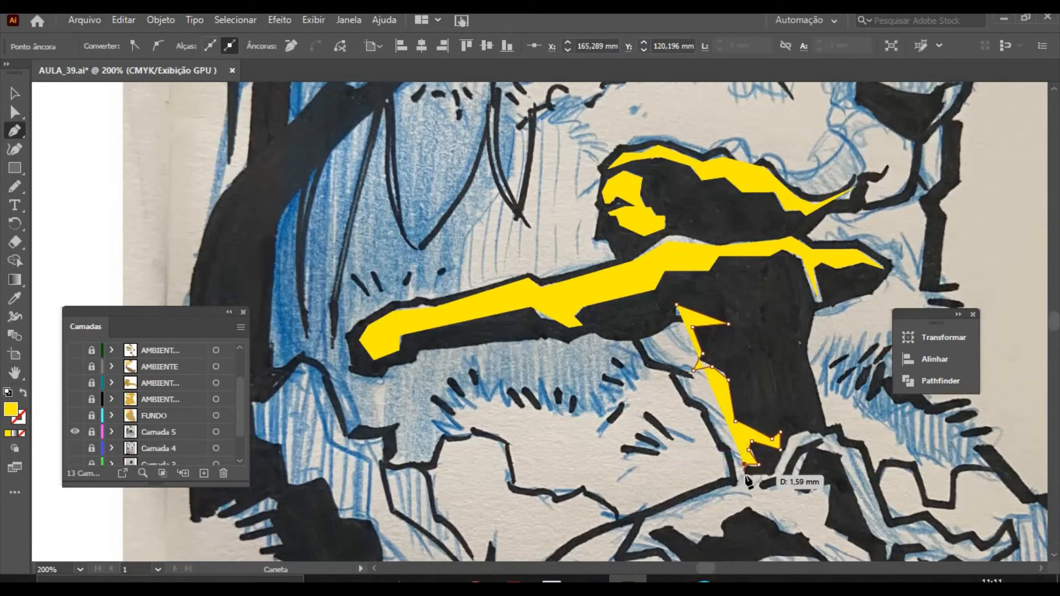
pyautogui.click(745, 475)
pyautogui.click(737, 476)
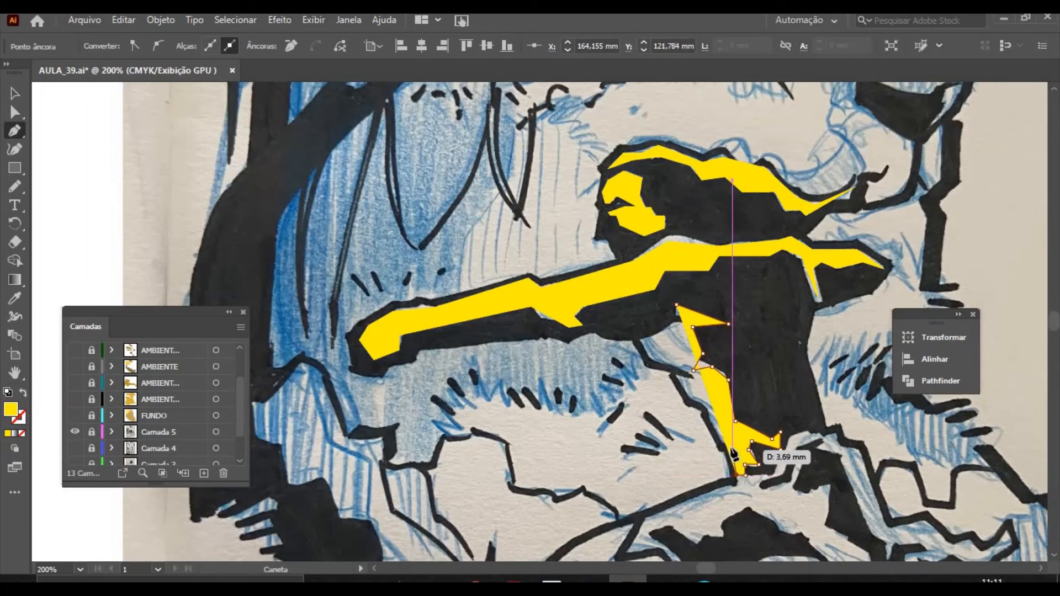
# Trace the outer contour of the belly and chest back up to the armpit and close the torso highlight.
pyautogui.click(722, 448)
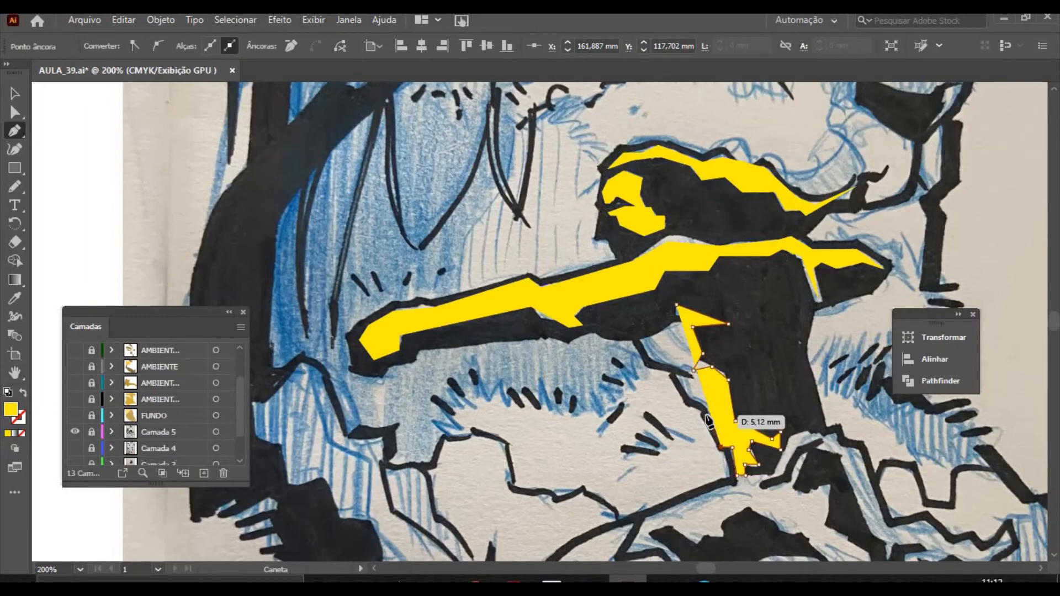
pyautogui.click(706, 414)
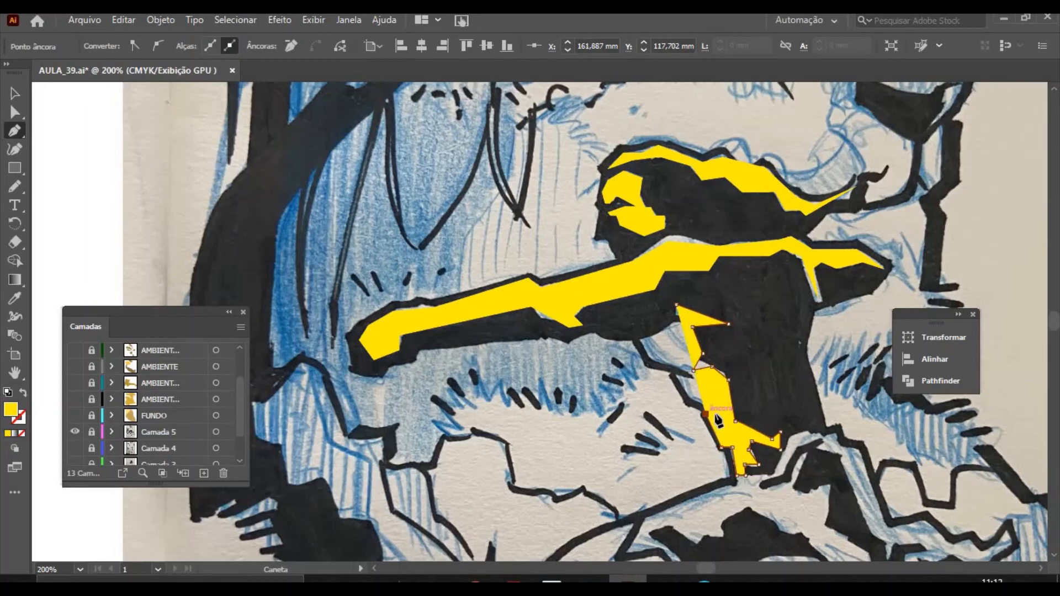
pyautogui.click(689, 398)
pyautogui.click(679, 381)
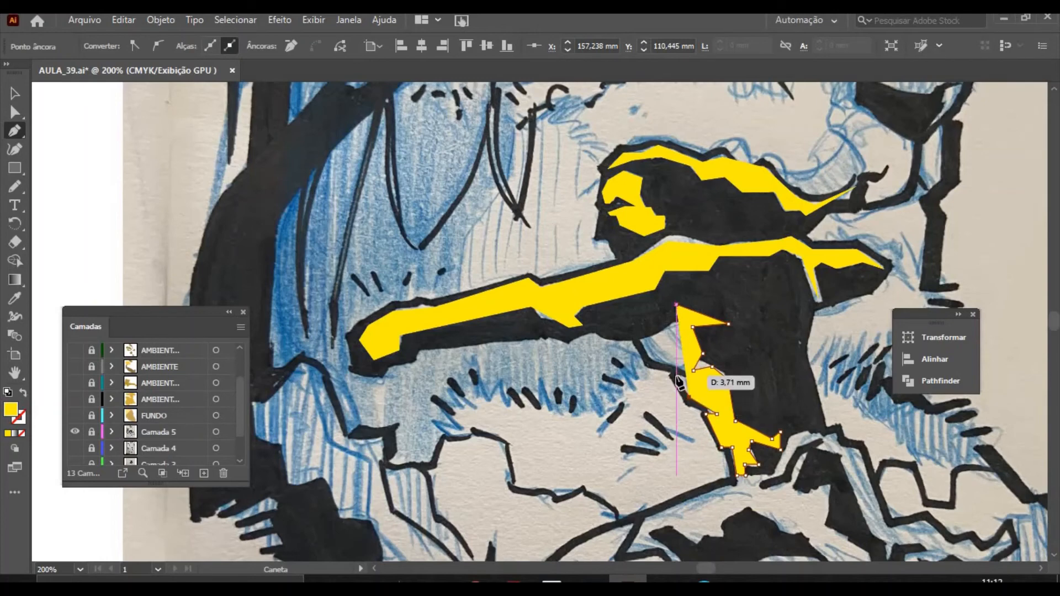
pyautogui.click(697, 381)
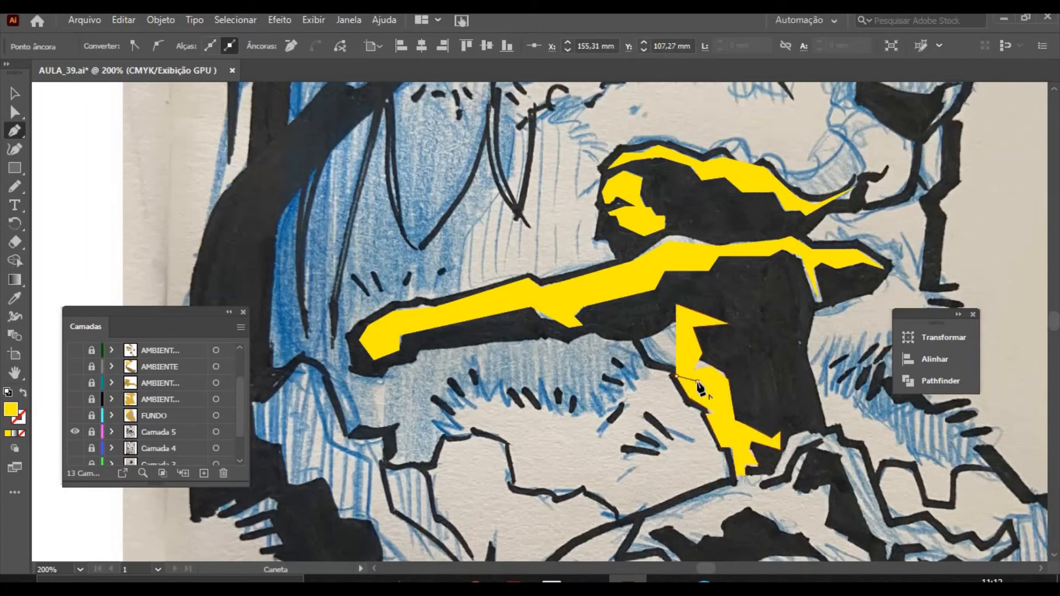
pyautogui.click(651, 357)
pyautogui.click(638, 337)
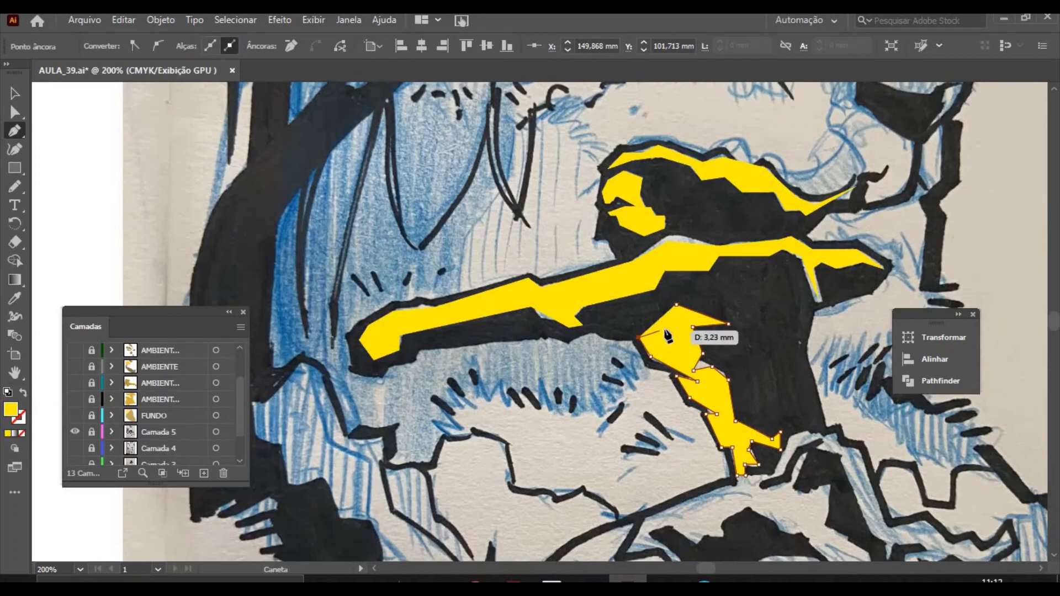
pyautogui.click(664, 329)
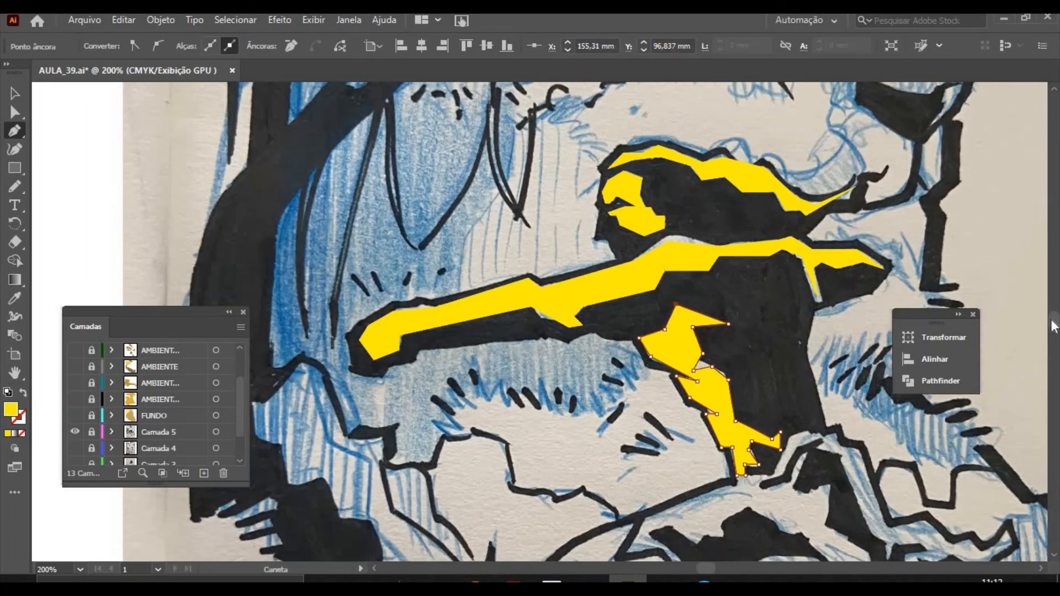
# Close the floating Transform, Align and Pathfinder panel and start a yellow shape along the thigh's upper edge to the hip.
pyautogui.scroll(-6, 1055, 325)
pyautogui.scroll(3, 1055, 326)
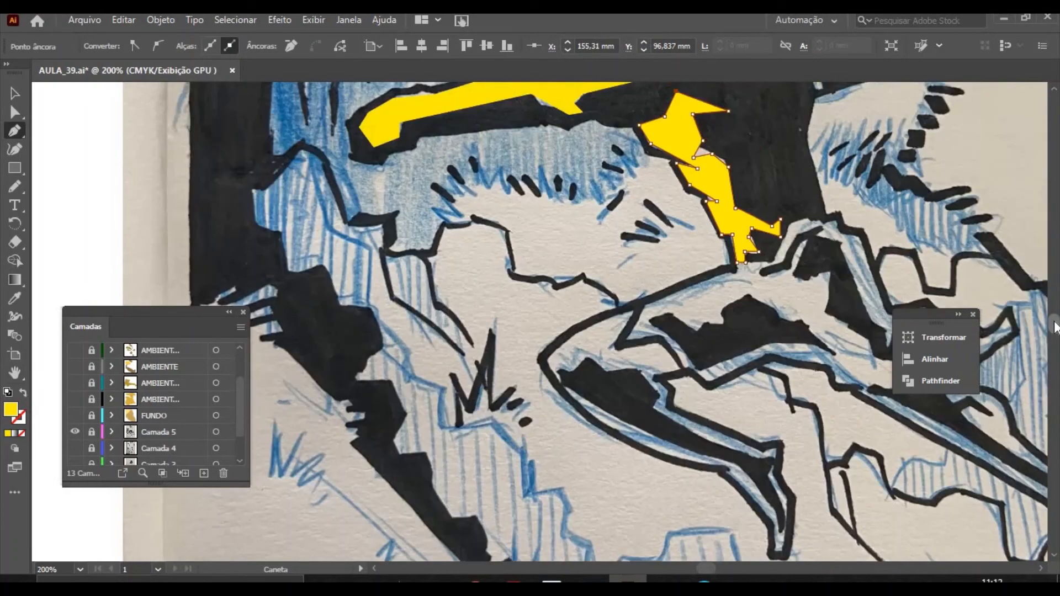
pyautogui.click(975, 314)
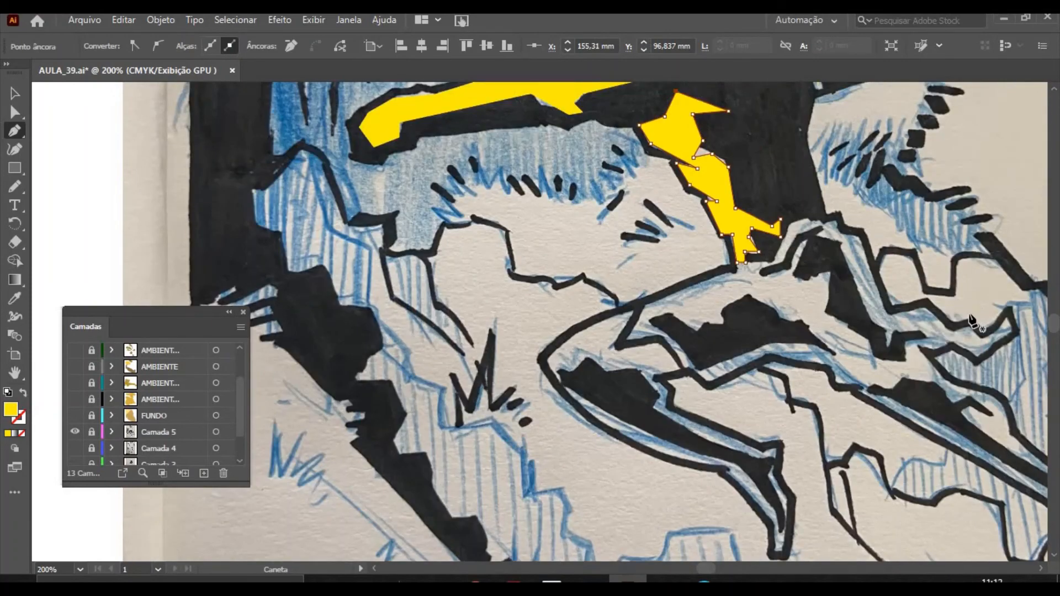
pyautogui.click(646, 306)
pyautogui.click(732, 271)
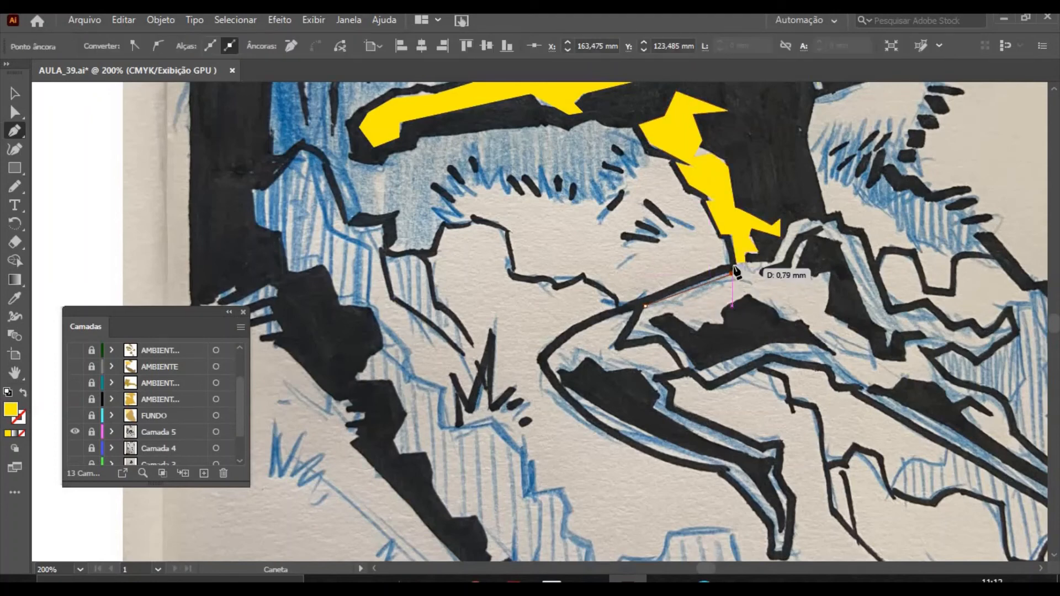
pyautogui.click(733, 267)
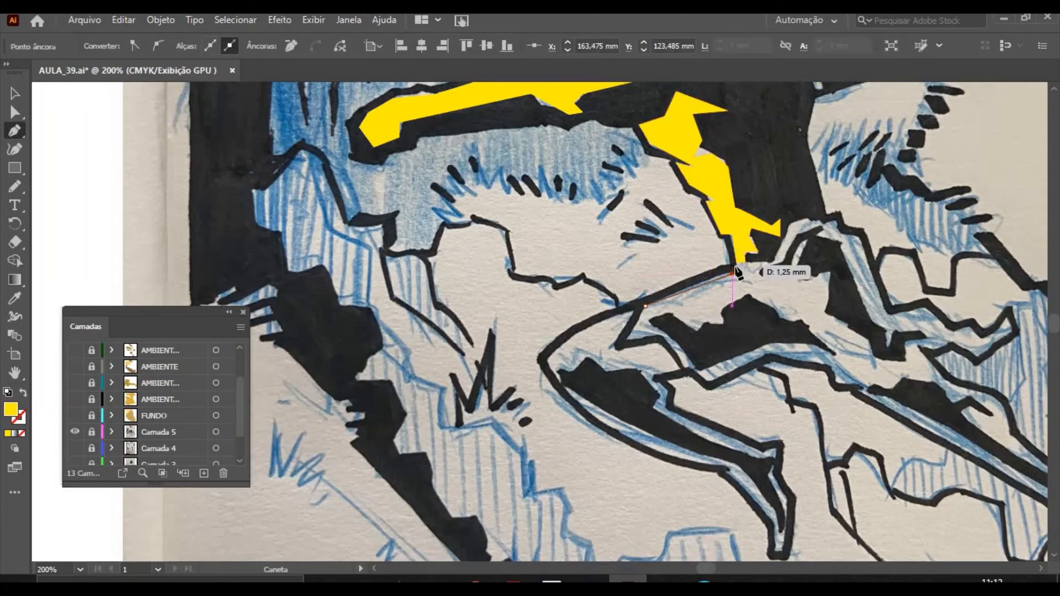
pyautogui.click(770, 263)
pyautogui.click(791, 226)
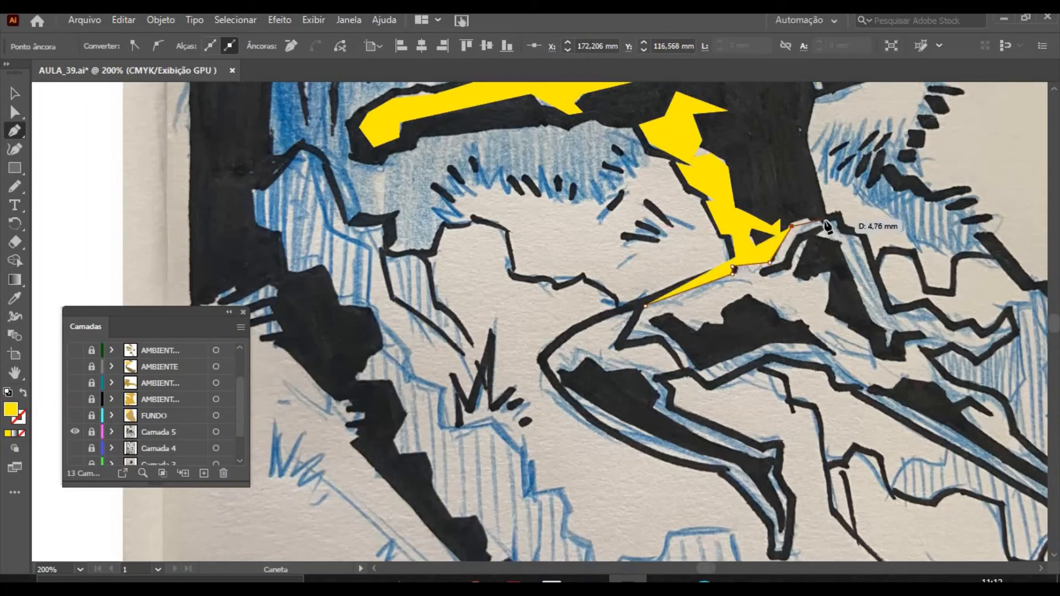
pyautogui.click(825, 222)
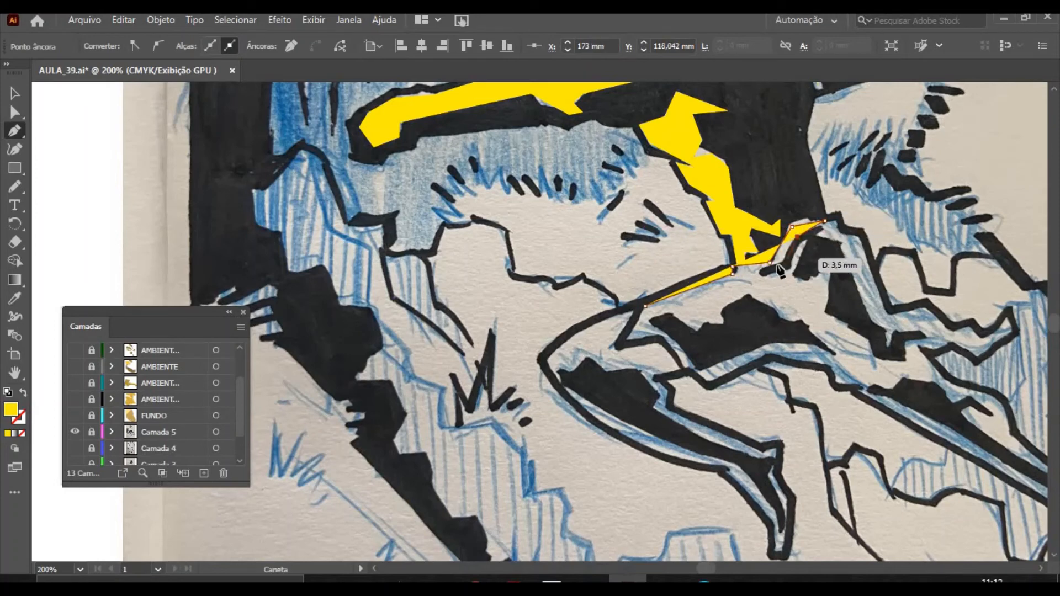
# Trace back around the black crease line at the hip and along the zigzag edge of the dark patch beside it.
pyautogui.click(787, 258)
pyautogui.click(760, 275)
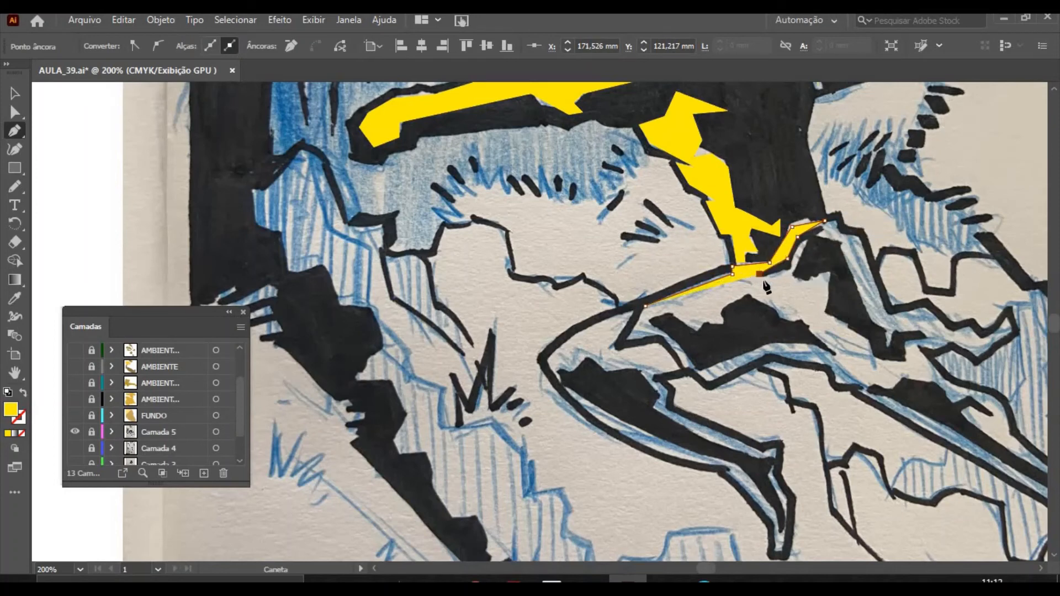
pyautogui.click(764, 280)
pyautogui.click(791, 270)
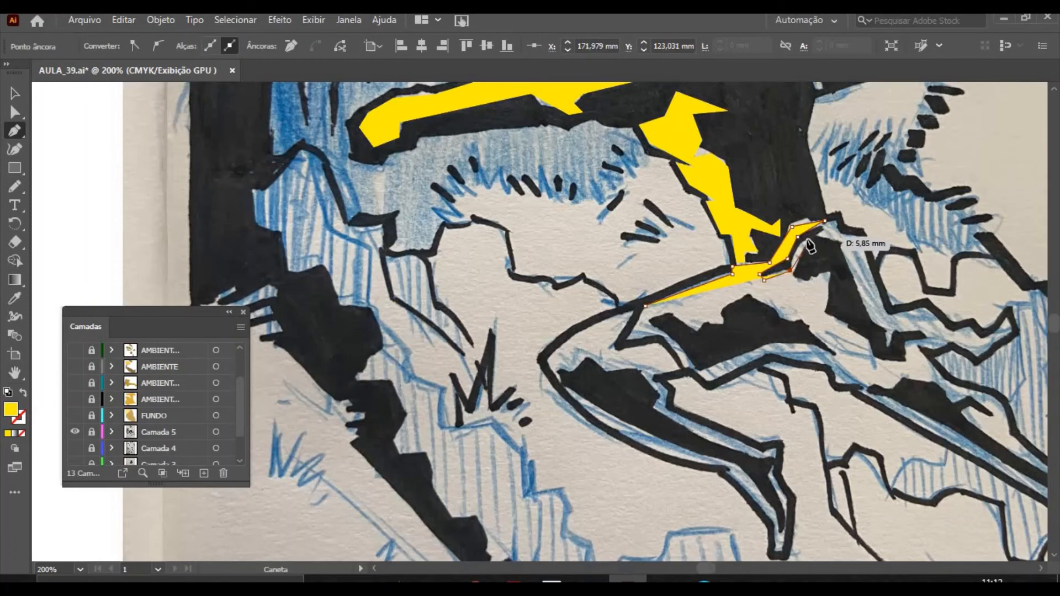
pyautogui.click(807, 276)
pyautogui.click(834, 268)
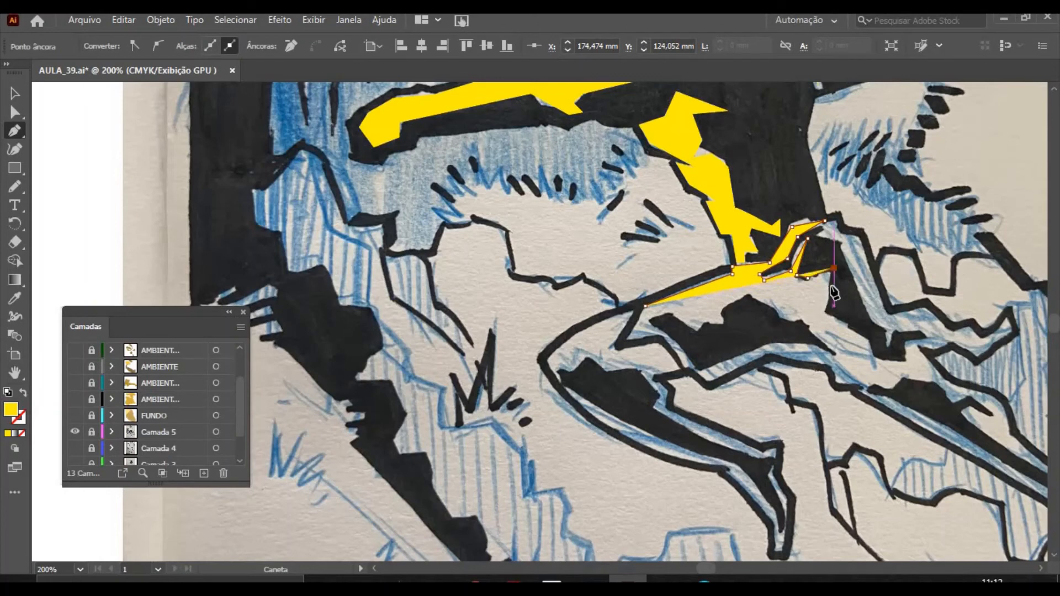
# Extend the yellow thigh path down the dark hip patch, around its lower notch and out to the tip of the light sliver.
pyautogui.click(827, 311)
pyautogui.click(867, 338)
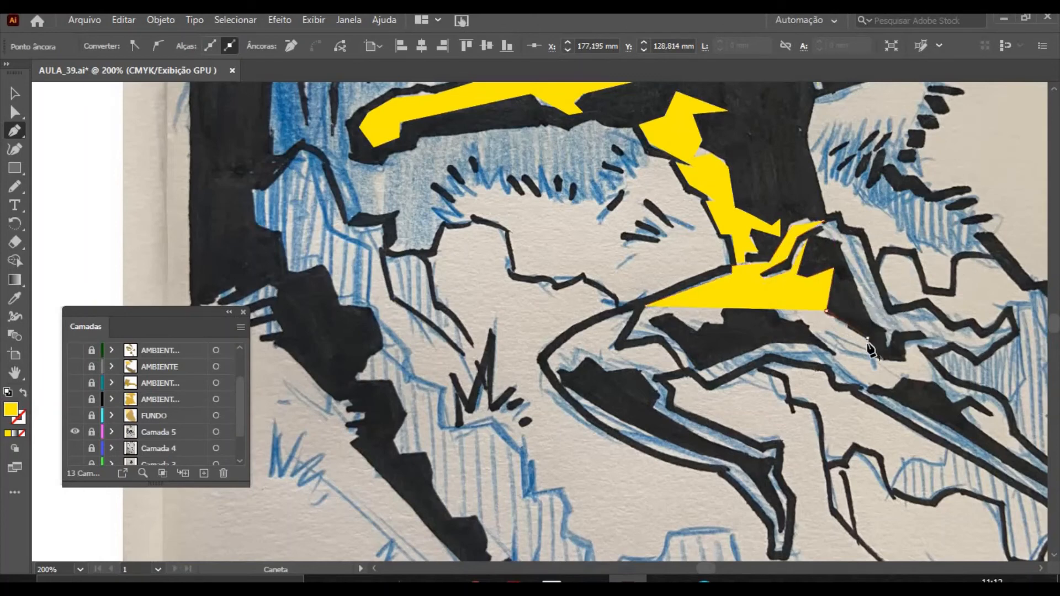
pyautogui.click(872, 355)
pyautogui.click(904, 356)
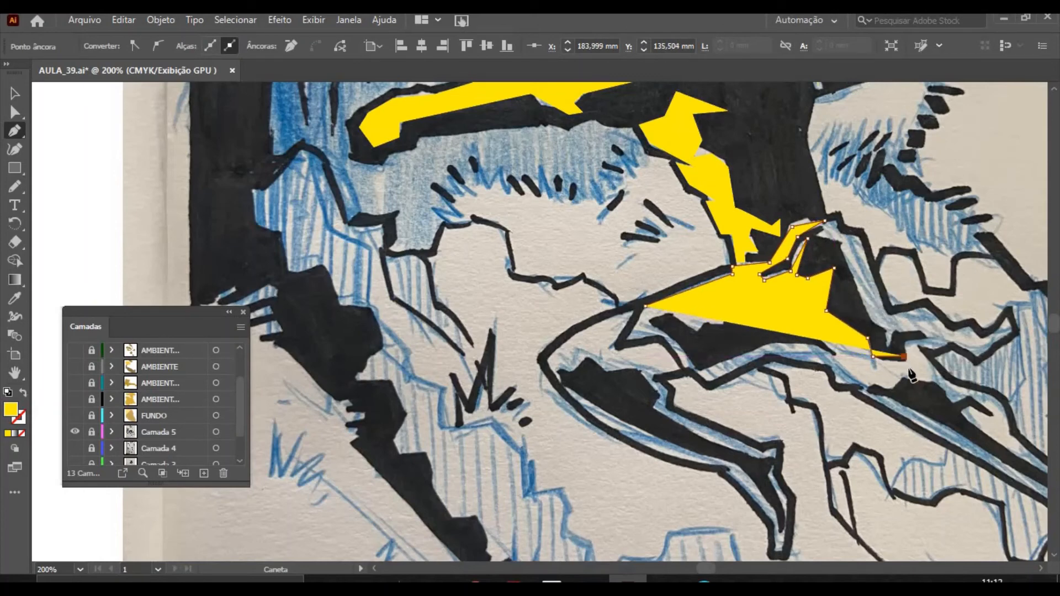
pyautogui.click(904, 340)
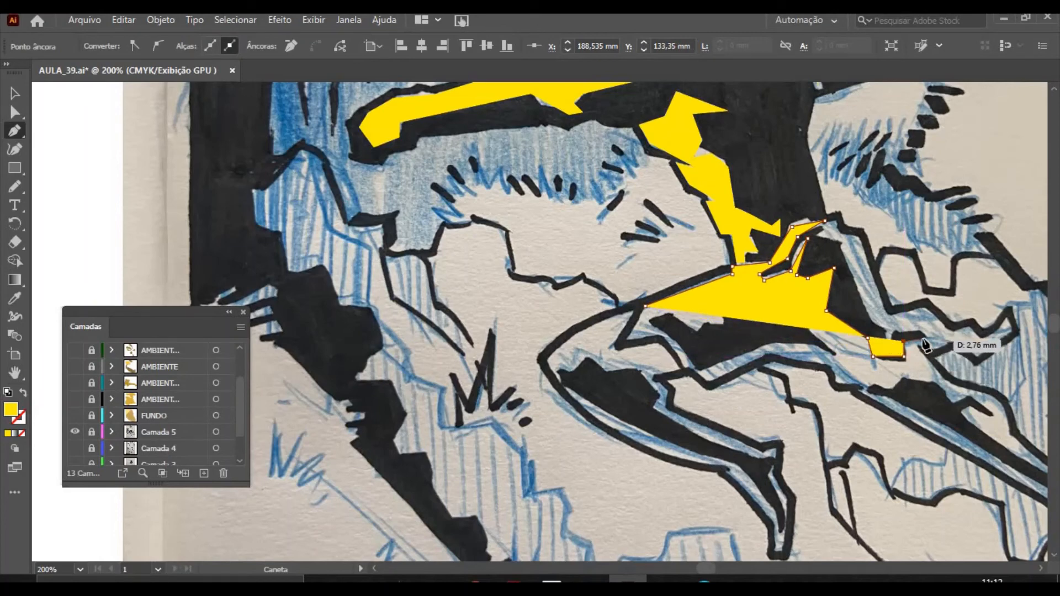
pyautogui.click(922, 339)
pyautogui.click(950, 336)
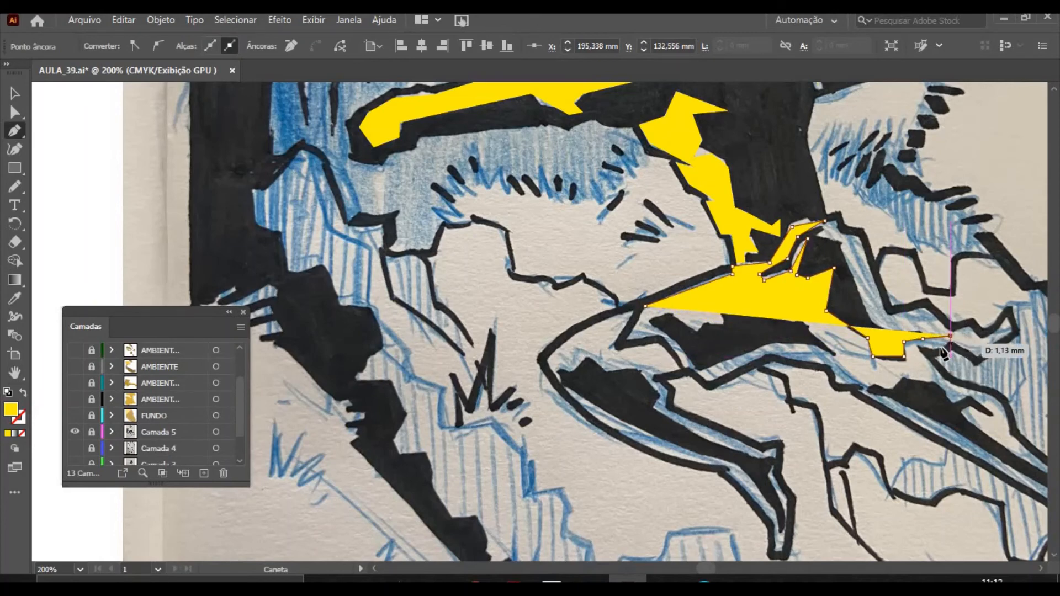
# Trace back along the sliver's underside and around the top of the dark rear-leg area to the inner thigh.
pyautogui.click(931, 347)
pyautogui.click(919, 350)
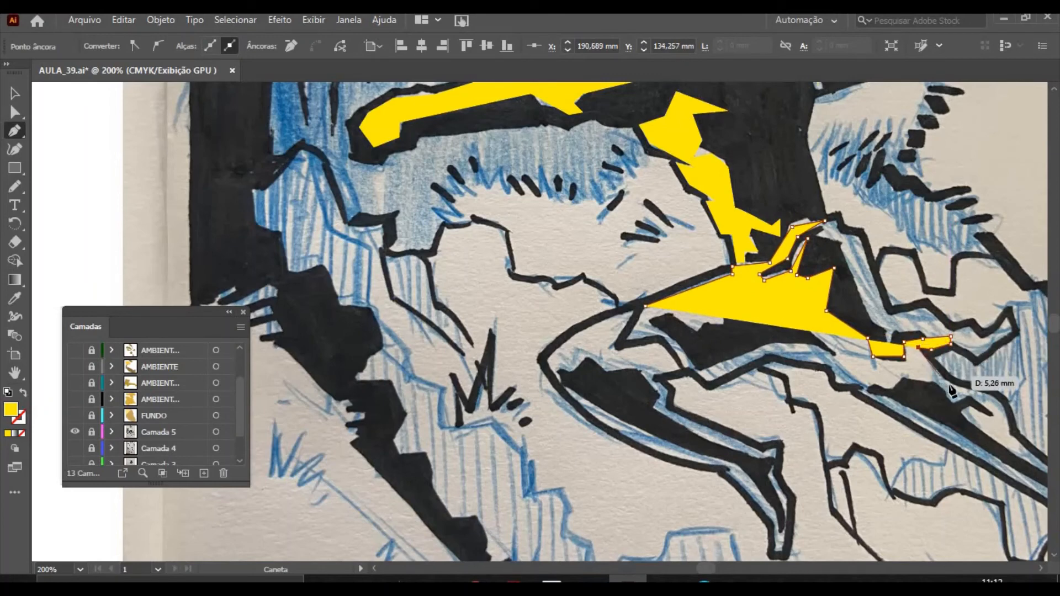
pyautogui.click(945, 381)
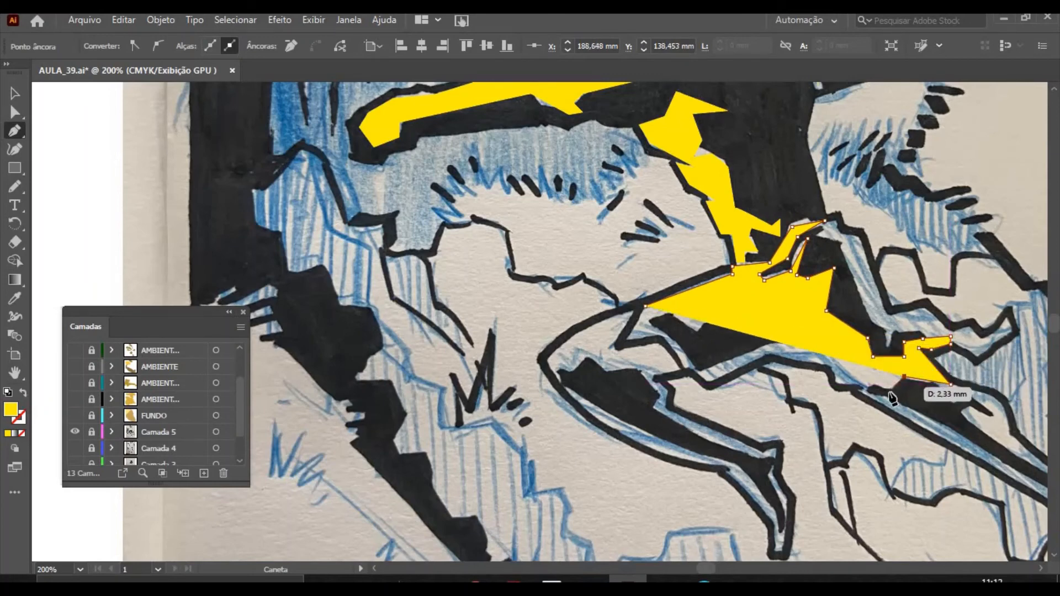
pyautogui.click(904, 378)
pyautogui.click(872, 384)
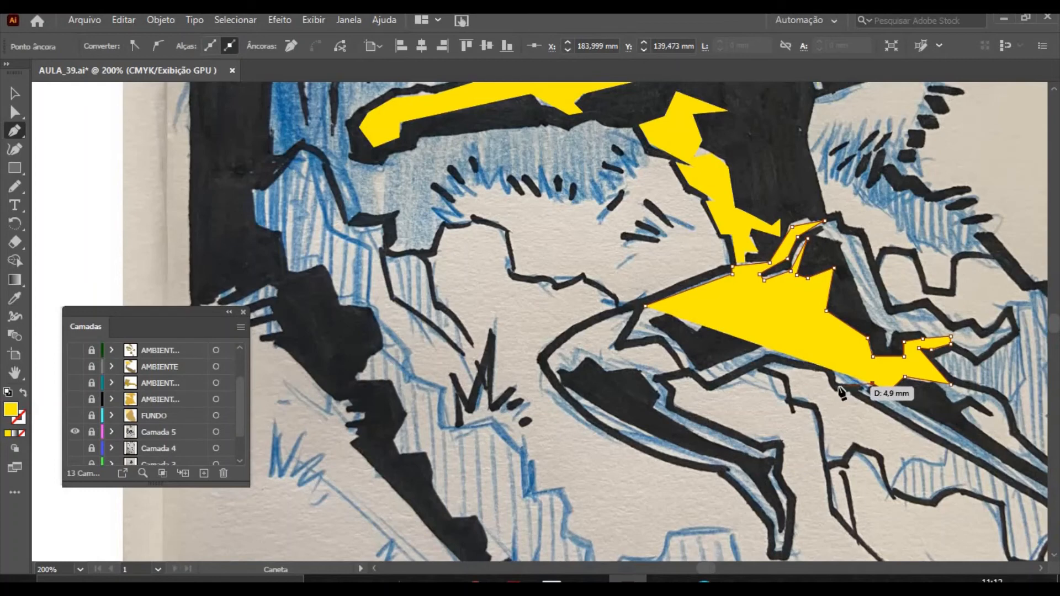
pyautogui.click(838, 387)
pyautogui.click(831, 359)
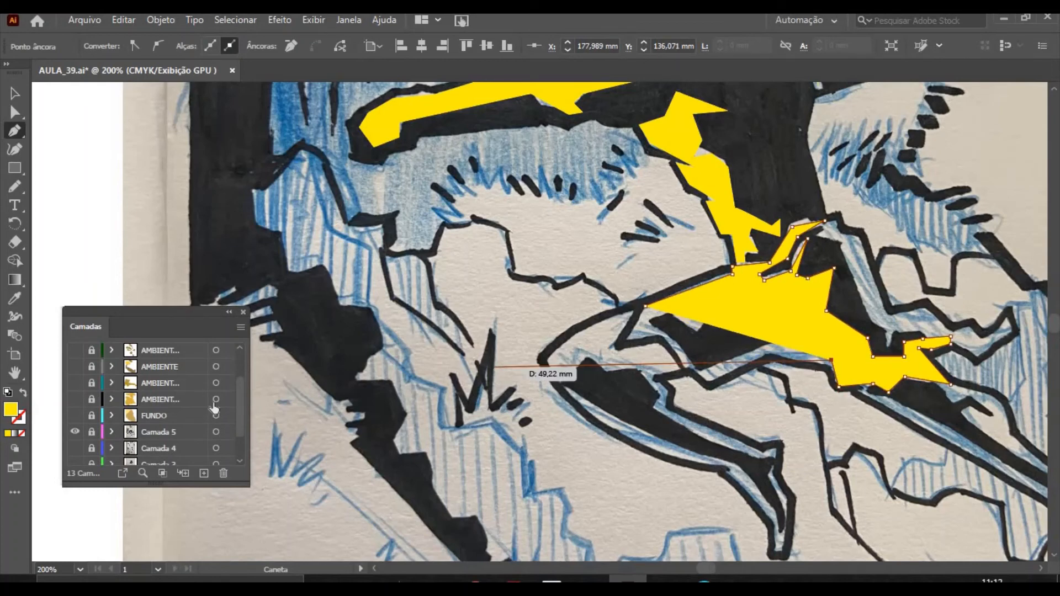
# Swap the path's fill to a yellow stroke, trace the thigh's lower edge to the knee and close the shape.
pyautogui.click(24, 394)
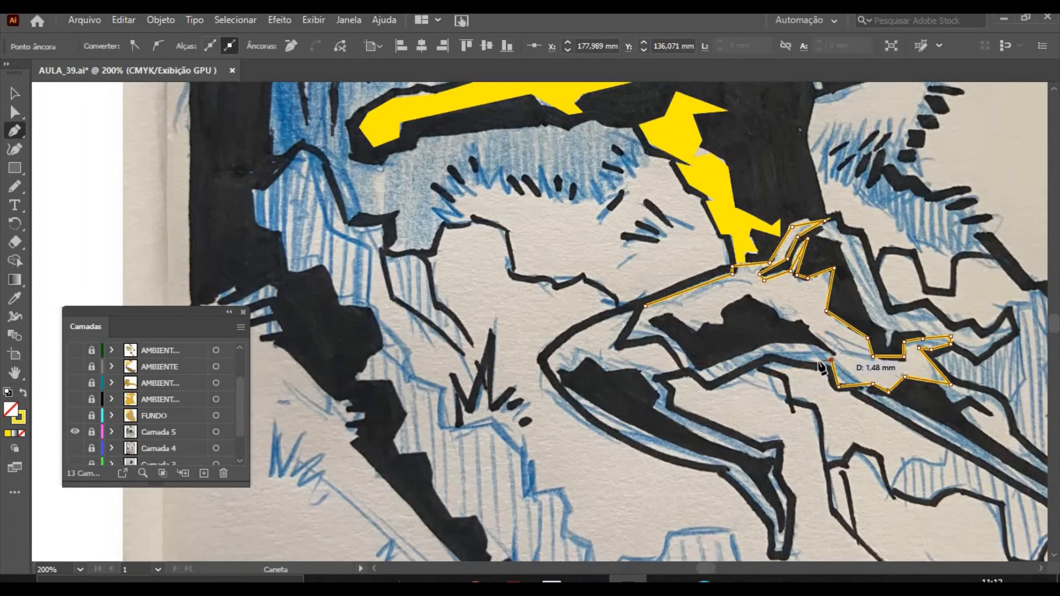
pyautogui.click(767, 356)
pyautogui.click(708, 382)
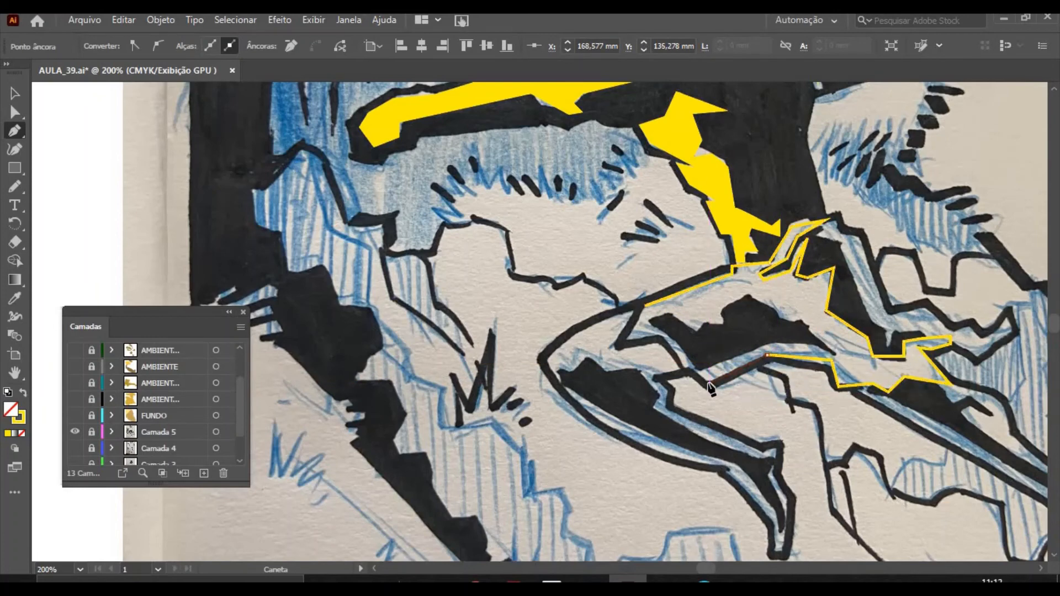
pyautogui.click(698, 370)
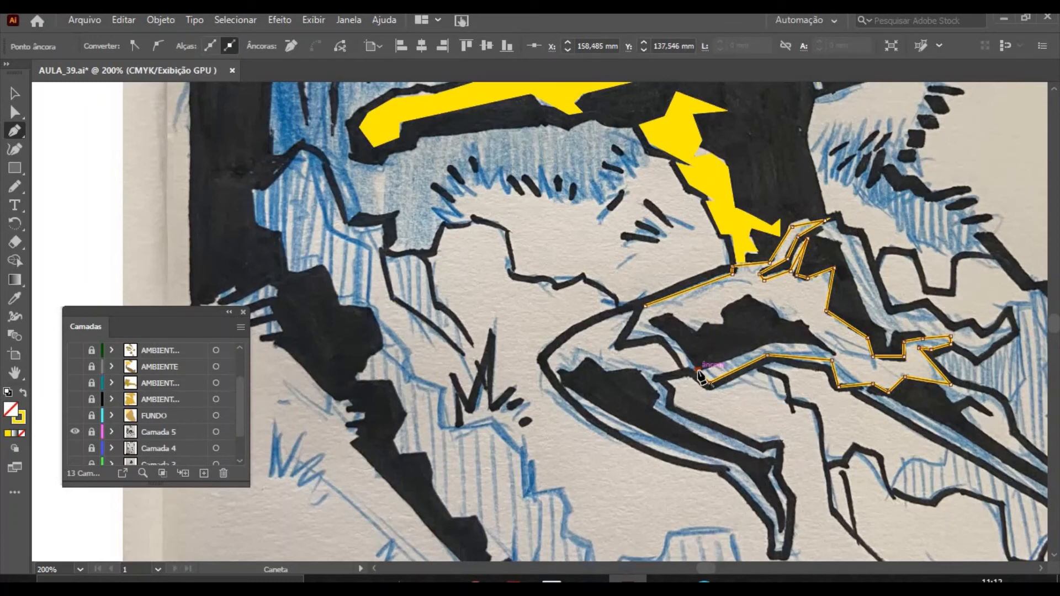
pyautogui.click(686, 369)
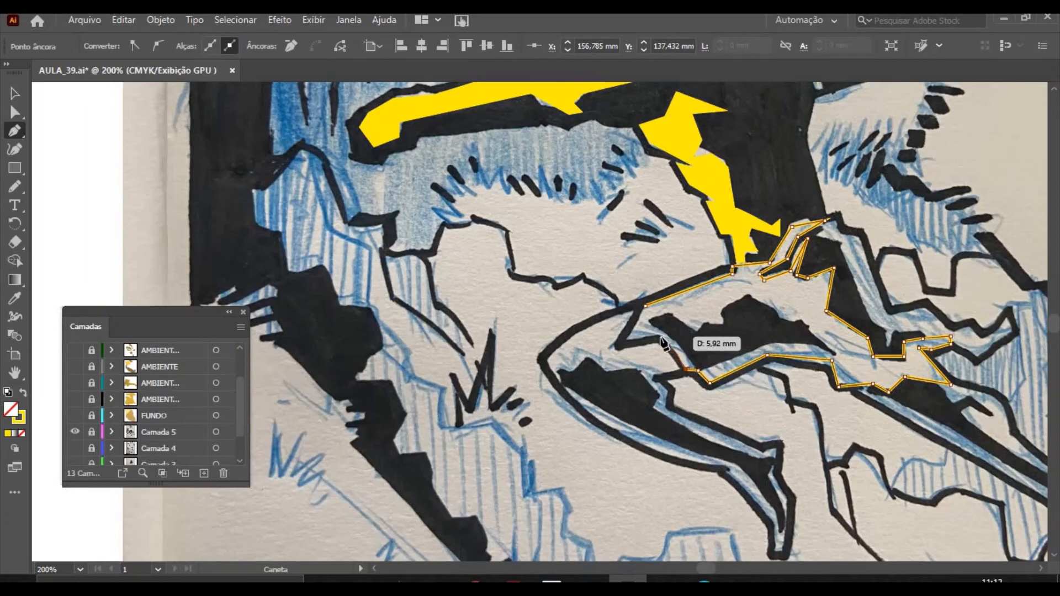
pyautogui.click(658, 336)
pyautogui.click(621, 342)
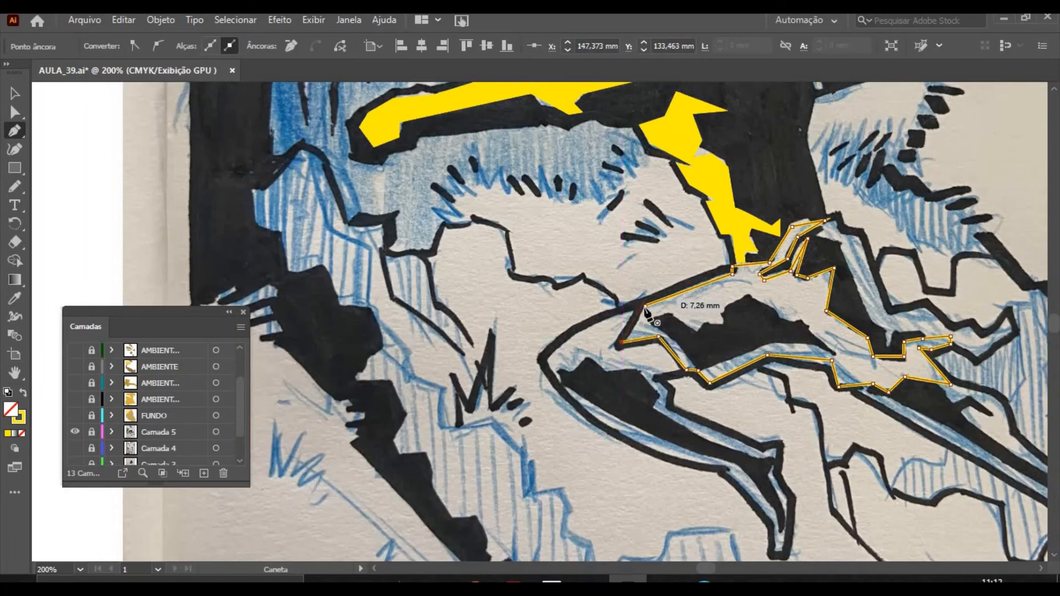
pyautogui.click(645, 307)
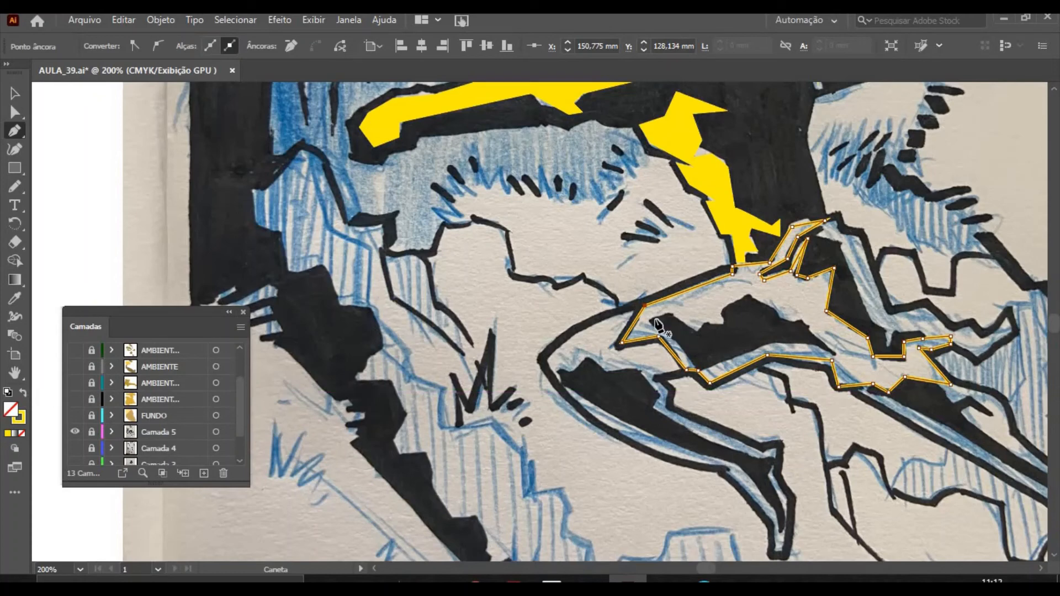
# Draw a closed outline around the dark patch inside the thigh, following its jagged upper edge.
pyautogui.moveTo(671, 328); pyautogui.dragTo(702, 362)
pyautogui.click(702, 363)
pyautogui.click(773, 341)
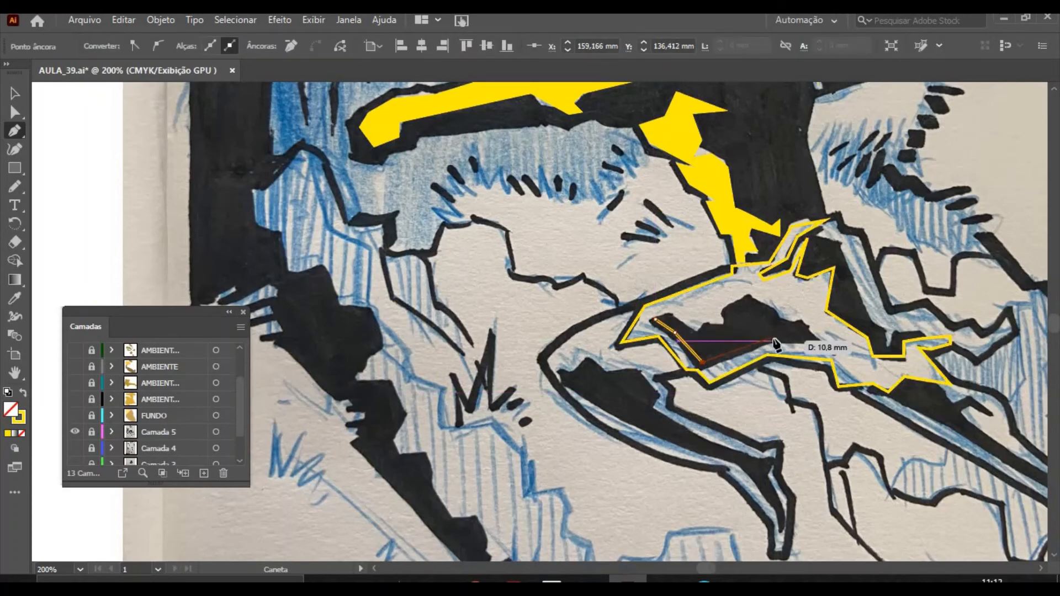
pyautogui.click(813, 341)
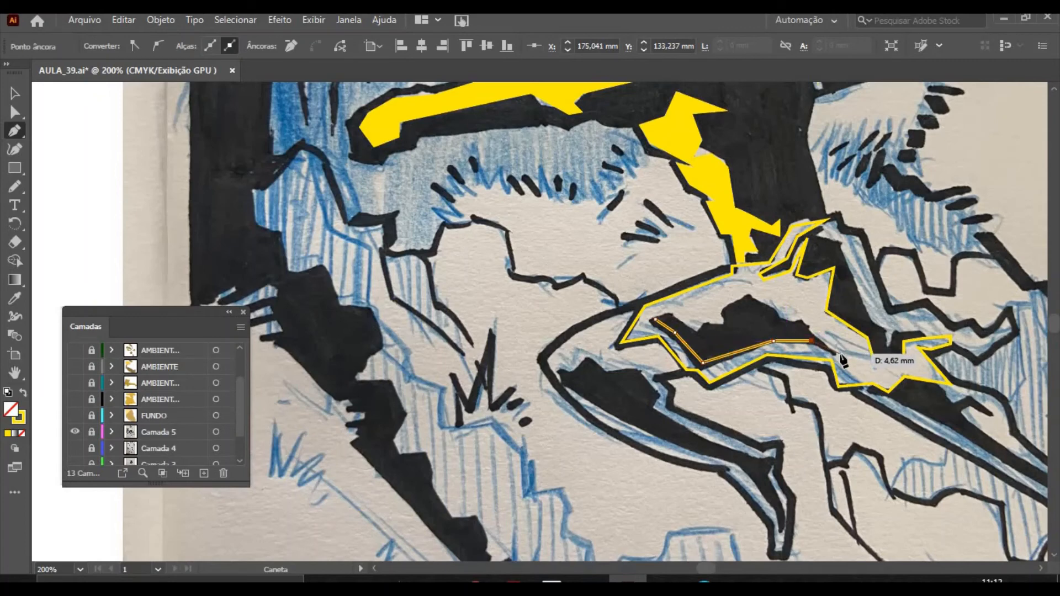
pyautogui.click(801, 323)
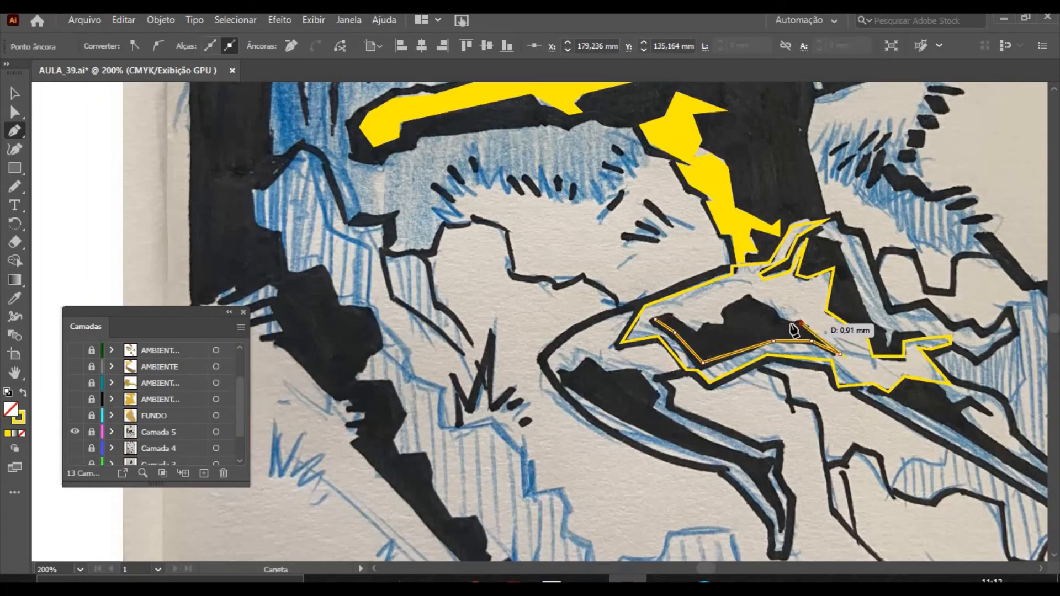
pyautogui.click(747, 294)
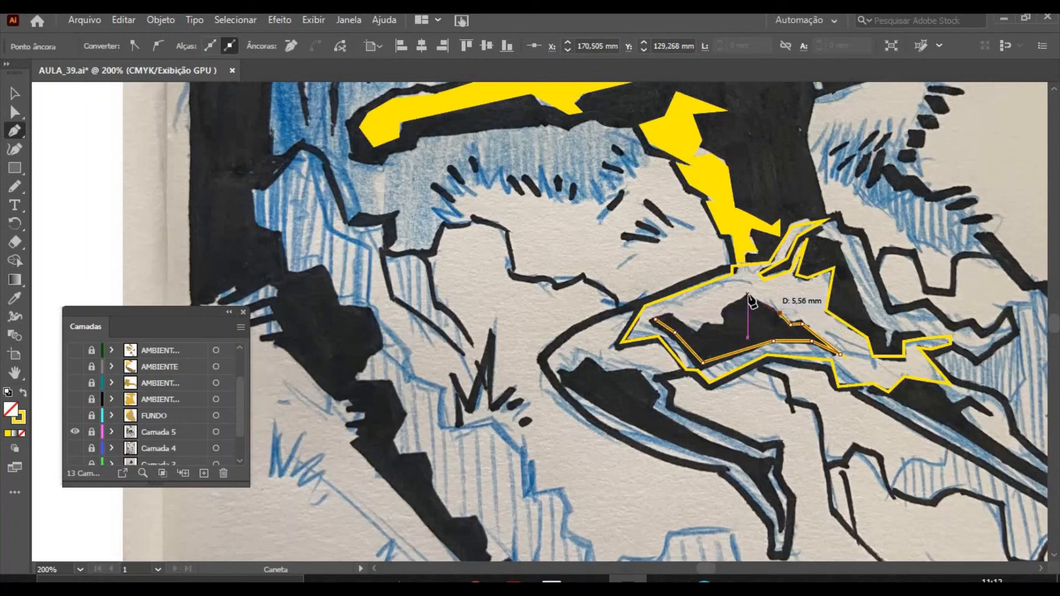
pyautogui.click(721, 306)
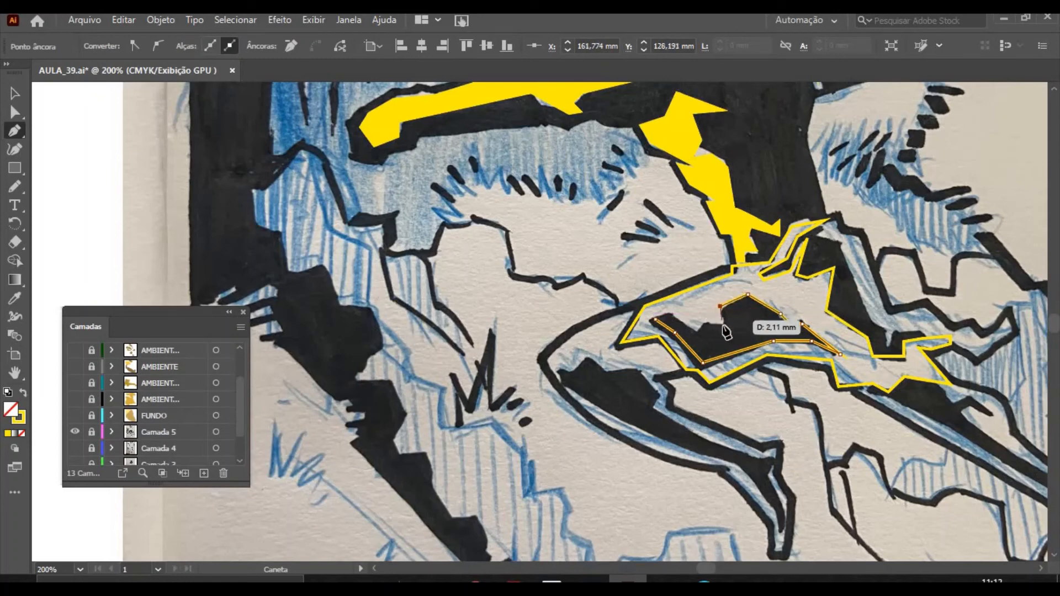
pyautogui.click(694, 331)
pyautogui.click(669, 313)
pyautogui.click(655, 319)
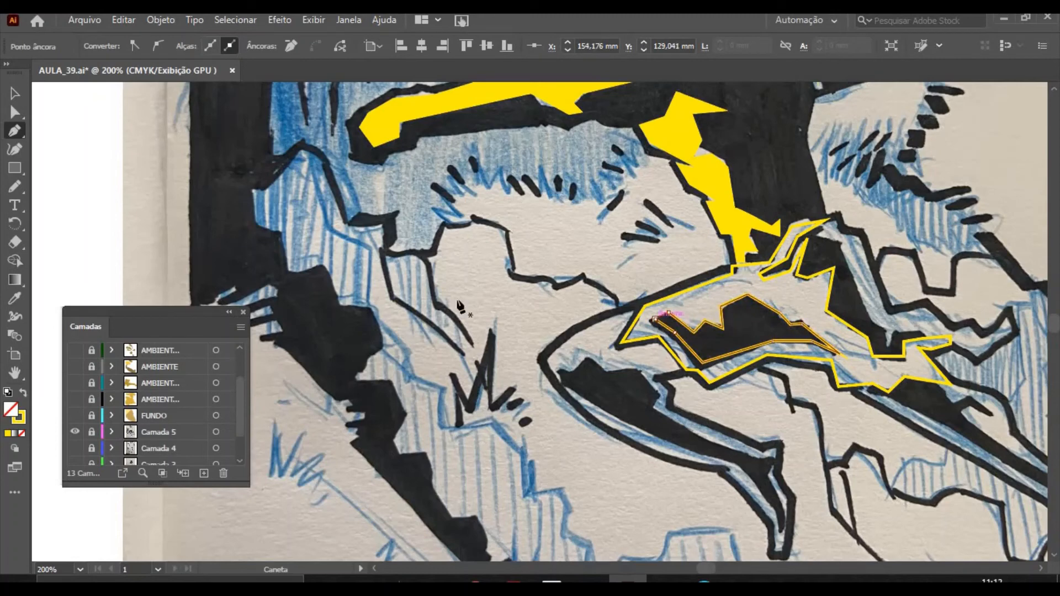
# Swap stroke and fill on the inner patch and the thigh outline so both are solid yellow without stroke.
pyautogui.click(15, 94)
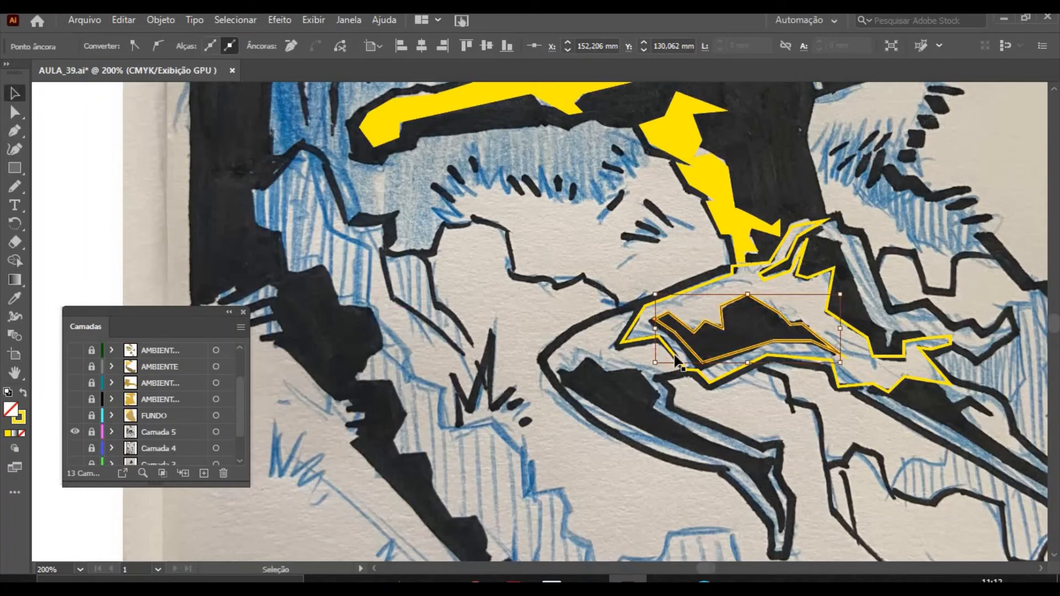
pyautogui.click(639, 348)
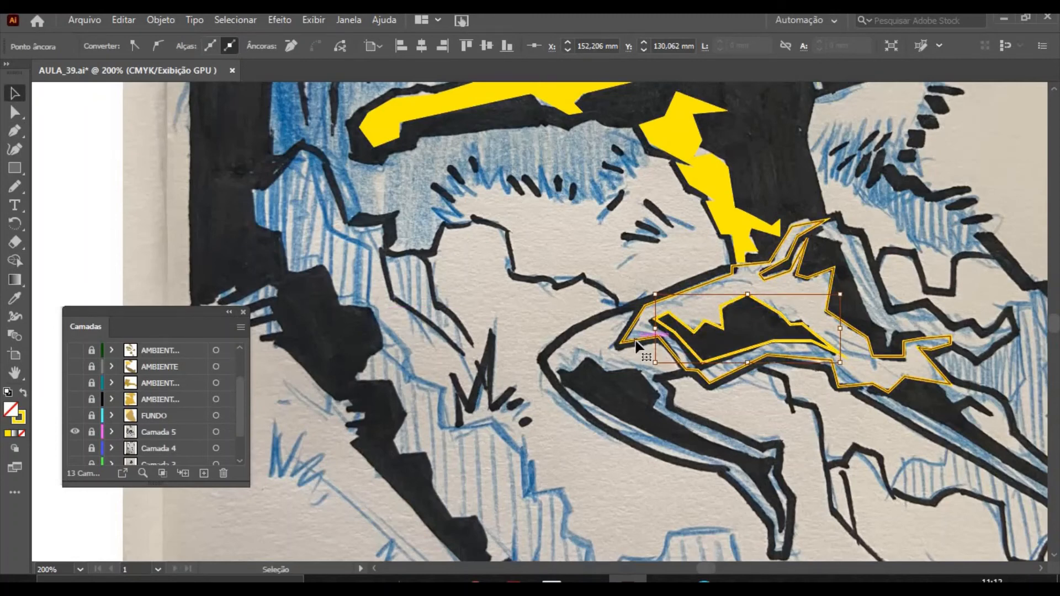
pyautogui.click(696, 332)
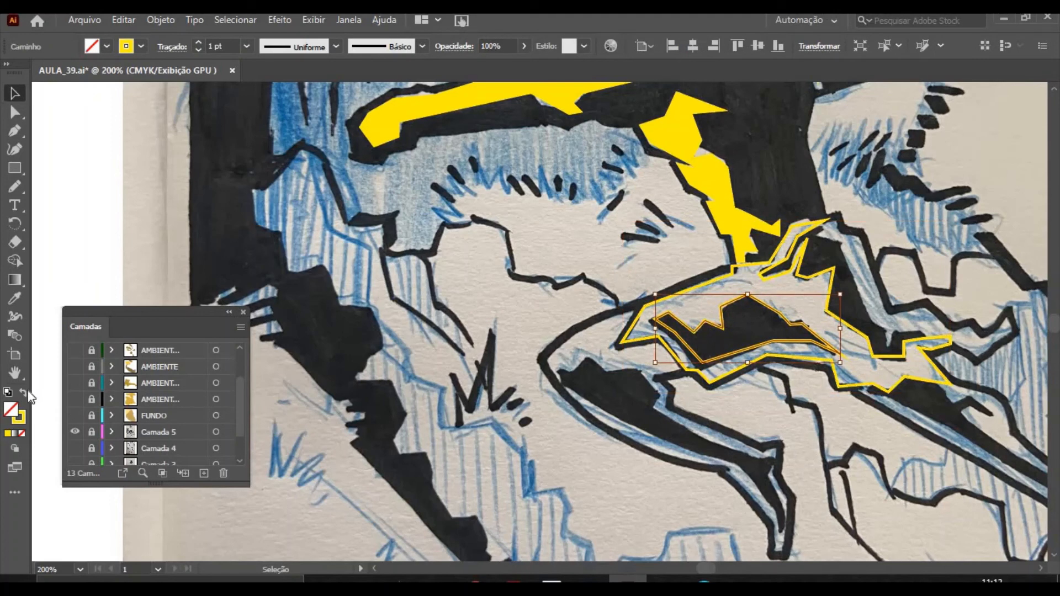
pyautogui.click(22, 394)
pyautogui.click(644, 306)
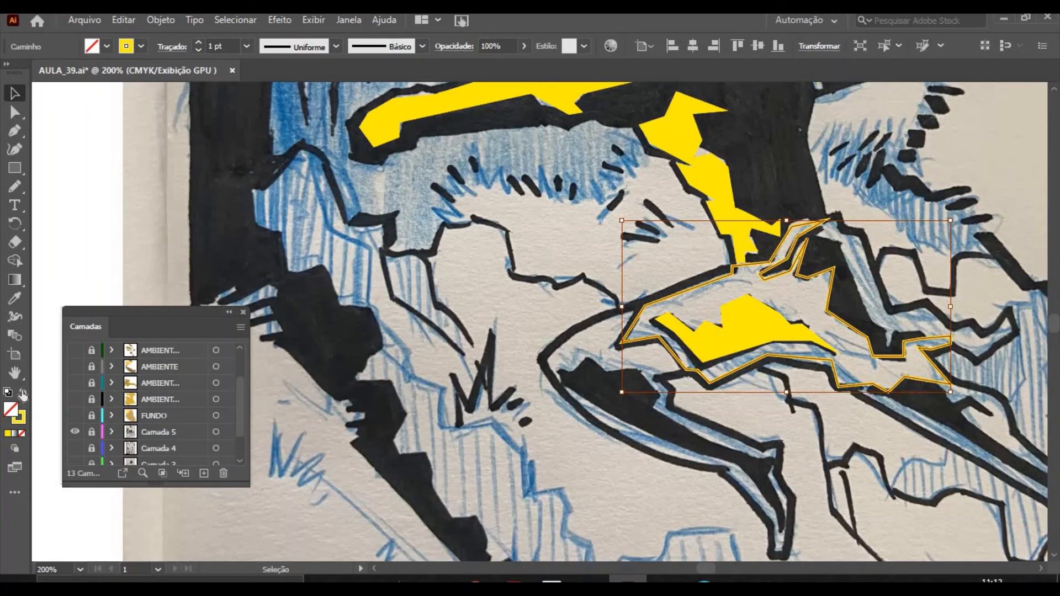
pyautogui.click(22, 394)
pyautogui.click(765, 410)
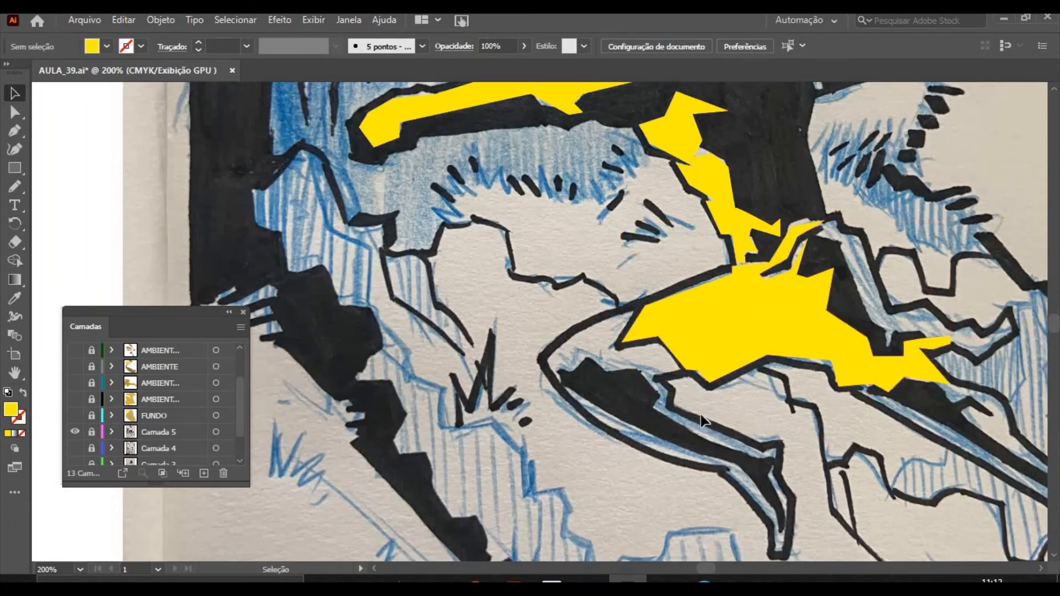
# Subtract the inner patch from the thigh shape with Pathfinder's Minus Front and collapse the Pathfinder panel.
pyautogui.click(756, 304)
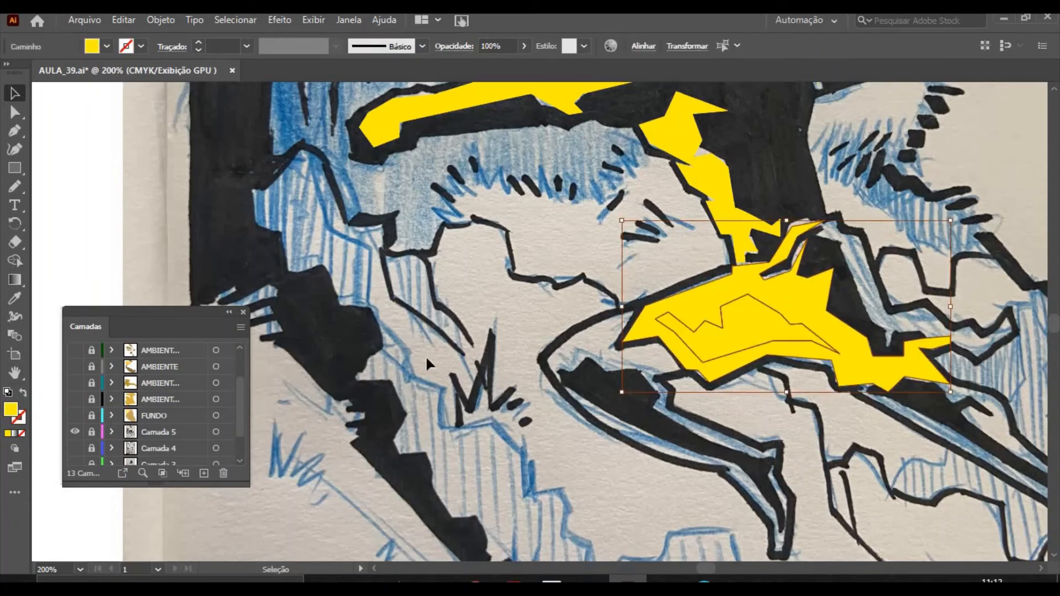
pyautogui.click(359, 21)
pyautogui.click(433, 500)
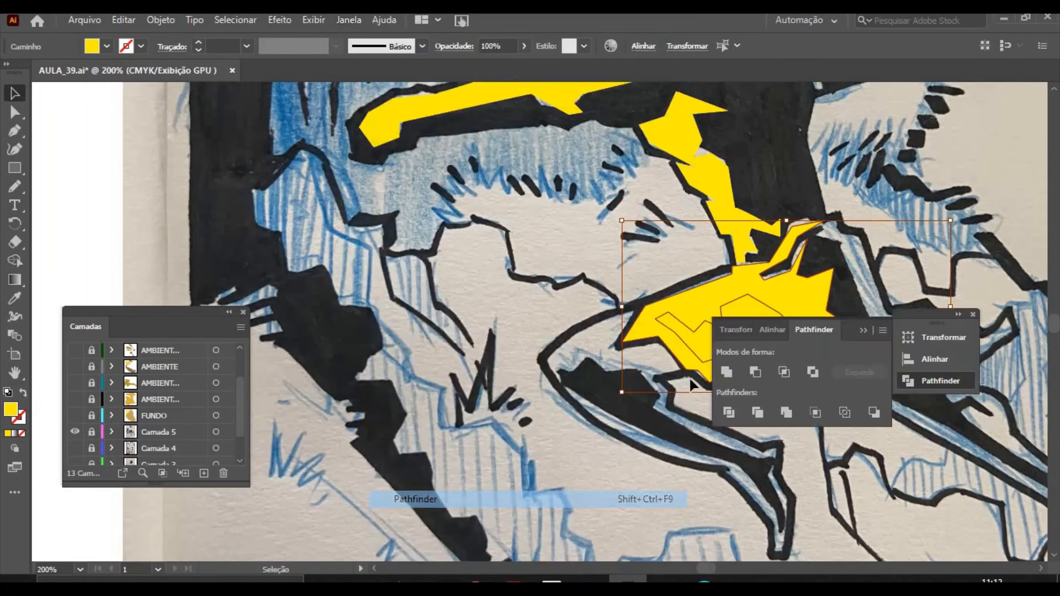
pyautogui.click(754, 371)
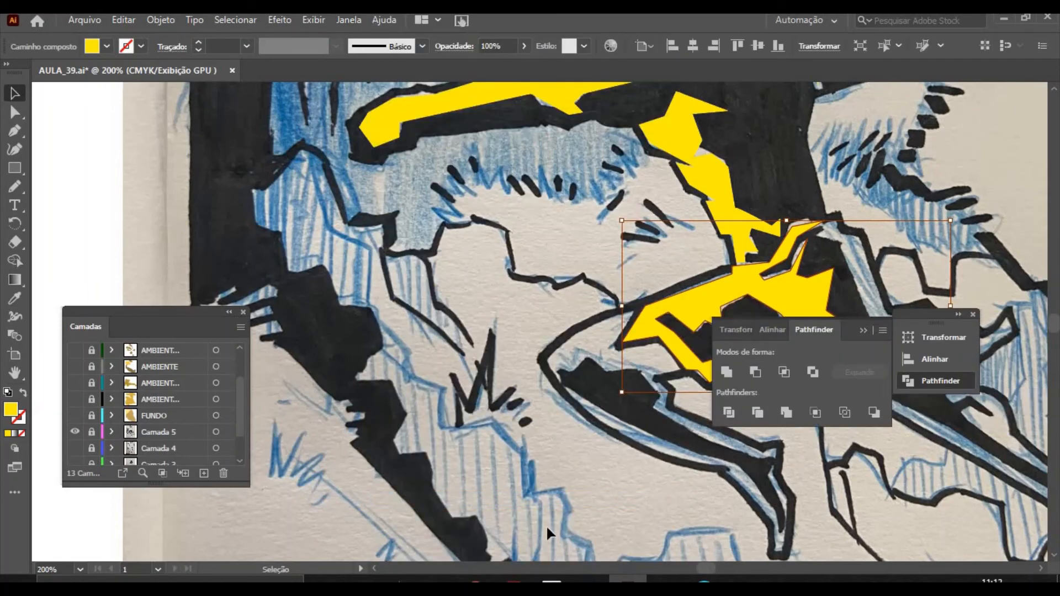
pyautogui.click(599, 485)
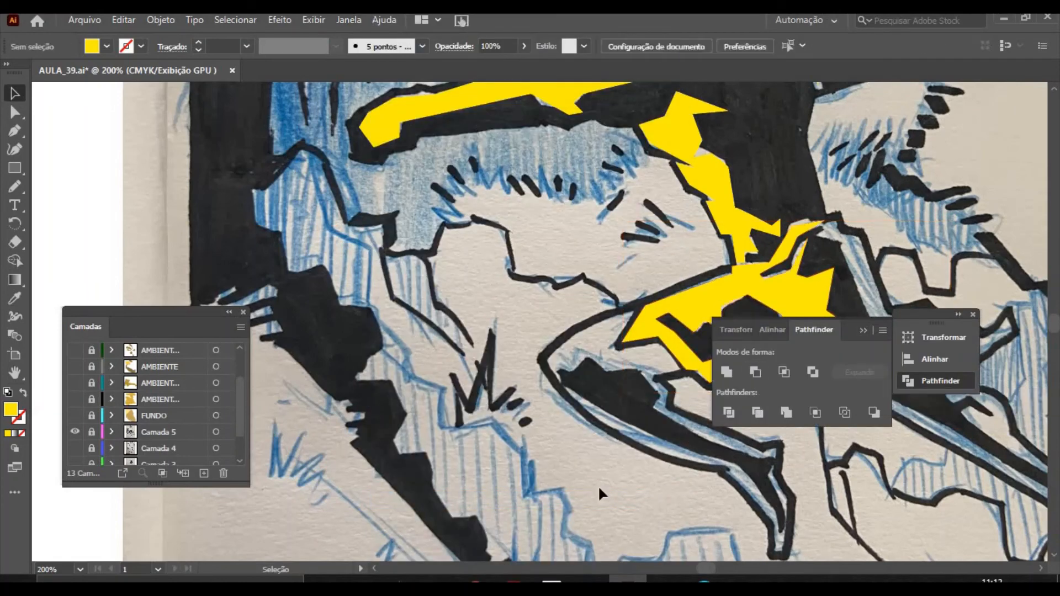
pyautogui.click(863, 330)
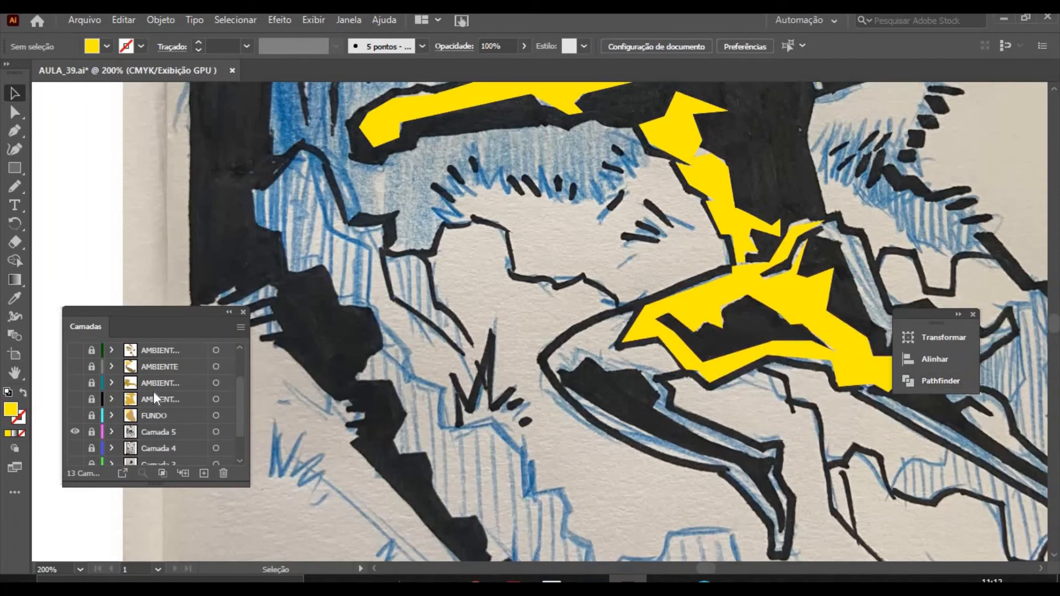
# Show the black figure, AMBIENTE and FUNDO layers, hide the Camada 5 sketch, and view the whole artwork at 50%.
pyautogui.moveTo(240, 401); pyautogui.dragTo(240, 354)
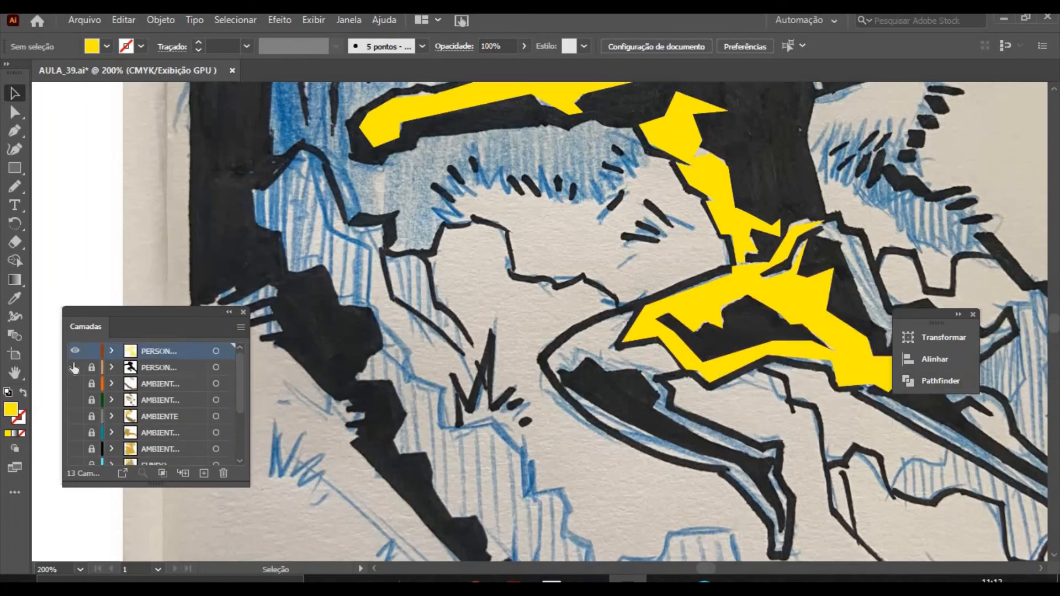
pyautogui.click(76, 369)
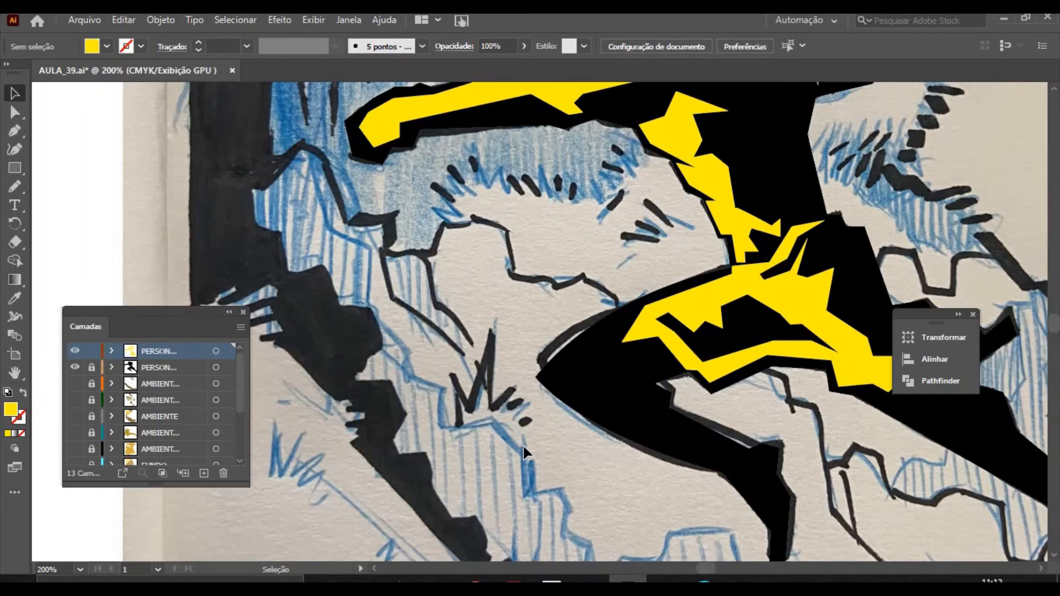
pyautogui.hotkey('ctrl', '-')
pyautogui.hotkey('ctrl', '-')
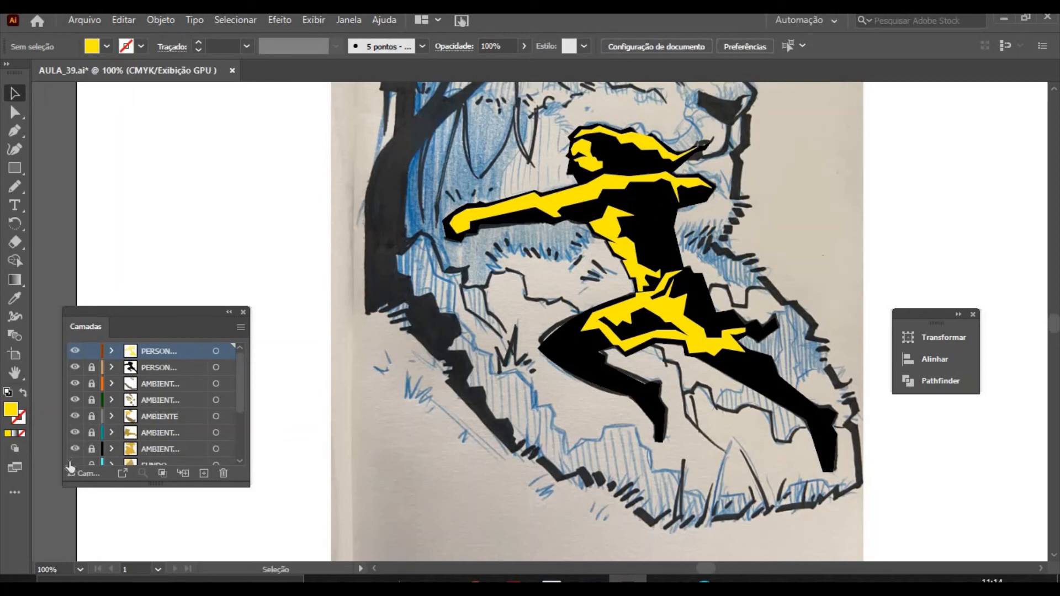
pyautogui.scroll(-4, 242, 397)
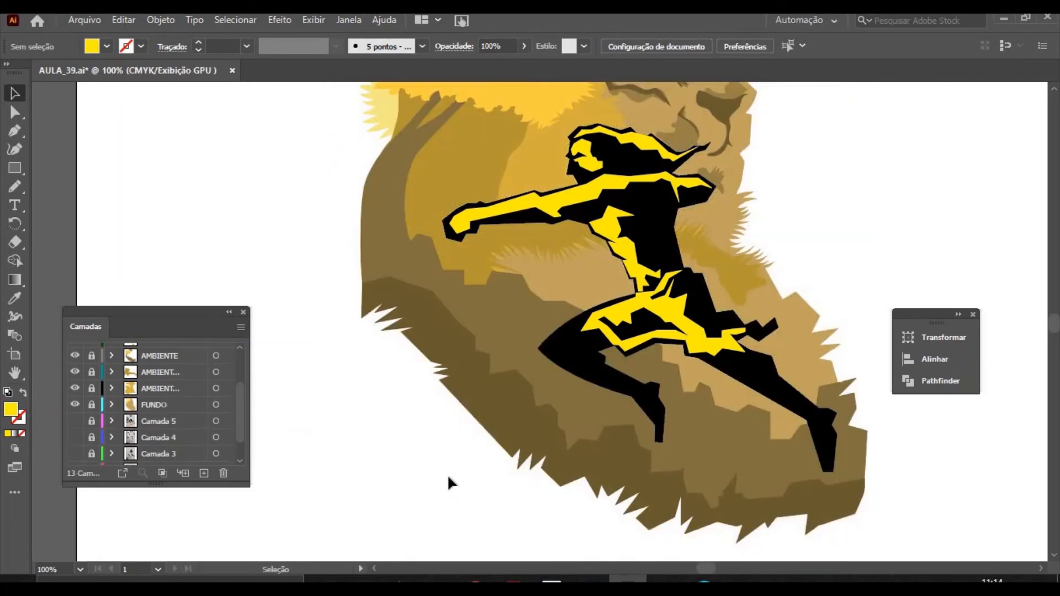
pyautogui.hotkey('ctrl', '-')
pyautogui.hotkey('ctrl', '-')
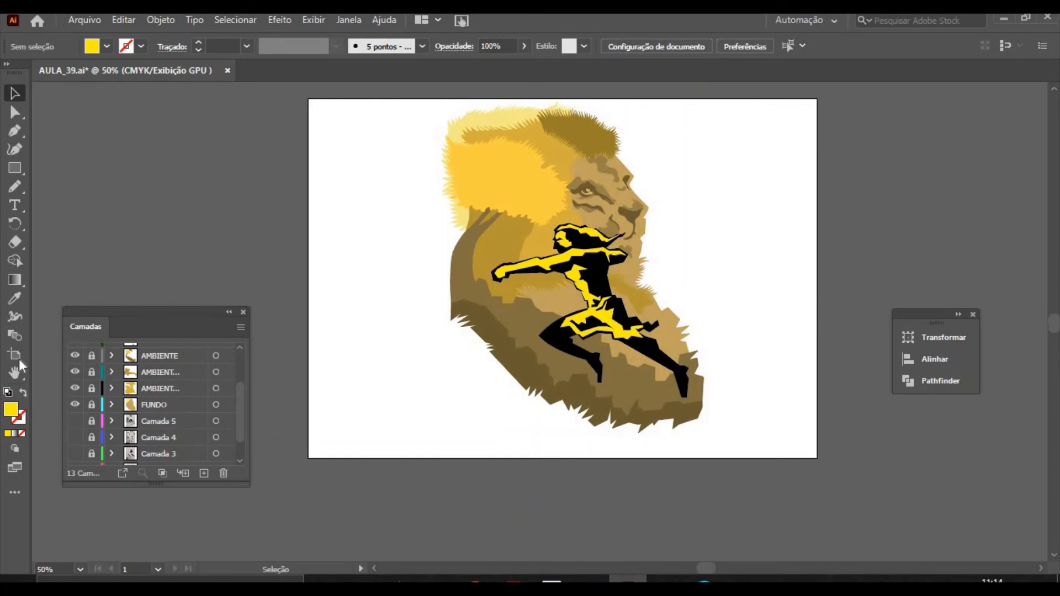
# Hide the black figure, AMBIENTE and FUNDO layers and show the Camada 5 sketch around the legs at 150%.
pyautogui.press('z')
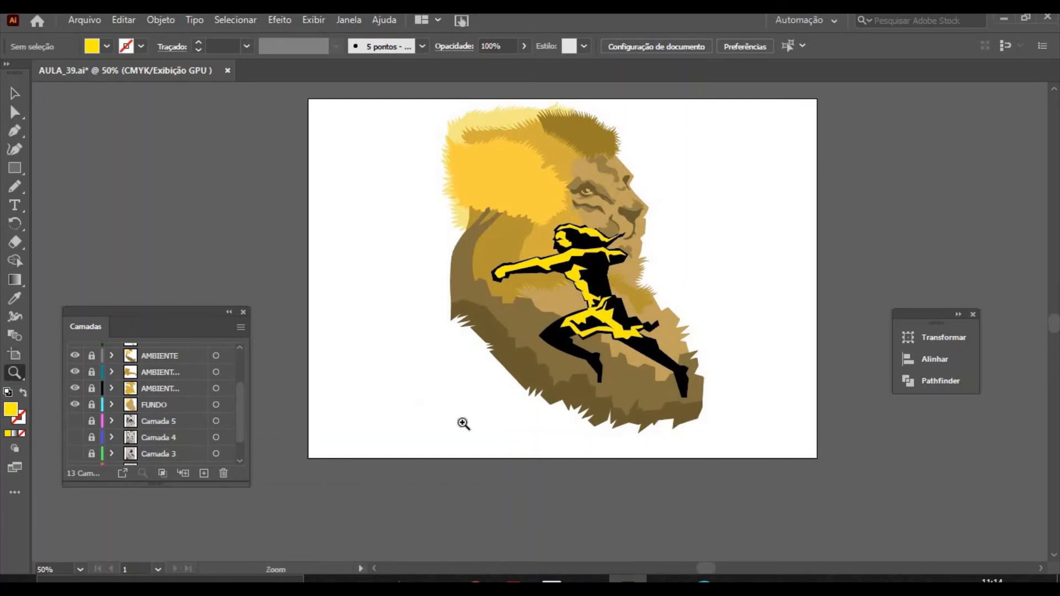
pyautogui.click(620, 360)
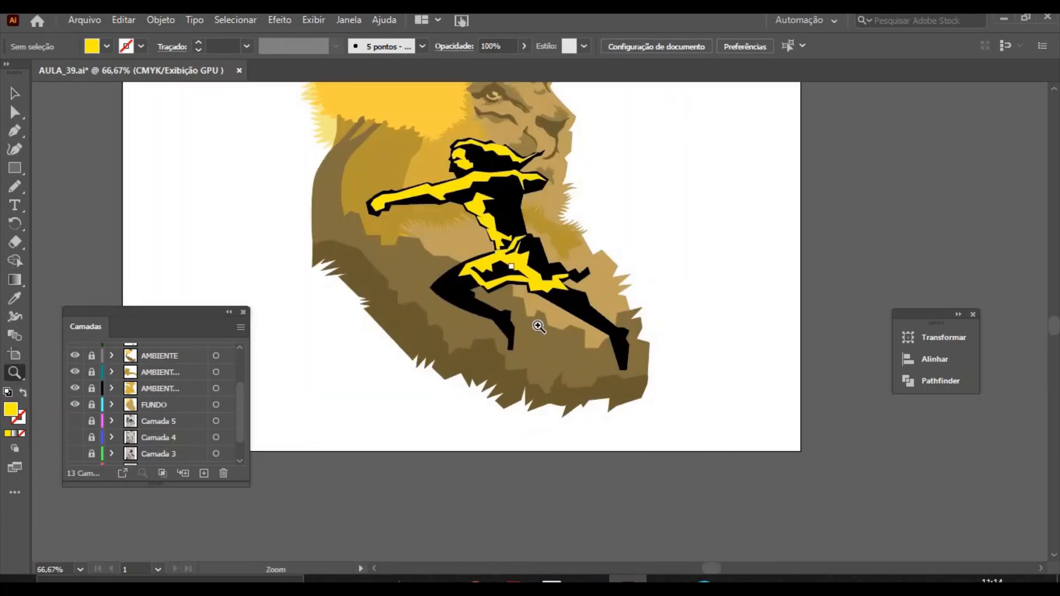
pyautogui.click(539, 325)
pyautogui.click(548, 306)
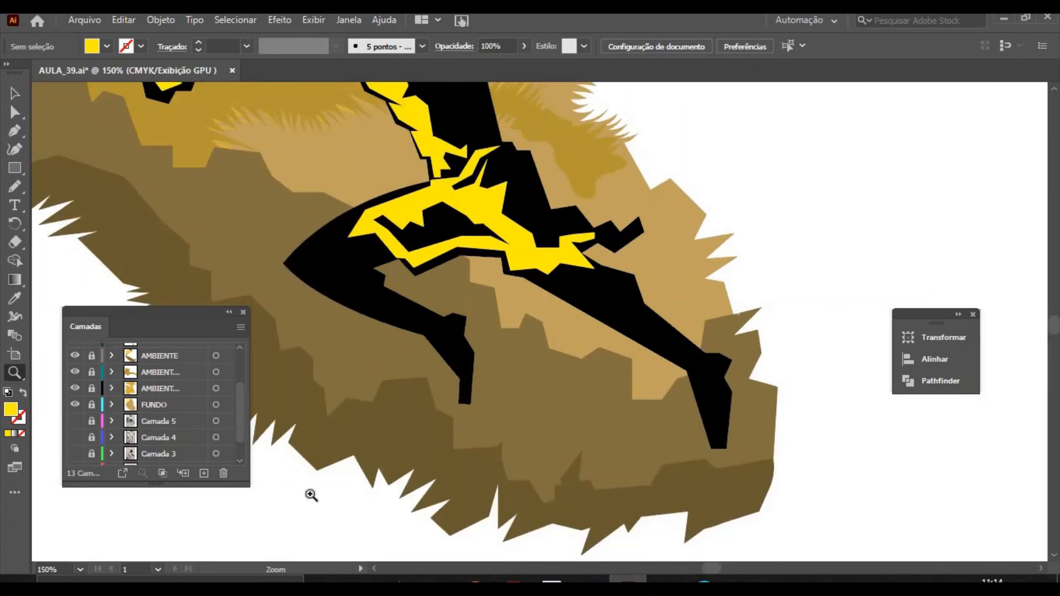
pyautogui.moveTo(242, 424); pyautogui.dragTo(241, 391)
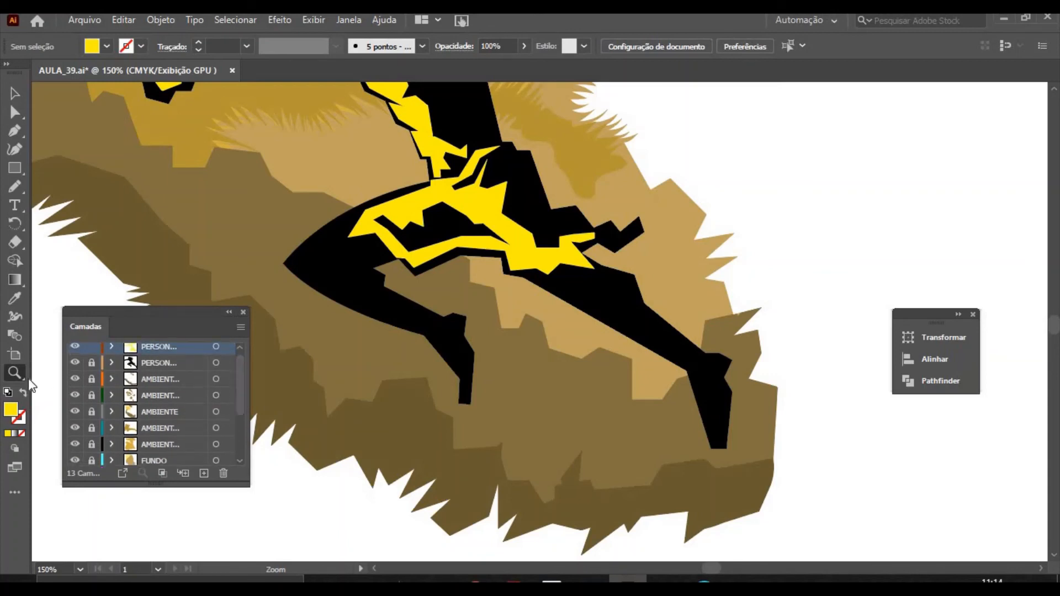
pyautogui.moveTo(74, 453); pyautogui.dragTo(74, 458)
pyautogui.moveTo(241, 410); pyautogui.dragTo(242, 438)
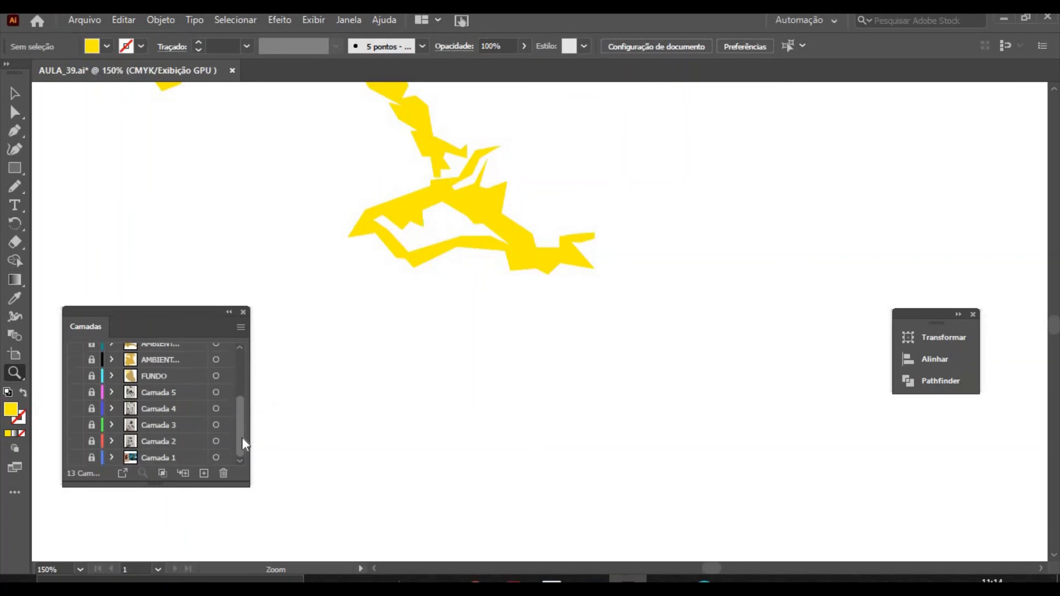
pyautogui.click(75, 392)
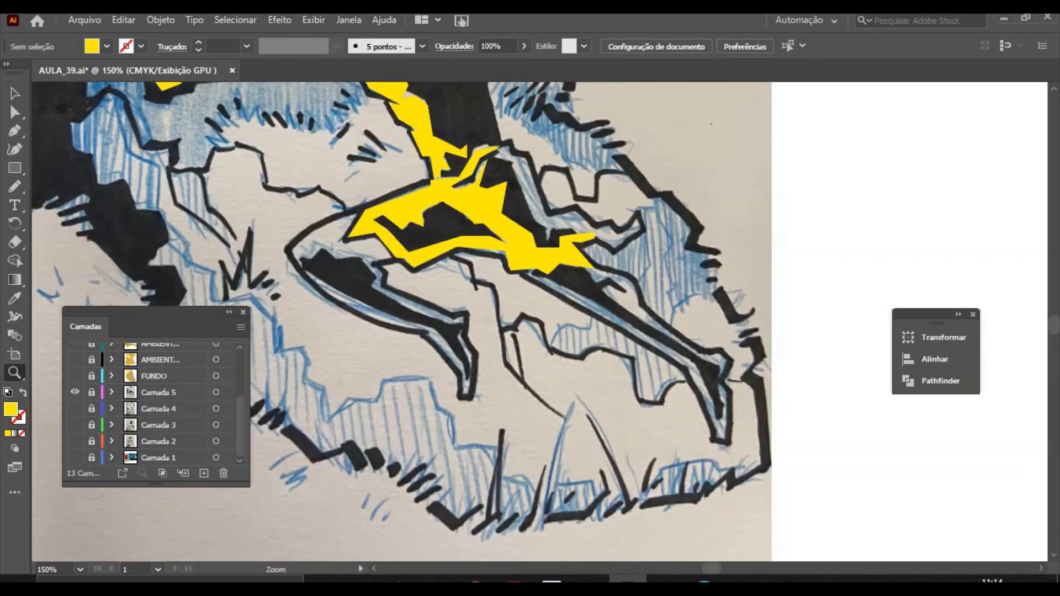
# Start a yellow Pen shape on the bent leg, from the thigh's upper edge around the back of the knee to the ankle.
pyautogui.click(14, 132)
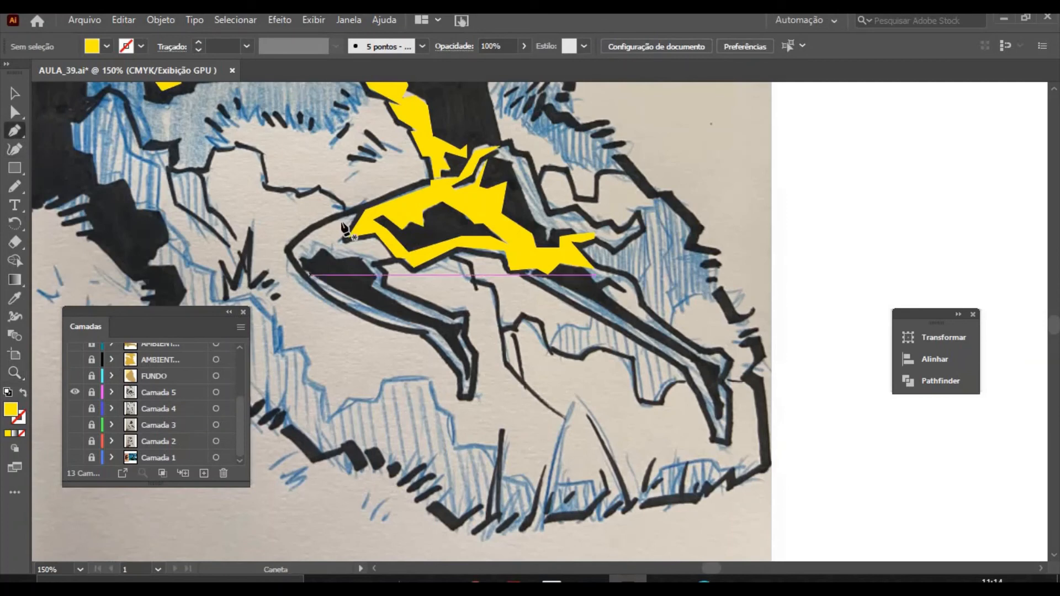
pyautogui.click(348, 215)
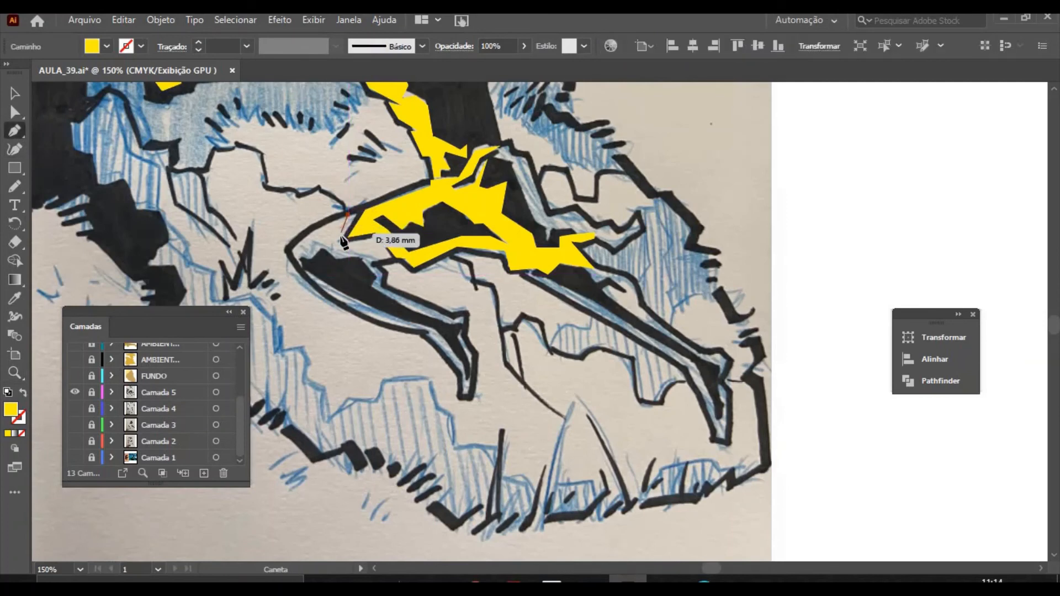
pyautogui.click(338, 243)
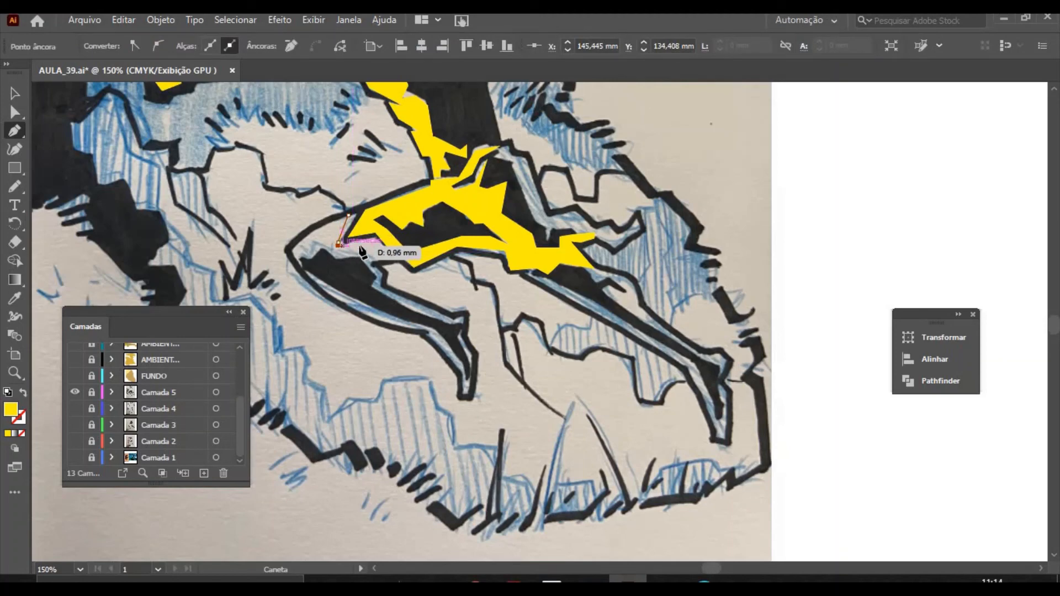
pyautogui.click(373, 241)
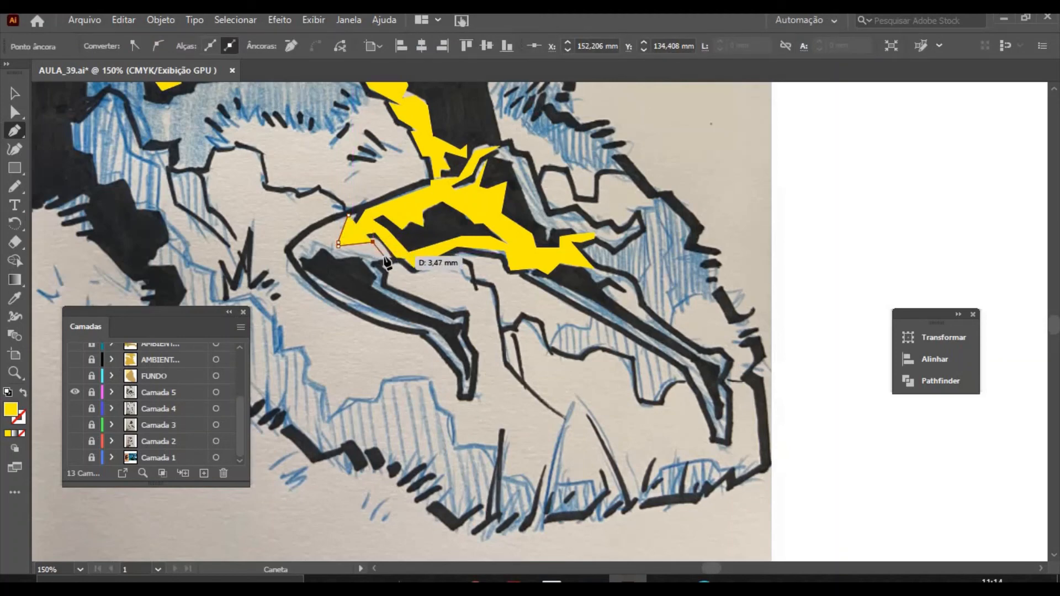
pyautogui.click(384, 257)
pyautogui.click(369, 263)
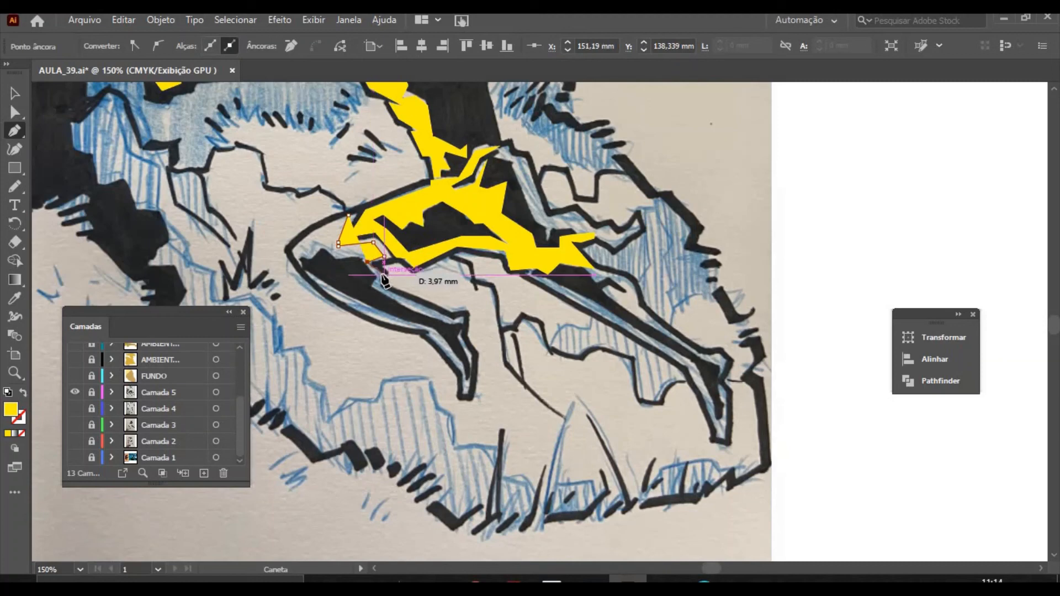
pyautogui.click(385, 274)
pyautogui.click(381, 285)
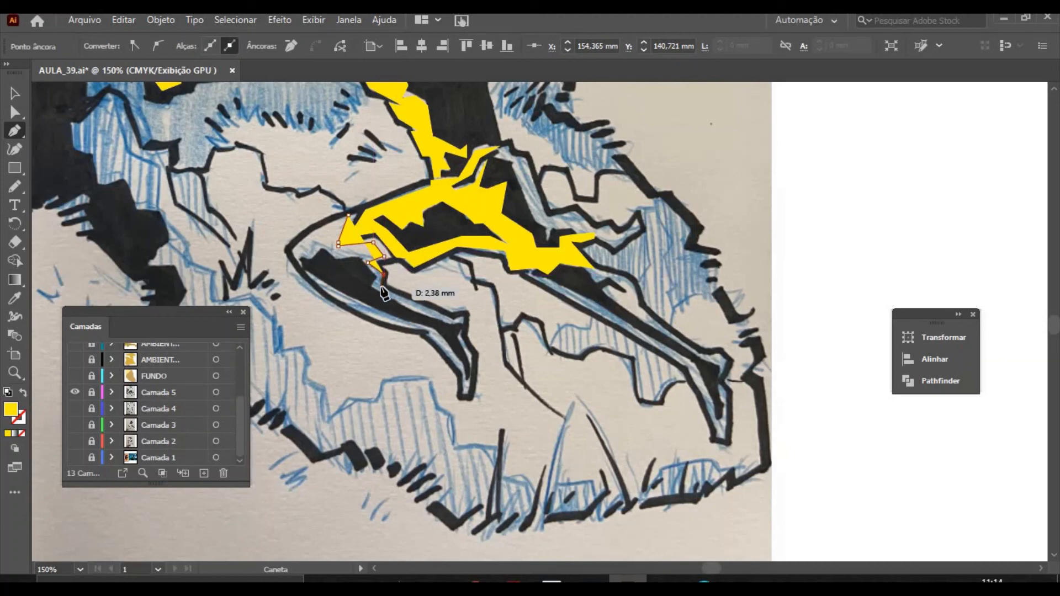
pyautogui.click(453, 320)
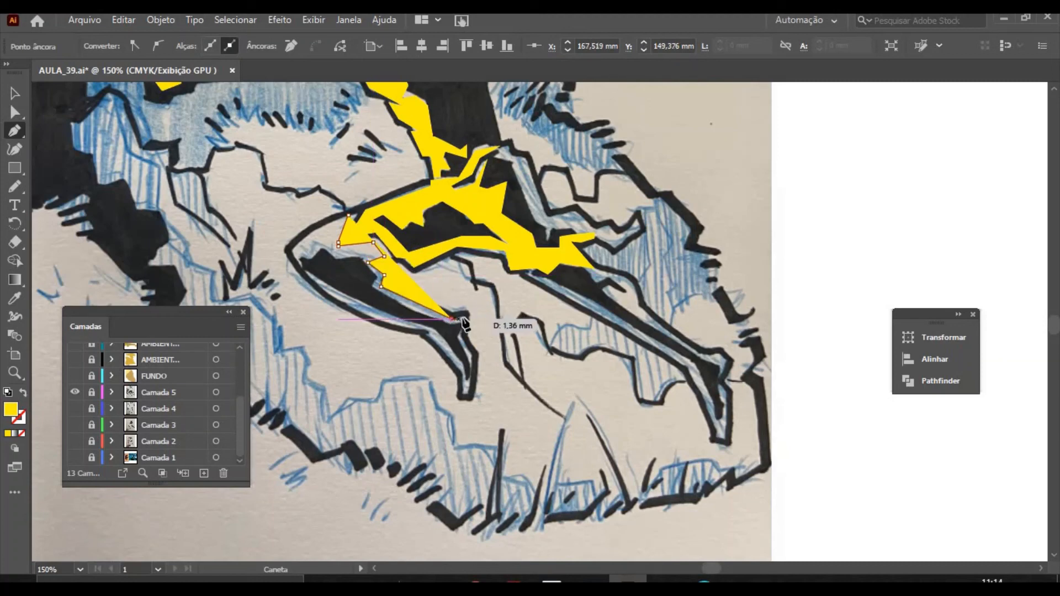
pyautogui.click(465, 316)
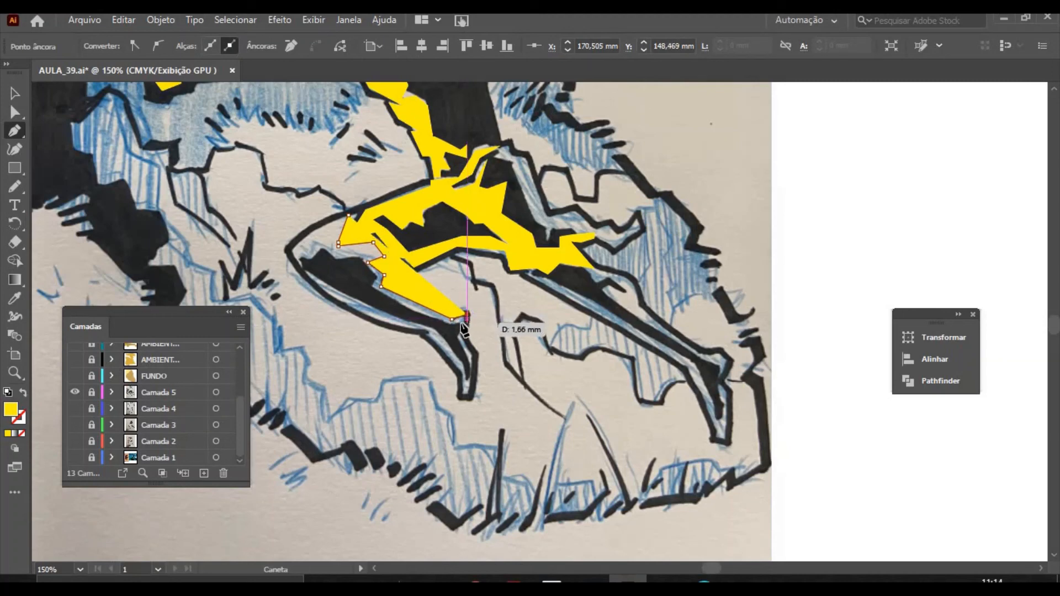
pyautogui.click(468, 323)
pyautogui.click(448, 329)
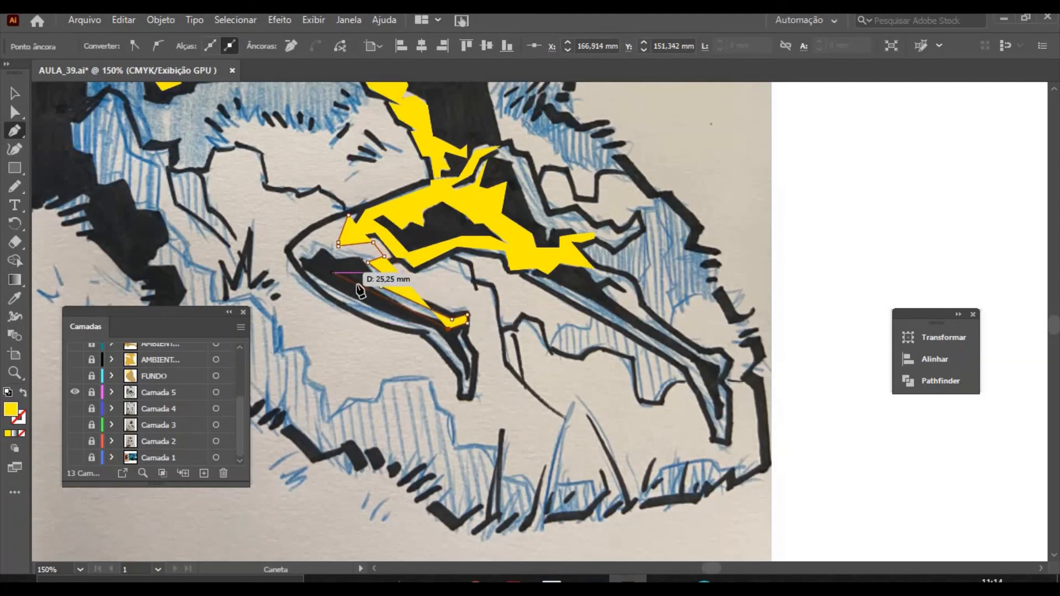
# Trace back along the dark shin patch and knee, then close the bent-leg shape with a curved upper edge.
pyautogui.click(368, 274)
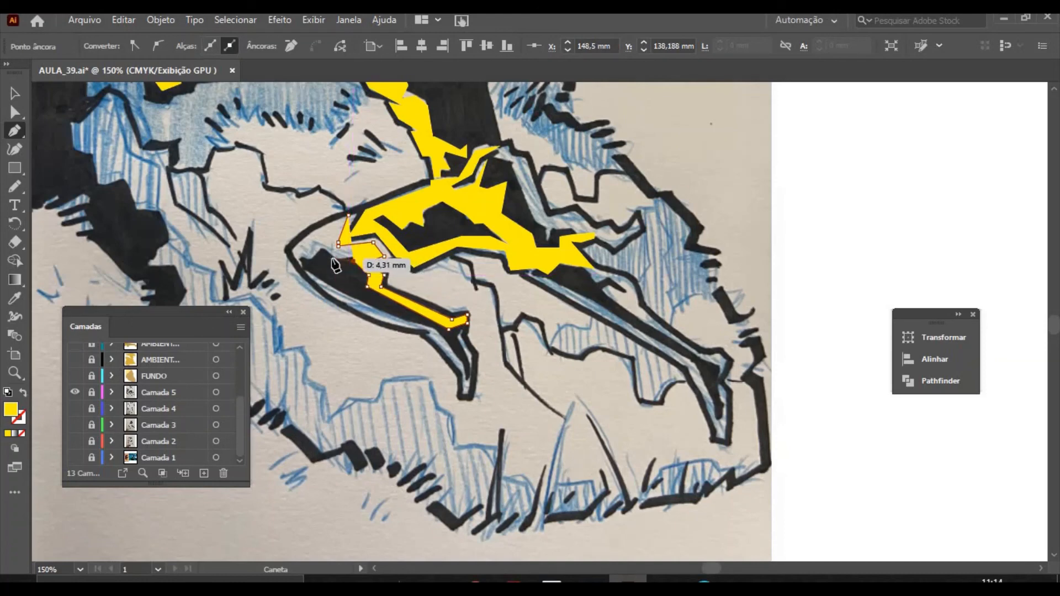
pyautogui.click(331, 257)
pyautogui.click(323, 248)
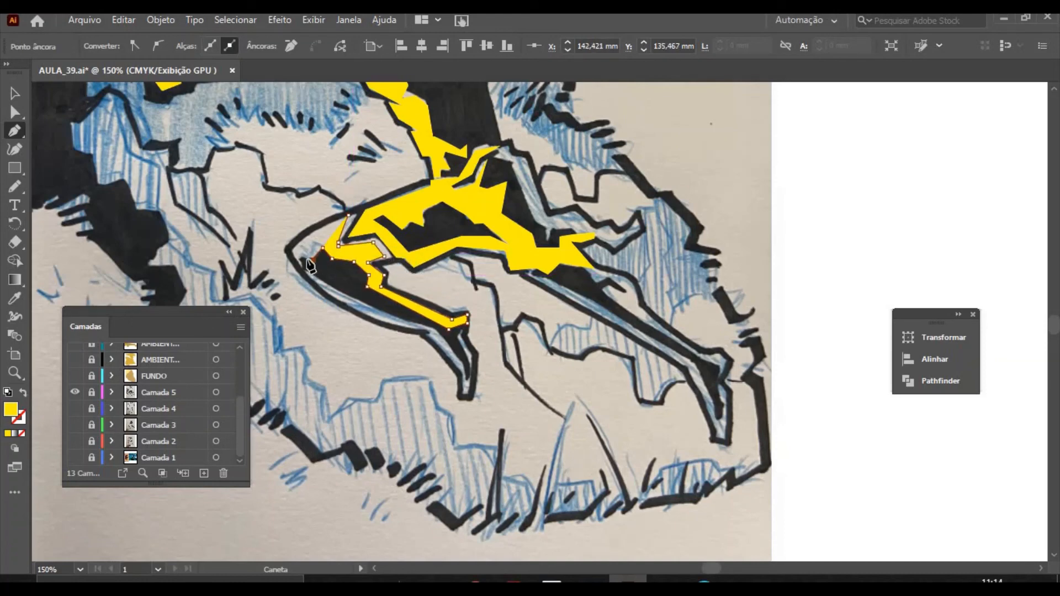
pyautogui.click(313, 260)
pyautogui.click(295, 253)
pyautogui.click(348, 216)
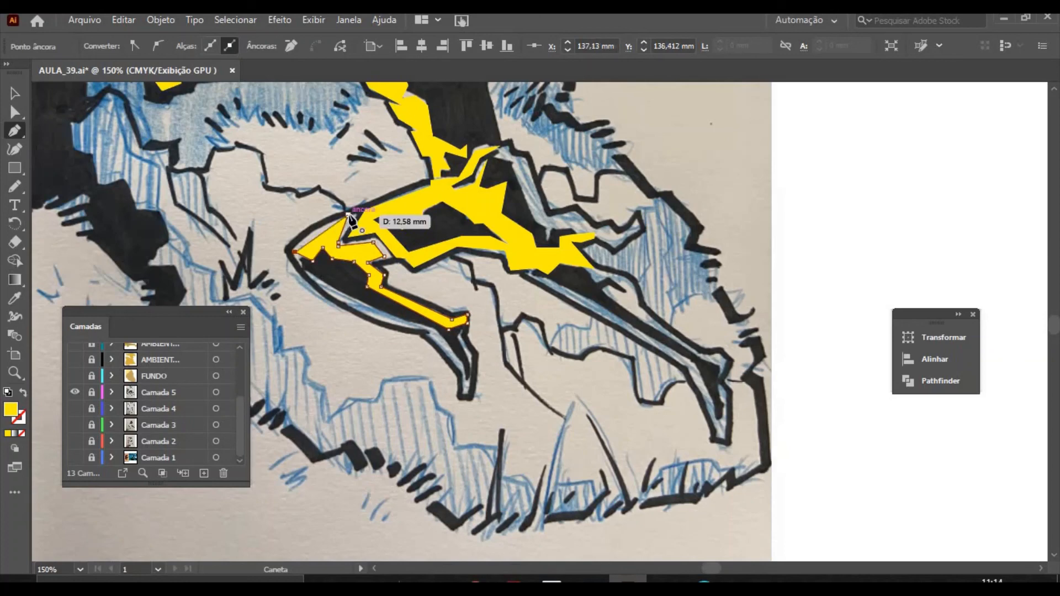
pyautogui.moveTo(368, 217); pyautogui.dragTo(380, 209)
pyautogui.click(382, 202)
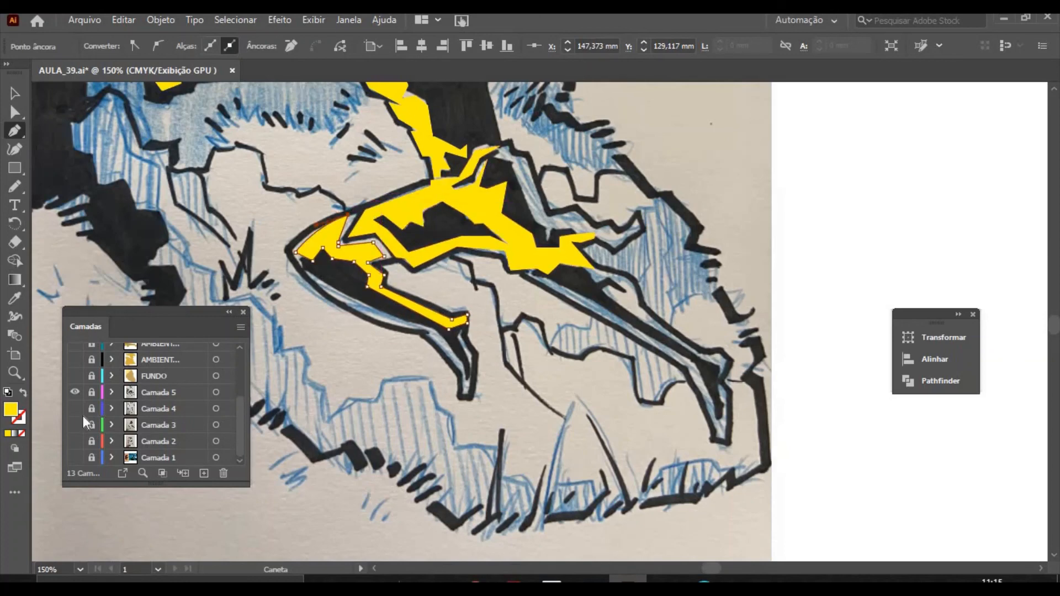
# Show the black figure layer beneath the yellow highlights and deselect the bent-leg shape.
pyautogui.moveTo(242, 423); pyautogui.dragTo(240, 356)
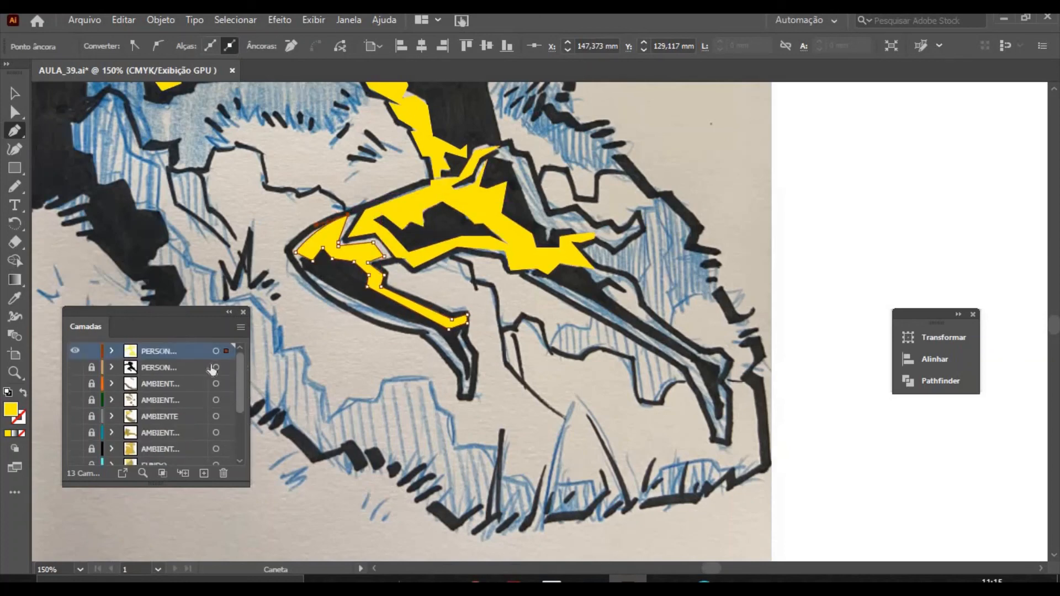
pyautogui.click(75, 368)
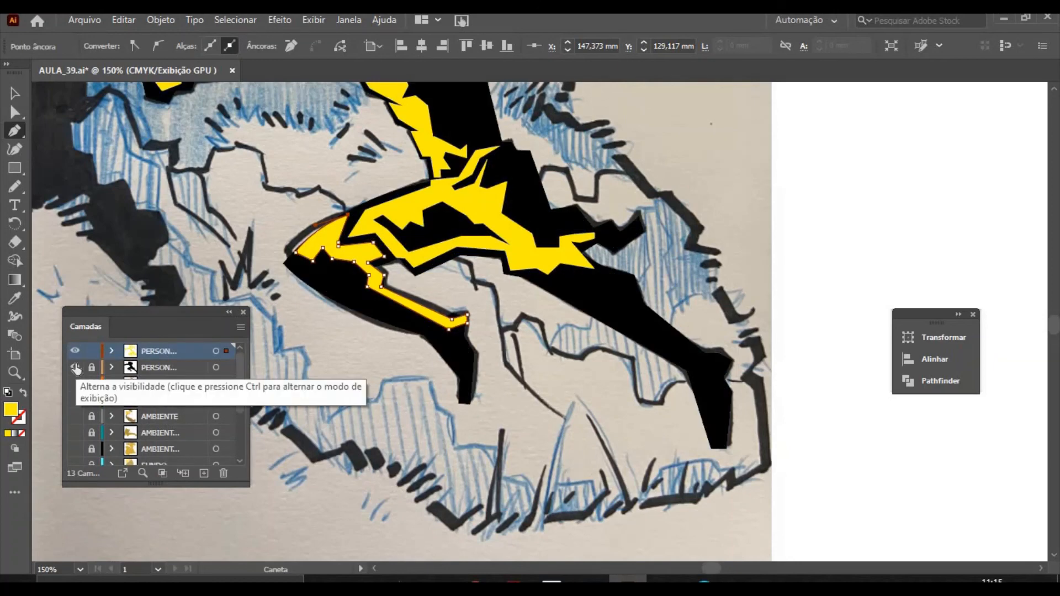
pyautogui.click(177, 204)
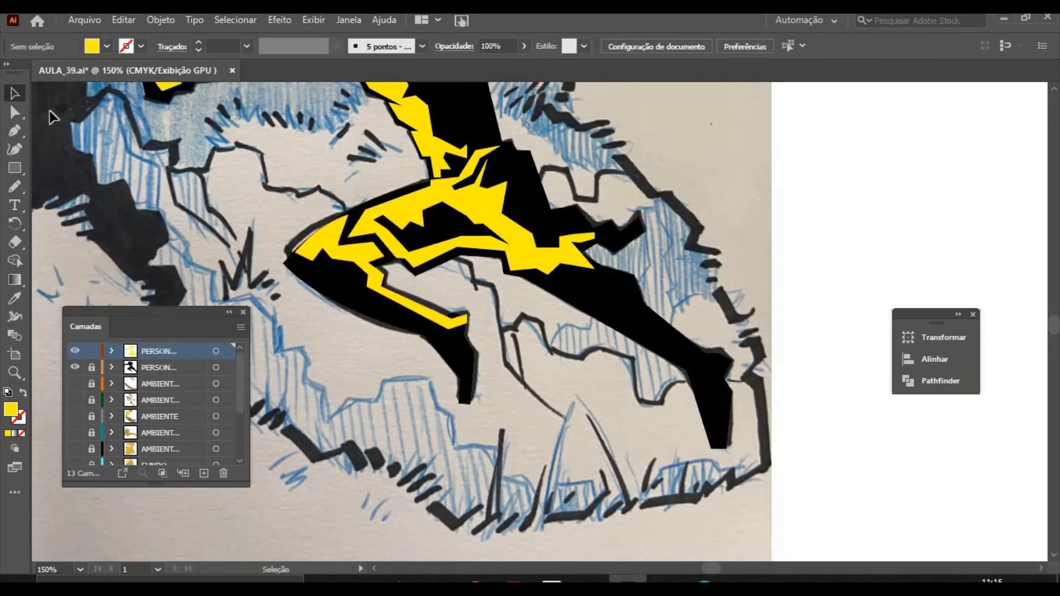
# Adjust the bent-leg highlight's anchor points and curve at the knee so its edge sits inside the black outline.
pyautogui.click(17, 113)
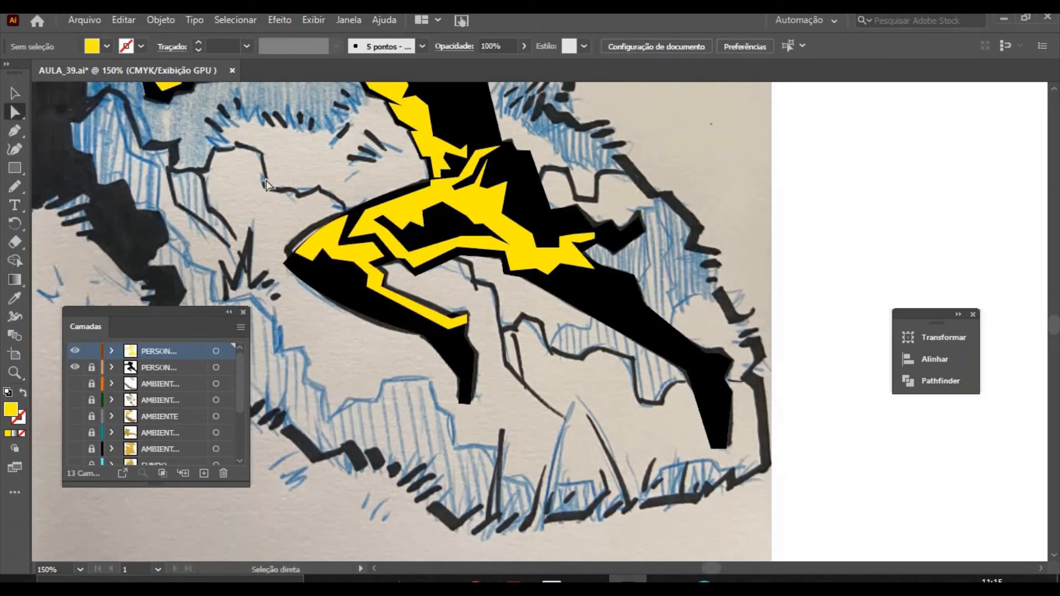
pyautogui.click(318, 231)
pyautogui.moveTo(319, 231); pyautogui.dragTo(299, 263)
pyautogui.click(307, 254)
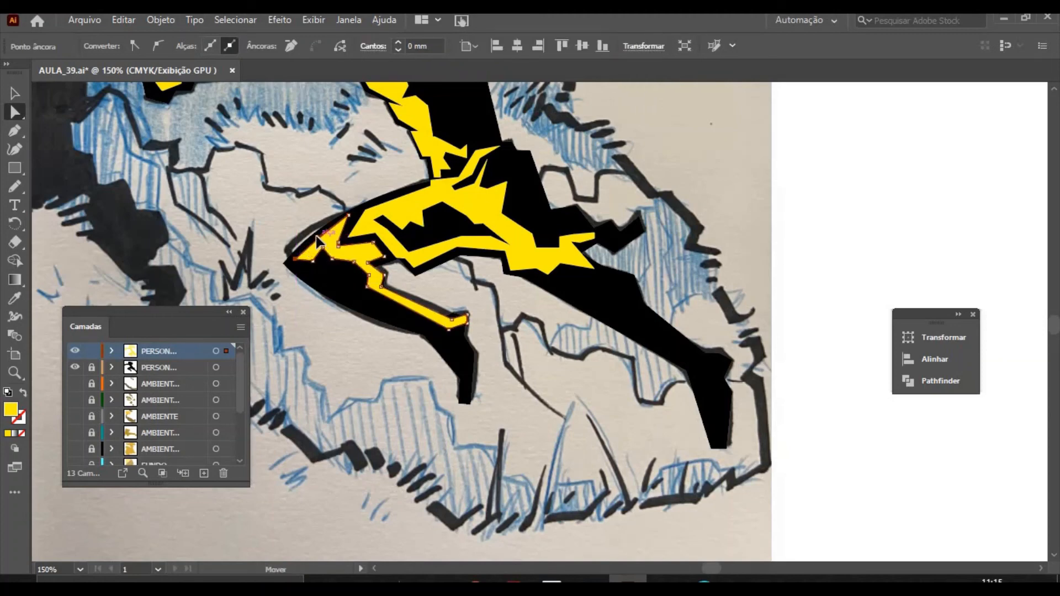
pyautogui.click(313, 241)
pyautogui.click(302, 221)
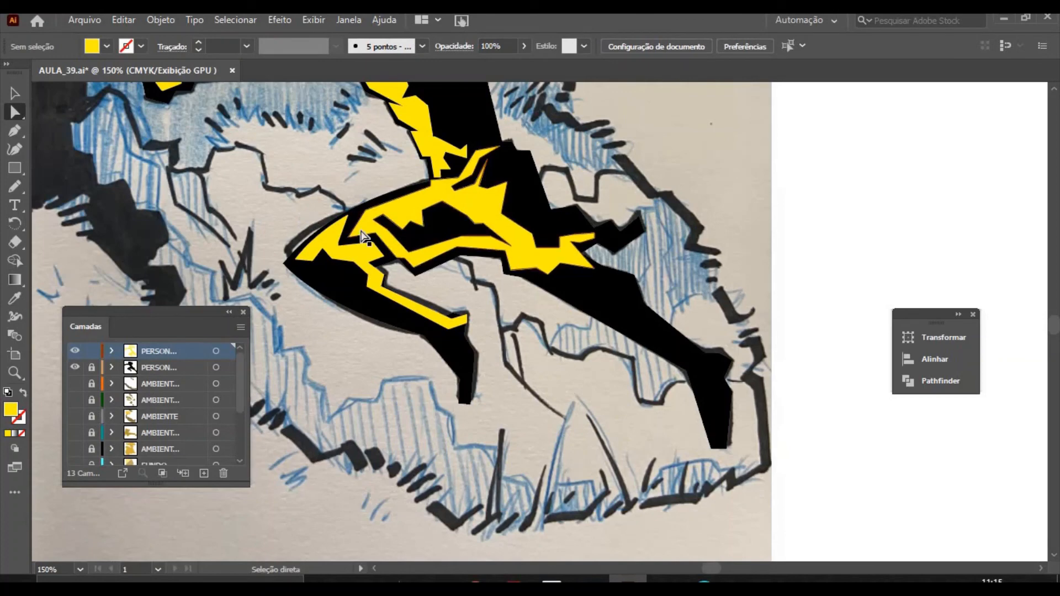
pyautogui.moveTo(348, 216); pyautogui.dragTo(355, 217)
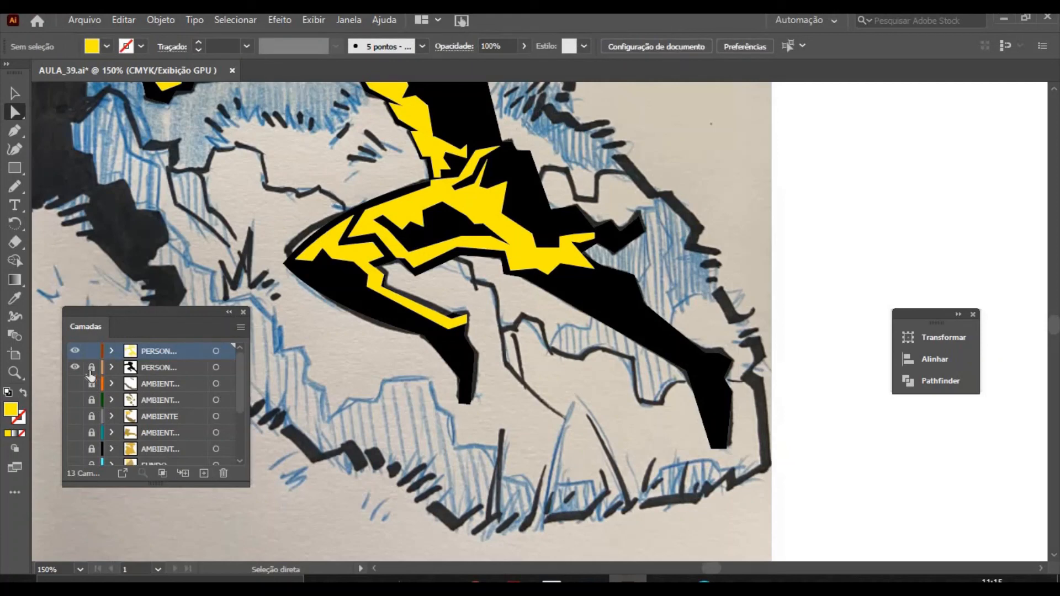
# Hide the black figure layer and draw a closed thin yellow strip along the extended leg's lower edge down to the foot.
pyautogui.click(75, 372)
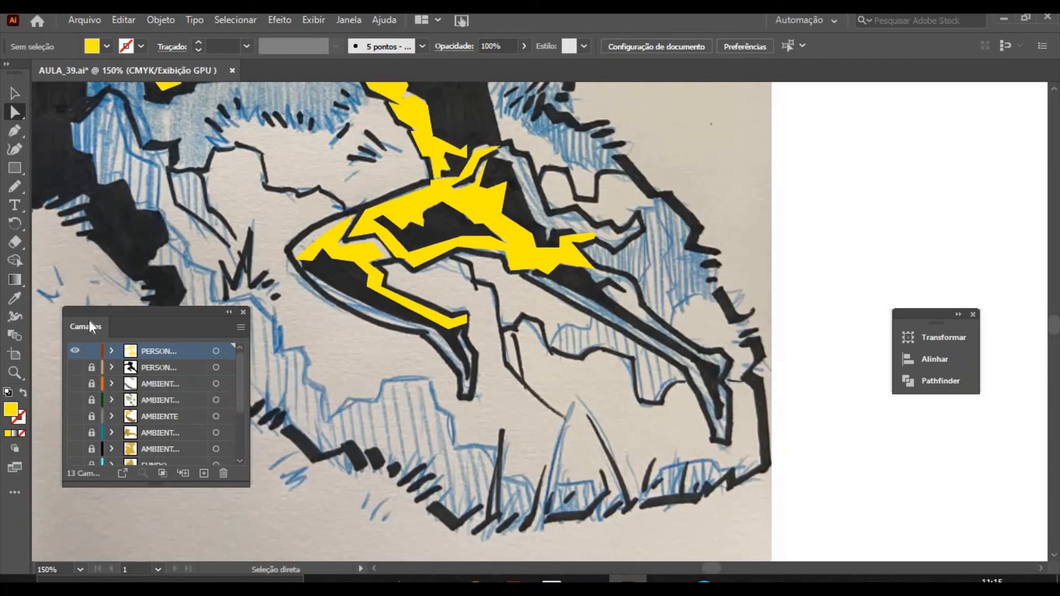
pyautogui.click(14, 130)
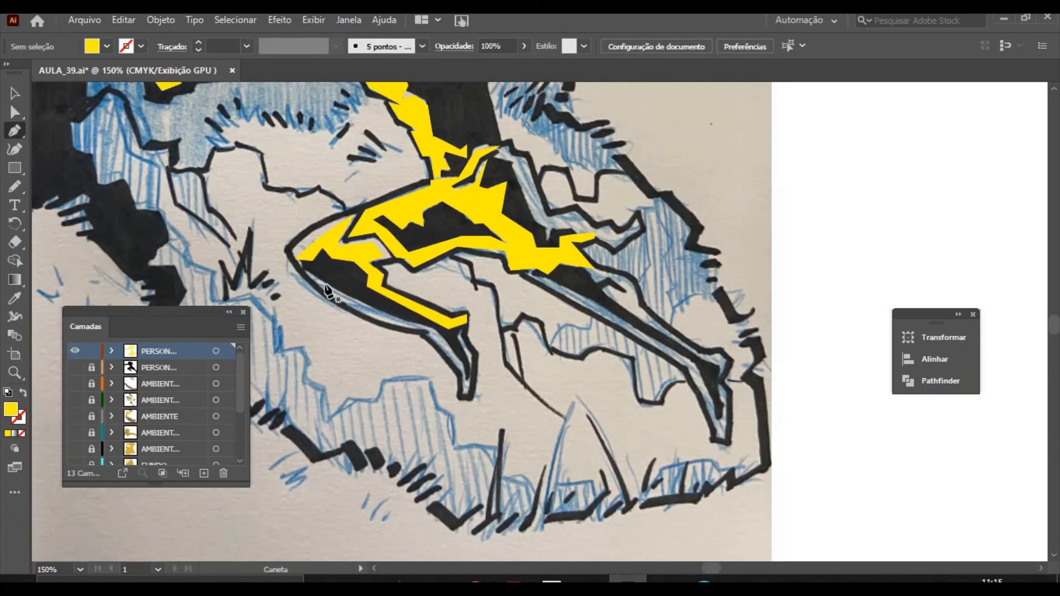
pyautogui.click(536, 274)
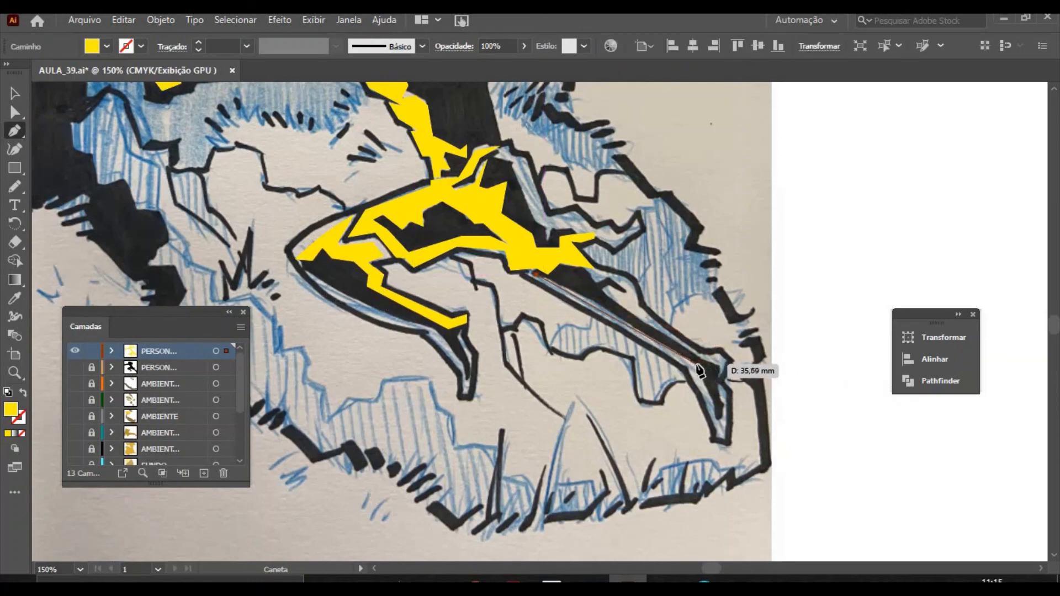
pyautogui.click(695, 365)
pyautogui.click(718, 418)
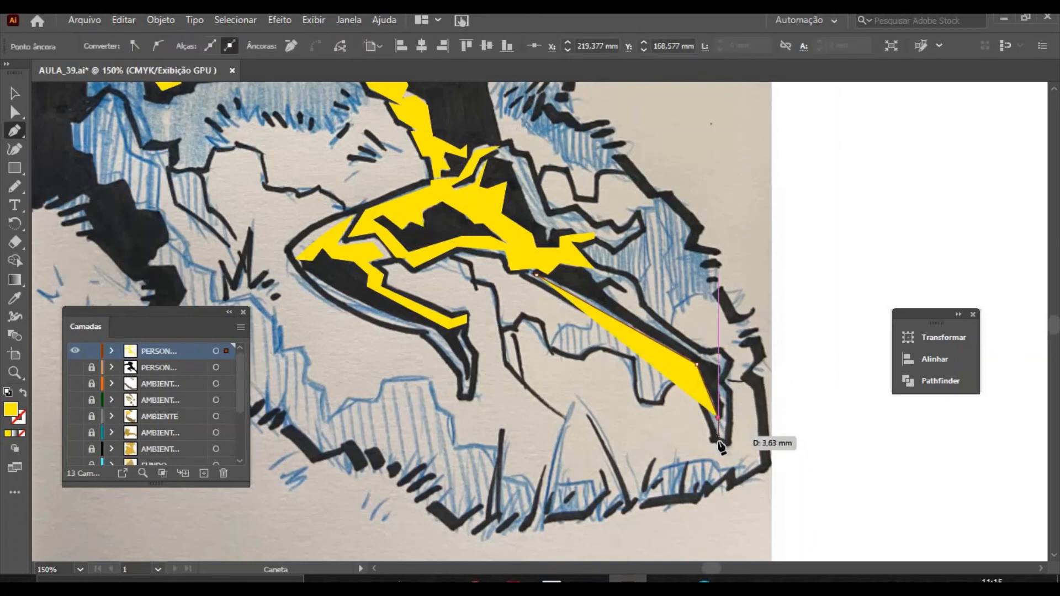
pyautogui.moveTo(719, 447); pyautogui.dragTo(713, 429)
pyautogui.click(684, 369)
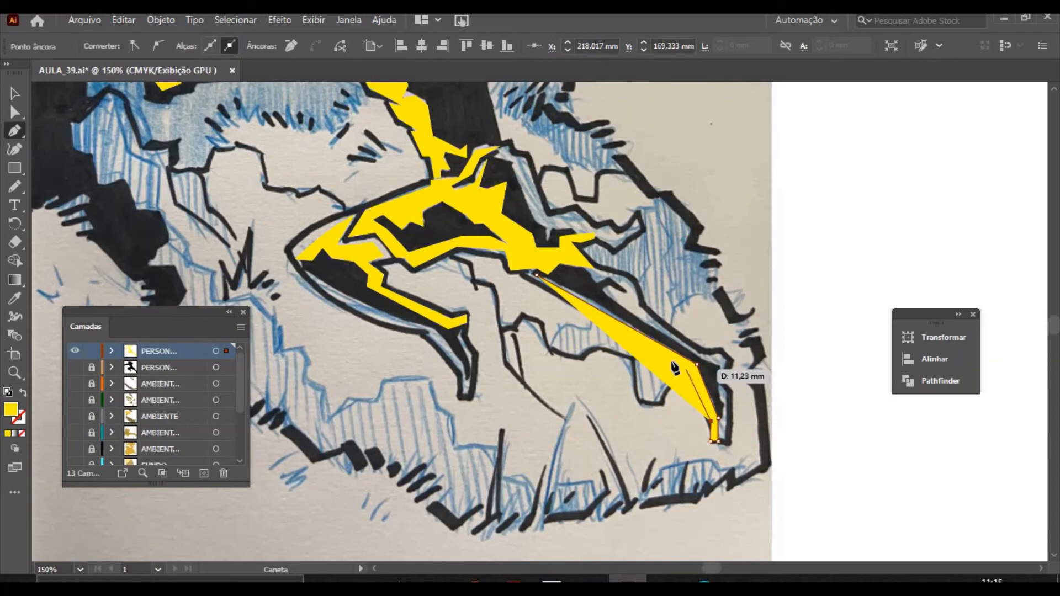
pyautogui.click(523, 274)
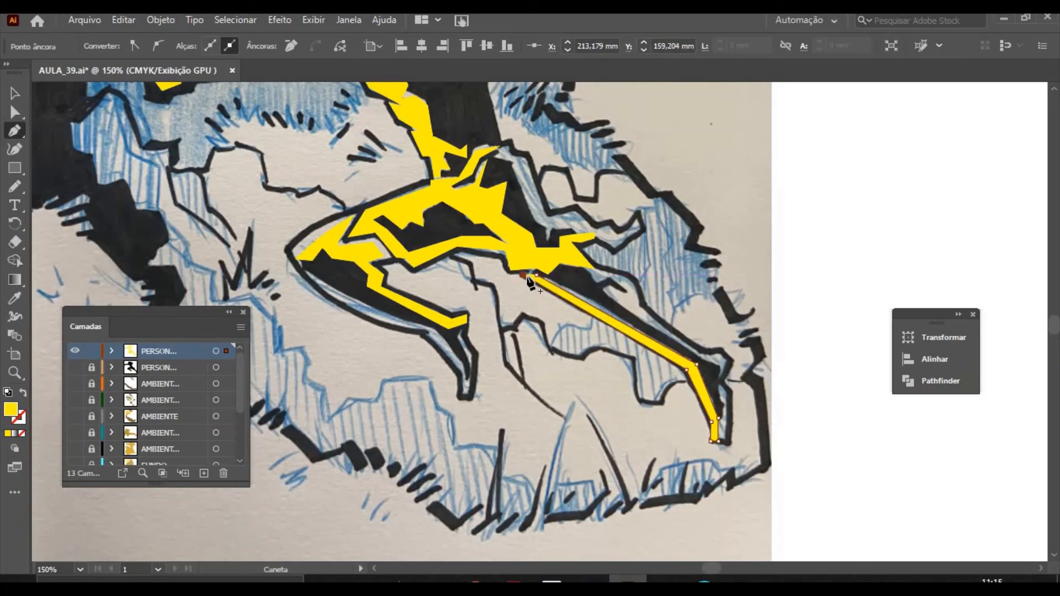
pyautogui.click(537, 275)
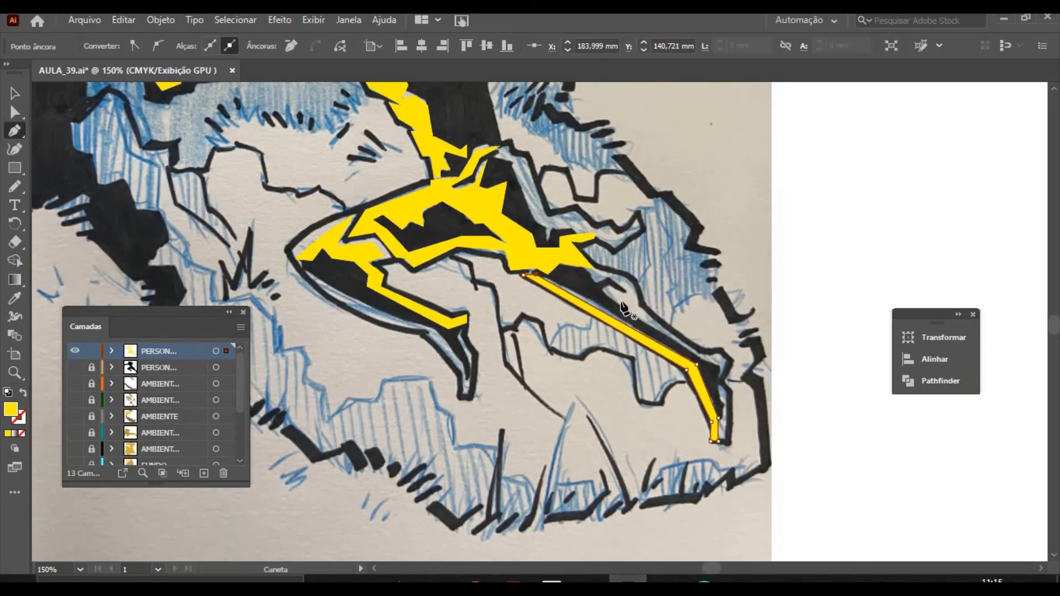
# Draw a closed yellow patch with a curved upper edge on the calf of the extended leg.
pyautogui.click(606, 292)
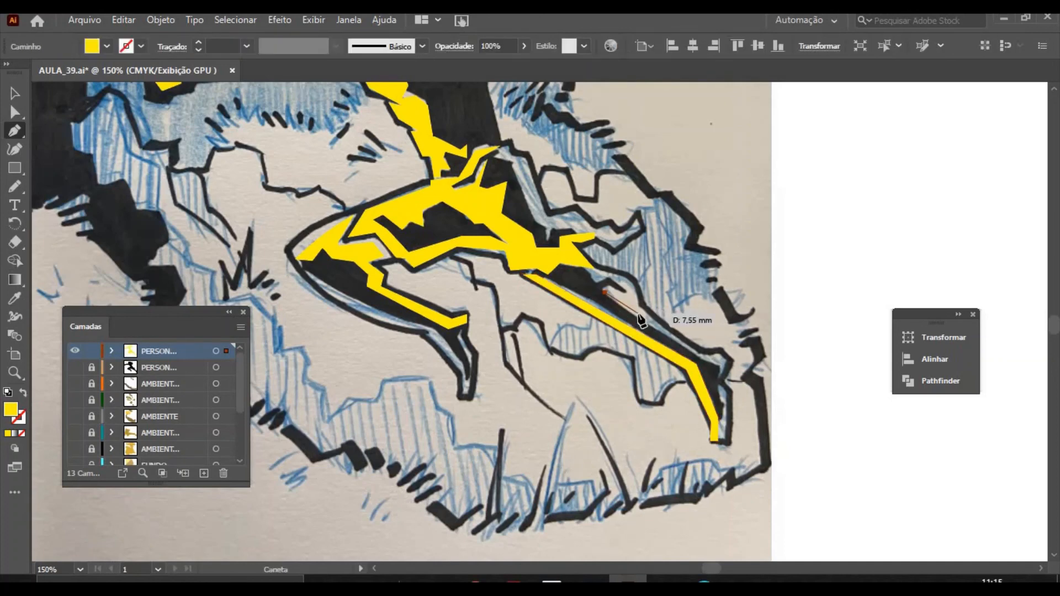
pyautogui.click(638, 313)
pyautogui.click(626, 280)
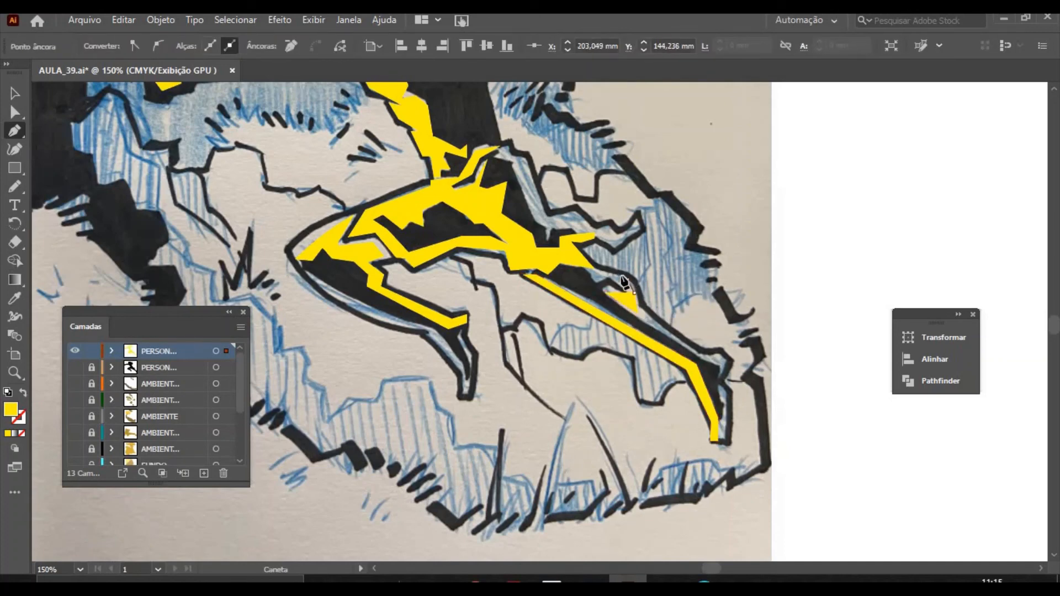
pyautogui.moveTo(602, 273); pyautogui.dragTo(620, 264)
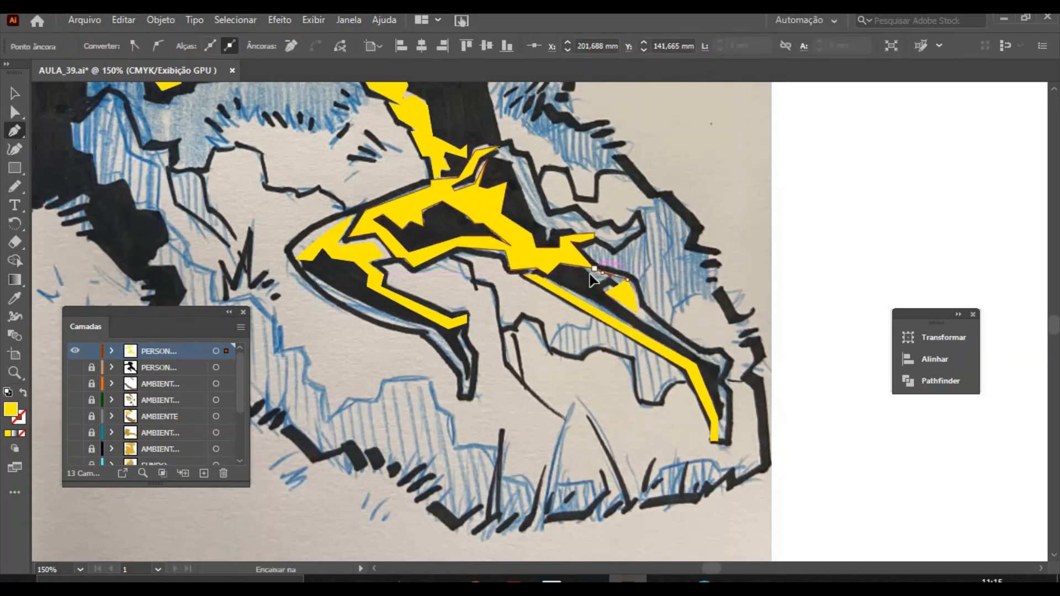
pyautogui.click(606, 293)
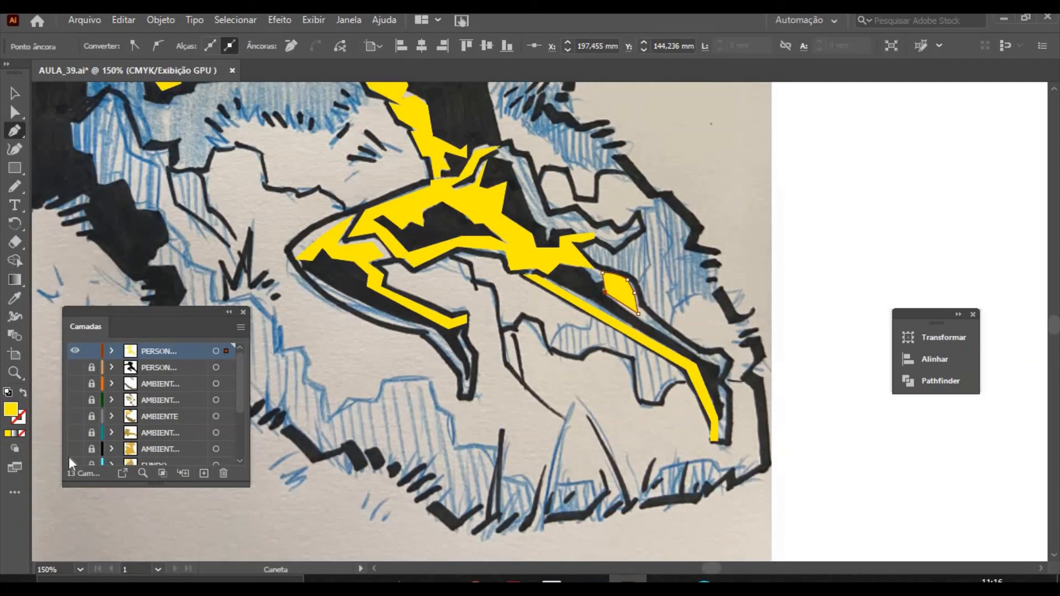
# Hide the scanned sketch layer Camada 5, show FUNDO and all coloured layers above it, and lock the yellow highlight layer.
pyautogui.moveTo(240, 393); pyautogui.dragTo(240, 418)
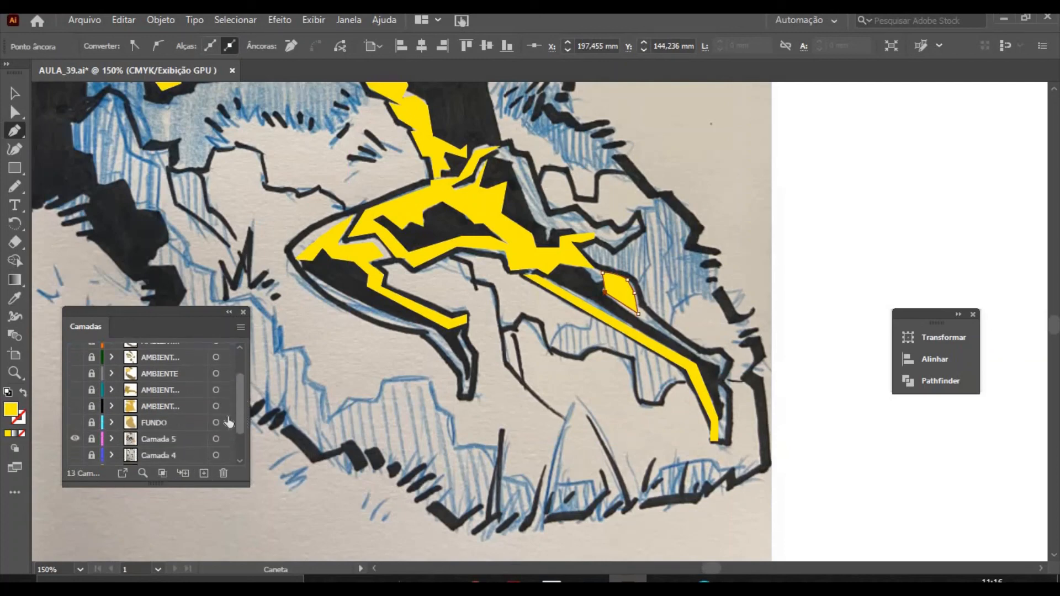
pyautogui.click(75, 440)
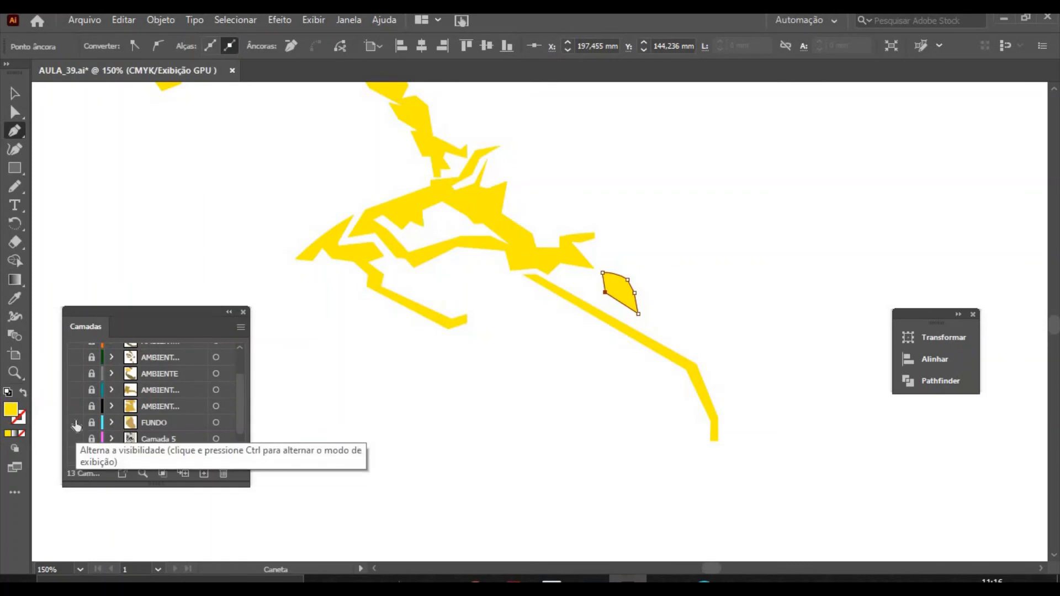
pyautogui.moveTo(76, 431); pyautogui.dragTo(75, 349)
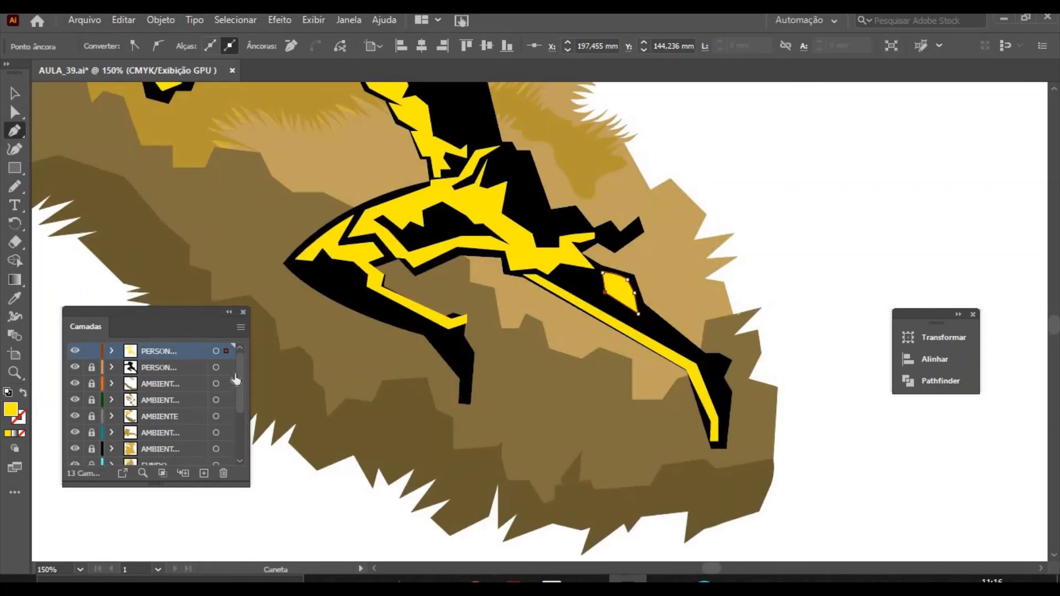
pyautogui.click(92, 352)
pyautogui.hotkey('ctrl', '0')
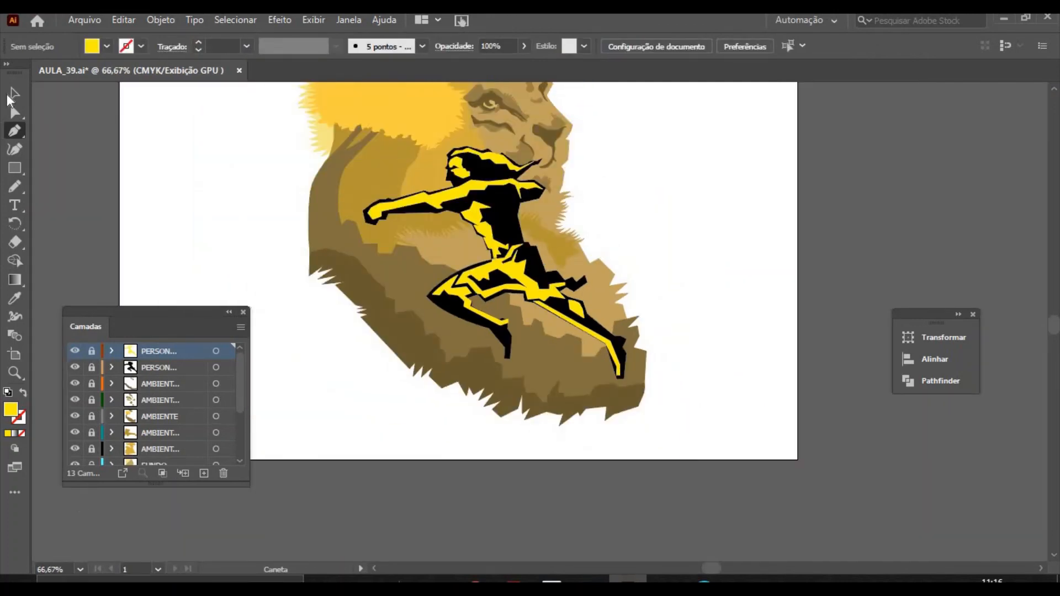
# Unlock the highlight layer, select all the figure's highlights and recolour them pale yellow with Y 50% and K 10%.
pyautogui.click(10, 93)
pyautogui.click(92, 353)
pyautogui.moveTo(587, 316); pyautogui.dragTo(655, 394)
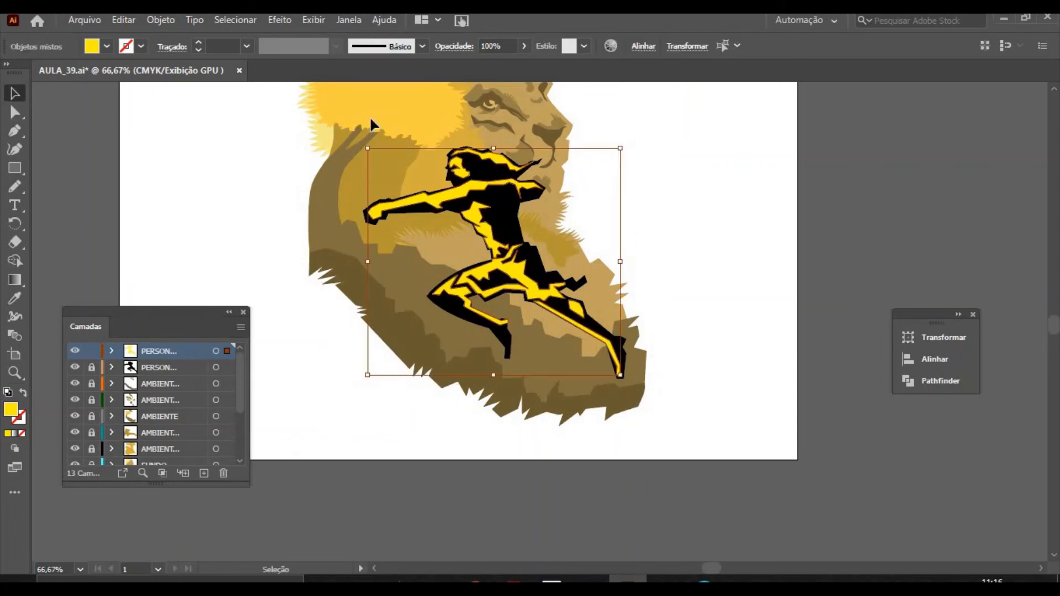
pyautogui.click(349, 21)
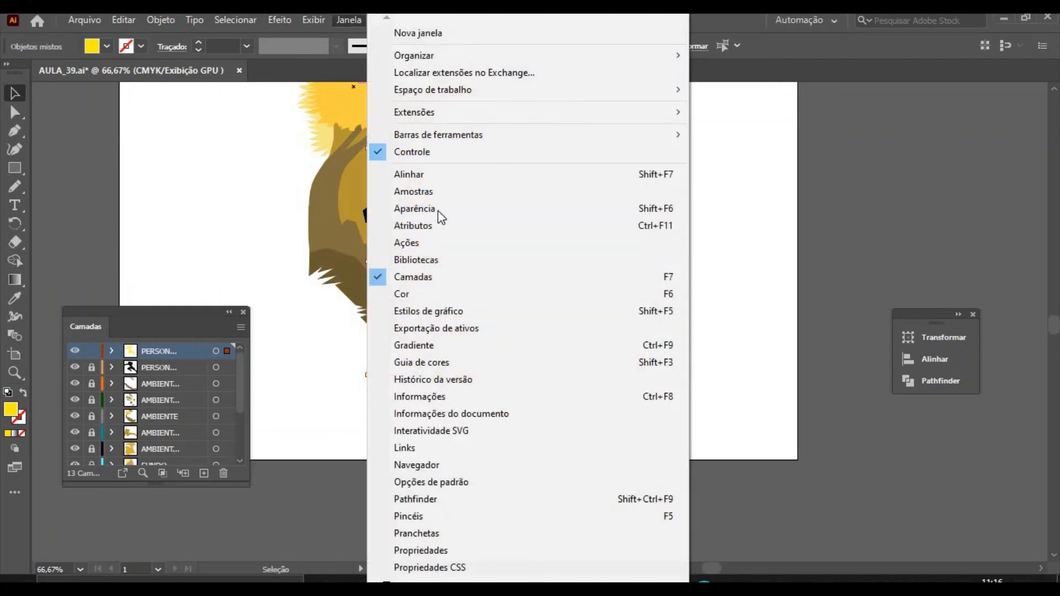
pyautogui.click(435, 295)
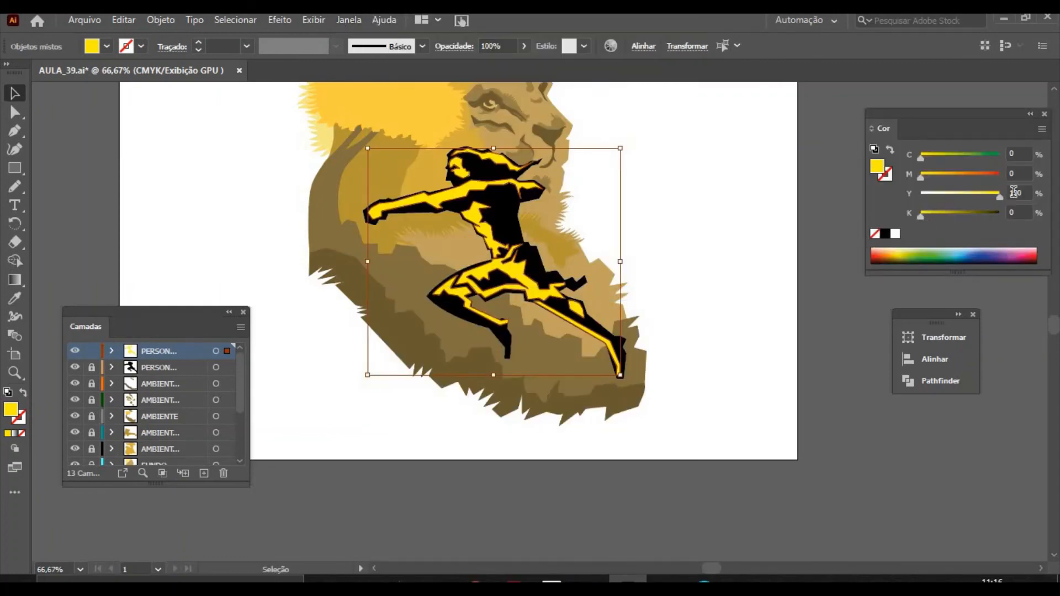
pyautogui.moveTo(1000, 198); pyautogui.dragTo(970, 197)
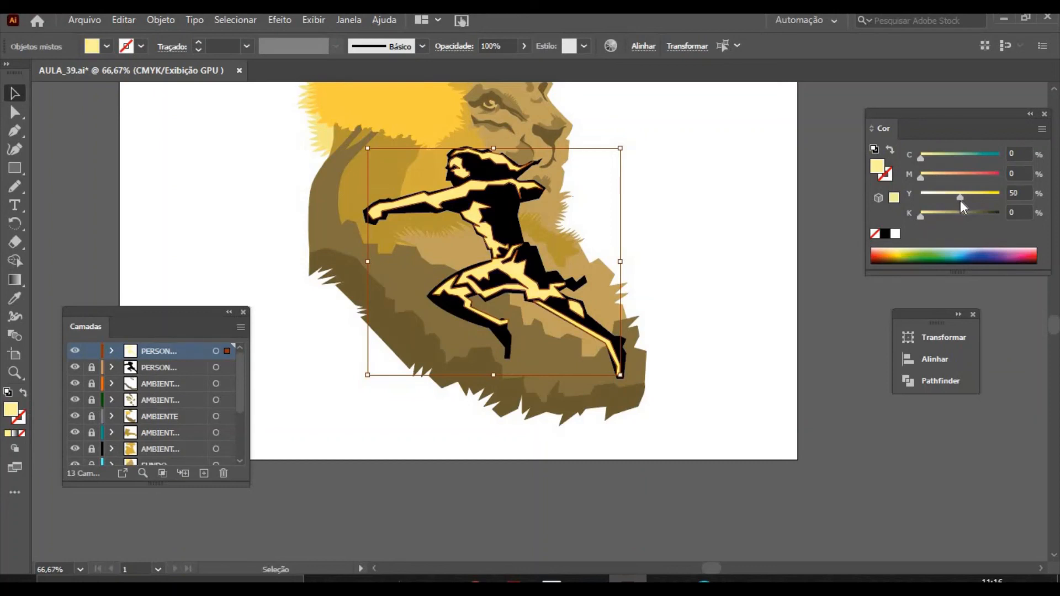
pyautogui.moveTo(921, 217); pyautogui.dragTo(929, 218)
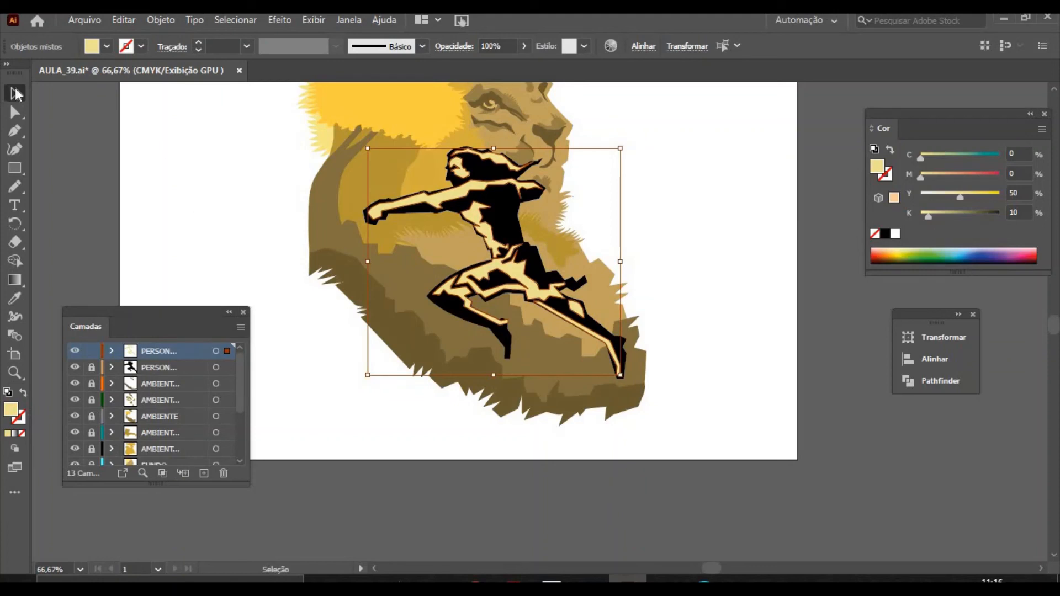
# Darken only the shorts highlight at the hips to olive by setting its K value to 51%, then deselect it.
pyautogui.click(101, 159)
pyautogui.click(503, 273)
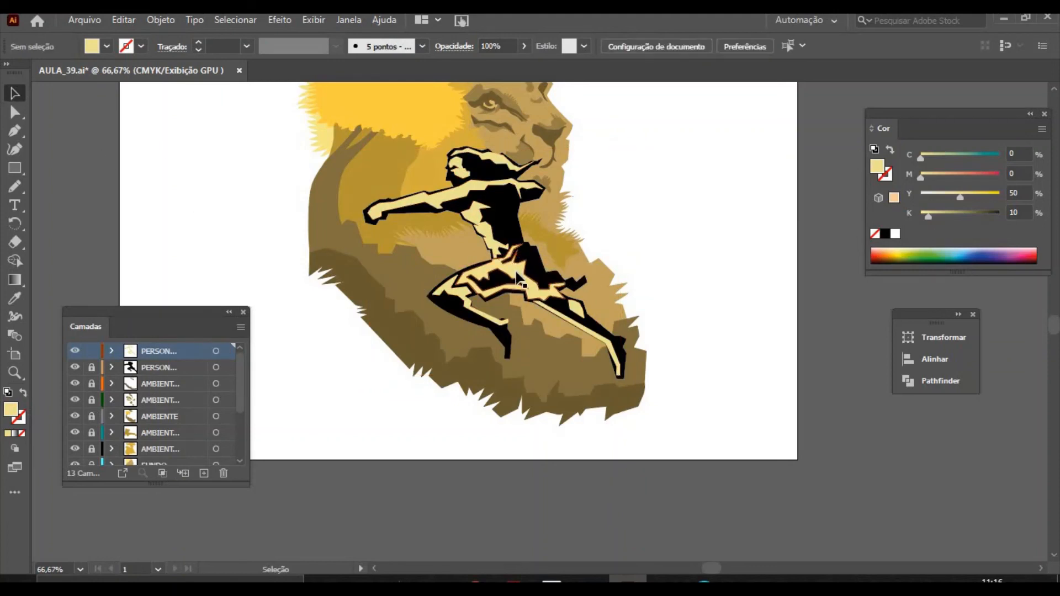
pyautogui.moveTo(929, 218); pyautogui.dragTo(958, 218)
pyautogui.click(775, 478)
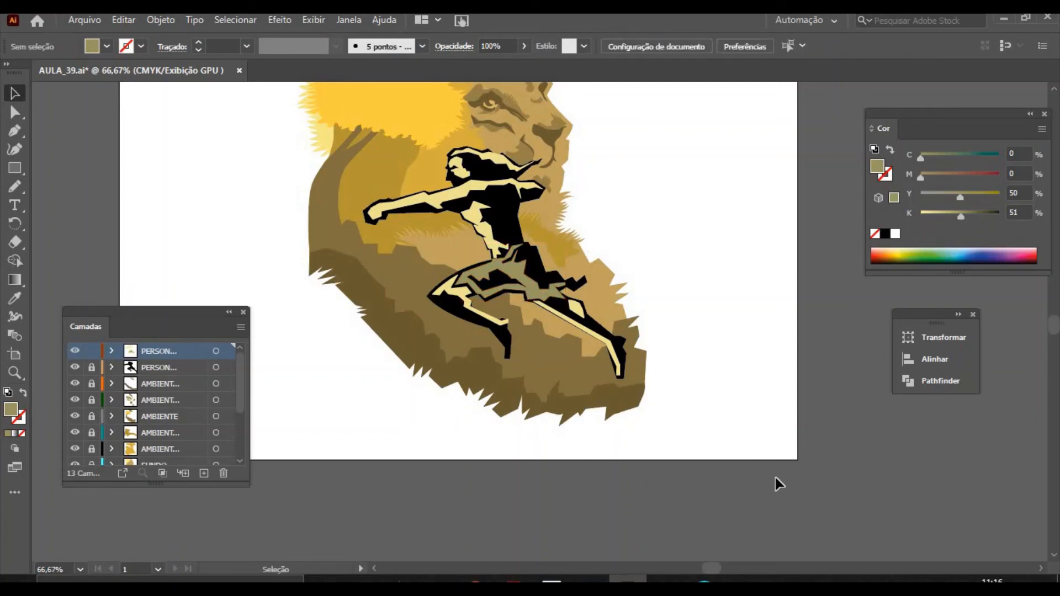
pyautogui.hotkey('ctrl', '-')
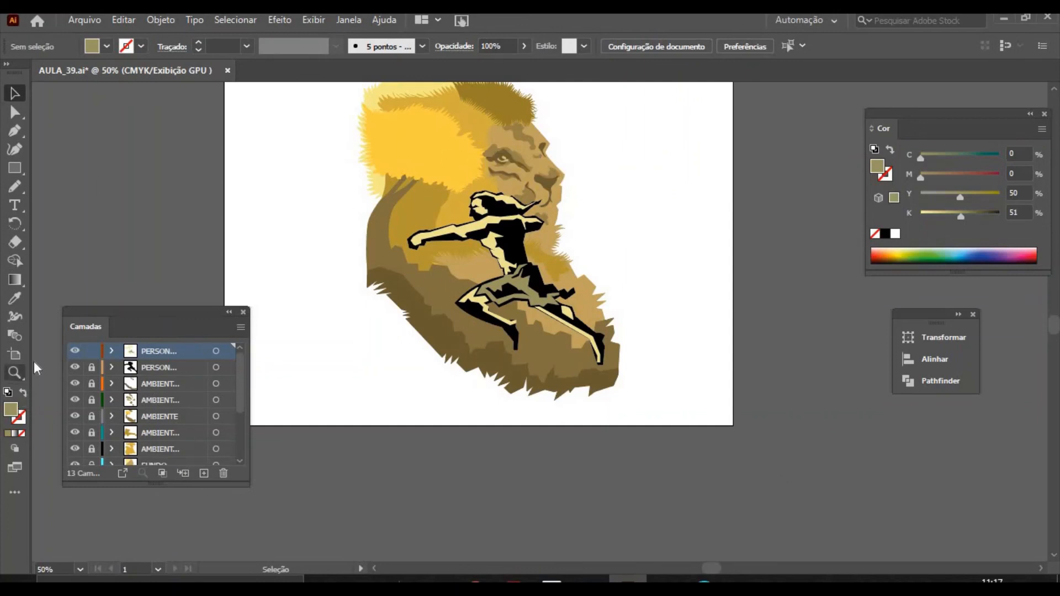
# Refine the arm highlight by lowering its neck point, raising the lower wrist point and shifting the upper forearm point toward the hand.
pyautogui.click(14, 372)
pyautogui.moveTo(494, 273); pyautogui.dragTo(495, 273)
pyautogui.click(518, 286)
pyautogui.click(582, 315)
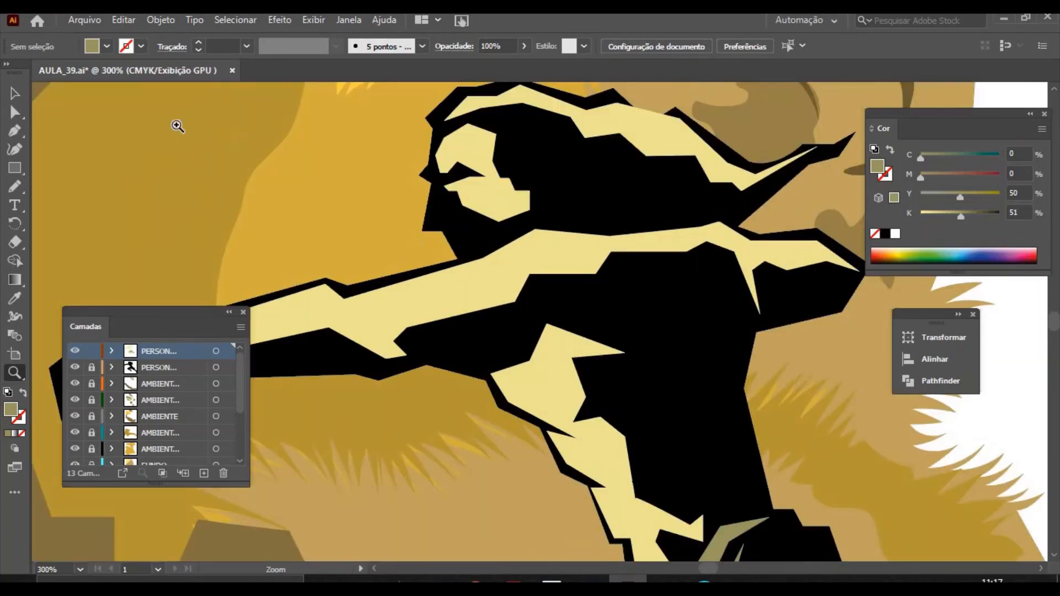
pyautogui.click(15, 113)
pyautogui.click(483, 260)
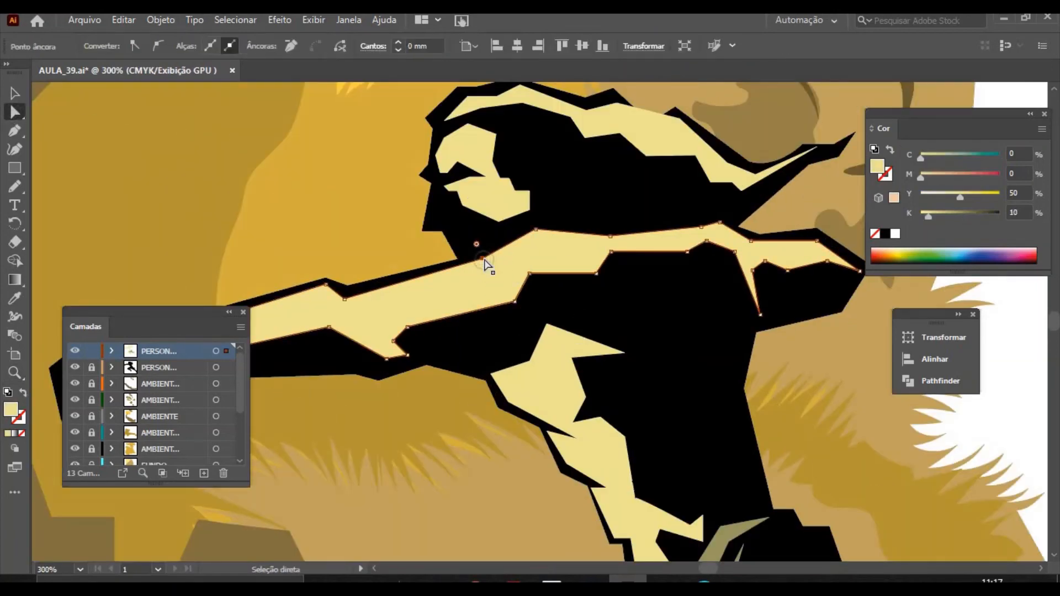
pyautogui.moveTo(483, 260); pyautogui.dragTo(482, 271)
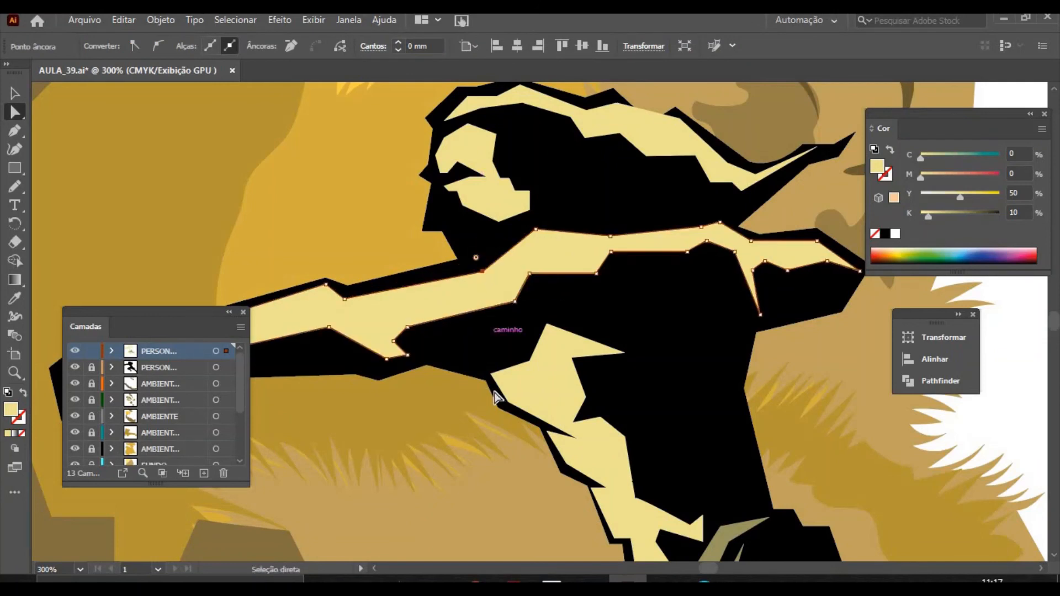
pyautogui.click(243, 313)
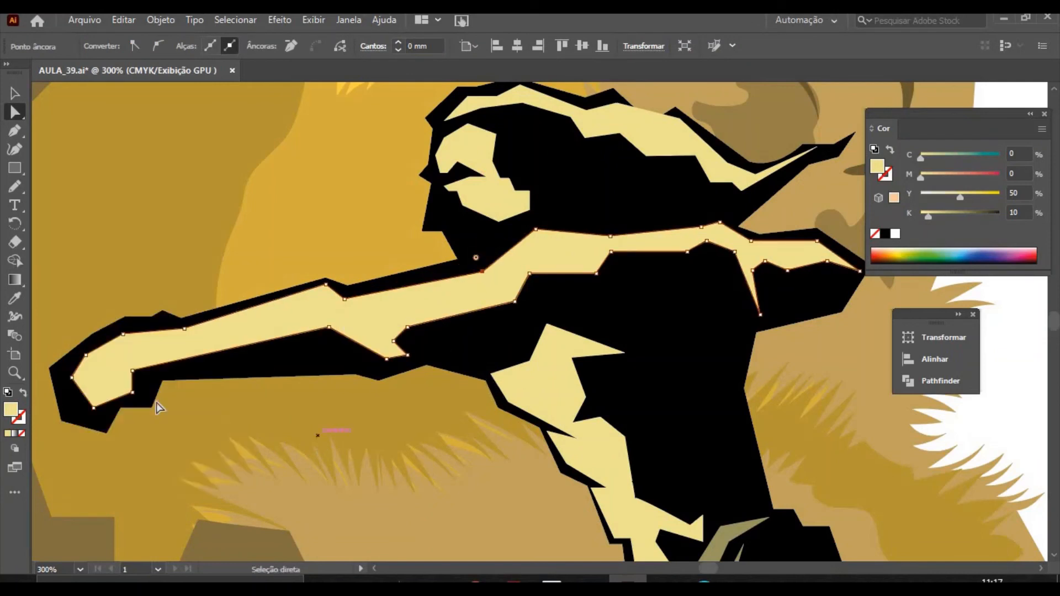
pyautogui.click(132, 366)
pyautogui.moveTo(132, 366); pyautogui.dragTo(177, 429)
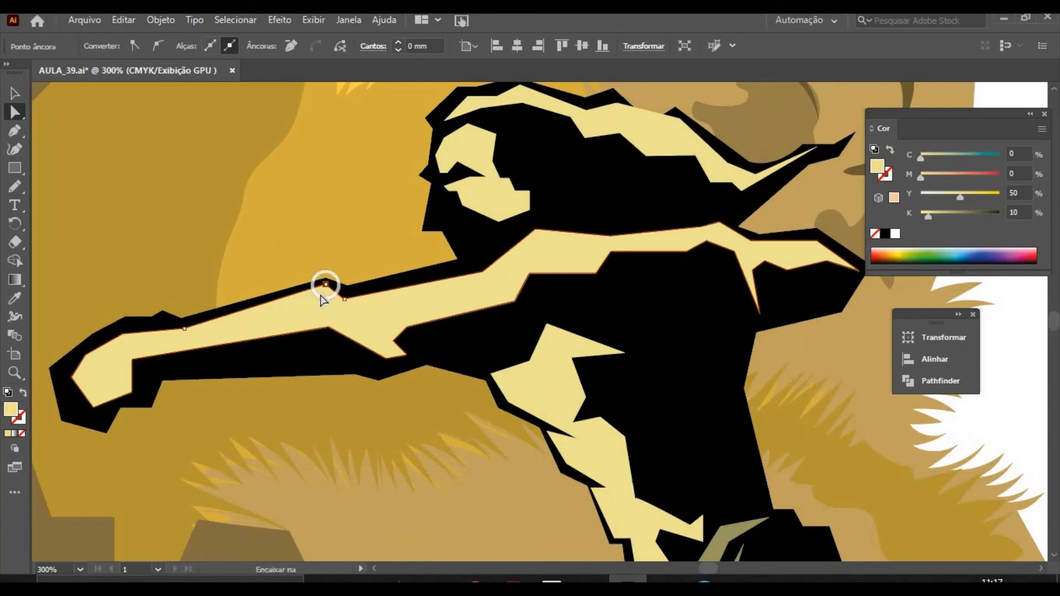
pyautogui.moveTo(324, 284); pyautogui.dragTo(316, 321)
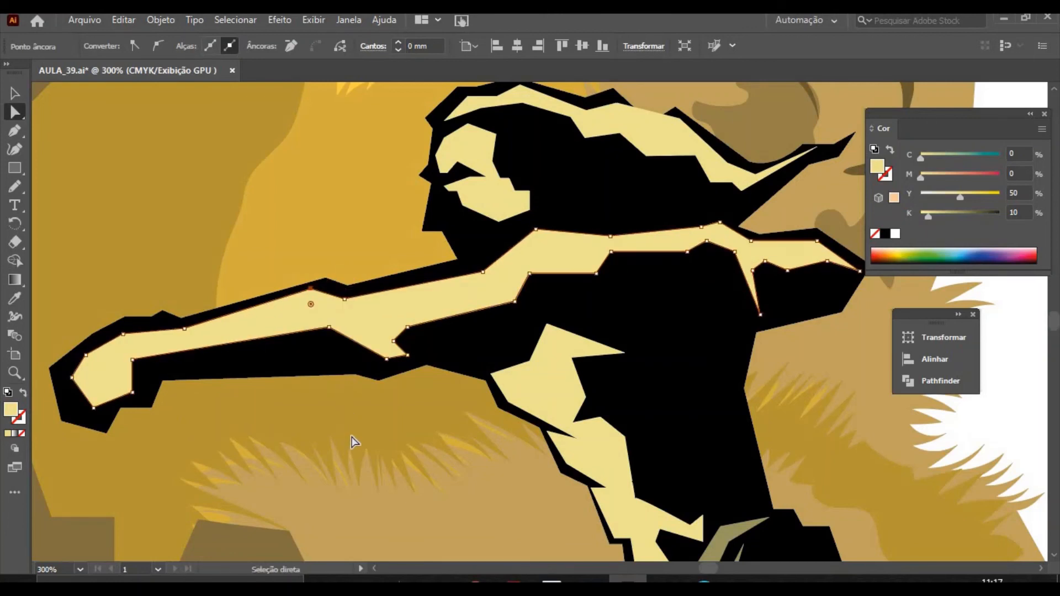
pyautogui.click(359, 450)
# Reshape the torso highlight by pulling its front edge inside the outline, deepening the waist notch and extending the chest spike into a thinner tip.
pyautogui.moveTo(491, 374); pyautogui.dragTo(502, 370)
pyautogui.moveTo(540, 457); pyautogui.dragTo(589, 436)
pyautogui.click(502, 531)
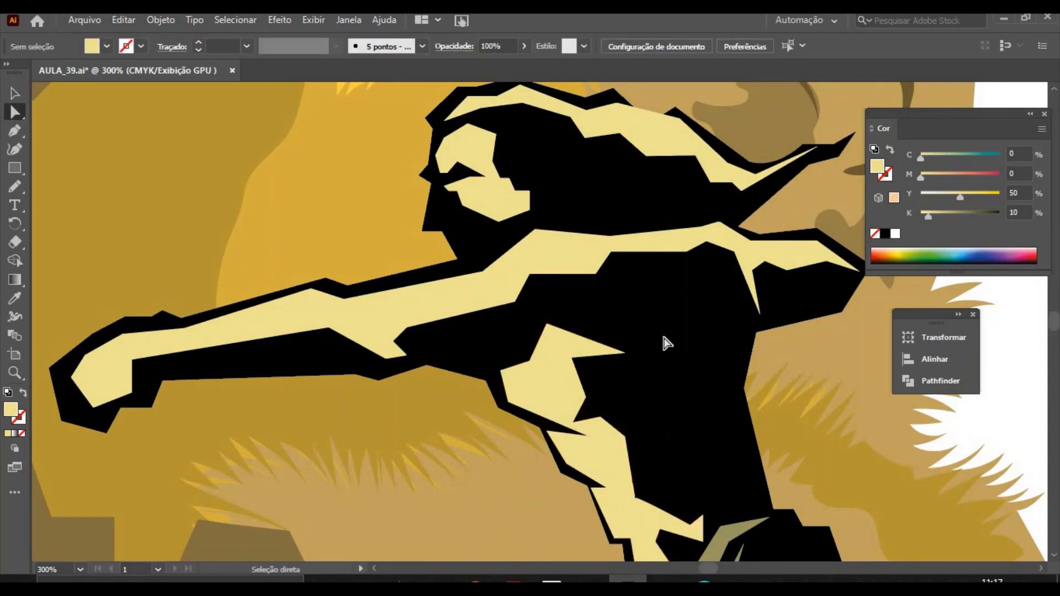
pyautogui.moveTo(625, 353); pyautogui.dragTo(643, 344)
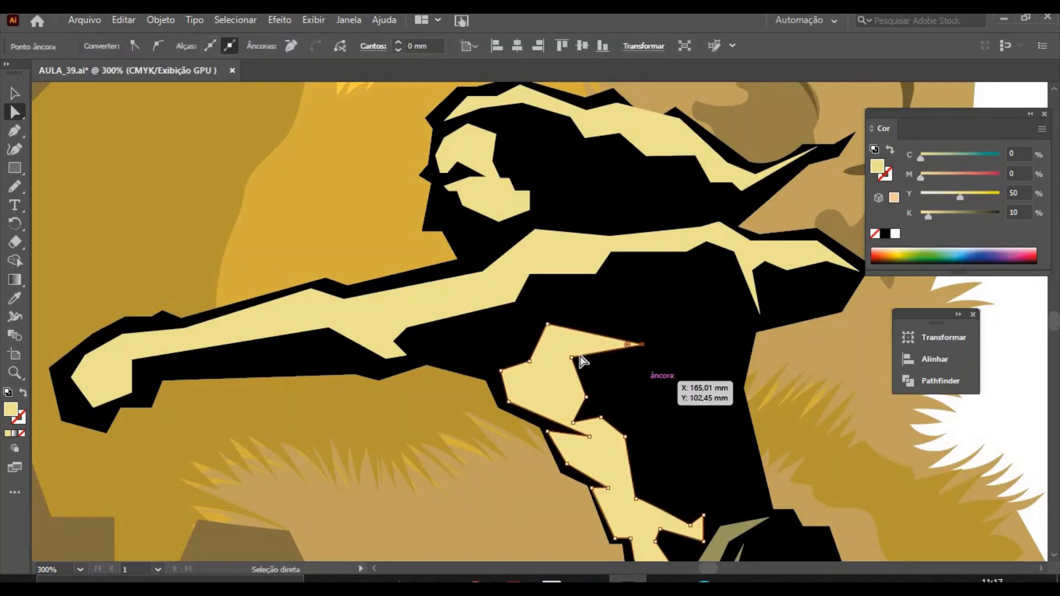
pyautogui.moveTo(571, 359); pyautogui.dragTo(571, 346)
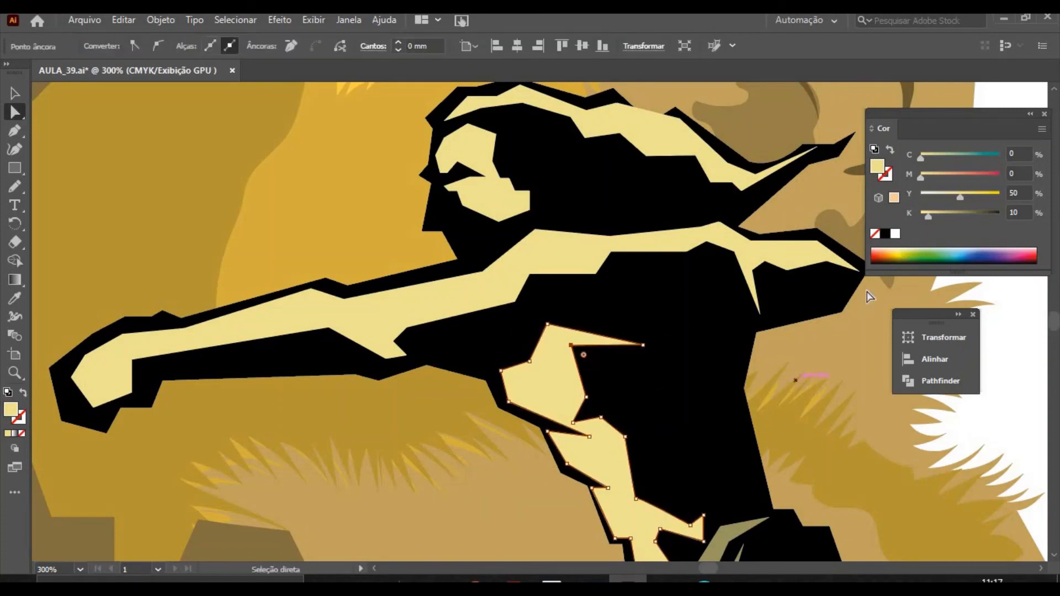
# Pull the arm highlight's tip at the rear elbow inside the black outline and close the colour settings.
pyautogui.click(848, 275)
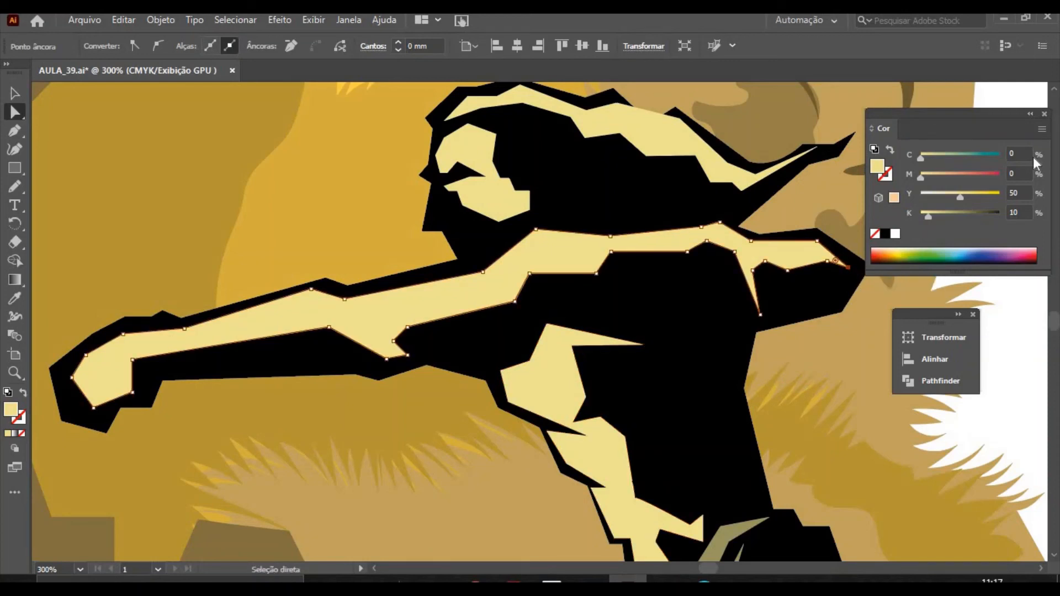
pyautogui.click(1045, 114)
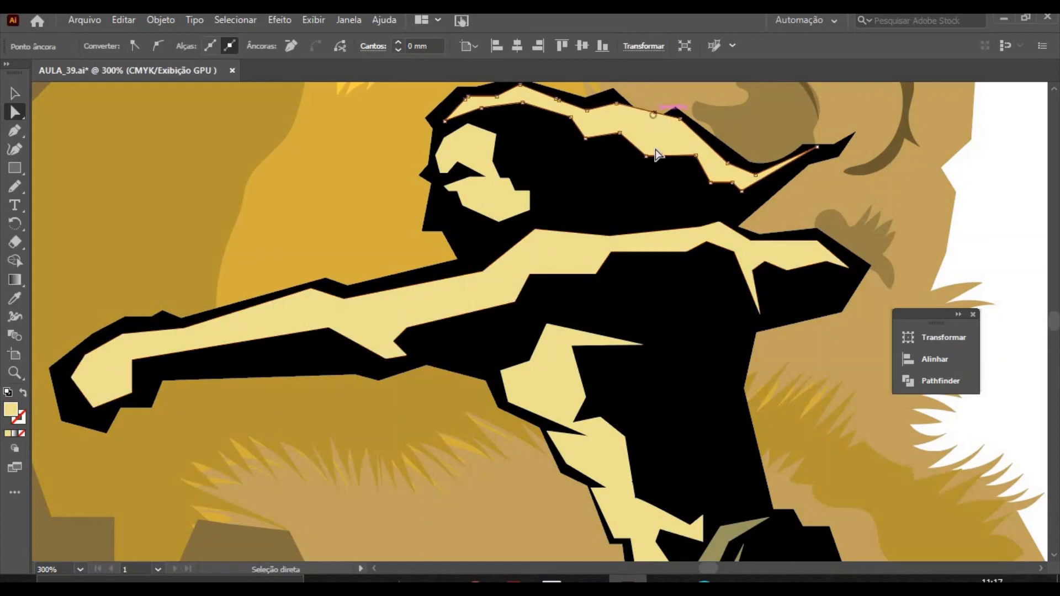
# Adjust the hair highlight's anchor points along its upper edge and tail so the strip becomes thinner and sits inside the black outline.
pyautogui.click(618, 108)
pyautogui.moveTo(666, 123); pyautogui.dragTo(641, 141)
pyautogui.moveTo(698, 161); pyautogui.dragTo(626, 159)
pyautogui.moveTo(728, 180)
pyautogui.mouseDown()
pyautogui.moveTo(682, 142)
pyautogui.moveTo(674, 150)
pyautogui.moveTo(686, 158)
pyautogui.moveTo(724, 173)
pyautogui.moveTo(718, 190)
pyautogui.mouseUp()
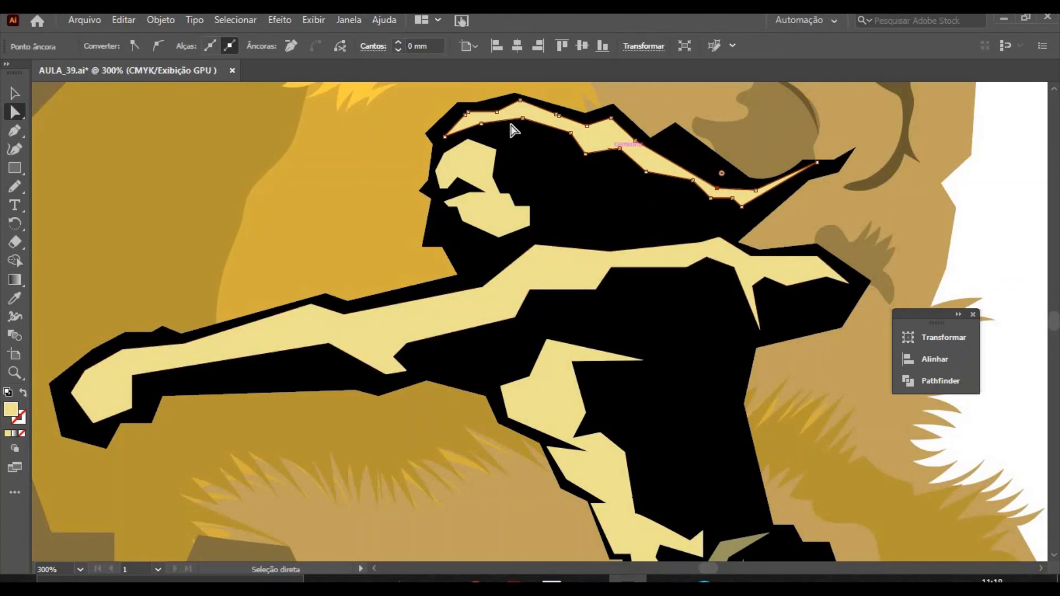
pyautogui.click(482, 112)
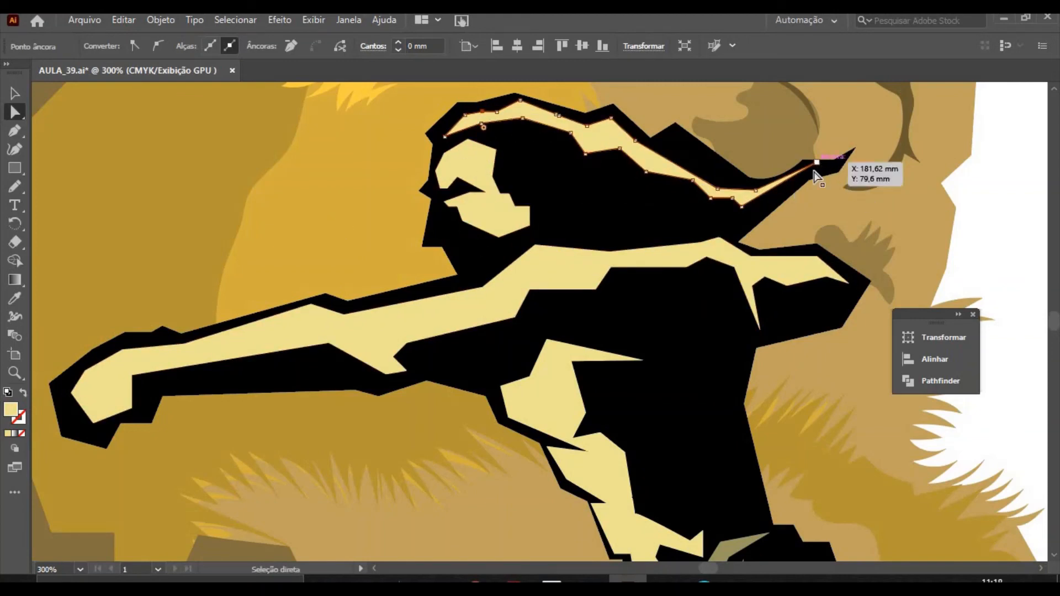
pyautogui.moveTo(817, 163); pyautogui.dragTo(811, 172)
pyautogui.moveTo(756, 194); pyautogui.dragTo(668, 157)
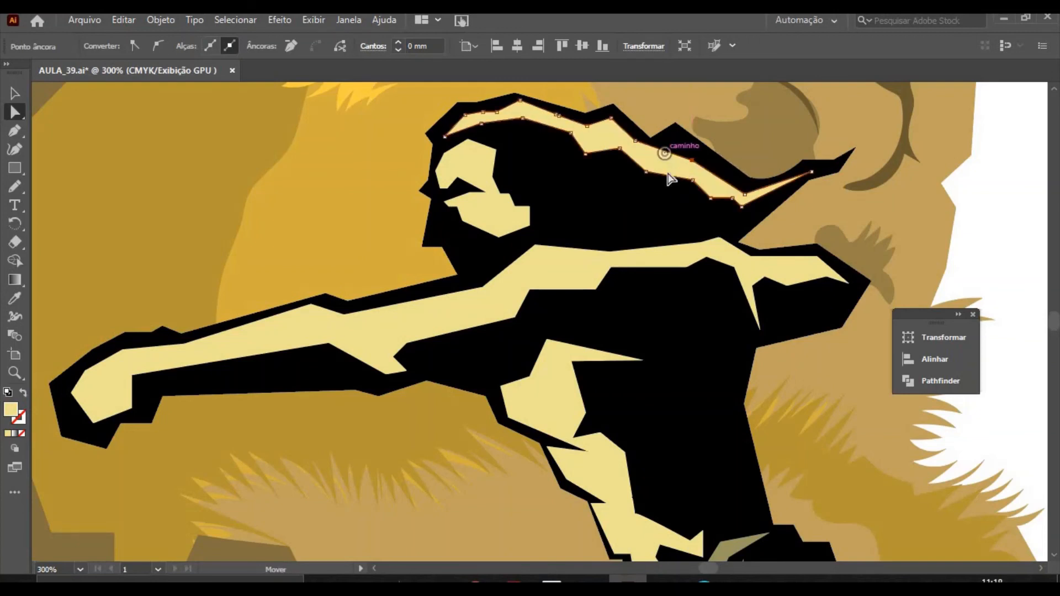
pyautogui.click(15, 132)
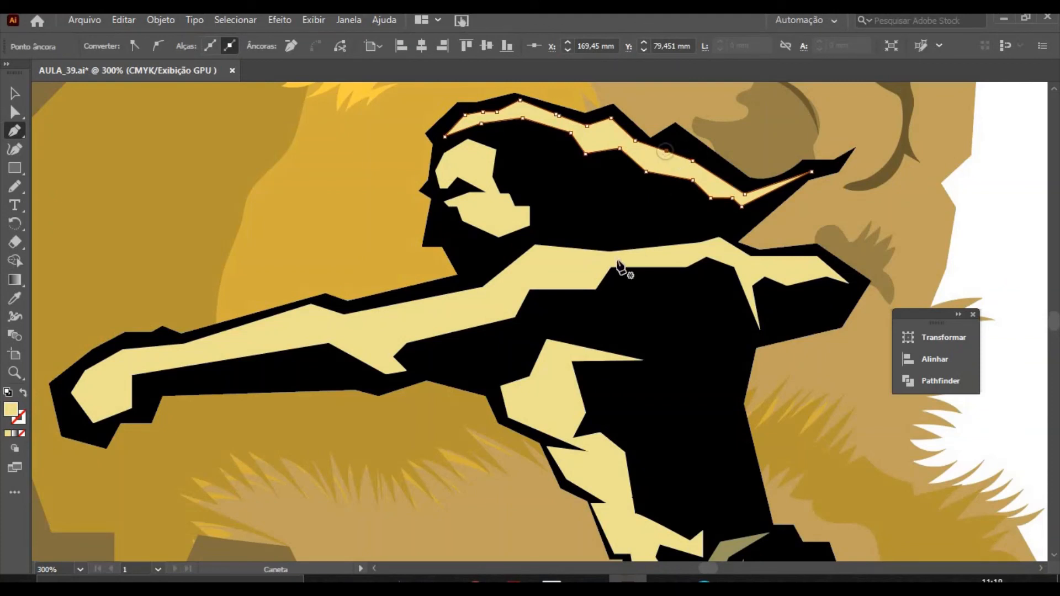
# Recolour the hair highlight to a pale cream with C 0, M 0, Y 26 and K 10, then deselect it.
pyautogui.click(15, 94)
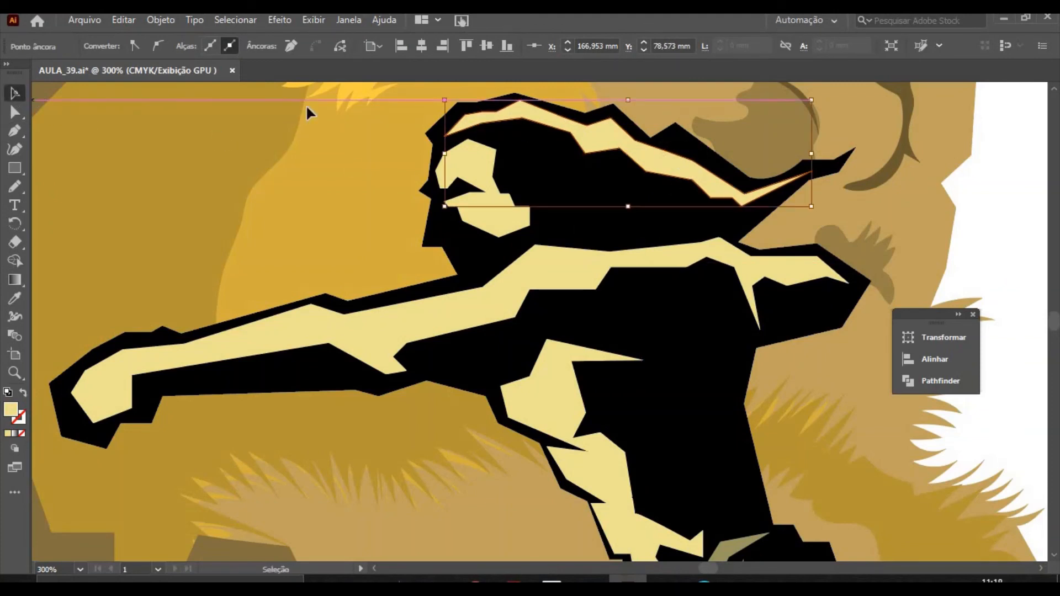
pyautogui.click(671, 156)
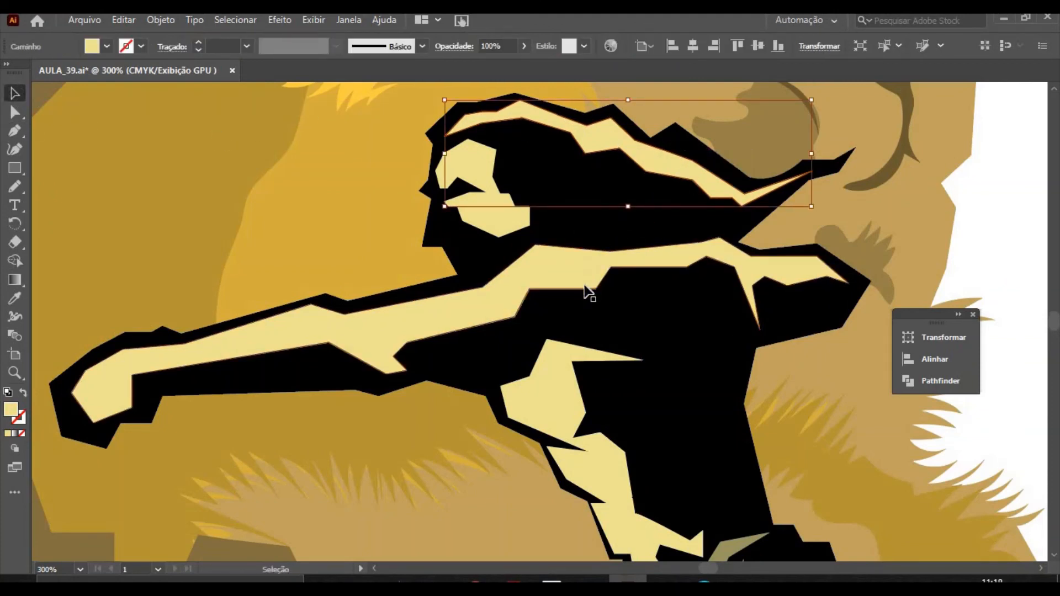
pyautogui.click(284, 215)
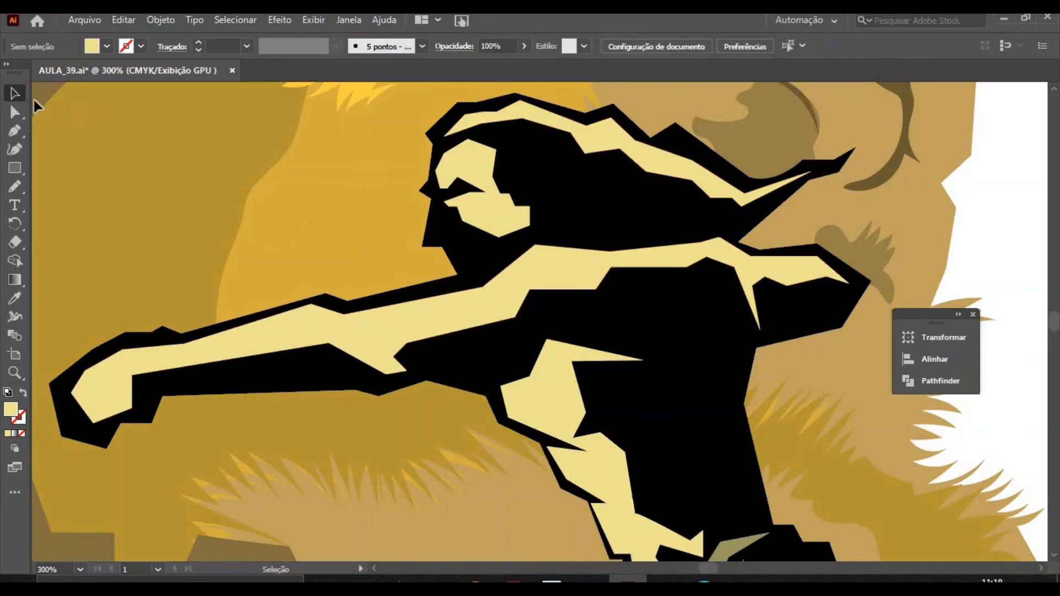
pyautogui.click(611, 151)
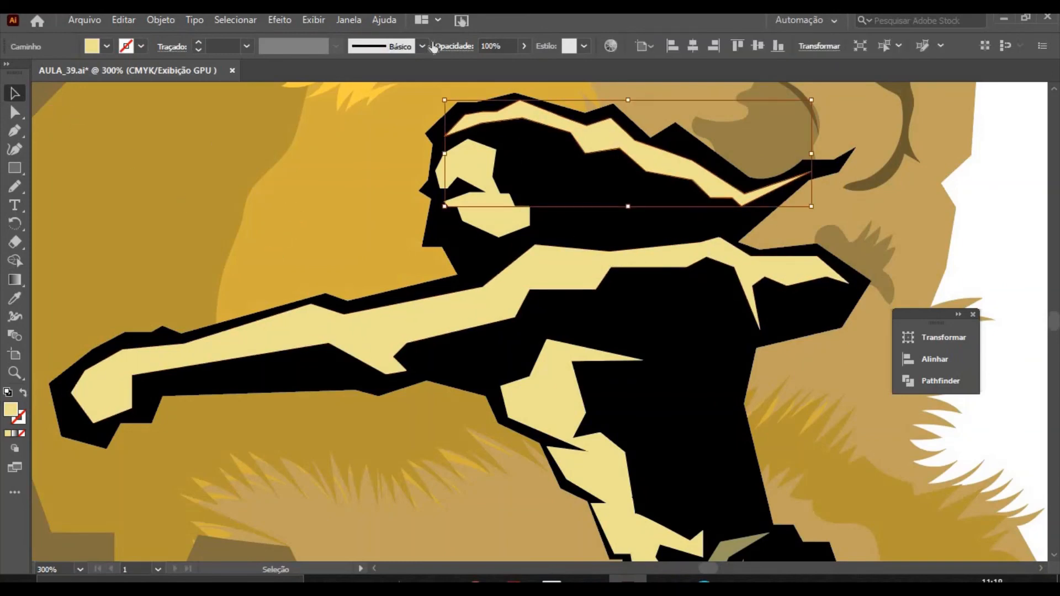
pyautogui.click(348, 20)
pyautogui.click(407, 295)
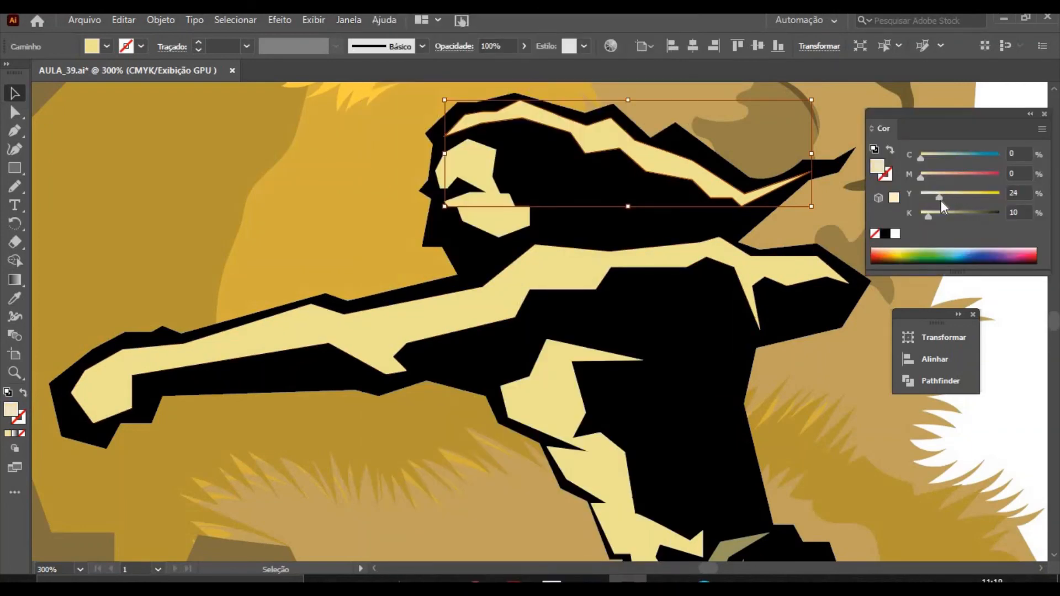
pyautogui.moveTo(941, 200); pyautogui.dragTo(944, 201)
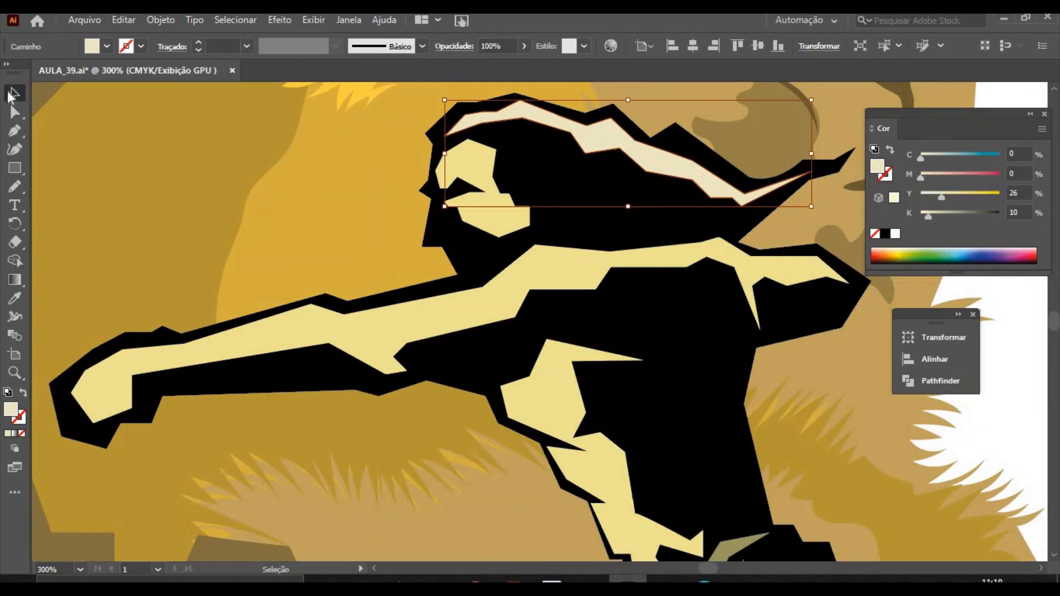
pyautogui.click(180, 217)
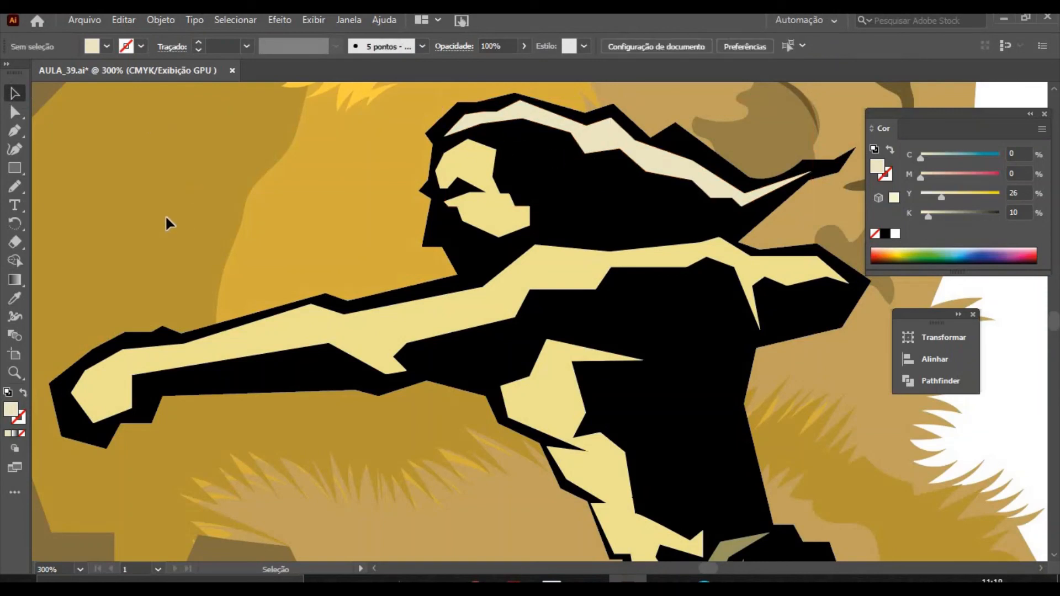
# Reshape the waist end of the torso highlight by pulling its front edge, bottom tip and hip spike inward from the black outline.
pyautogui.hotkey('ctrl', '-')
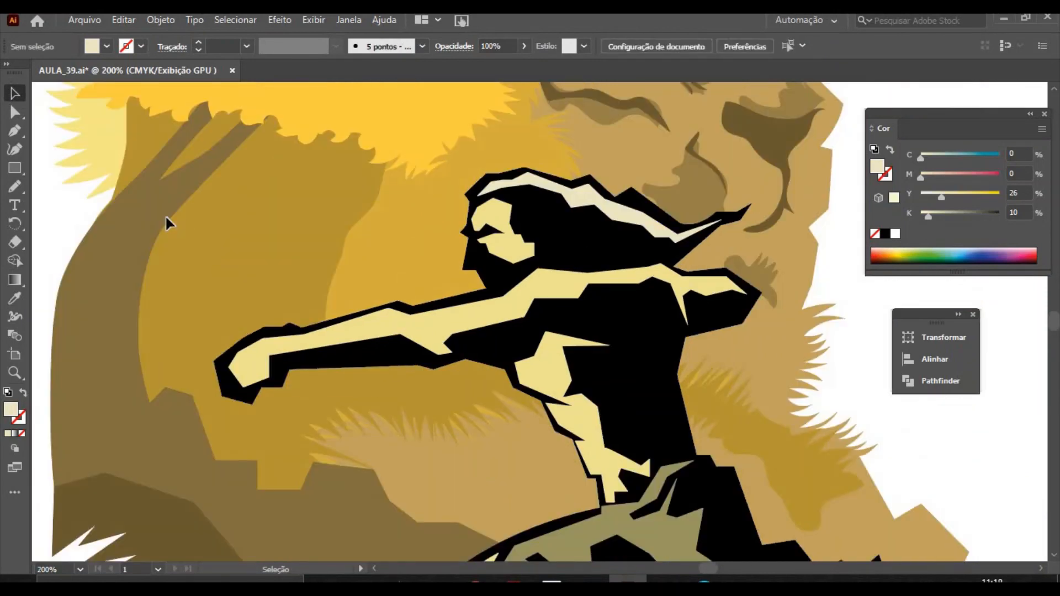
pyautogui.click(15, 373)
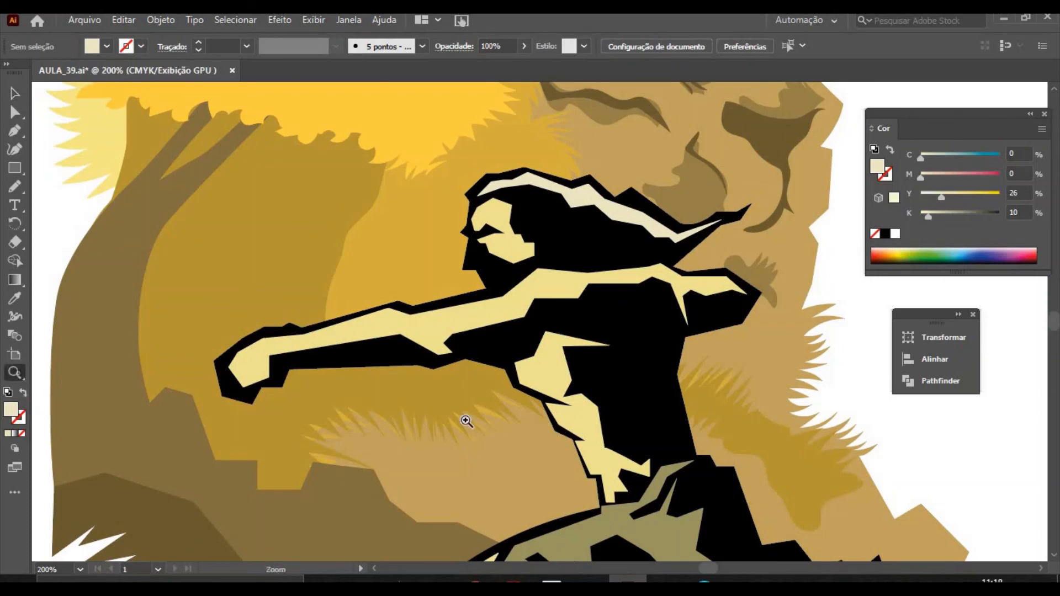
pyautogui.click(611, 495)
pyautogui.click(572, 306)
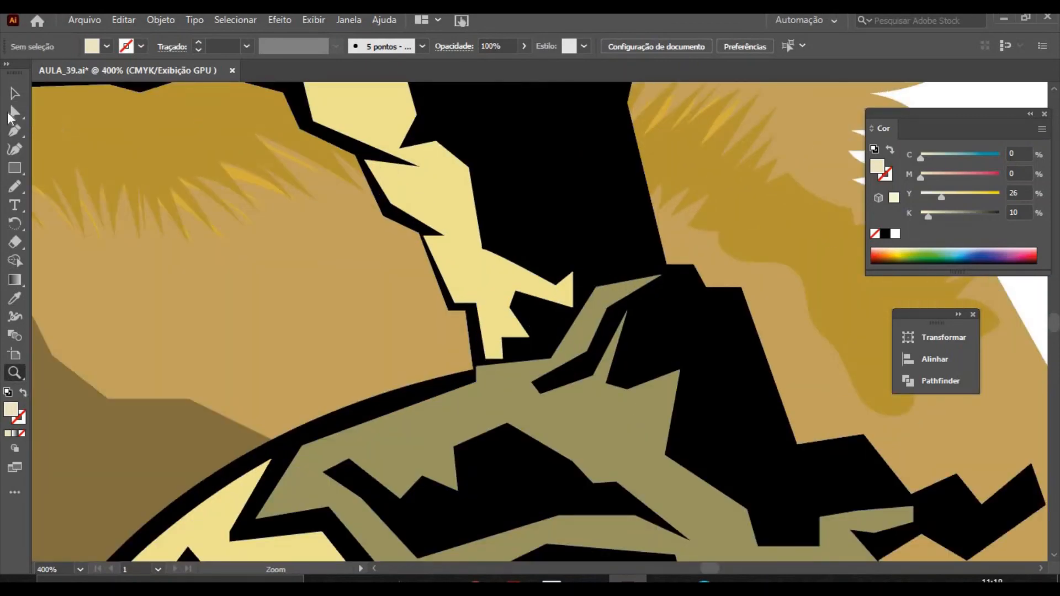
pyautogui.press('a')
pyautogui.click(424, 236)
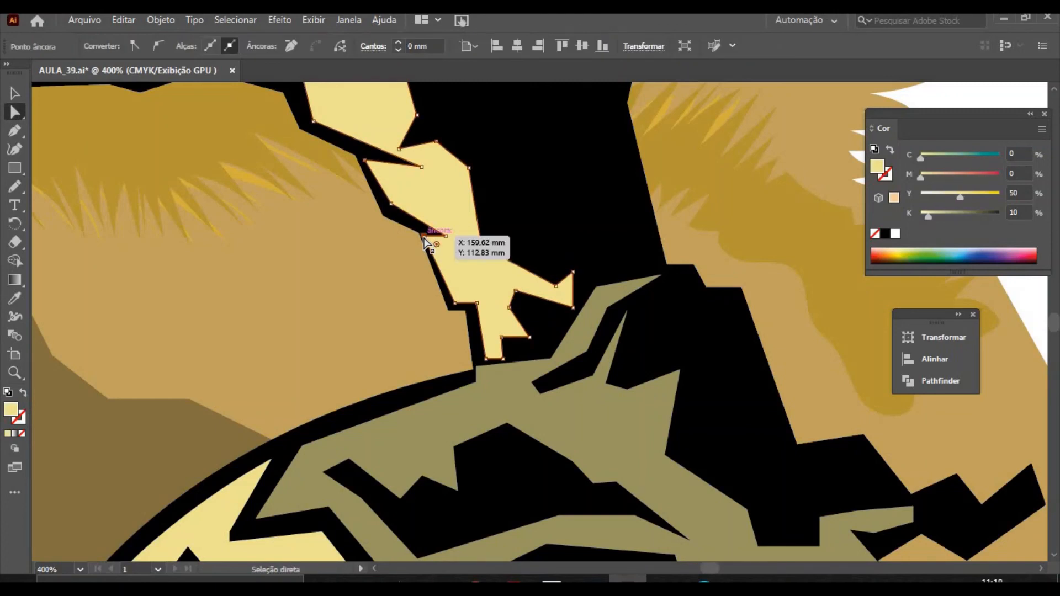
pyautogui.moveTo(433, 239); pyautogui.dragTo(485, 292)
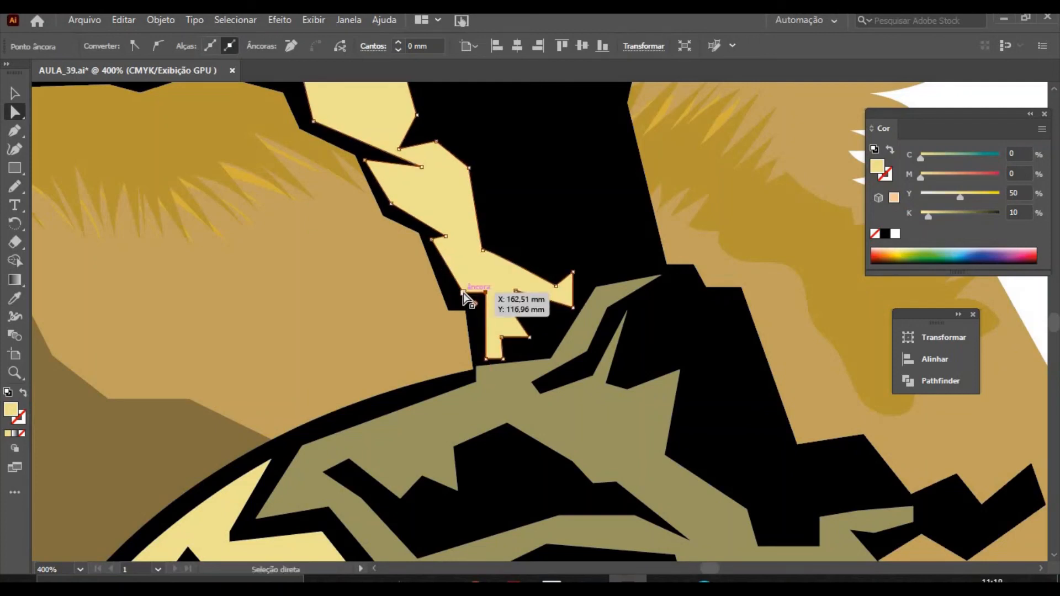
pyautogui.click(463, 294)
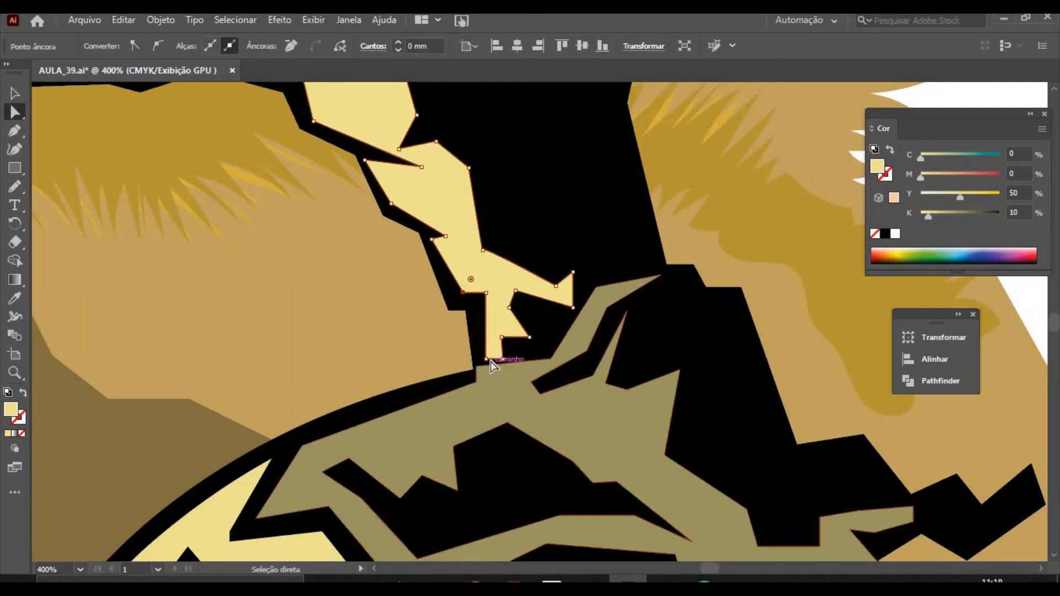
pyautogui.moveTo(486, 358)
pyautogui.mouseDown()
pyautogui.moveTo(486, 337)
pyautogui.moveTo(504, 359)
pyautogui.moveTo(486, 352)
pyautogui.mouseUp()
pyautogui.moveTo(573, 308); pyautogui.dragTo(545, 284)
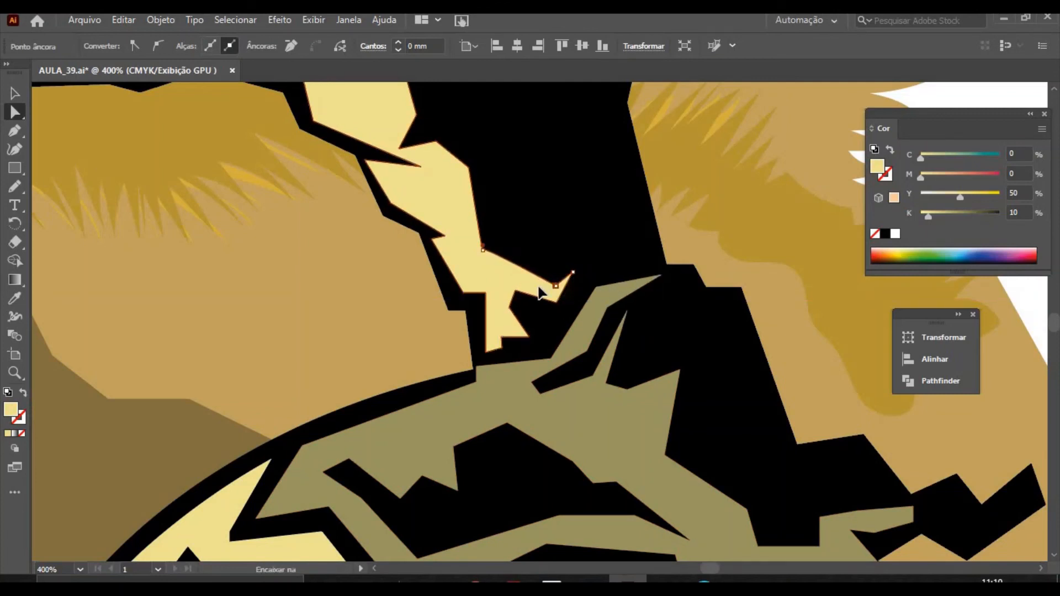
pyautogui.click(338, 333)
# Reshape the front leg highlight by extending its points behind the knee and along the calf to the outline and repositioning the ankle corners.
pyautogui.hotkey('ctrl', '-')
pyautogui.hotkey('ctrl', '-')
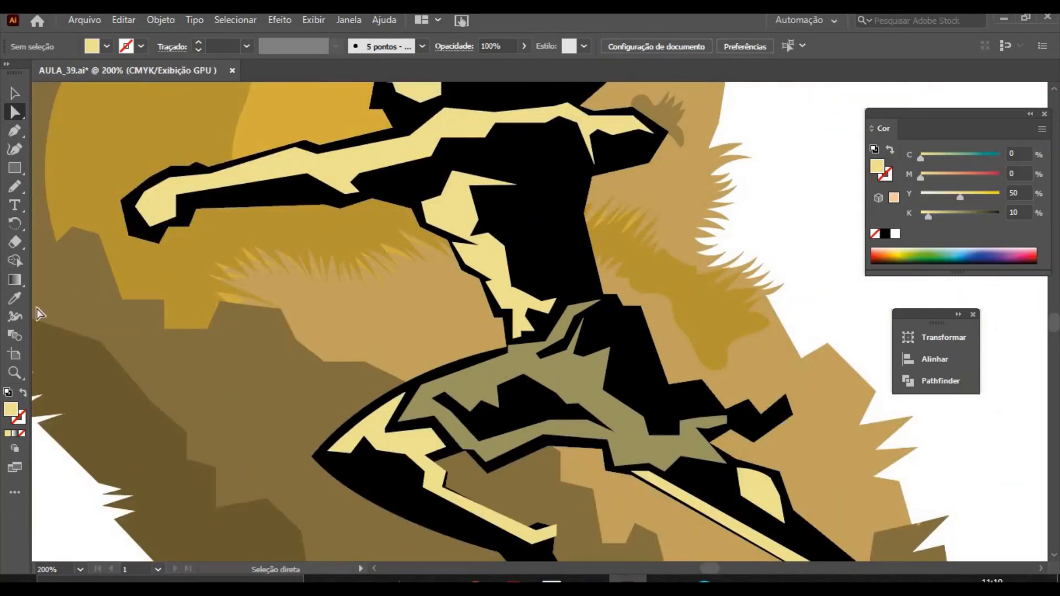
pyautogui.click(14, 373)
pyautogui.click(463, 536)
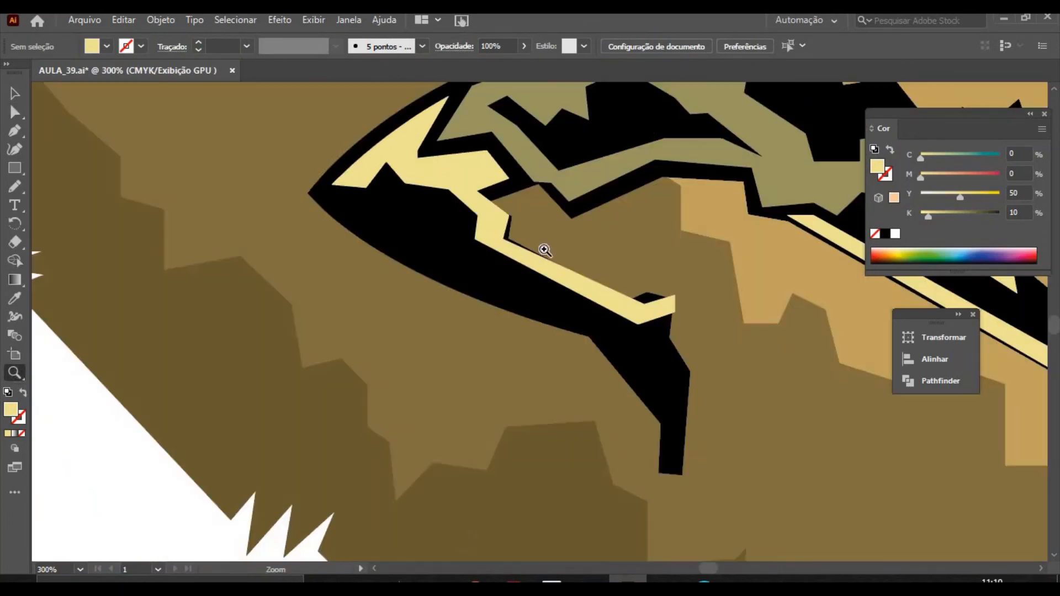
pyautogui.click(545, 250)
pyautogui.click(15, 112)
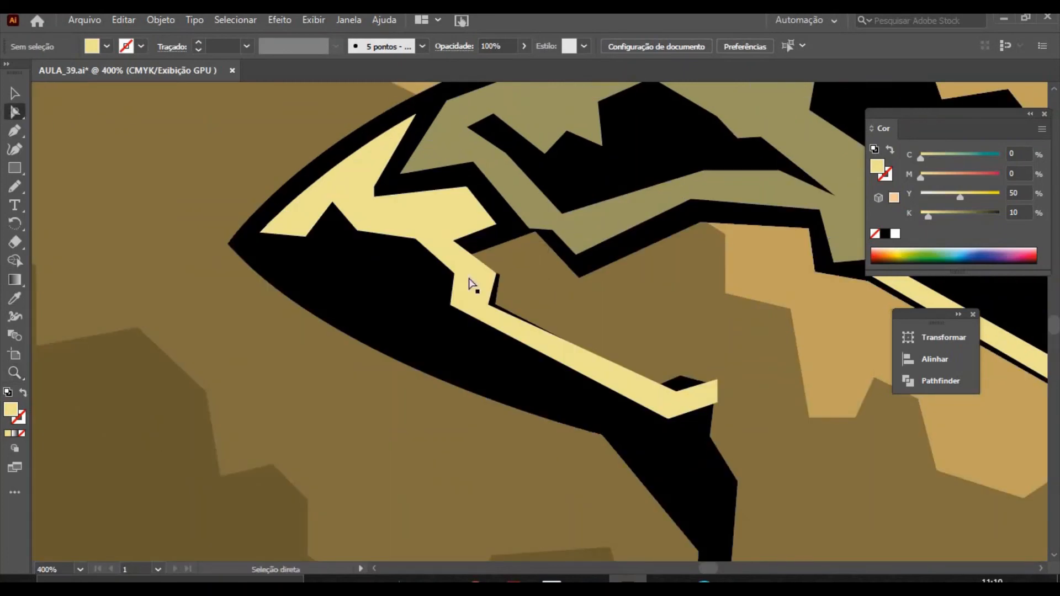
pyautogui.moveTo(497, 277)
pyautogui.mouseDown()
pyautogui.moveTo(504, 286)
pyautogui.moveTo(498, 279)
pyautogui.mouseUp()
pyautogui.moveTo(489, 304); pyautogui.dragTo(508, 278)
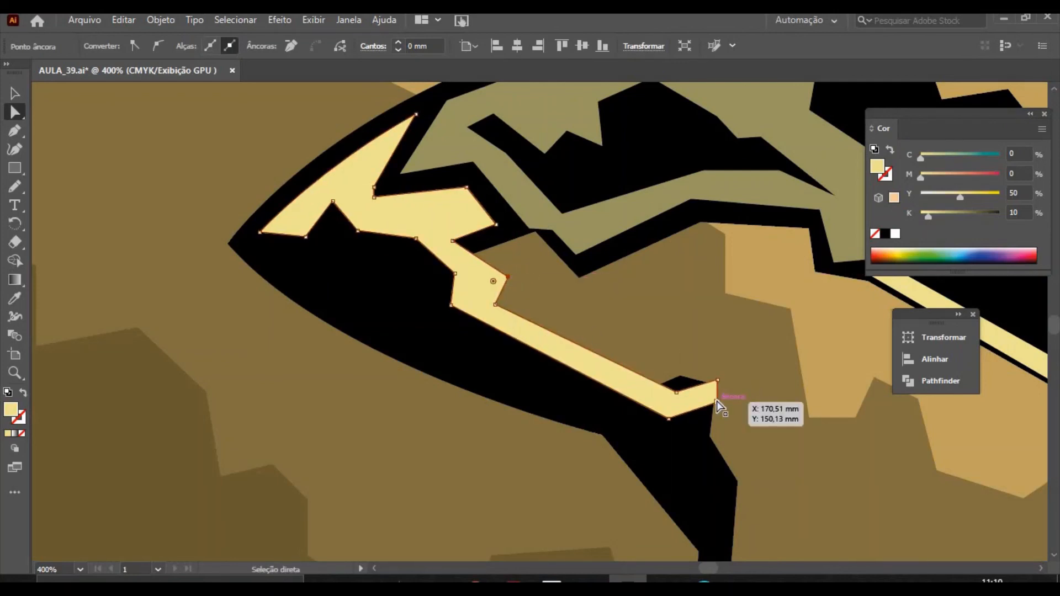
pyautogui.moveTo(717, 401); pyautogui.dragTo(680, 376)
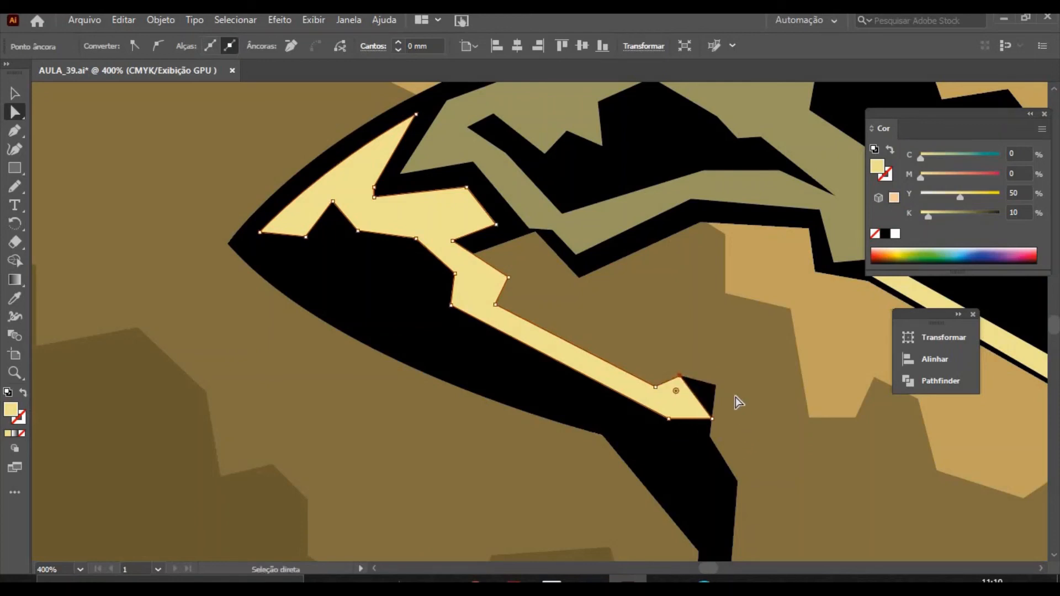
# Draw a closed four-sided patch with the Pen tool over the black gap at the front leg highlight's ankle end.
pyautogui.click(18, 133)
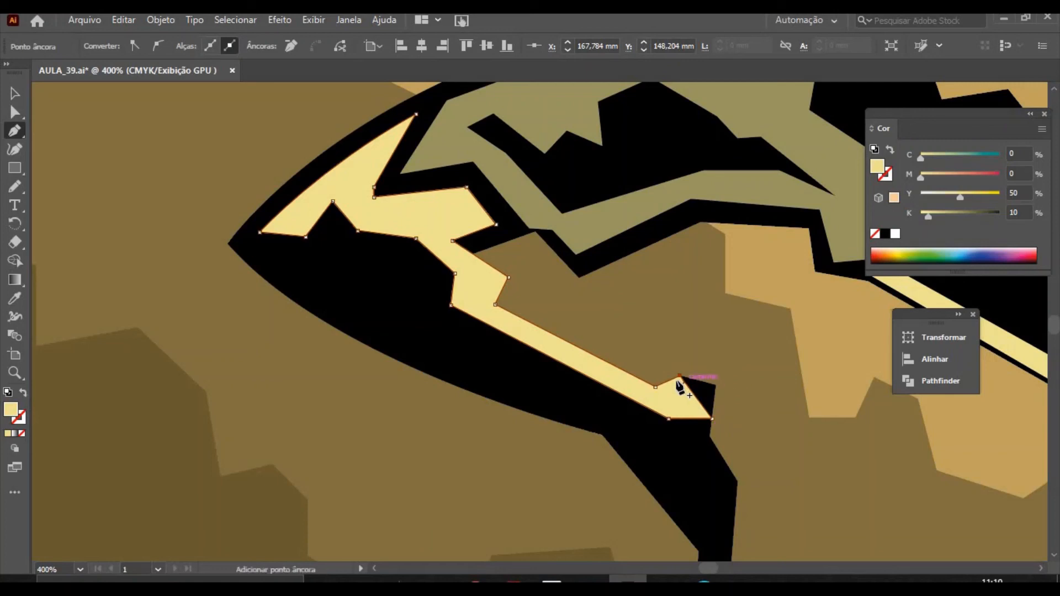
pyautogui.click(680, 376)
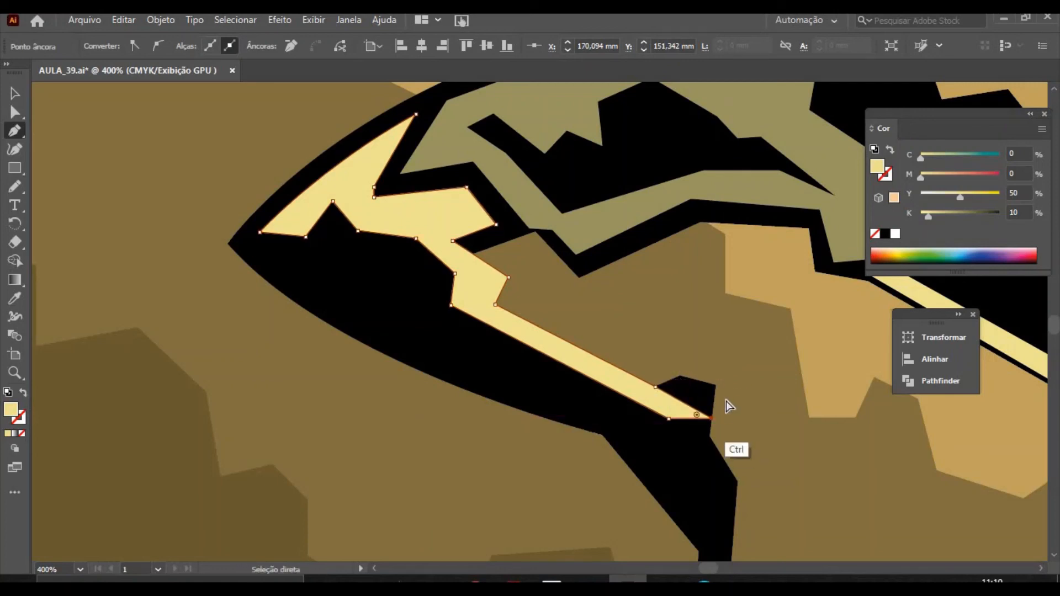
pyautogui.hotkey('ctrl', 'z')
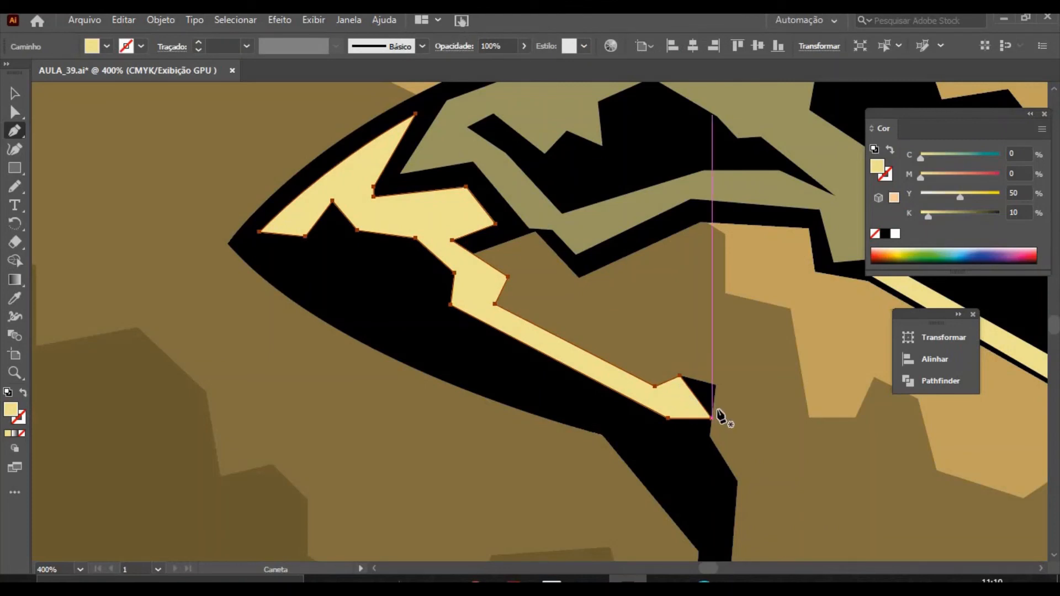
pyautogui.click(715, 385)
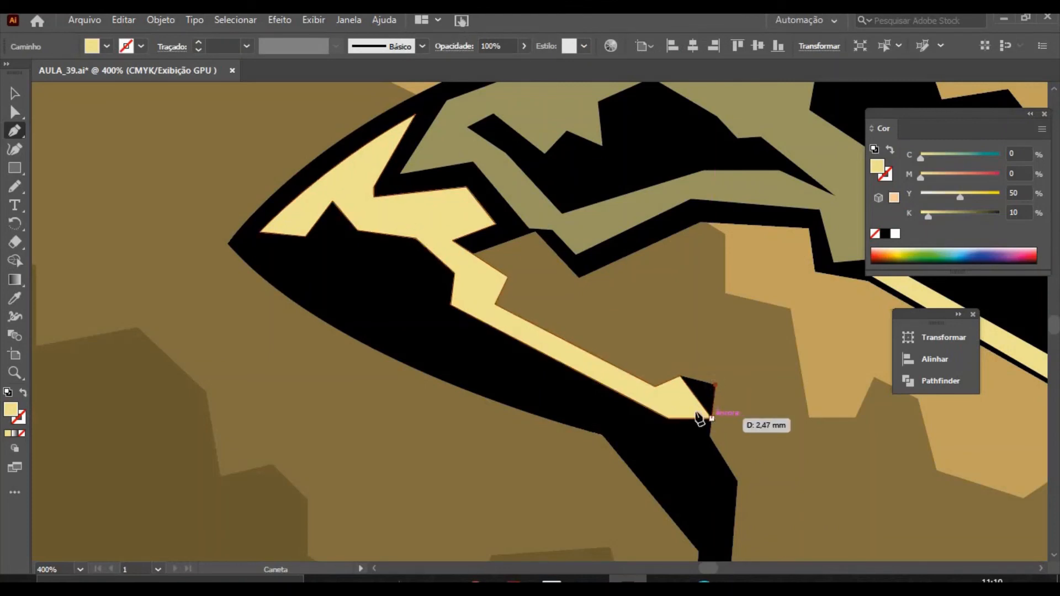
pyautogui.click(712, 420)
pyautogui.click(675, 406)
pyautogui.click(680, 376)
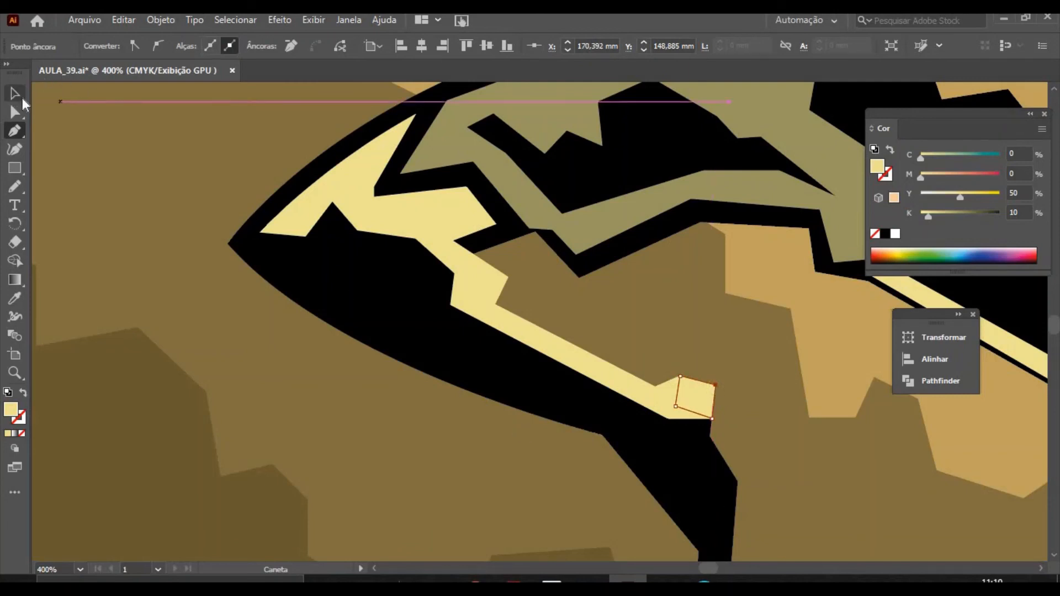
# Unite the ankle patch with the front leg highlight using Pathfinder, then deselect the shape and collapse the Pathfinder options.
pyautogui.click(17, 95)
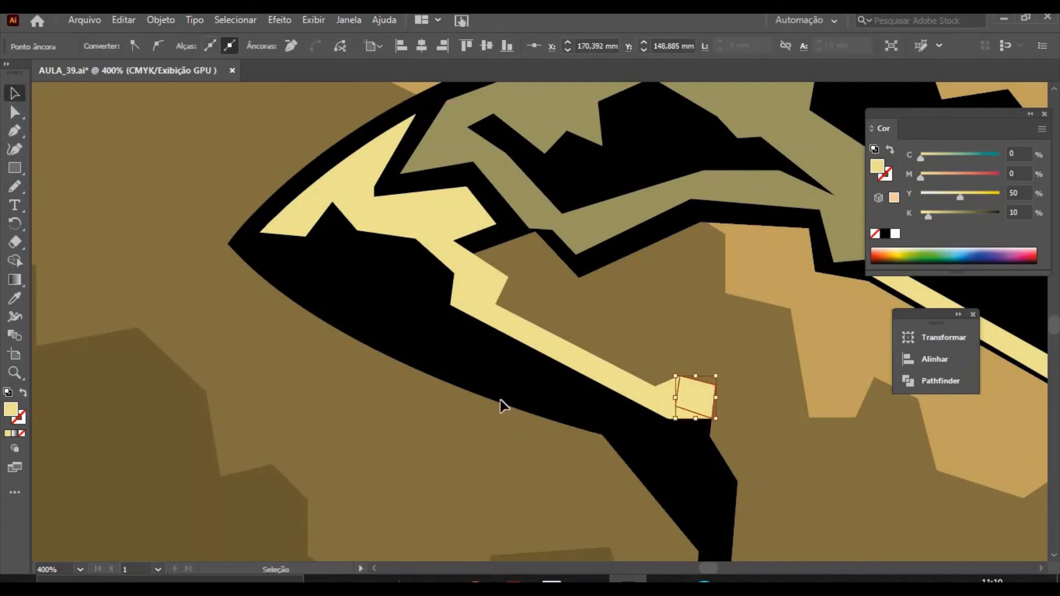
pyautogui.keyDown('shift'); pyautogui.click(554, 356); pyautogui.keyUp('shift')
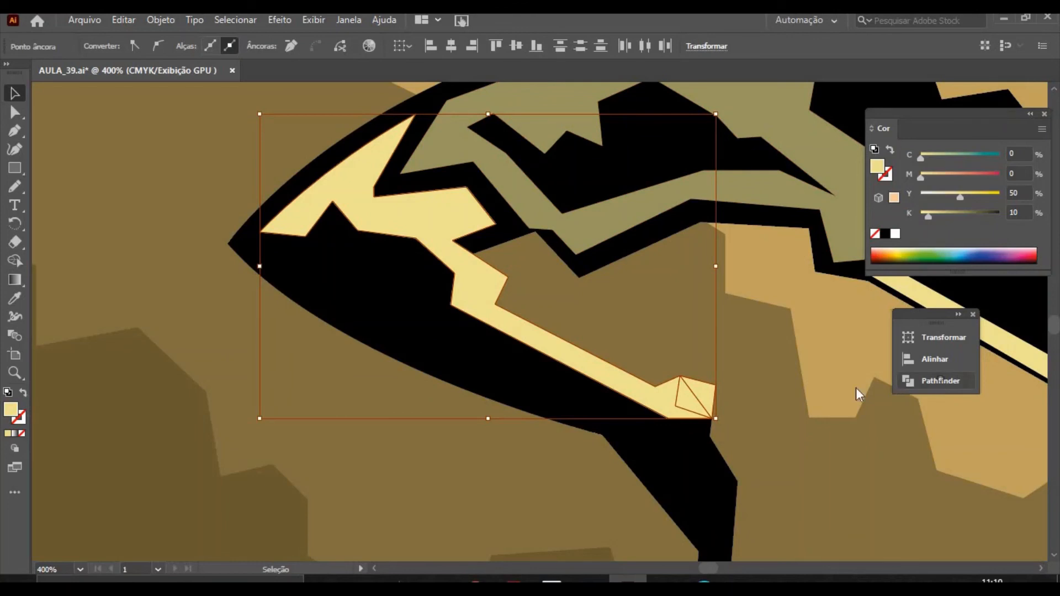
pyautogui.click(941, 380)
pyautogui.click(727, 372)
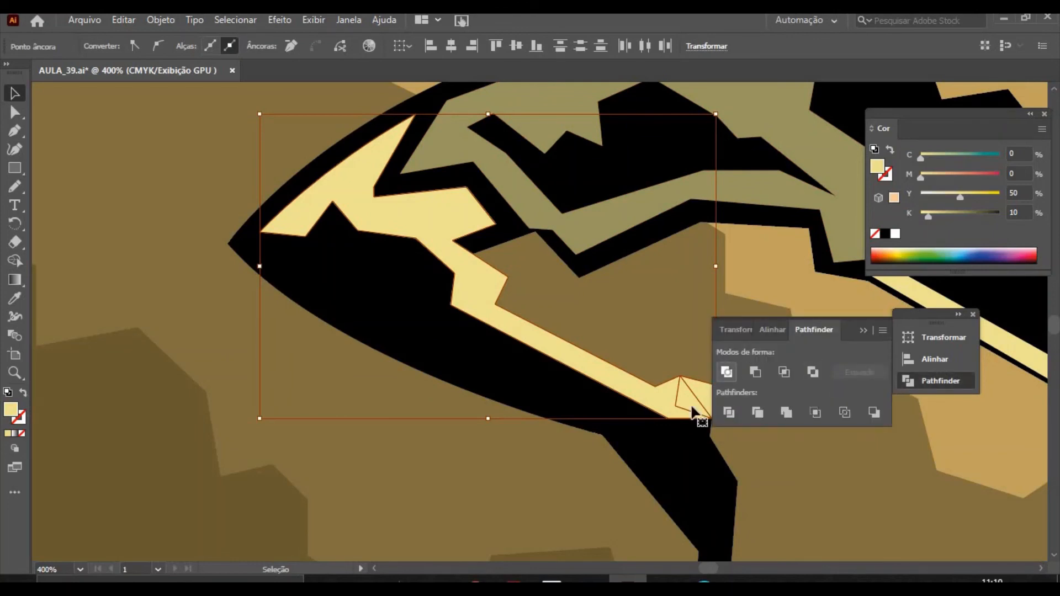
pyautogui.click(186, 303)
pyautogui.click(864, 331)
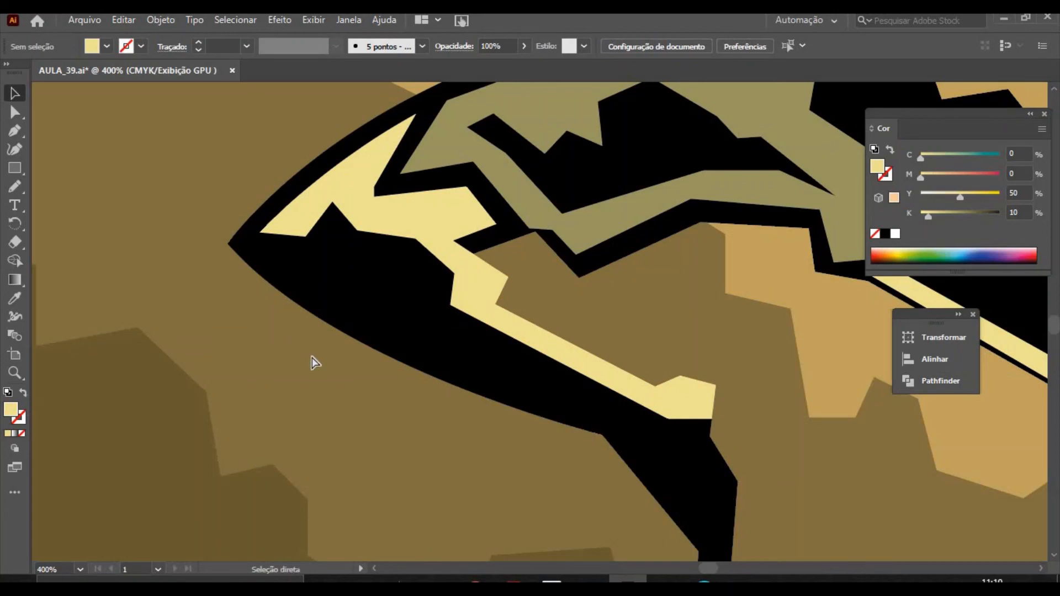
# Extend the back leg highlight's ankle corners to the foot's lower edge and pull its inner calf point out to the black outline.
pyautogui.hotkey('ctrl', '-')
pyautogui.hotkey('ctrl', '-')
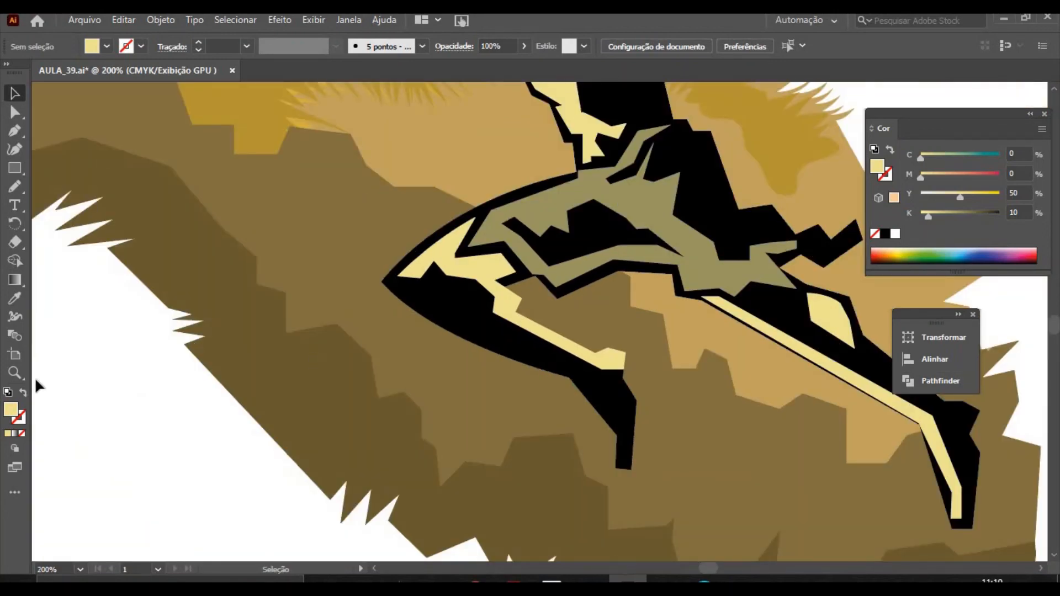
pyautogui.click(14, 373)
pyautogui.click(850, 378)
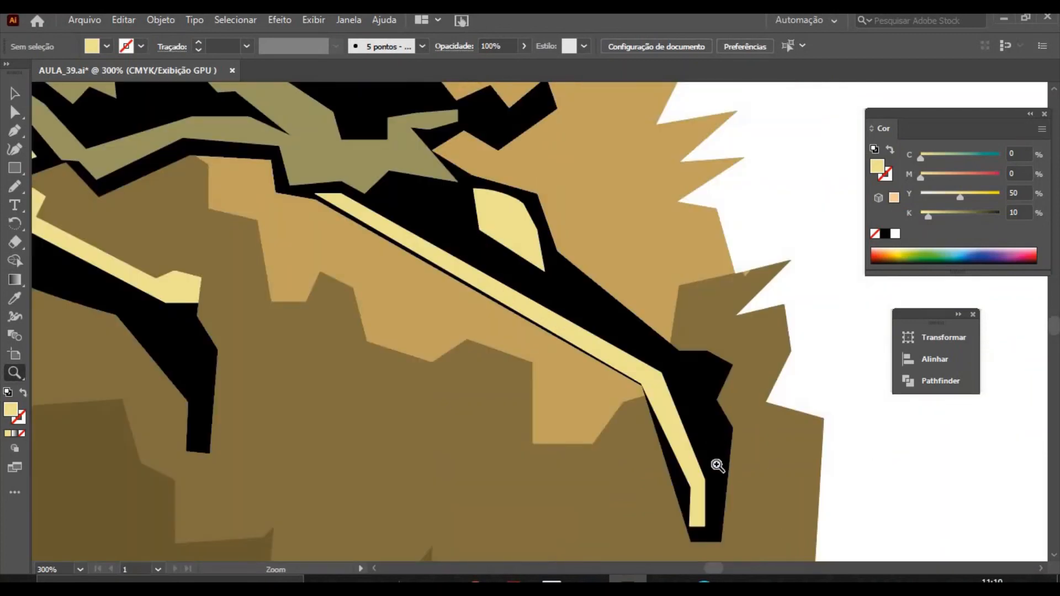
pyautogui.click(717, 465)
pyautogui.click(15, 112)
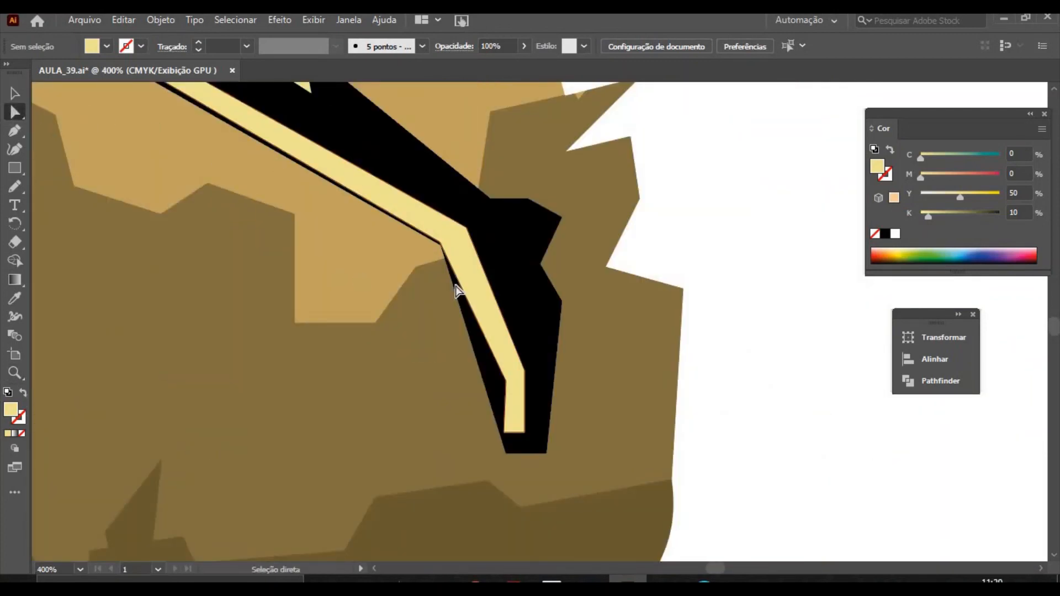
pyautogui.click(504, 434)
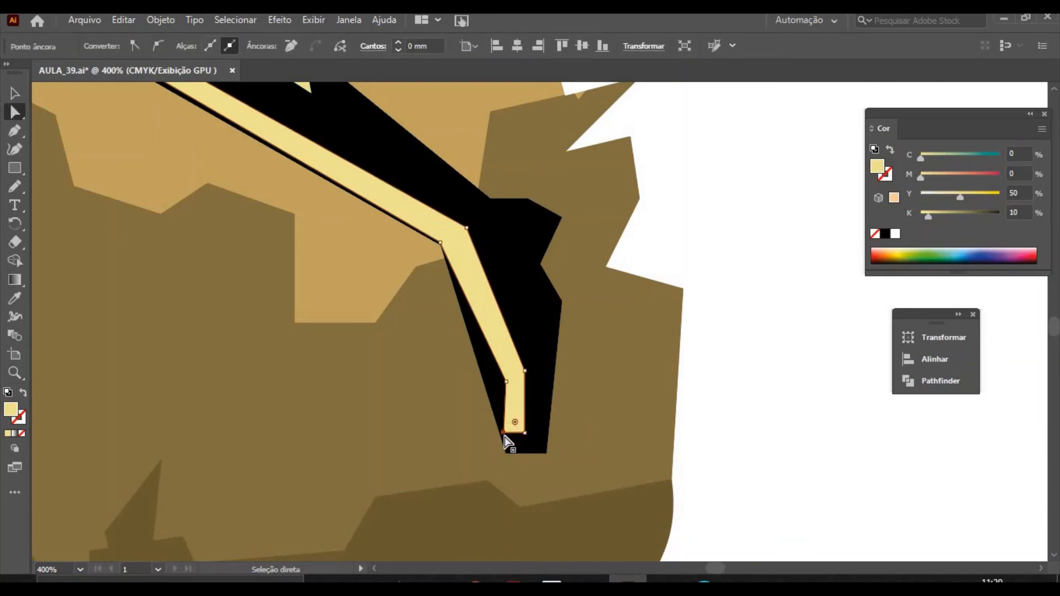
pyautogui.moveTo(505, 434); pyautogui.dragTo(506, 453)
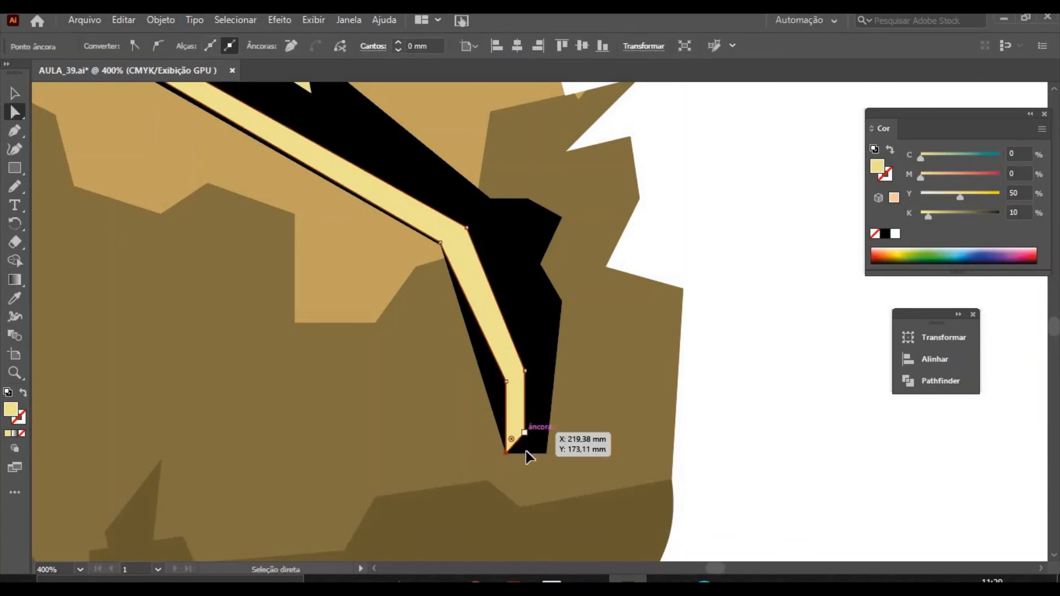
pyautogui.moveTo(506, 381); pyautogui.dragTo(485, 385)
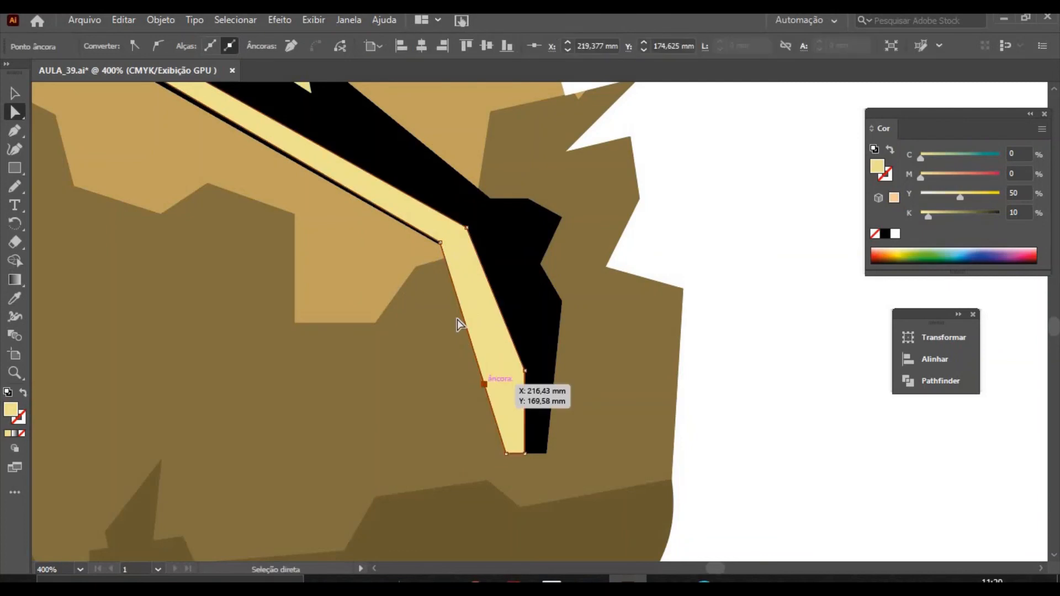
# Taper the hip end of the back leg highlight along the black outline and shift its underside knee point down to cover the thin black edge.
pyautogui.click(439, 242)
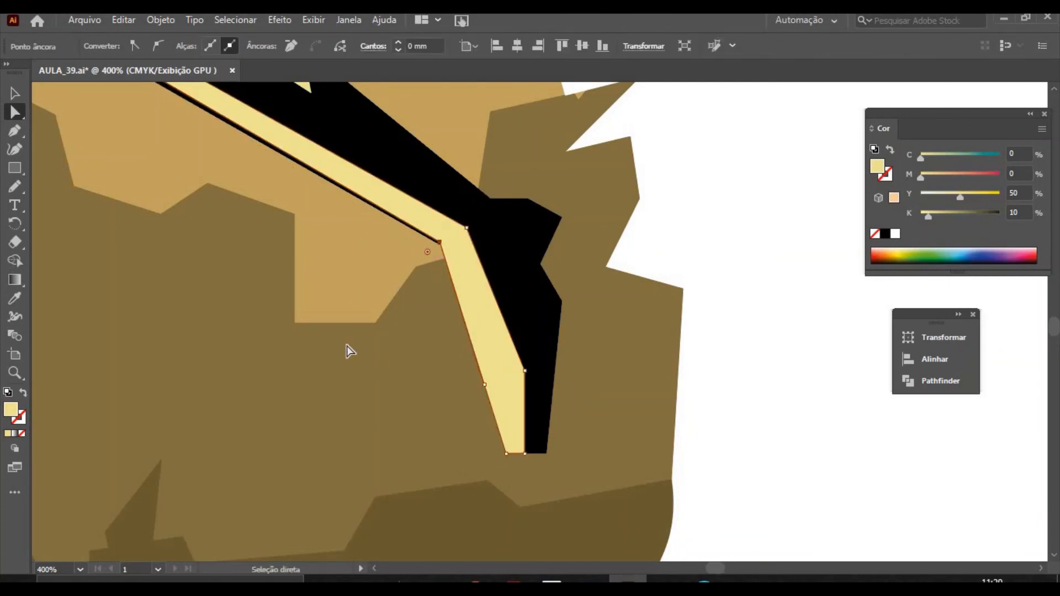
pyautogui.press('h')
pyautogui.moveTo(320, 303); pyautogui.dragTo(533, 454)
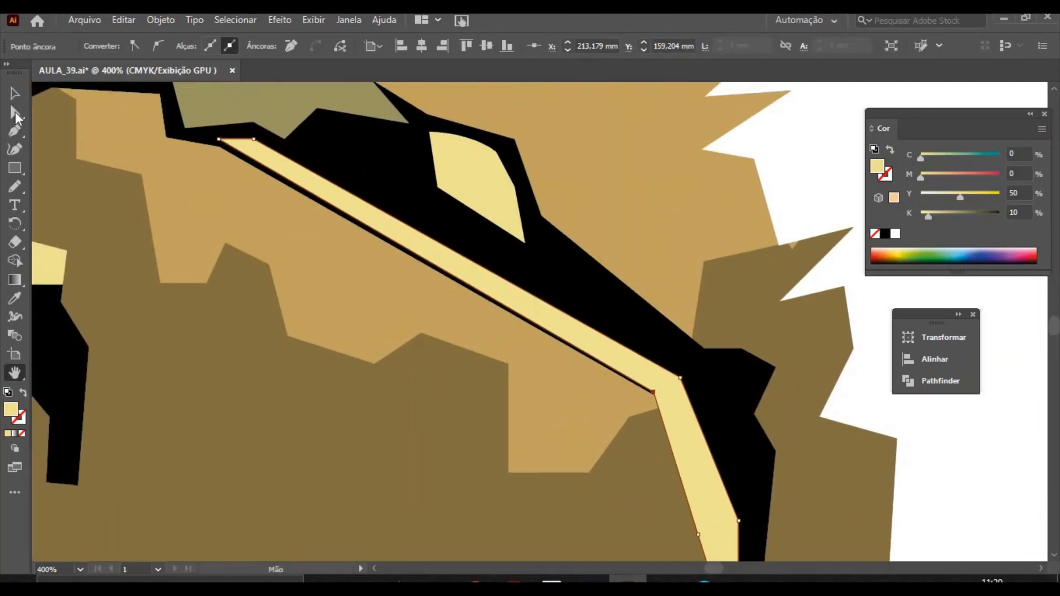
pyautogui.click(15, 112)
pyautogui.moveTo(219, 141); pyautogui.dragTo(264, 158)
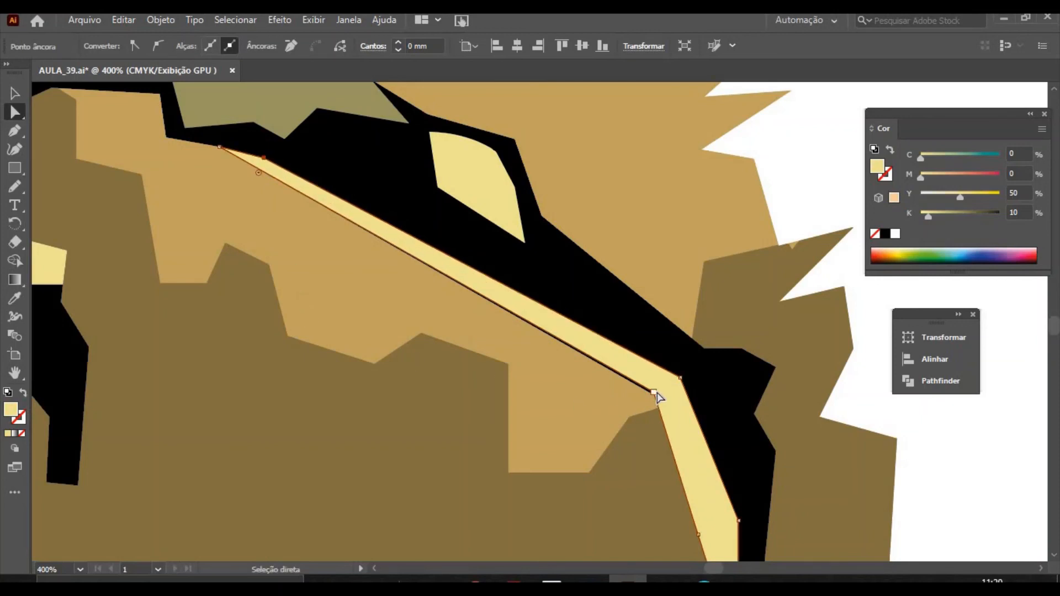
pyautogui.moveTo(657, 397)
pyautogui.mouseDown()
pyautogui.moveTo(634, 402)
pyautogui.moveTo(647, 403)
pyautogui.mouseUp()
pyautogui.press('Down')
pyautogui.press('Down')
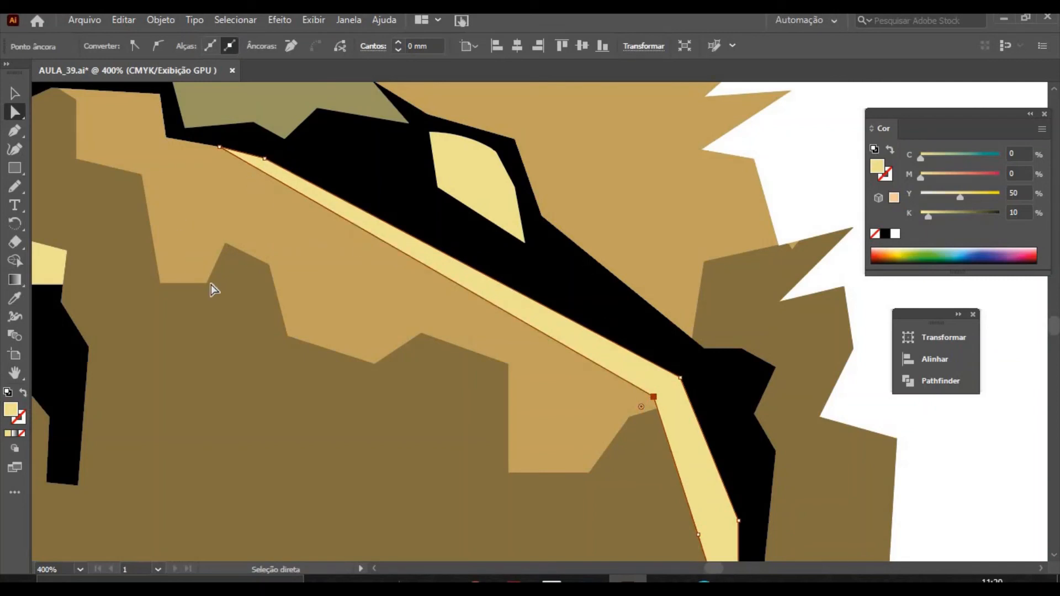
pyautogui.click(243, 398)
# Move the two lower-edge points of the olive shorts near the front knee up and inward to widen the black outline there.
pyautogui.hotkey('ctrl', '-')
pyautogui.hotkey('ctrl', '-')
pyautogui.hotkey('ctrl', '-')
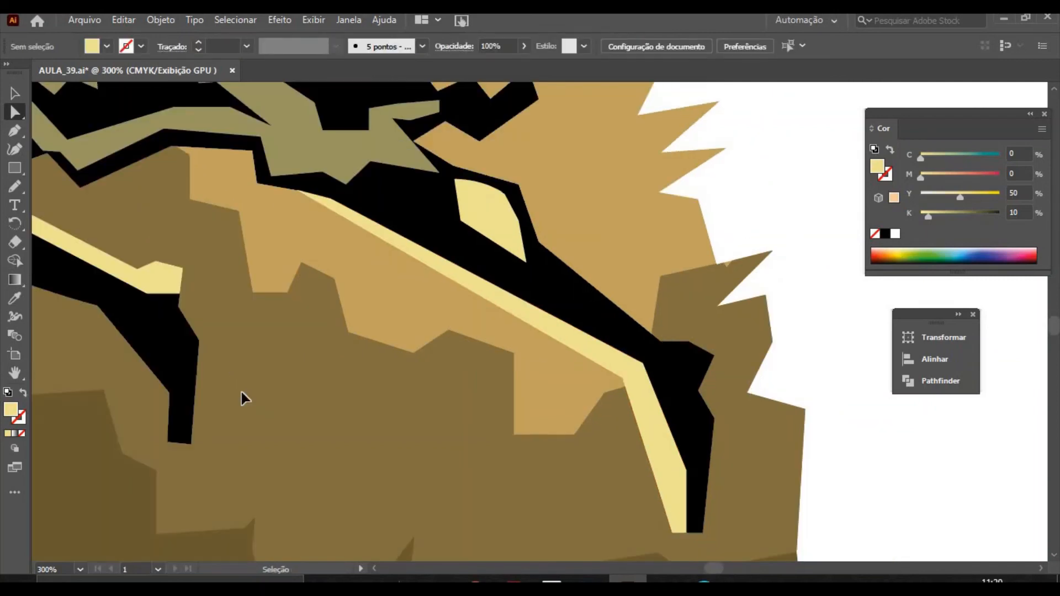
pyautogui.hotkey('ctrl', '-')
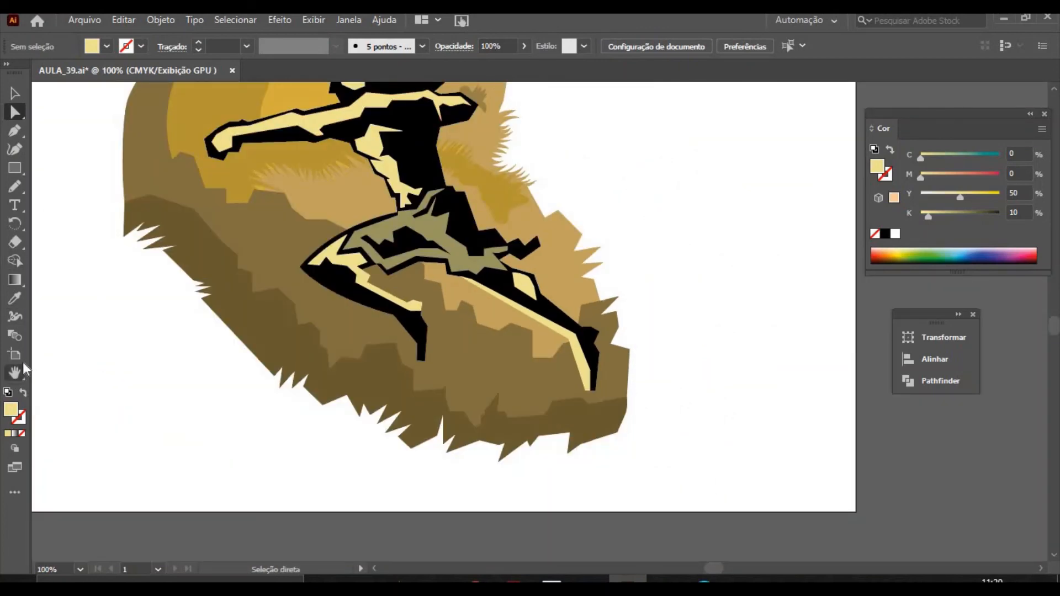
pyautogui.press('z')
pyautogui.click(429, 290)
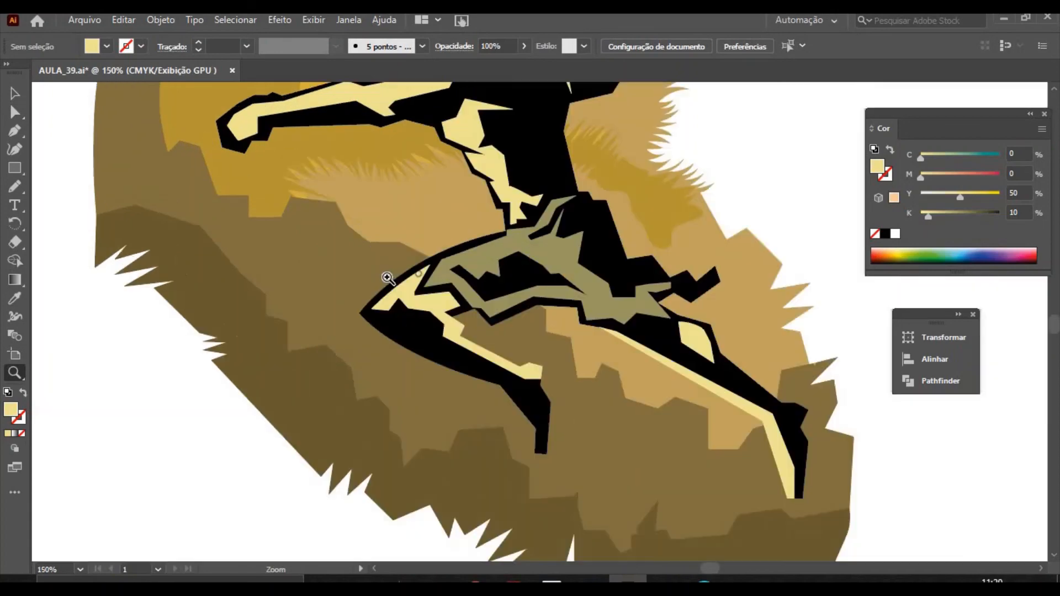
pyautogui.click(469, 333)
pyautogui.click(575, 312)
pyautogui.click(535, 303)
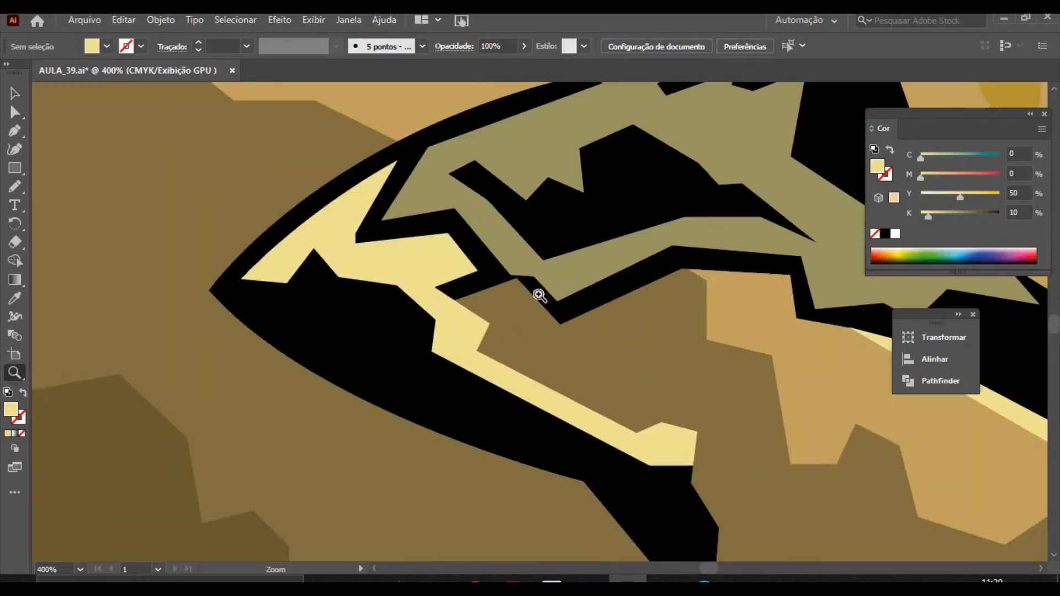
pyautogui.click(469, 293)
pyautogui.press('a')
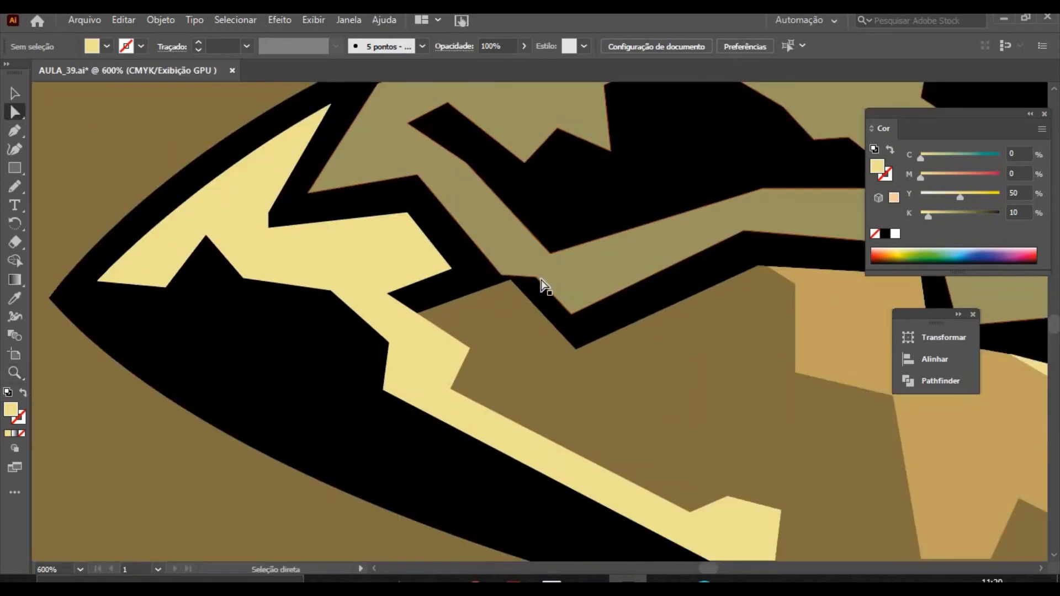
pyautogui.moveTo(538, 277); pyautogui.dragTo(516, 256)
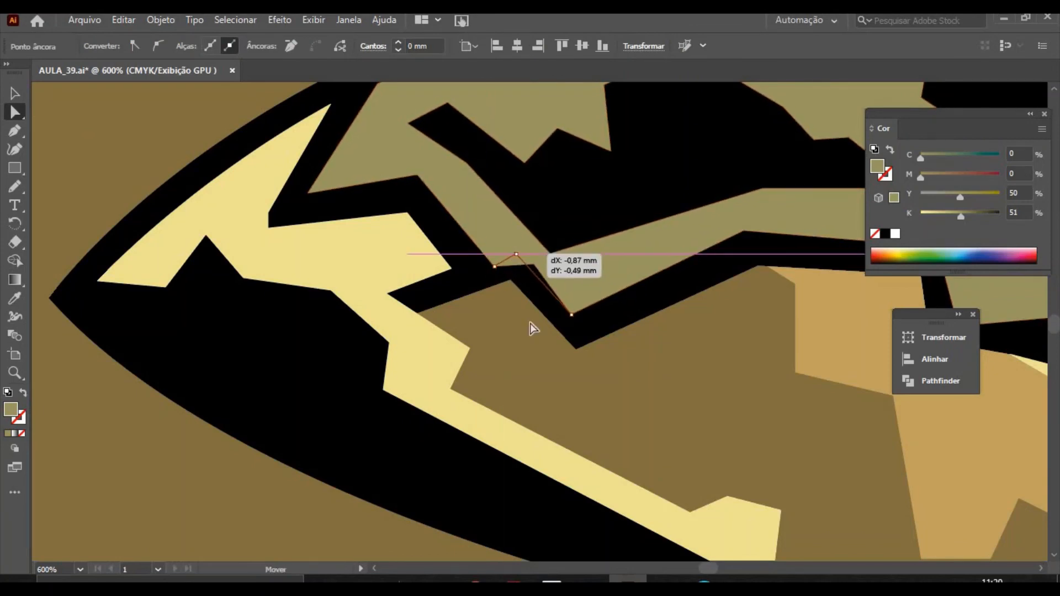
pyautogui.click(538, 393)
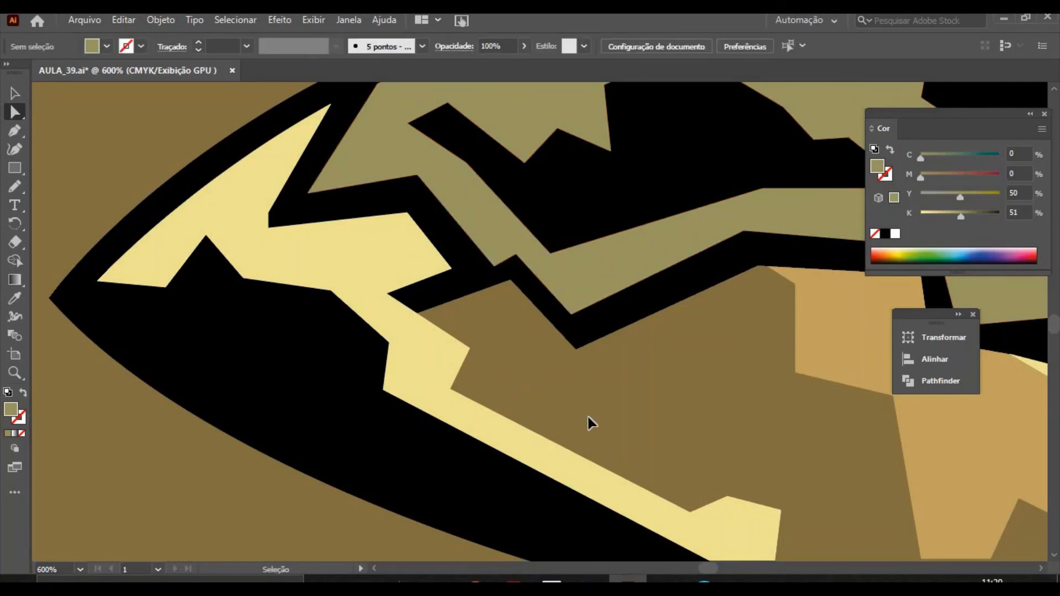
# Fit the whole artboard in view to examine the coloured lion and human figure together.
pyautogui.hotkey('ctrl', '-')
pyautogui.hotkey('ctrl', '-')
pyautogui.hotkey('ctrl', '-')
pyautogui.hotkey('ctrl', '-')
pyautogui.hotkey('ctrl', '-')
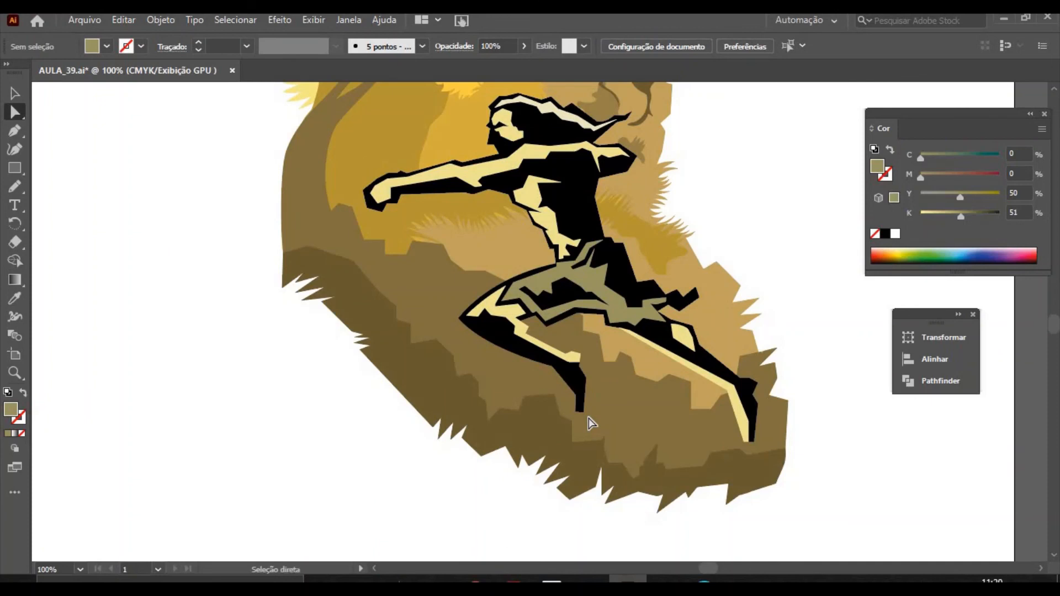
pyautogui.hotkey('ctrl', '0')
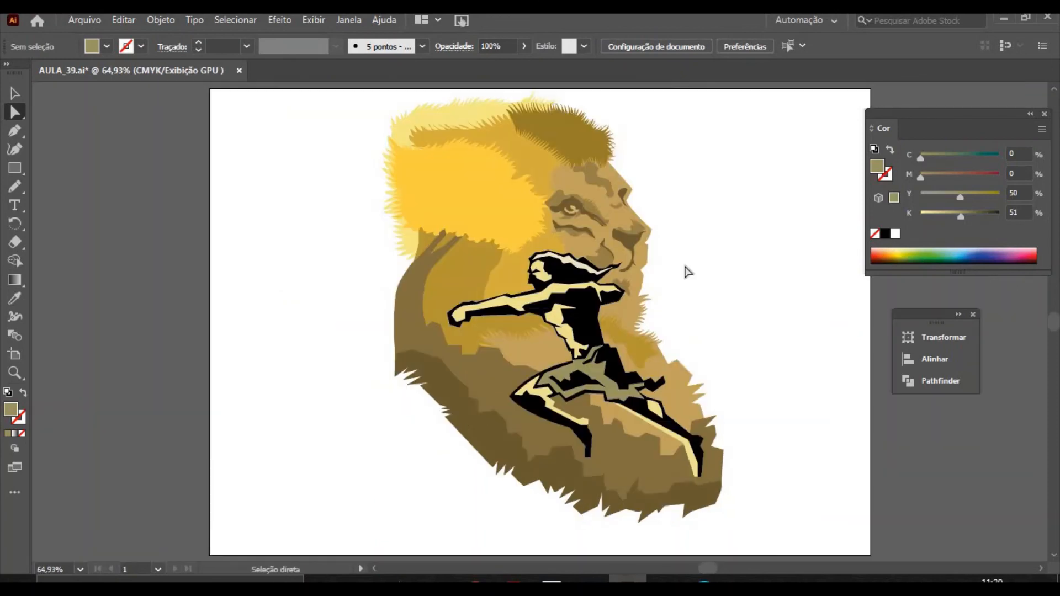